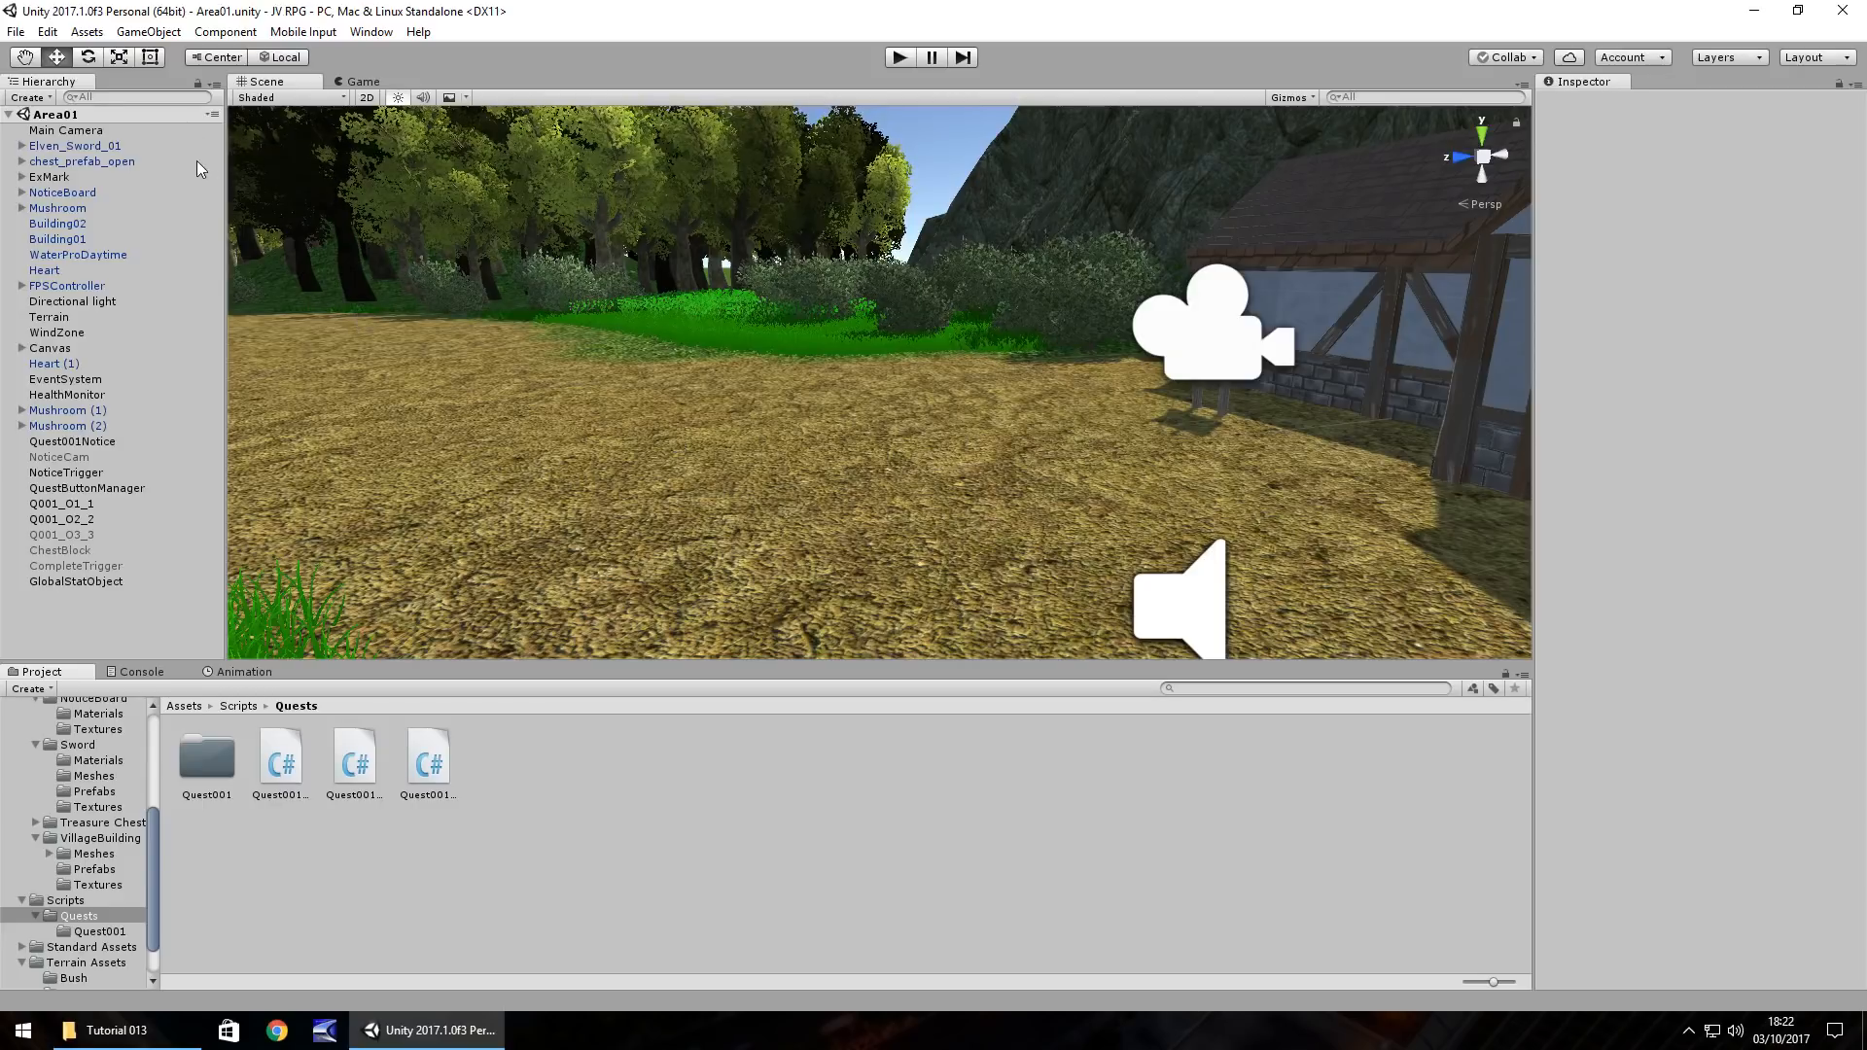
Step: Add a UI Raw Image to the scene and rename it FadeIn
left_click(146, 32)
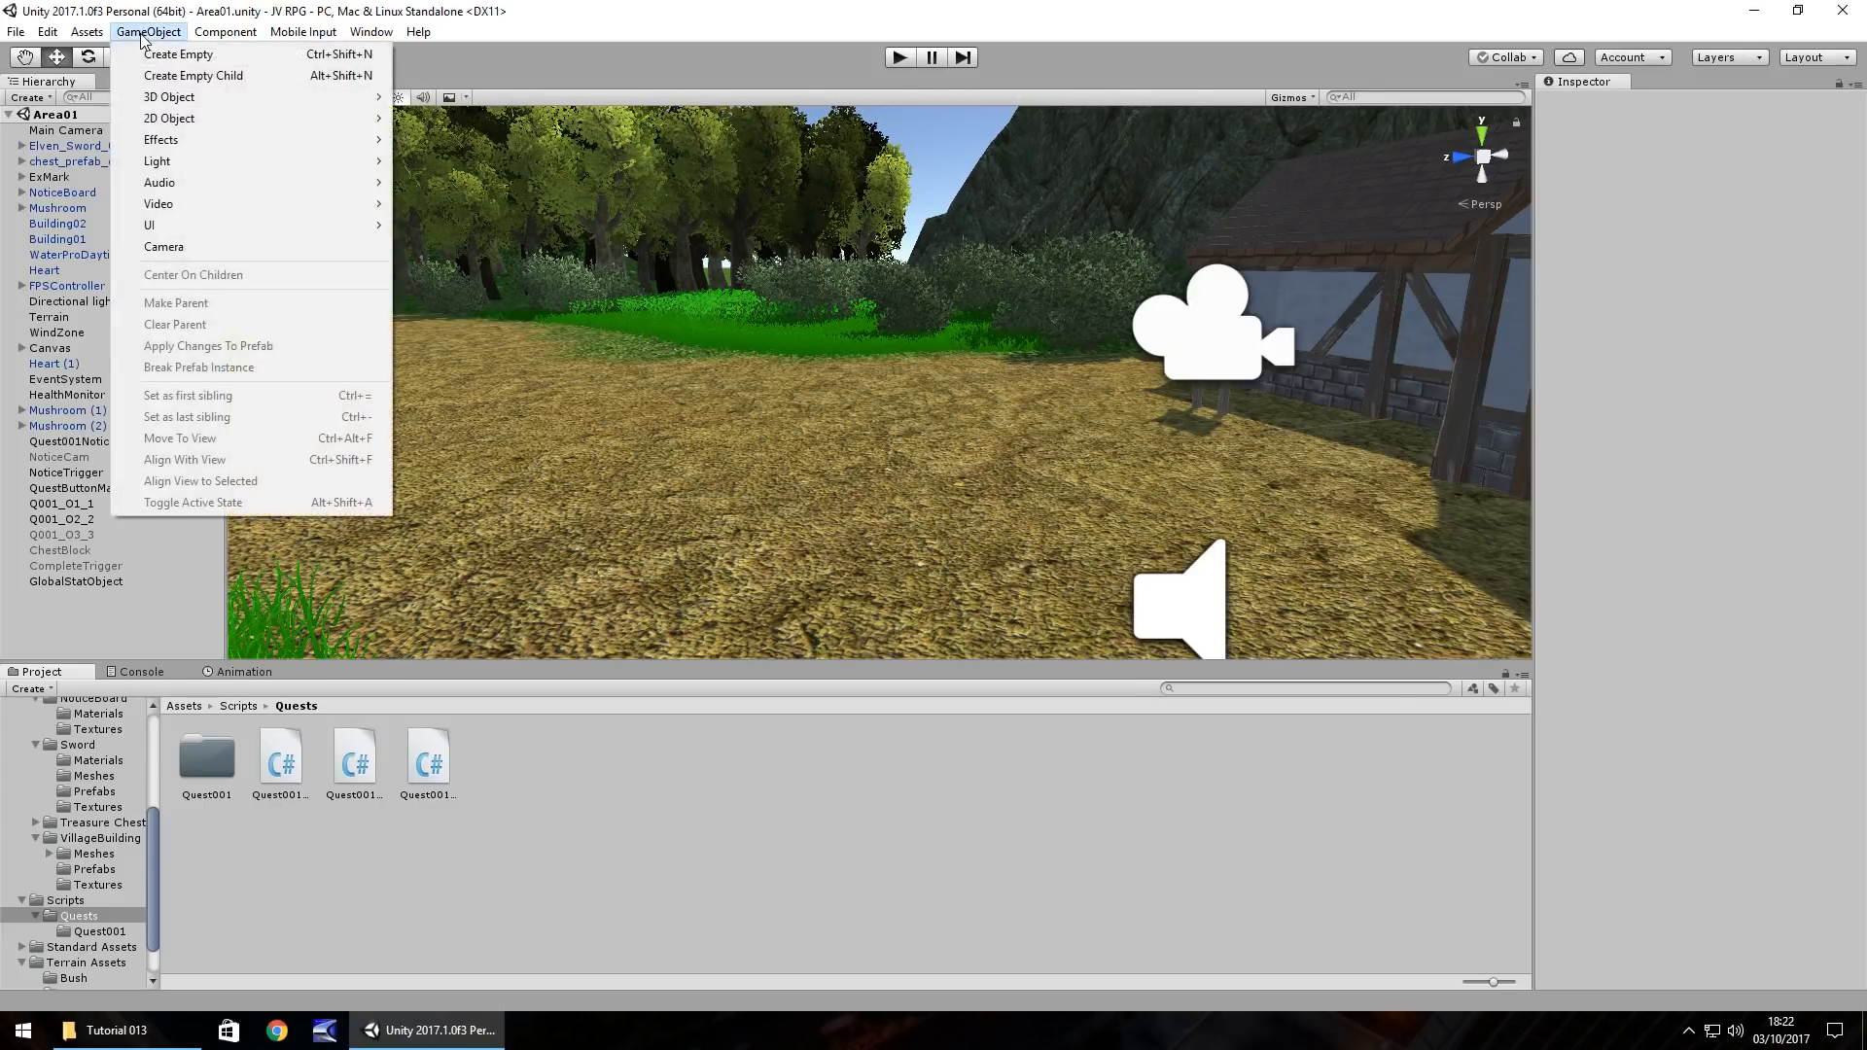
mouse_move(180, 227)
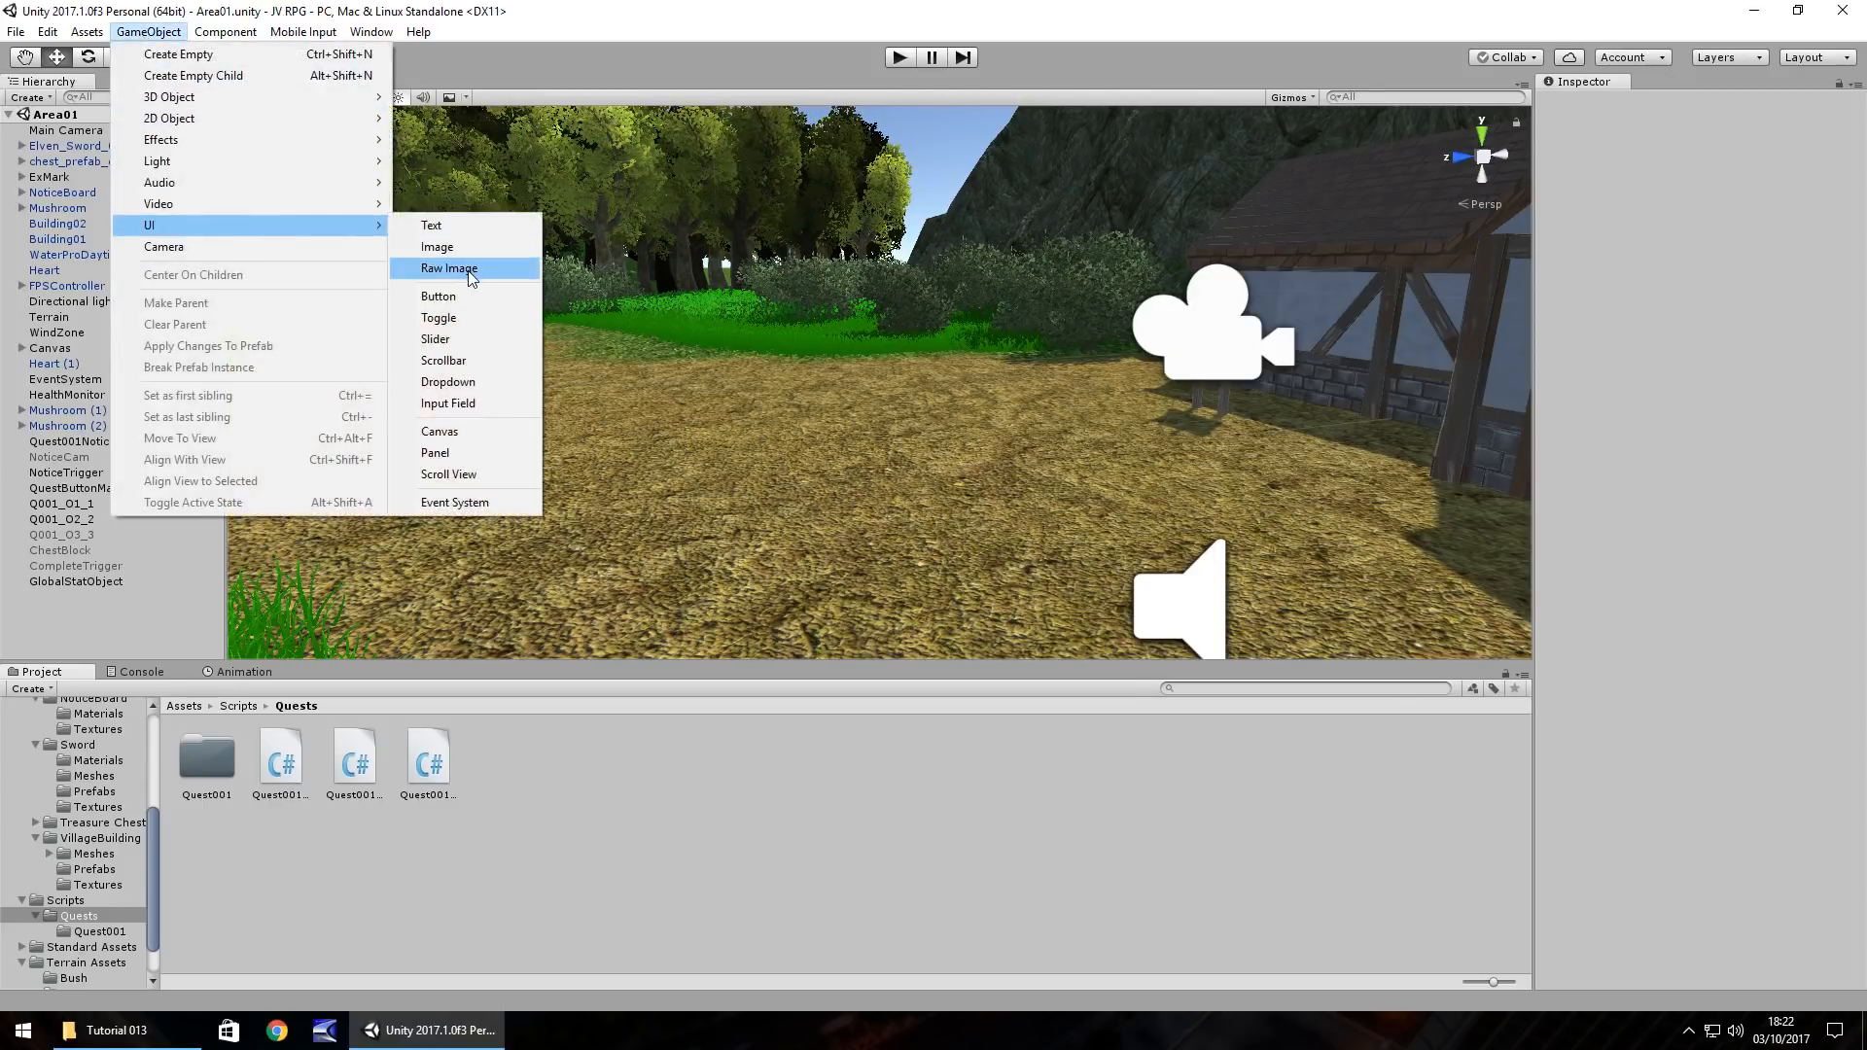
left_click(469, 270)
double_click(85, 522)
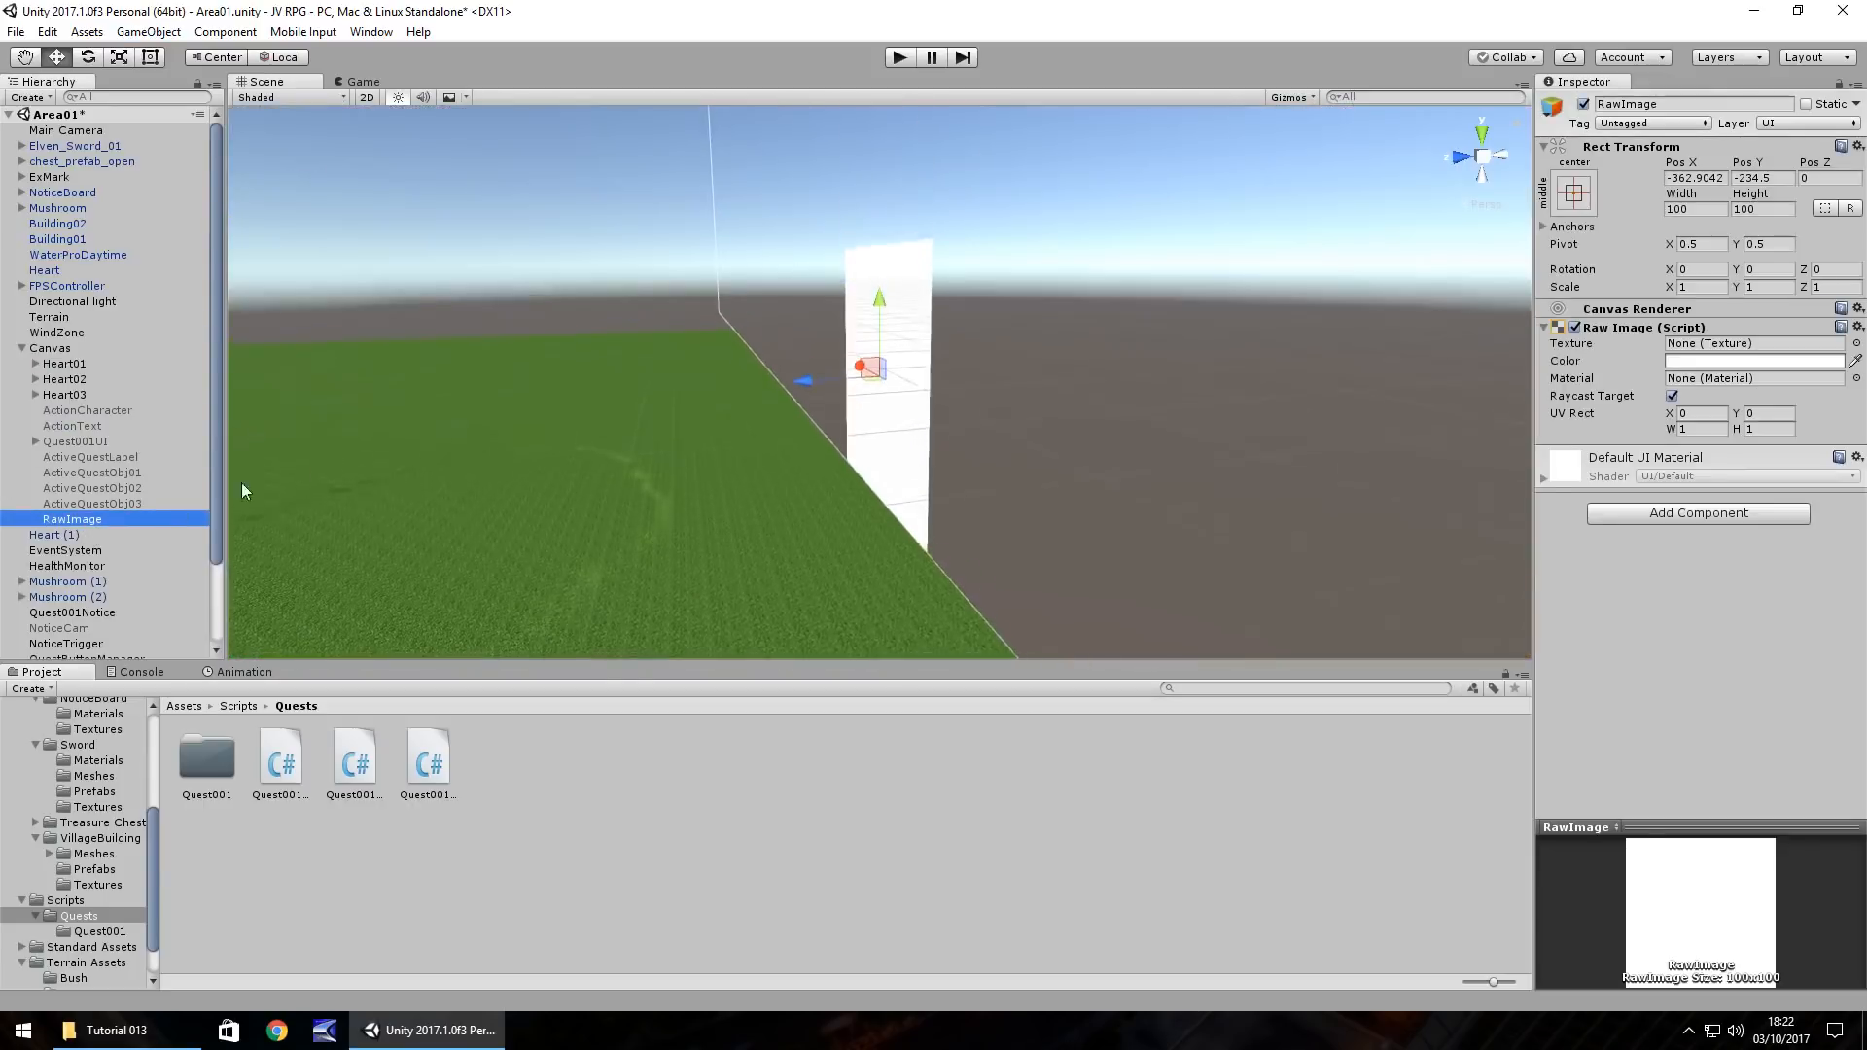
left_click(78, 522)
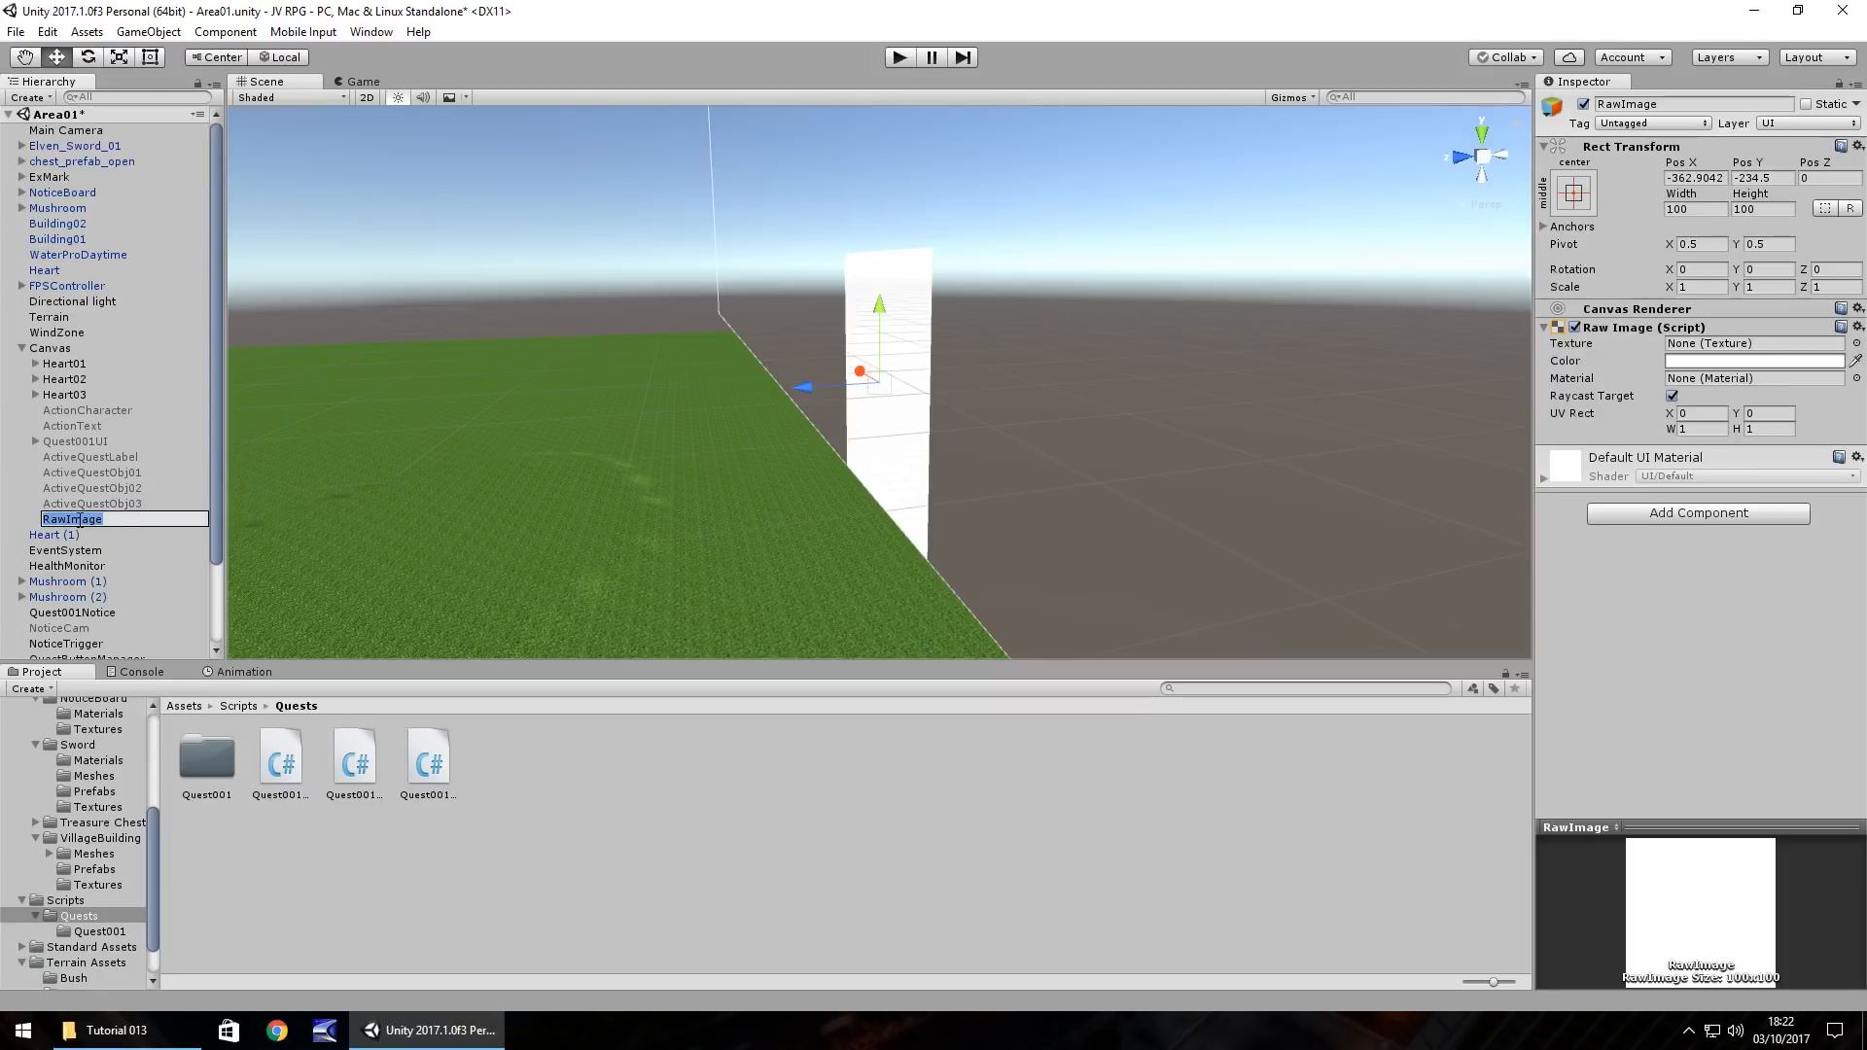
type("FadeIn")
key("Return")
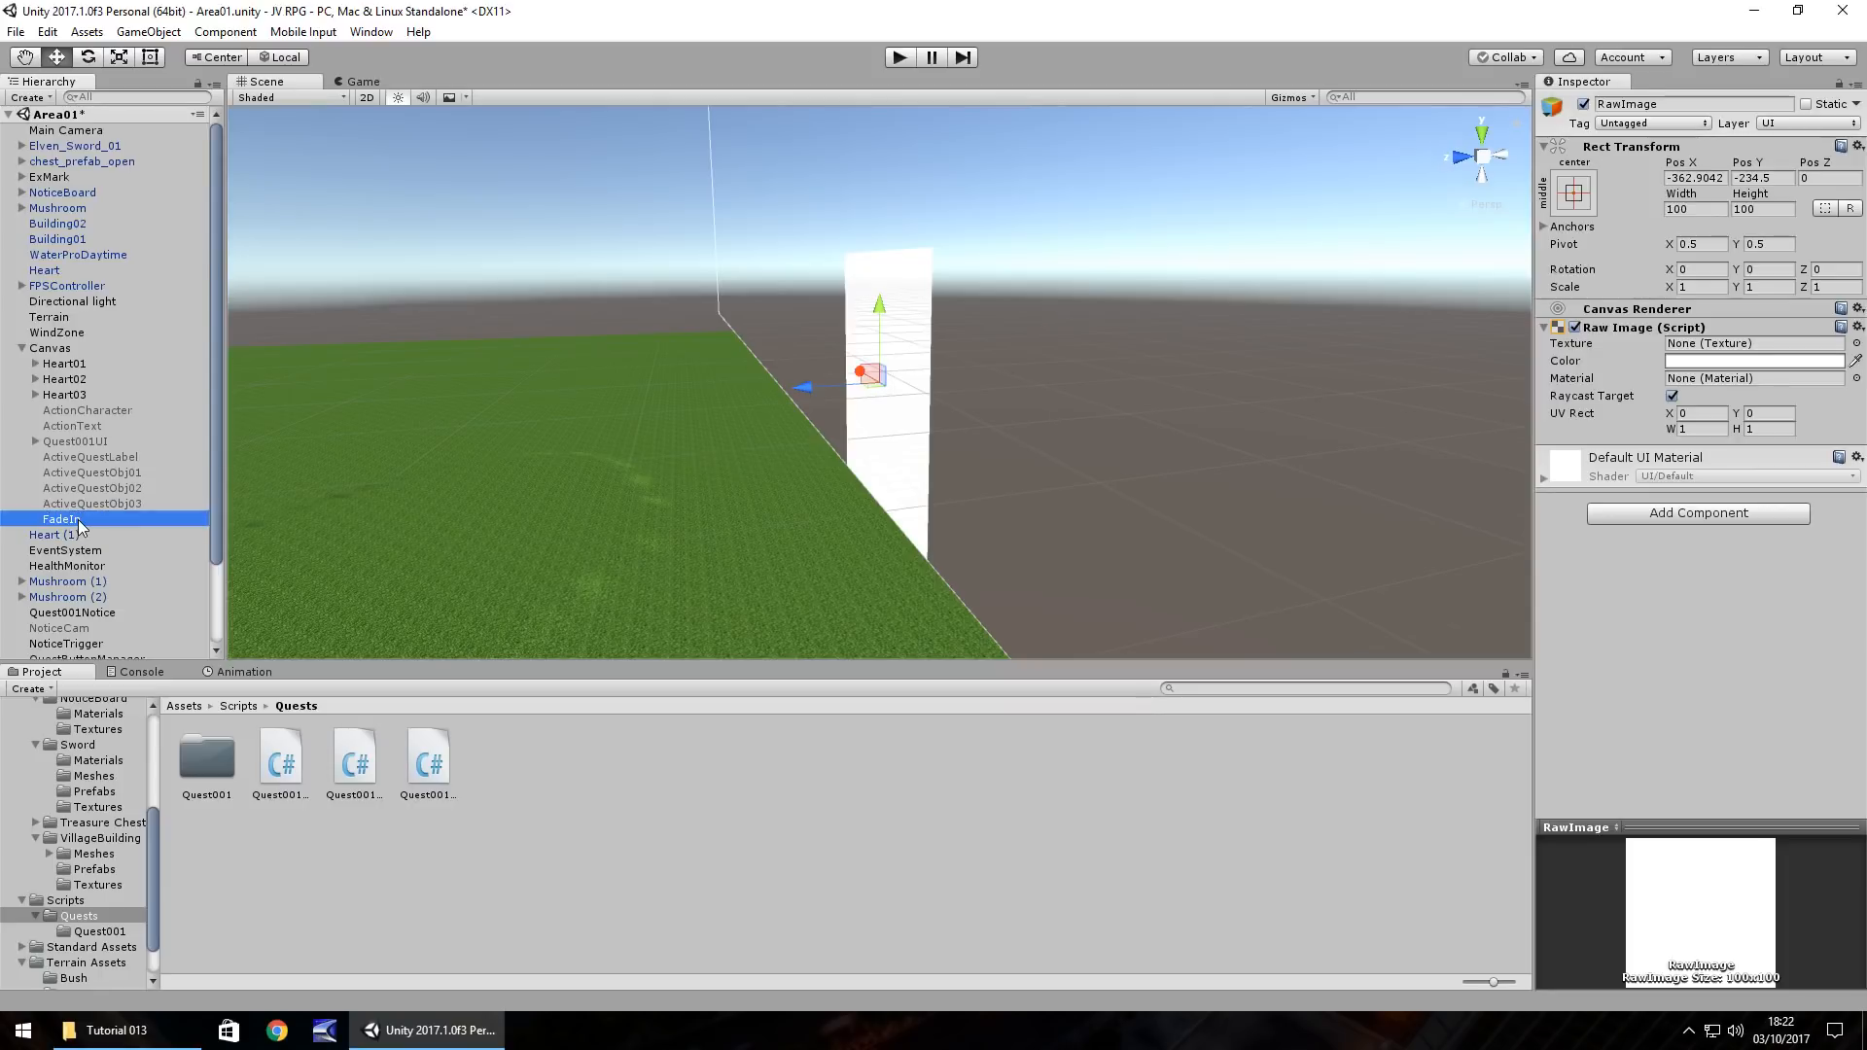
Step: Set the FadeIn image's colour to black
left_click(1712, 361)
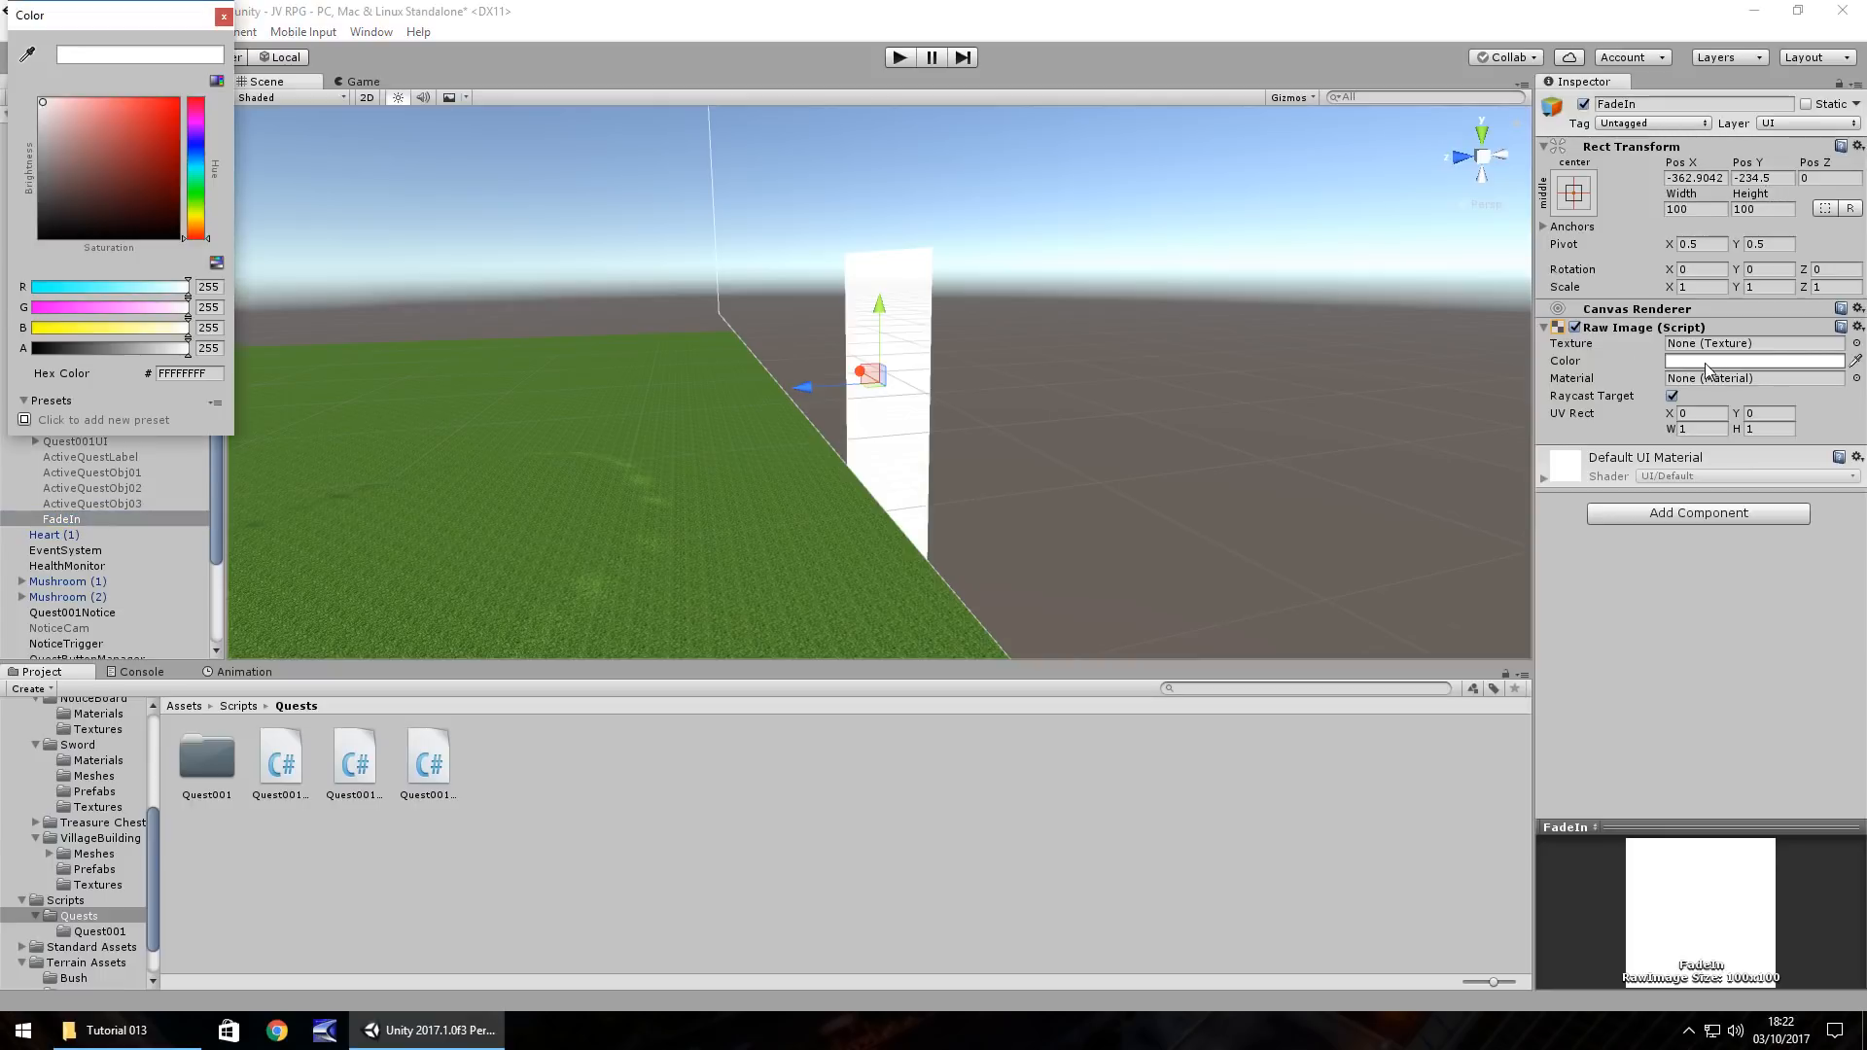
left_click_drag(39, 229, 185, 251)
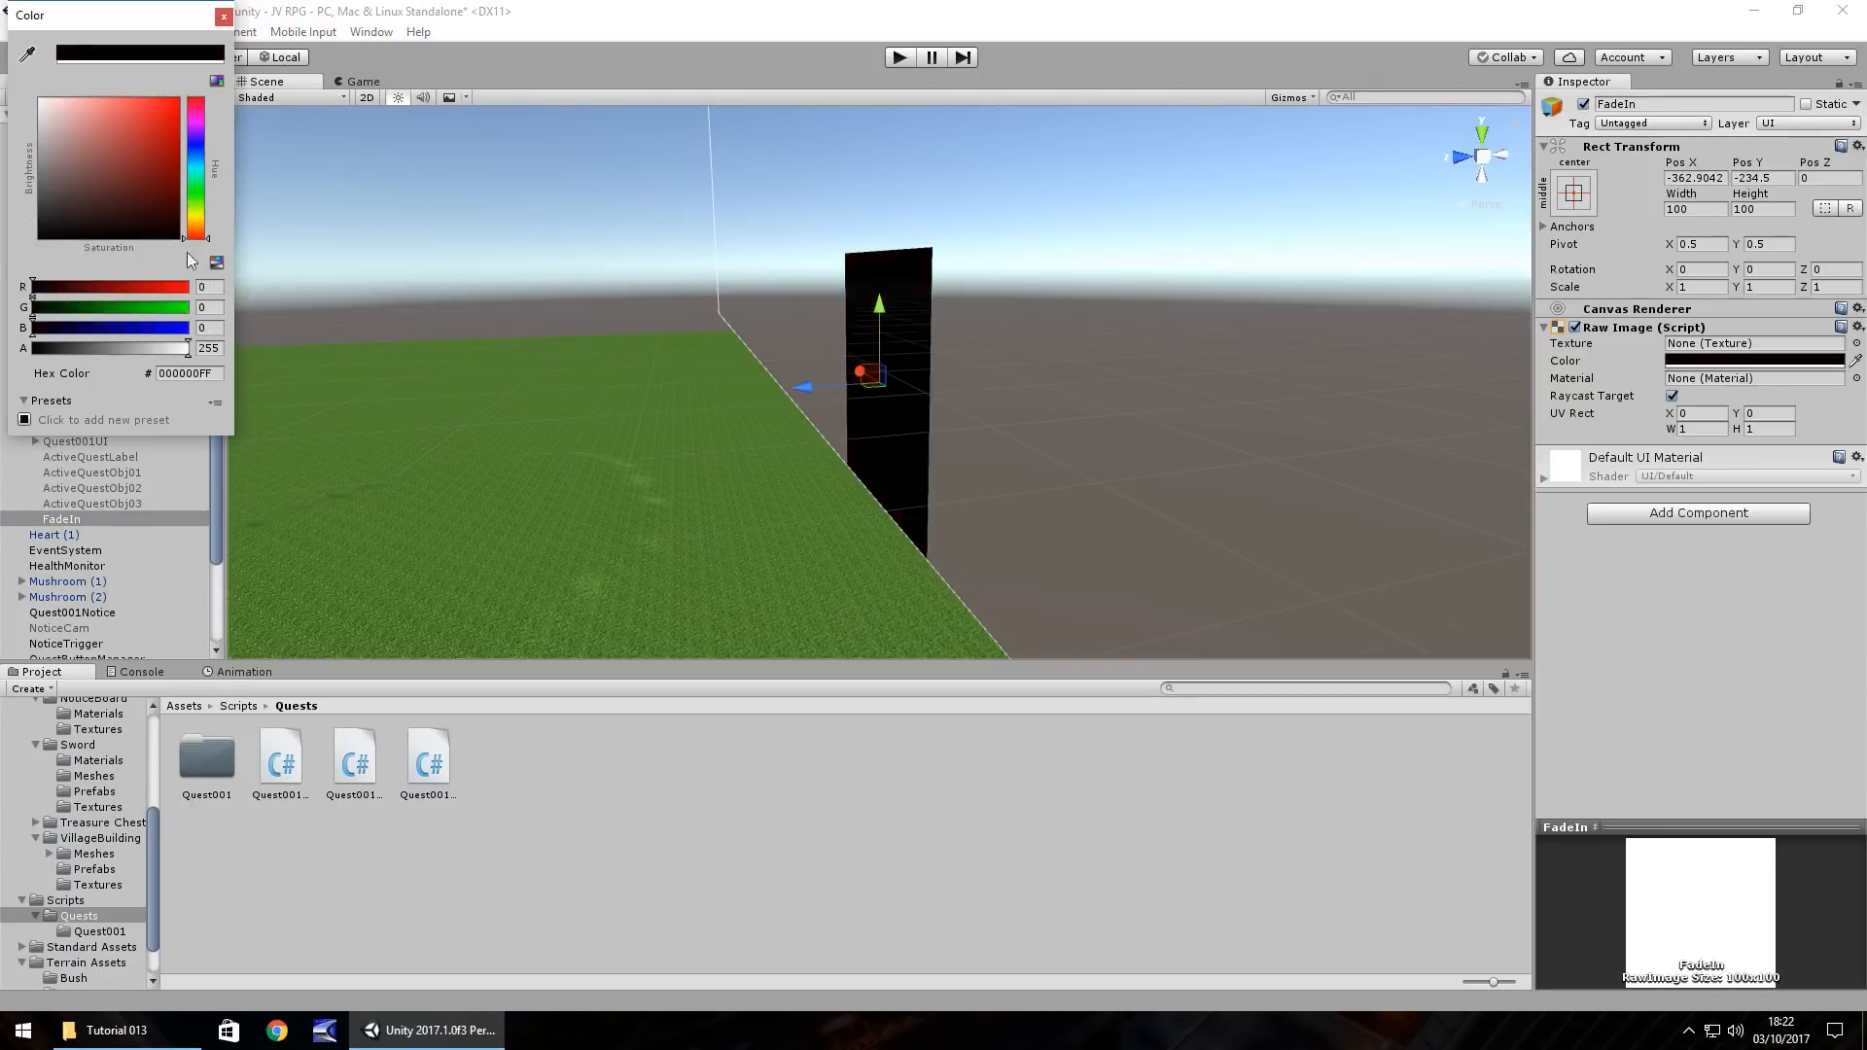
left_click(224, 16)
Step: Stretch FadeIn's anchors in both directions with Left, Top, Right and Bottom set to 0, and briefly run the game to check it
left_click(1569, 194)
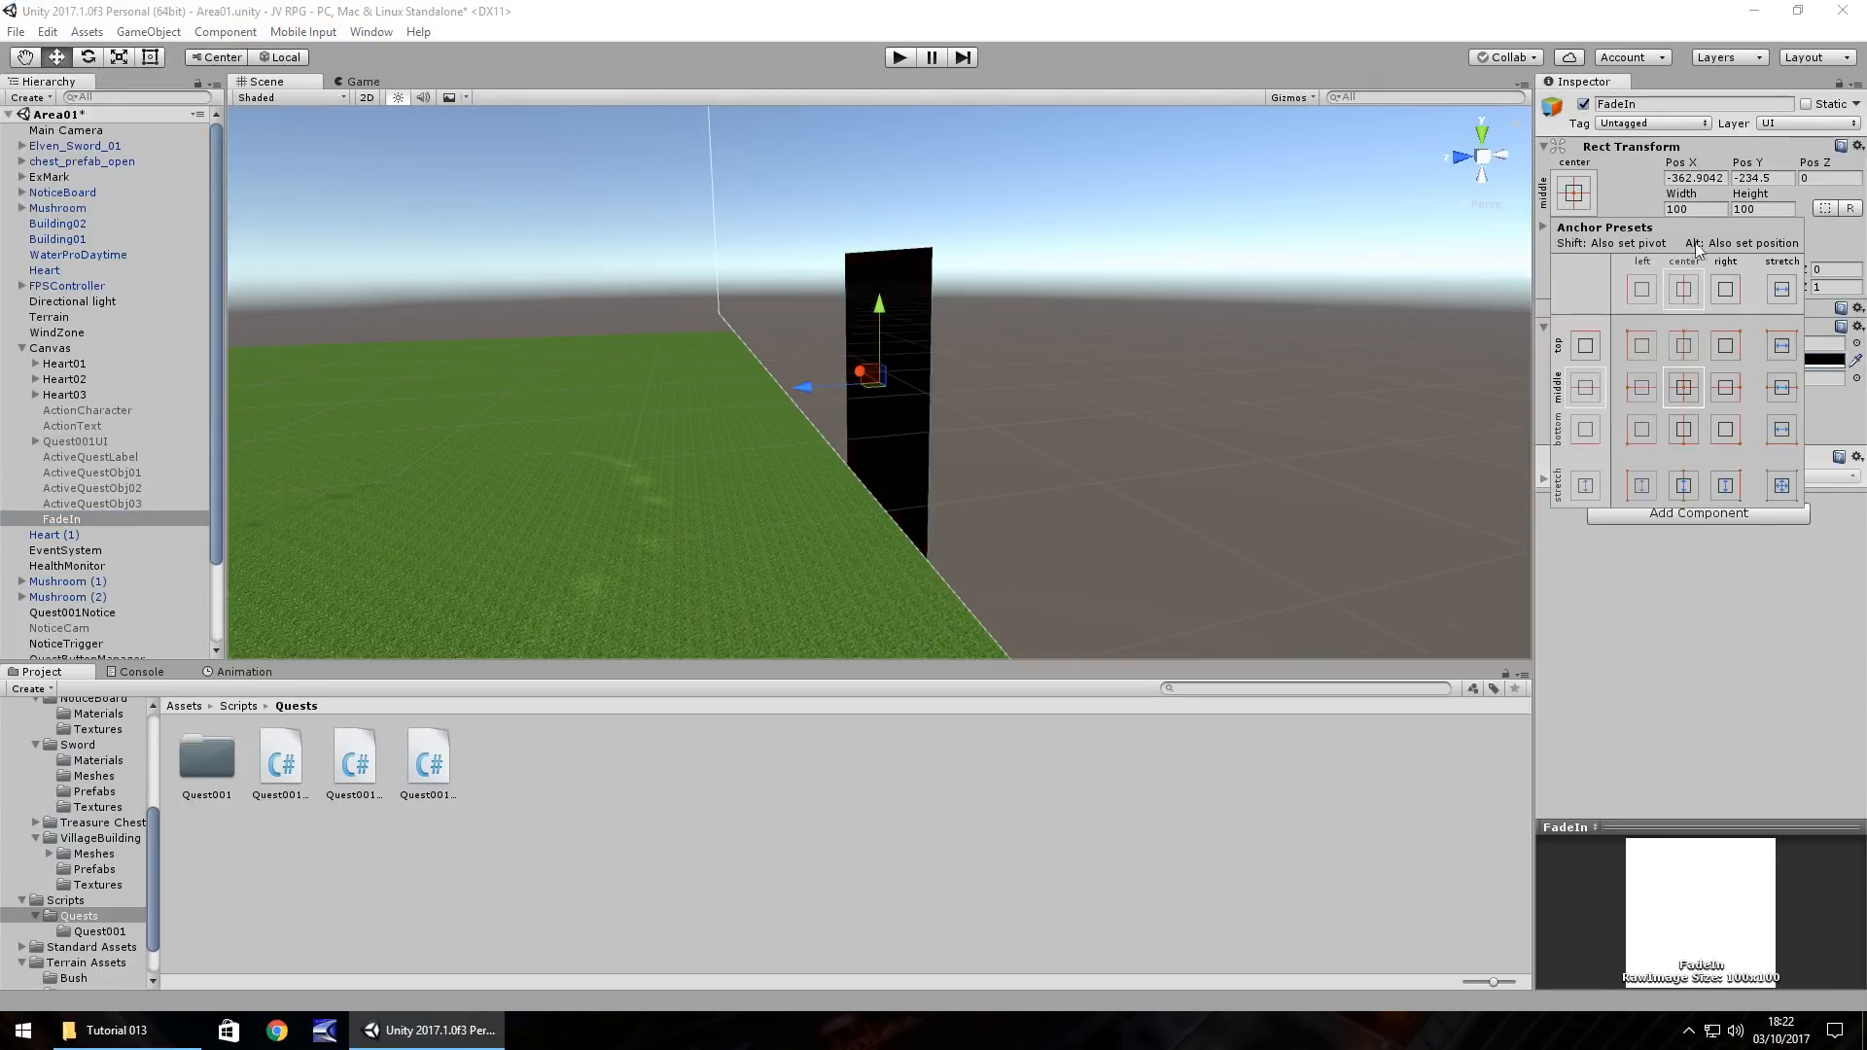
left_click(1782, 484)
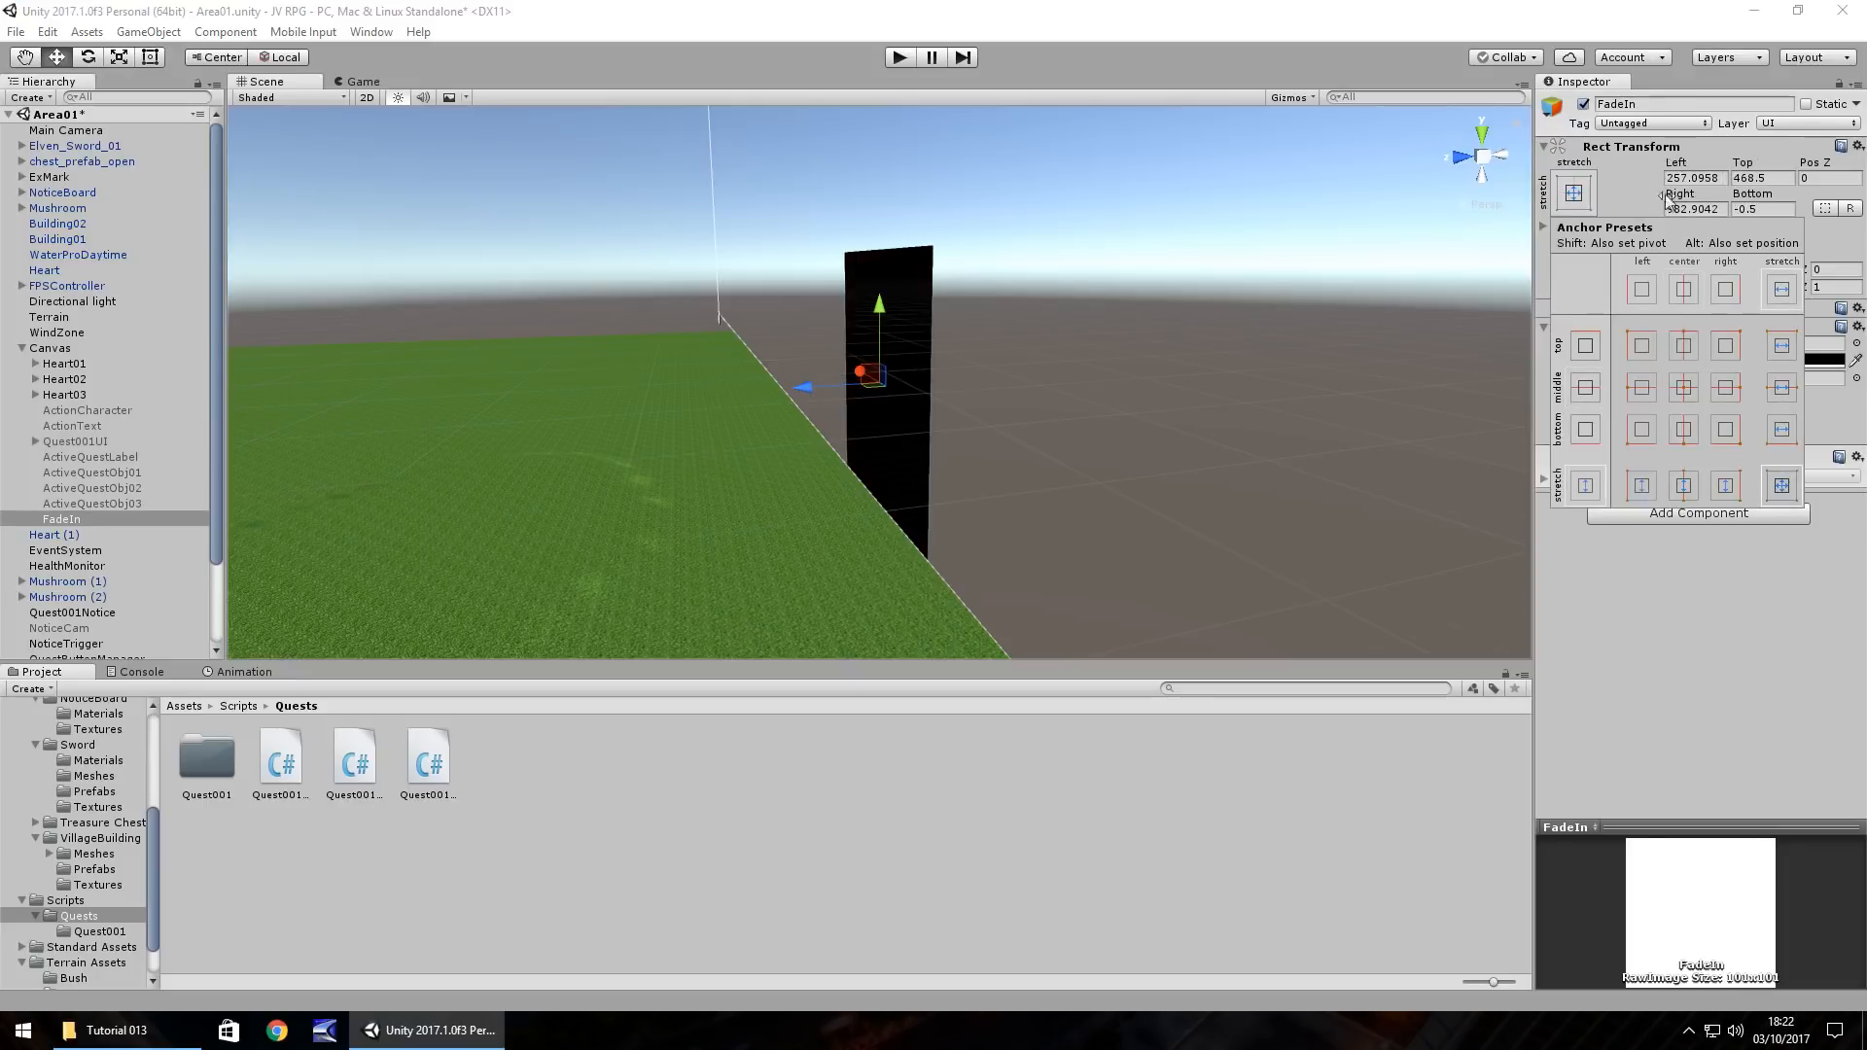
left_click(1699, 175)
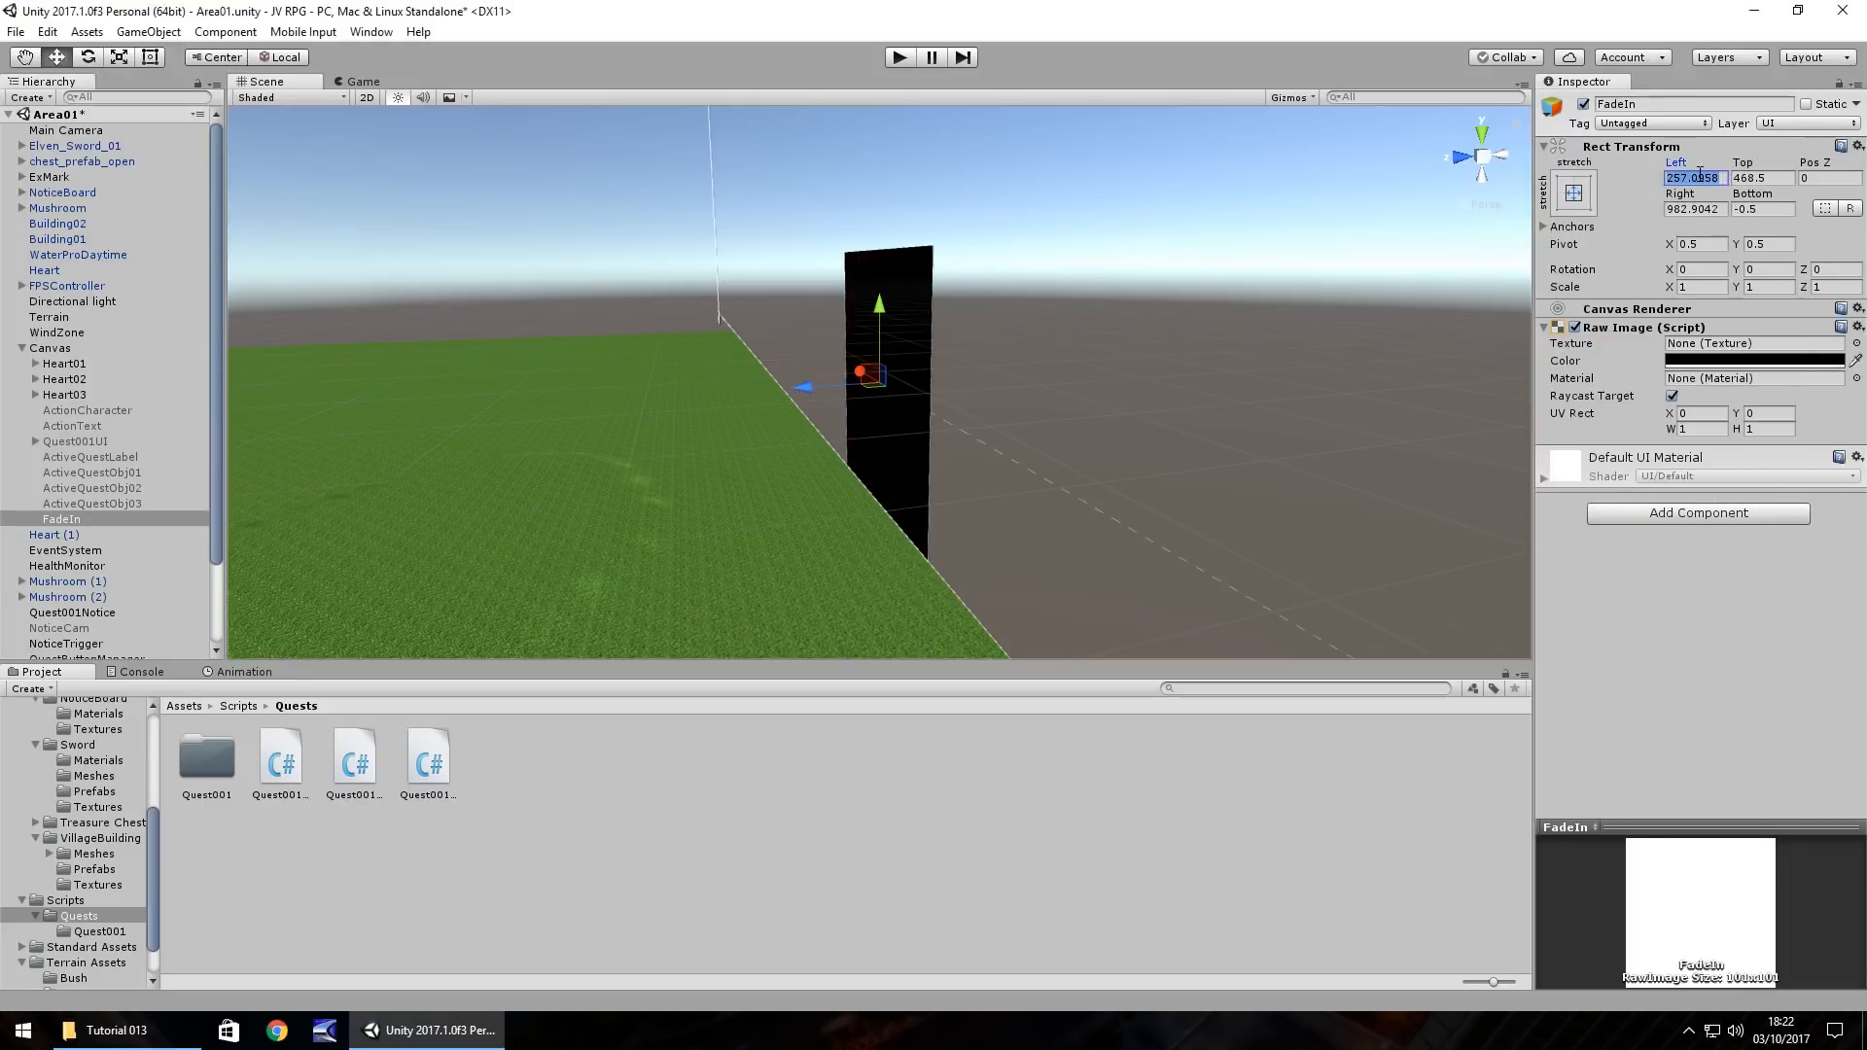
type("0")
key("Tab")
type("0")
key("Tab")
key("Tab")
type("0")
key("Tab")
type("0")
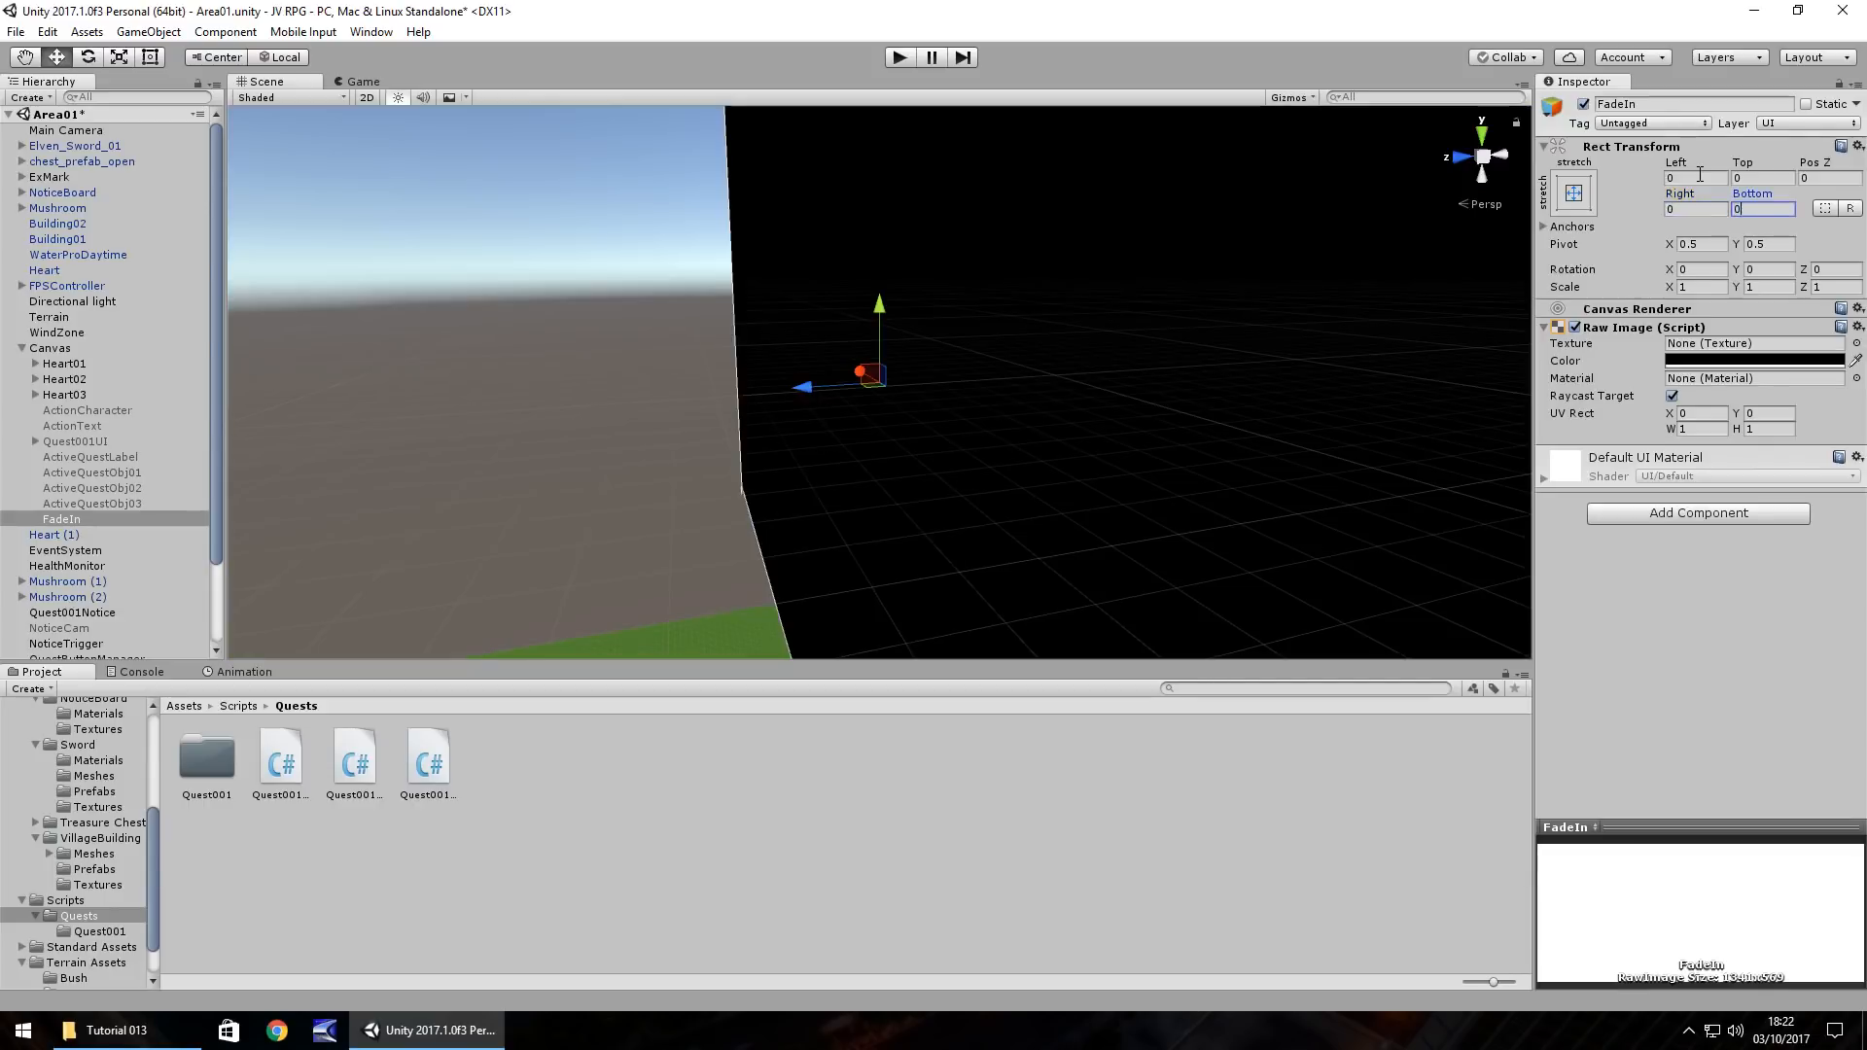
left_click(896, 60)
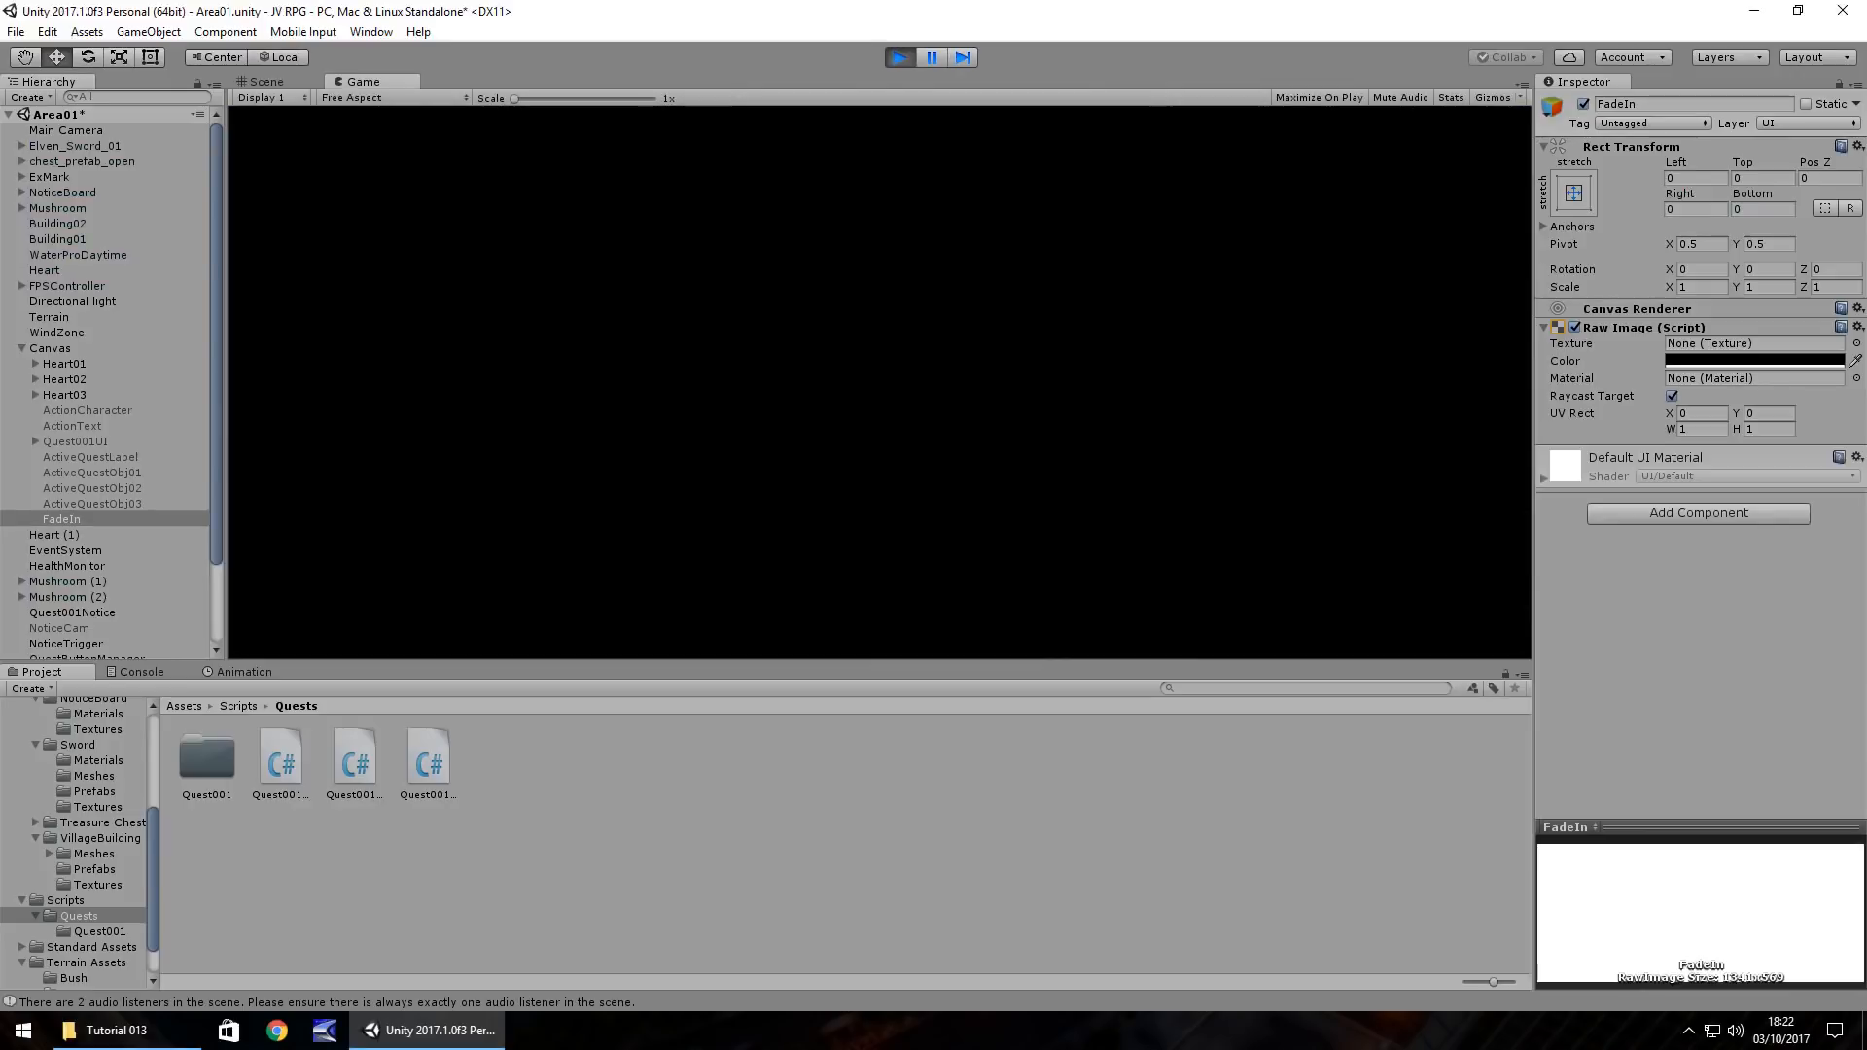
key("ctrl+p")
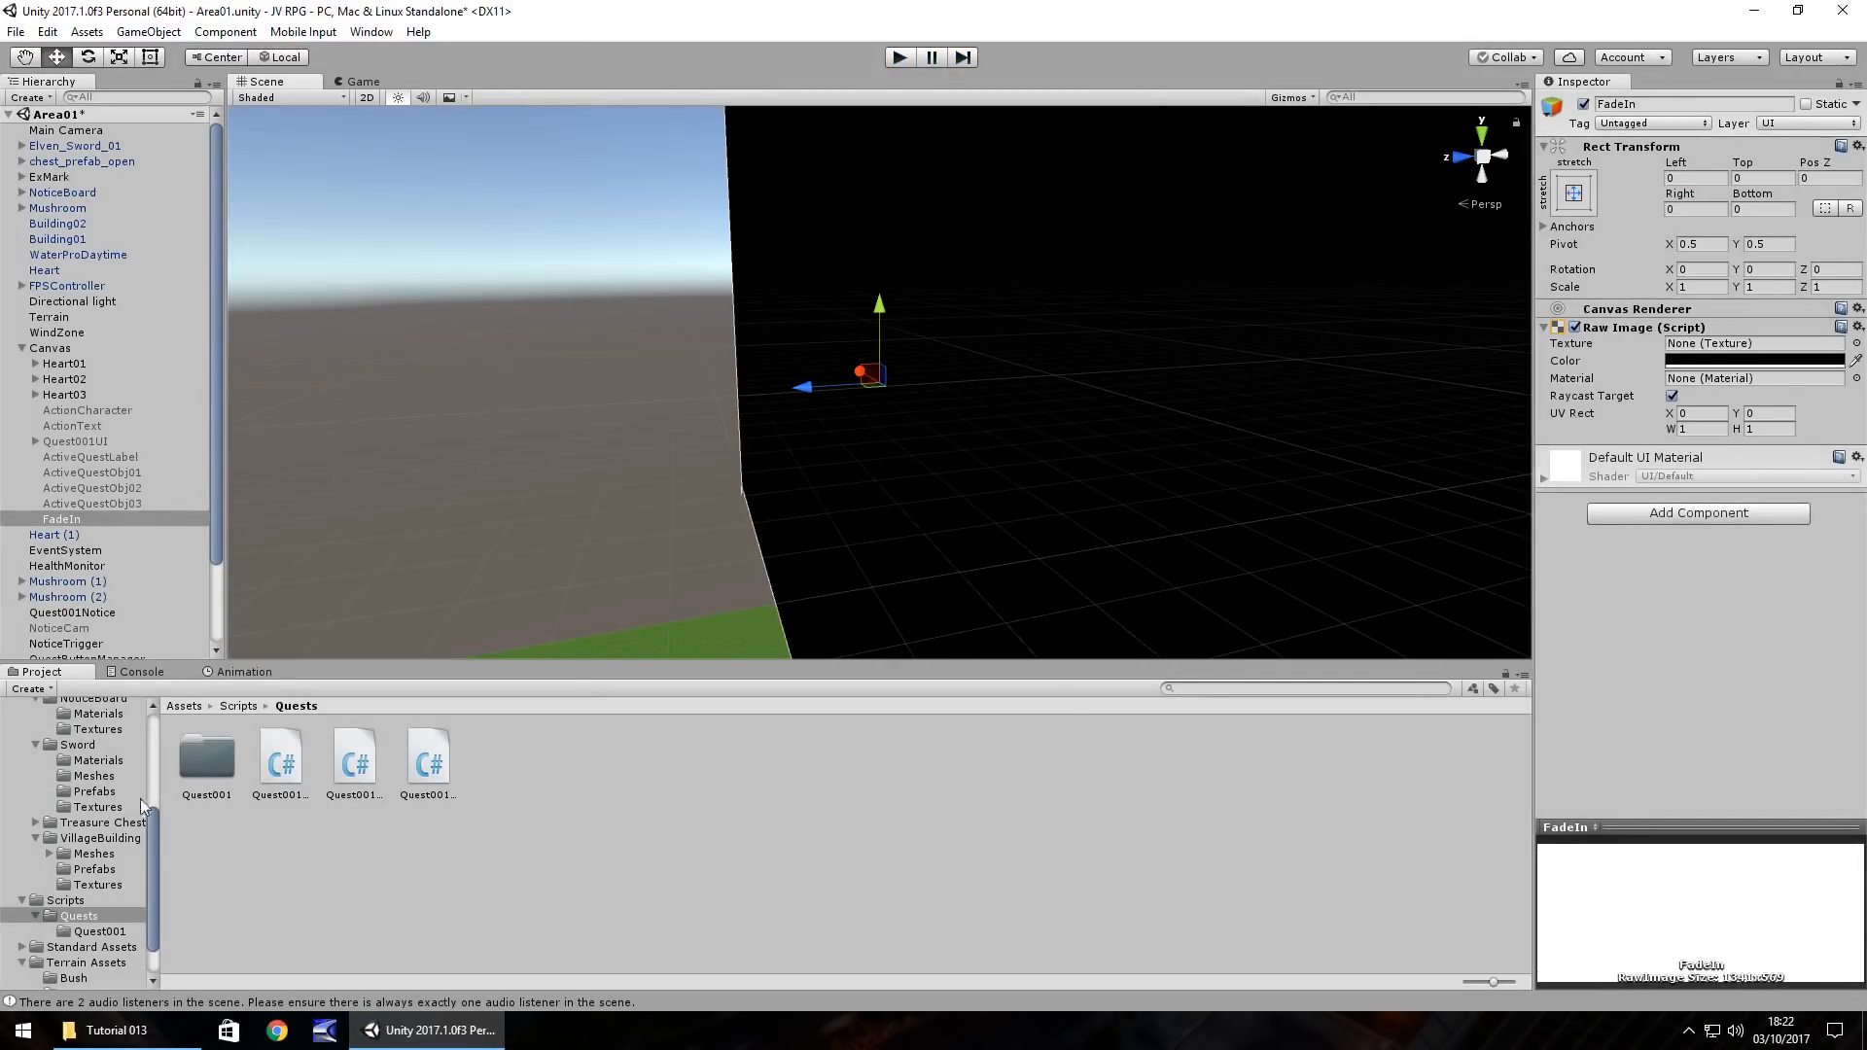
Step: Create a folder named CutScenes inside the Animations folder and open it
left_click_drag(155, 829, 137, 737)
left_click(76, 755)
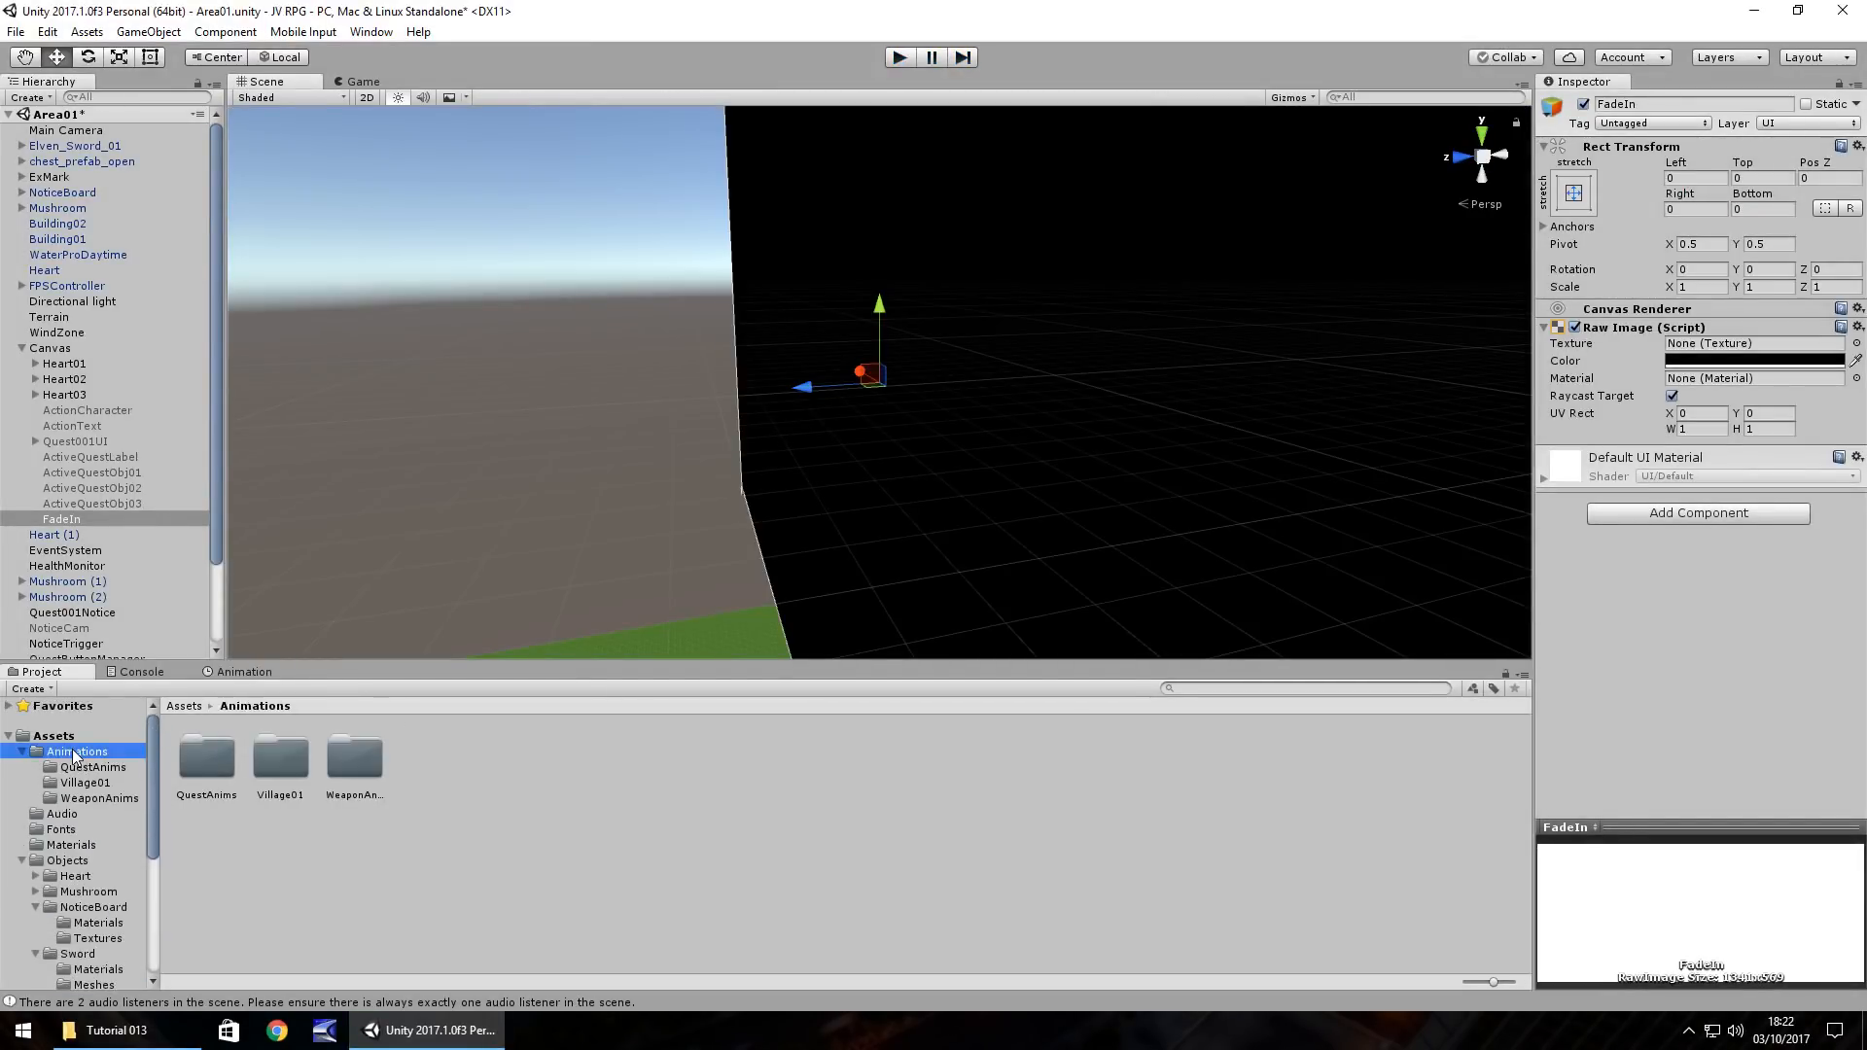
right_click(576, 807)
mouse_move(659, 447)
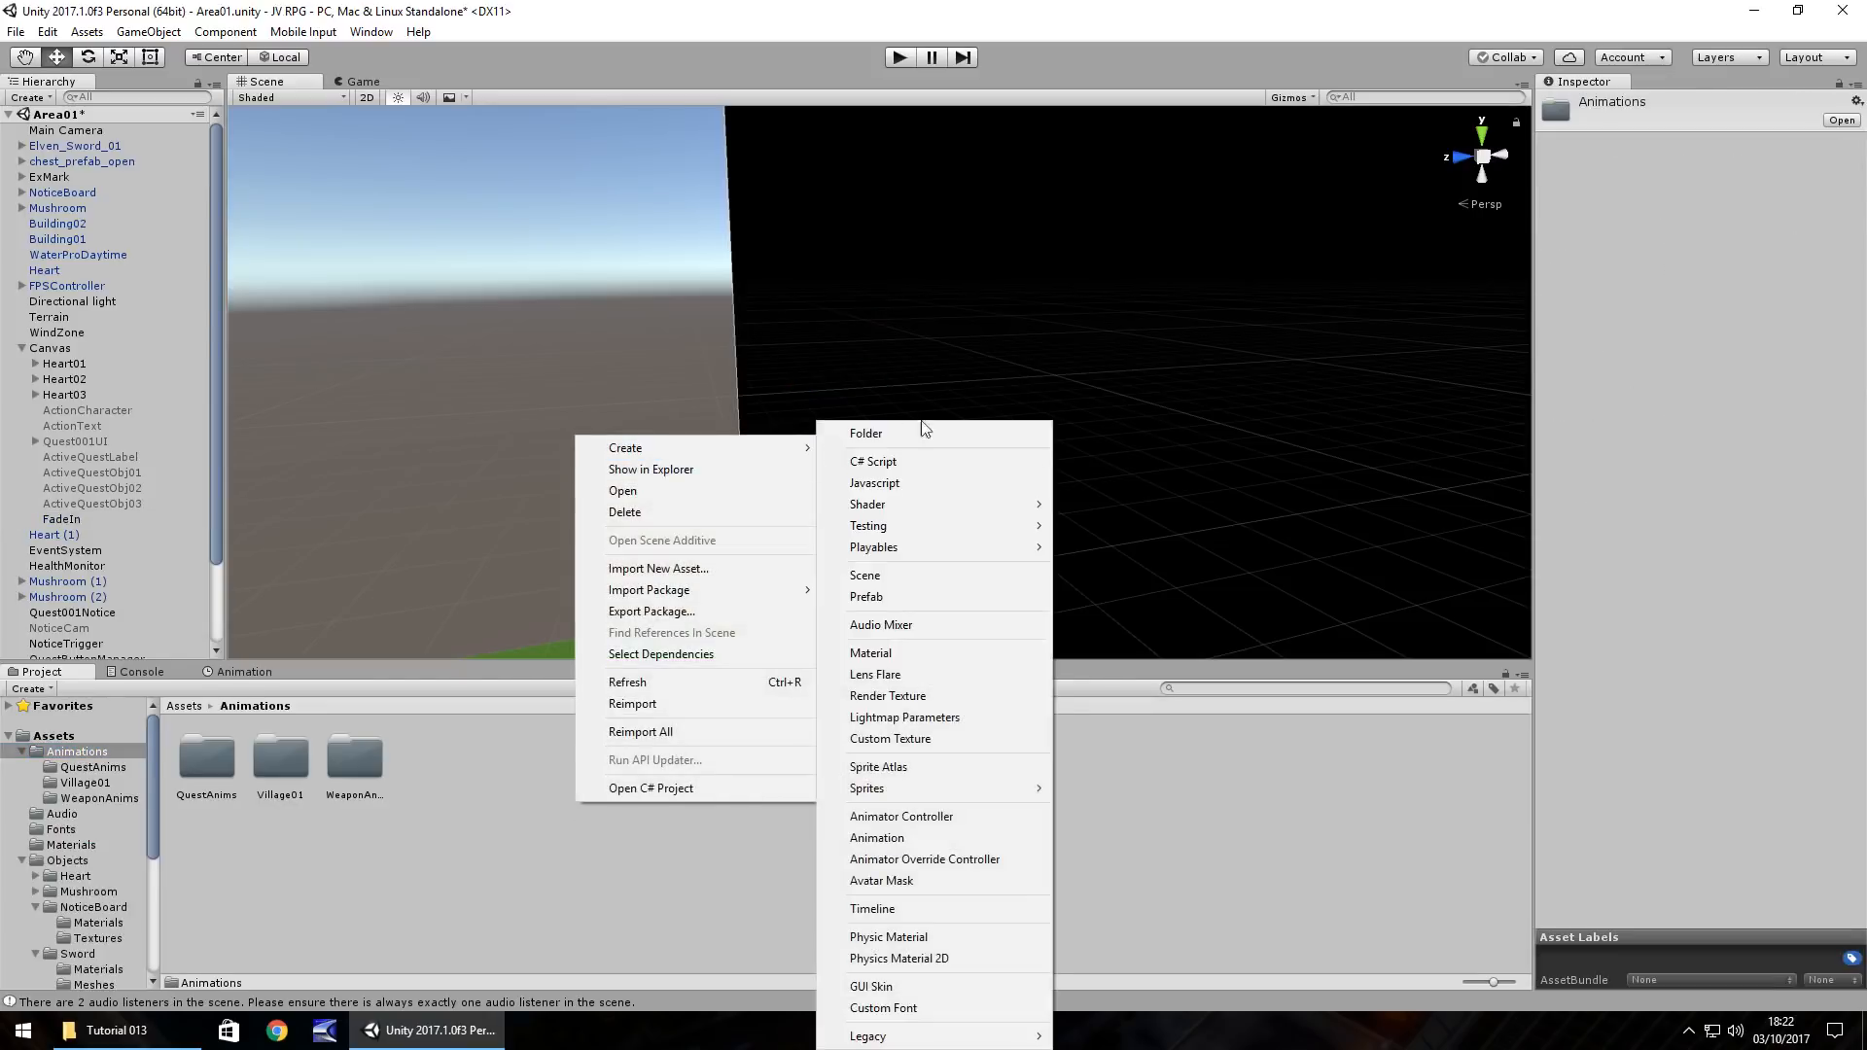
left_click(914, 432)
type("CutScenes")
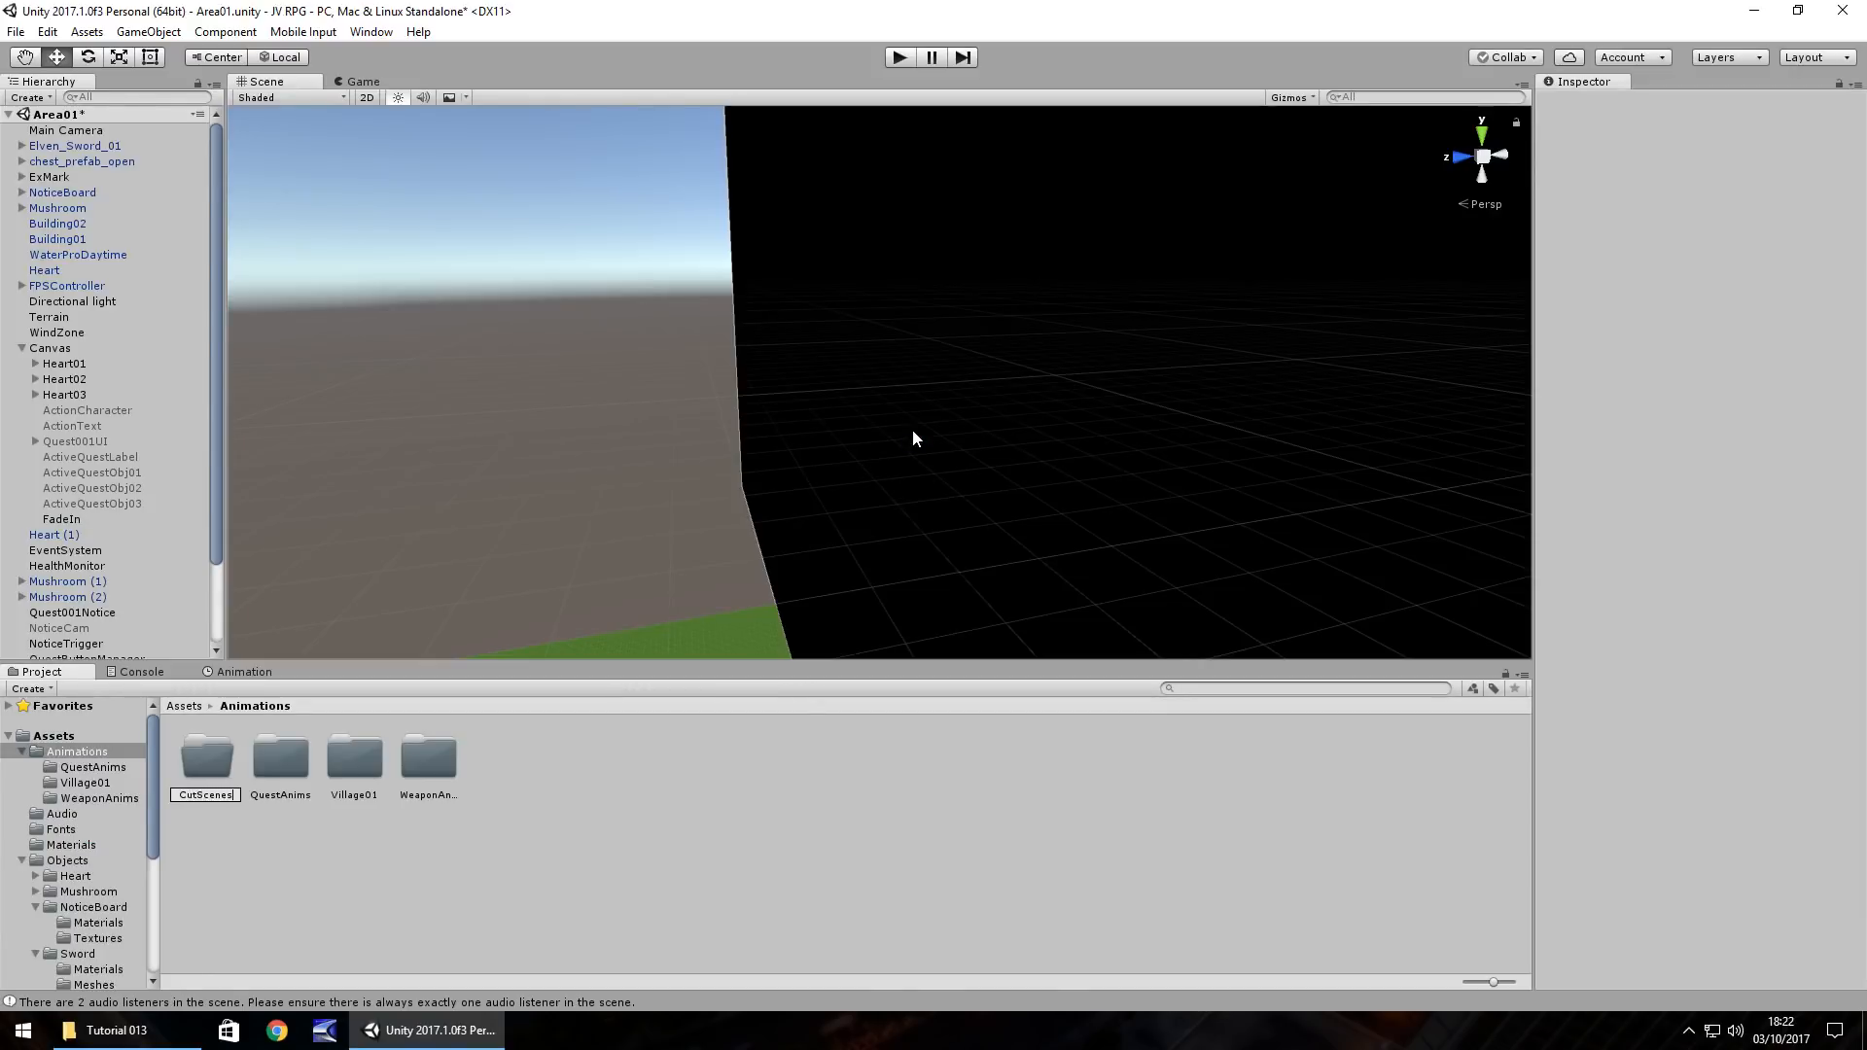
key("Return")
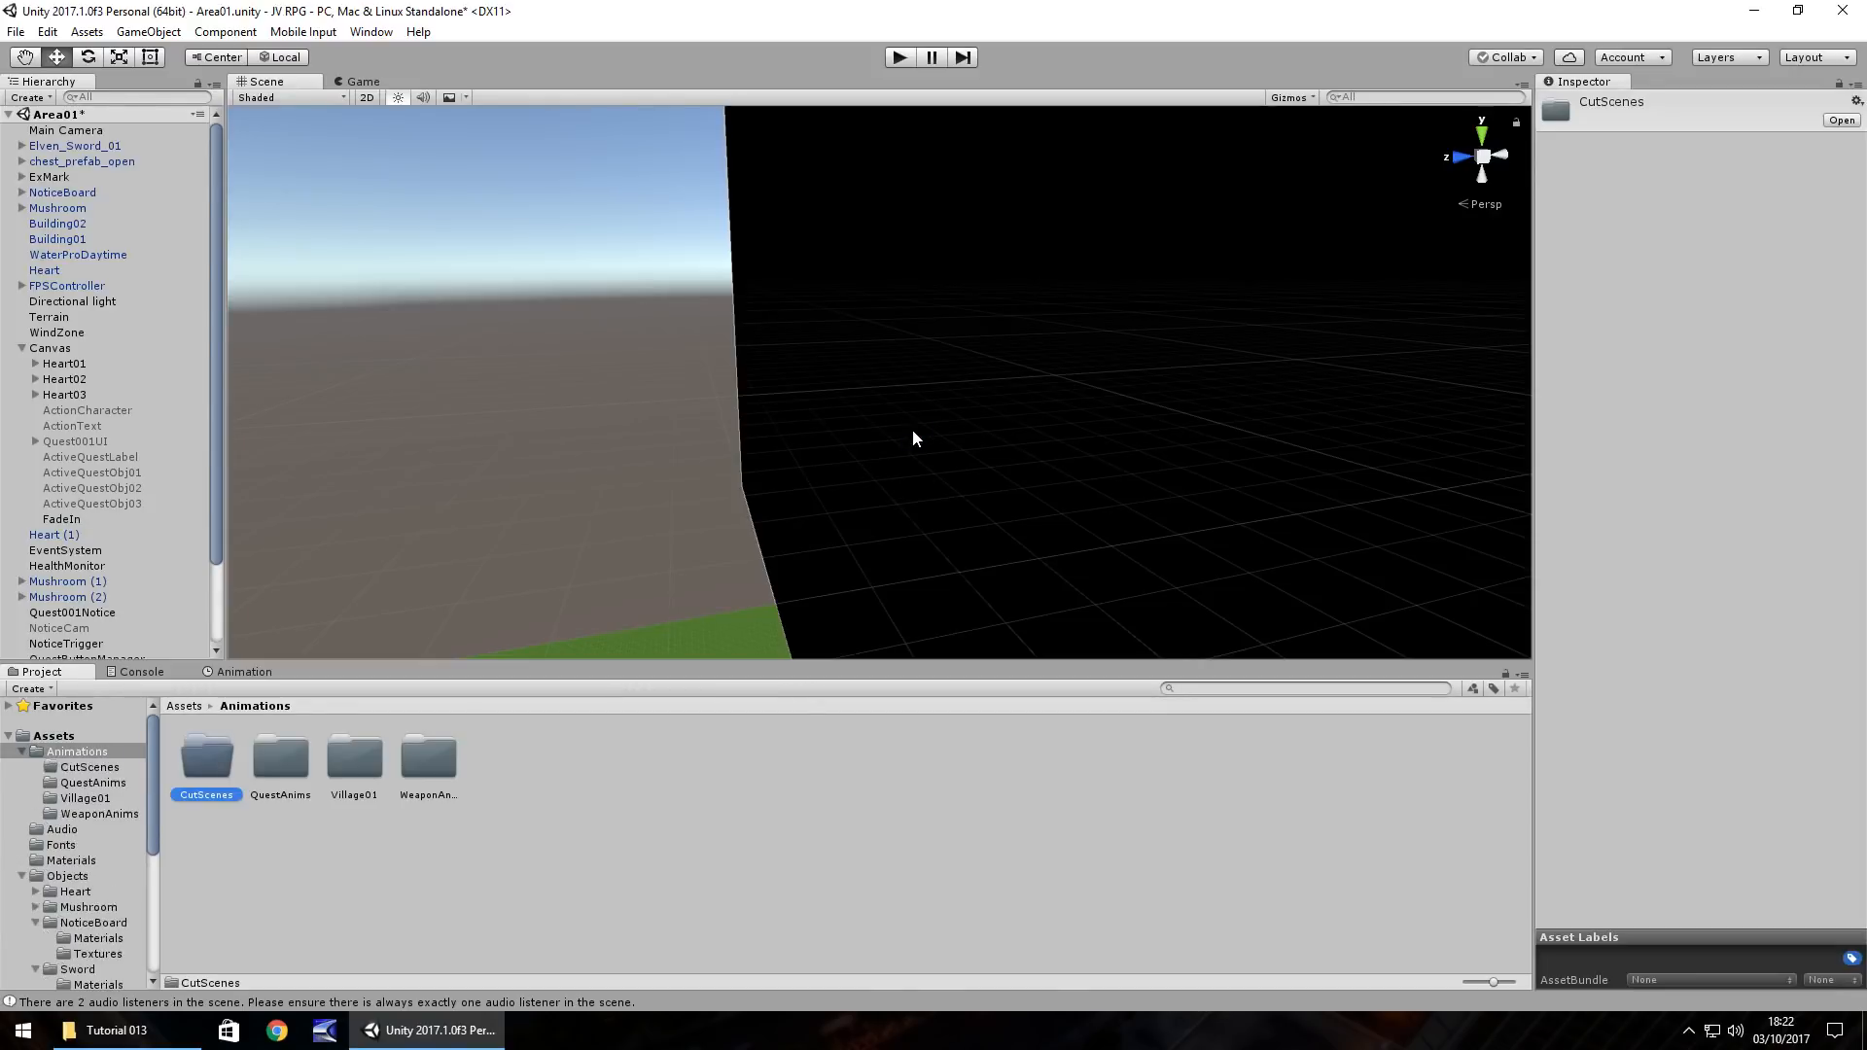
key("Return")
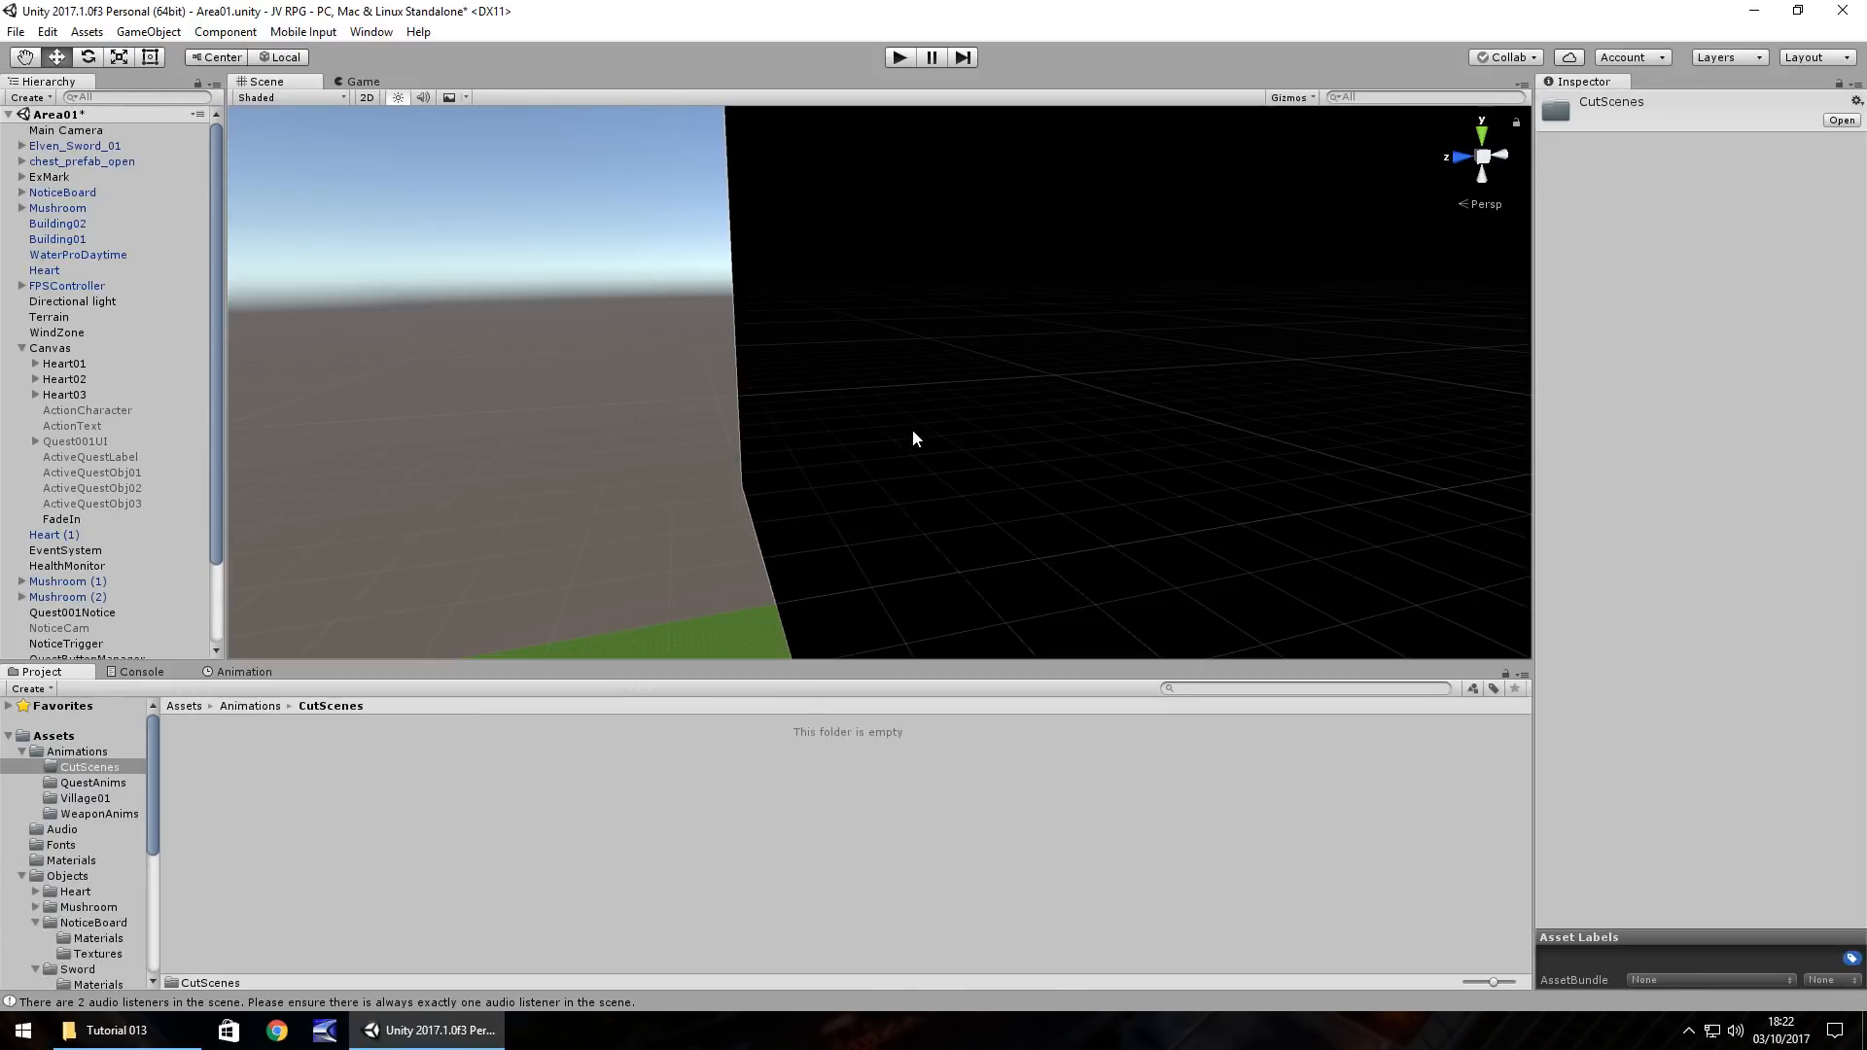
Step: Create an animation clip named FadeScreenIn for the FadeIn object, saved in the CutScenes folder
left_click(73, 520)
left_click(235, 672)
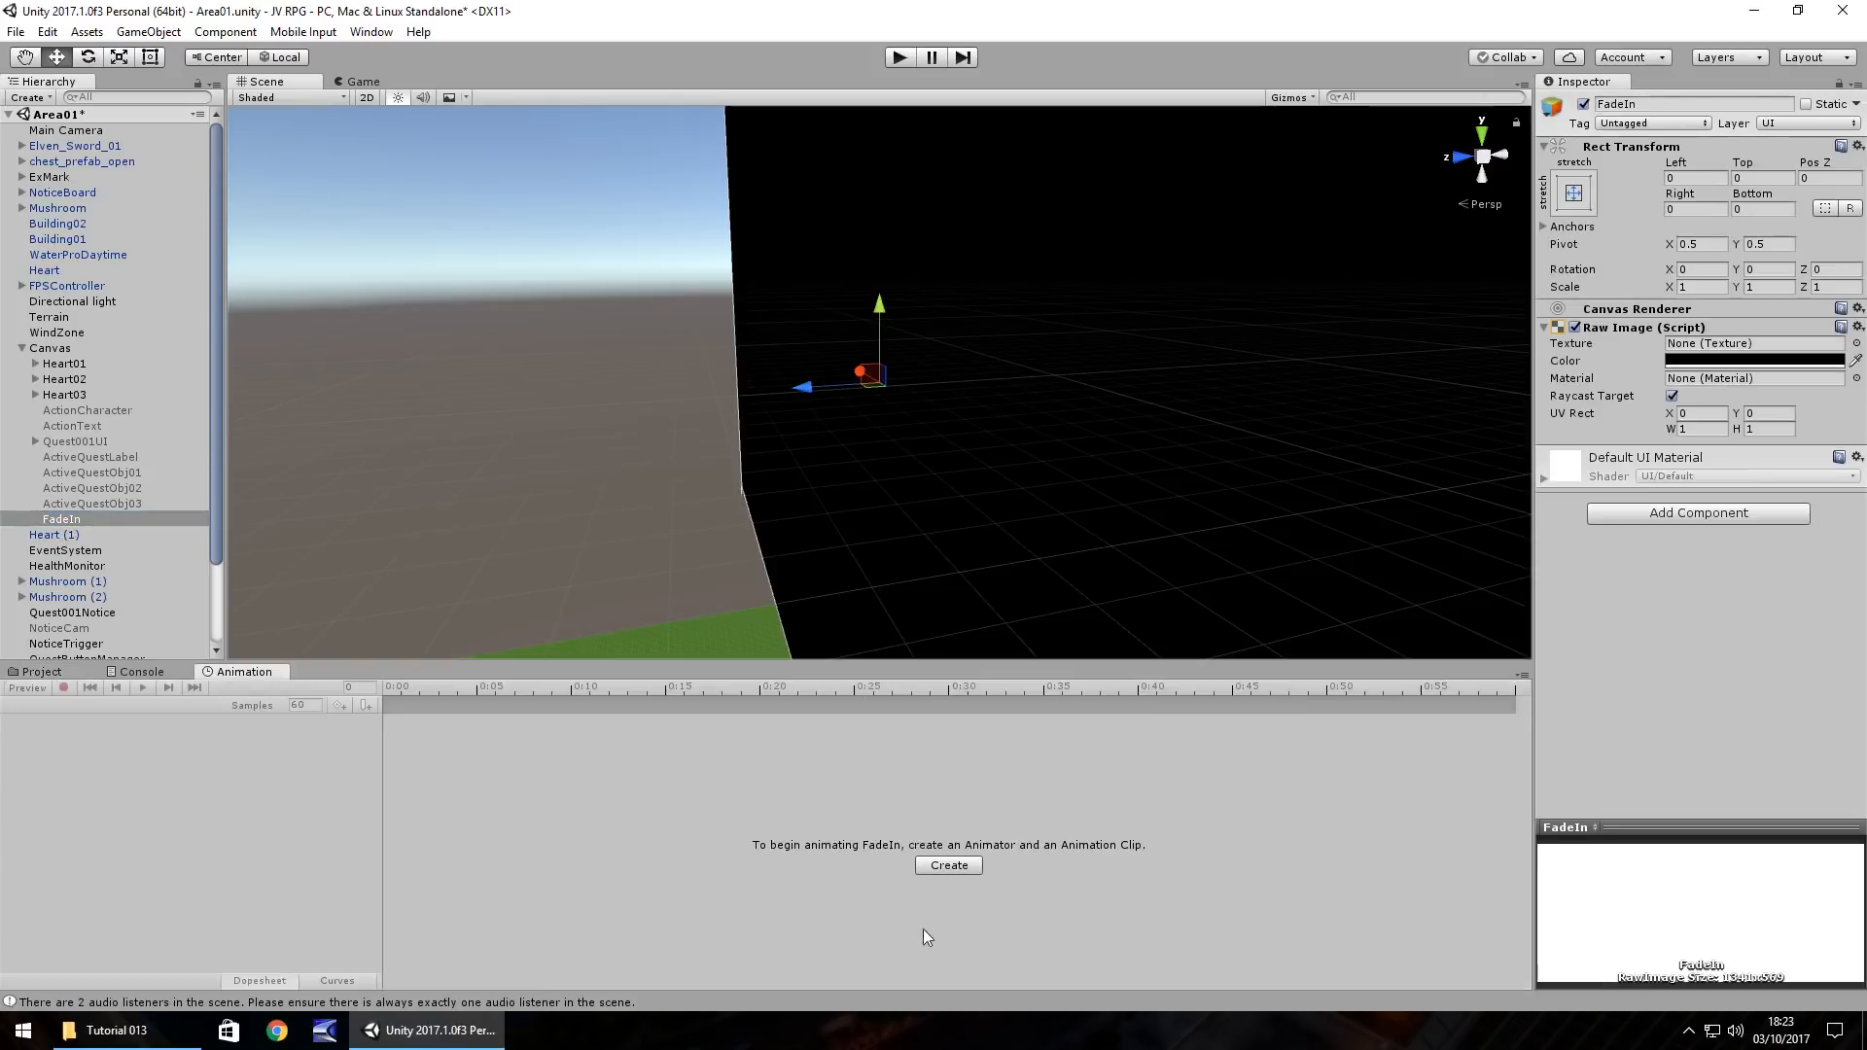
left_click(960, 868)
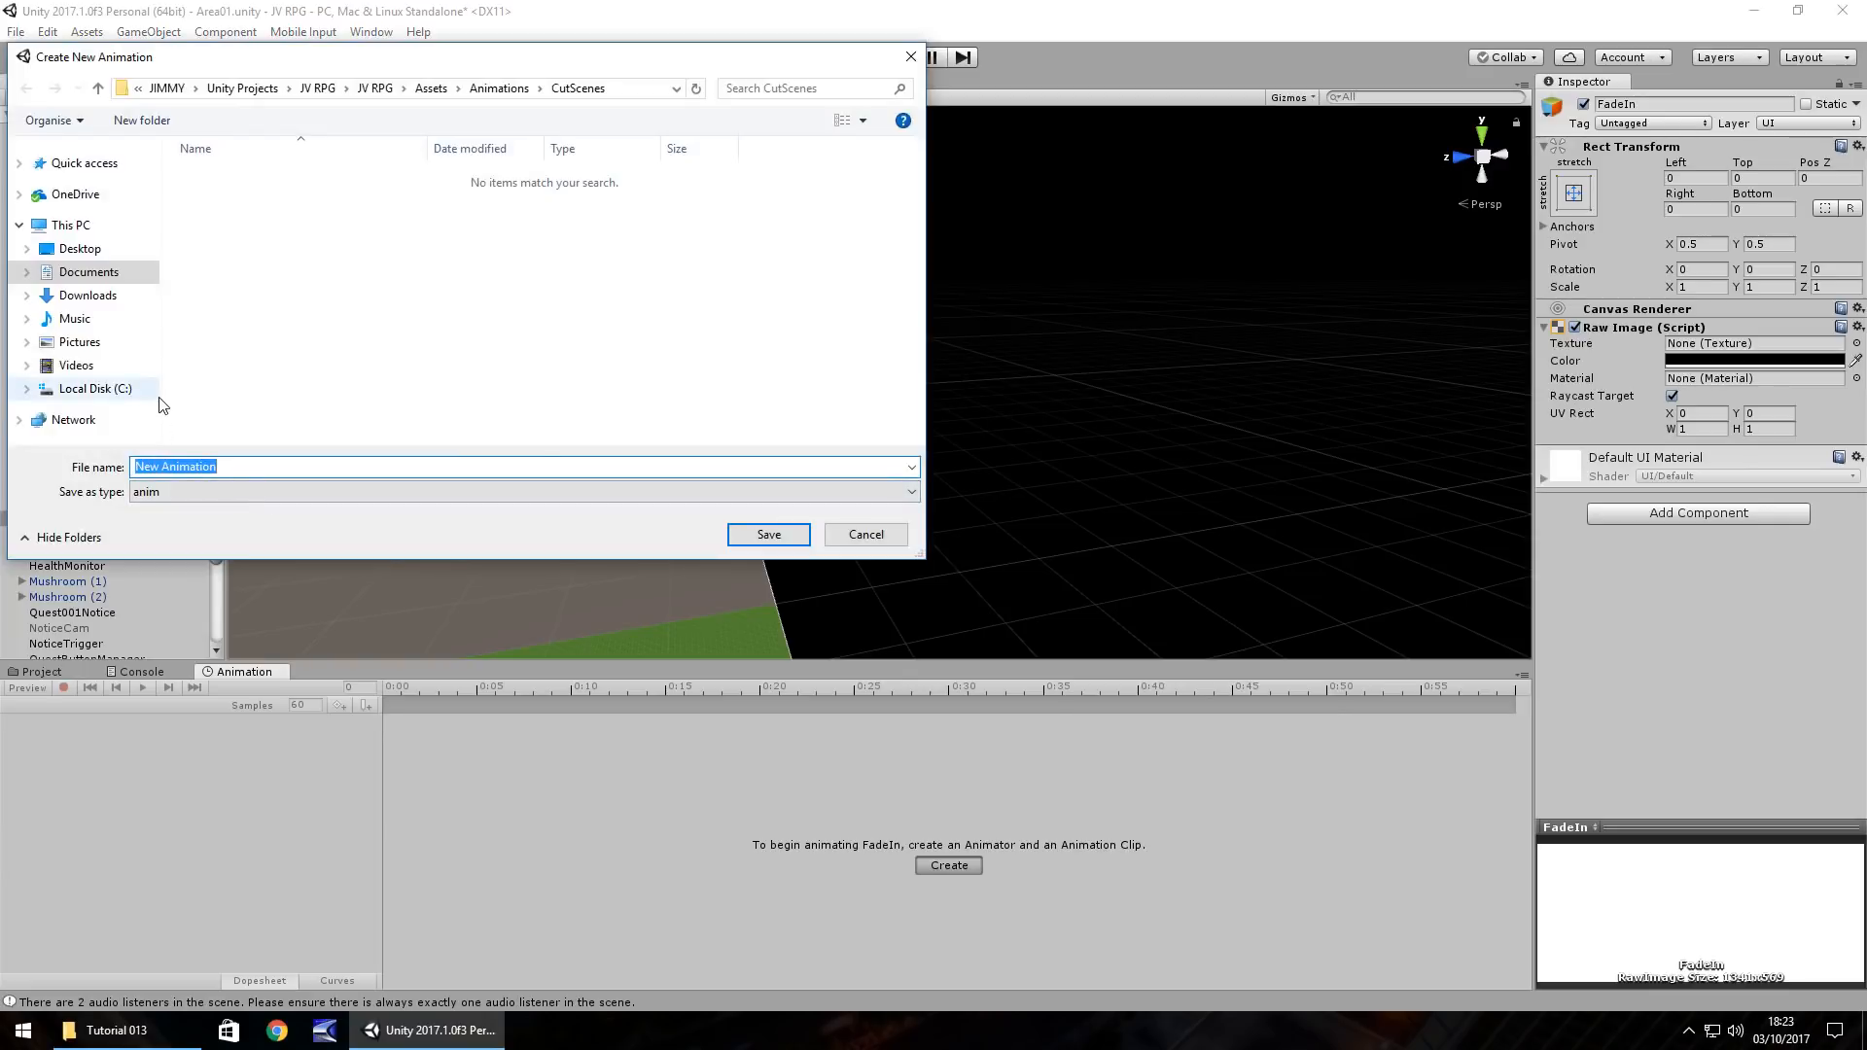
type("0")
key("BackSpace")
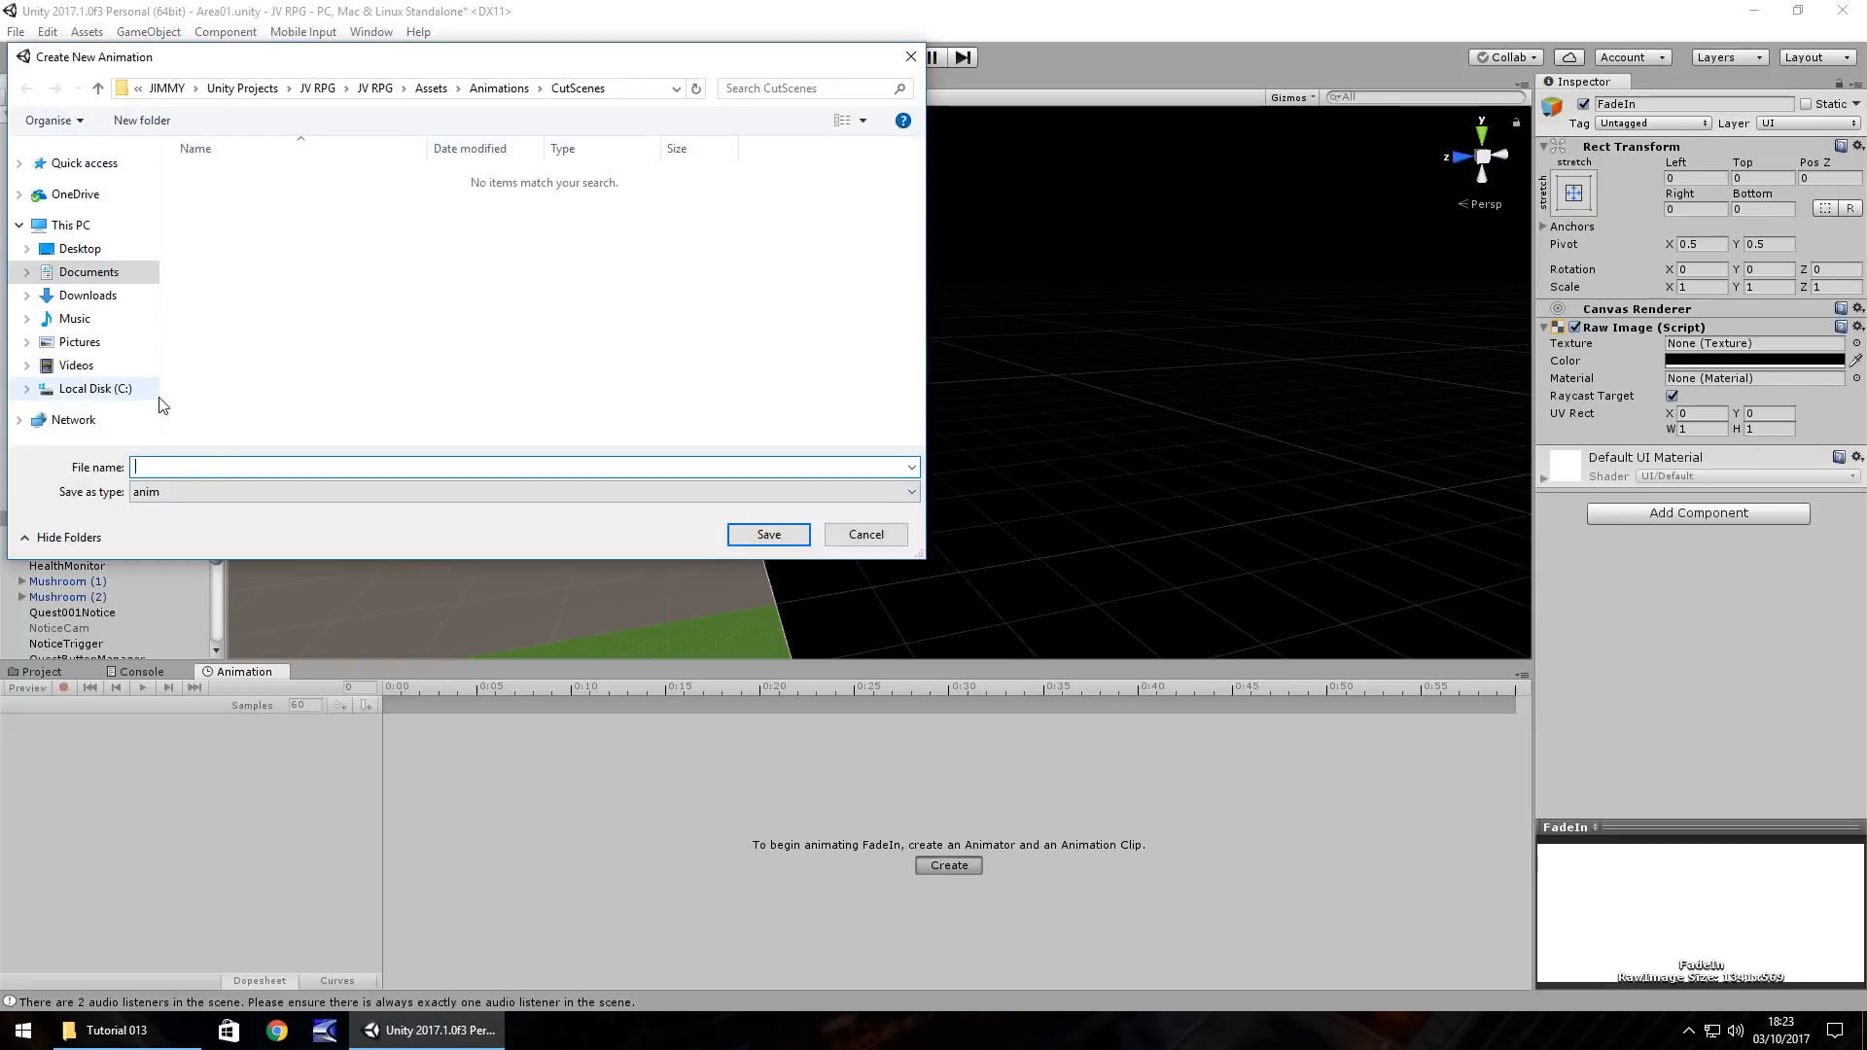
type("FadeScreenIn")
key("Return")
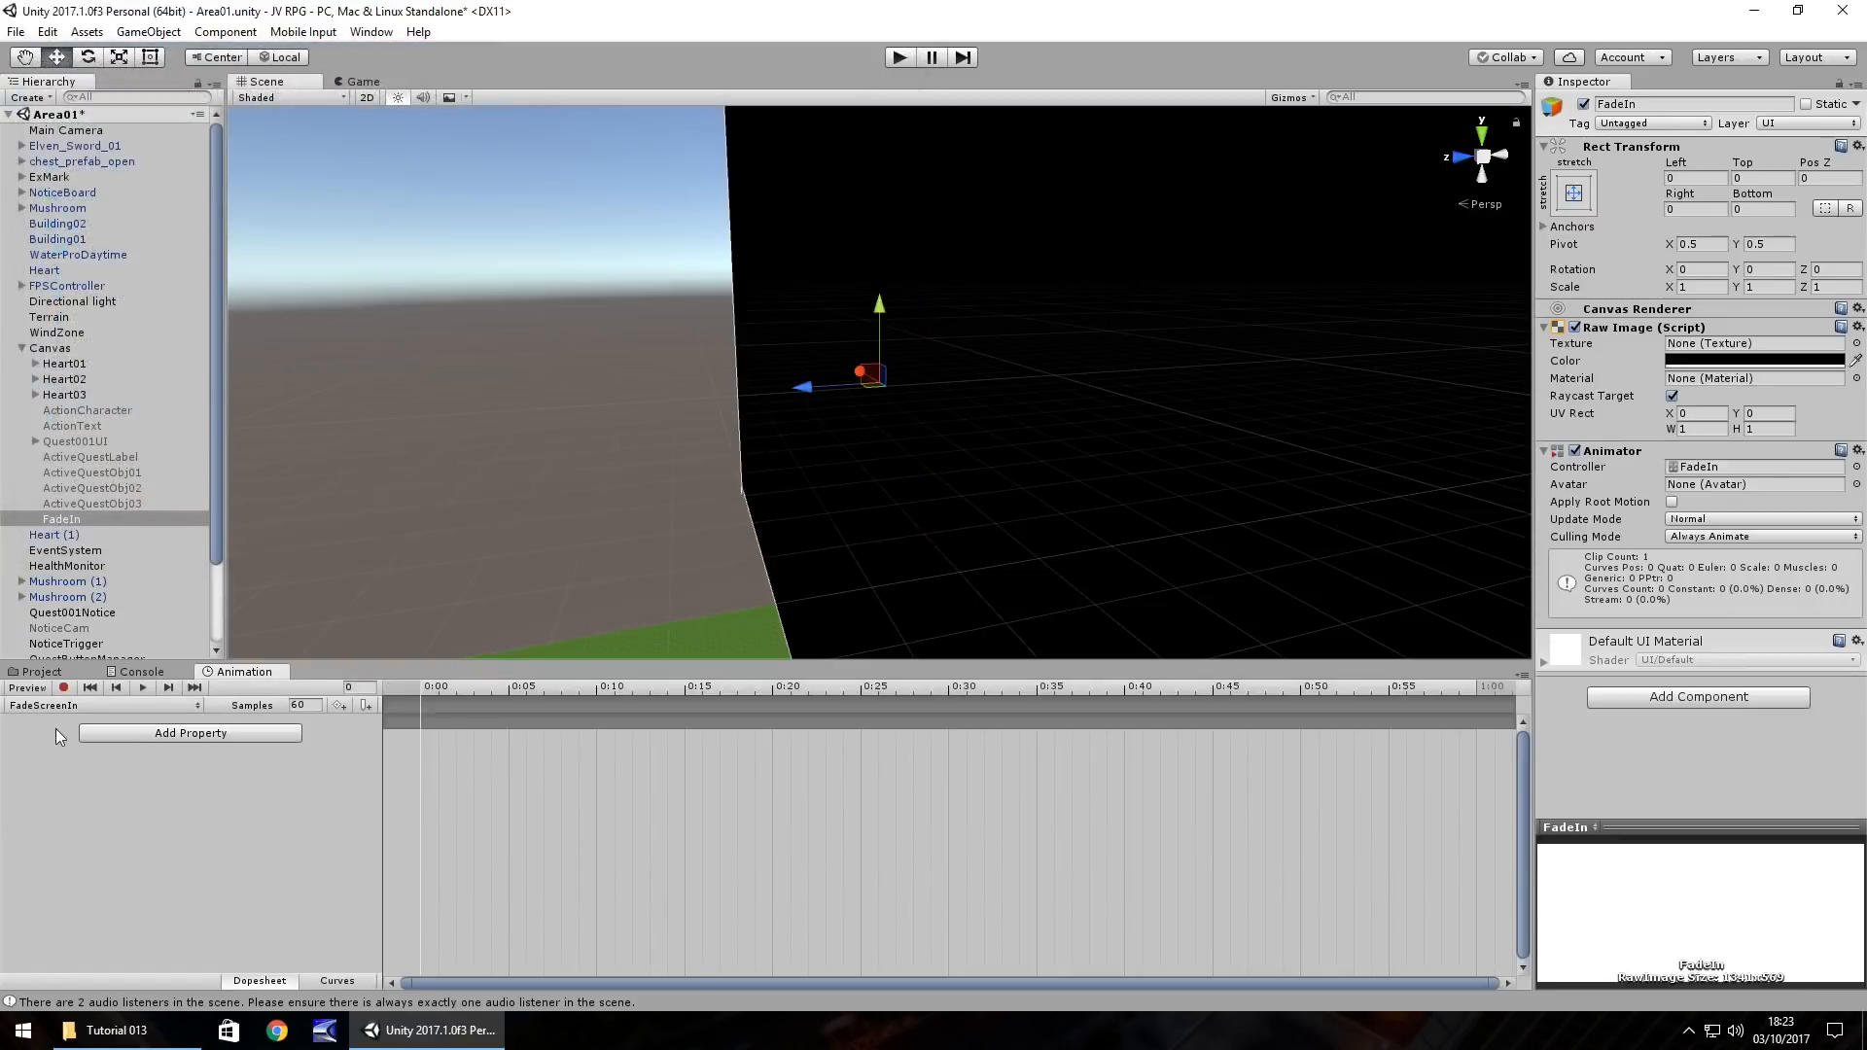
Step: Start recording FadeScreenIn and key the image colour's alpha at 255 on frame 0
left_click(64, 687)
left_click(365, 689)
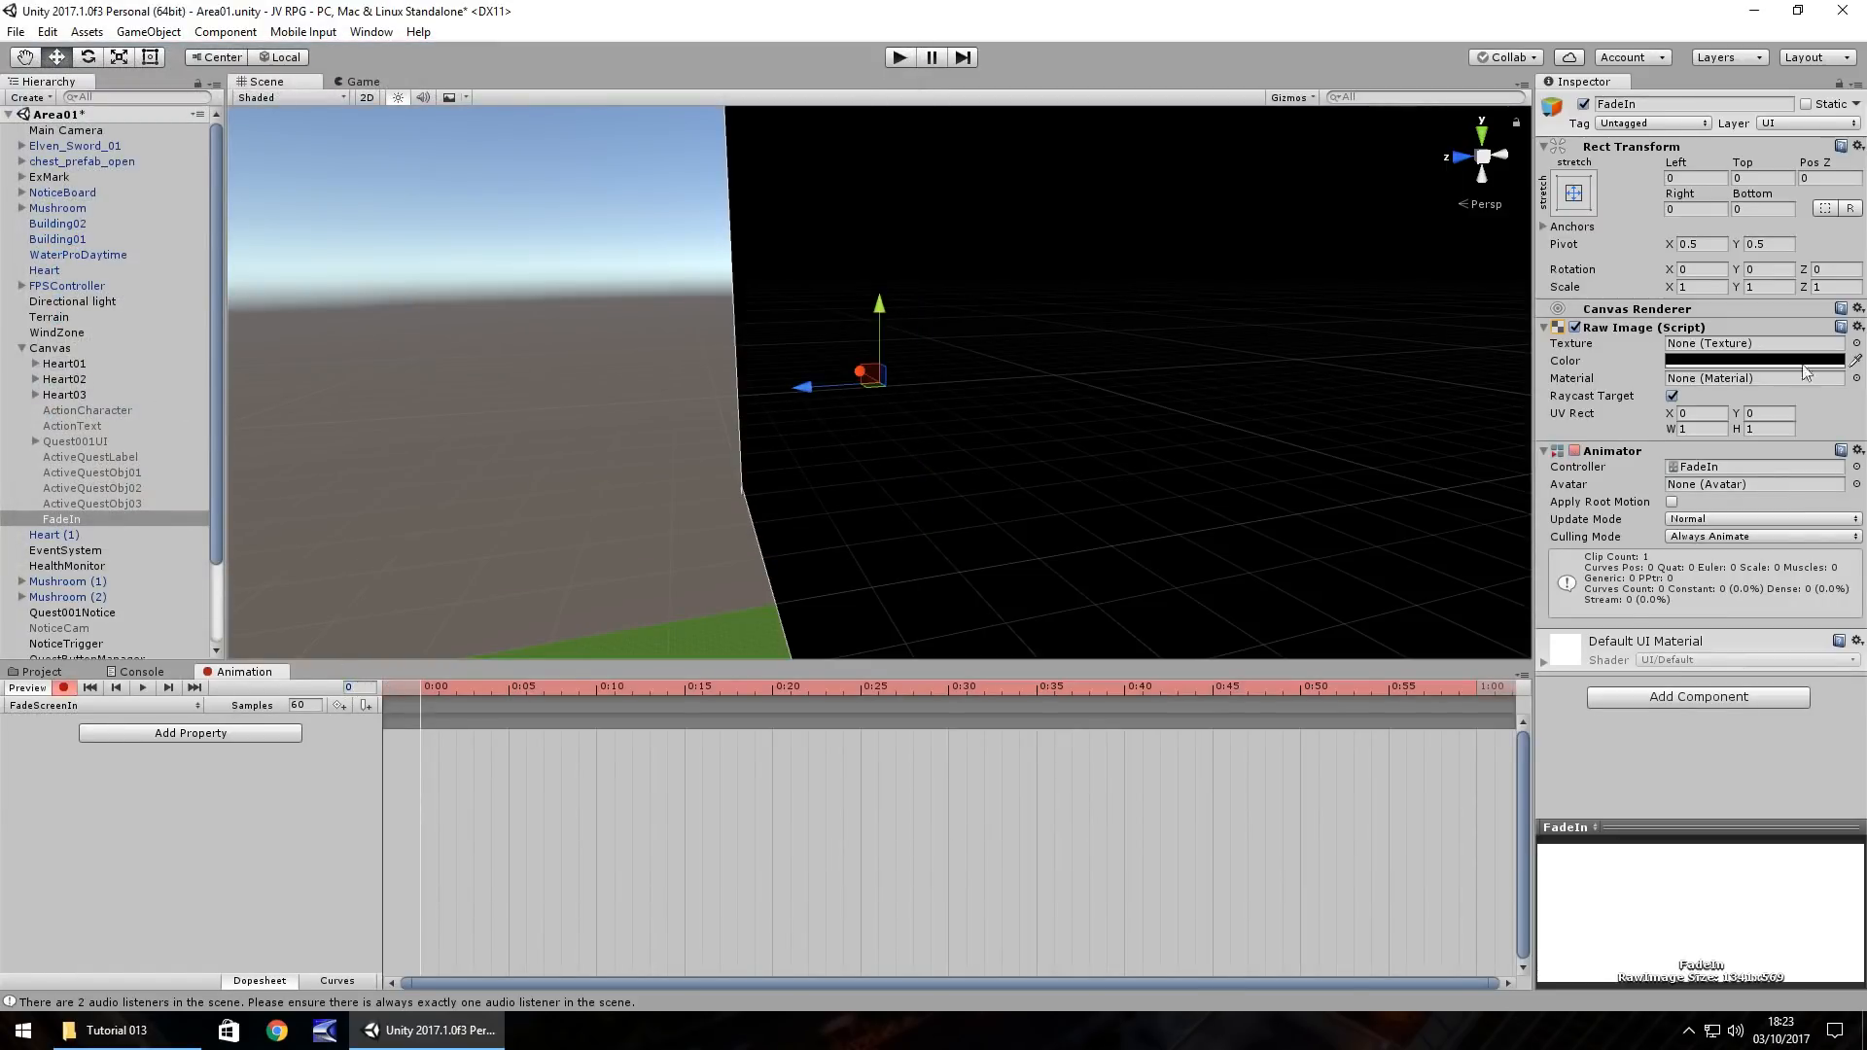
left_click(1731, 360)
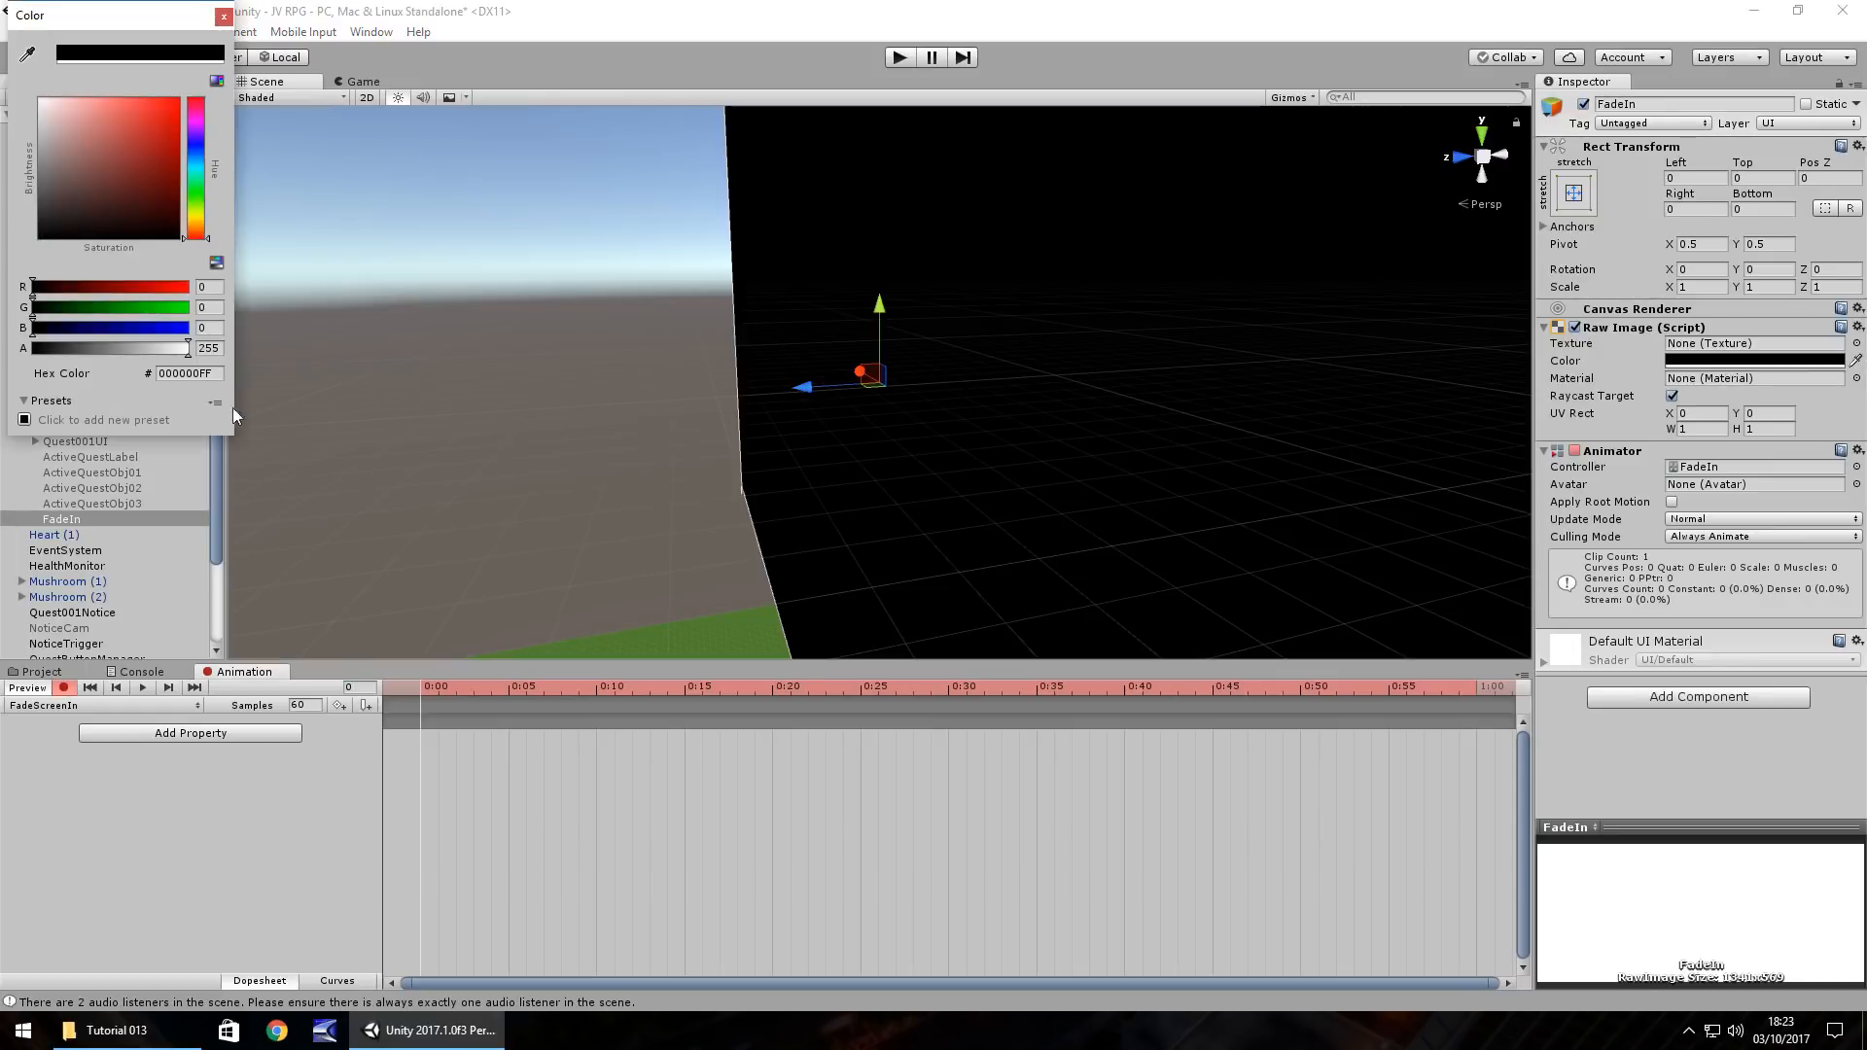
left_click(208, 350)
type("0")
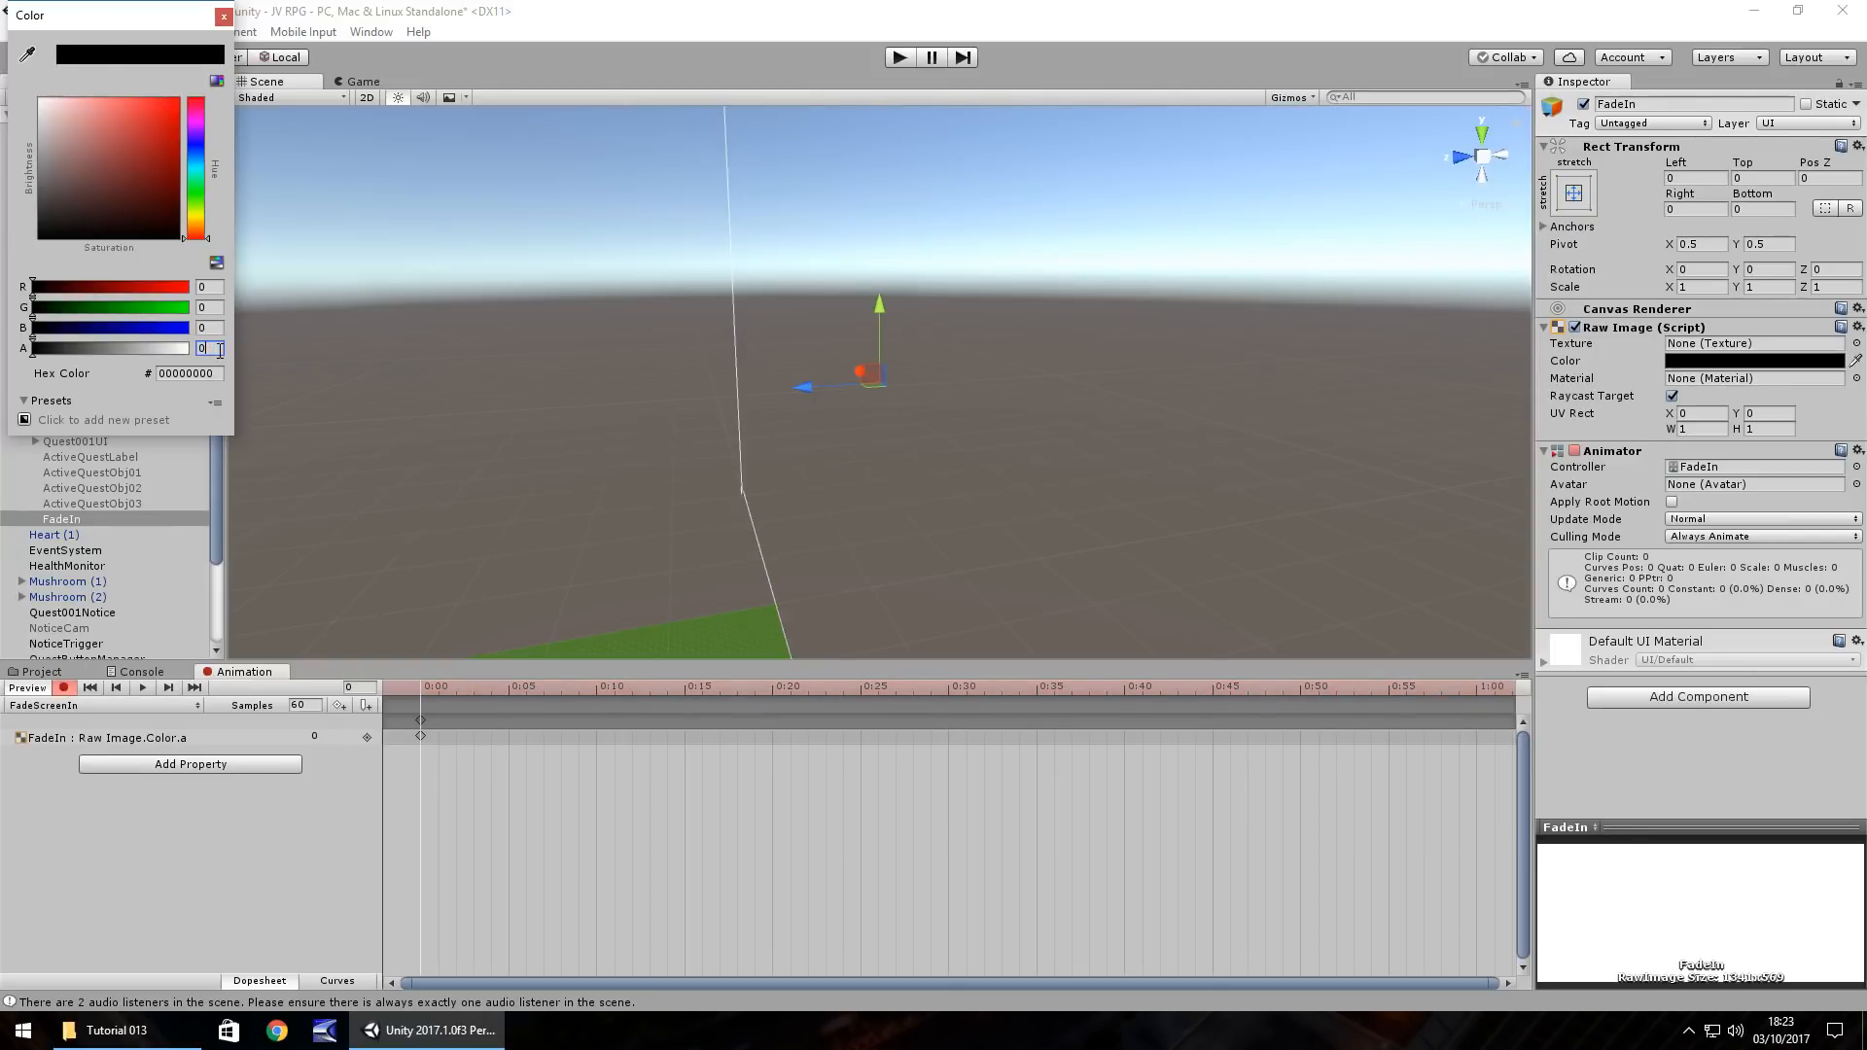
type("255")
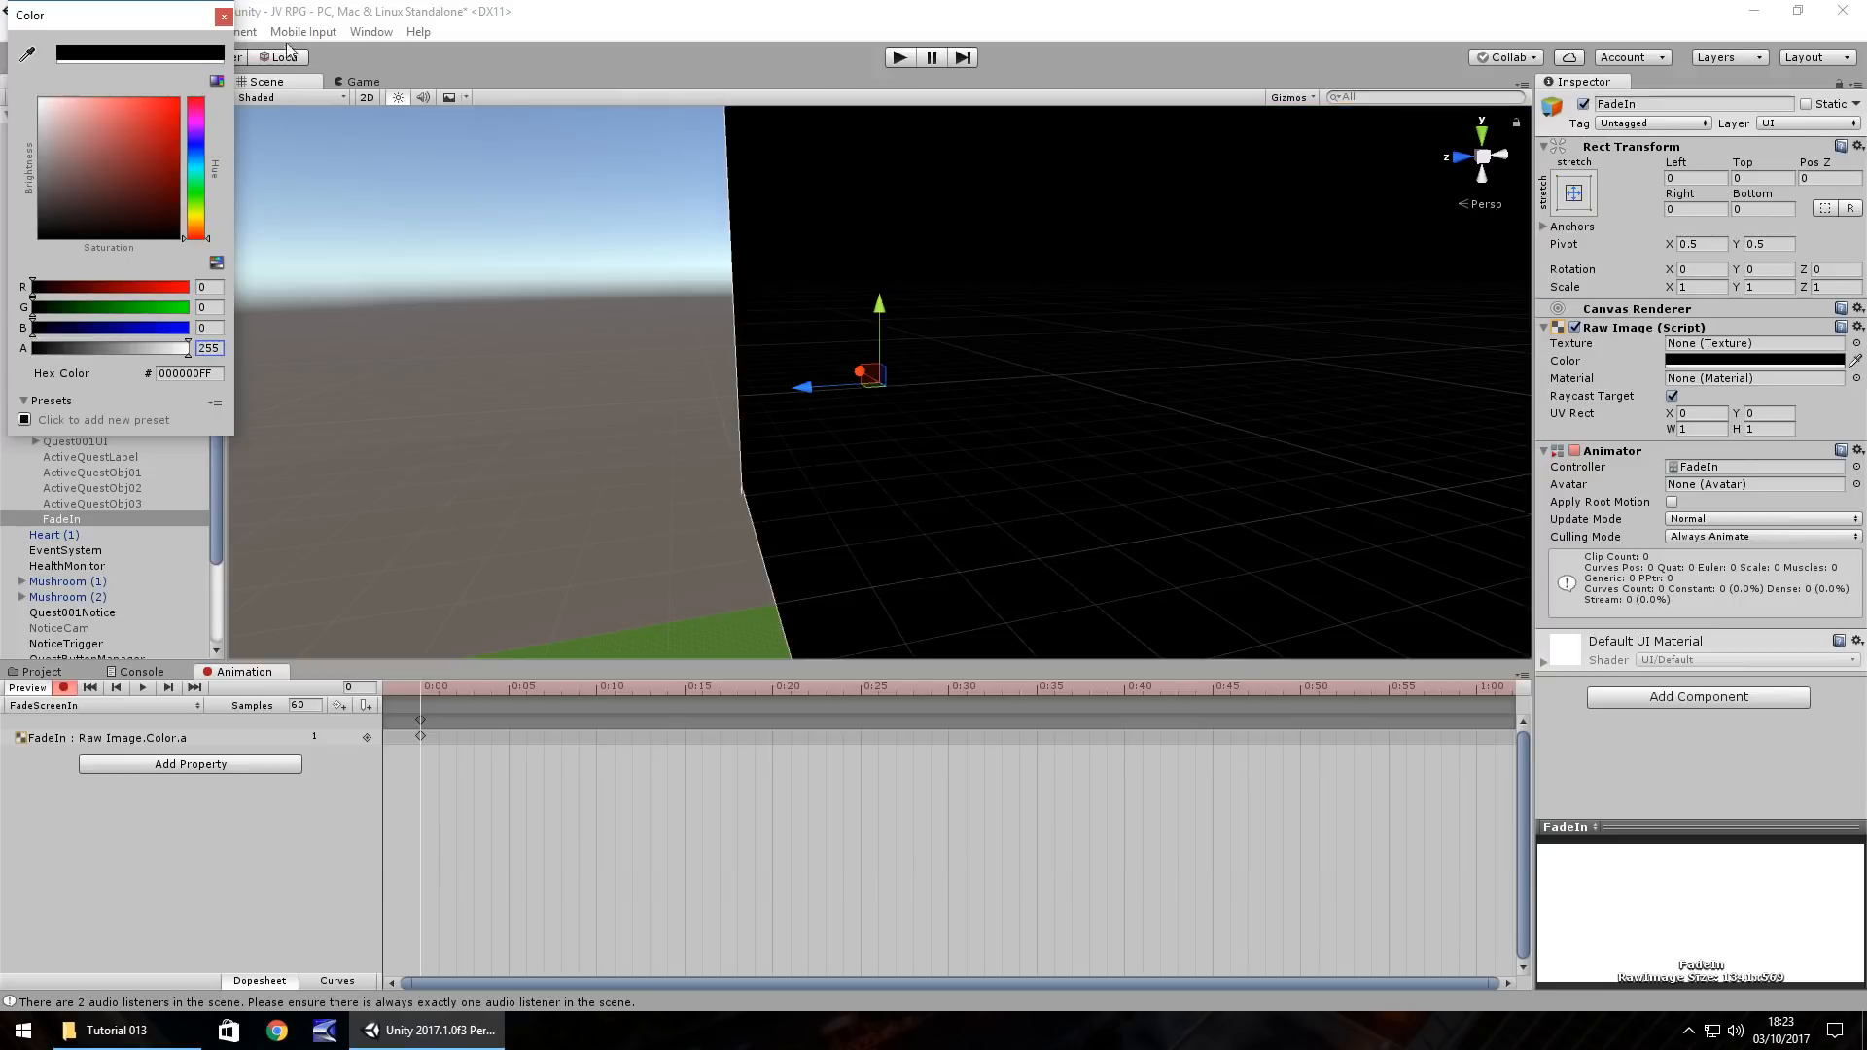
left_click(224, 16)
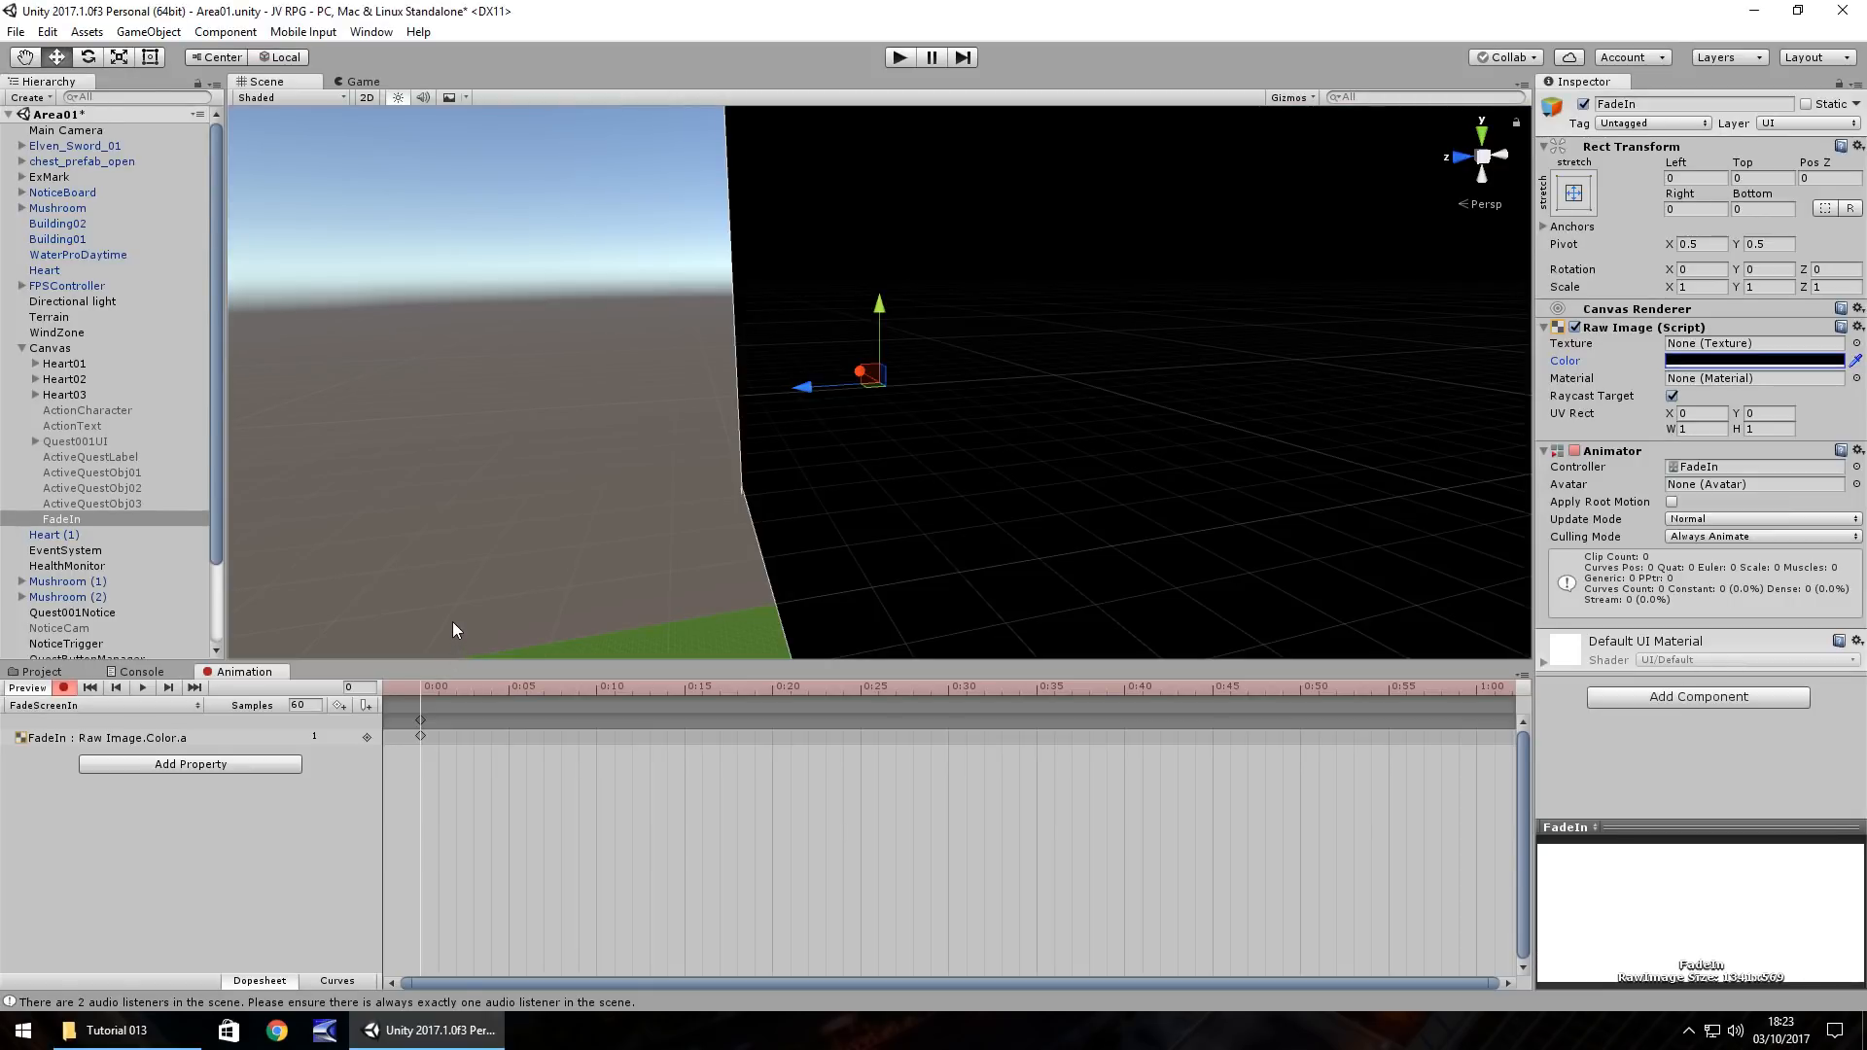
Step: Key the image colour's alpha at 0 on frame 60 and stop recording the animation
left_click(364, 692)
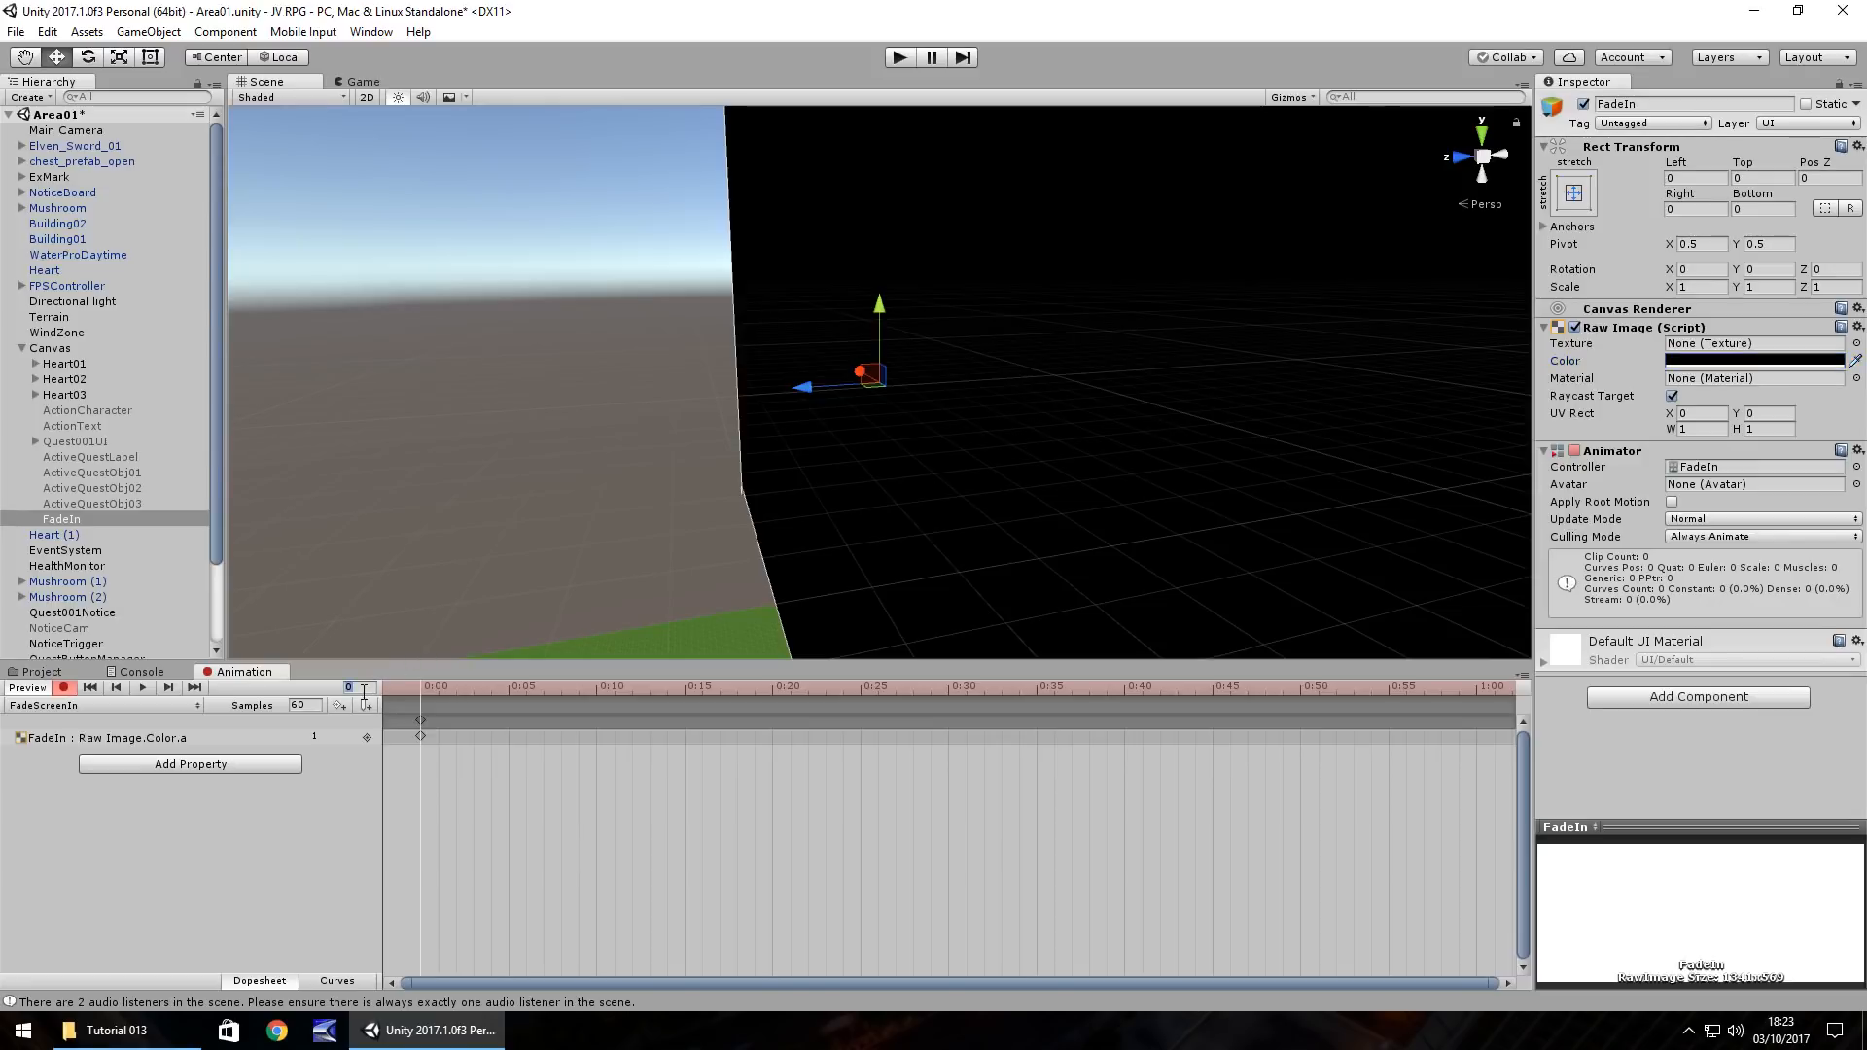
type("60")
key("Return")
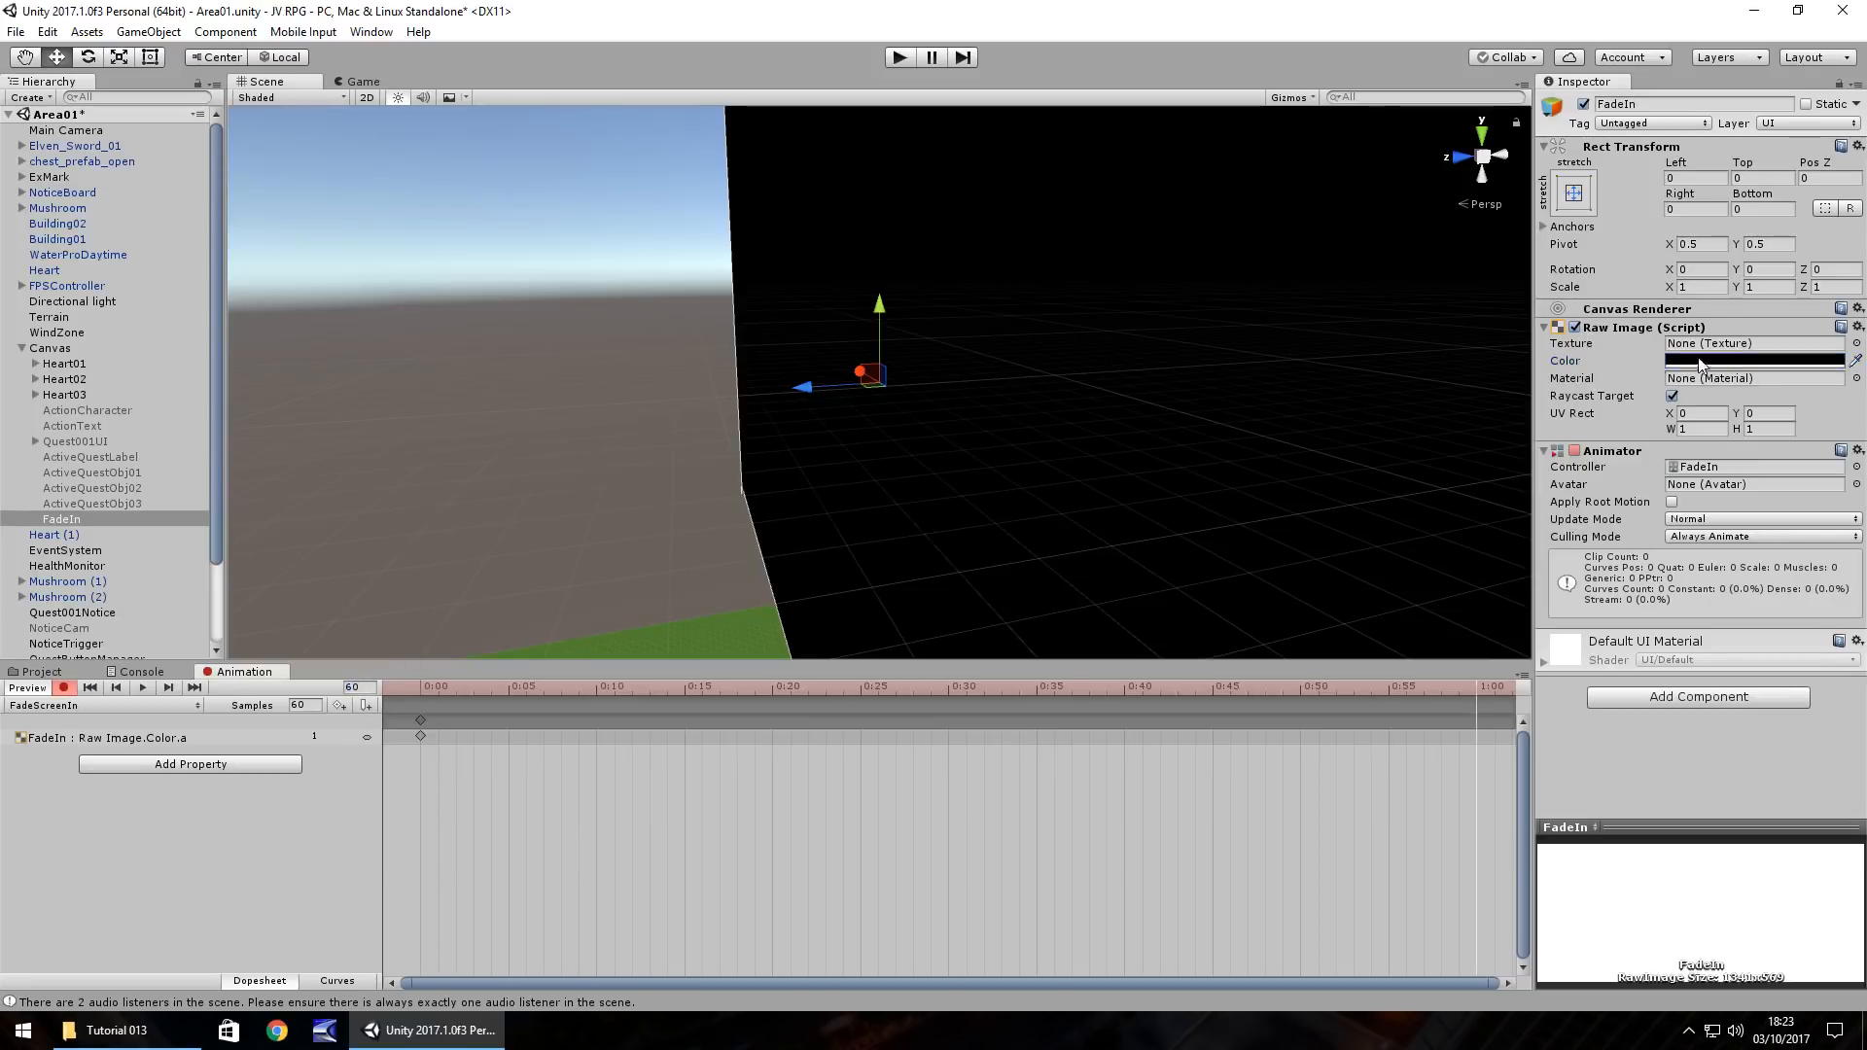
left_click(1743, 369)
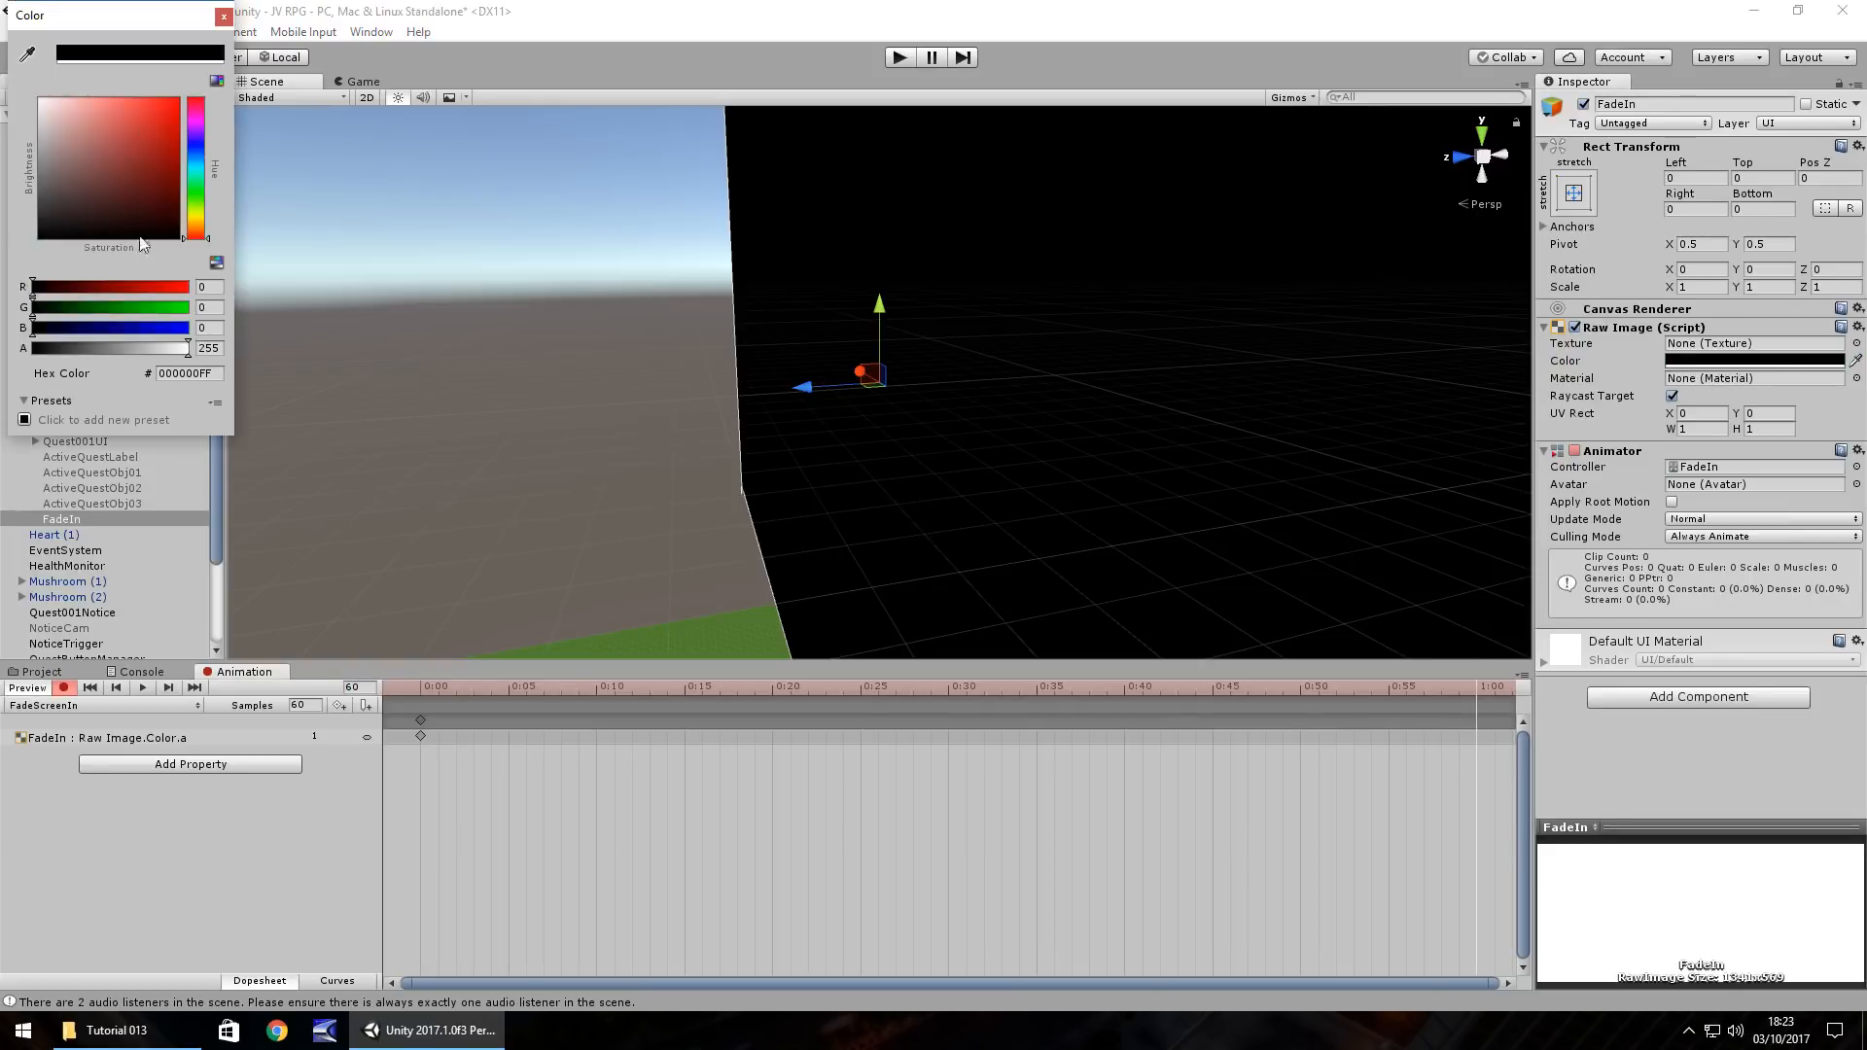
left_click(211, 348)
type("0")
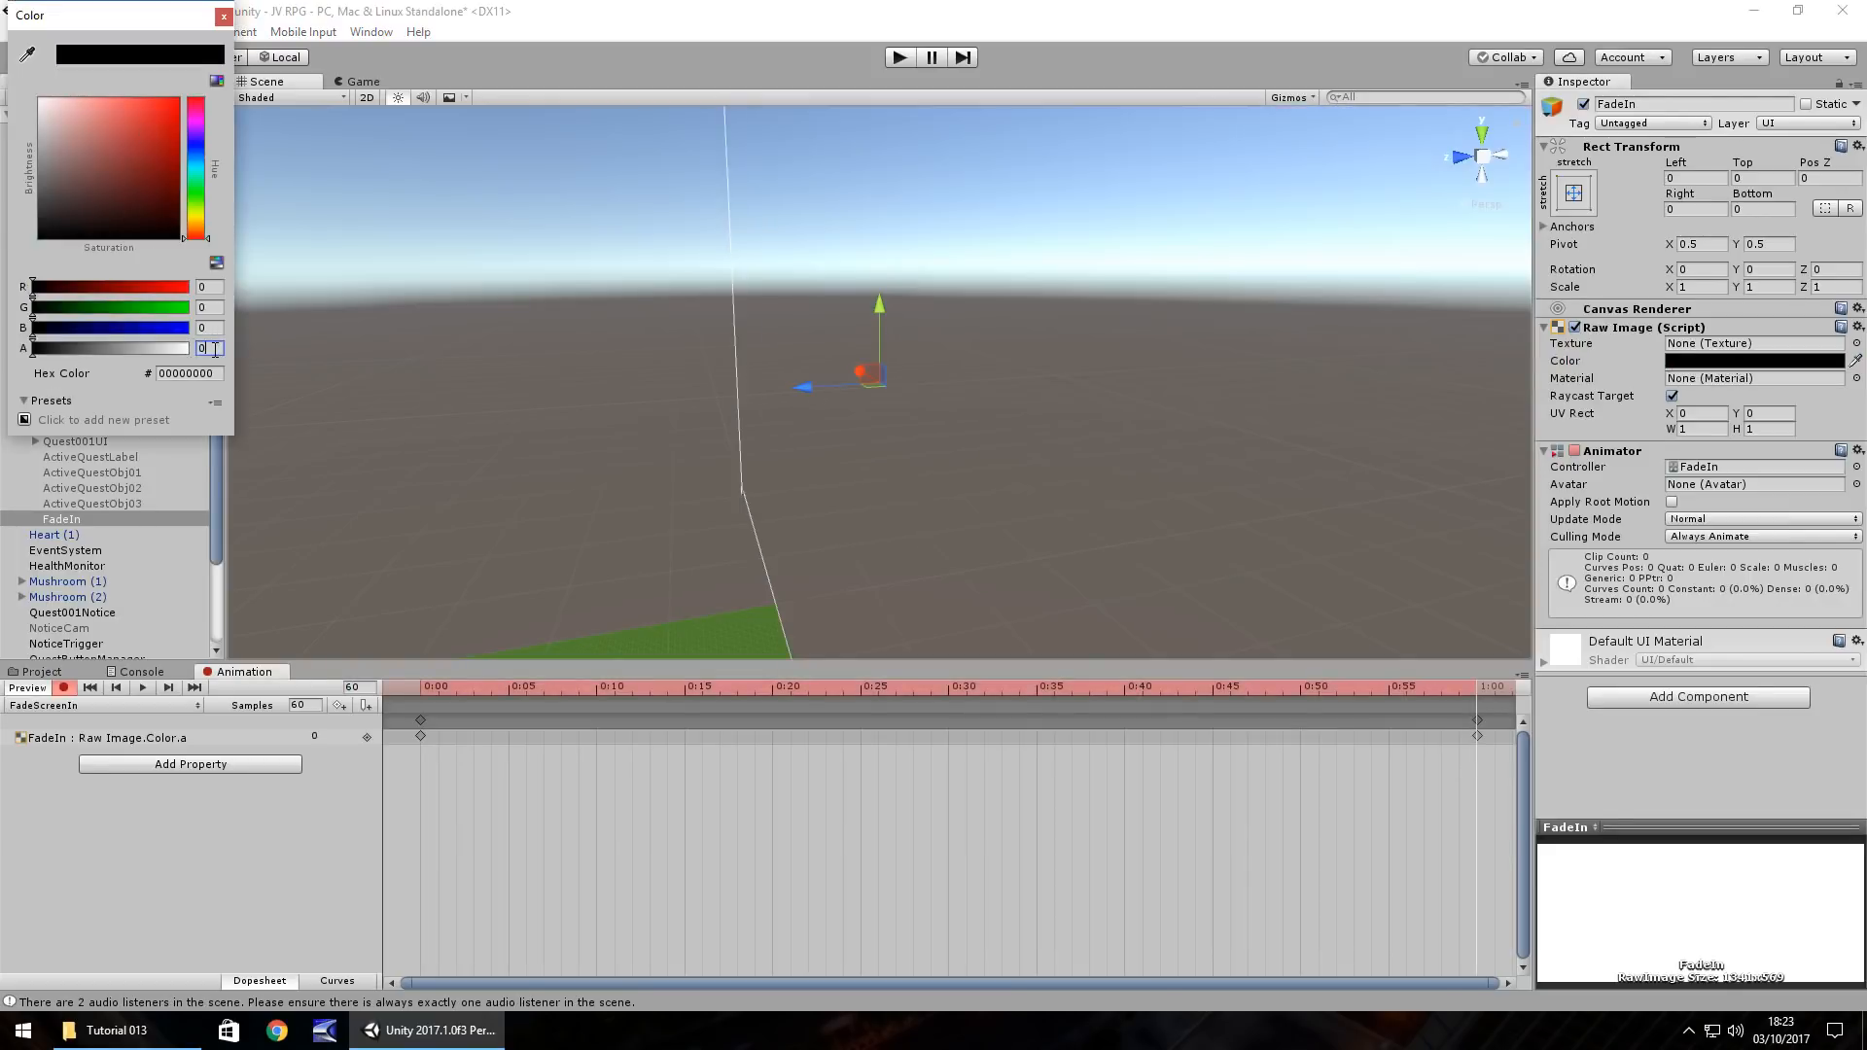
left_click(224, 18)
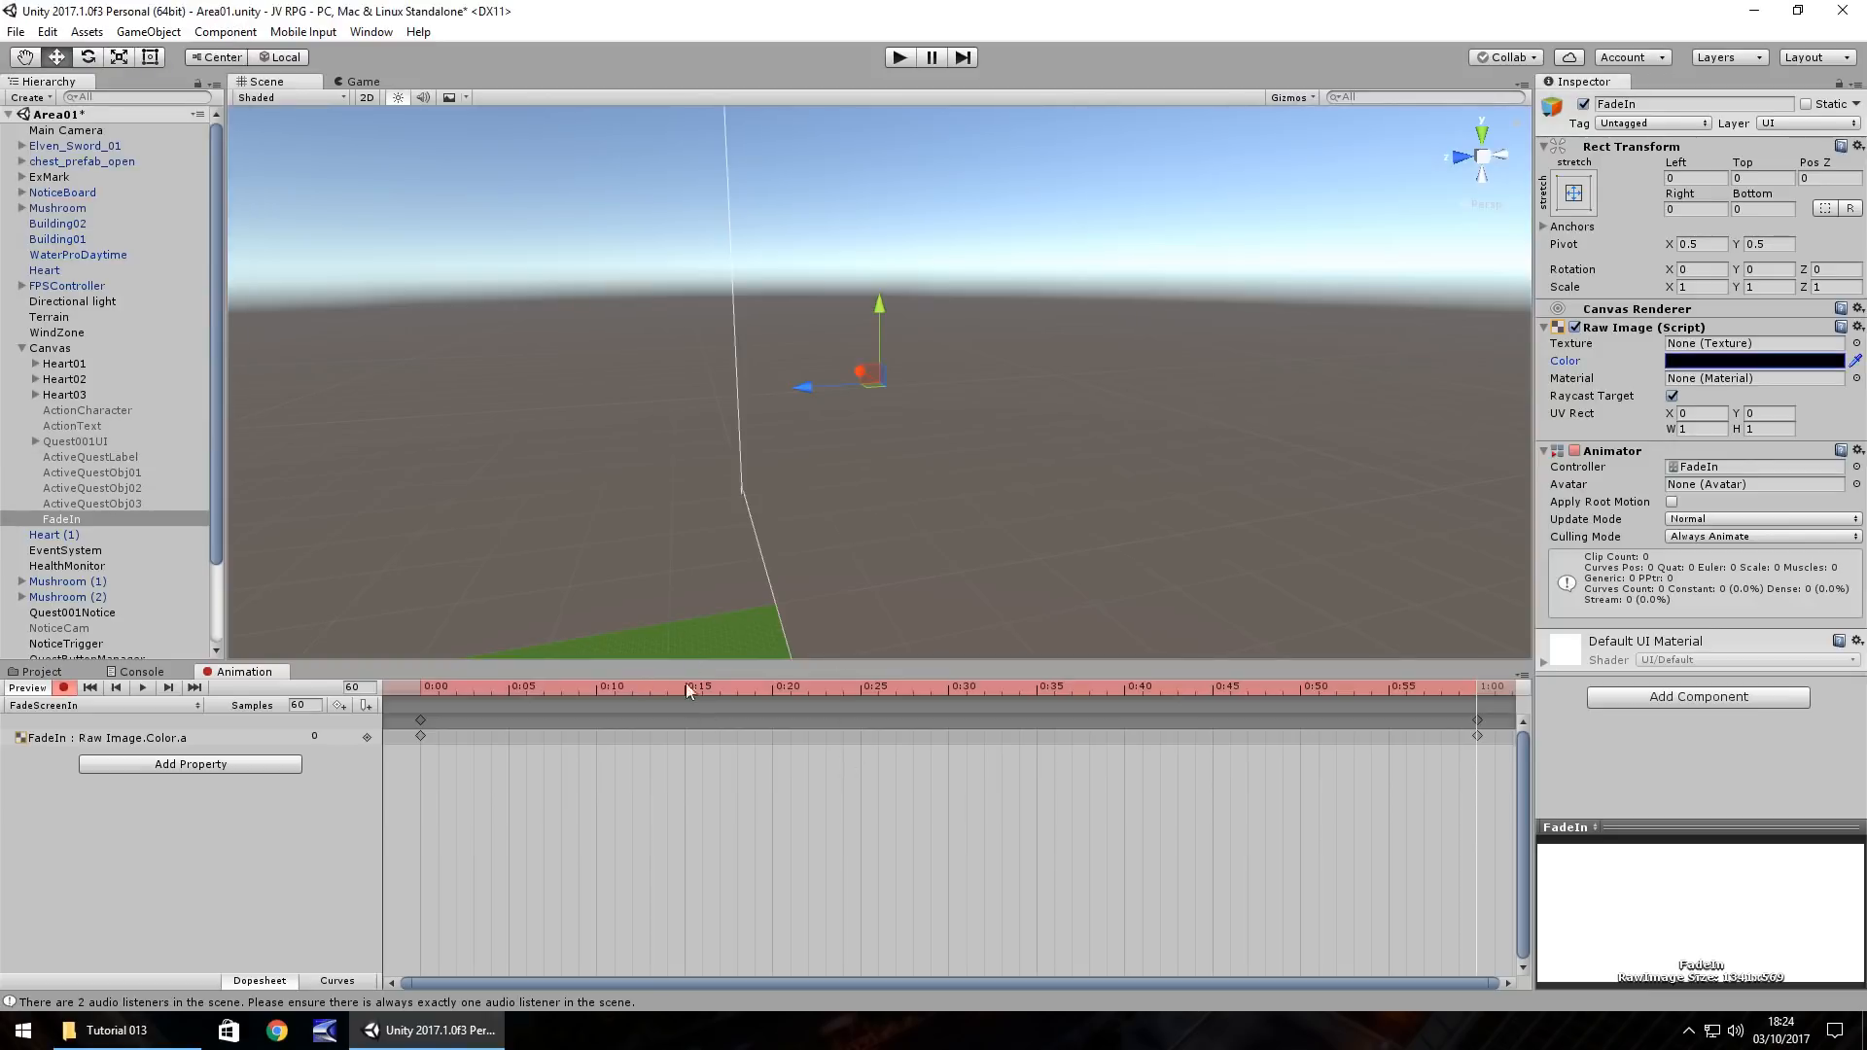
left_click(63, 688)
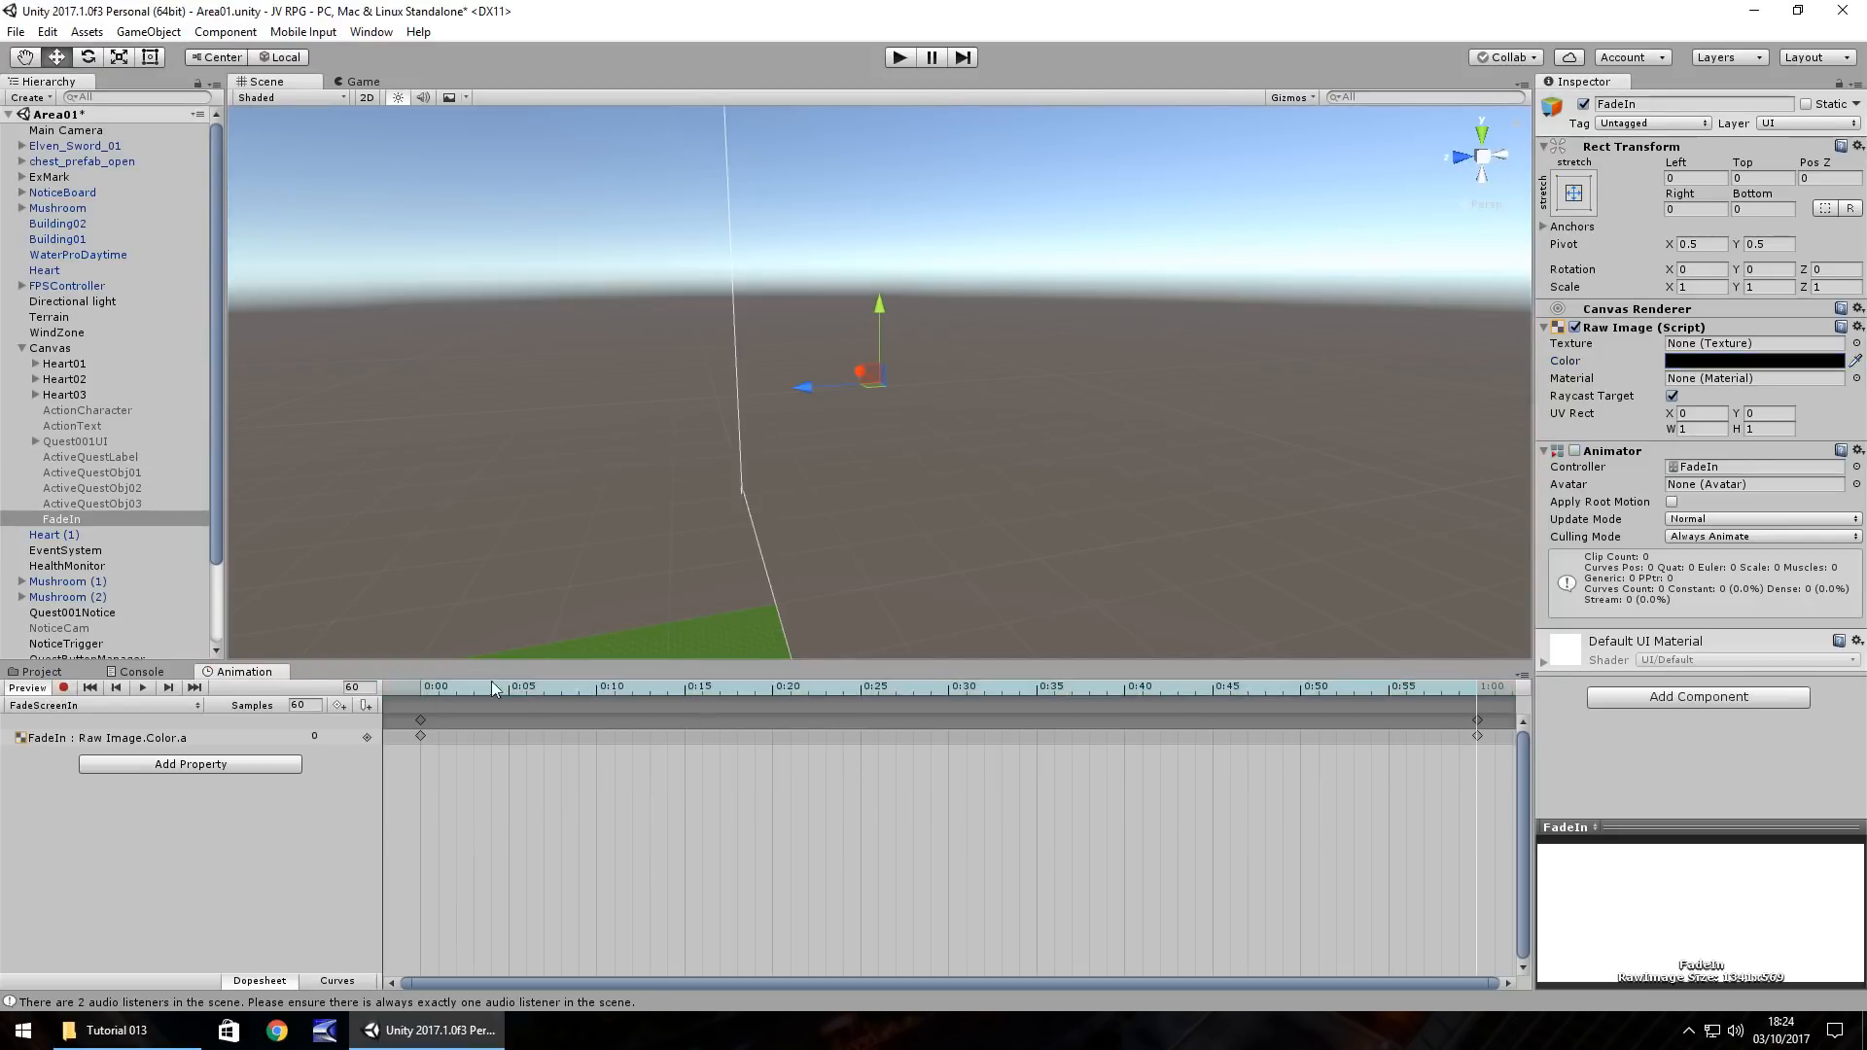
Step: Replace the FadeIn object's Animator component with an Animation component
left_click(41, 672)
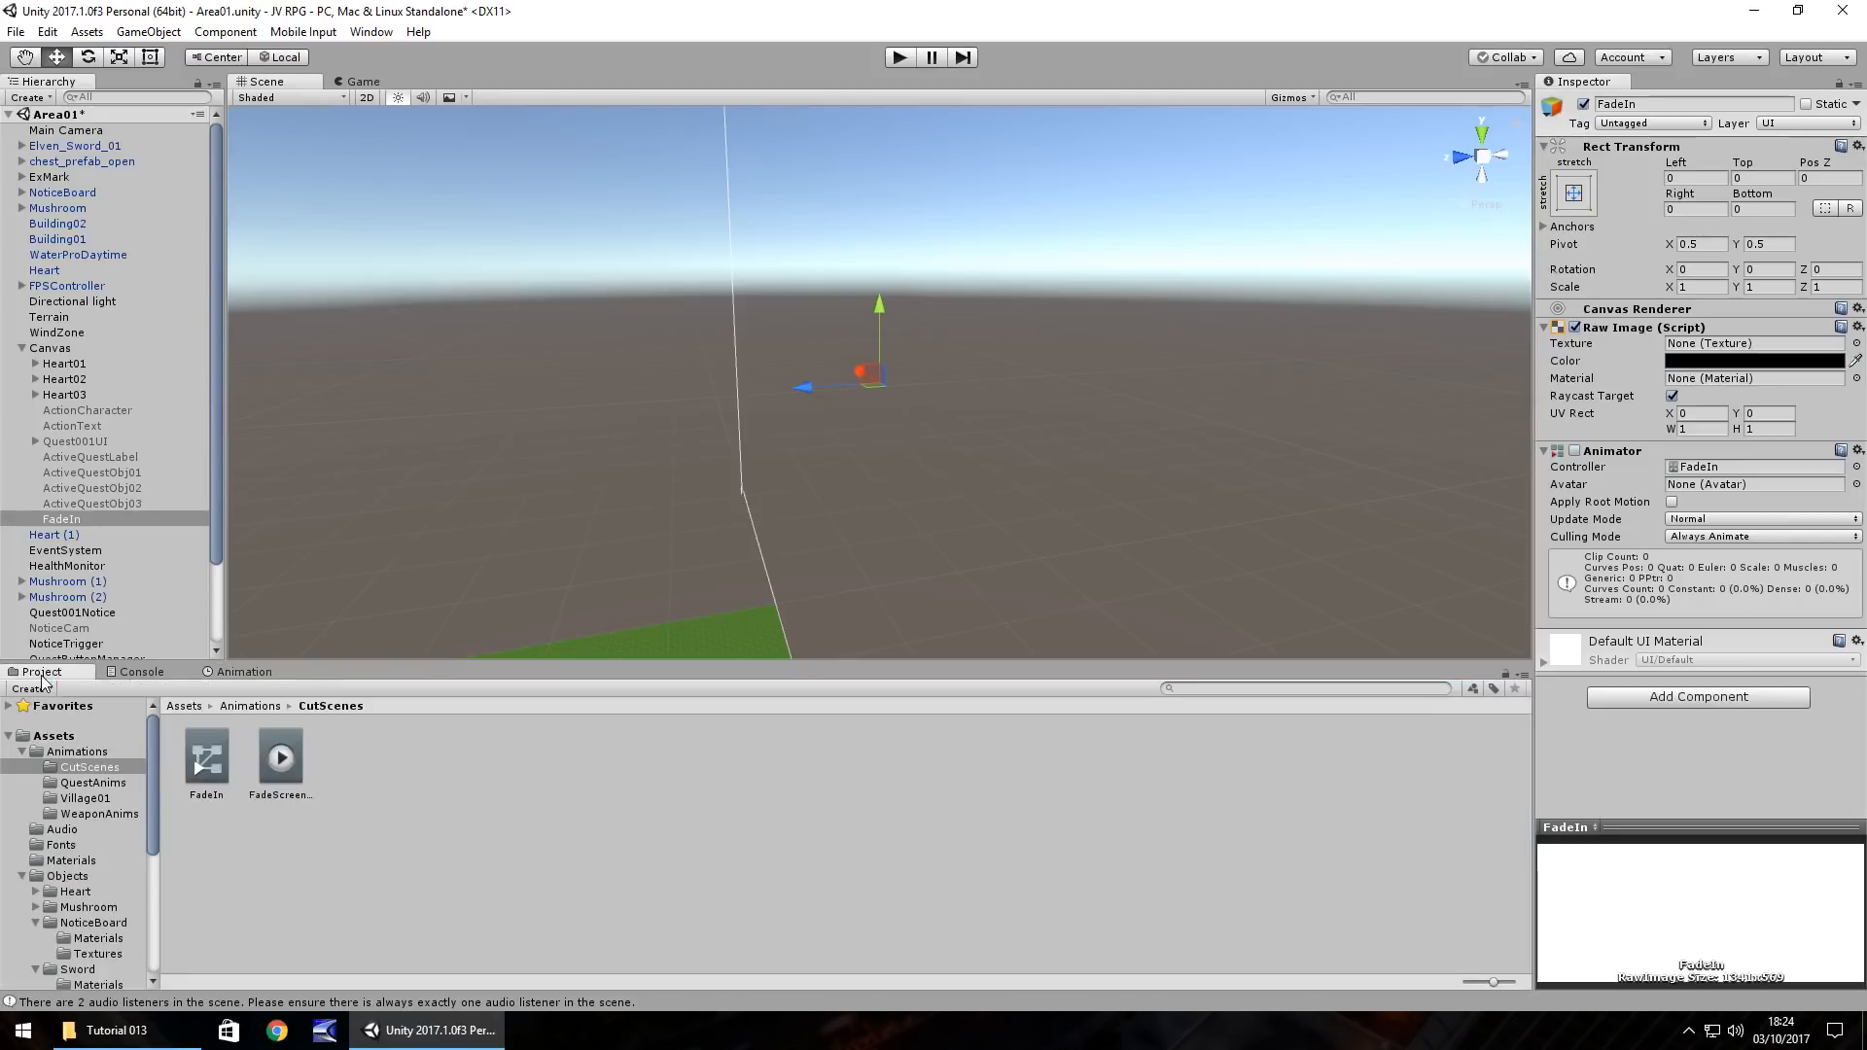
right_click(1615, 457)
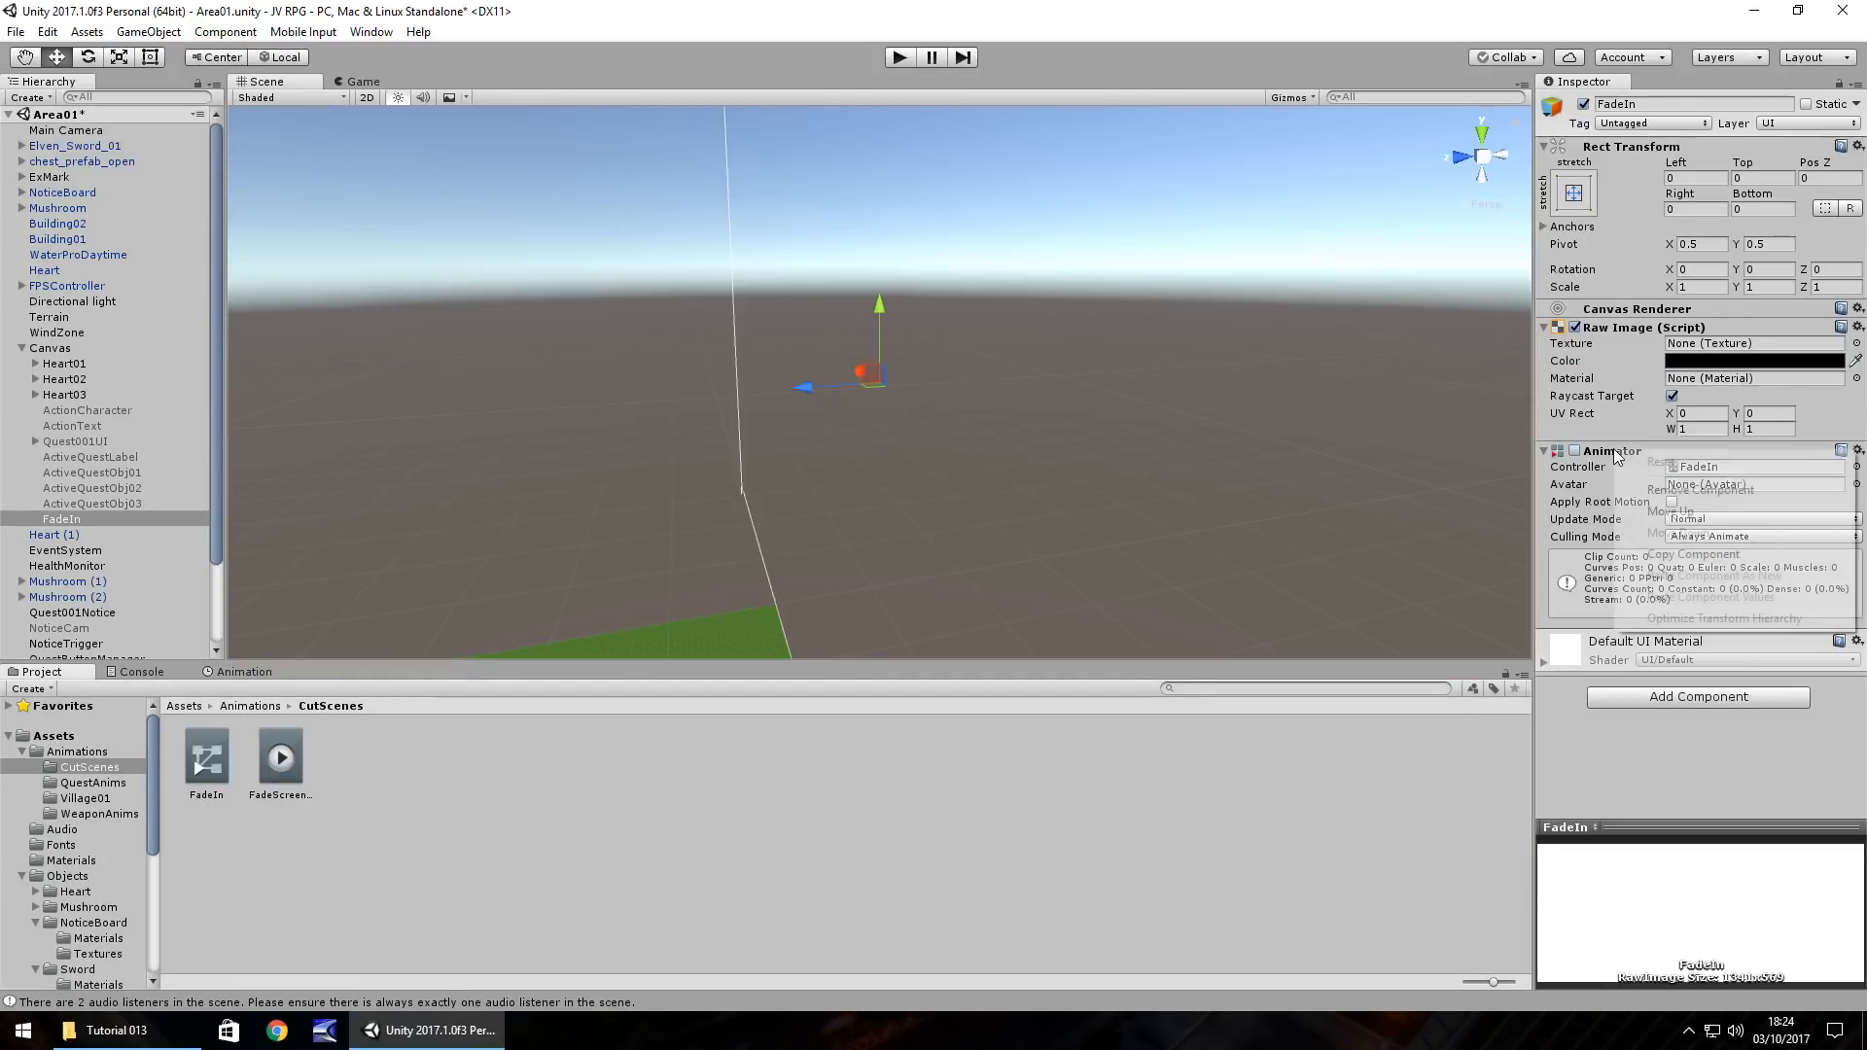
left_click(1684, 488)
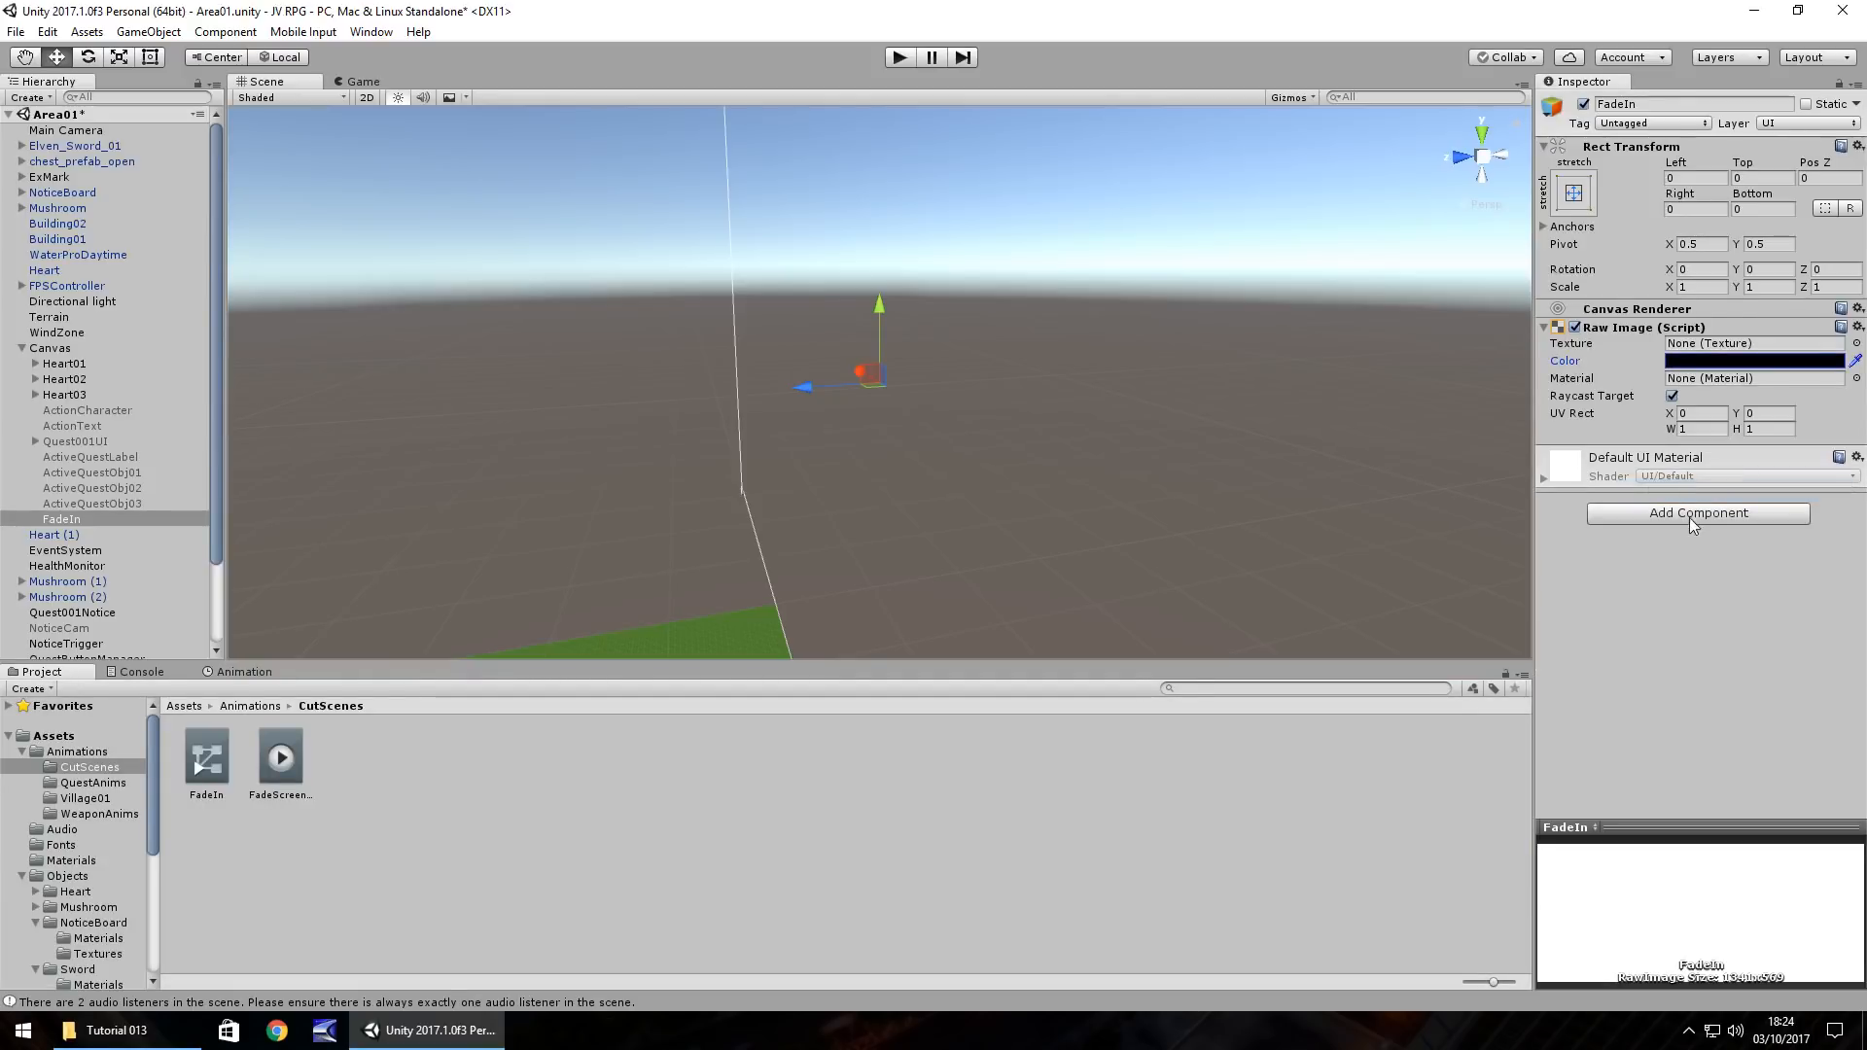
left_click(1694, 512)
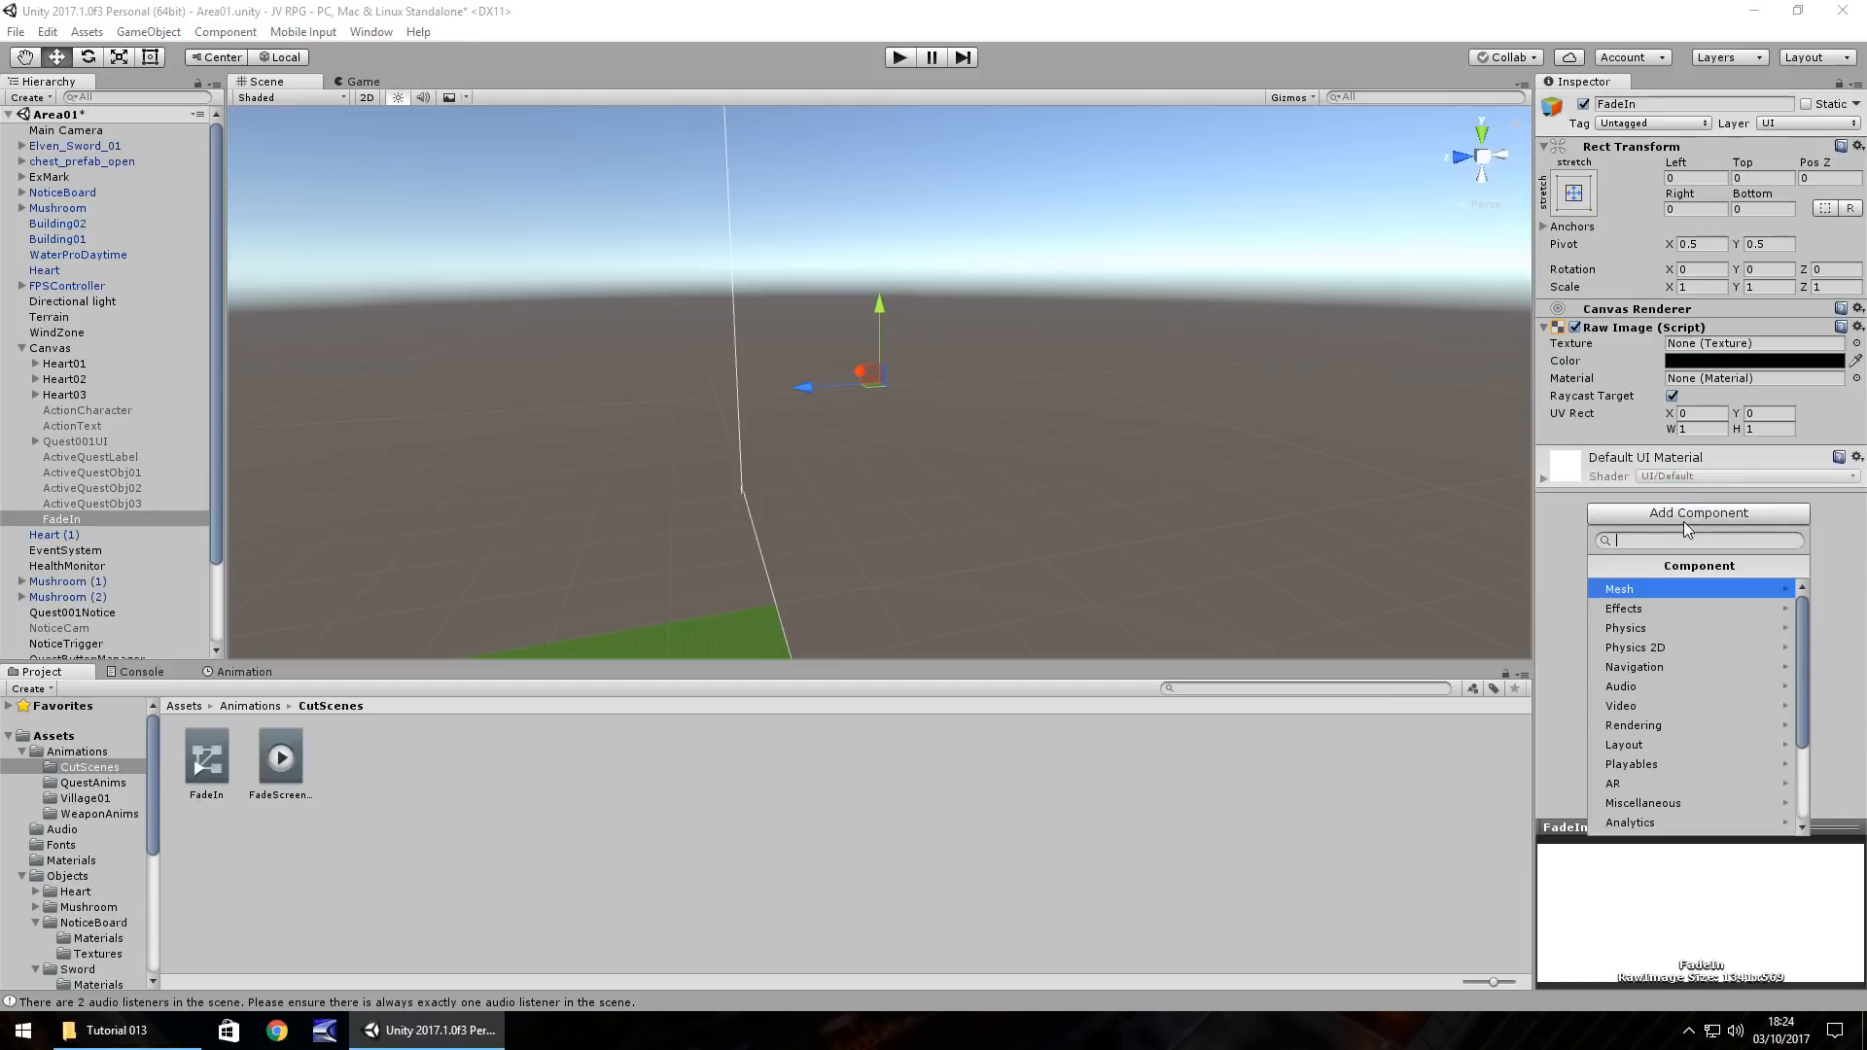
type("anim")
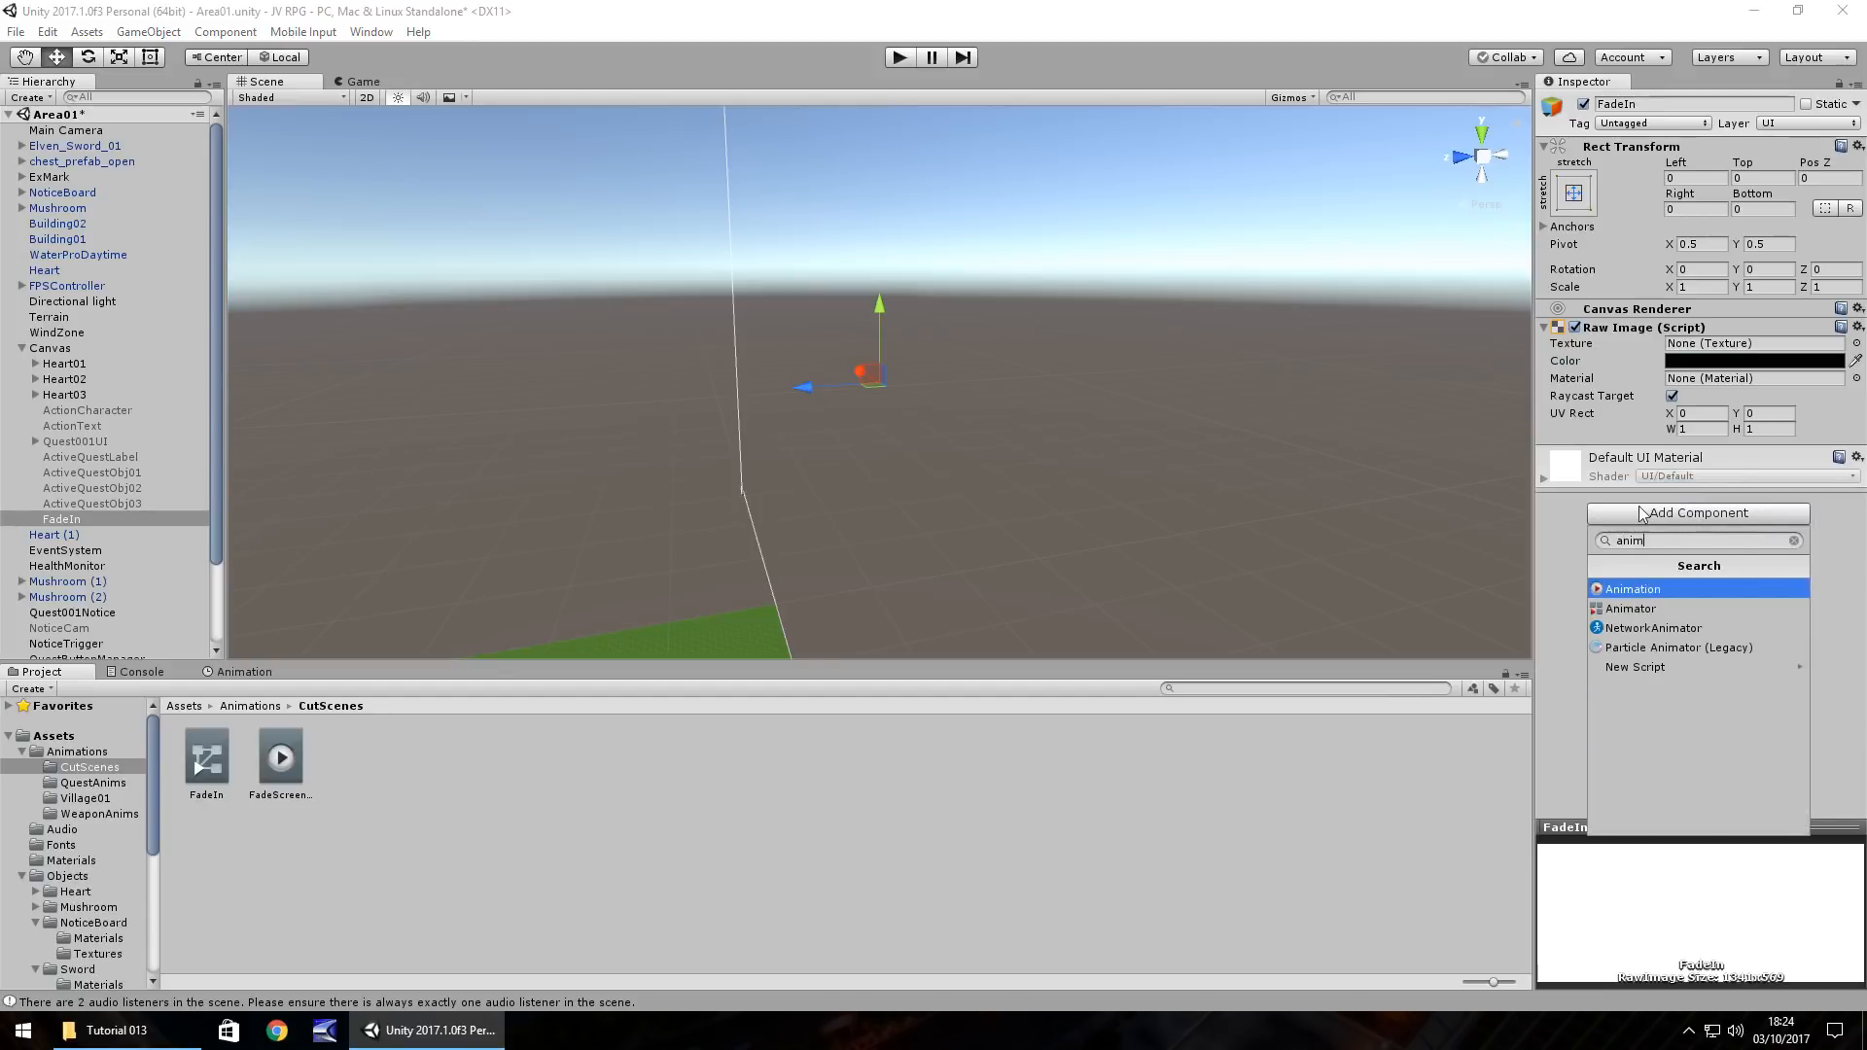
left_click(1636, 585)
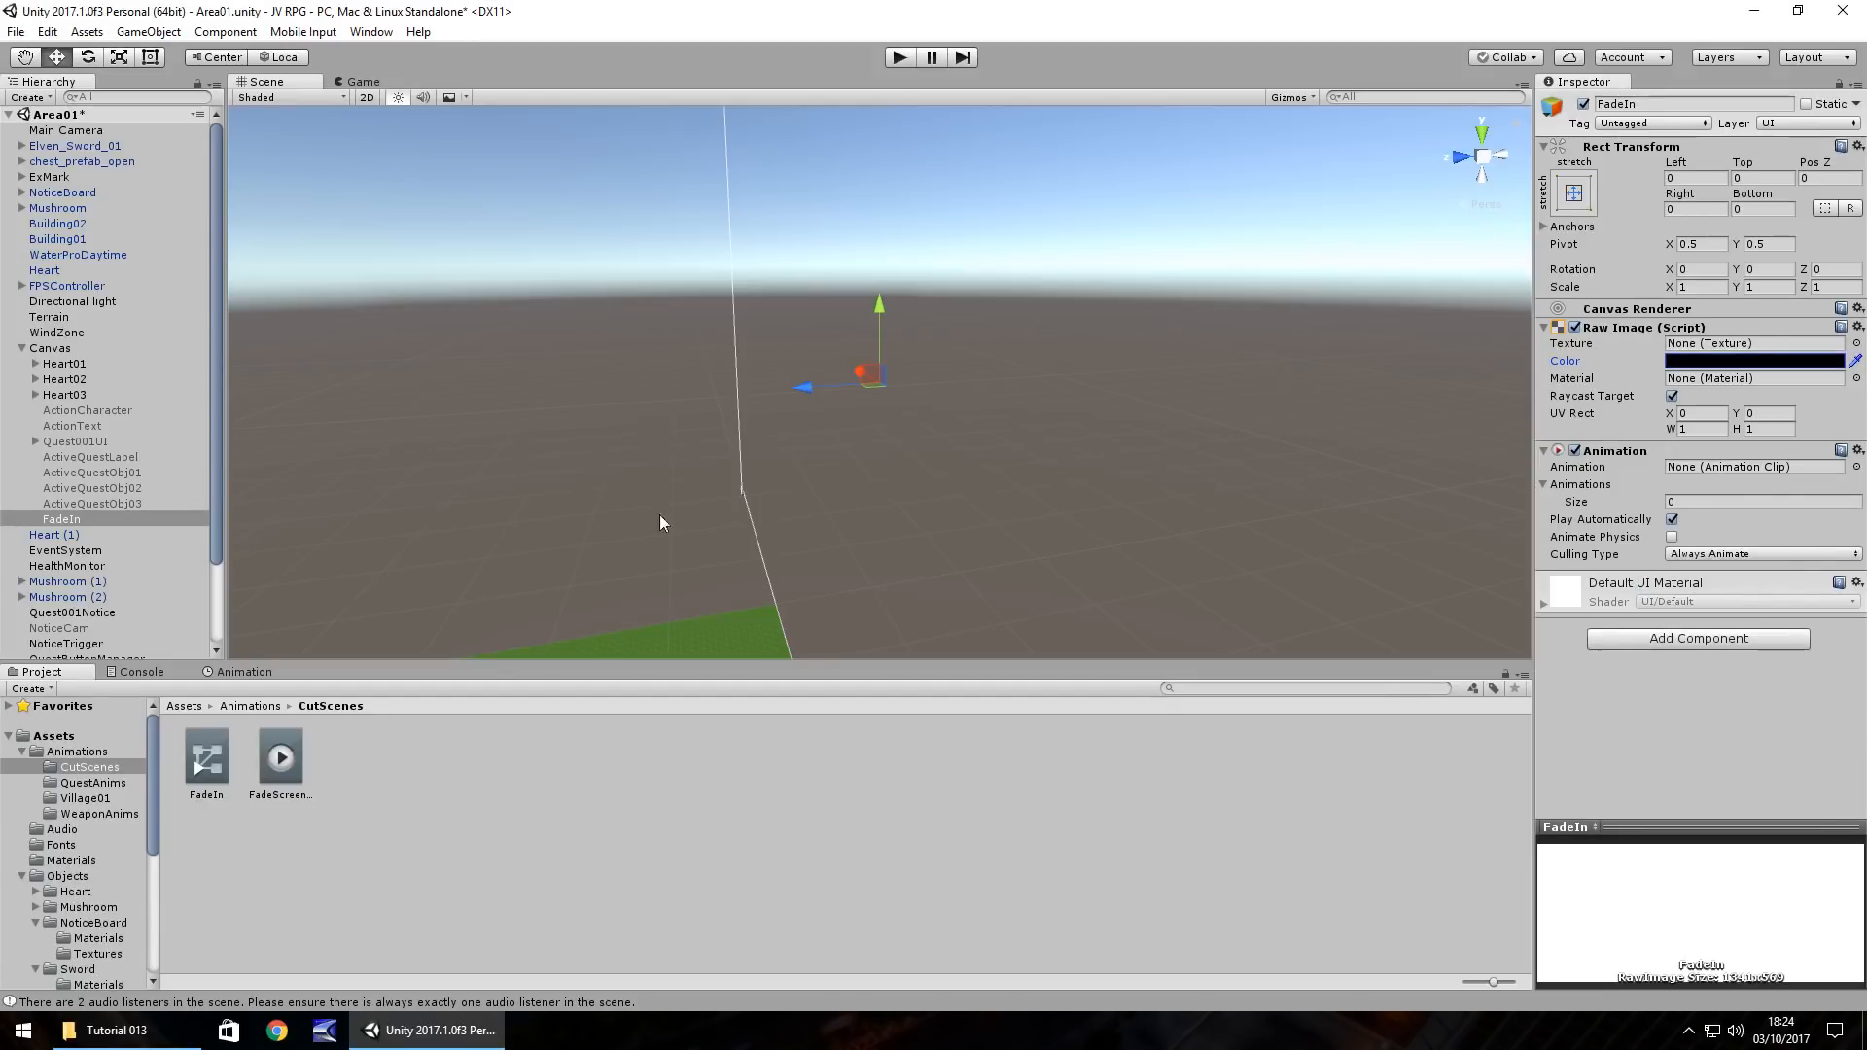
Step: Assign FadeScreenIn as FadeIn's default animation, set the Animations size to 1 and assign the clip to Element 0
left_click_drag(278, 761, 1725, 476)
left_click(1693, 501)
type("1")
key("Return")
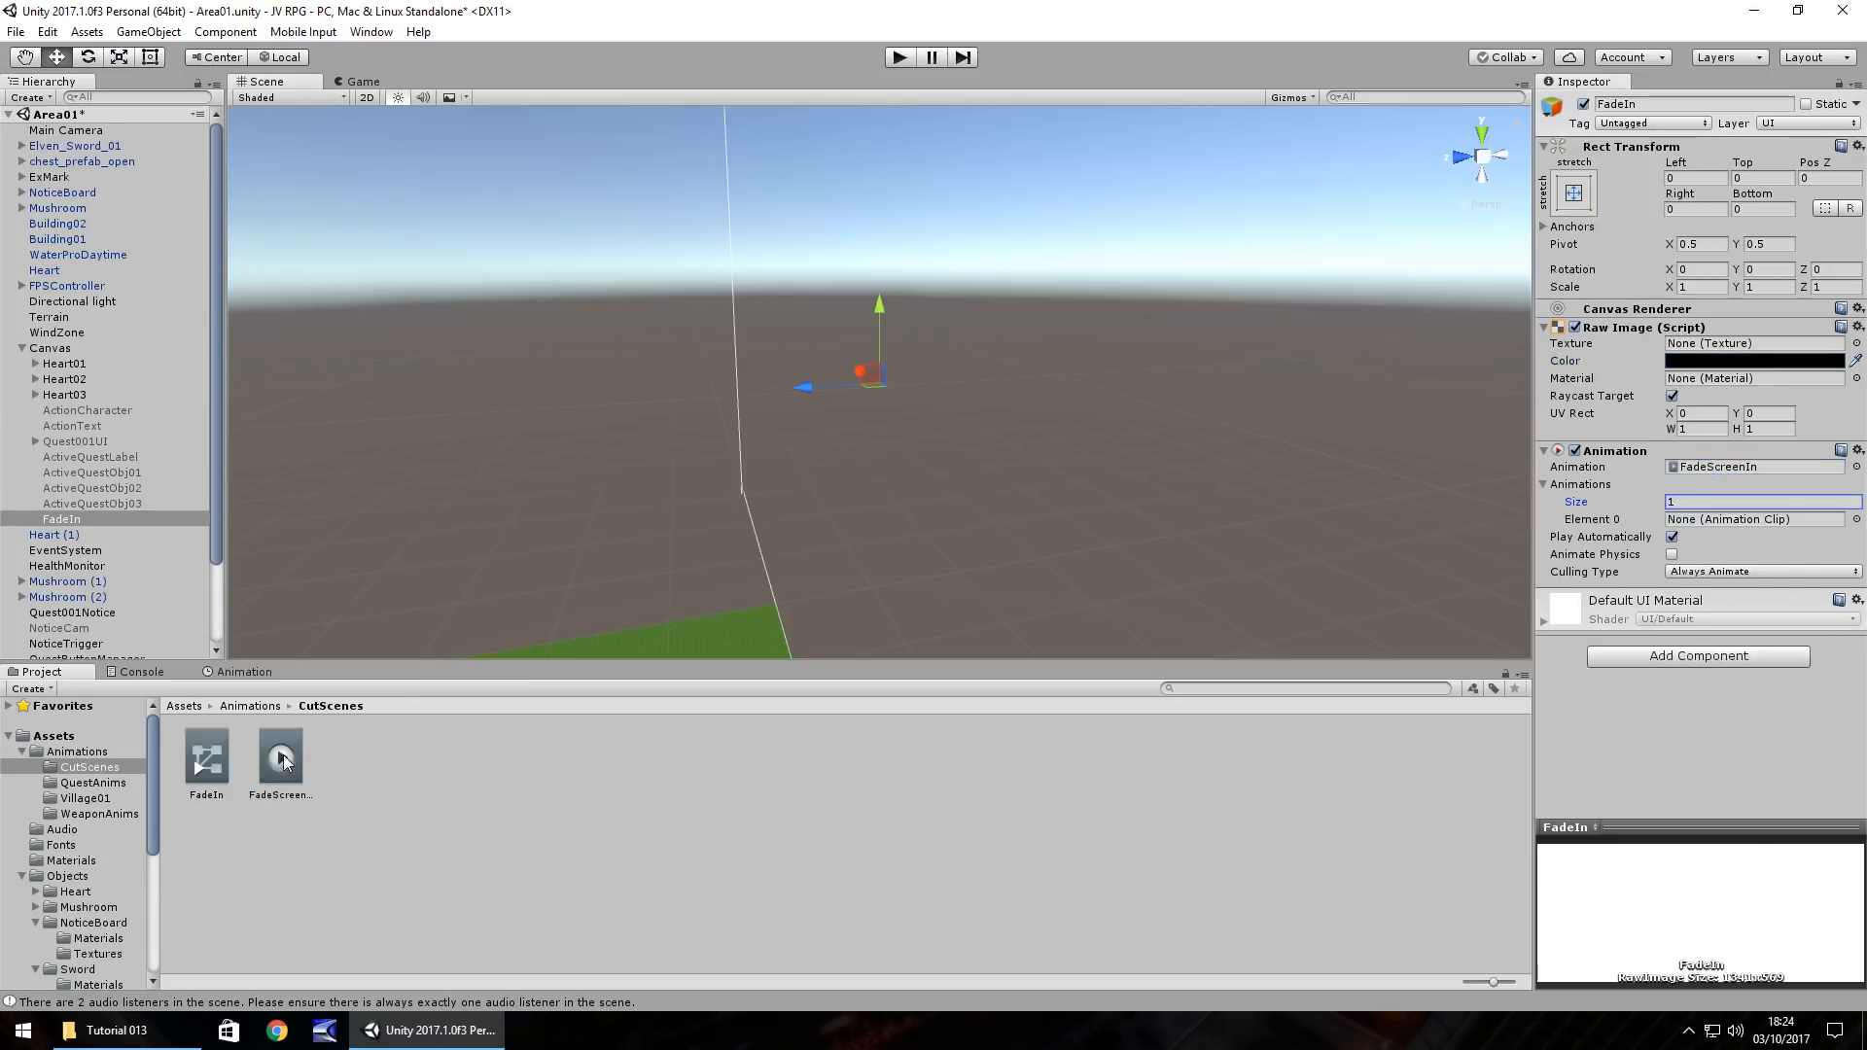
left_click_drag(280, 760, 1740, 526)
Step: Mark the FadeScreenIn clip as Legacy in the Inspector's Debug mode and return to Normal mode
left_click(289, 762)
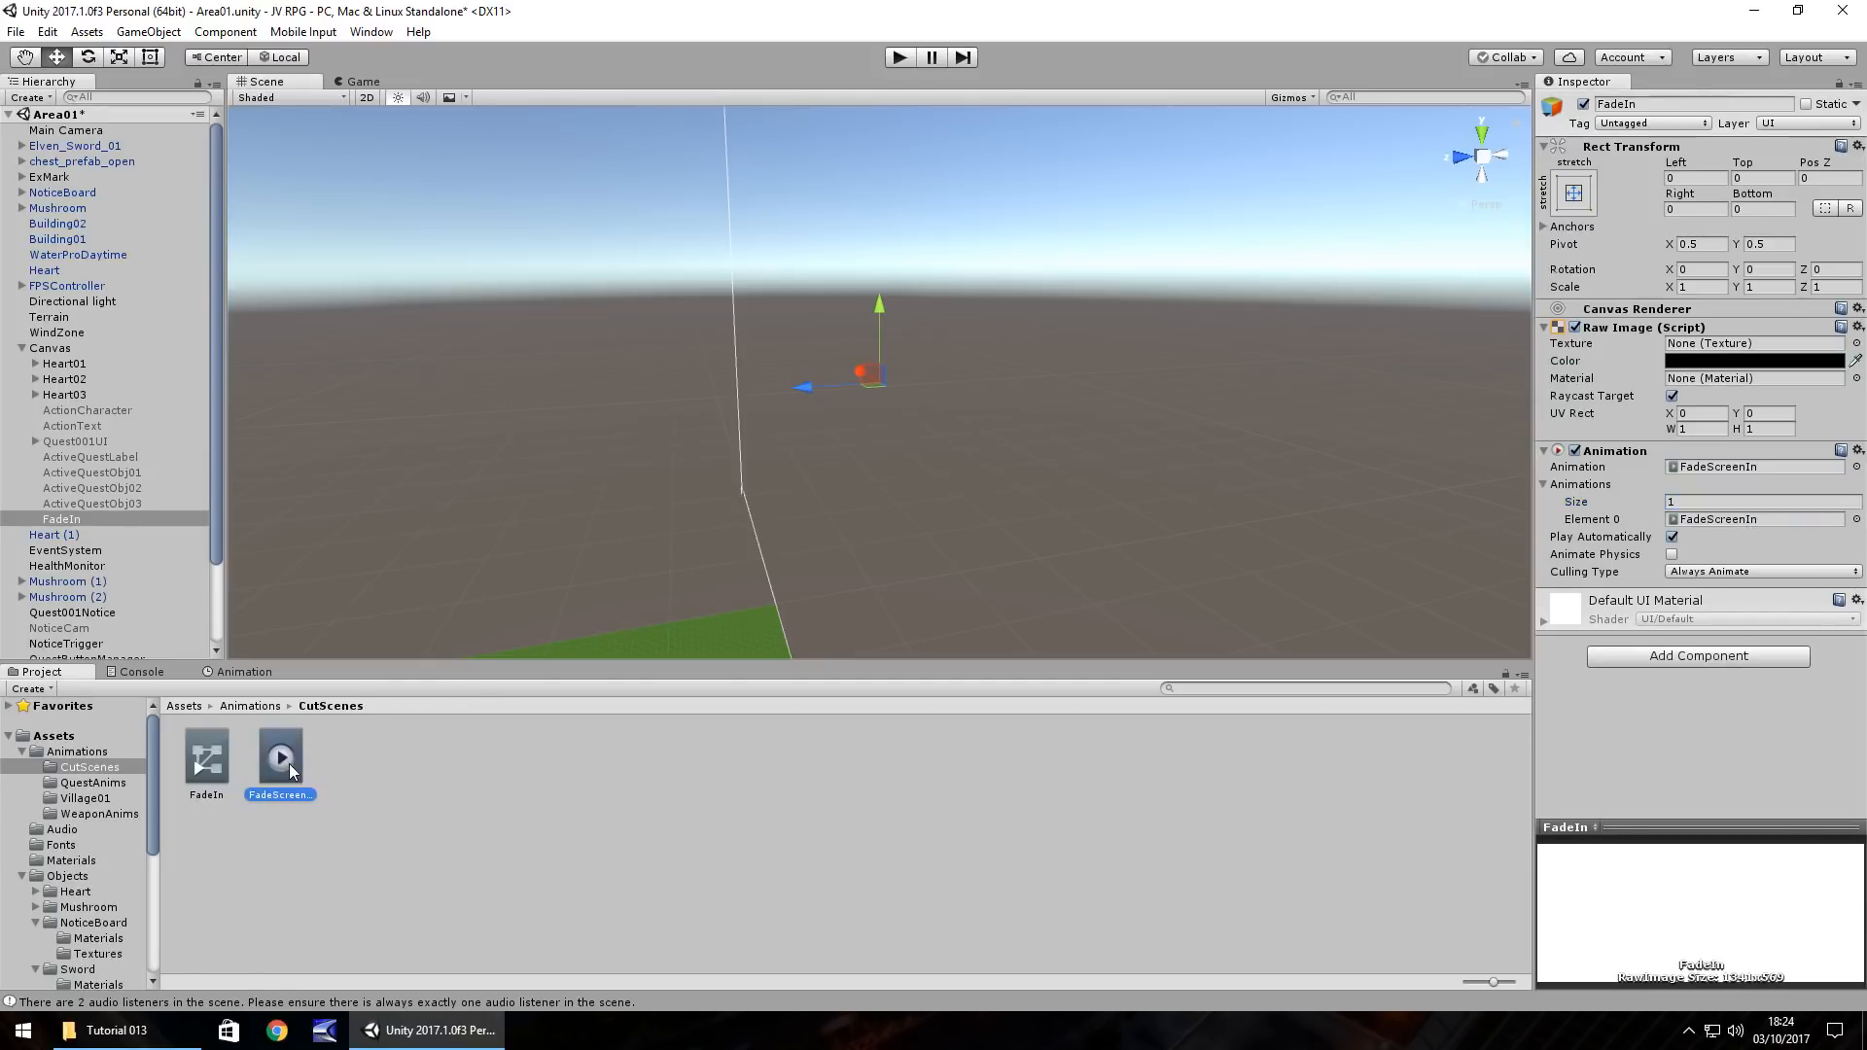
left_click(1857, 84)
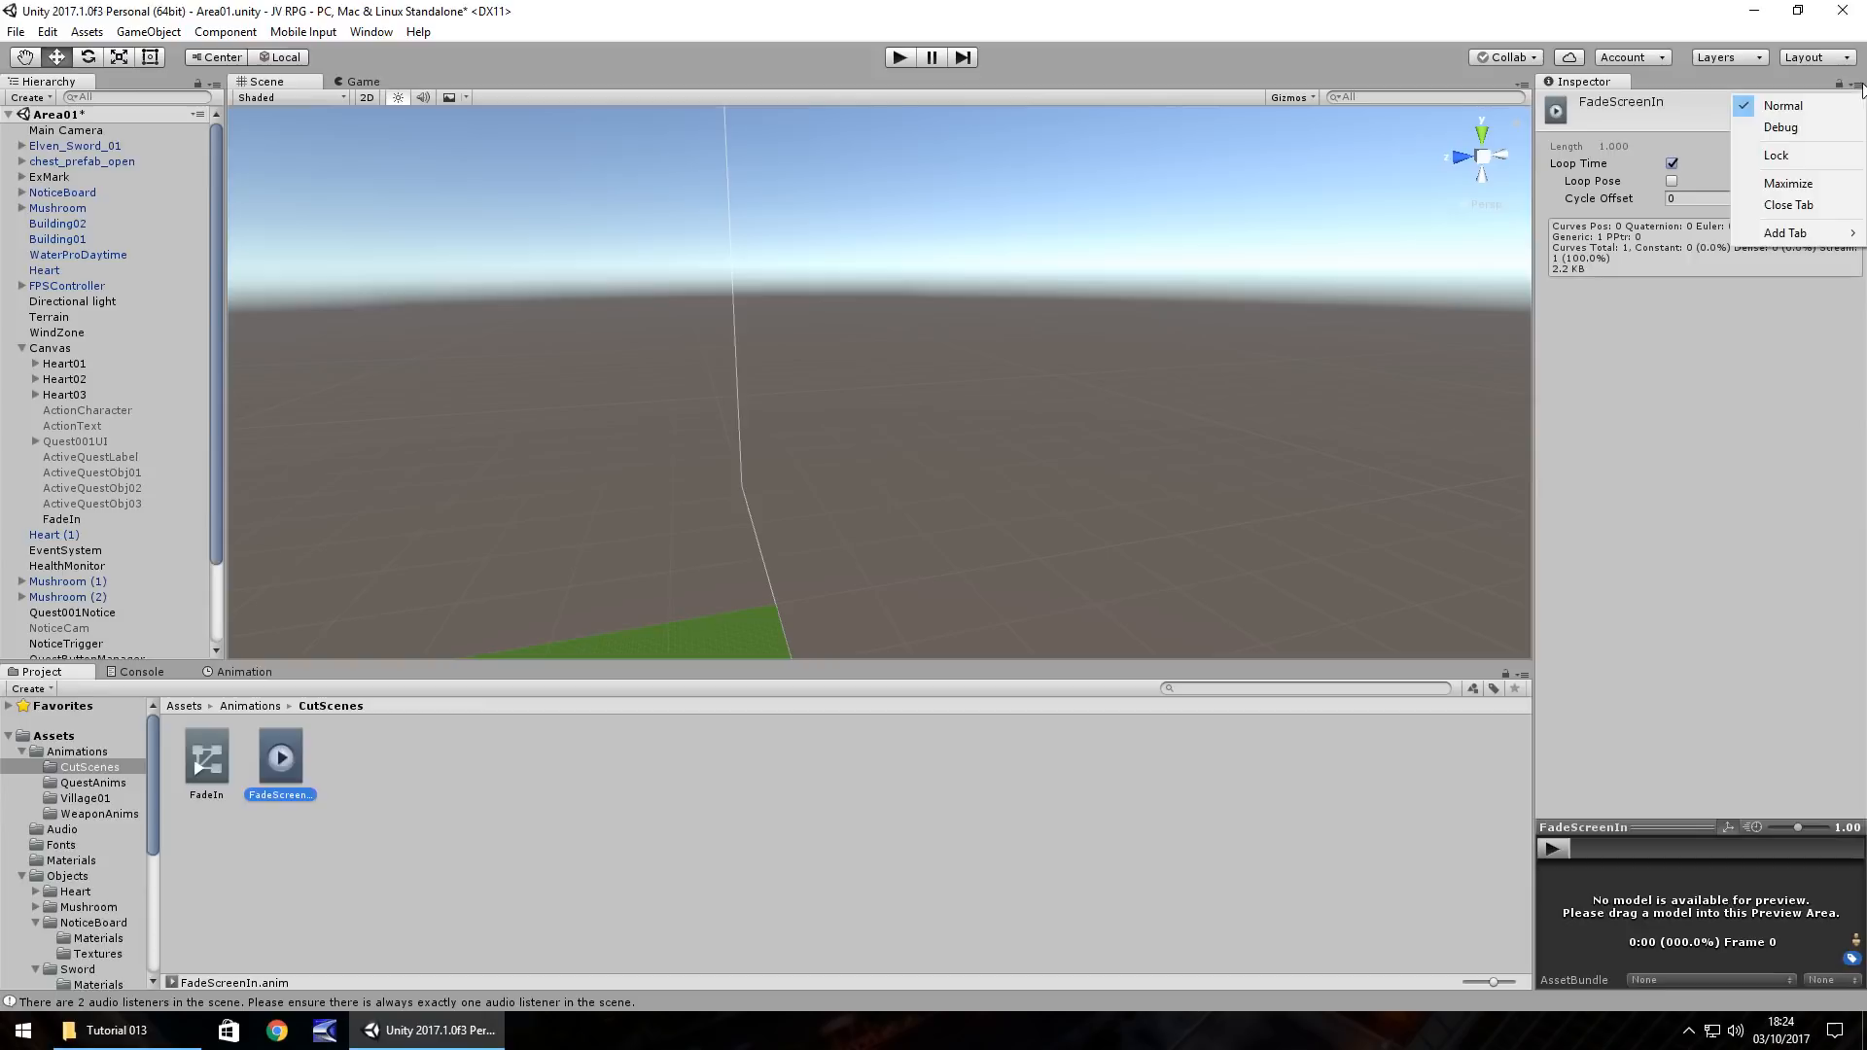
left_click(1771, 129)
left_click(1672, 180)
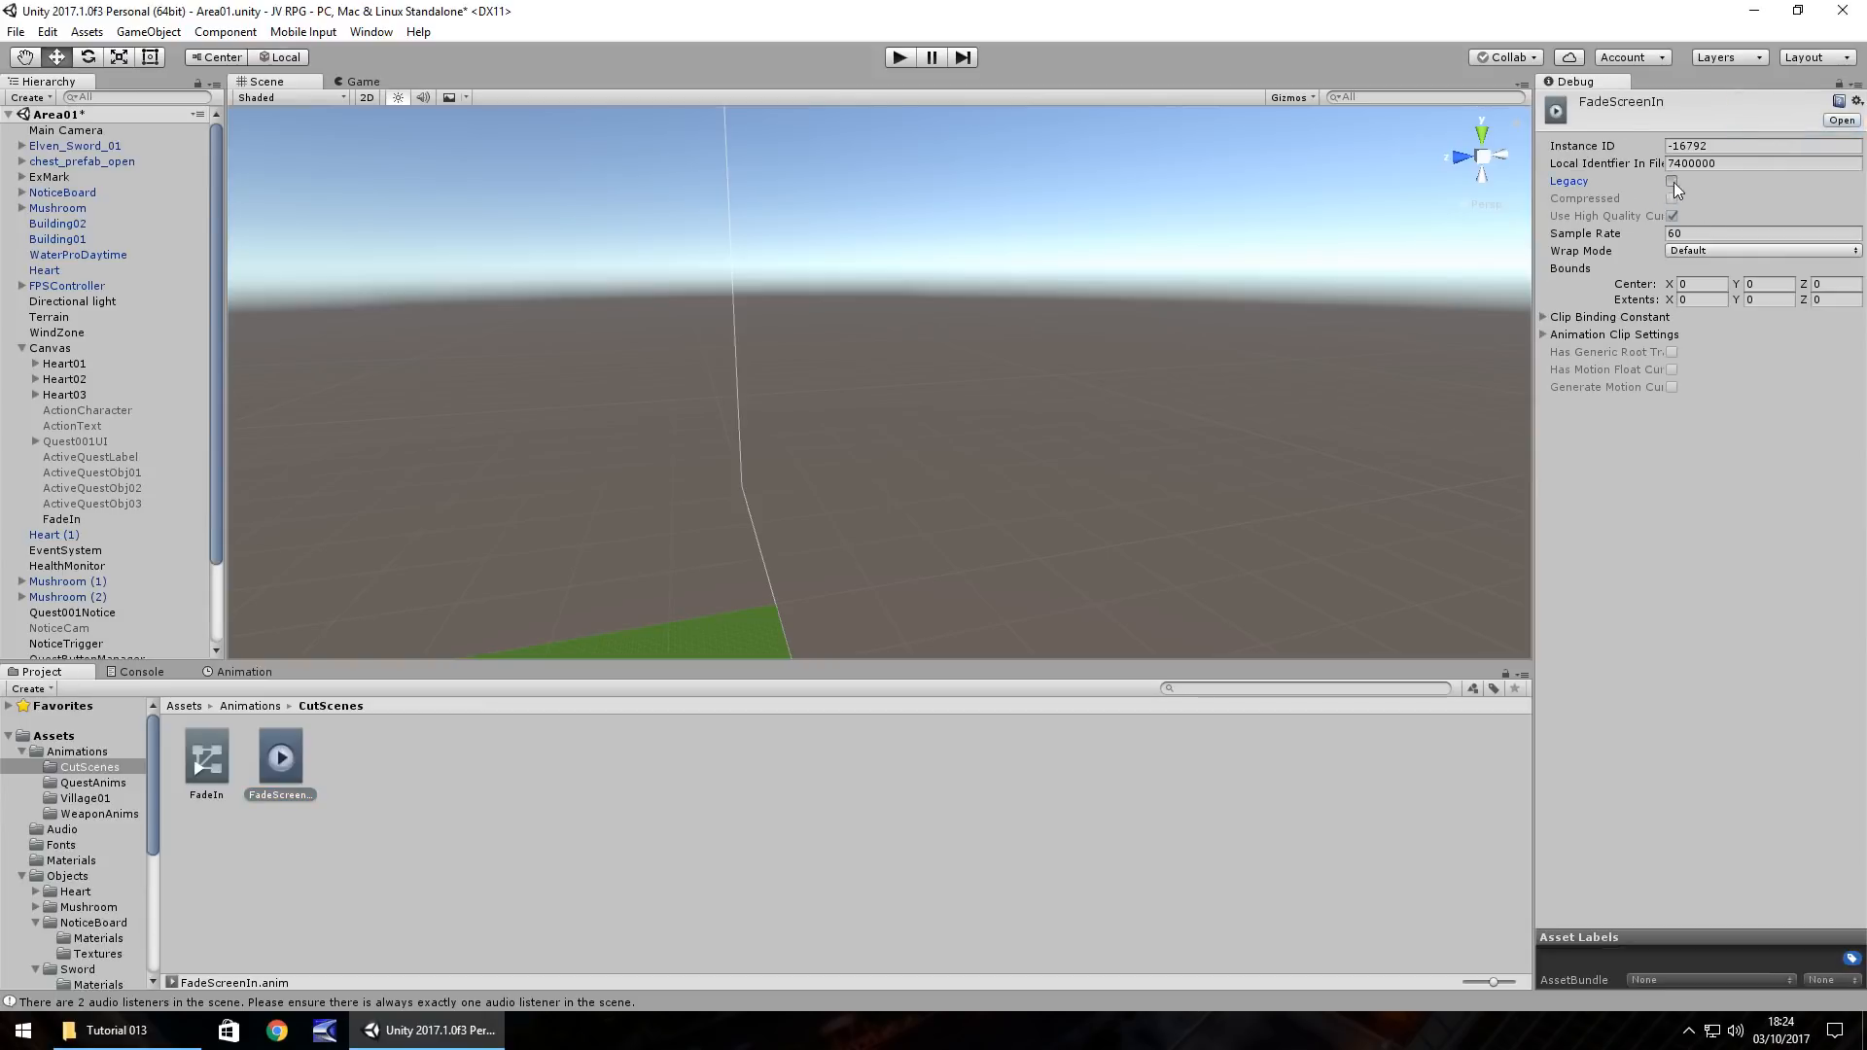
left_click(1855, 84)
left_click(1787, 109)
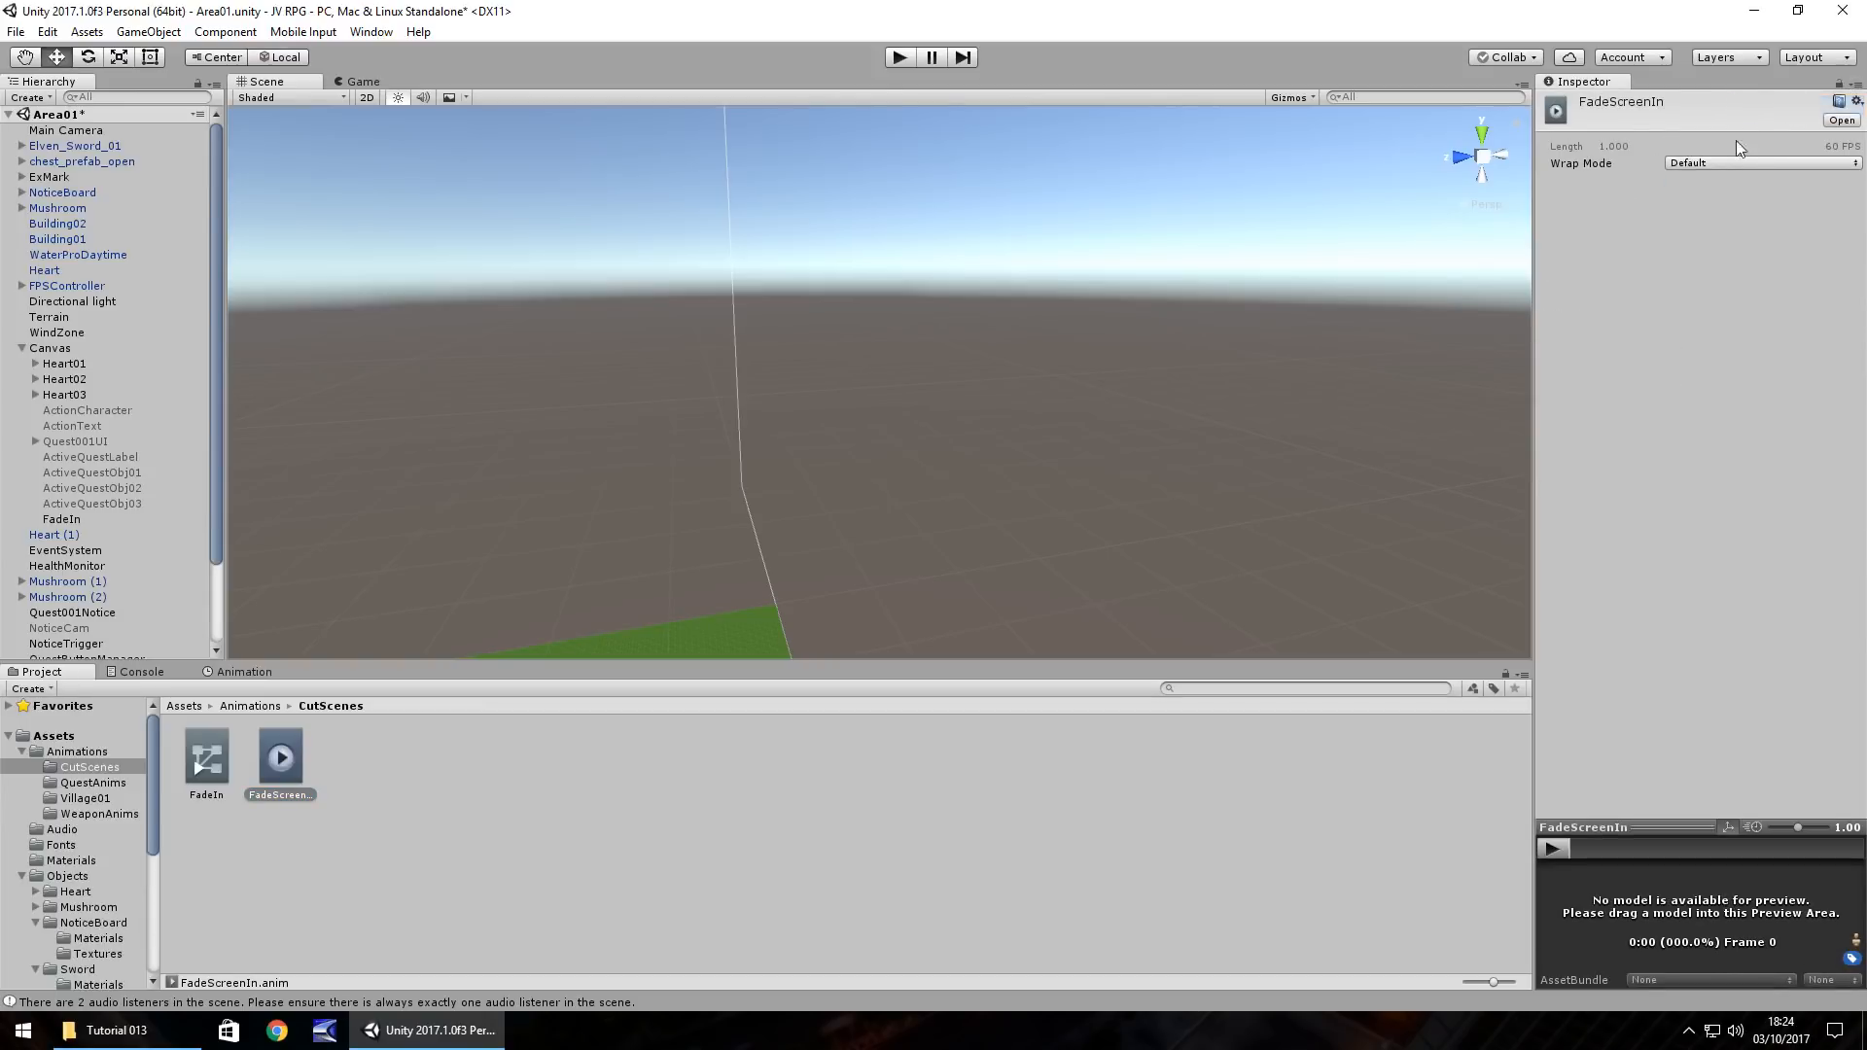
Step: Set the FadeScreenIn clip's Wrap Mode to Once and test the fade in play mode
left_click(1706, 164)
left_click(1723, 206)
left_click(900, 58)
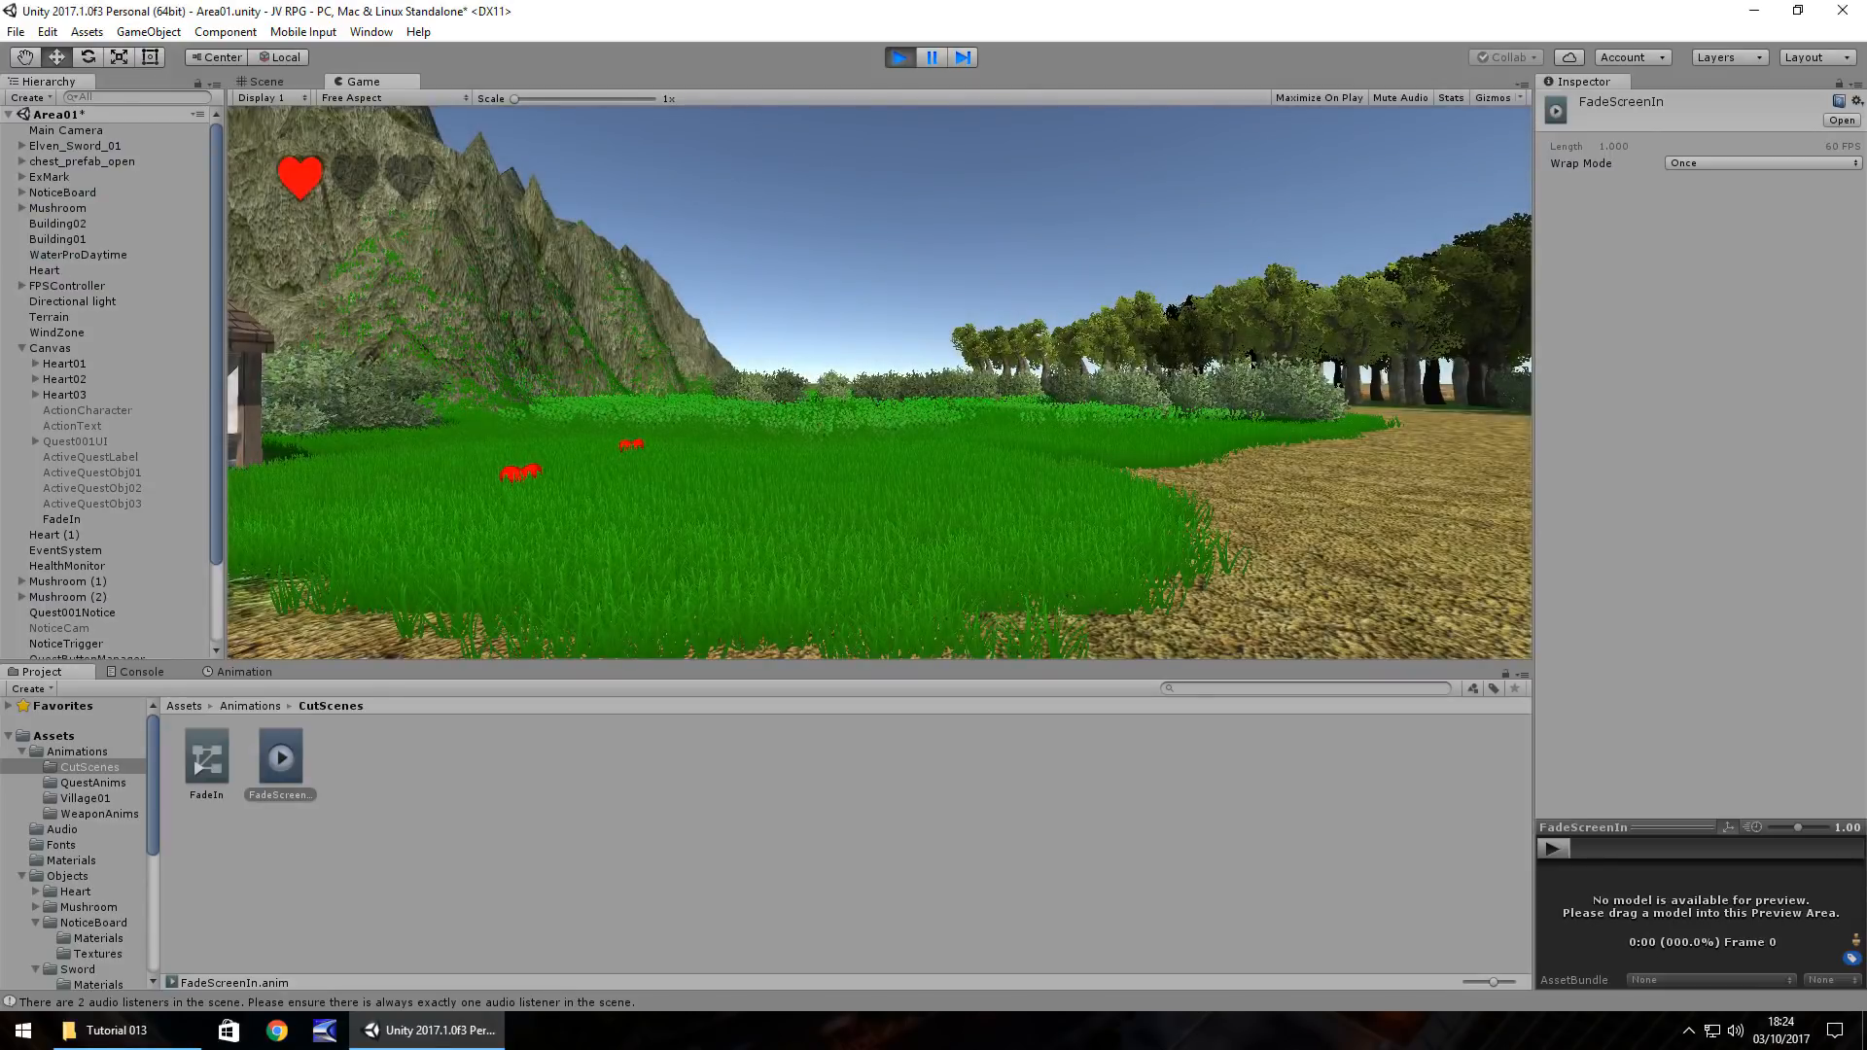
key("ctrl+p")
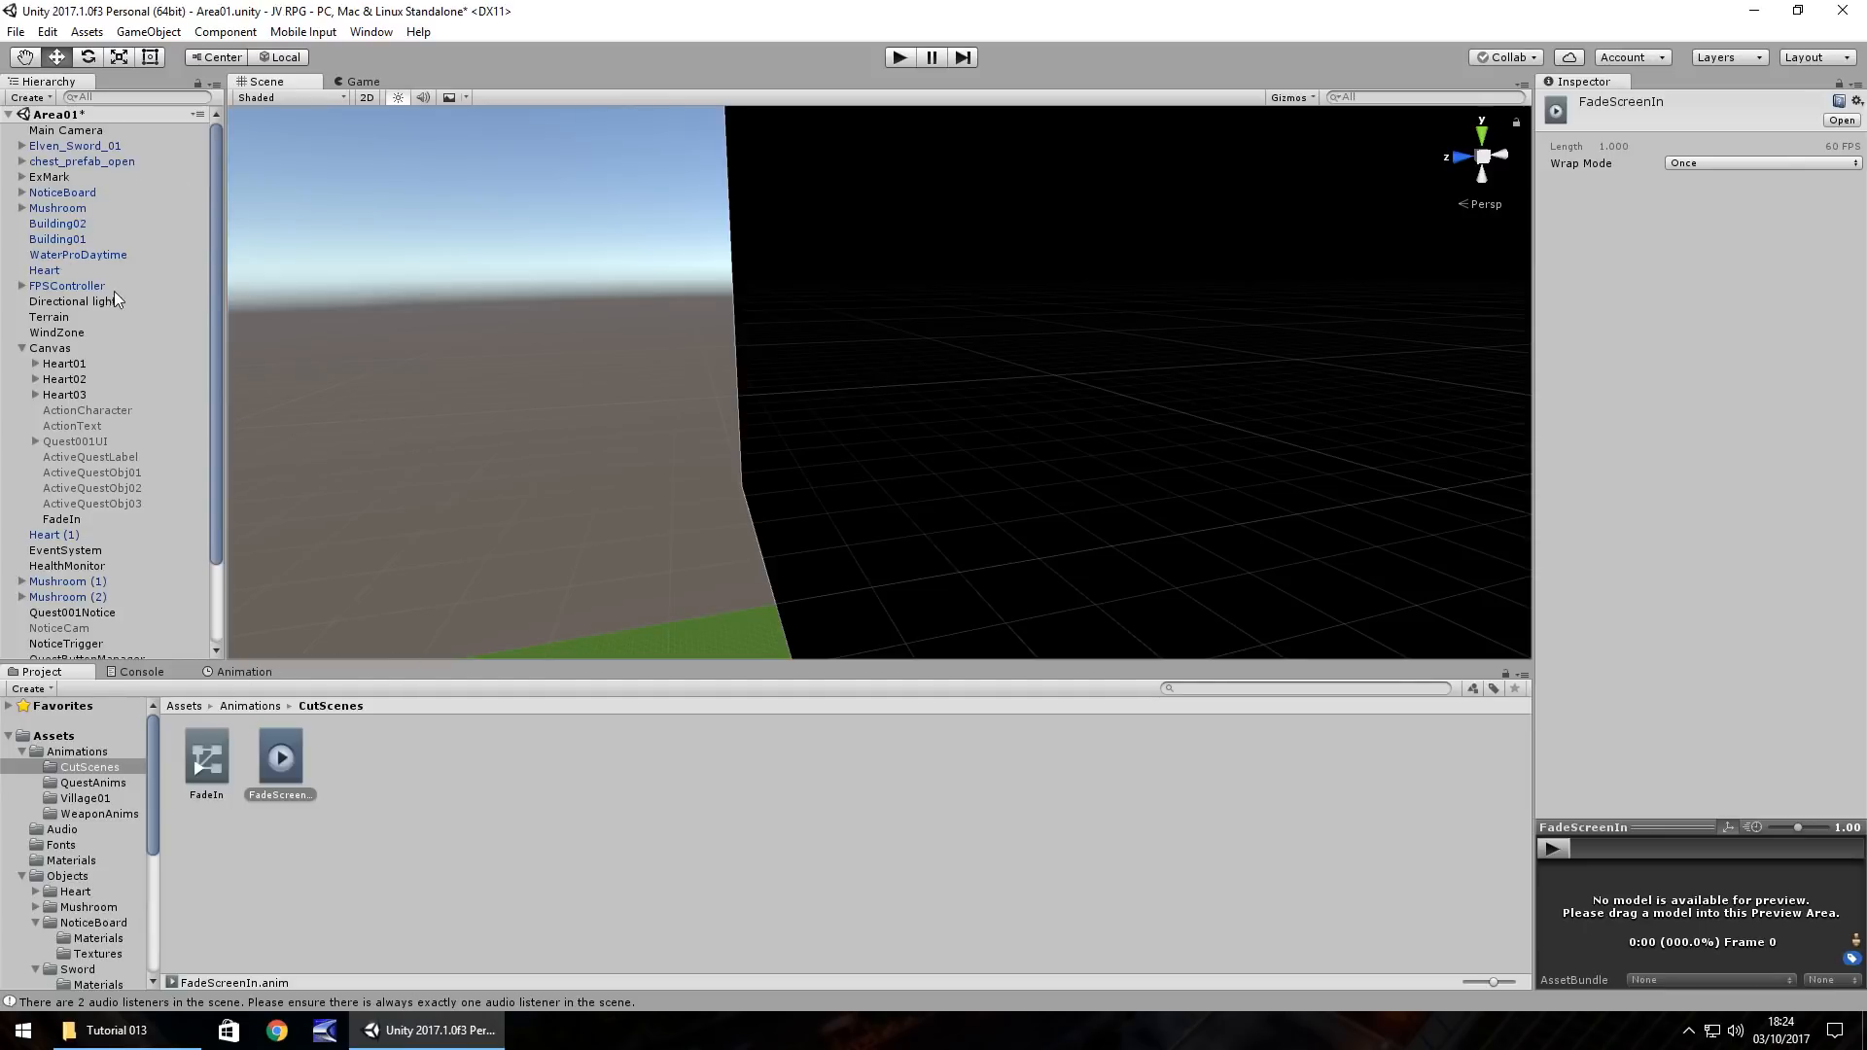
Step: Deactivate the FPSController object and run the scene to see which camera is rendering
left_click(68, 286)
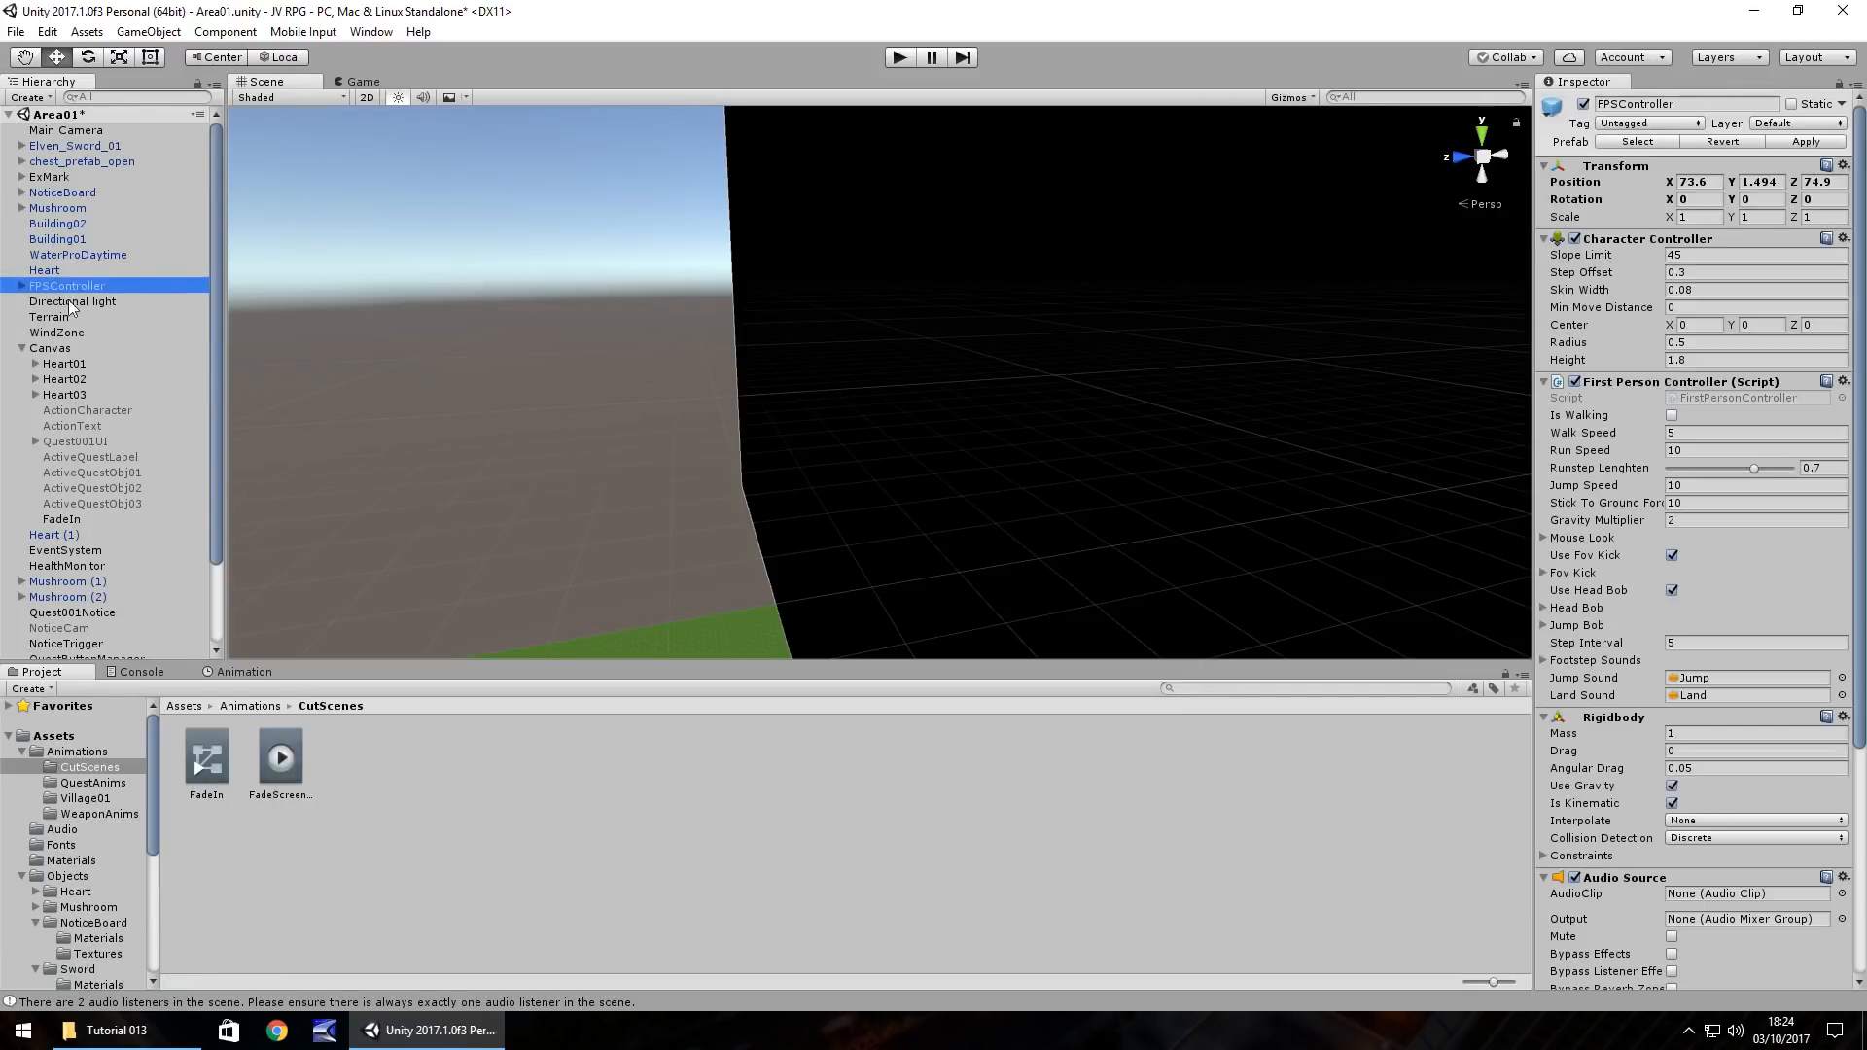
left_click(1583, 104)
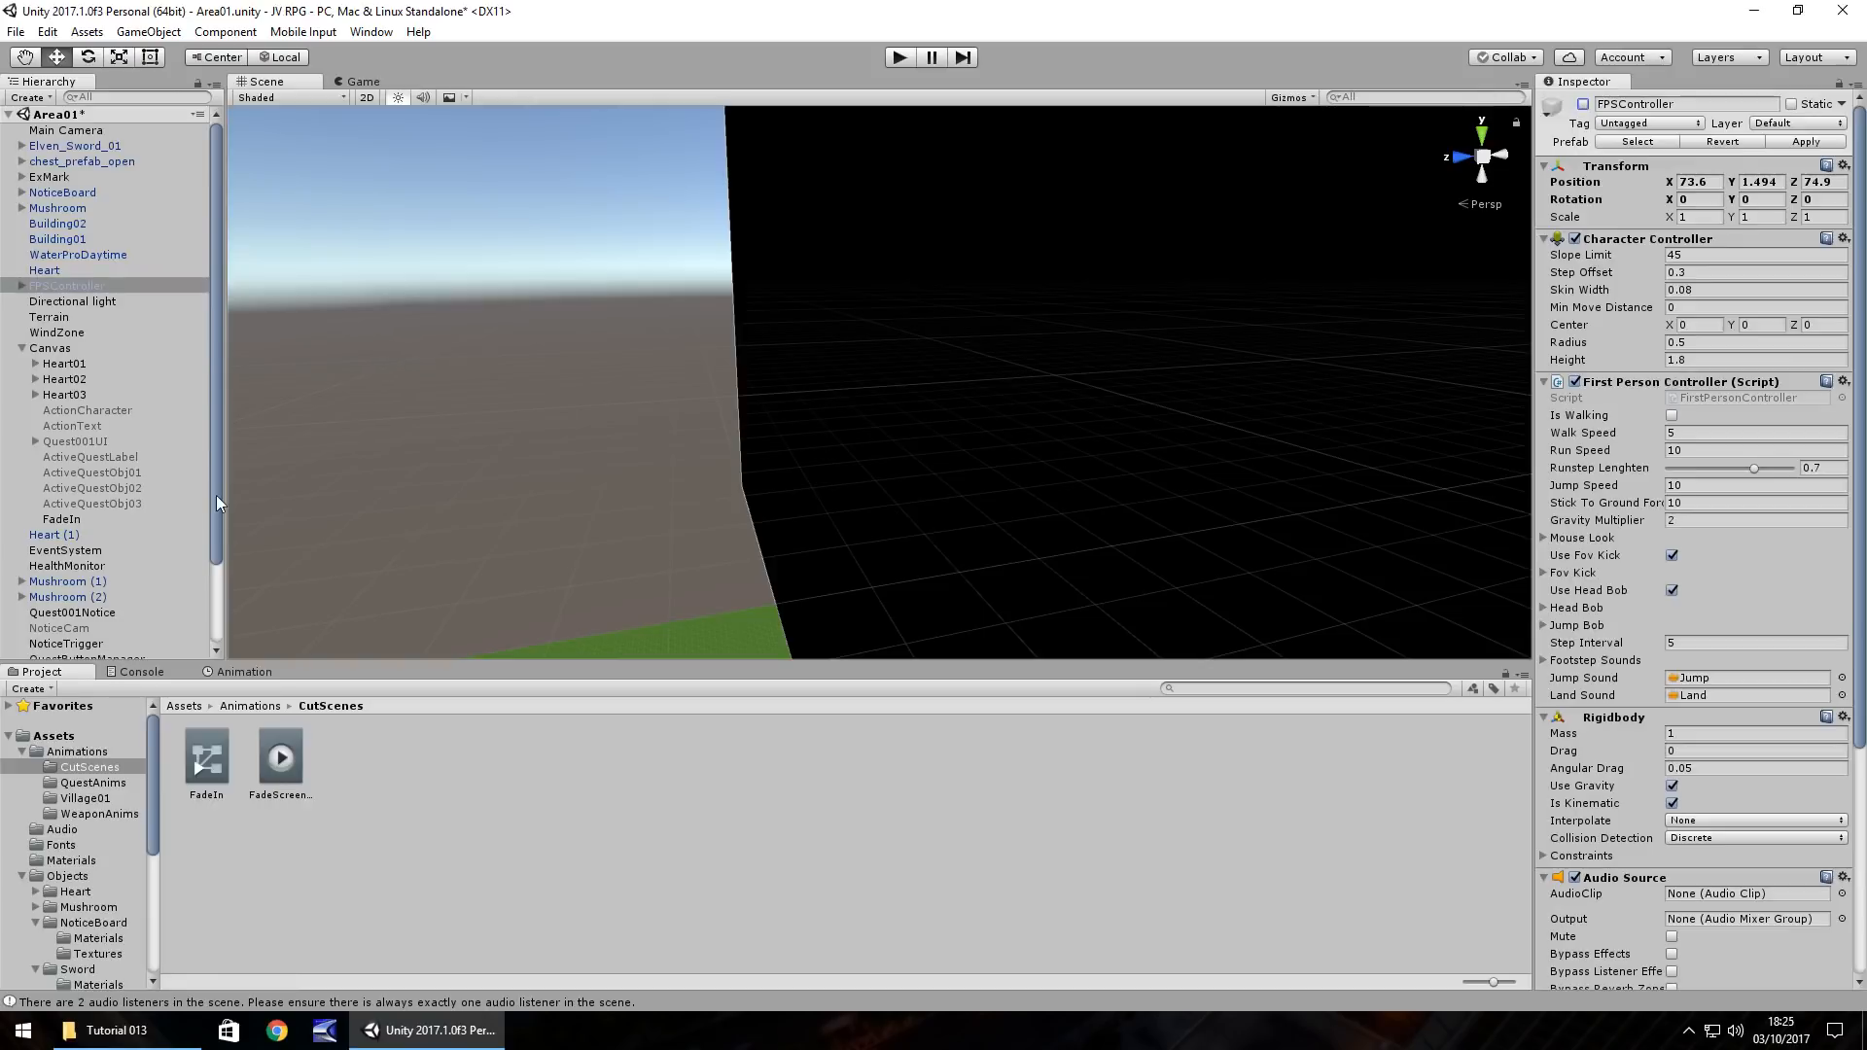
left_click(897, 58)
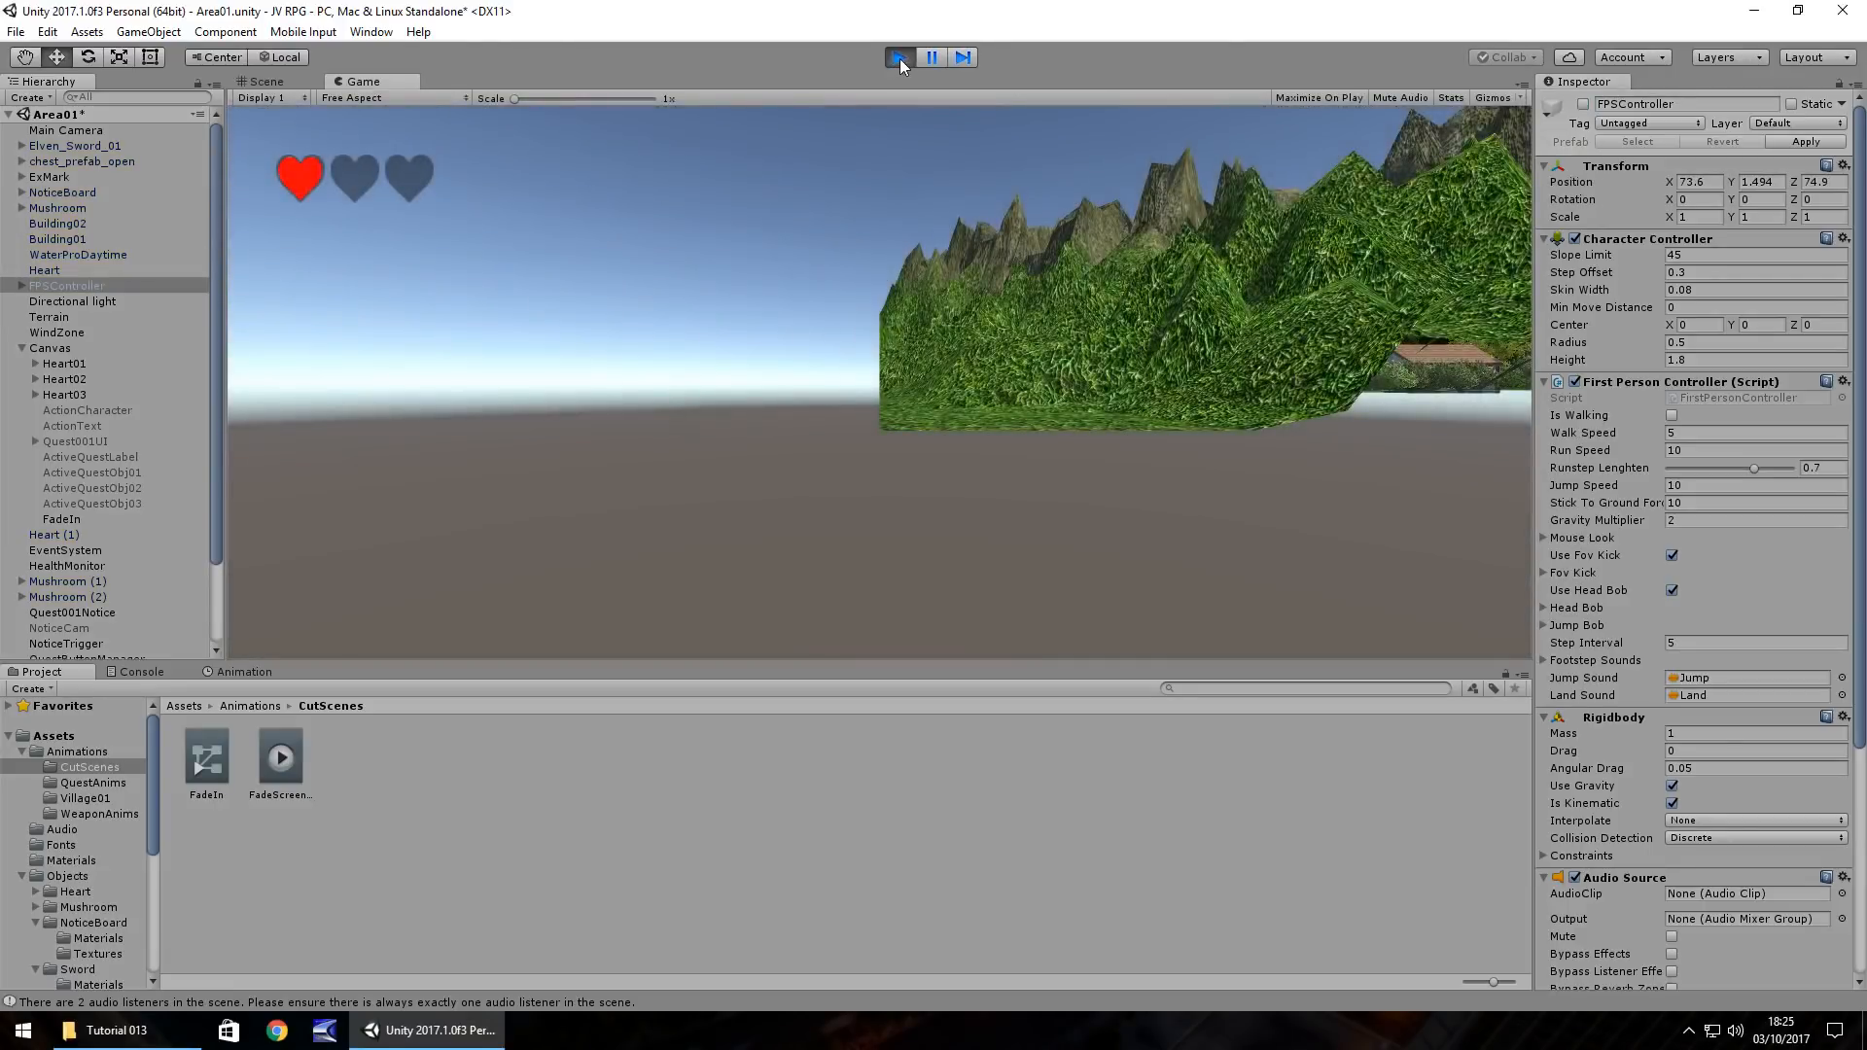
Step: Stop play mode, delete the Main Camera, and briefly run the scene without it
left_click(64, 130)
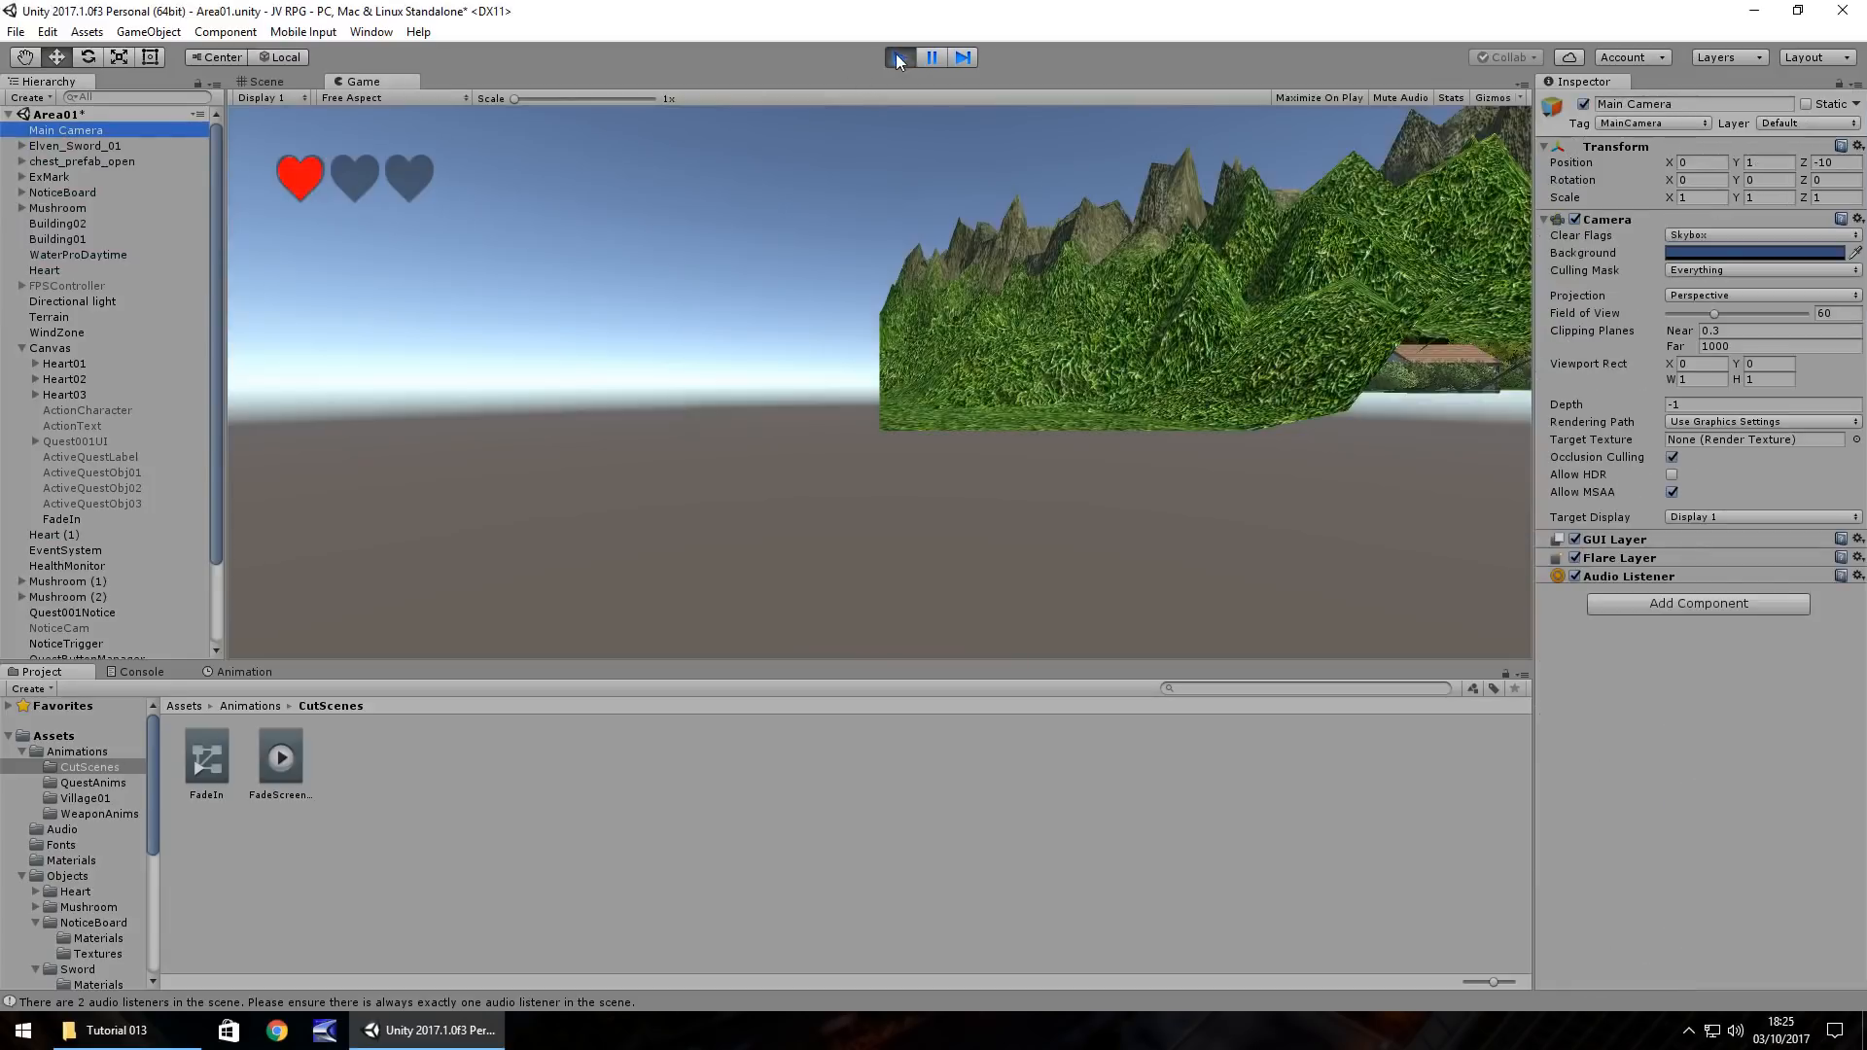
left_click(899, 58)
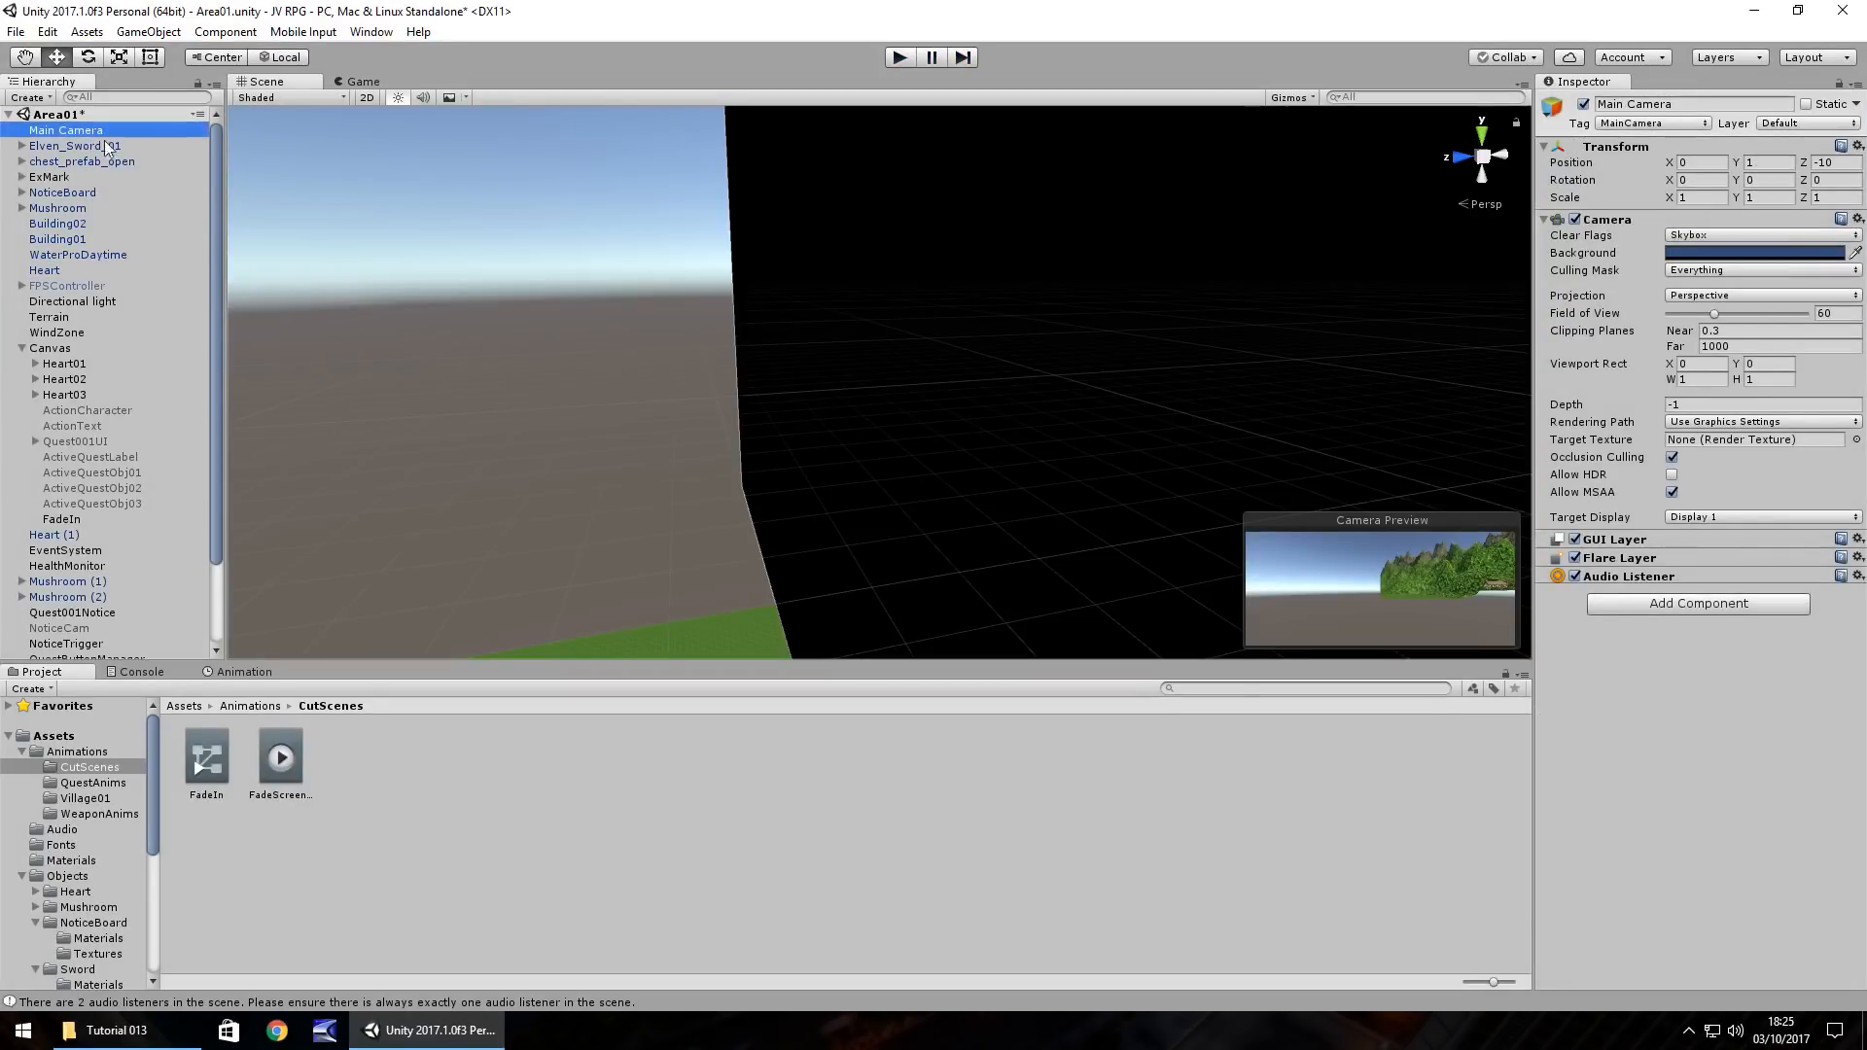
key("Delete")
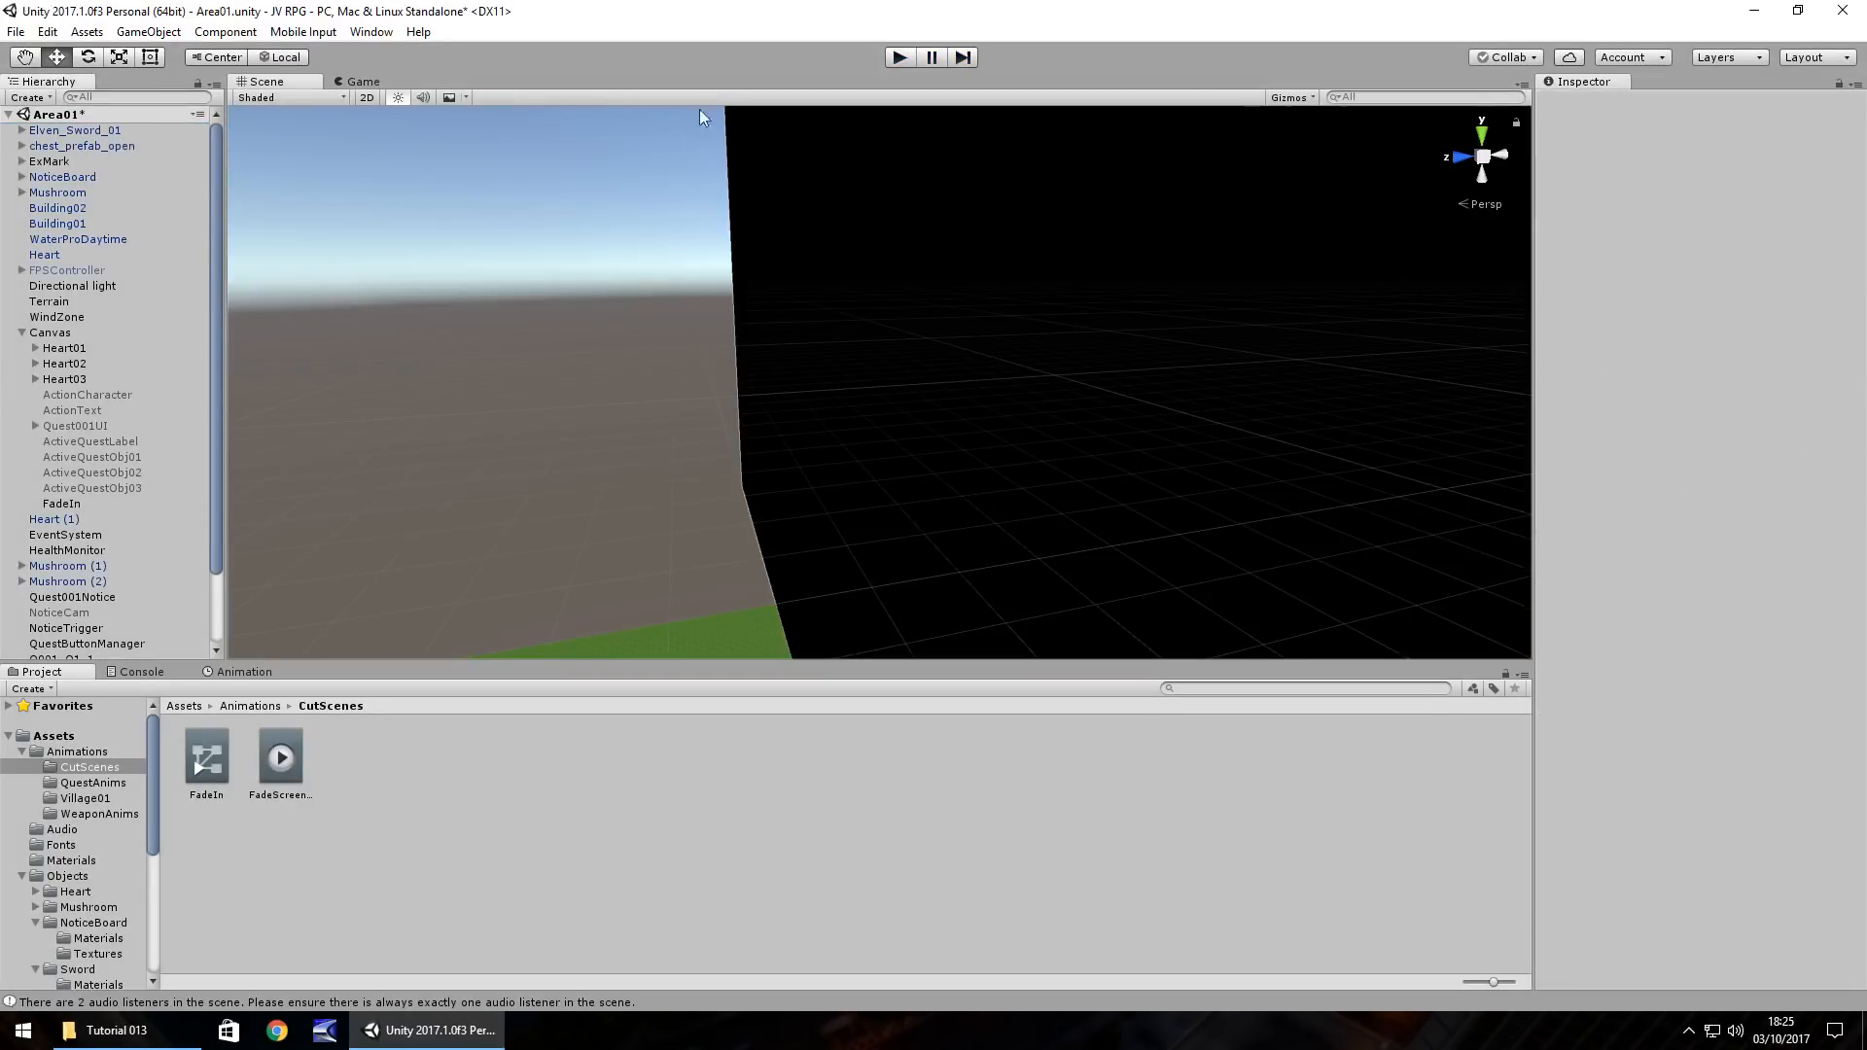
left_click(898, 59)
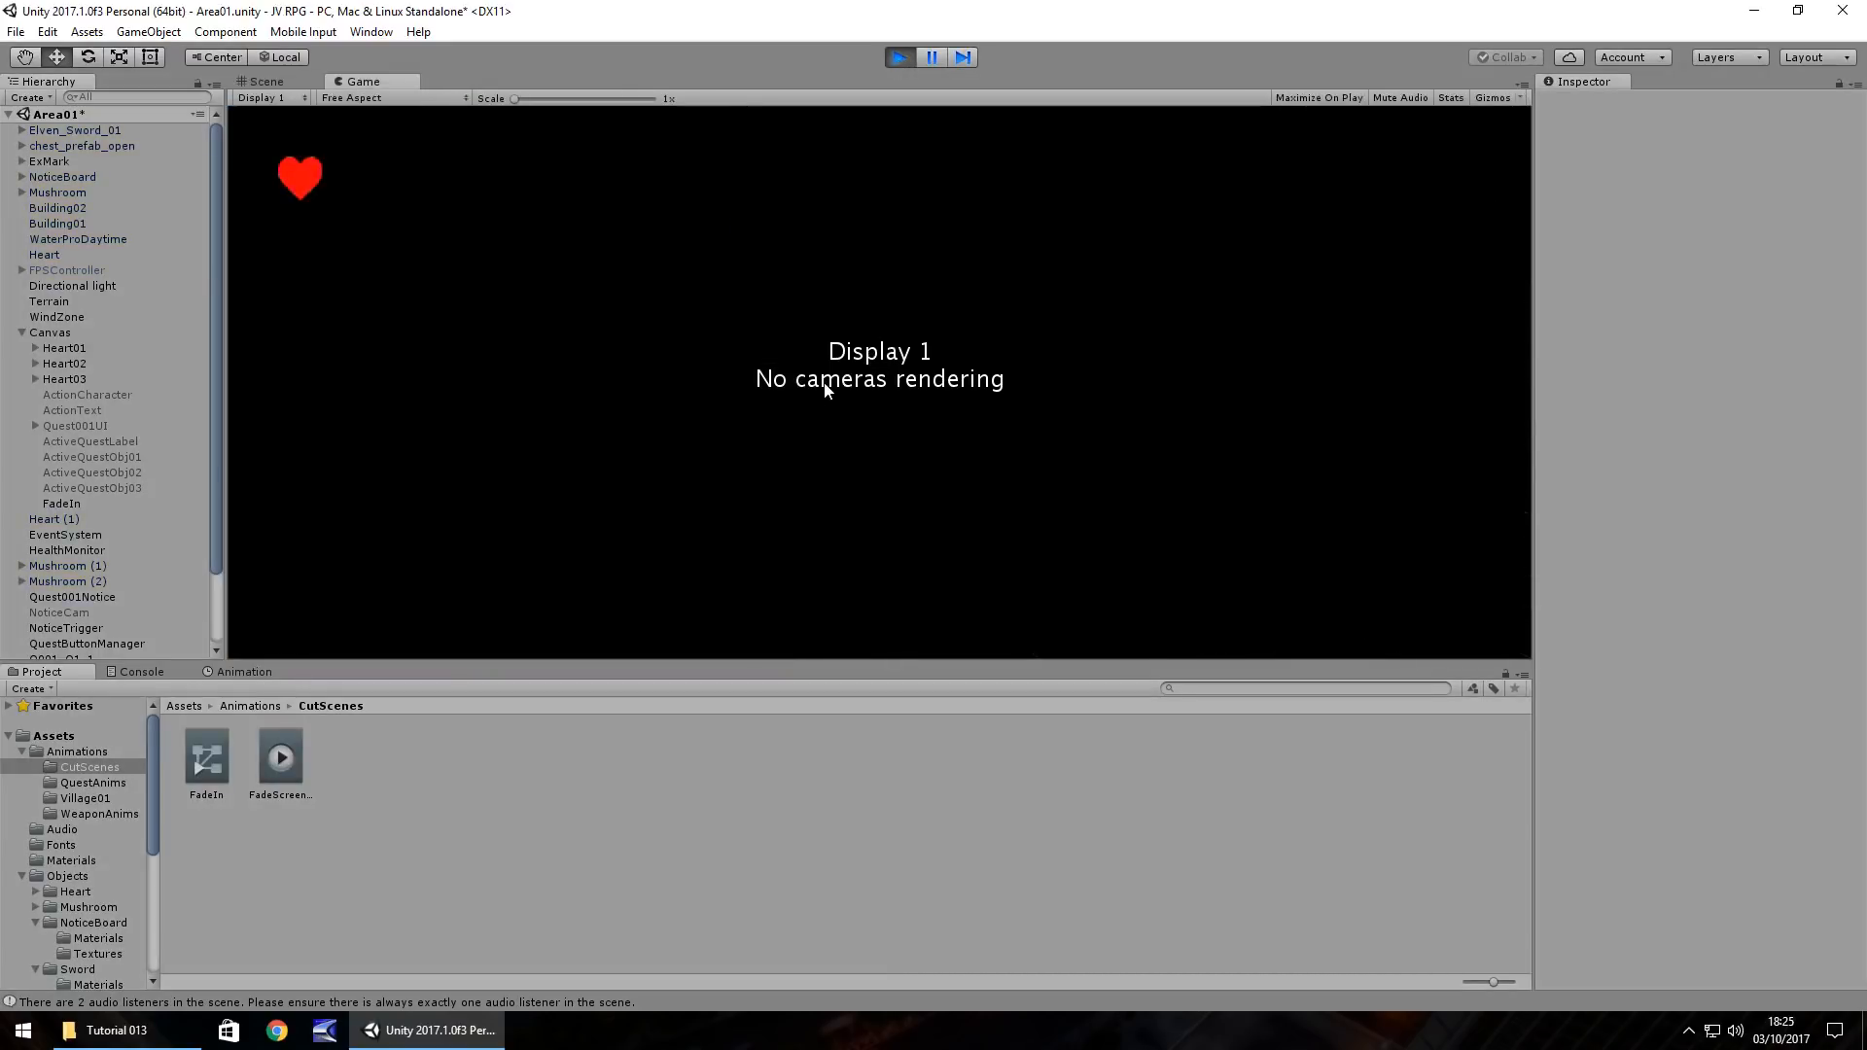
key("ctrl+p")
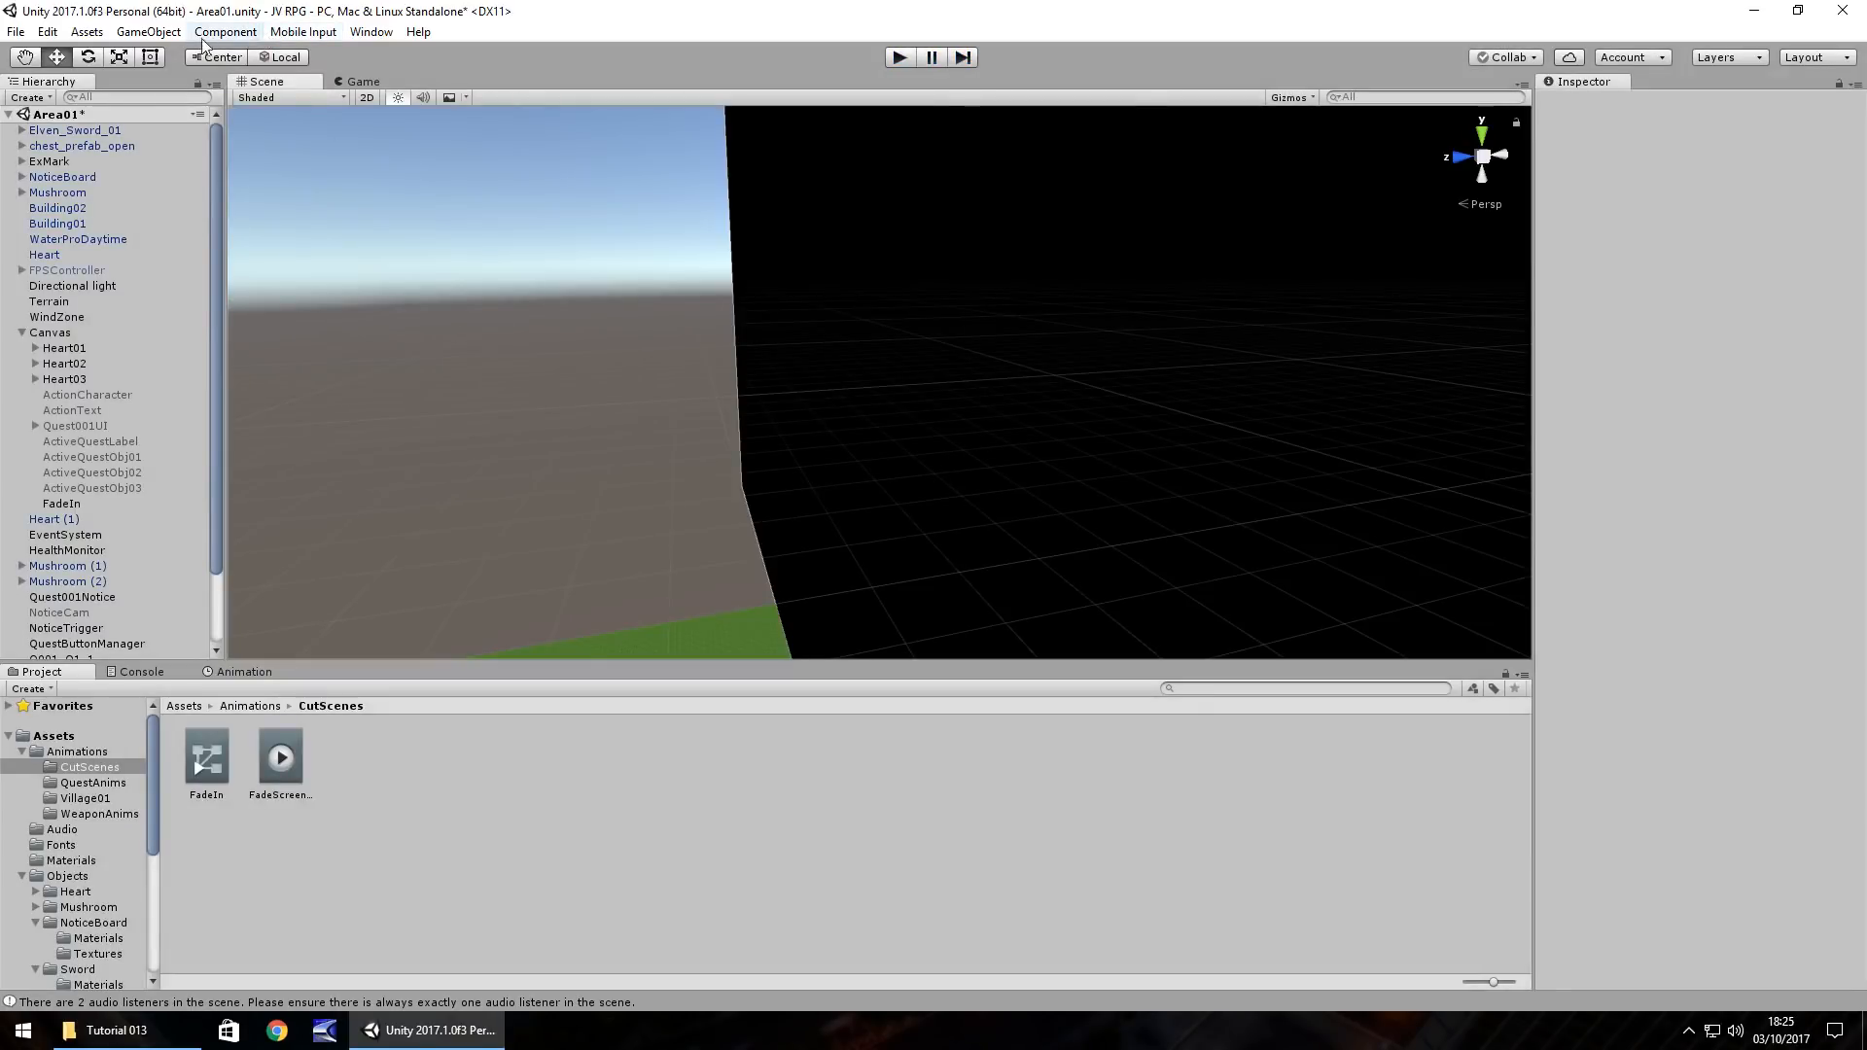
Step: Add a new camera on the grass near Heart (1), in front of the timber-framed cottage
right_click_drag(502, 398, 1322, 548)
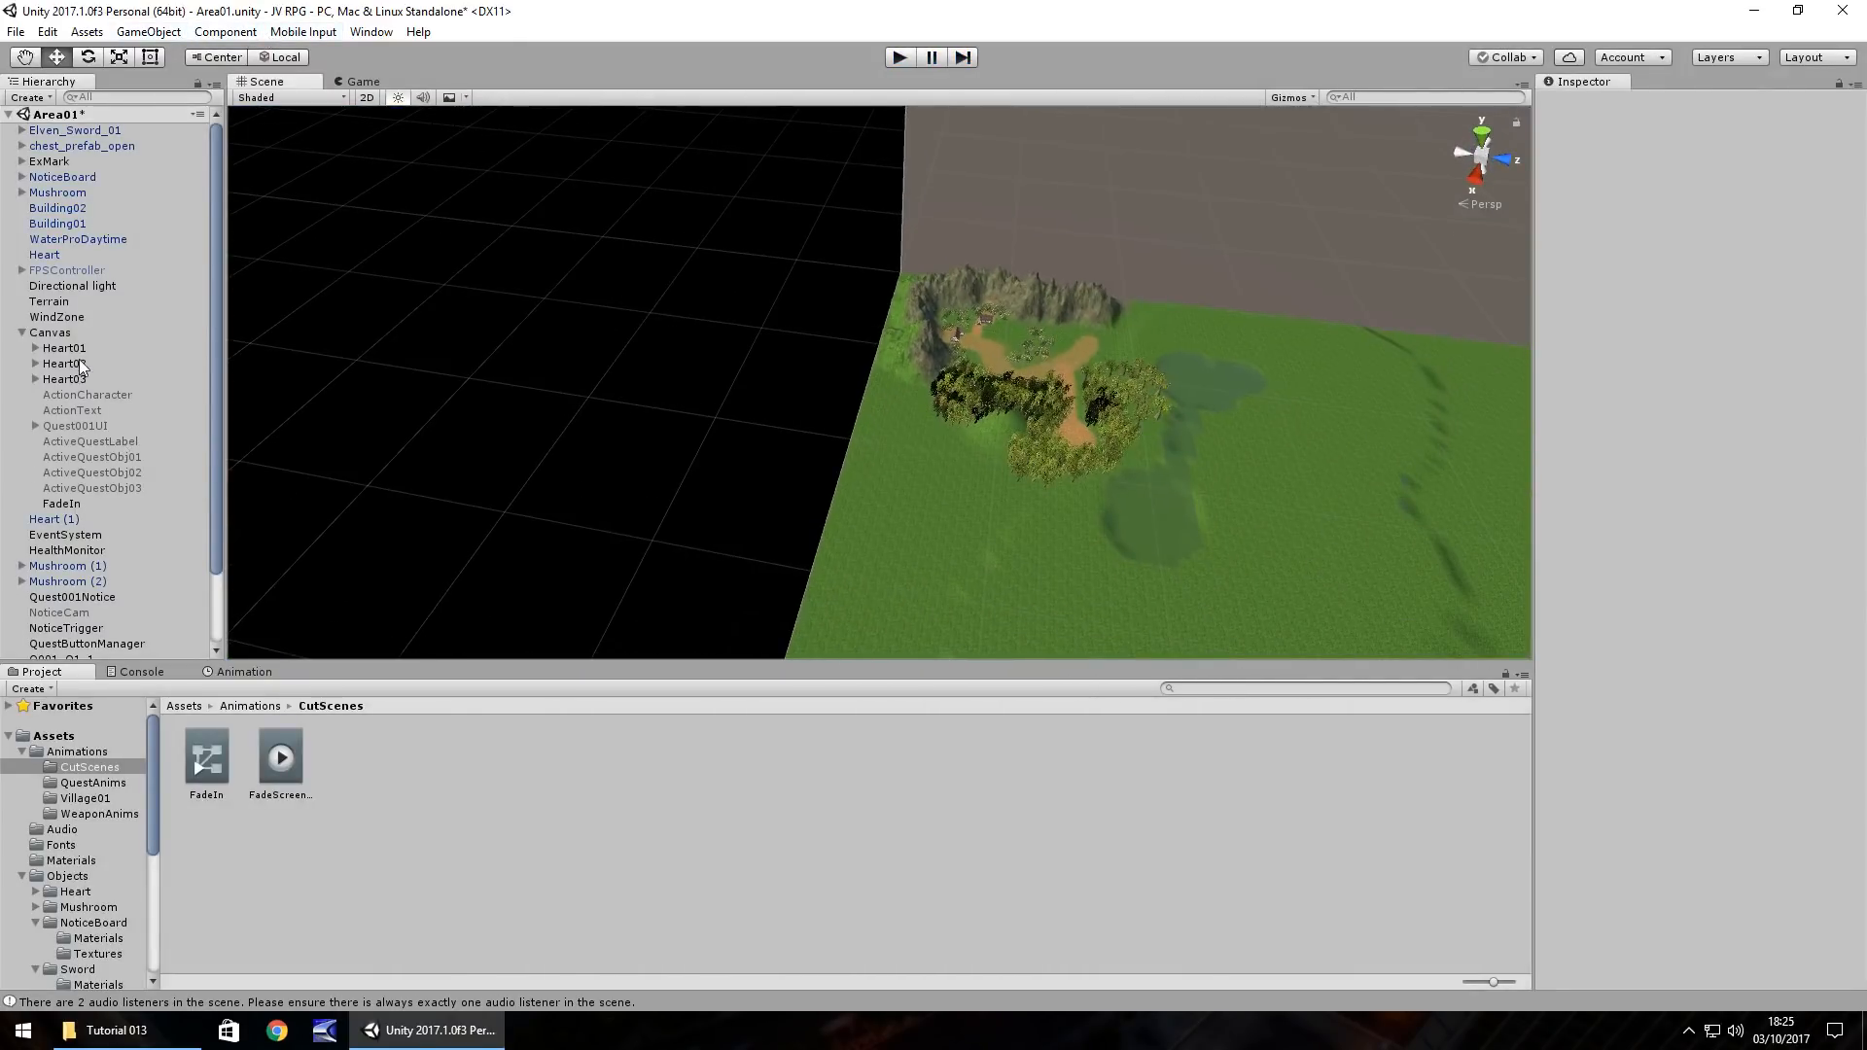
double_click(56, 519)
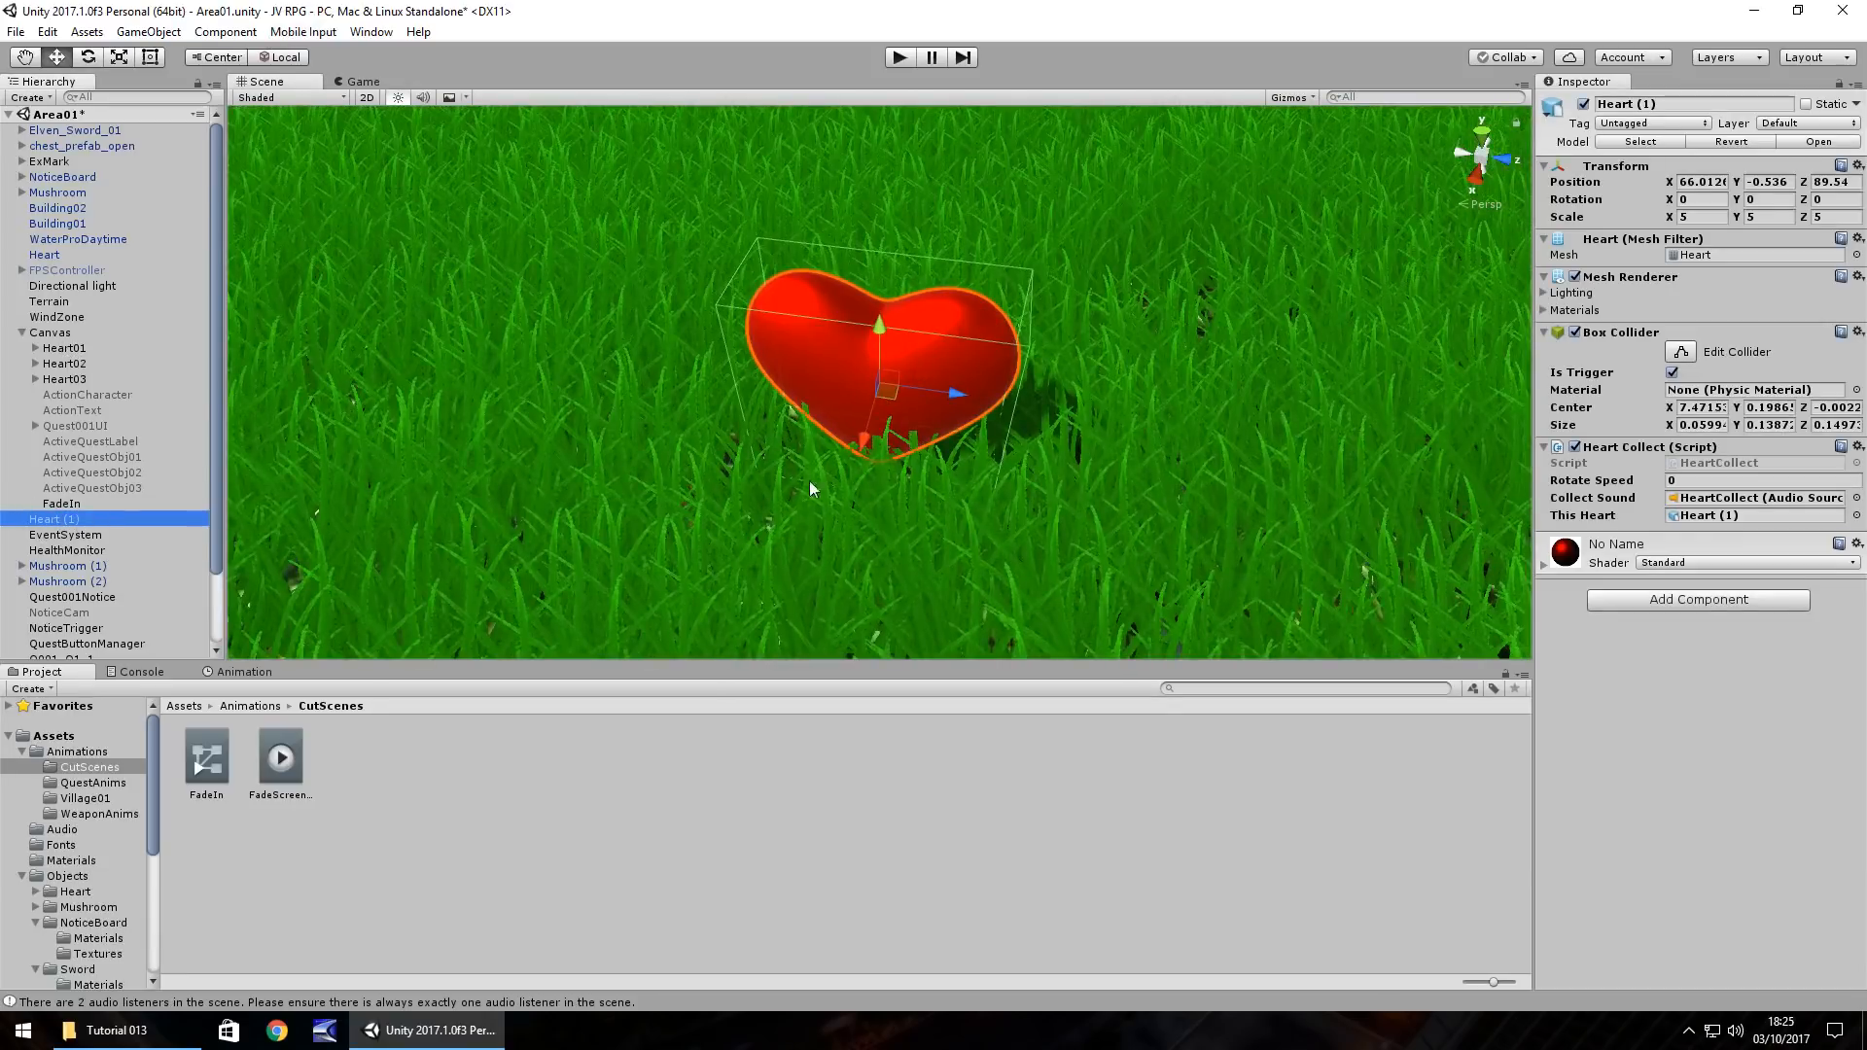
right_click_drag(809, 483, 798, 340)
middle_click_drag(700, 346, 1530, 301)
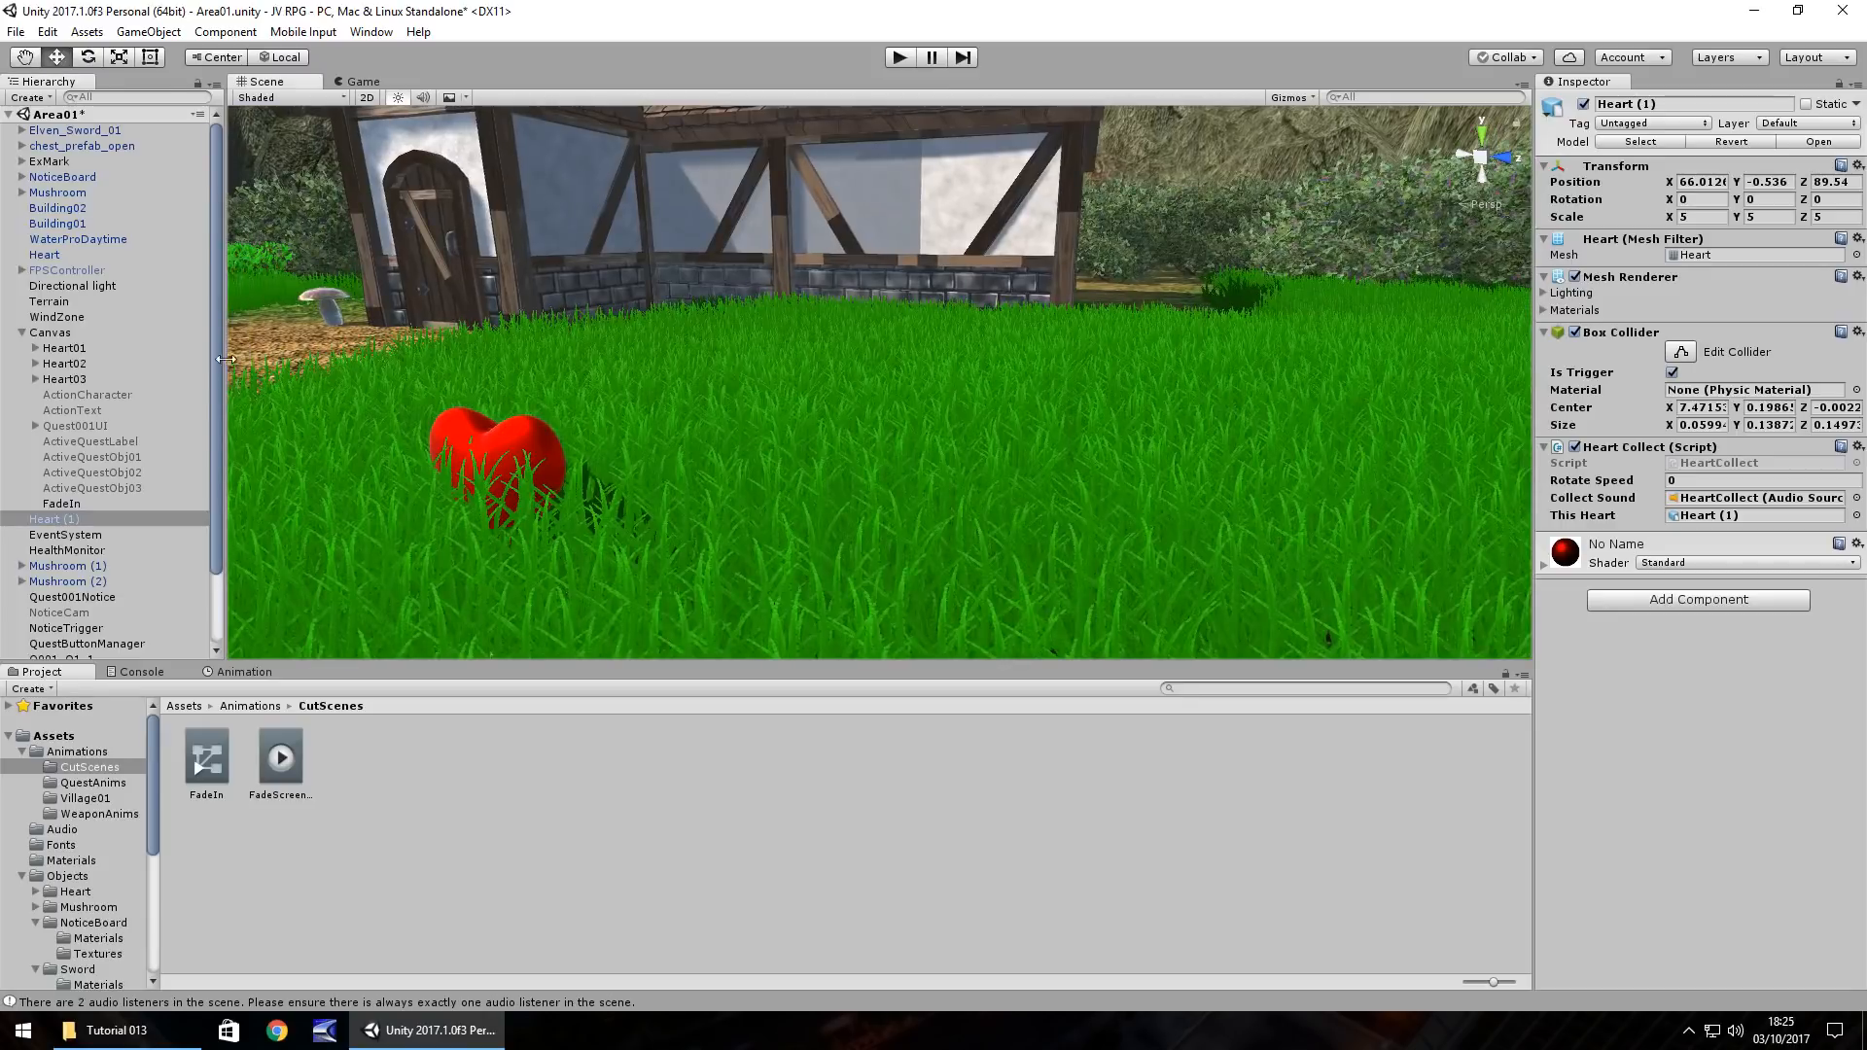
mouse_move(225, 359)
left_mouse_down()
mouse_move(360, 376)
mouse_move(258, 374)
left_mouse_up()
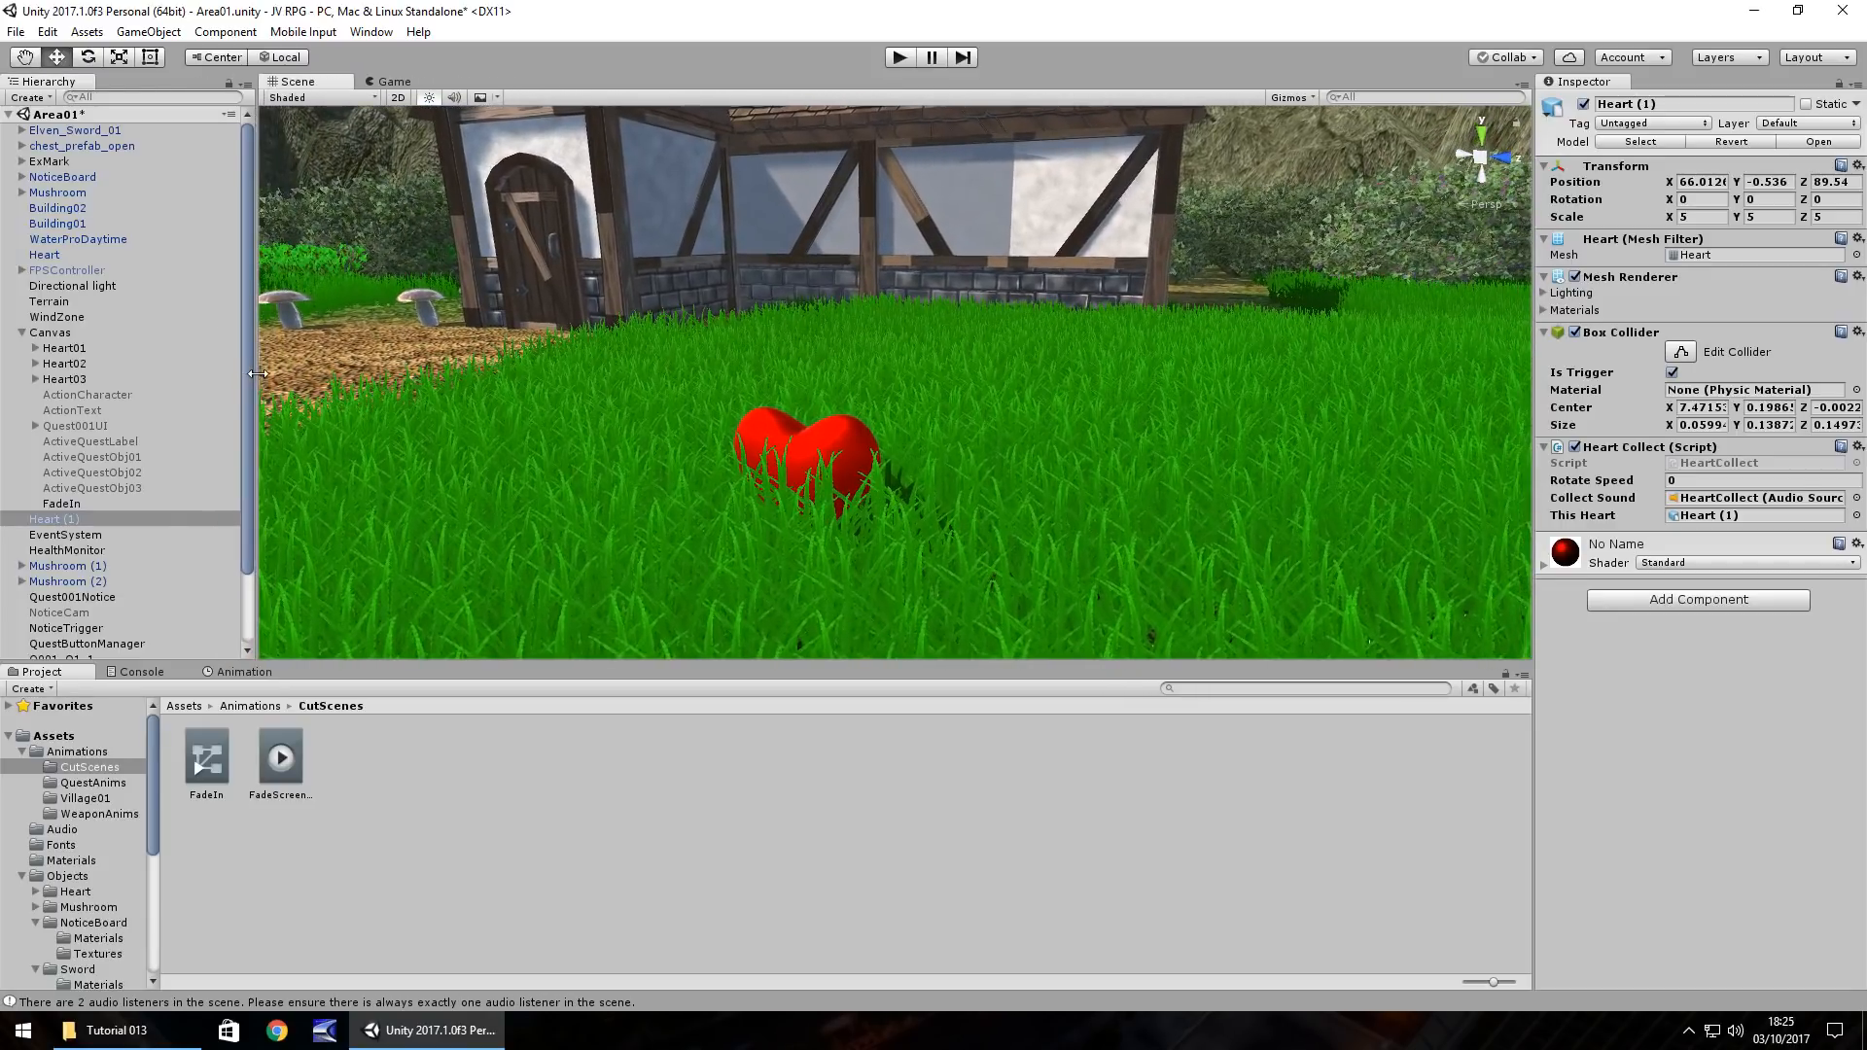
middle_click_drag(508, 387, 1866, 379)
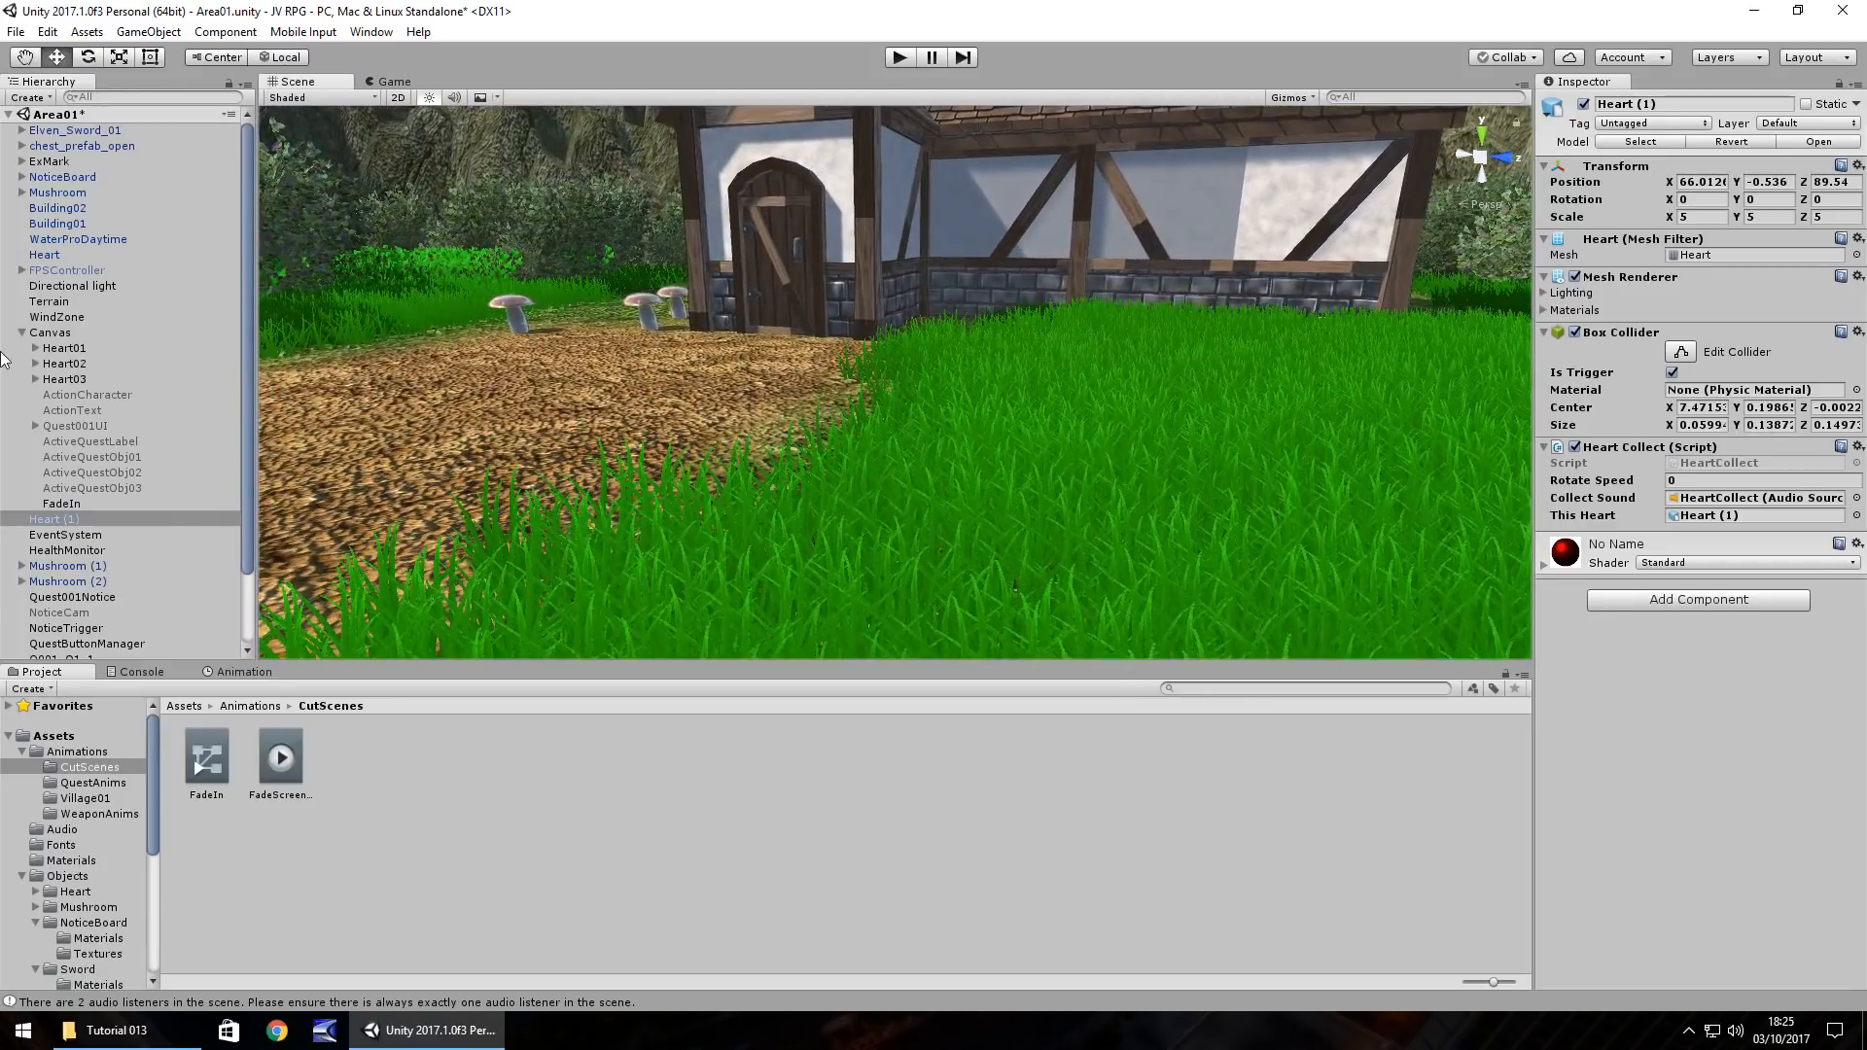
right_click_drag(443, 335, 599, 364)
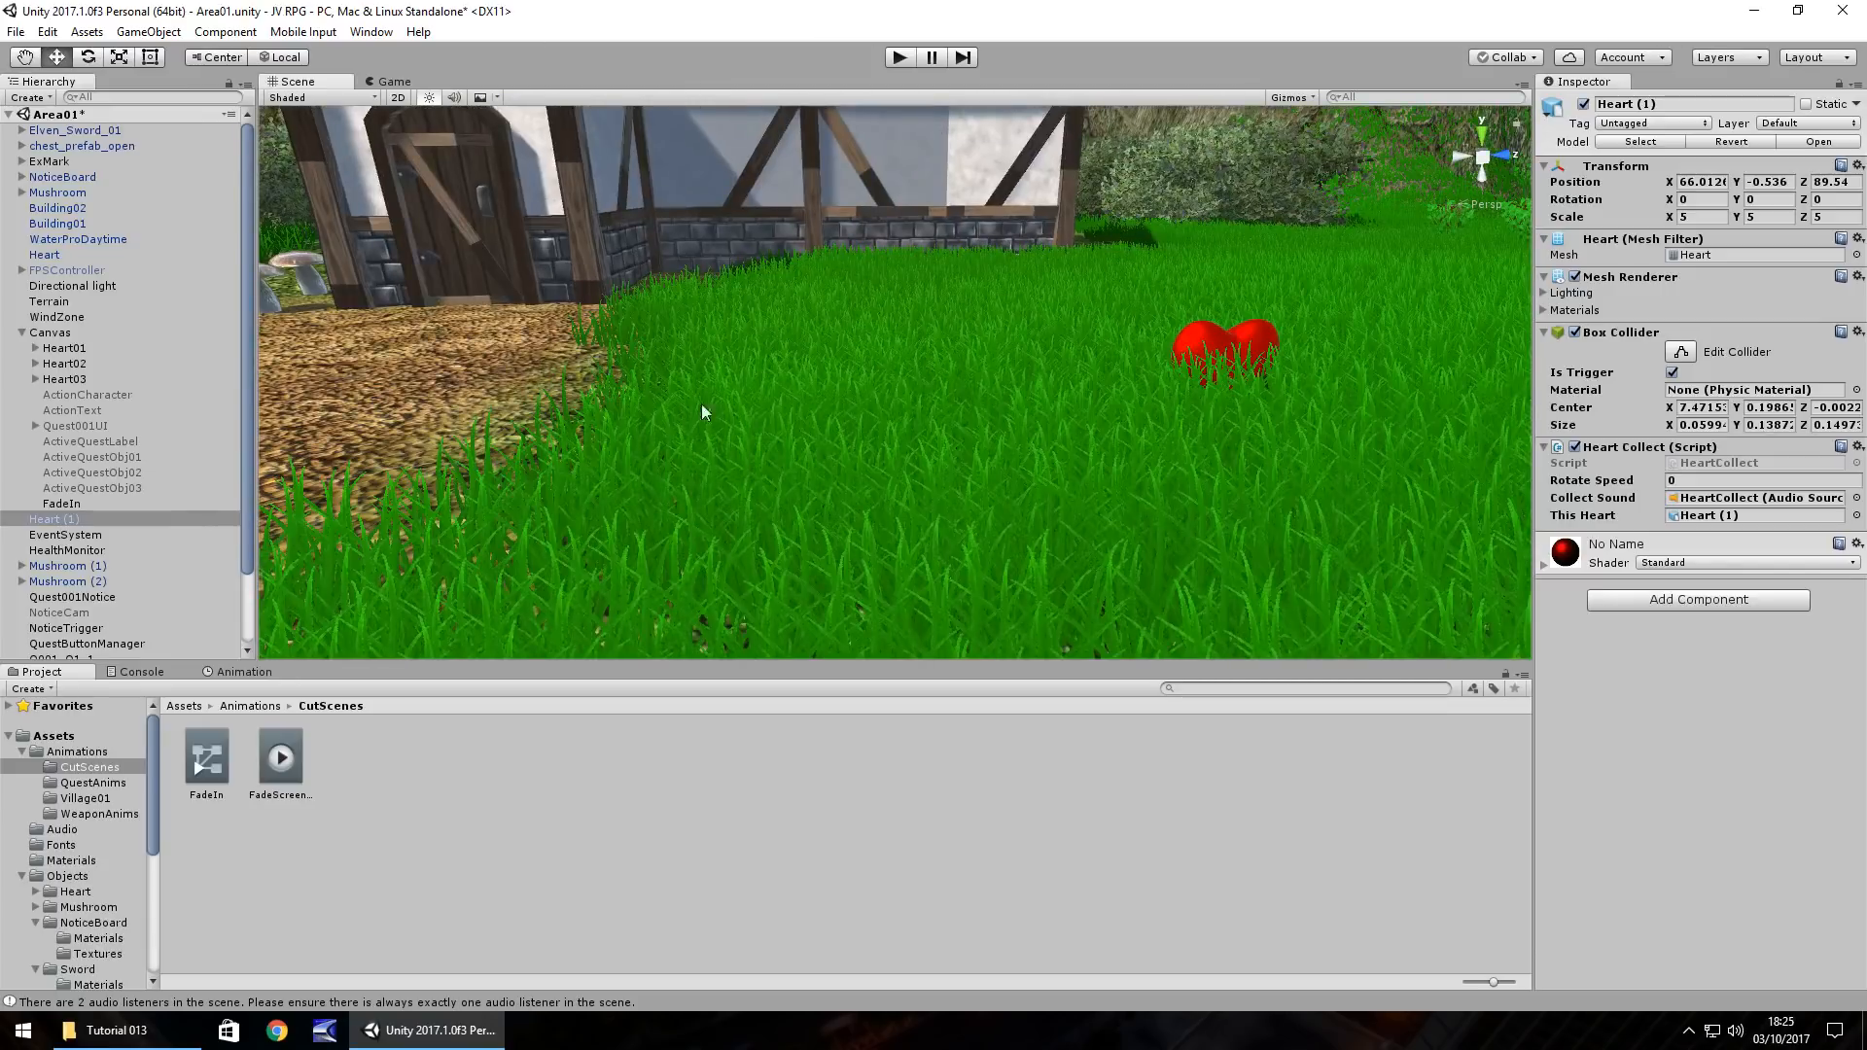
scroll(763, 335, "down", 5)
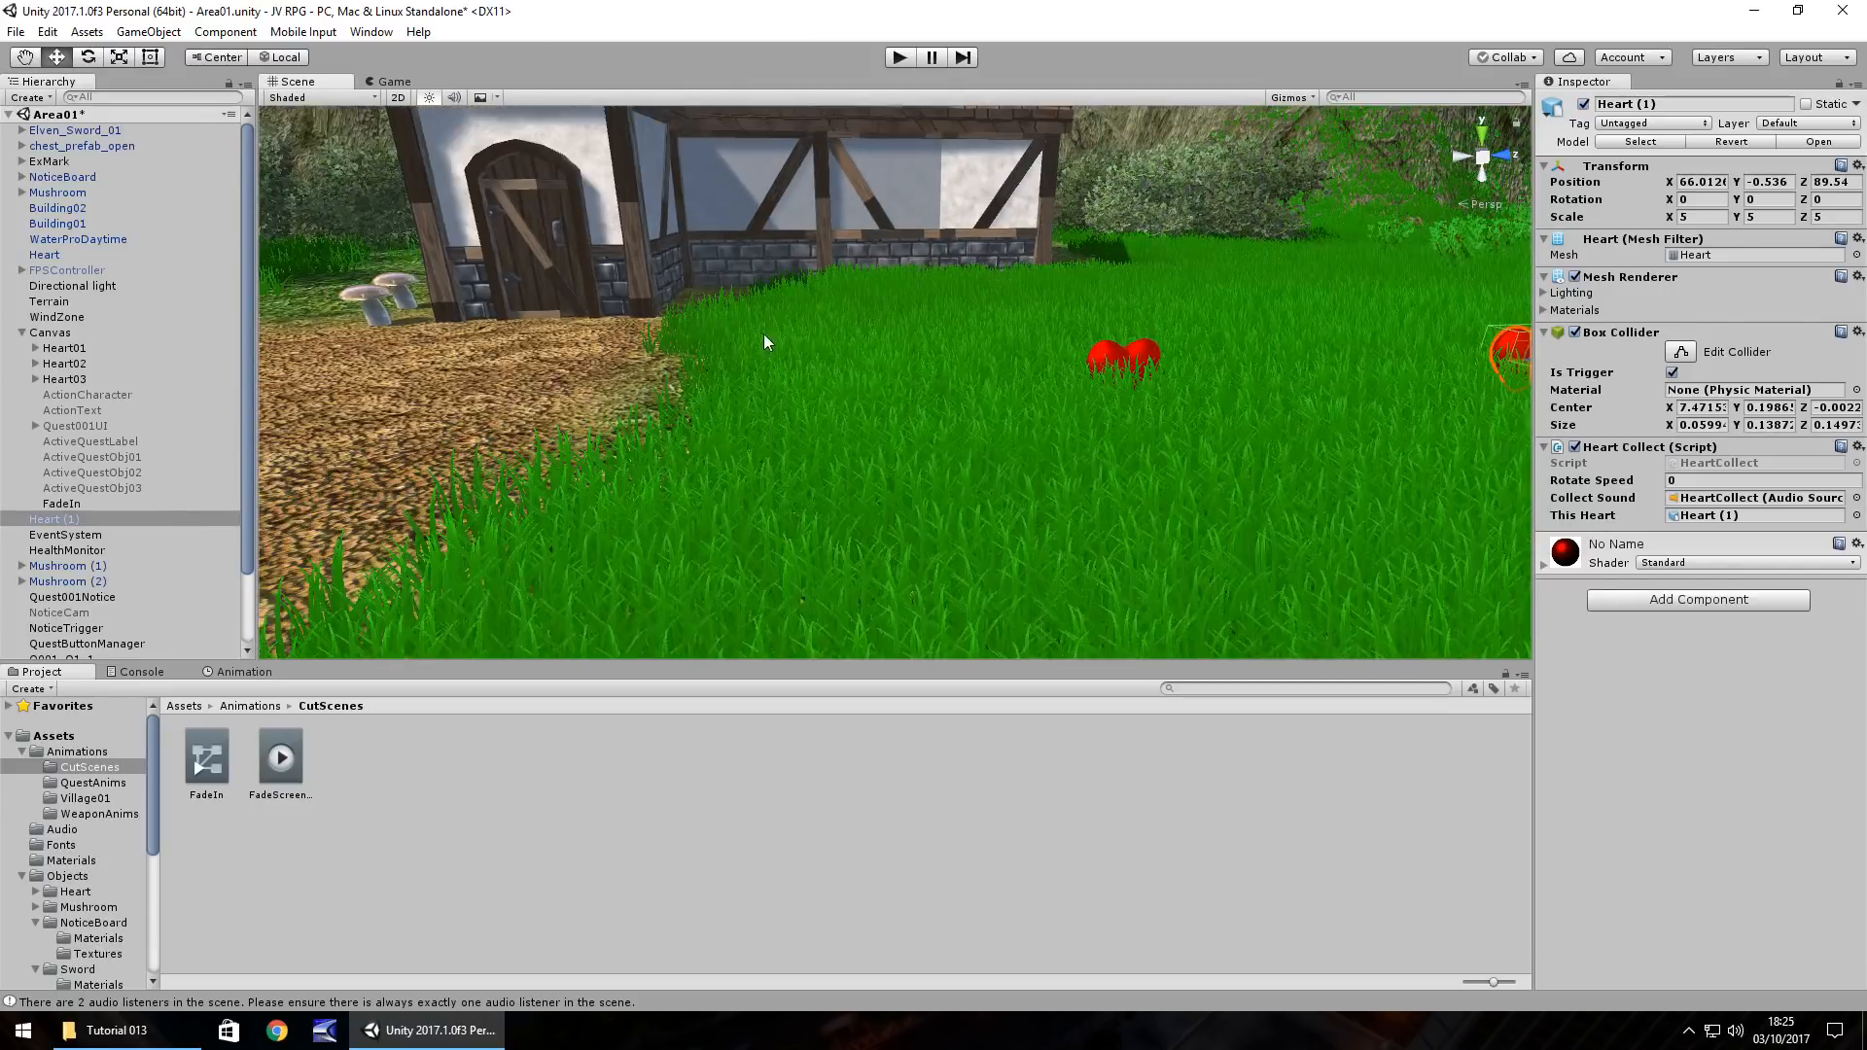
left_click(151, 33)
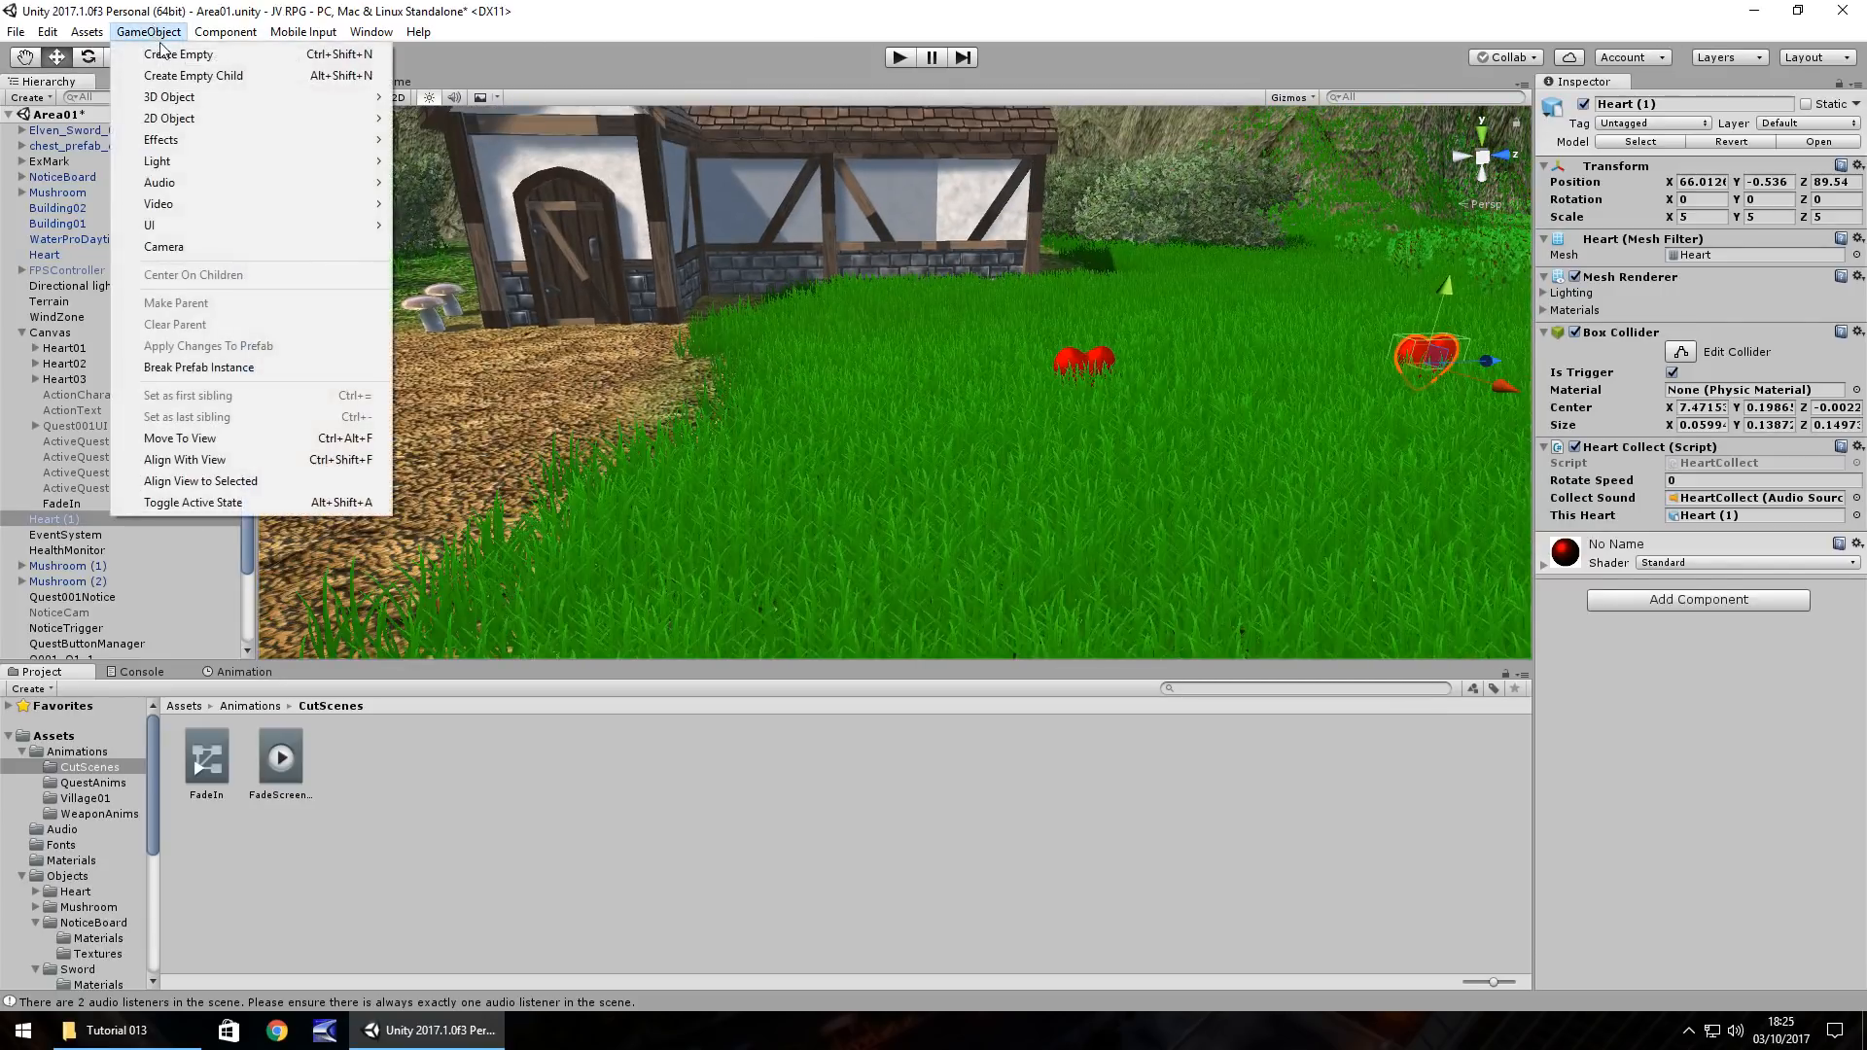
left_click(163, 246)
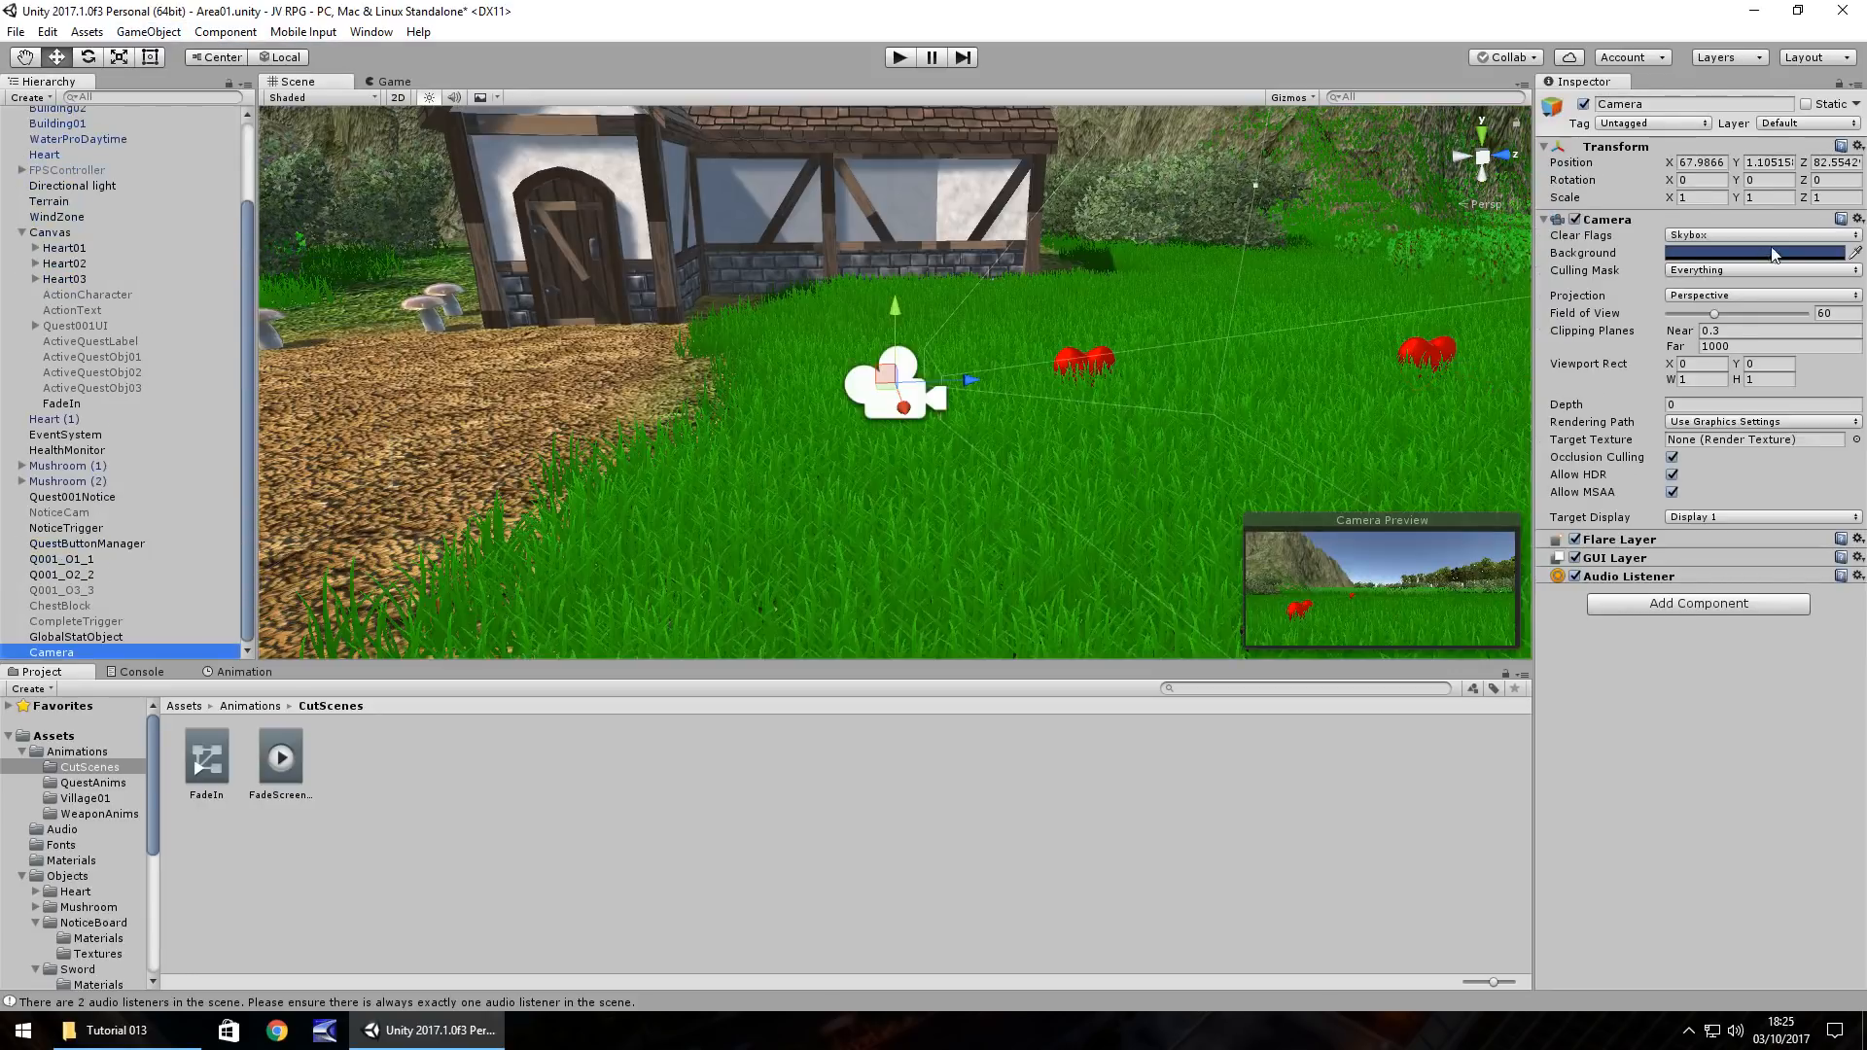
Step: Set the new camera's Y rotation to -90 and move it towards the cottage to about X 66.985
left_click(1749, 180)
type("90")
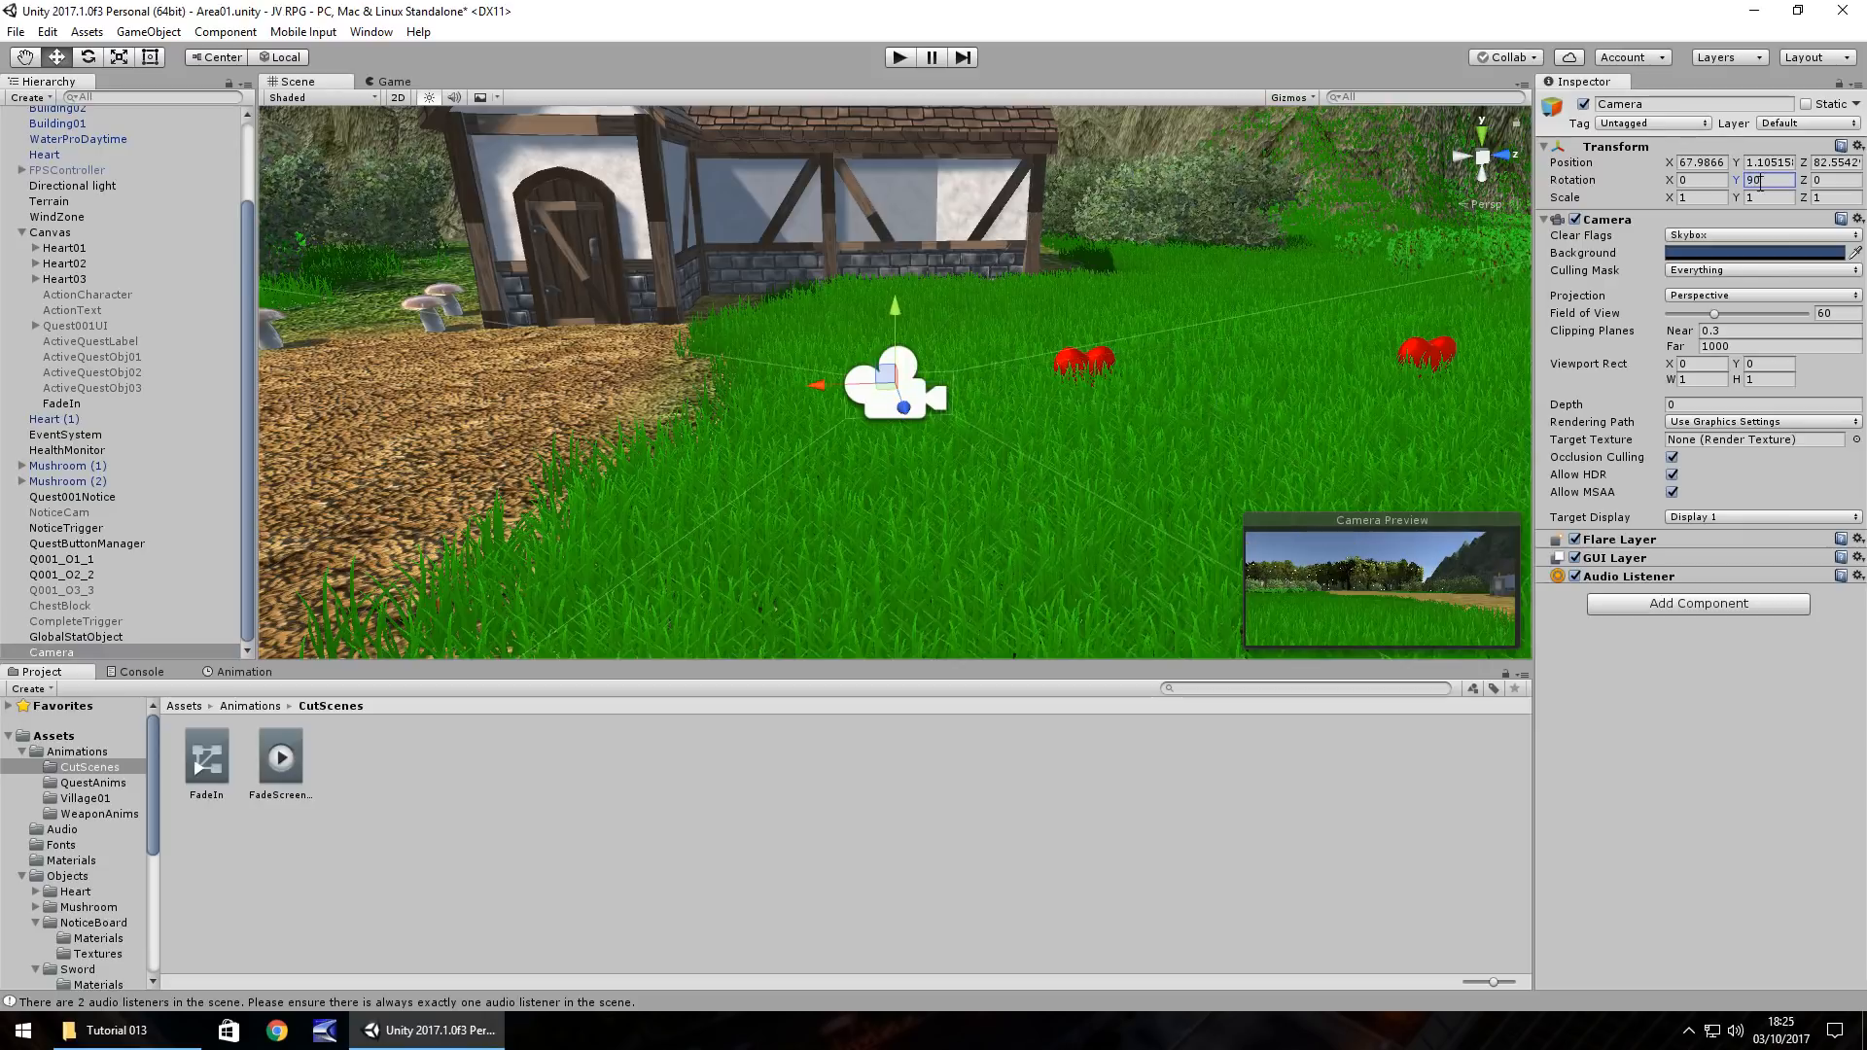
key("Return")
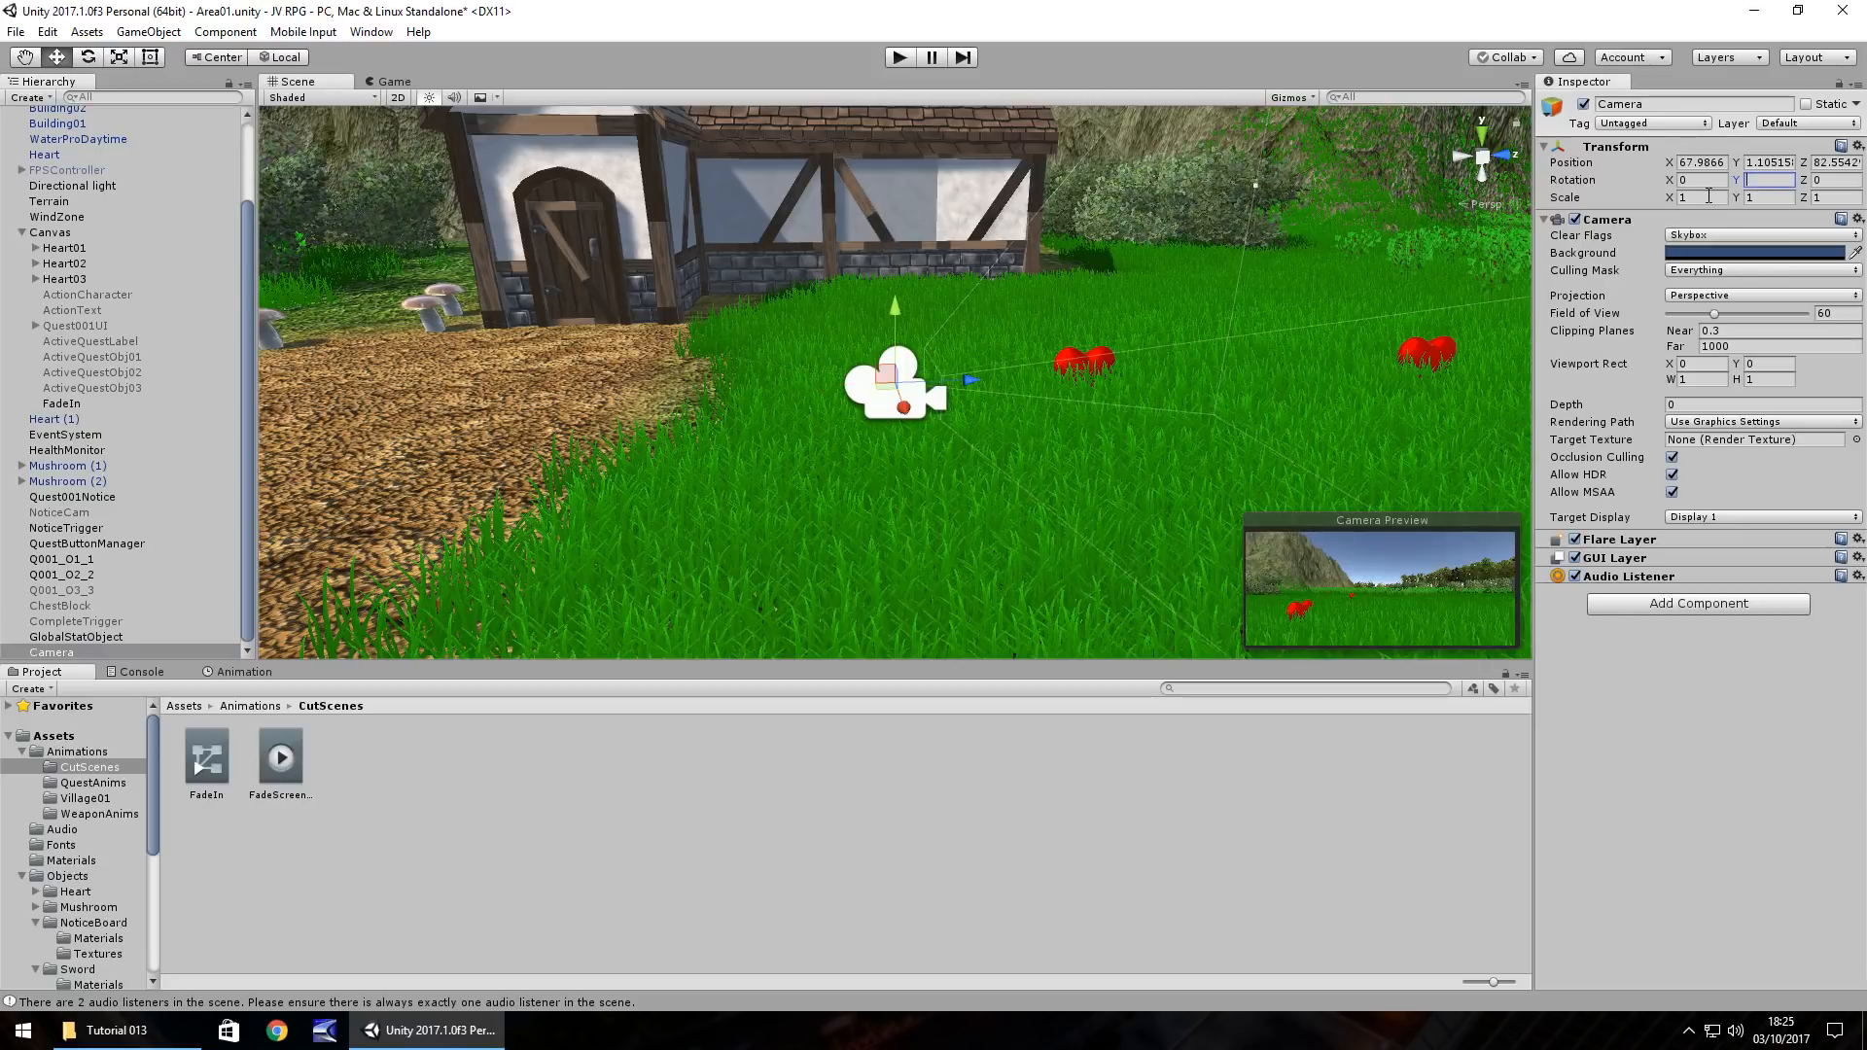
type("-90")
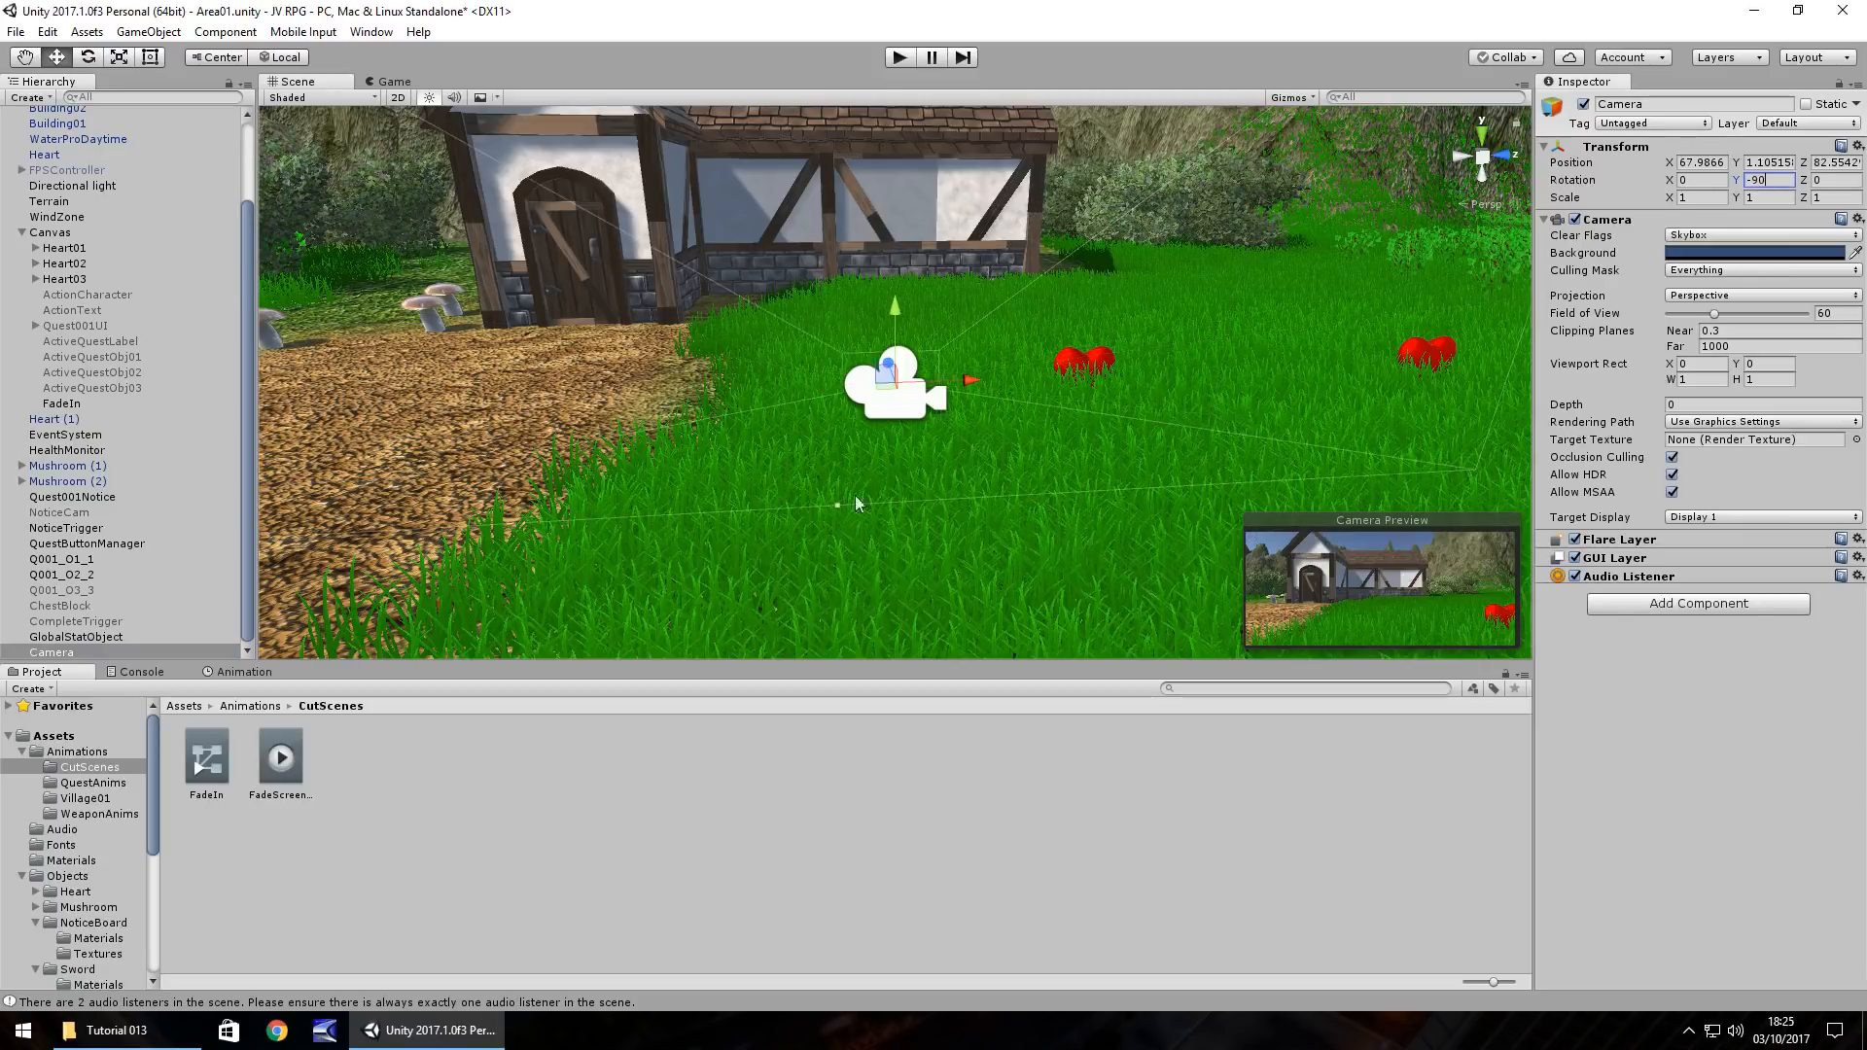
left_click_drag(889, 353, 863, 324)
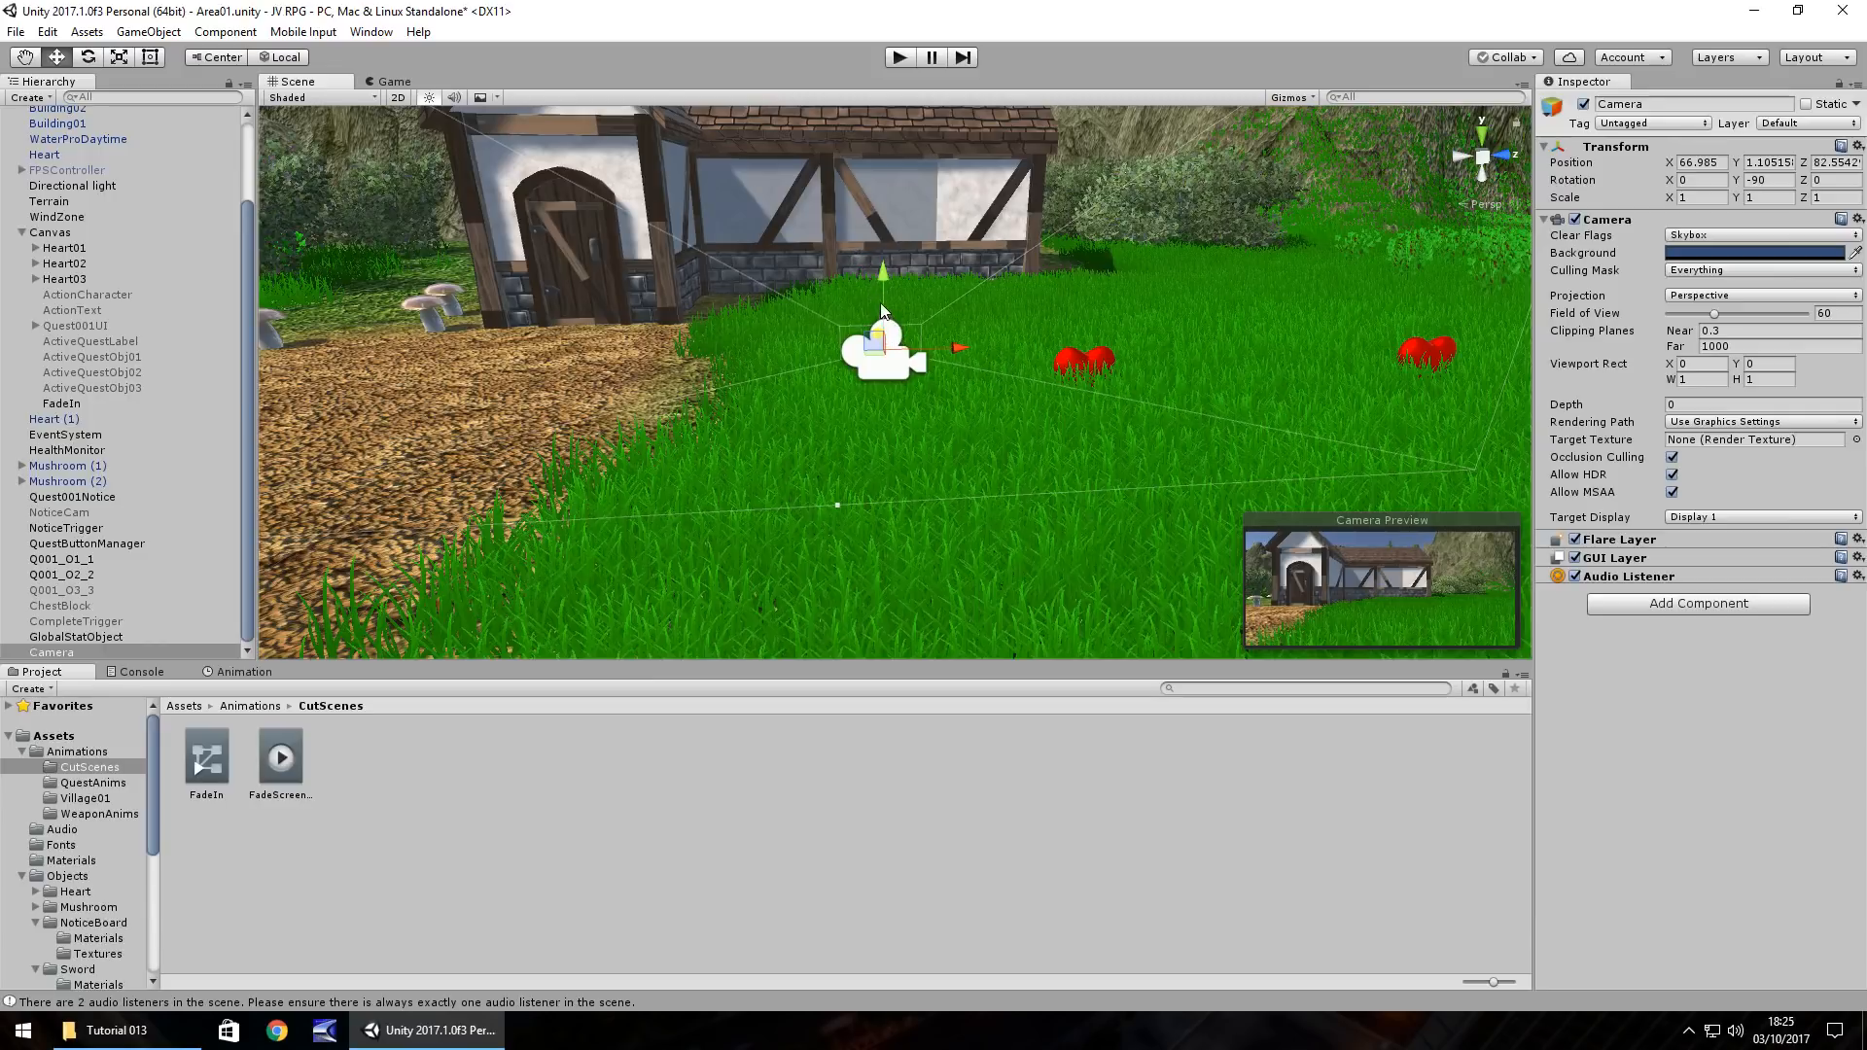
Step: Create an animation clip named Cam1Scene1 for the new camera in the CutScenes folder
left_click(244, 672)
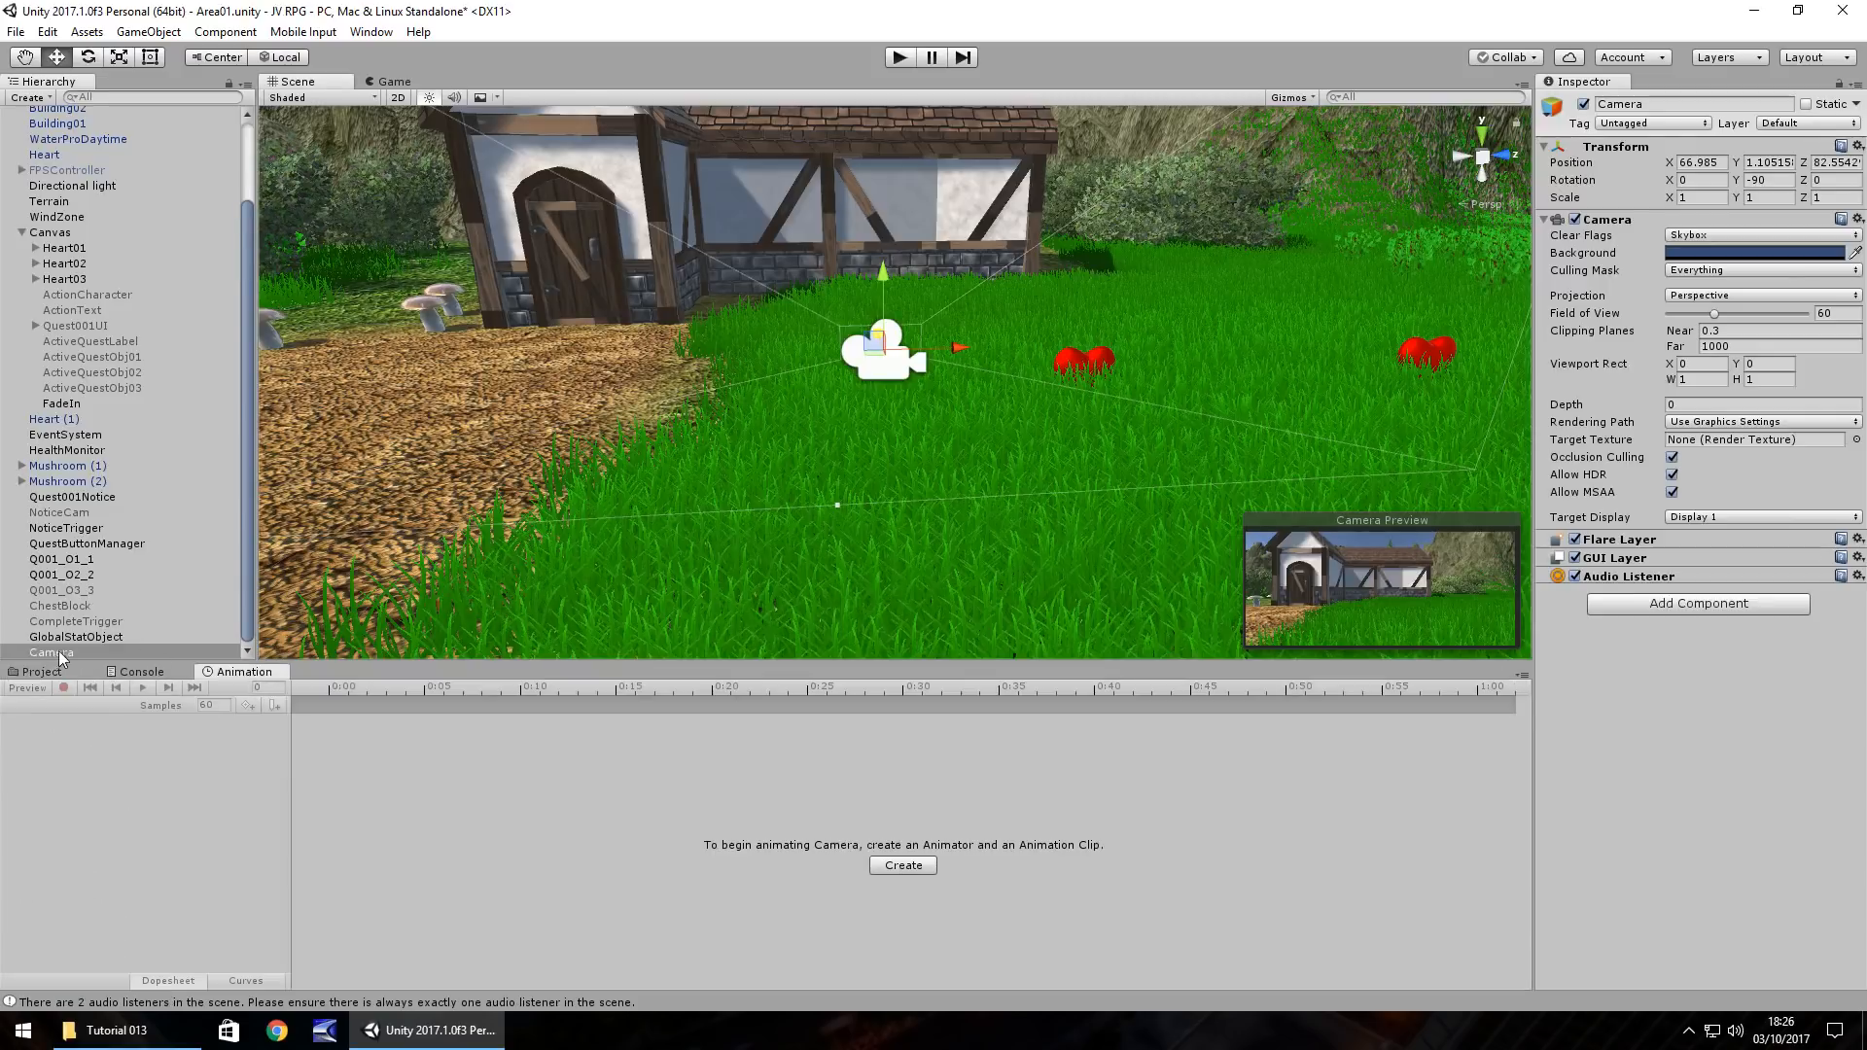
left_click(903, 866)
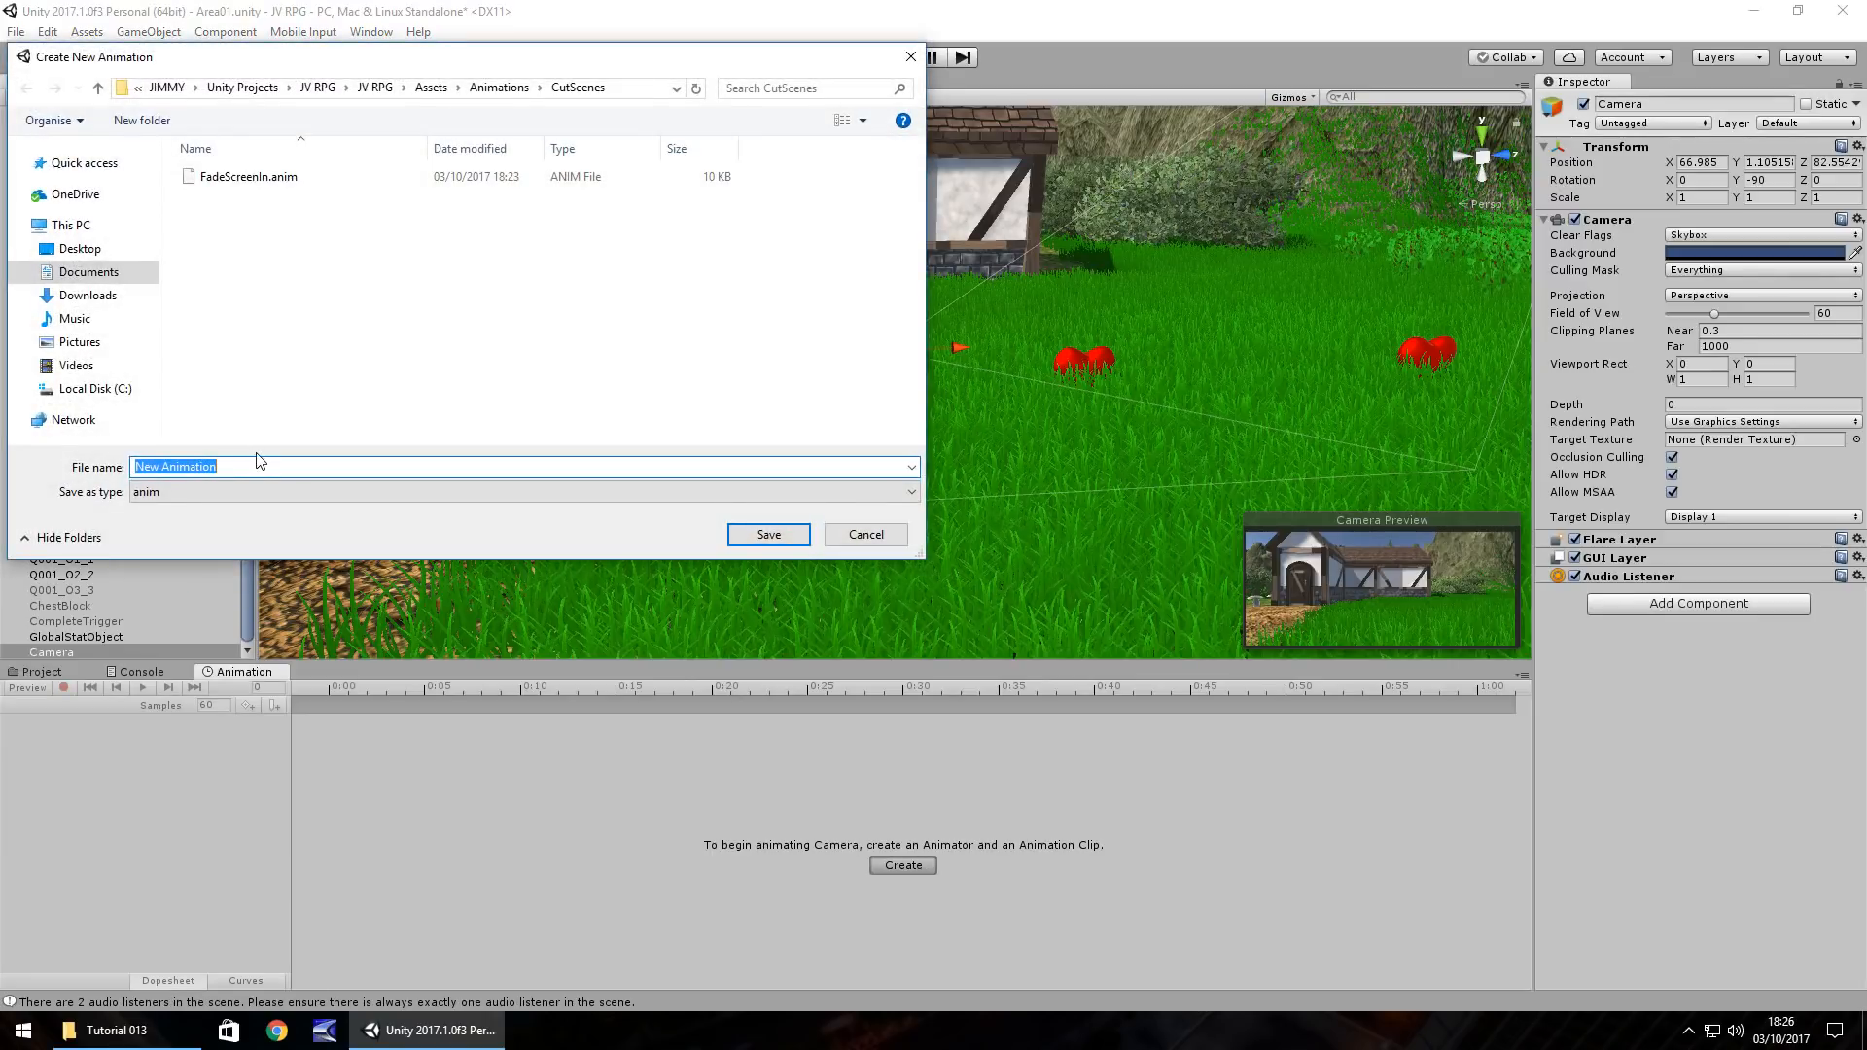
type("Cam1Scene1")
left_click(768, 535)
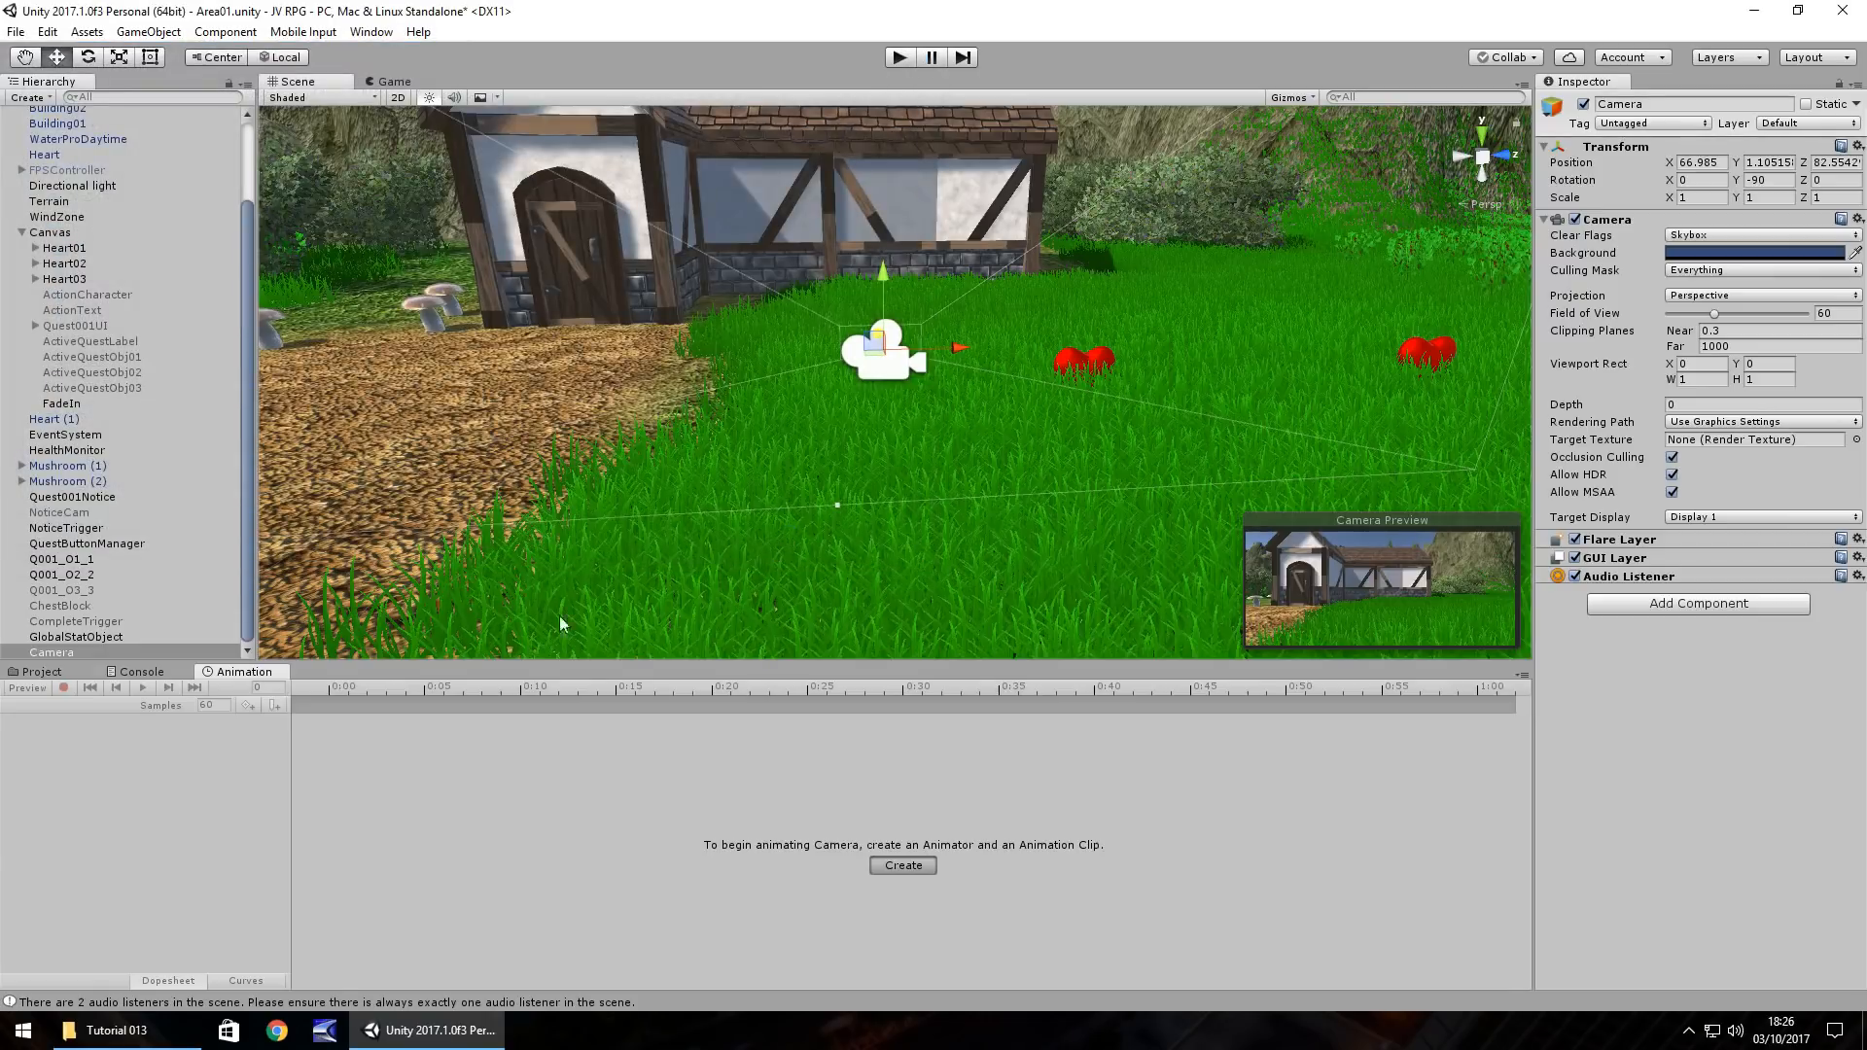
Step: Record keyframes for the Cam1Scene1 clip and set the camera's Z position to 82.79 at frame 0
left_click(64, 688)
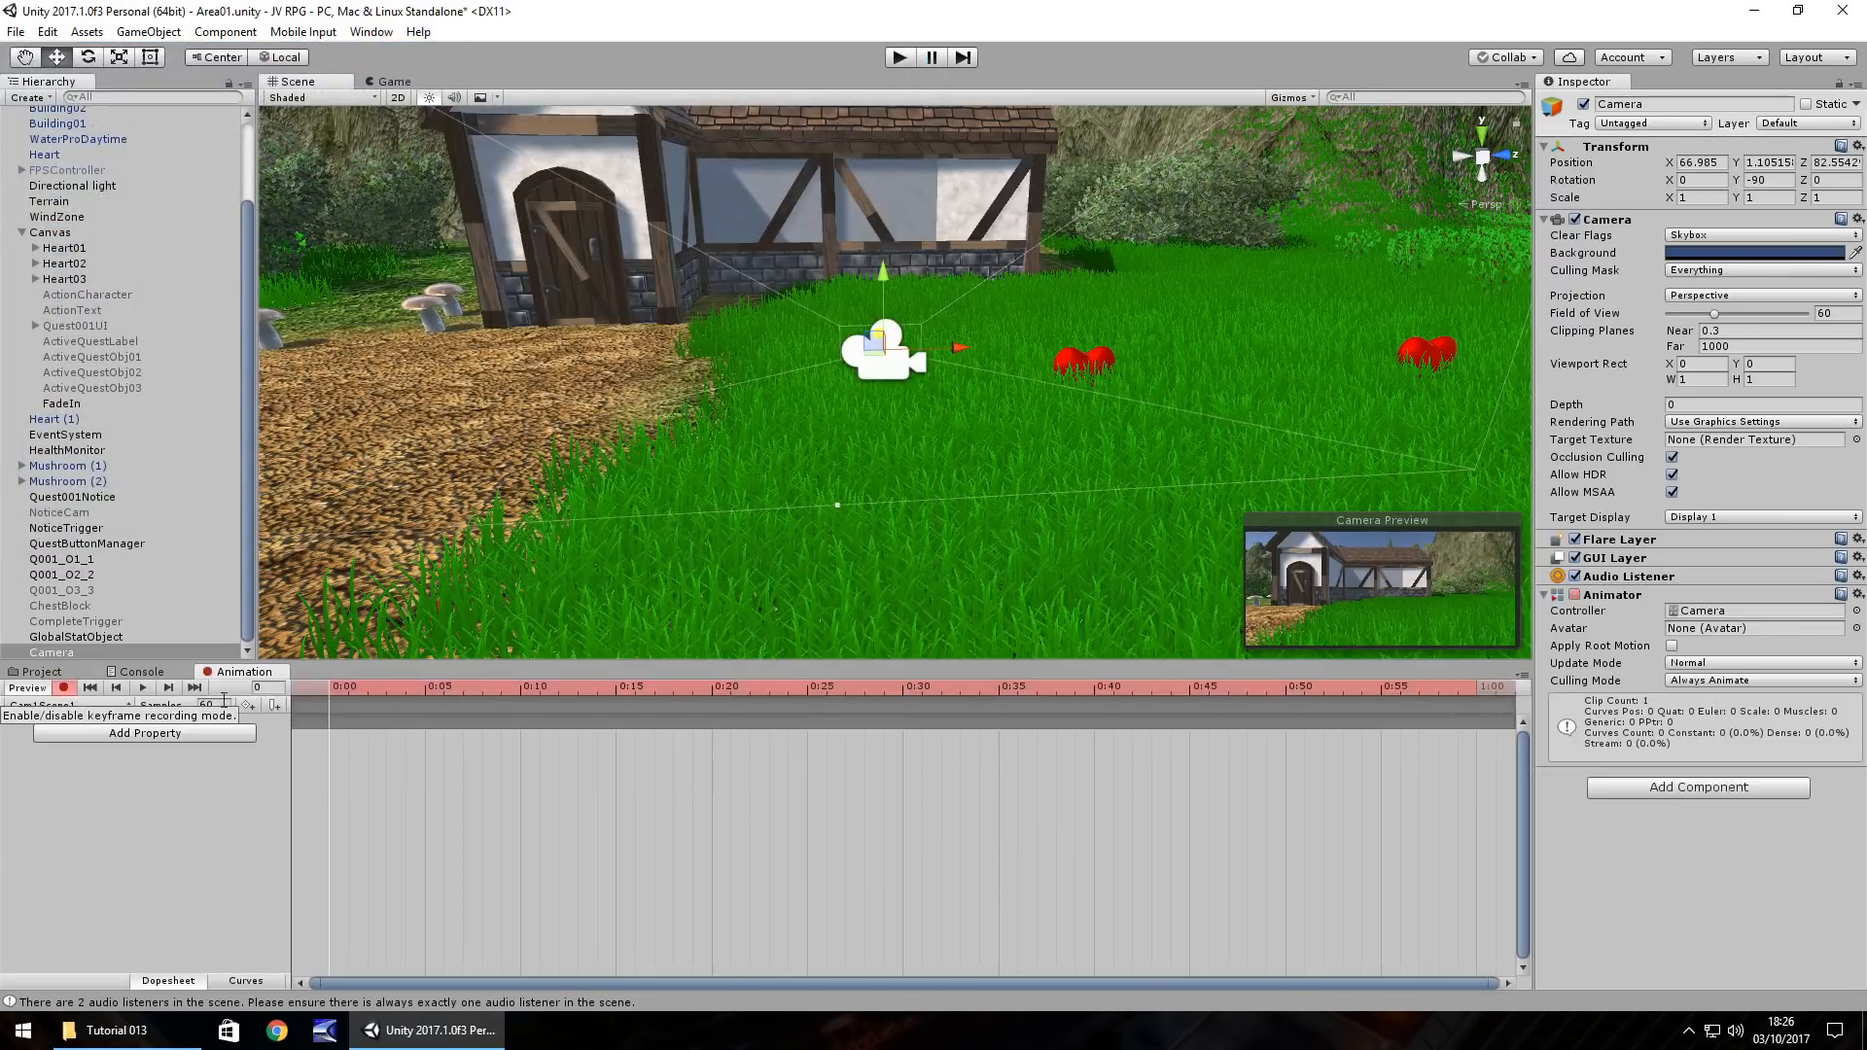
left_click(269, 688)
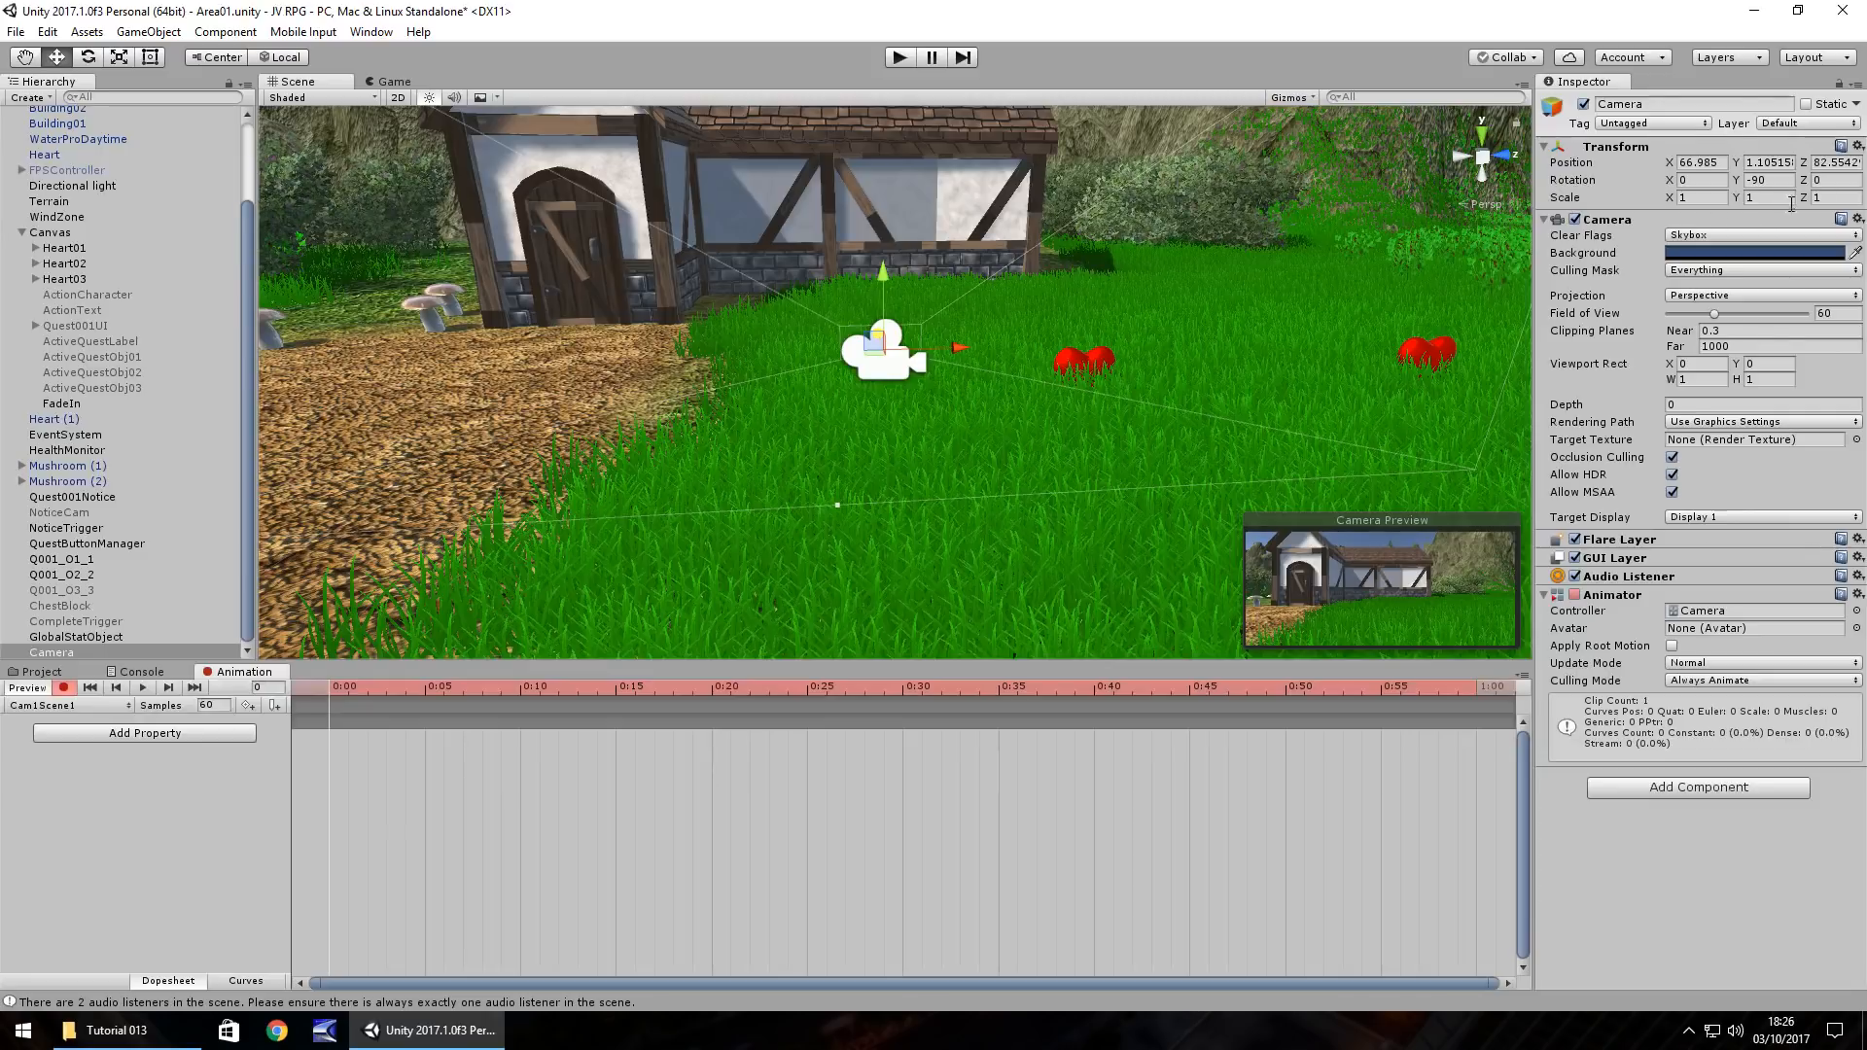
left_click(1843, 164)
type("82.79")
key("Return")
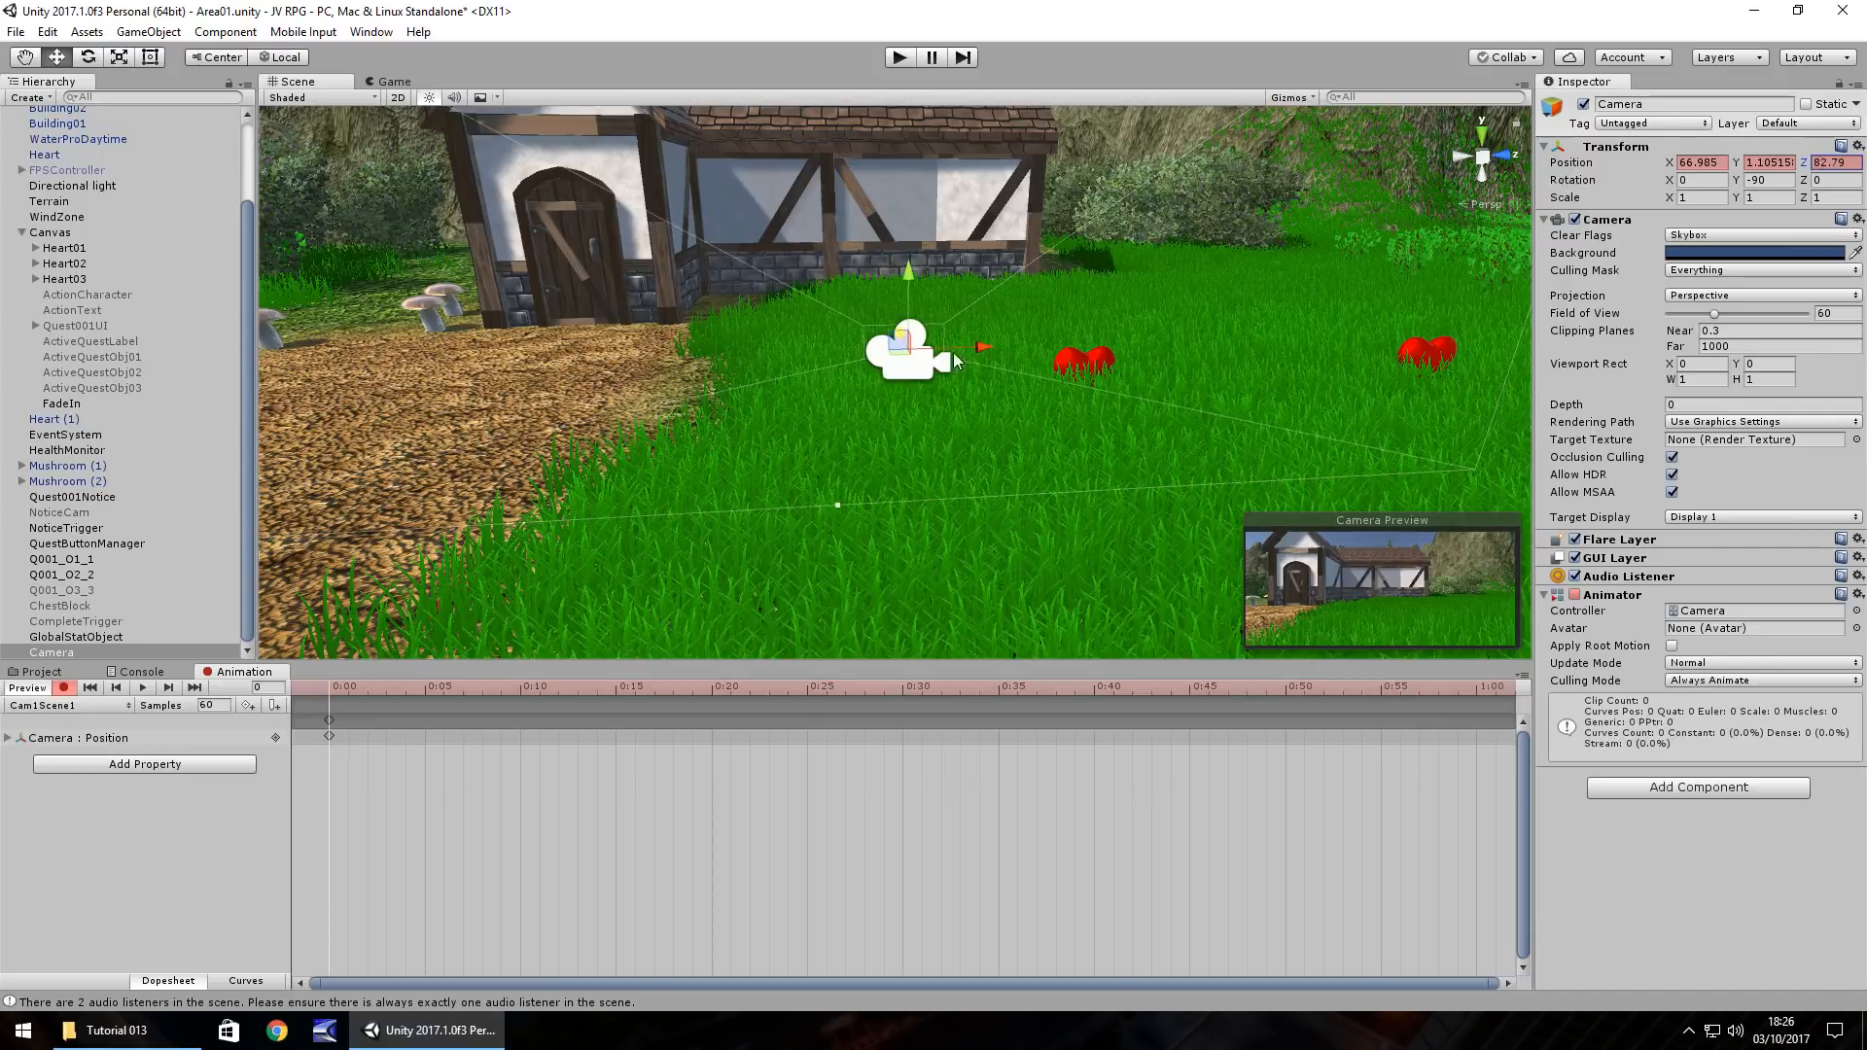
Step: Move the camera away from the cottage to X 67.28 for the starting keyframe
right_click_drag(873, 429, 971, 450)
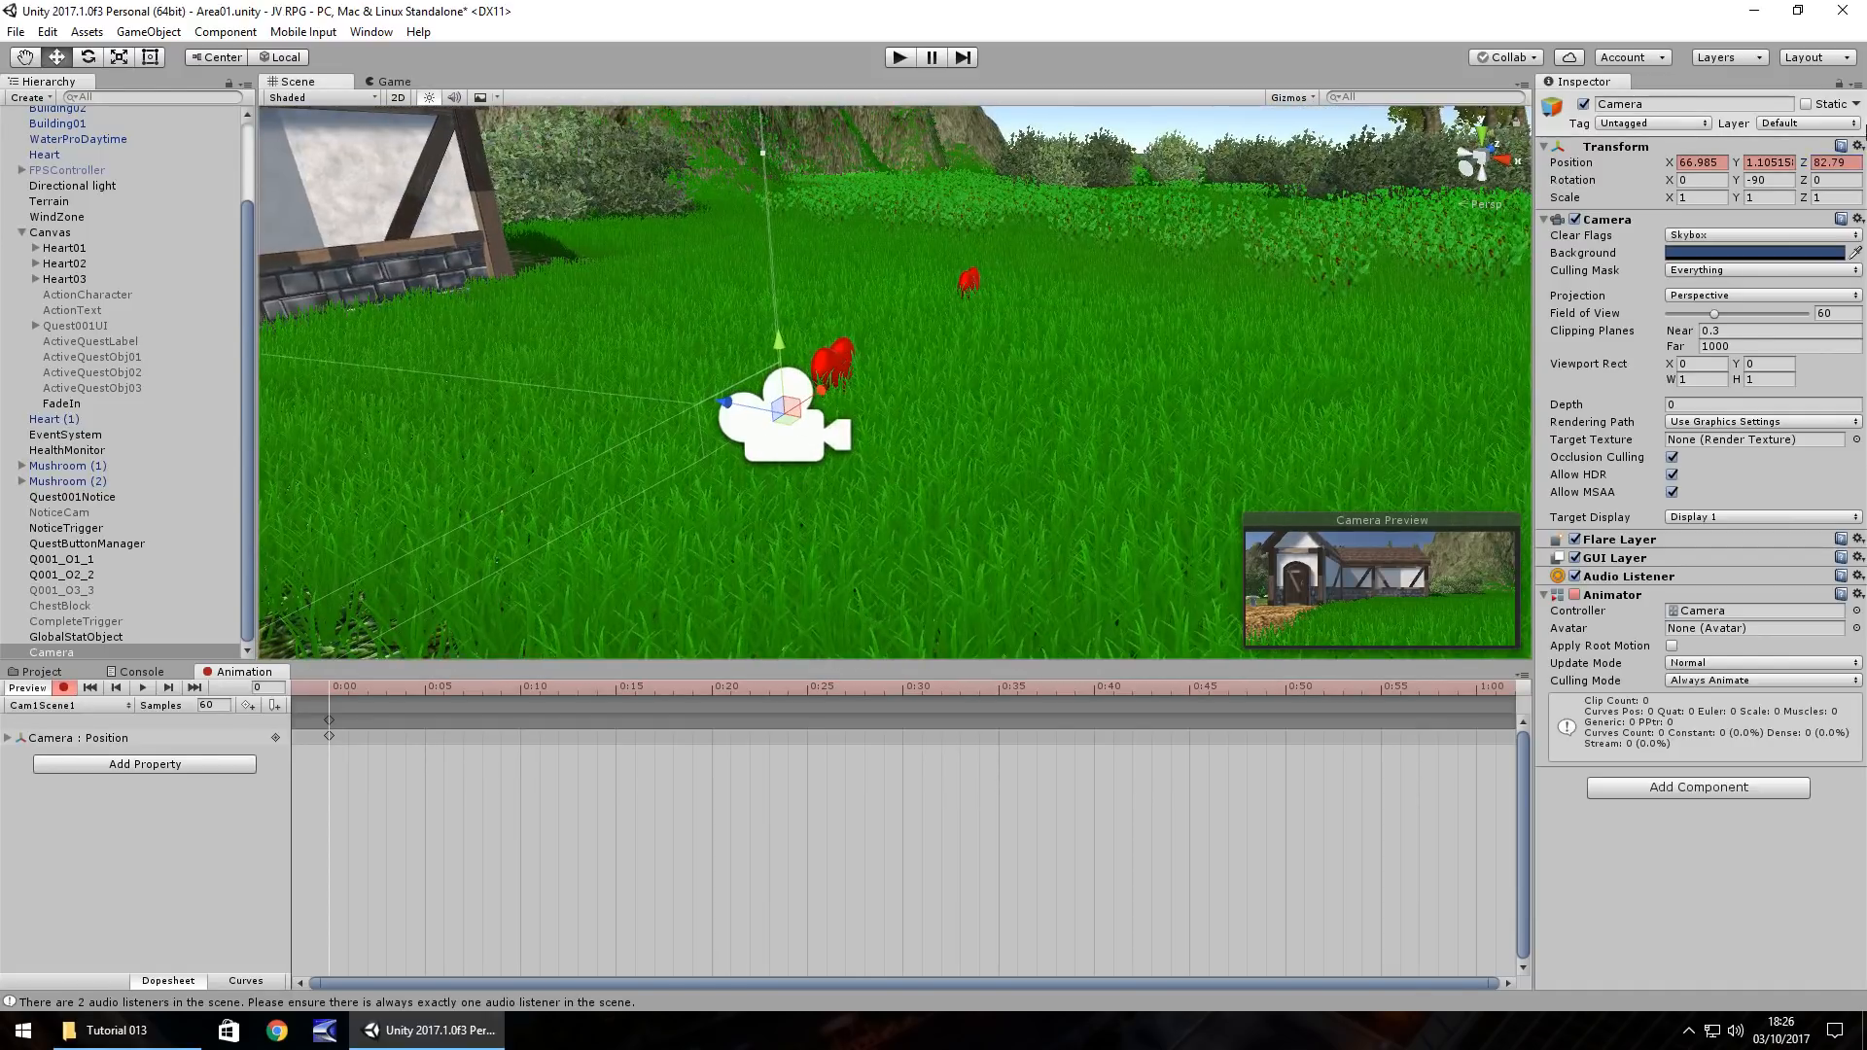
type("4")
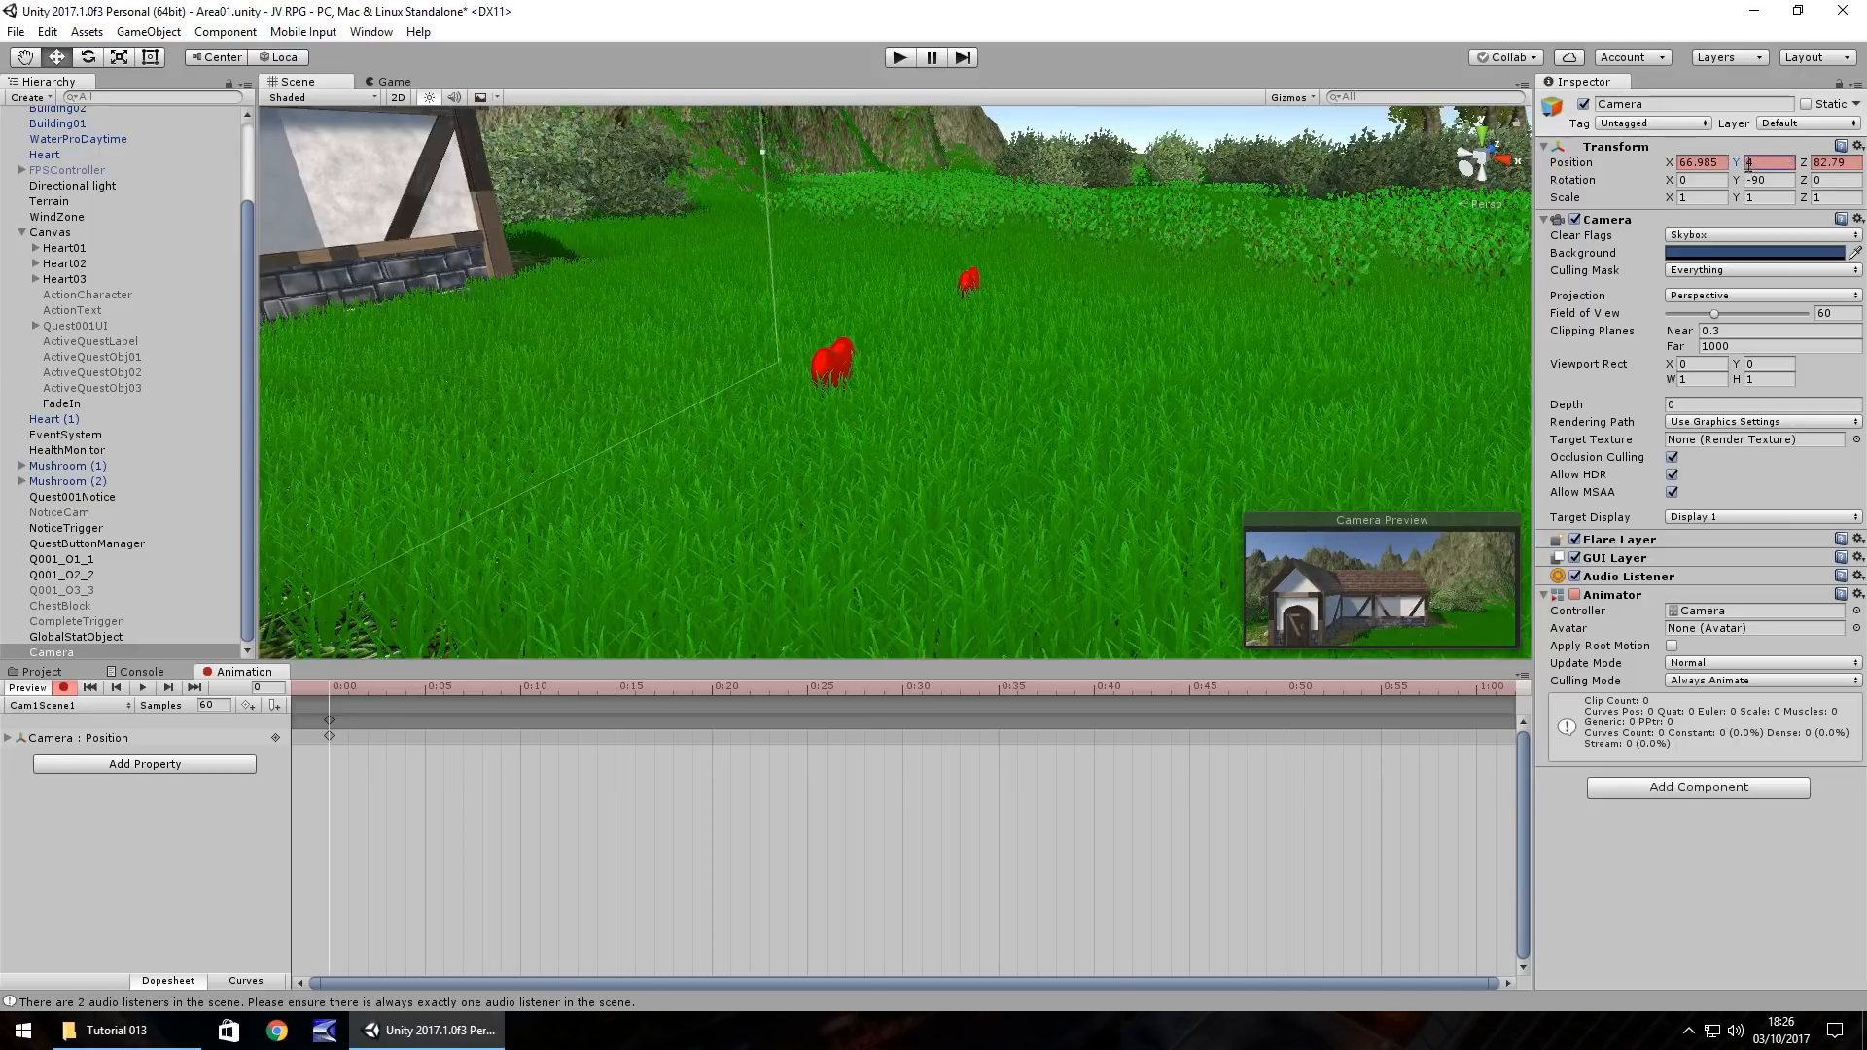
key("Escape")
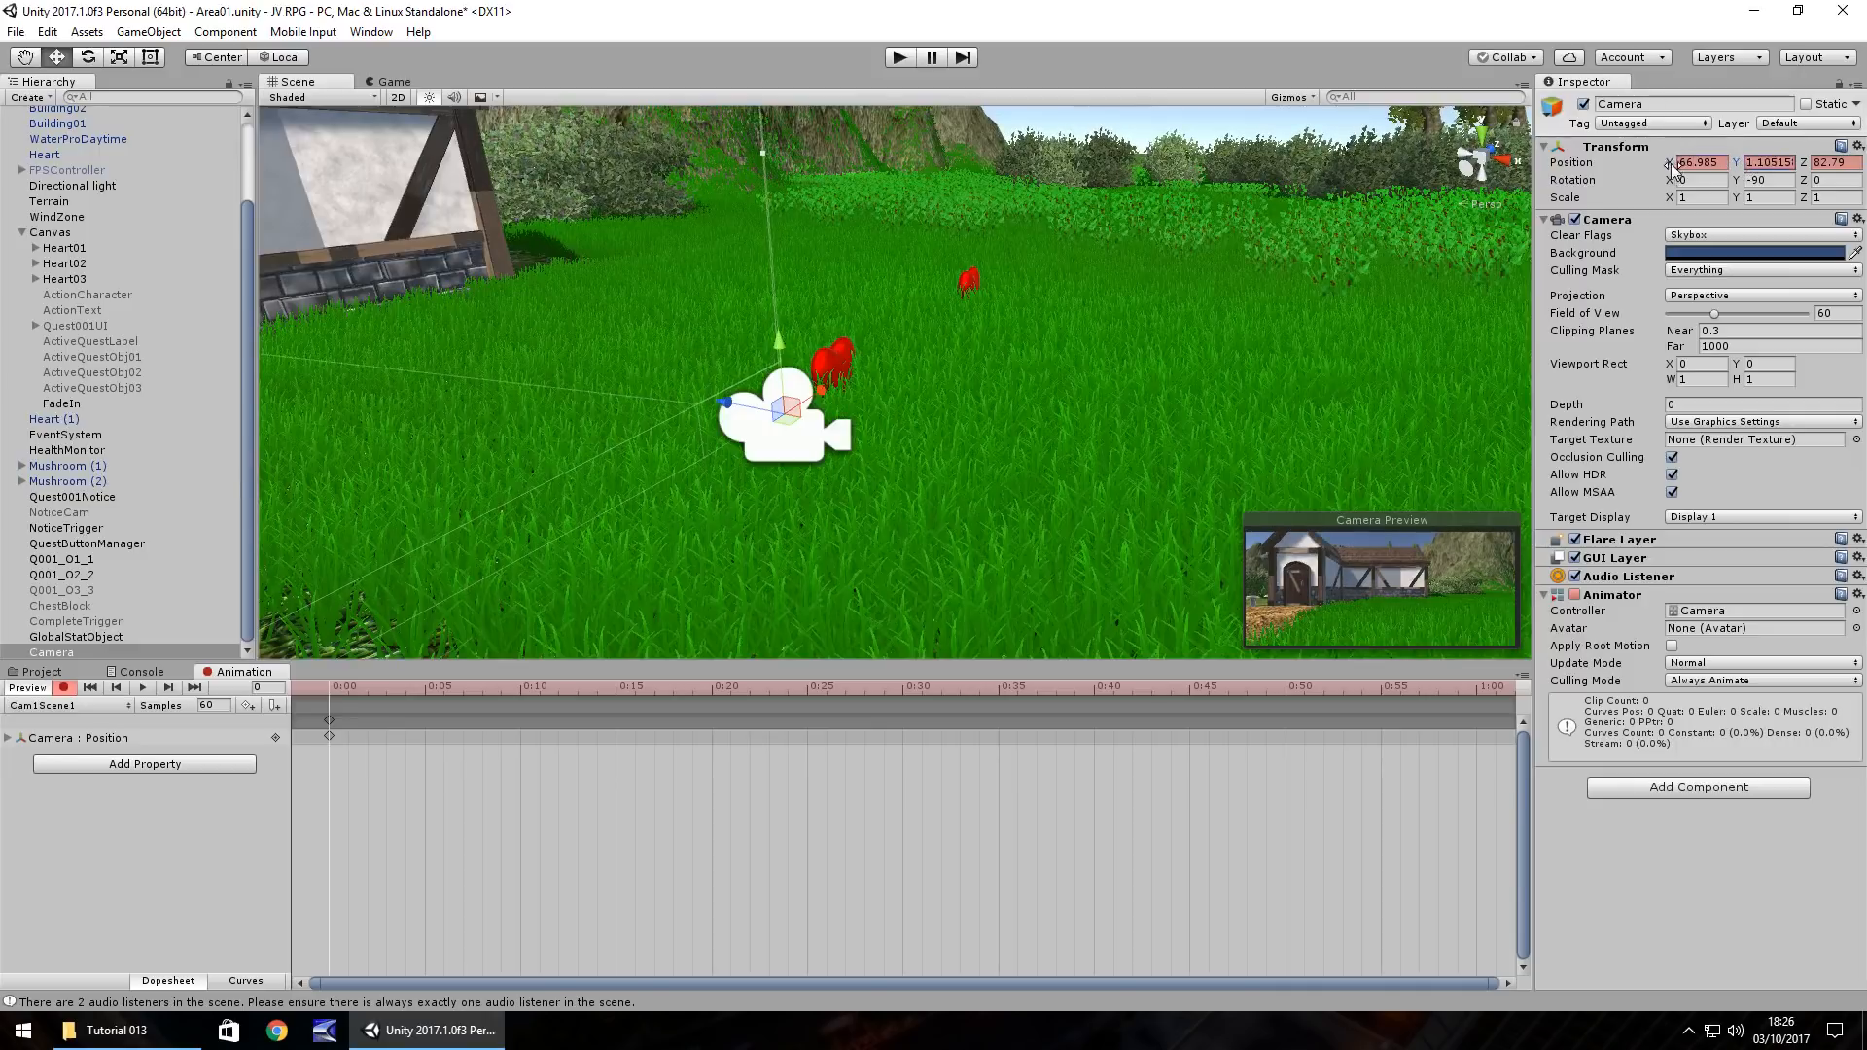
left_click_drag(1669, 163, 1680, 199)
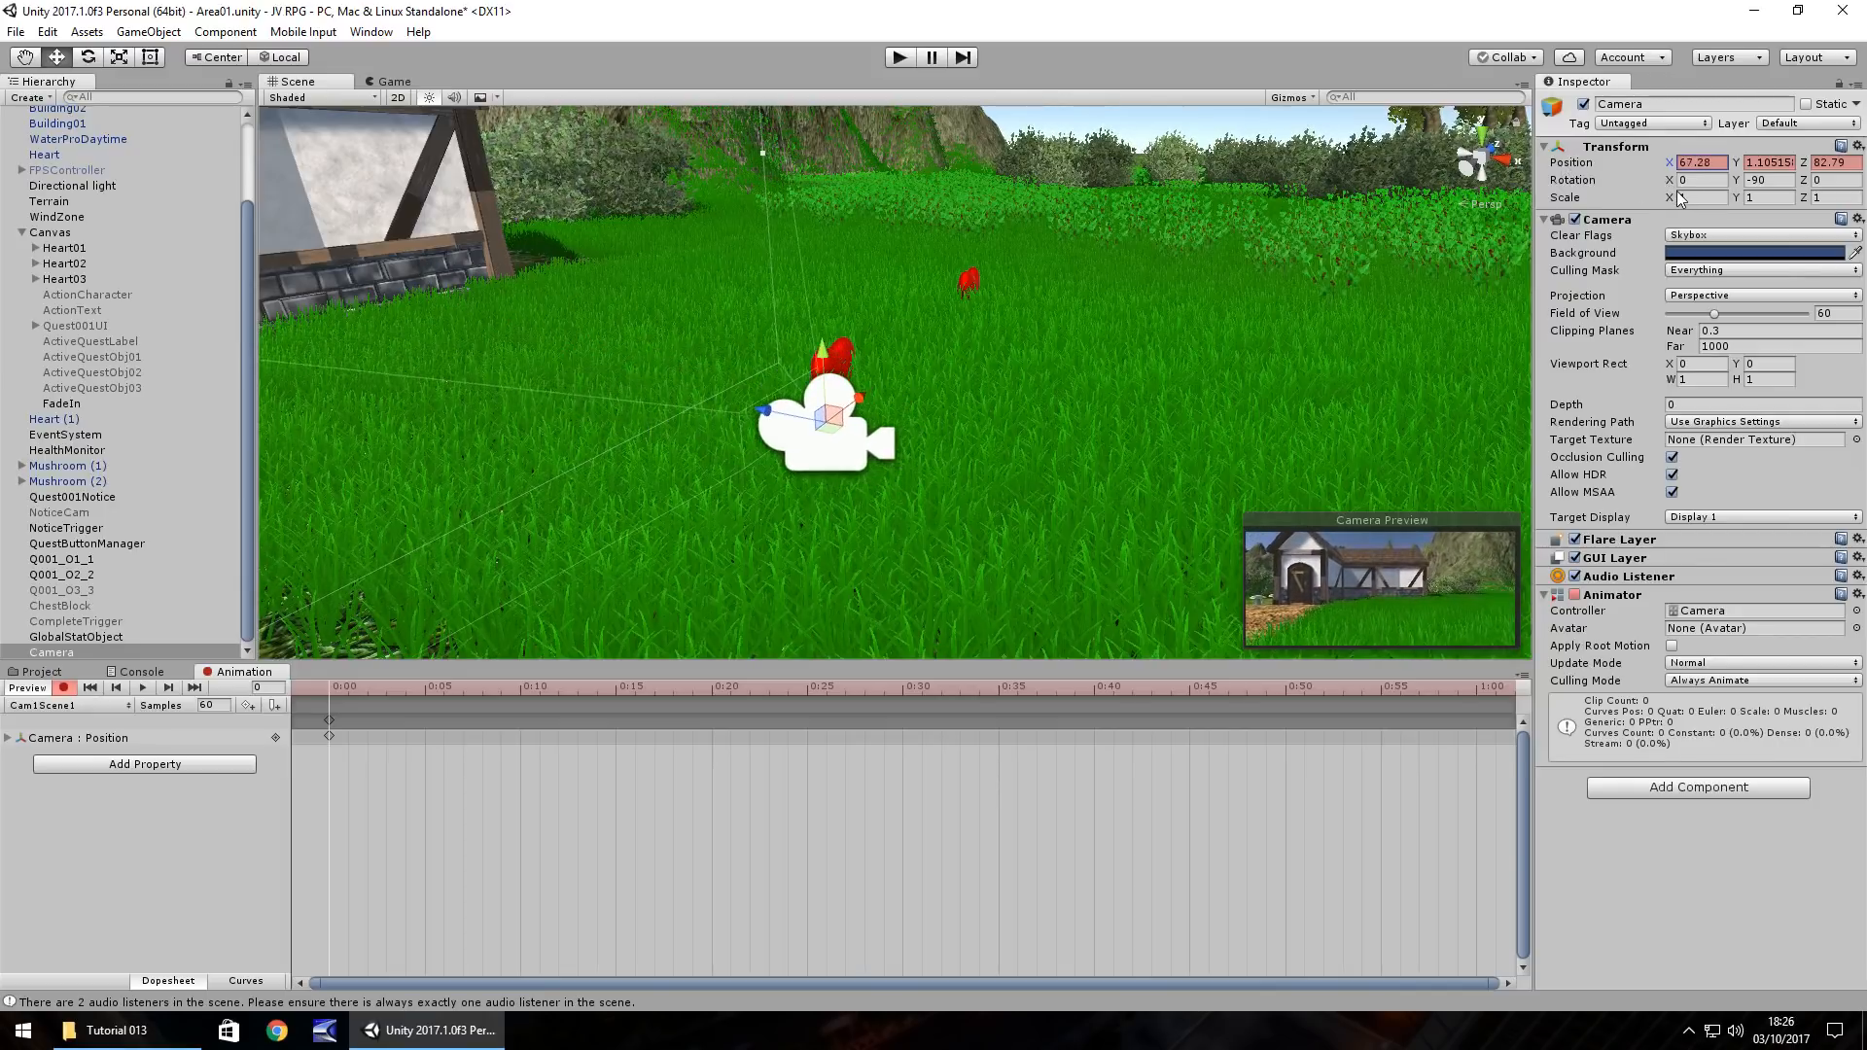
left_click(1721, 161)
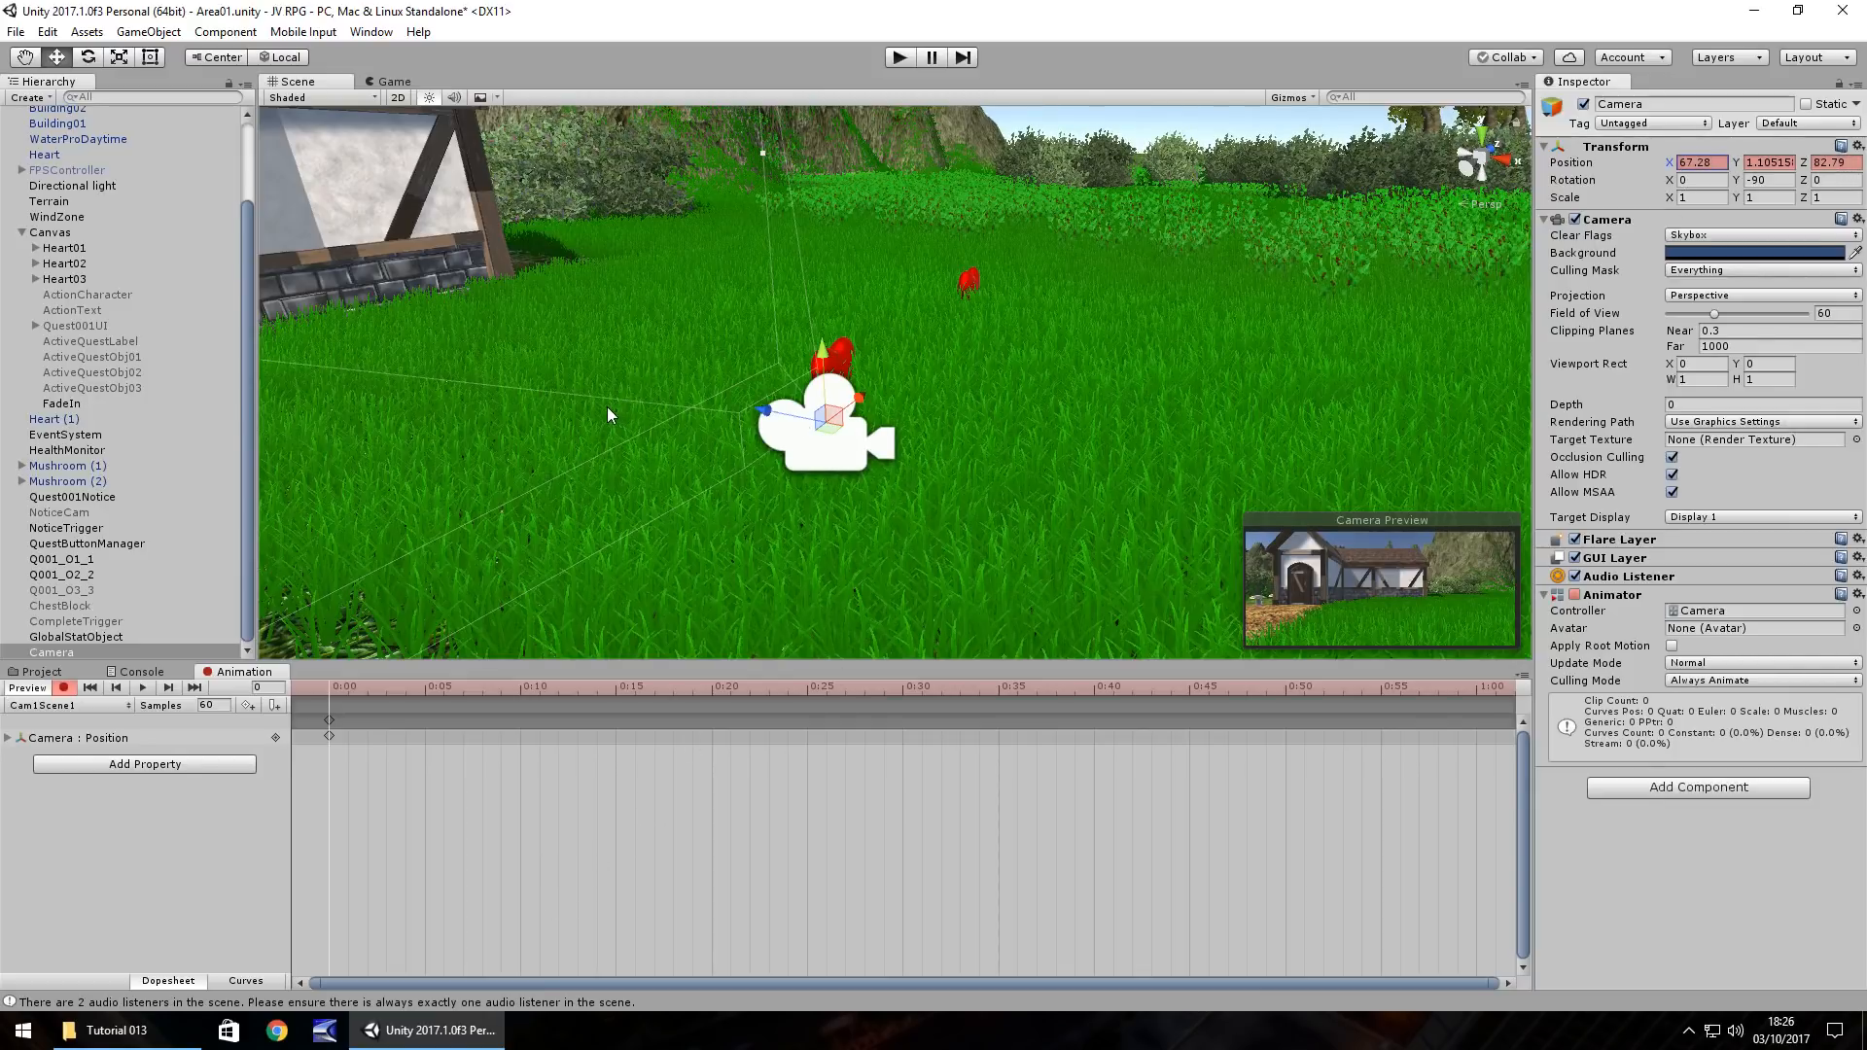
Step: Keyframe the camera at frame 300, moved forward to about X 65.239, and end the keyframe recording
left_click(268, 688)
type("300")
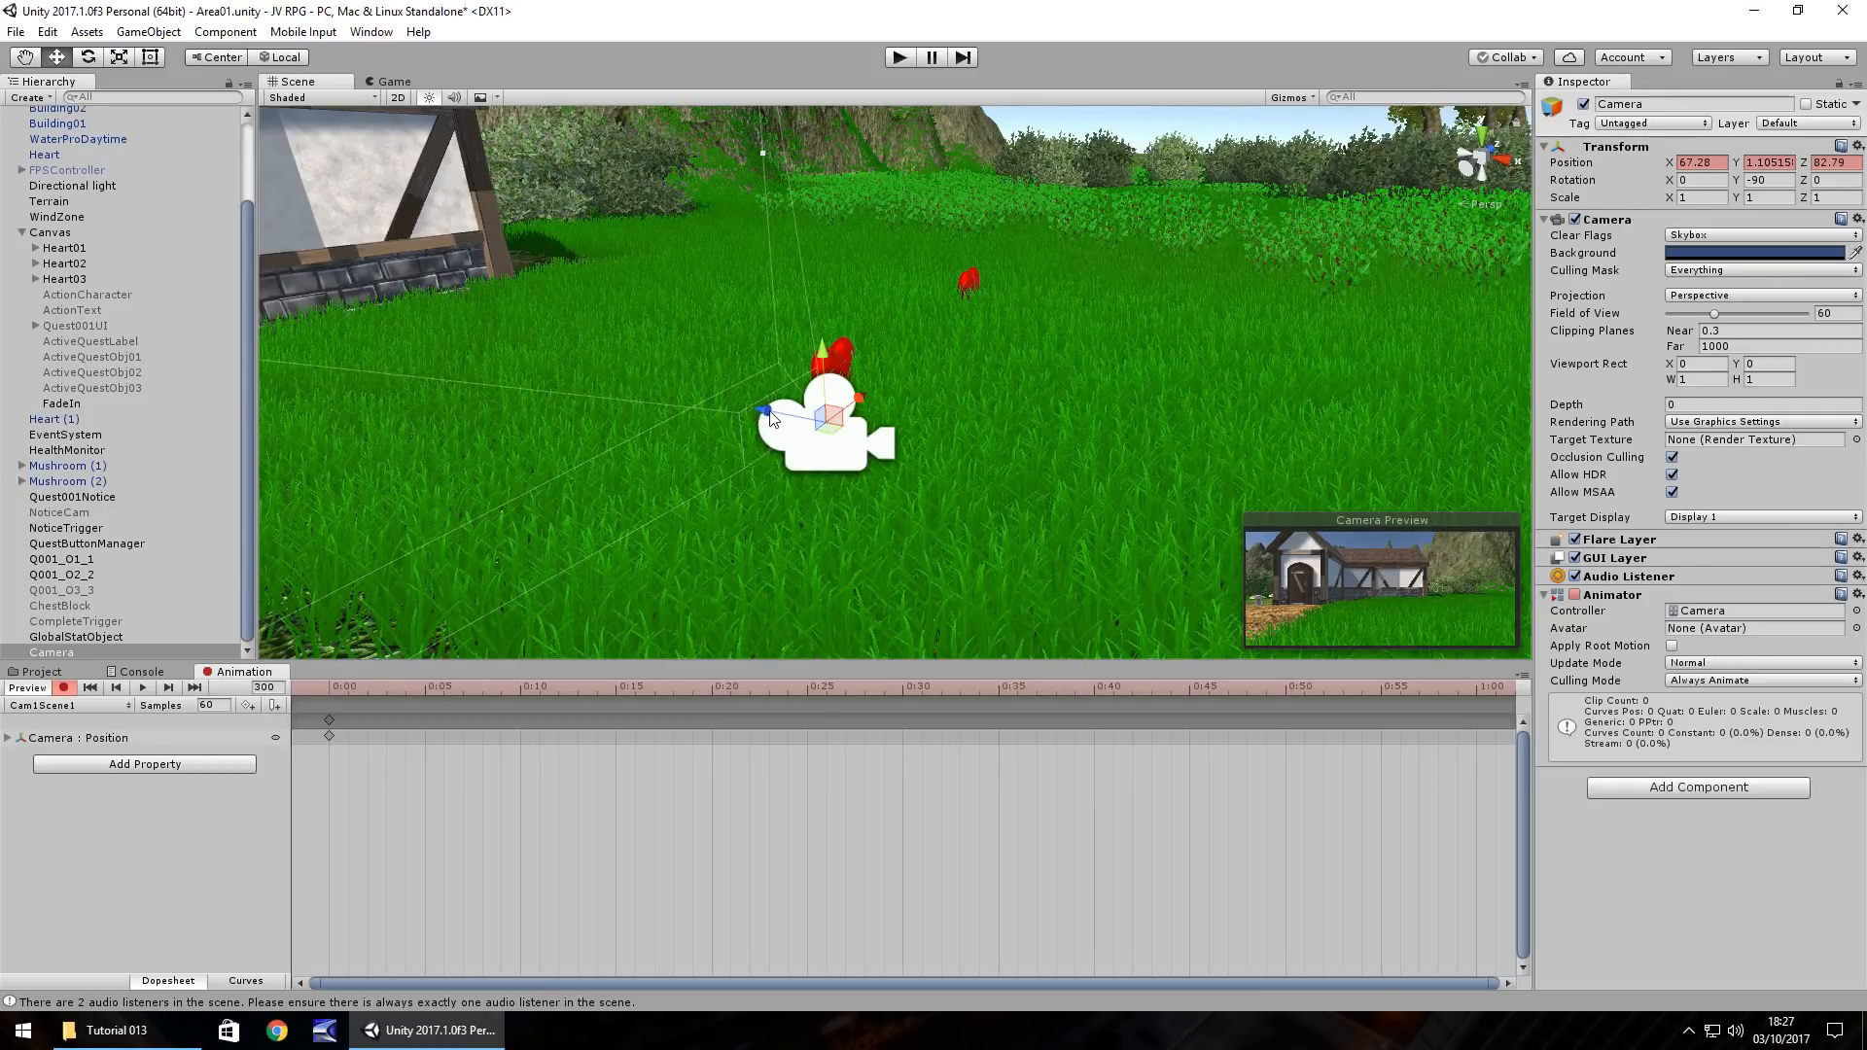
left_click_drag(768, 418, 499, 387)
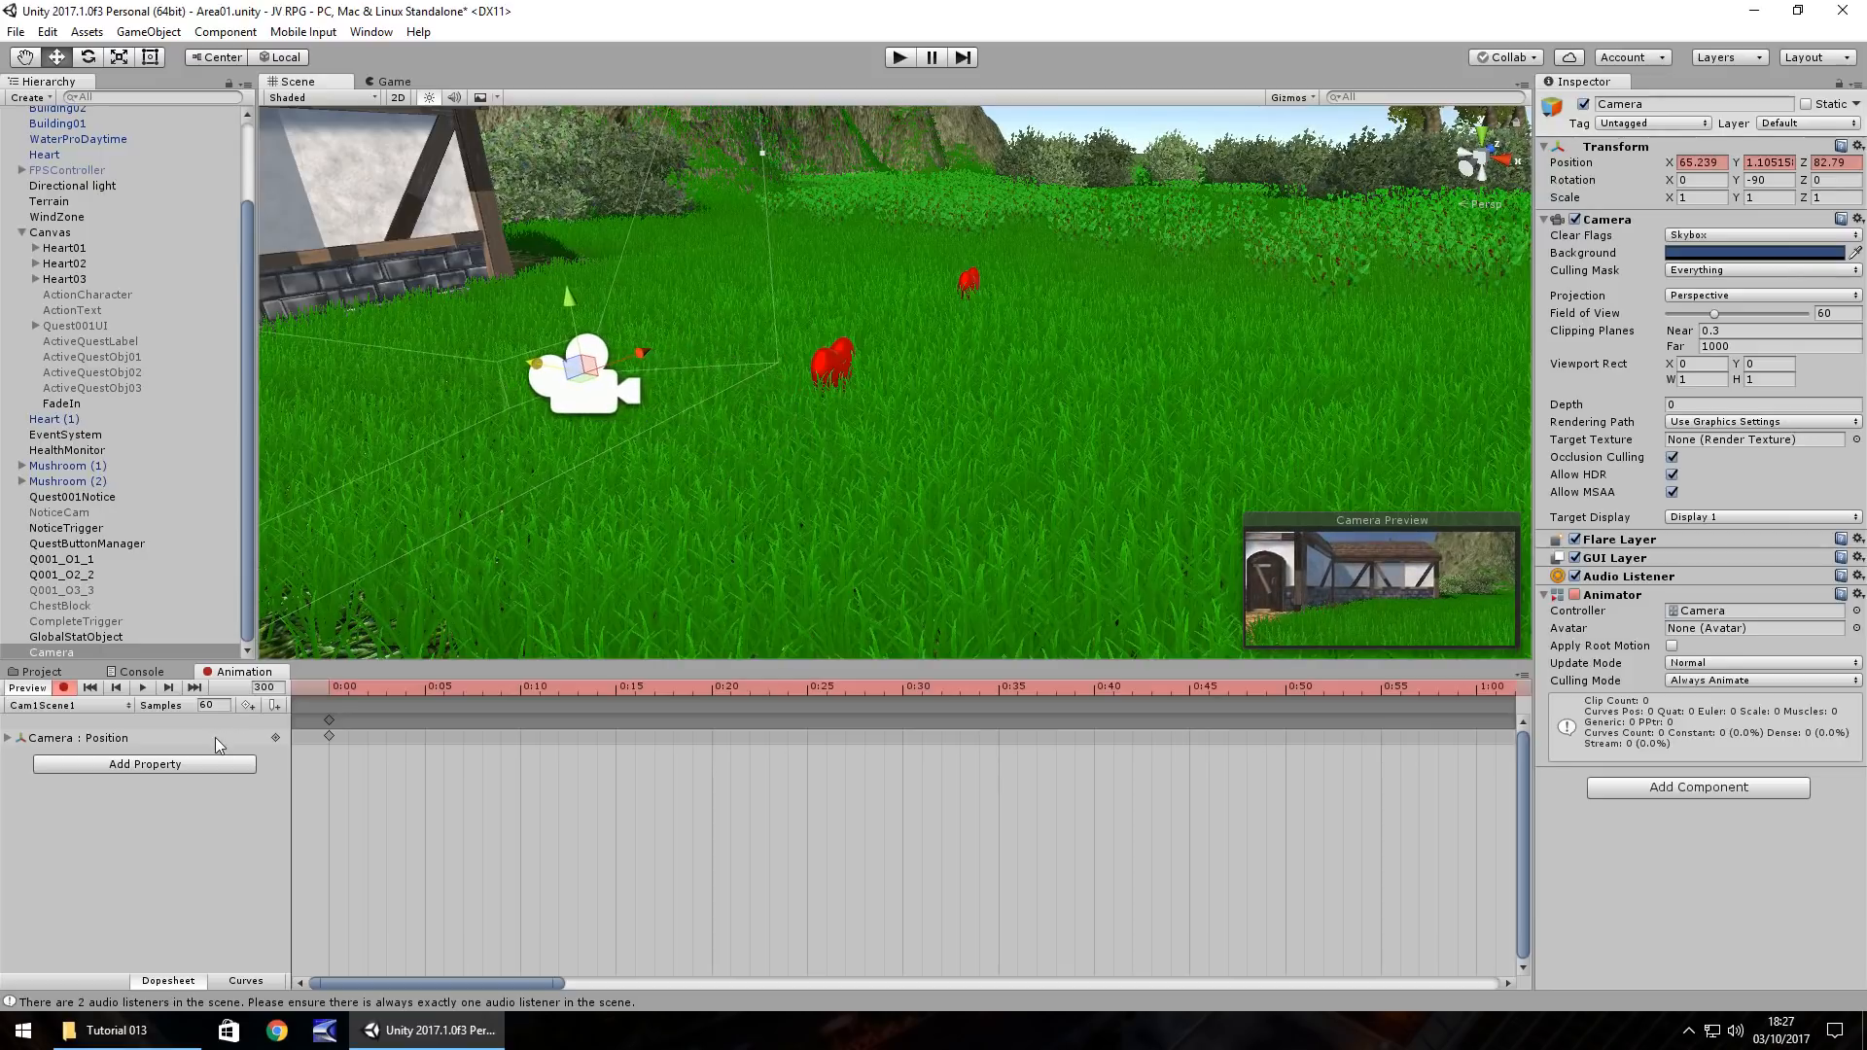
left_click_drag(399, 977, 1391, 997)
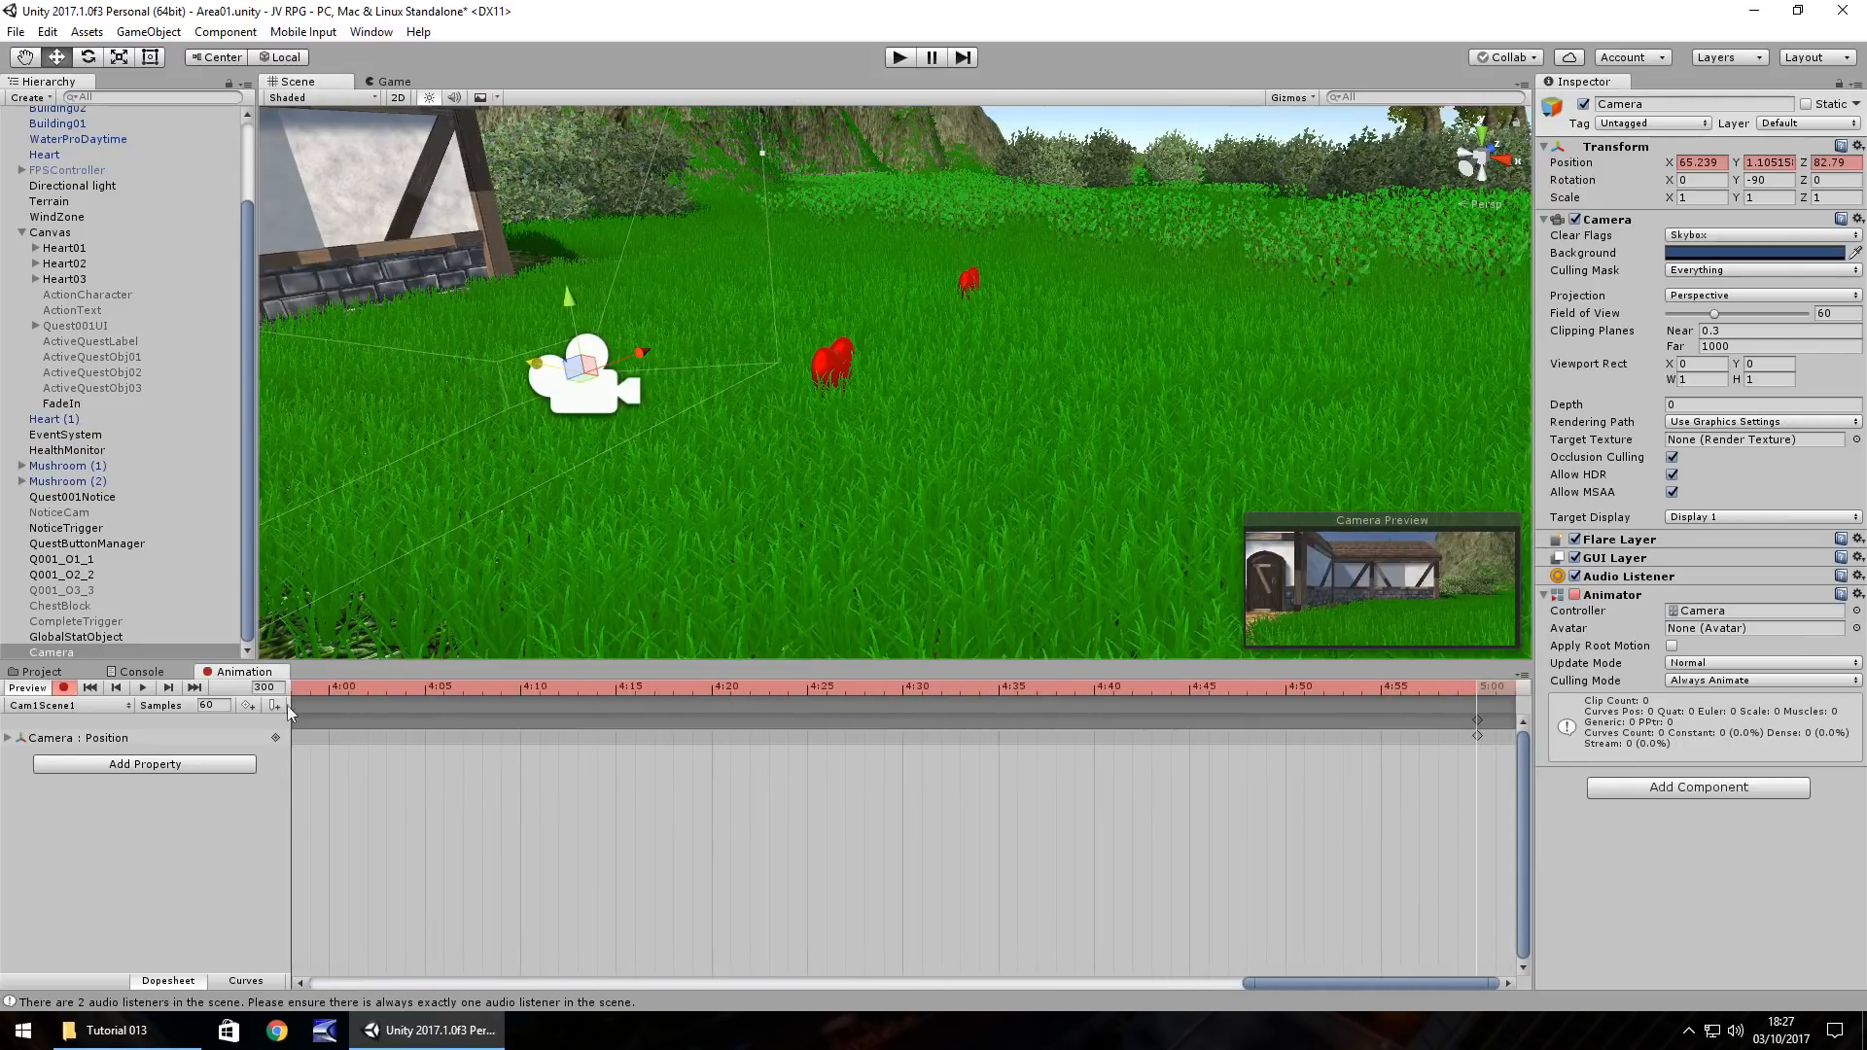
left_click(62, 688)
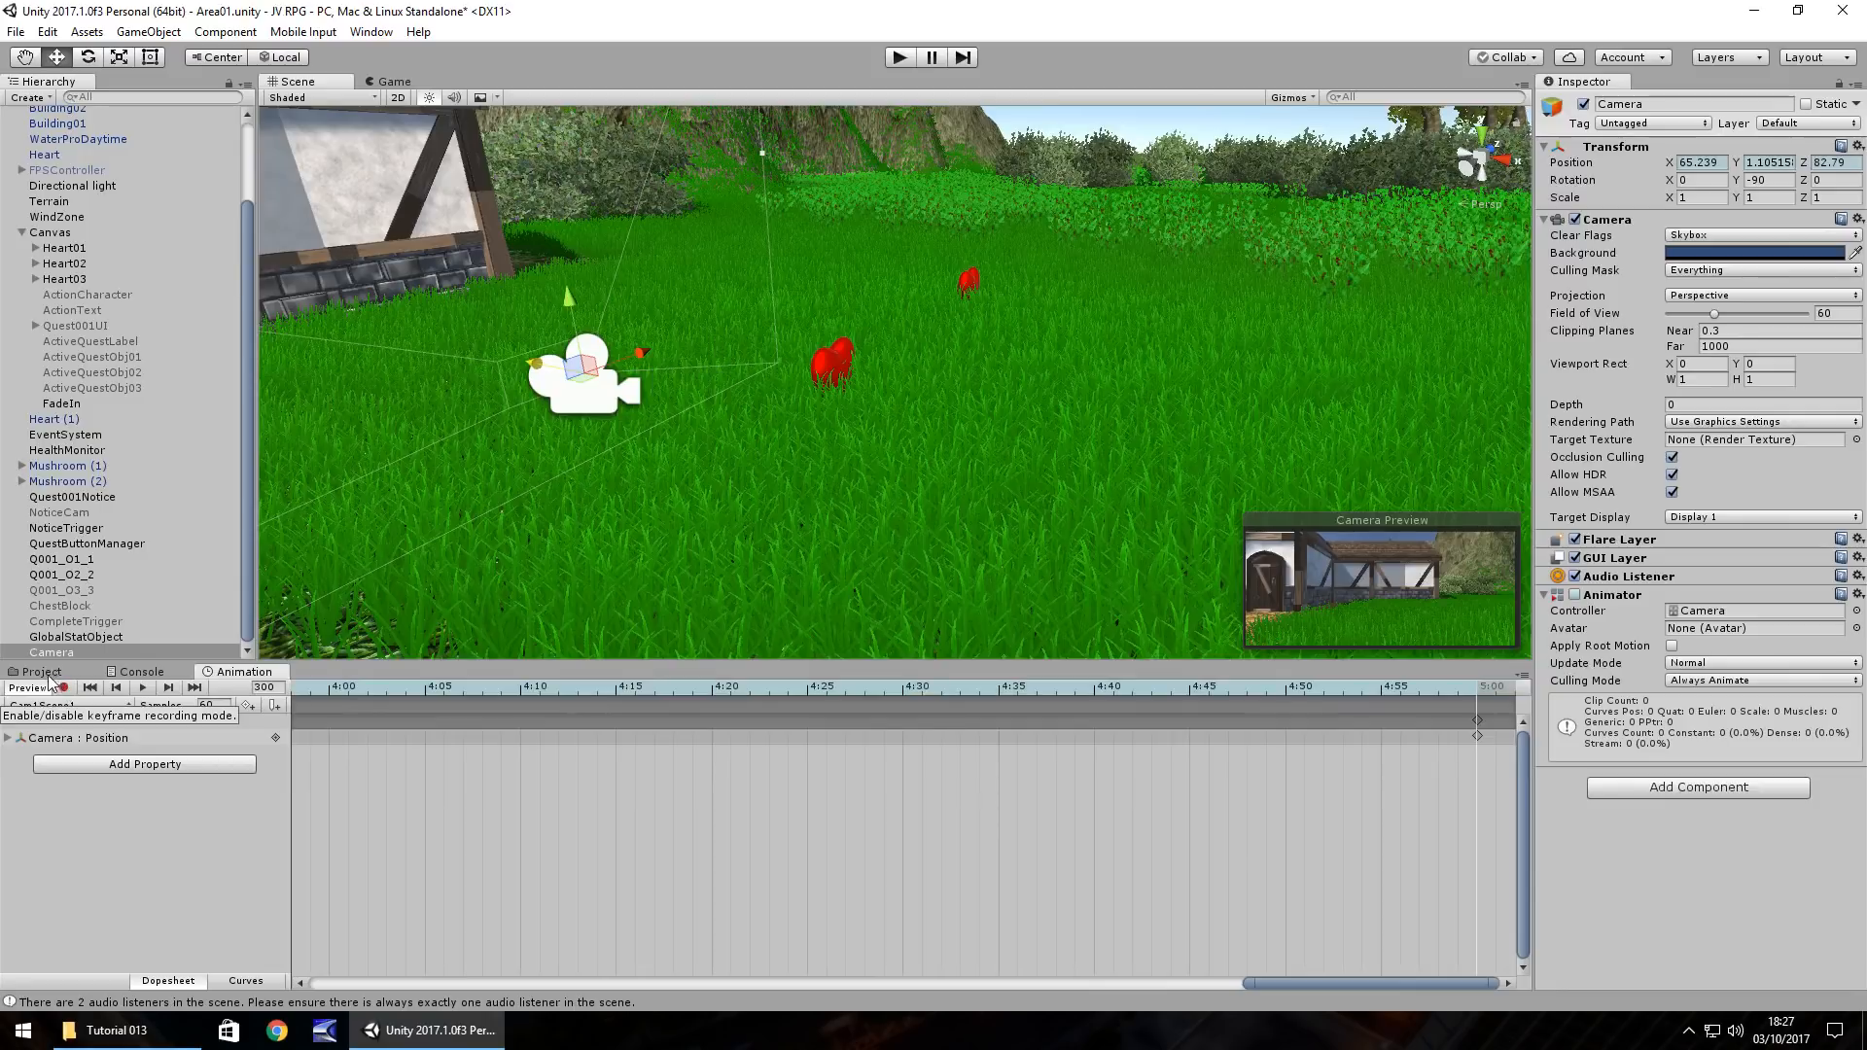
Step: Replace the camera's Animator component with an Animation component
left_click(43, 671)
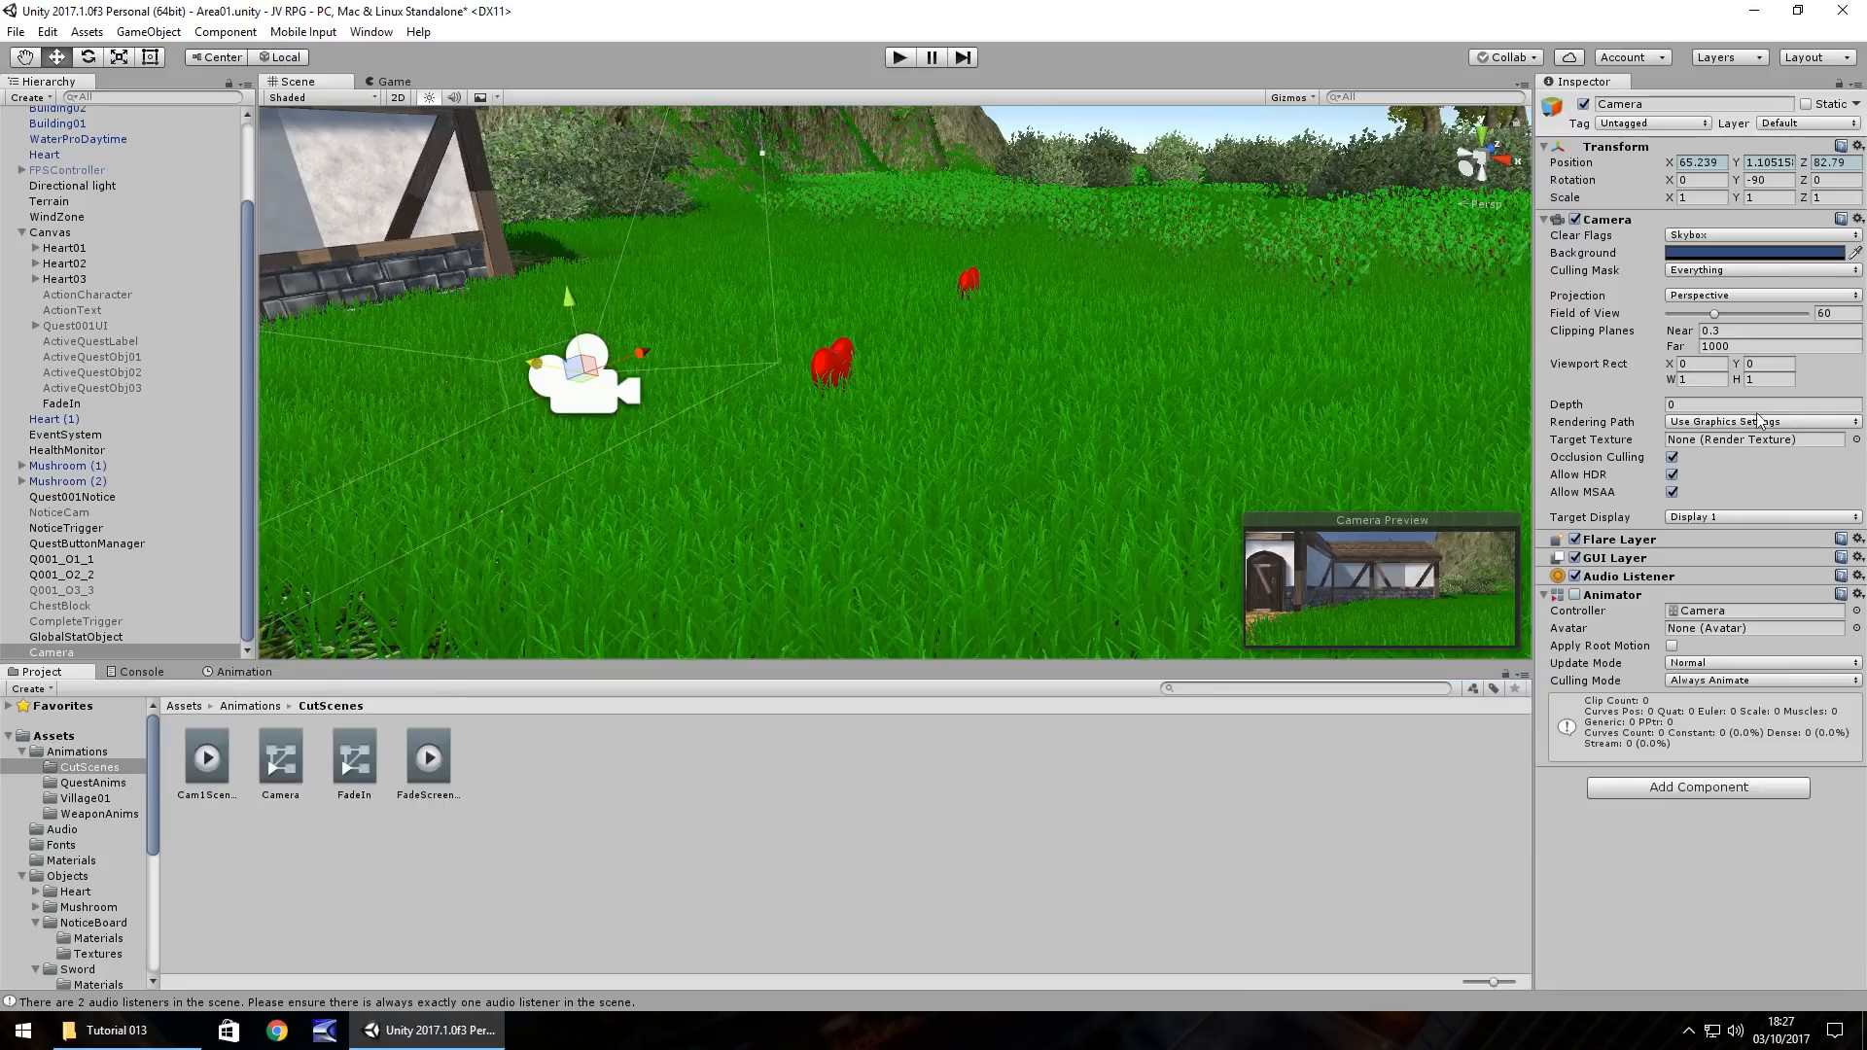
right_click(1608, 595)
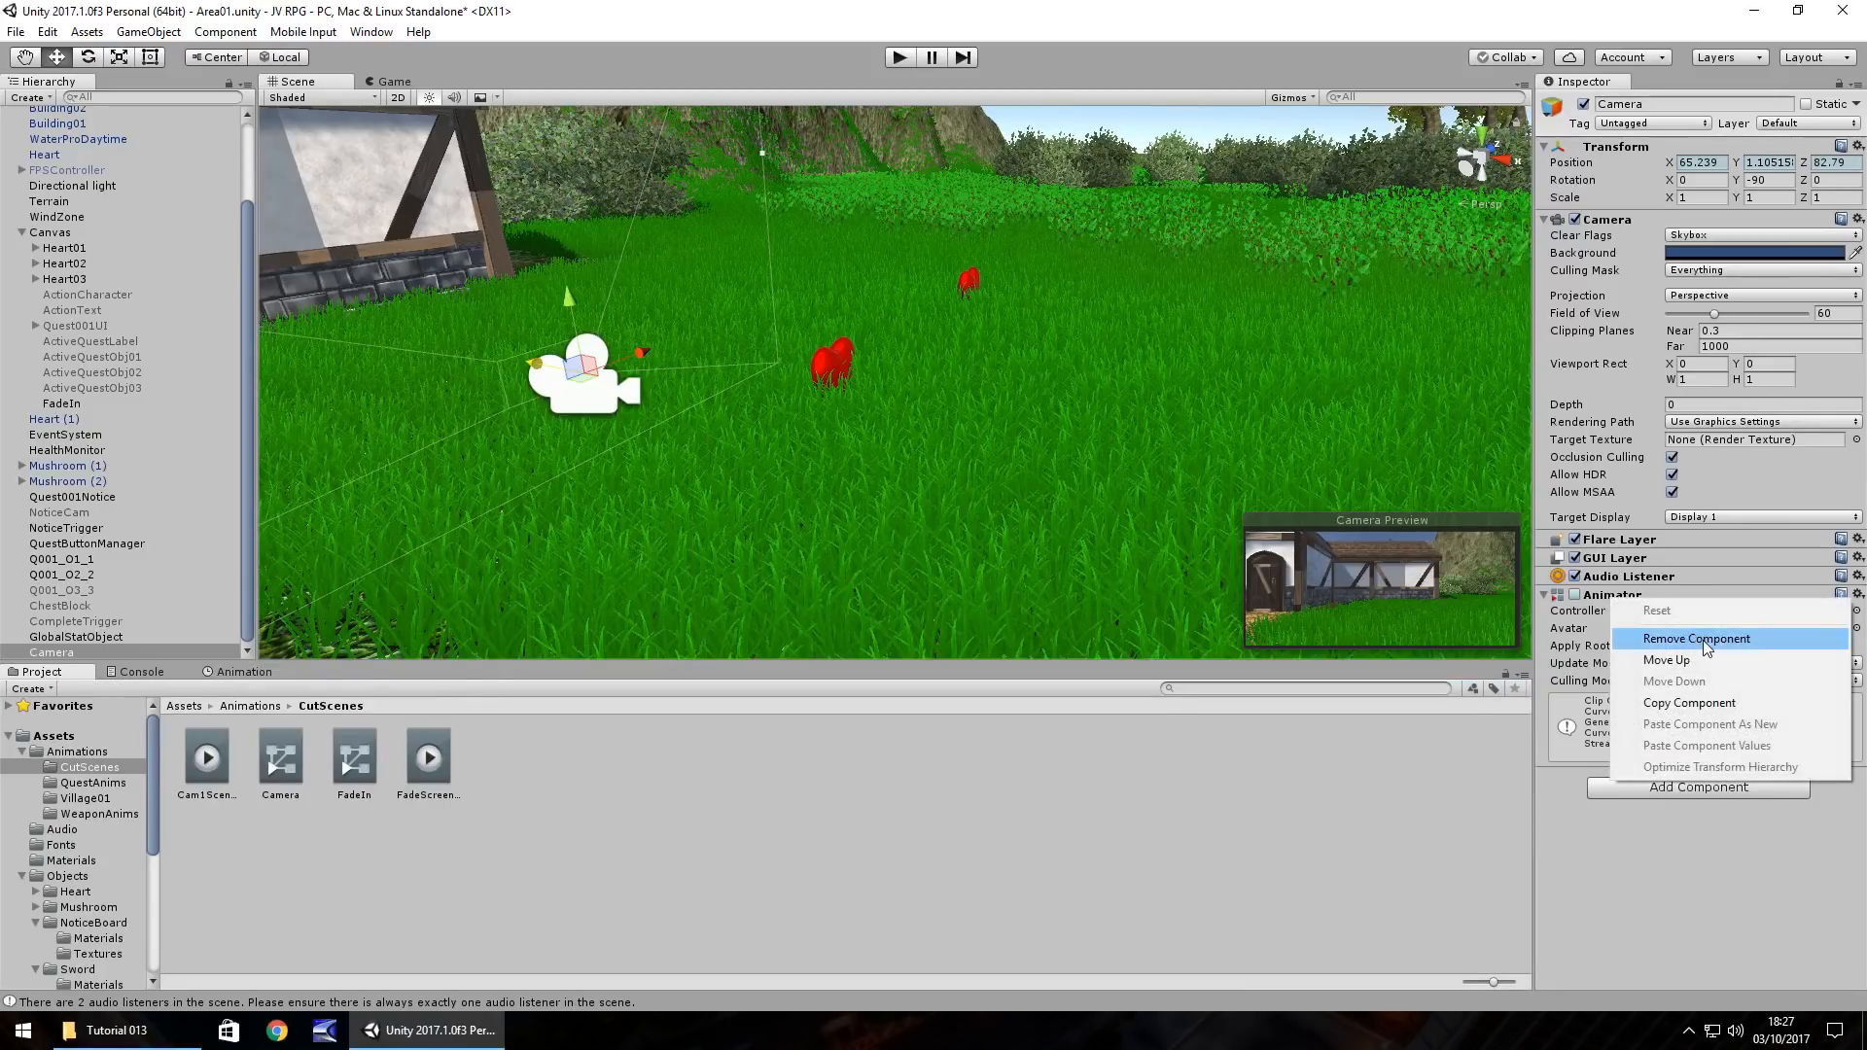
left_click(1702, 640)
left_click(1692, 607)
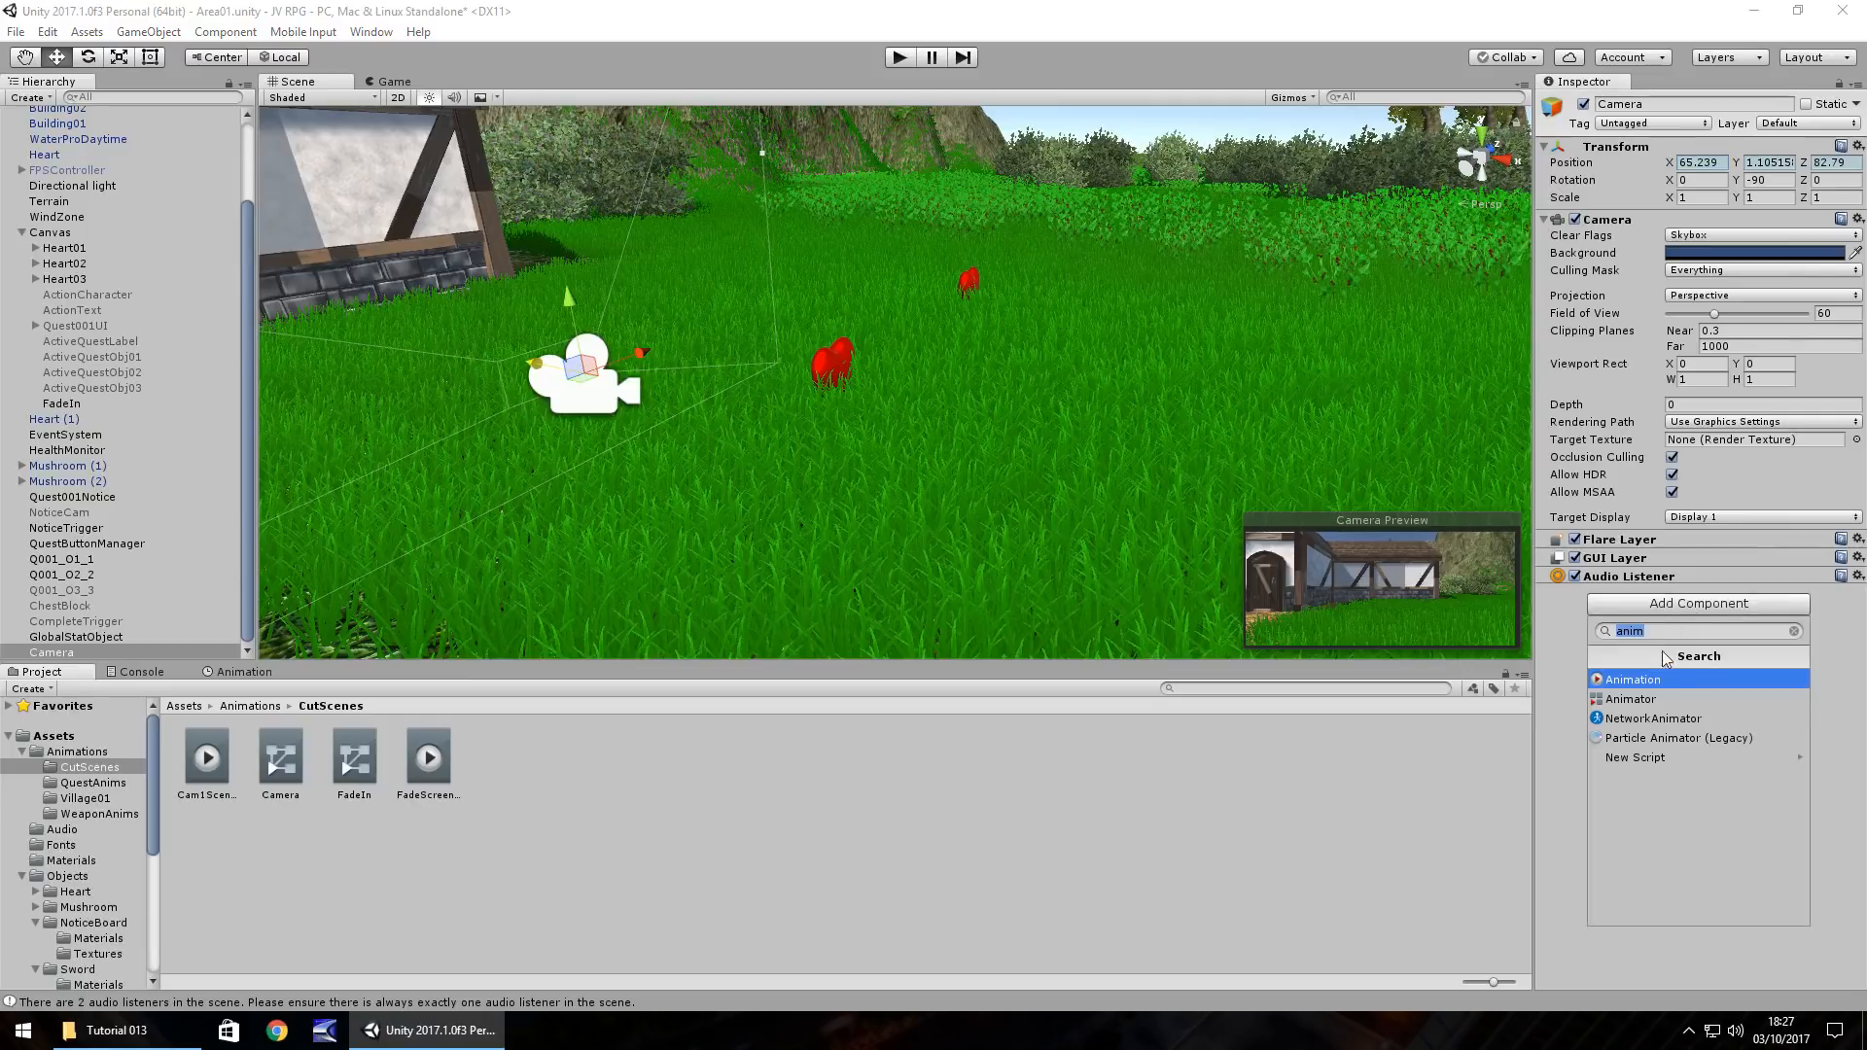
left_click(1663, 678)
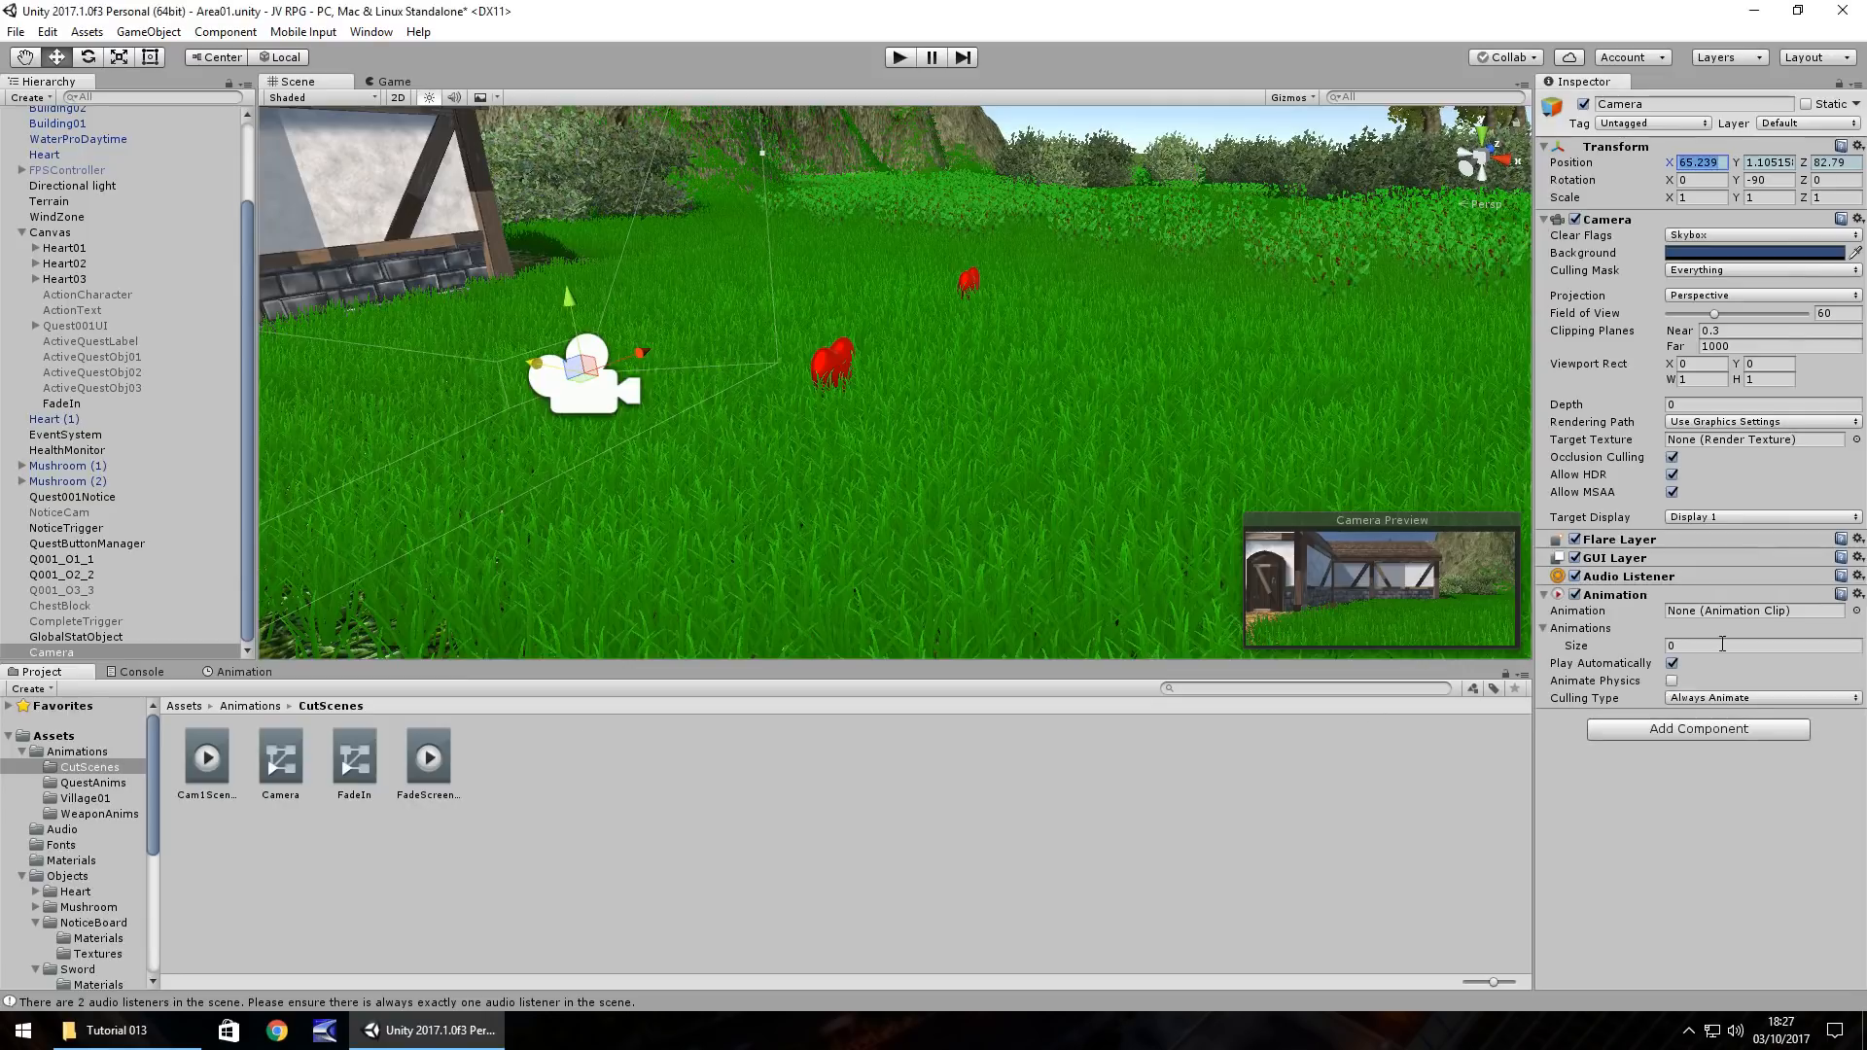
Step: Assign the Cam1Scene1 clip to the camera's Animation component and as Element 0 of an Animations list of size 1
left_click(462, 853)
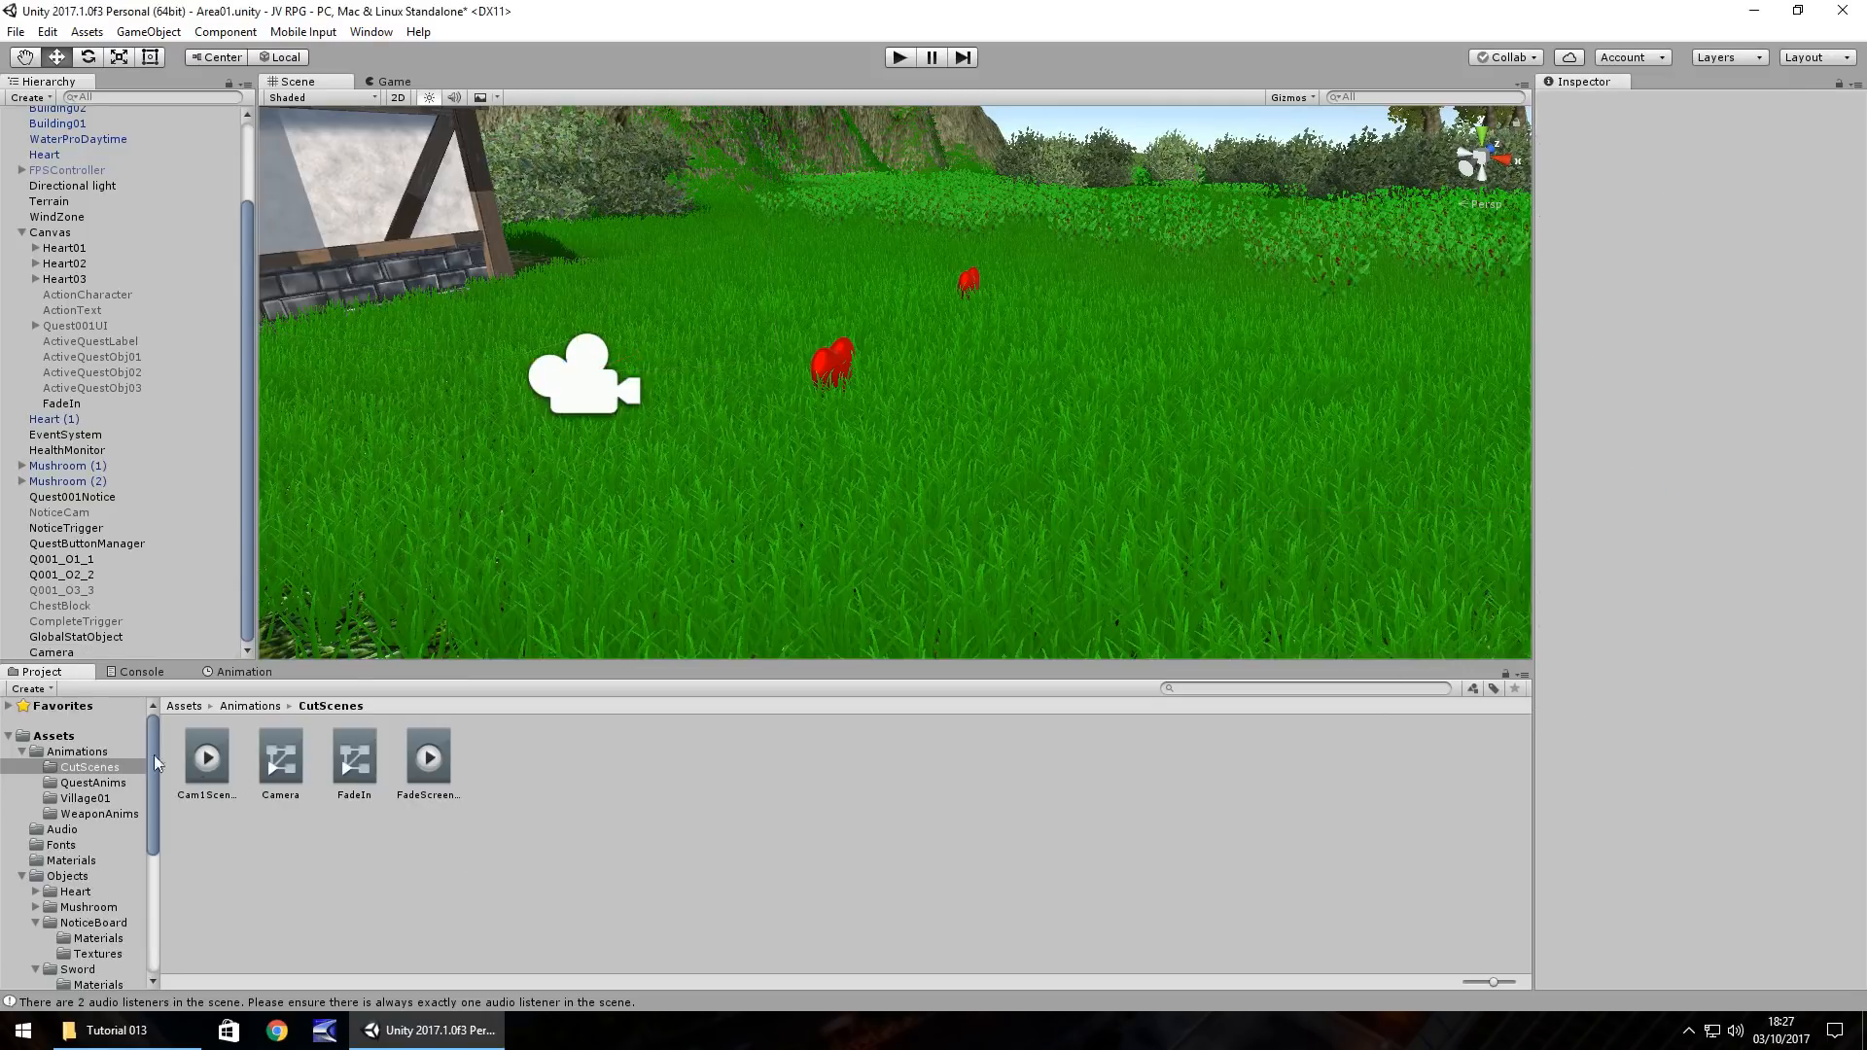
left_click(64, 652)
left_click_drag(206, 759, 1721, 616)
left_click(1704, 645)
type("1")
key("Return")
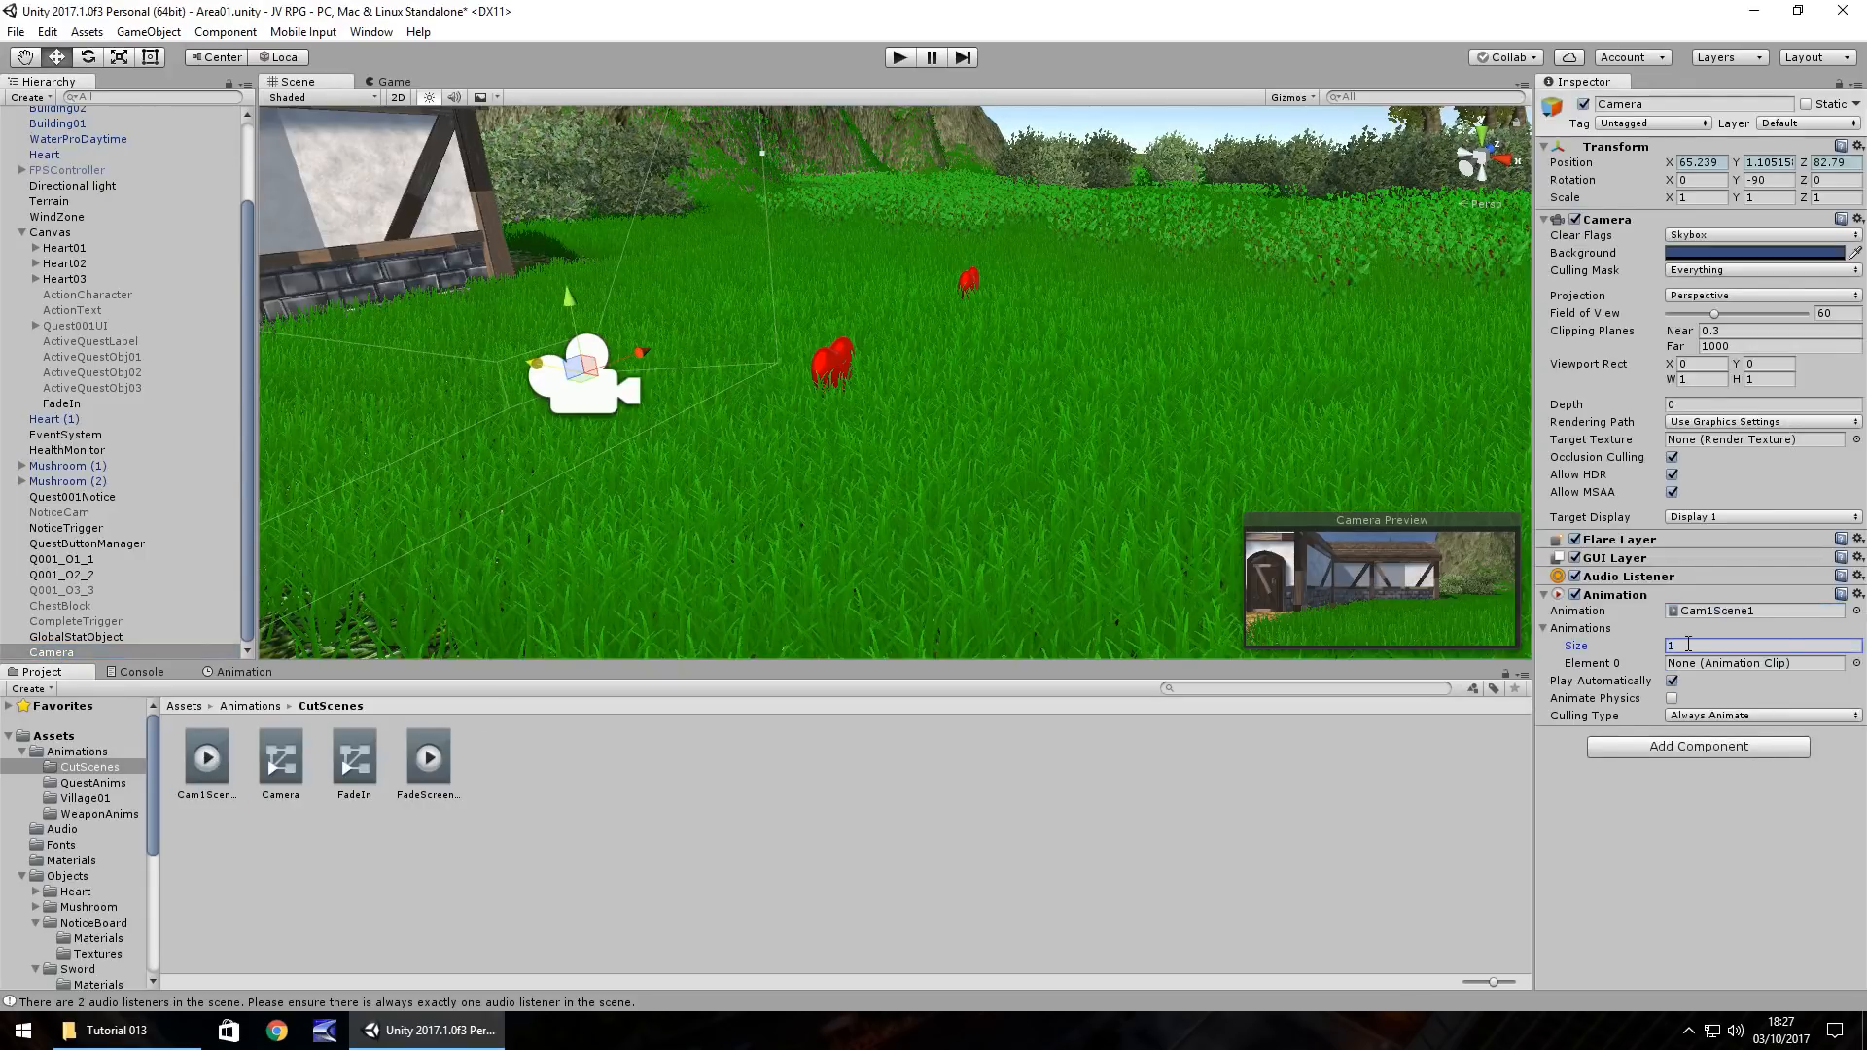
left_click_drag(206, 758, 1723, 667)
Step: Mark the Cam1Scene1 clip as Legacy in the debug view and choose its wrap mode in the normal view
left_click(206, 758)
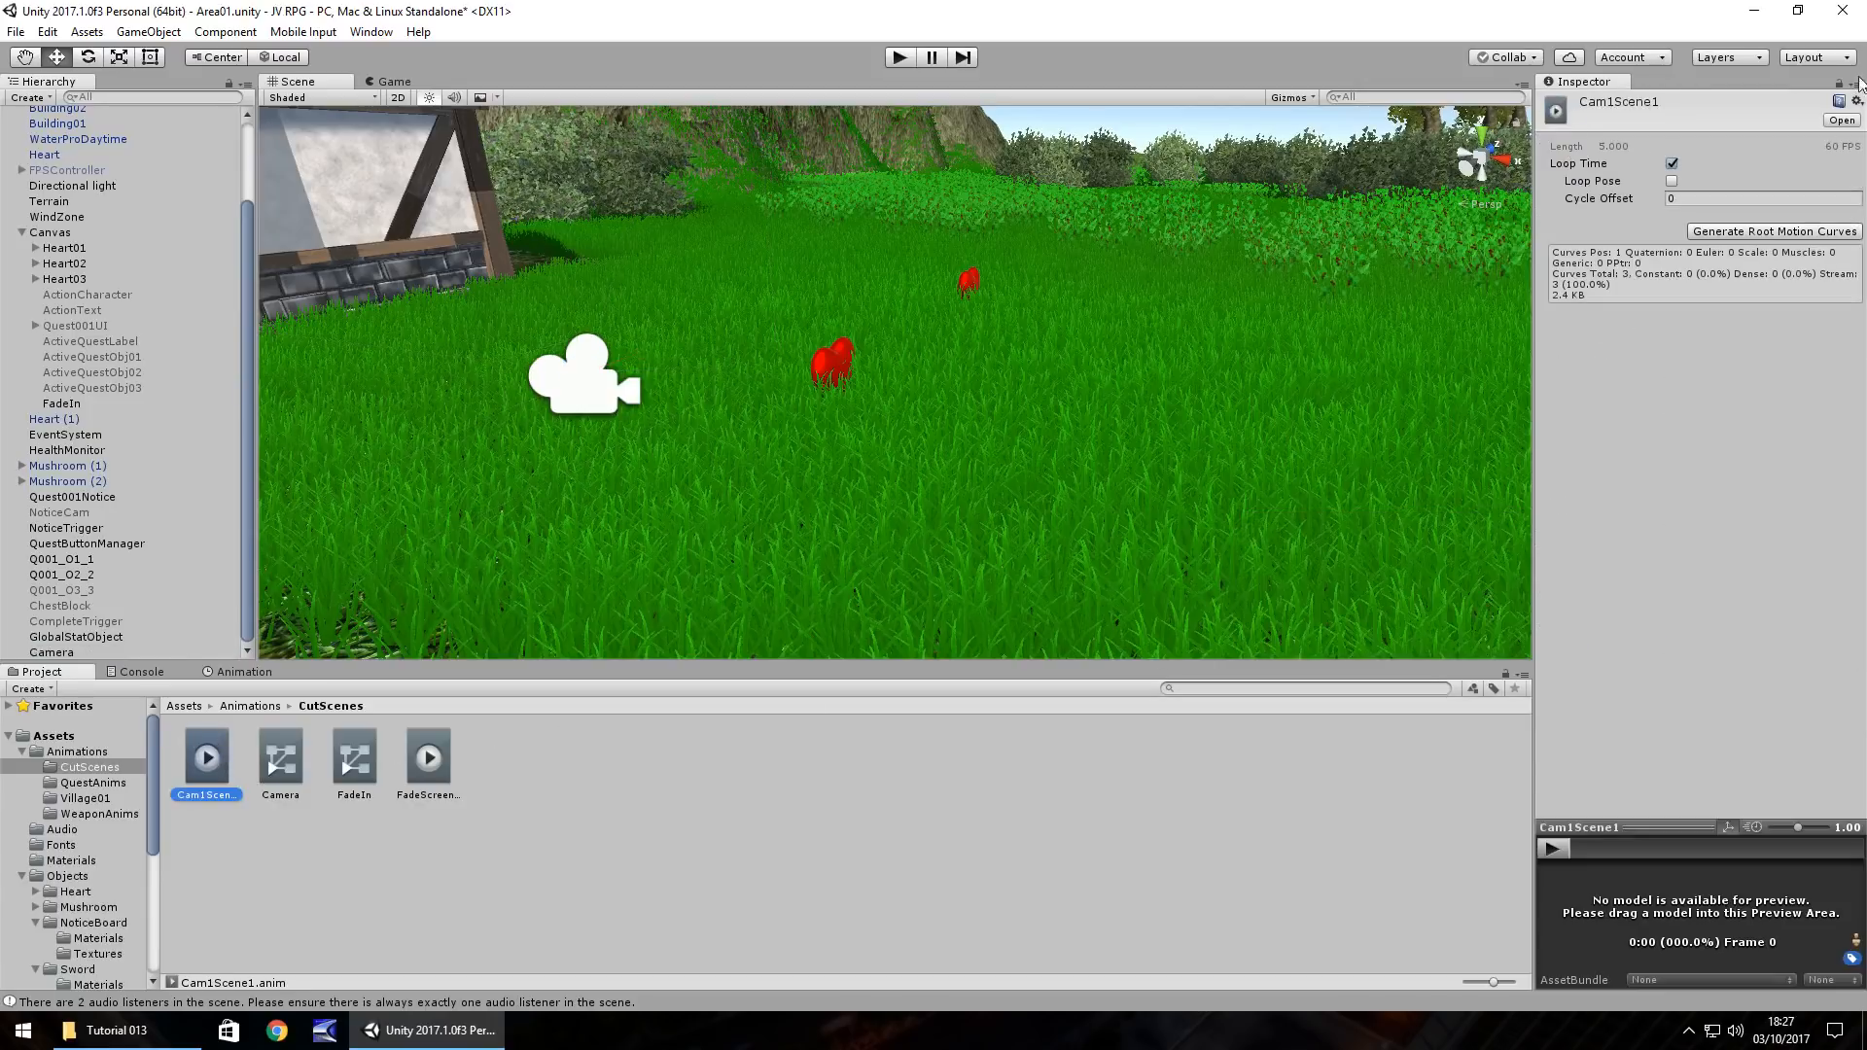
left_click(1857, 83)
left_click(1766, 125)
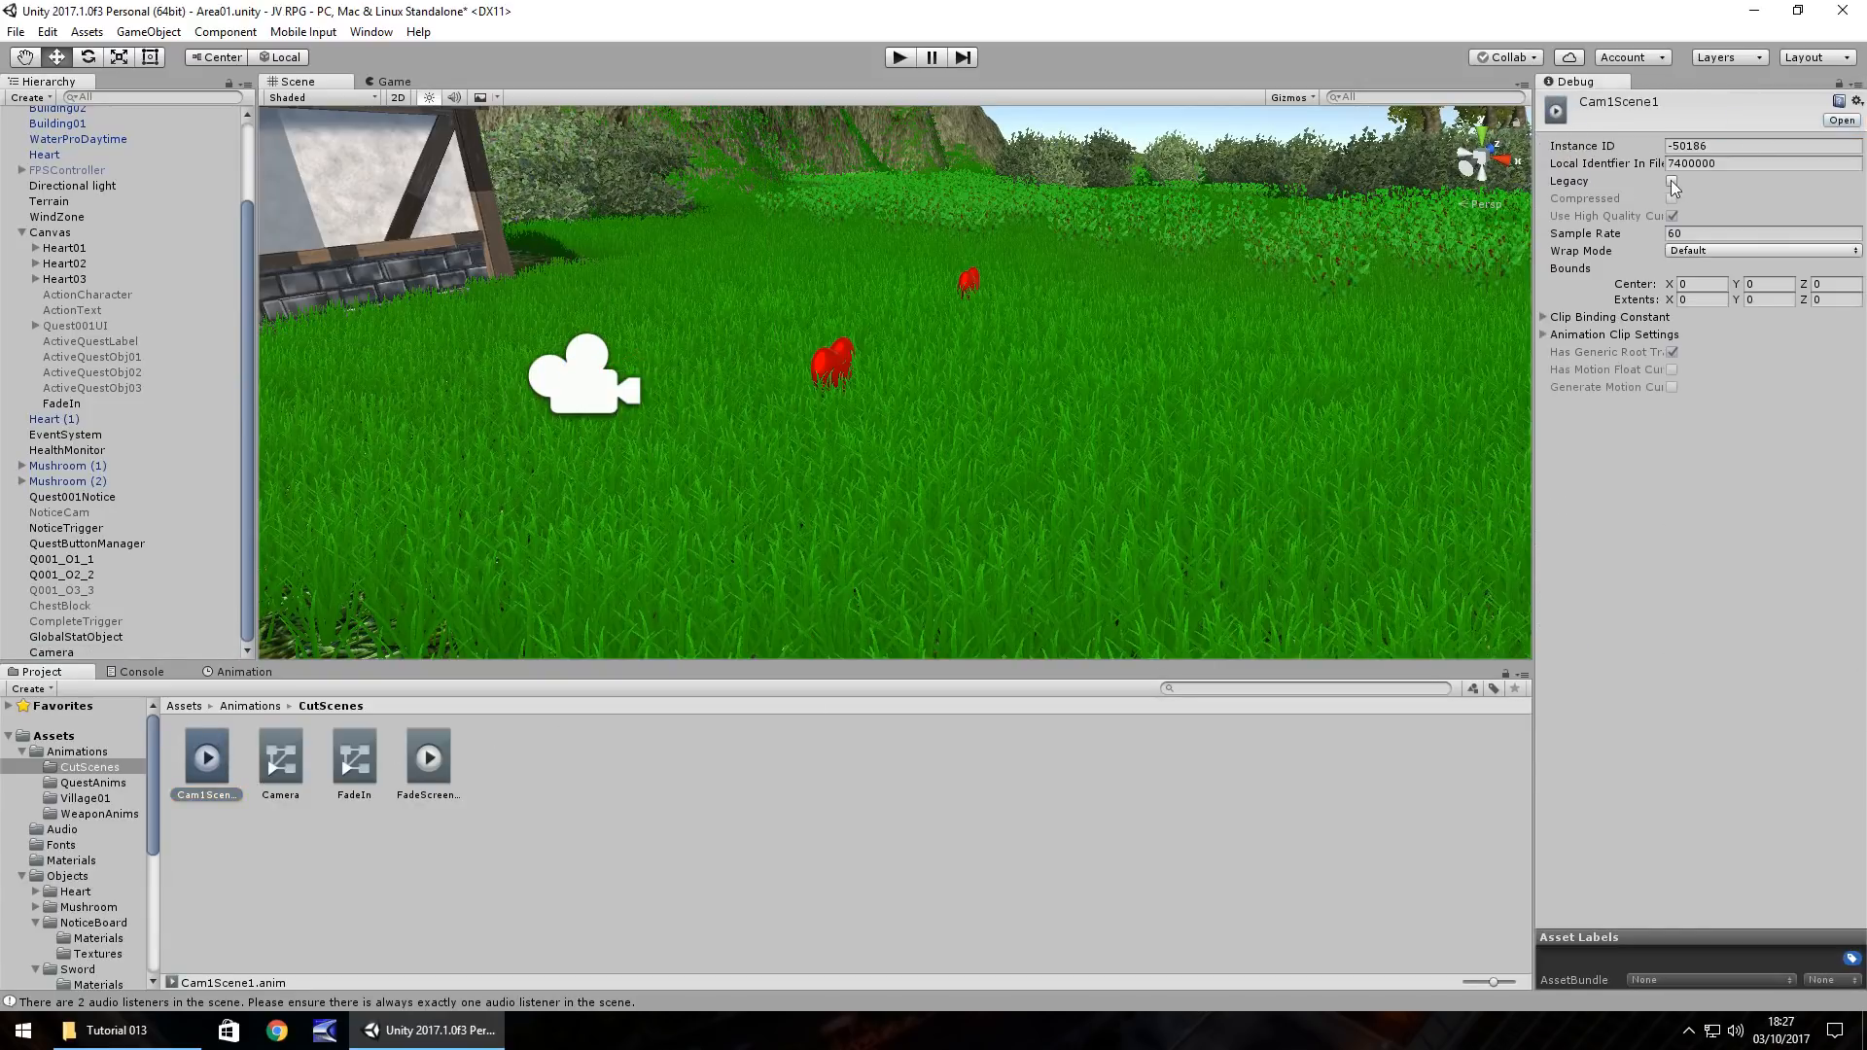
left_click(1858, 83)
left_click(1766, 105)
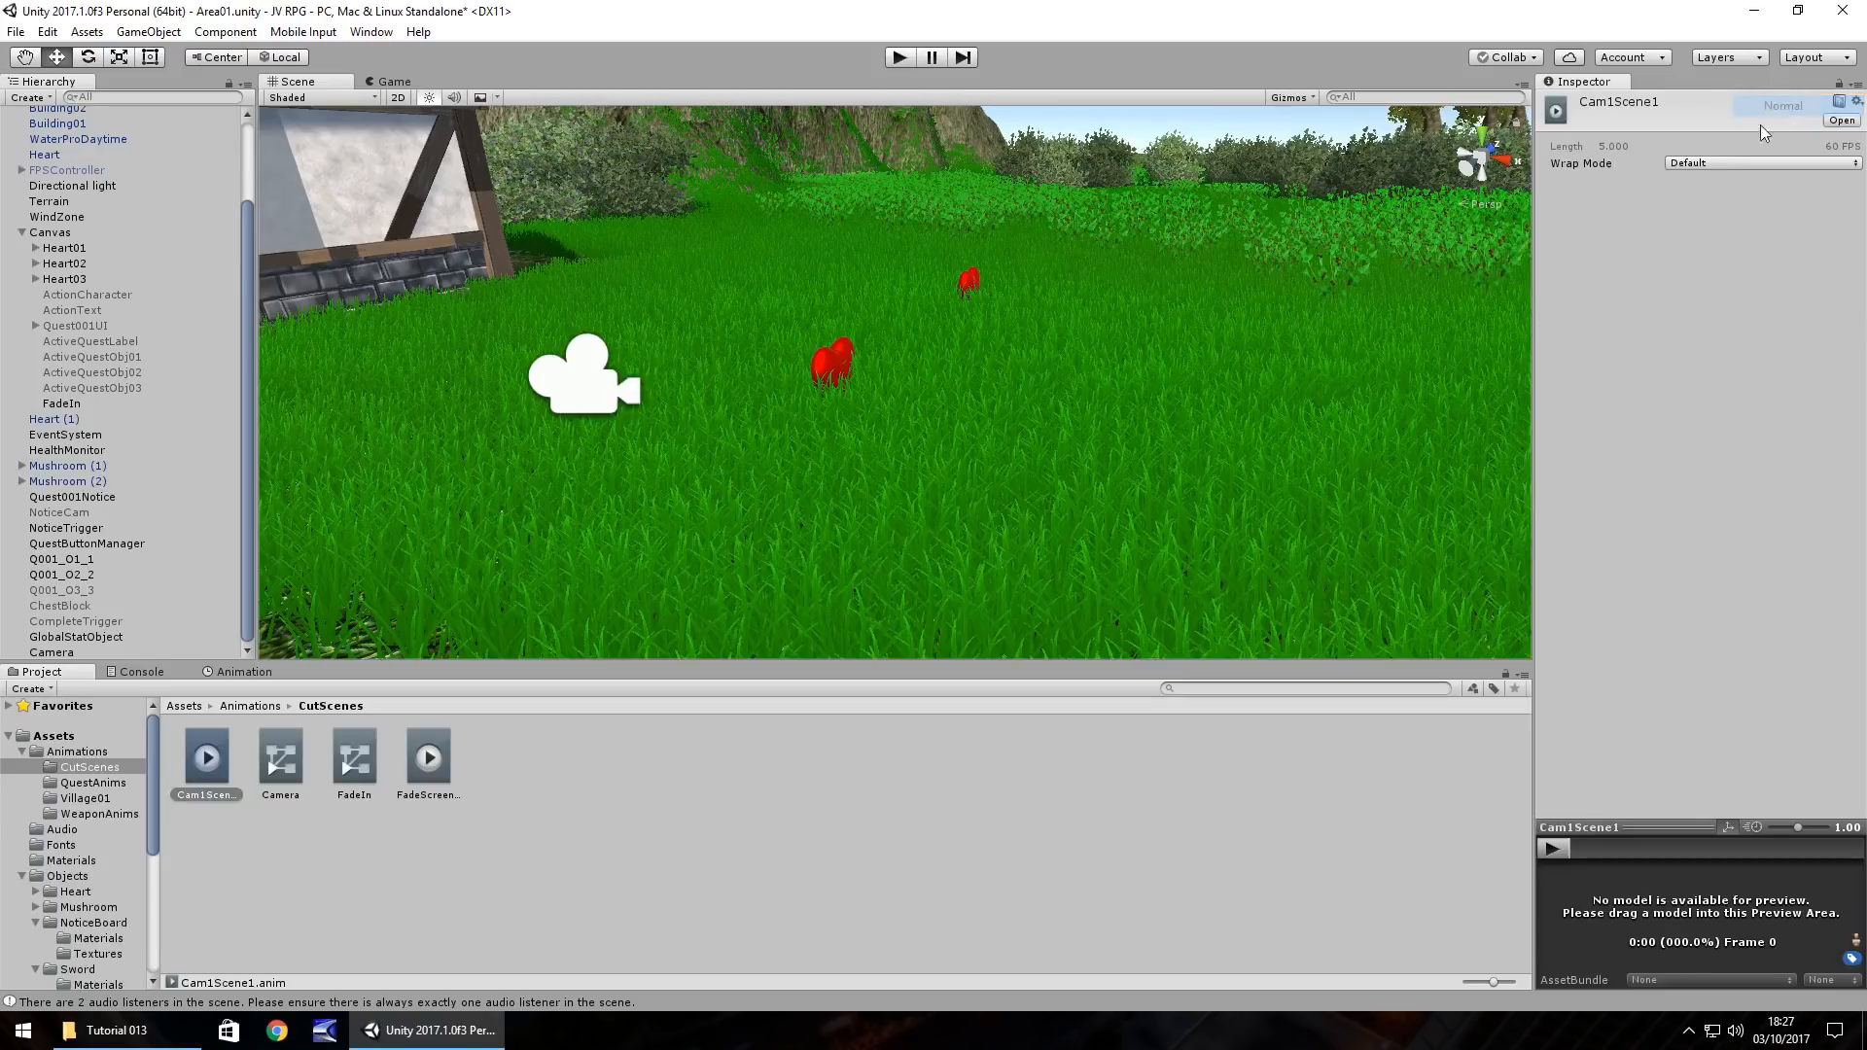
left_click(1697, 162)
left_click(1707, 206)
left_click(680, 821)
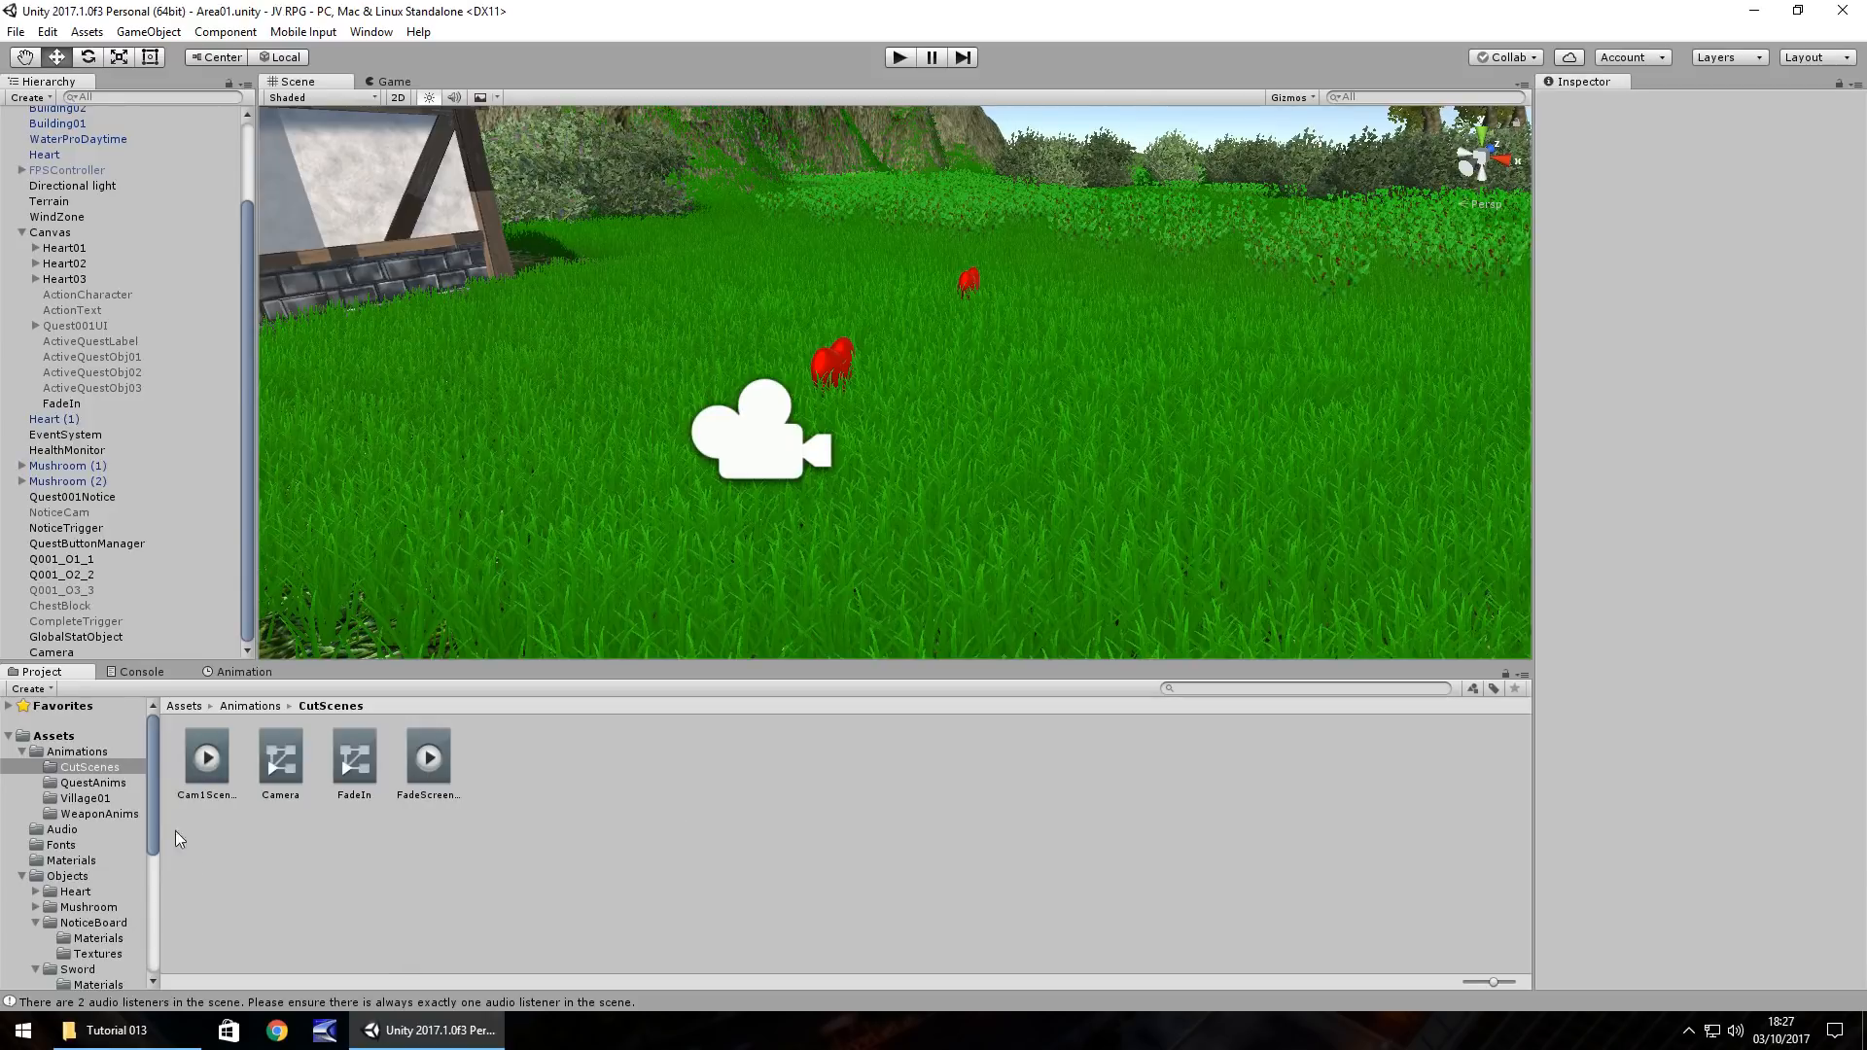
Step: Import the SceneMusic wave file from the Tutorial 013 folder into the project's Audio folder
left_click(74, 827)
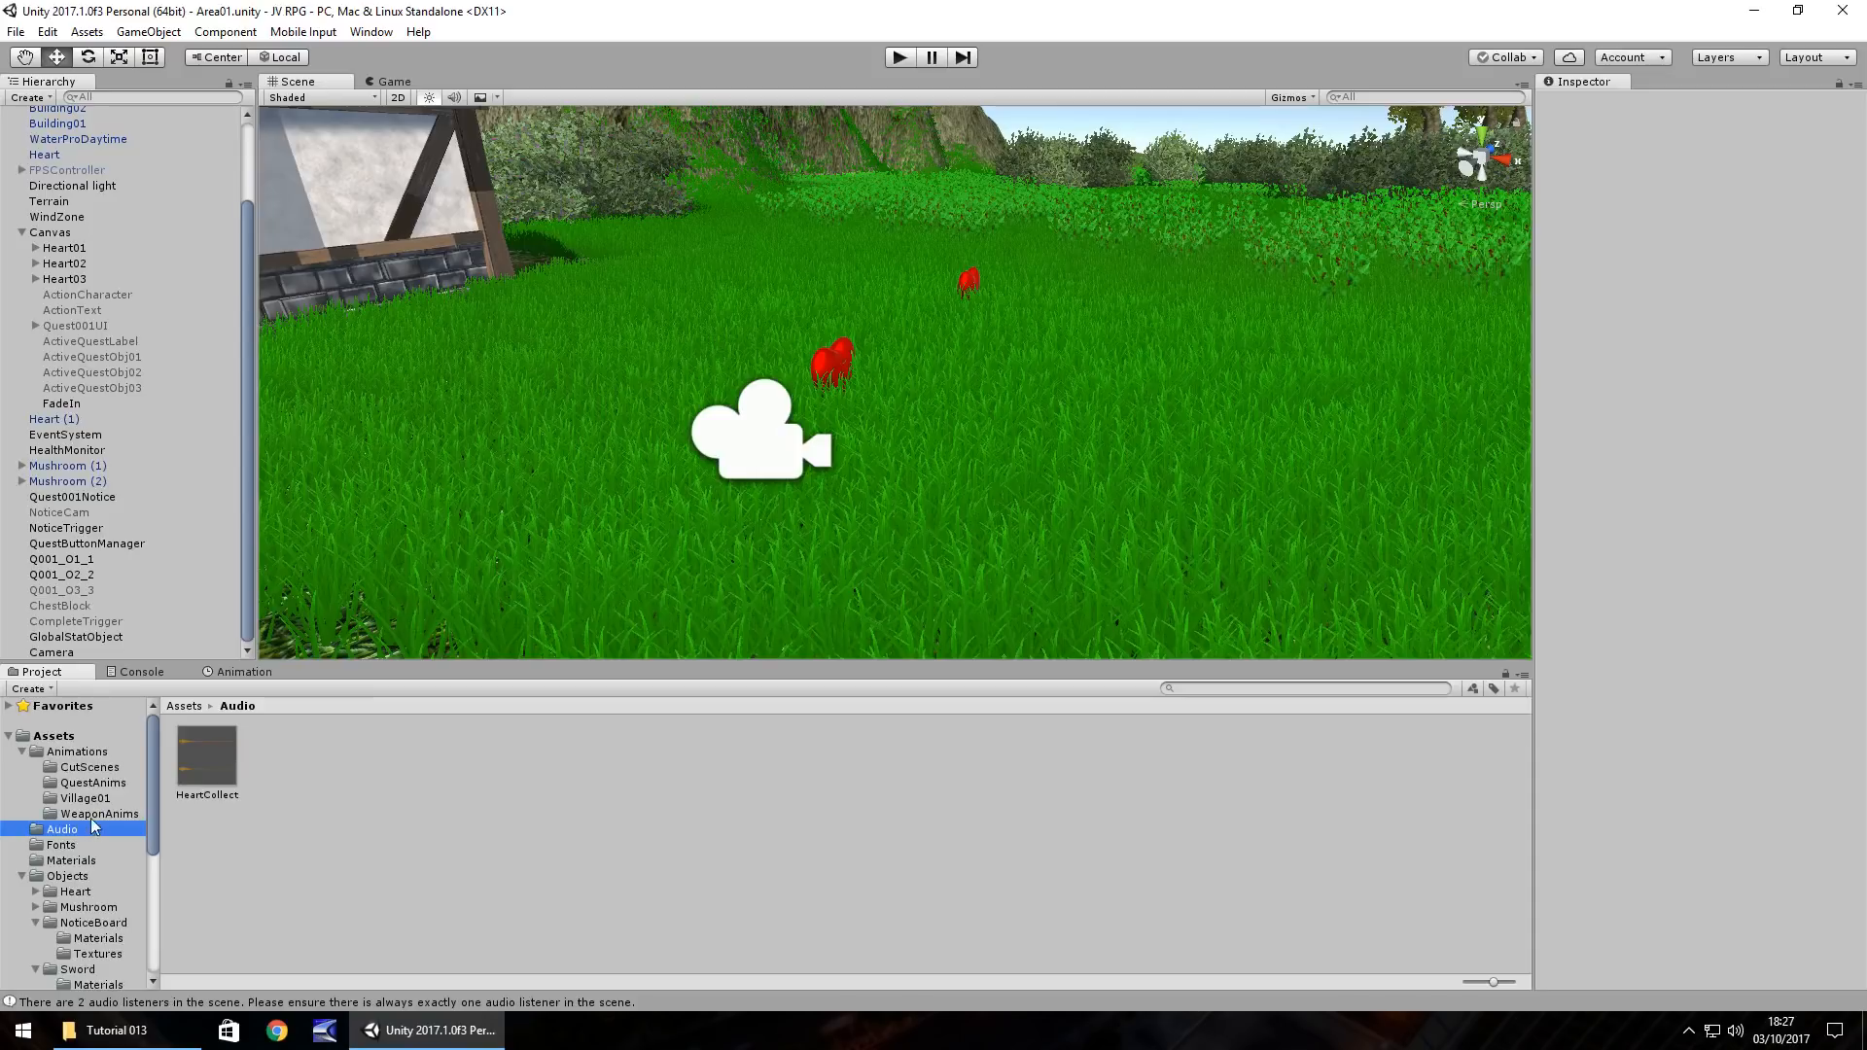
left_click(111, 1030)
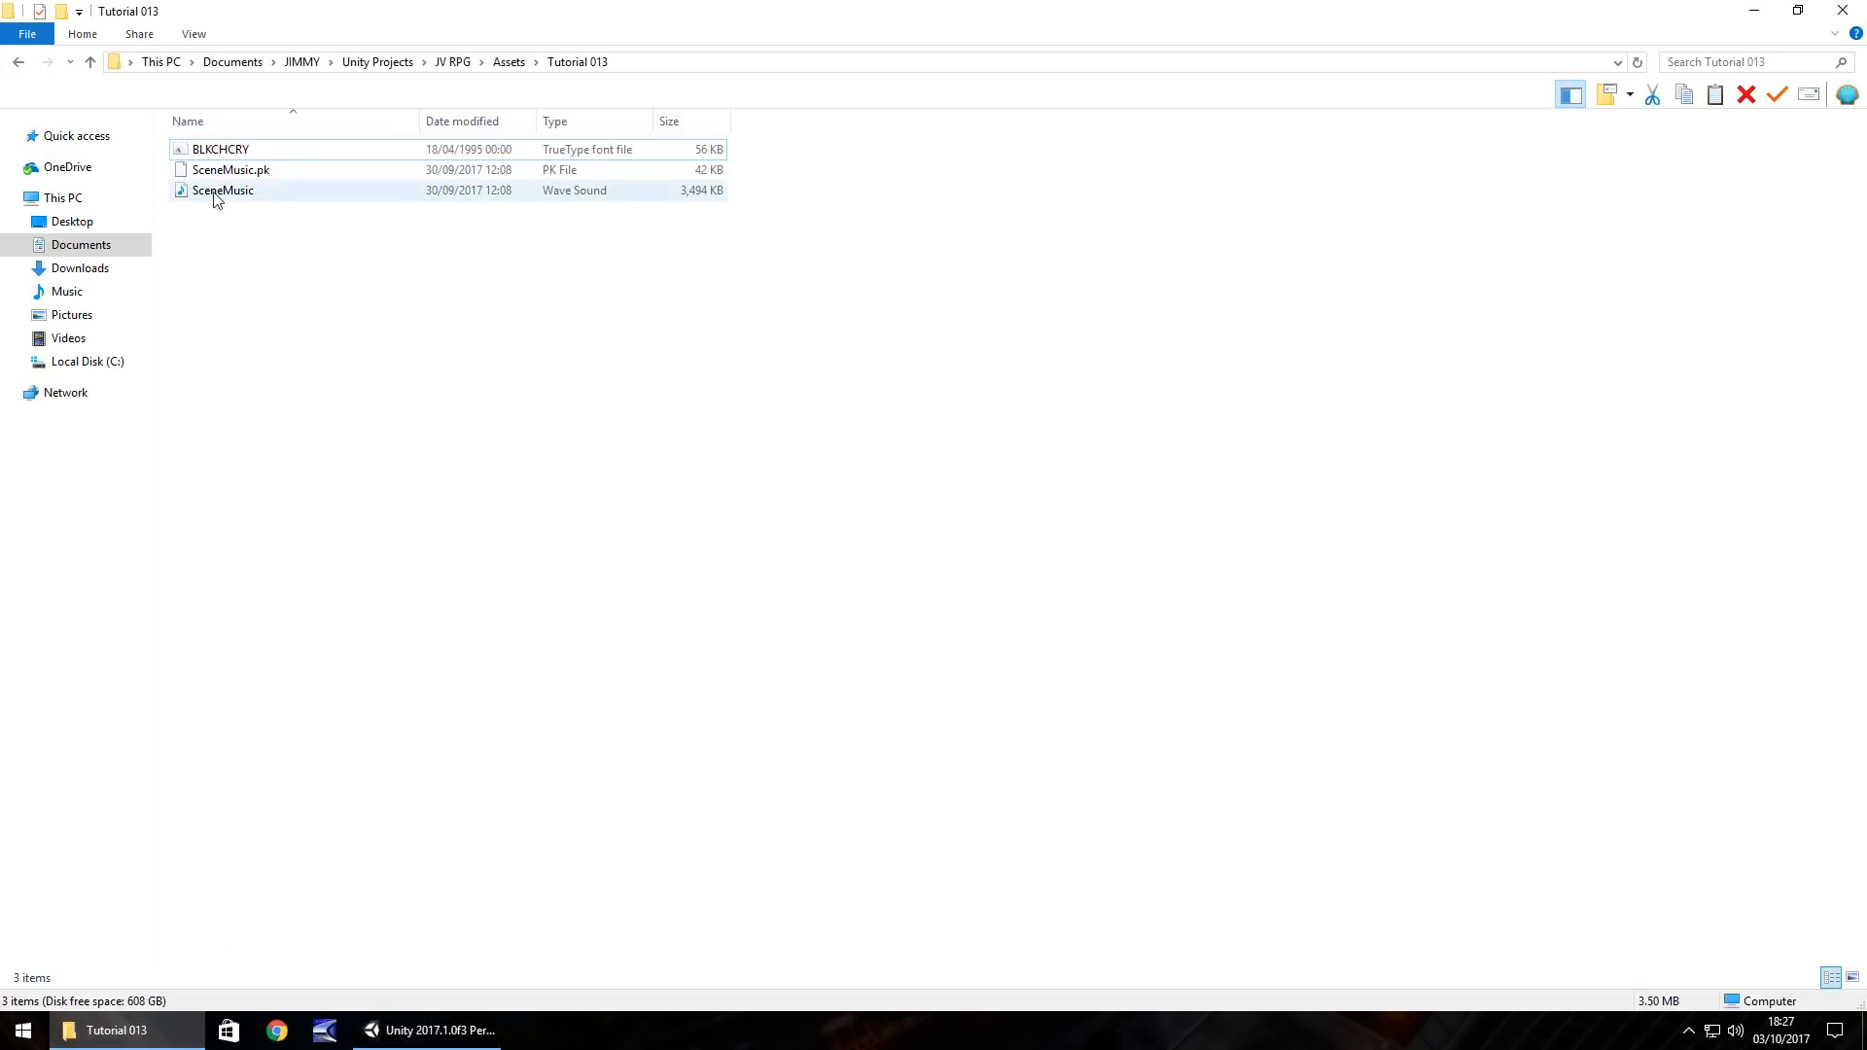
left_click_drag(217, 197, 284, 738)
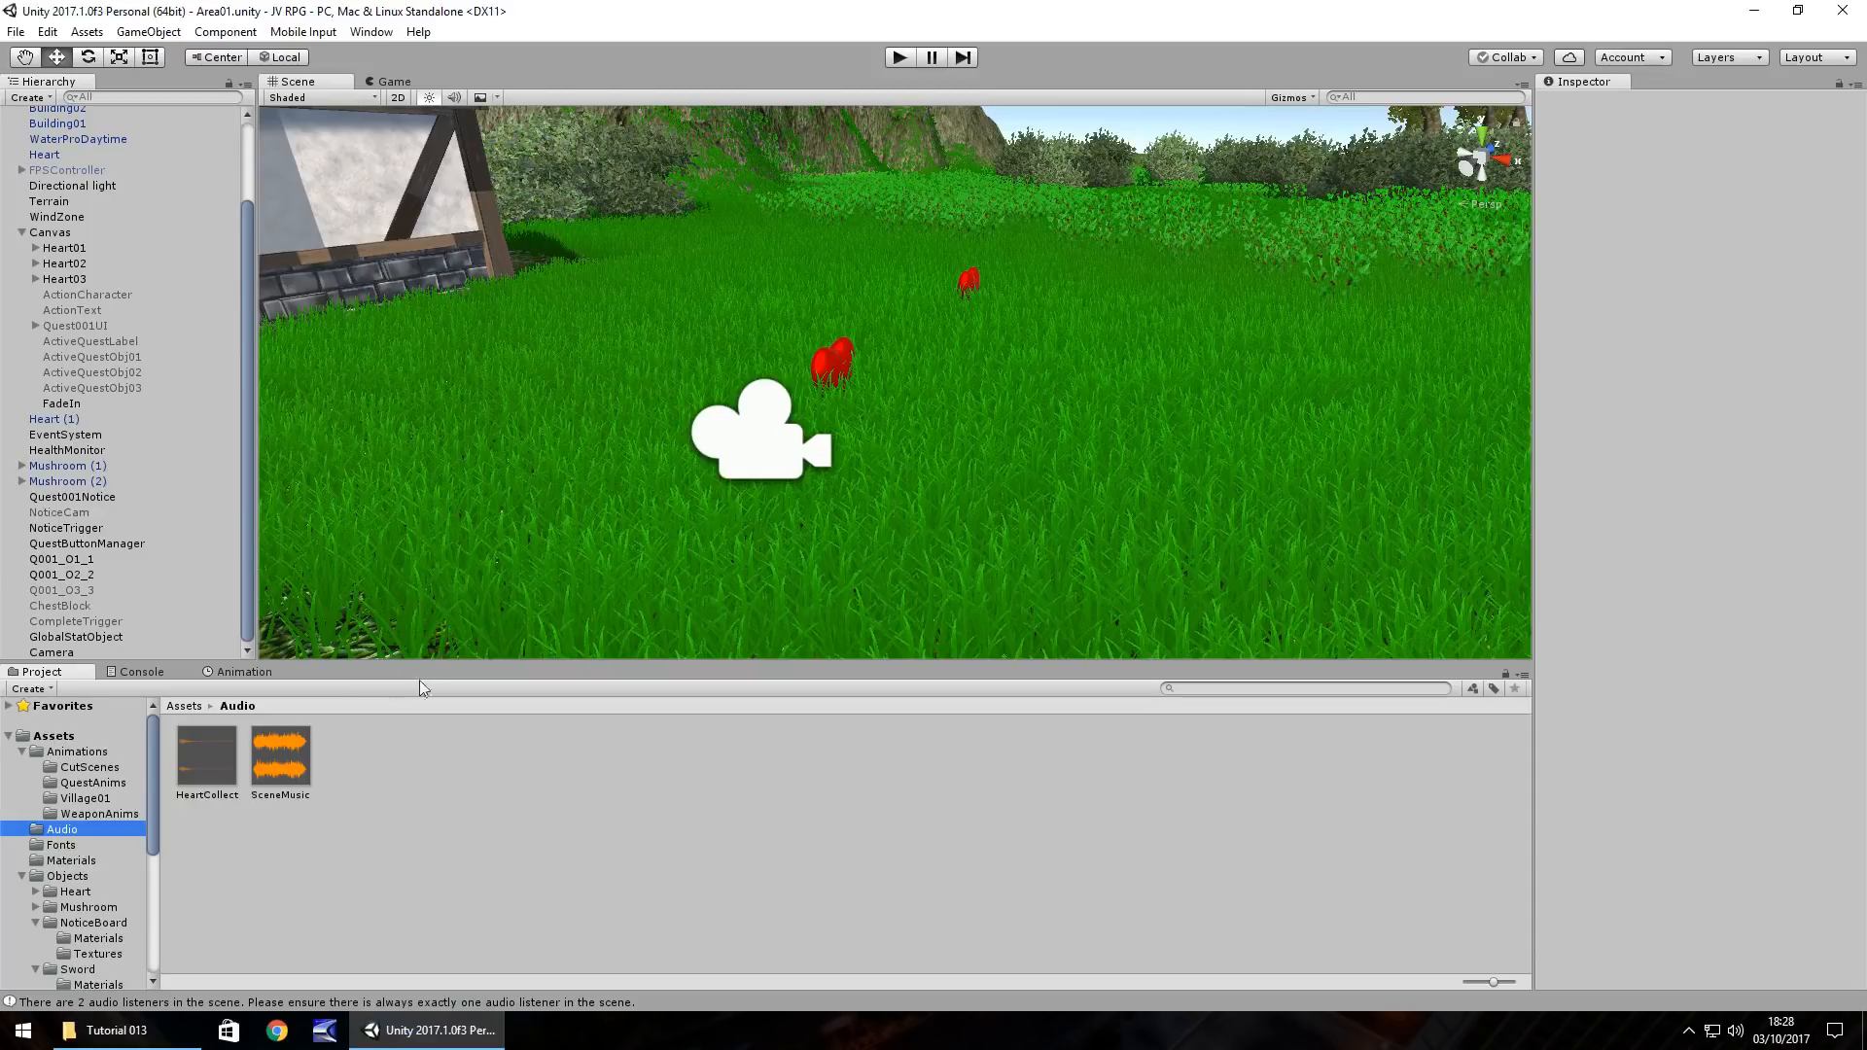
Step: Add a second camera to the scene near the path by the cottage's front door
right_click_drag(930, 542, 819, 467)
scroll(776, 463, "down", 6)
middle_click_drag(869, 456, 873, 574)
right_click_drag(809, 430, 762, 425)
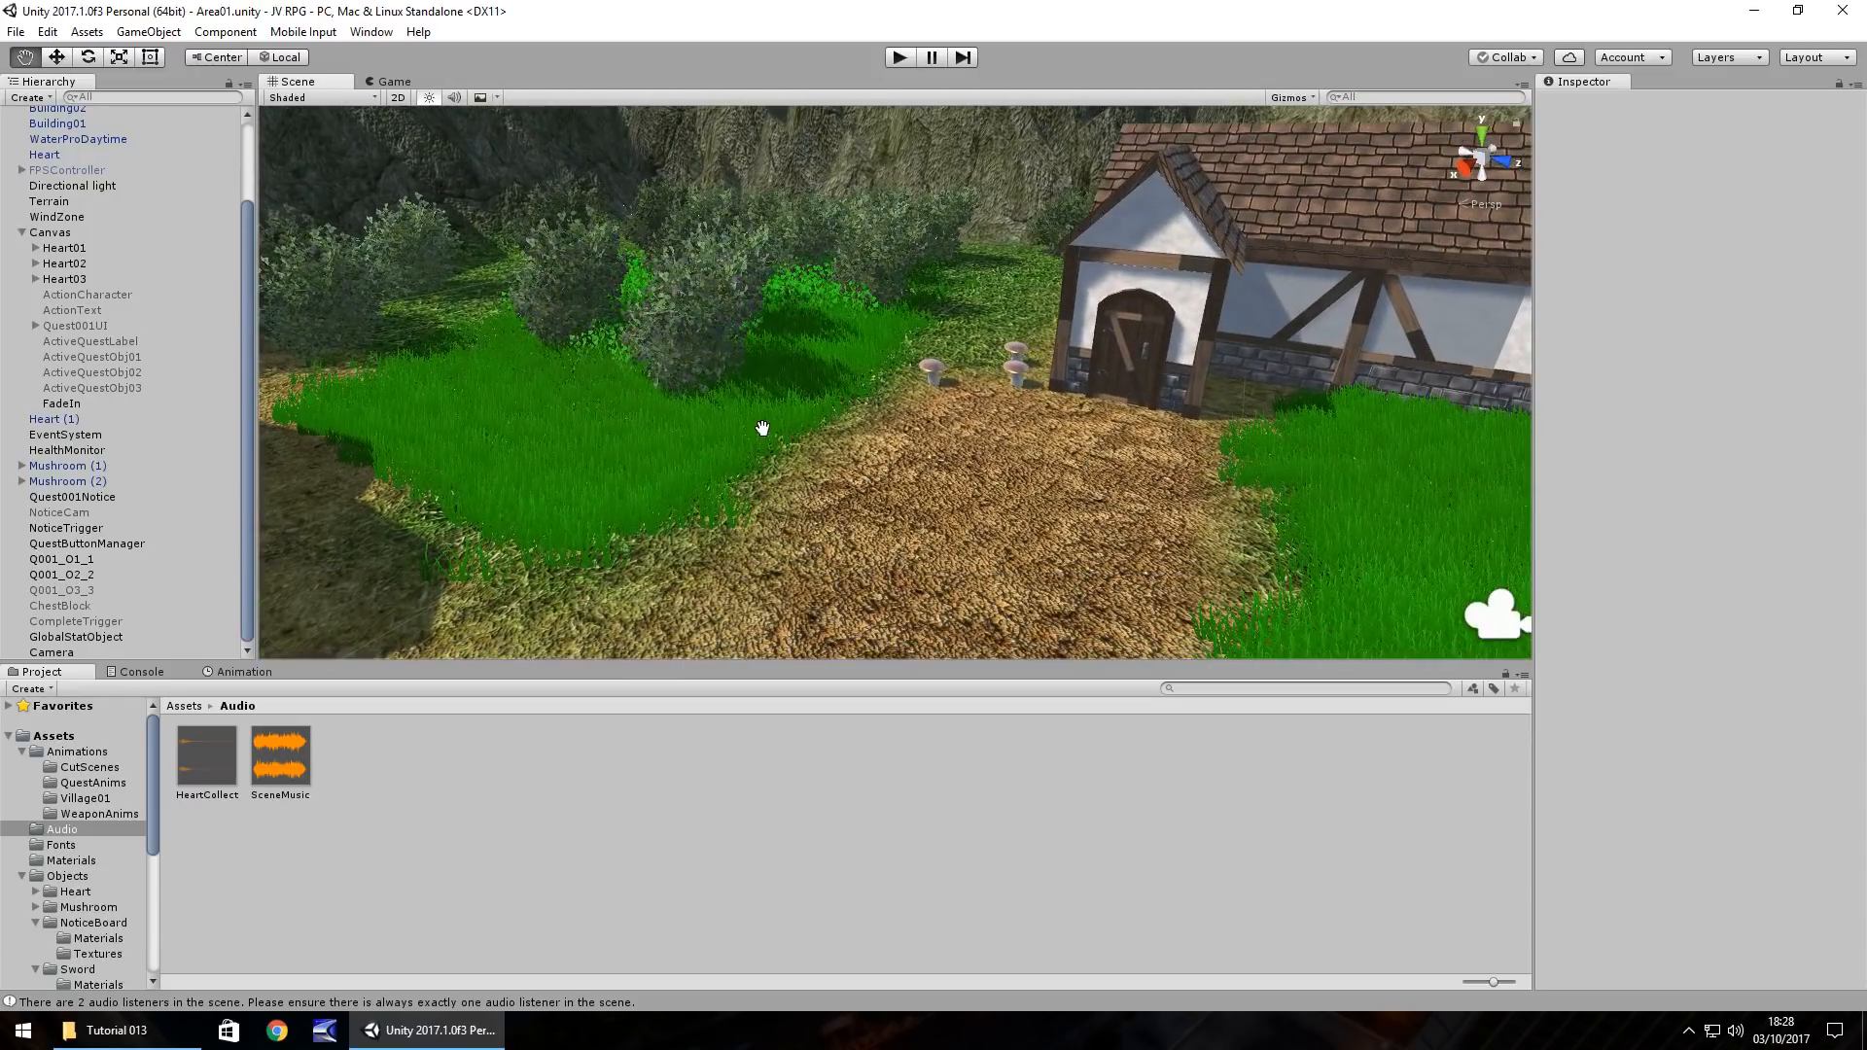
left_click(56, 652)
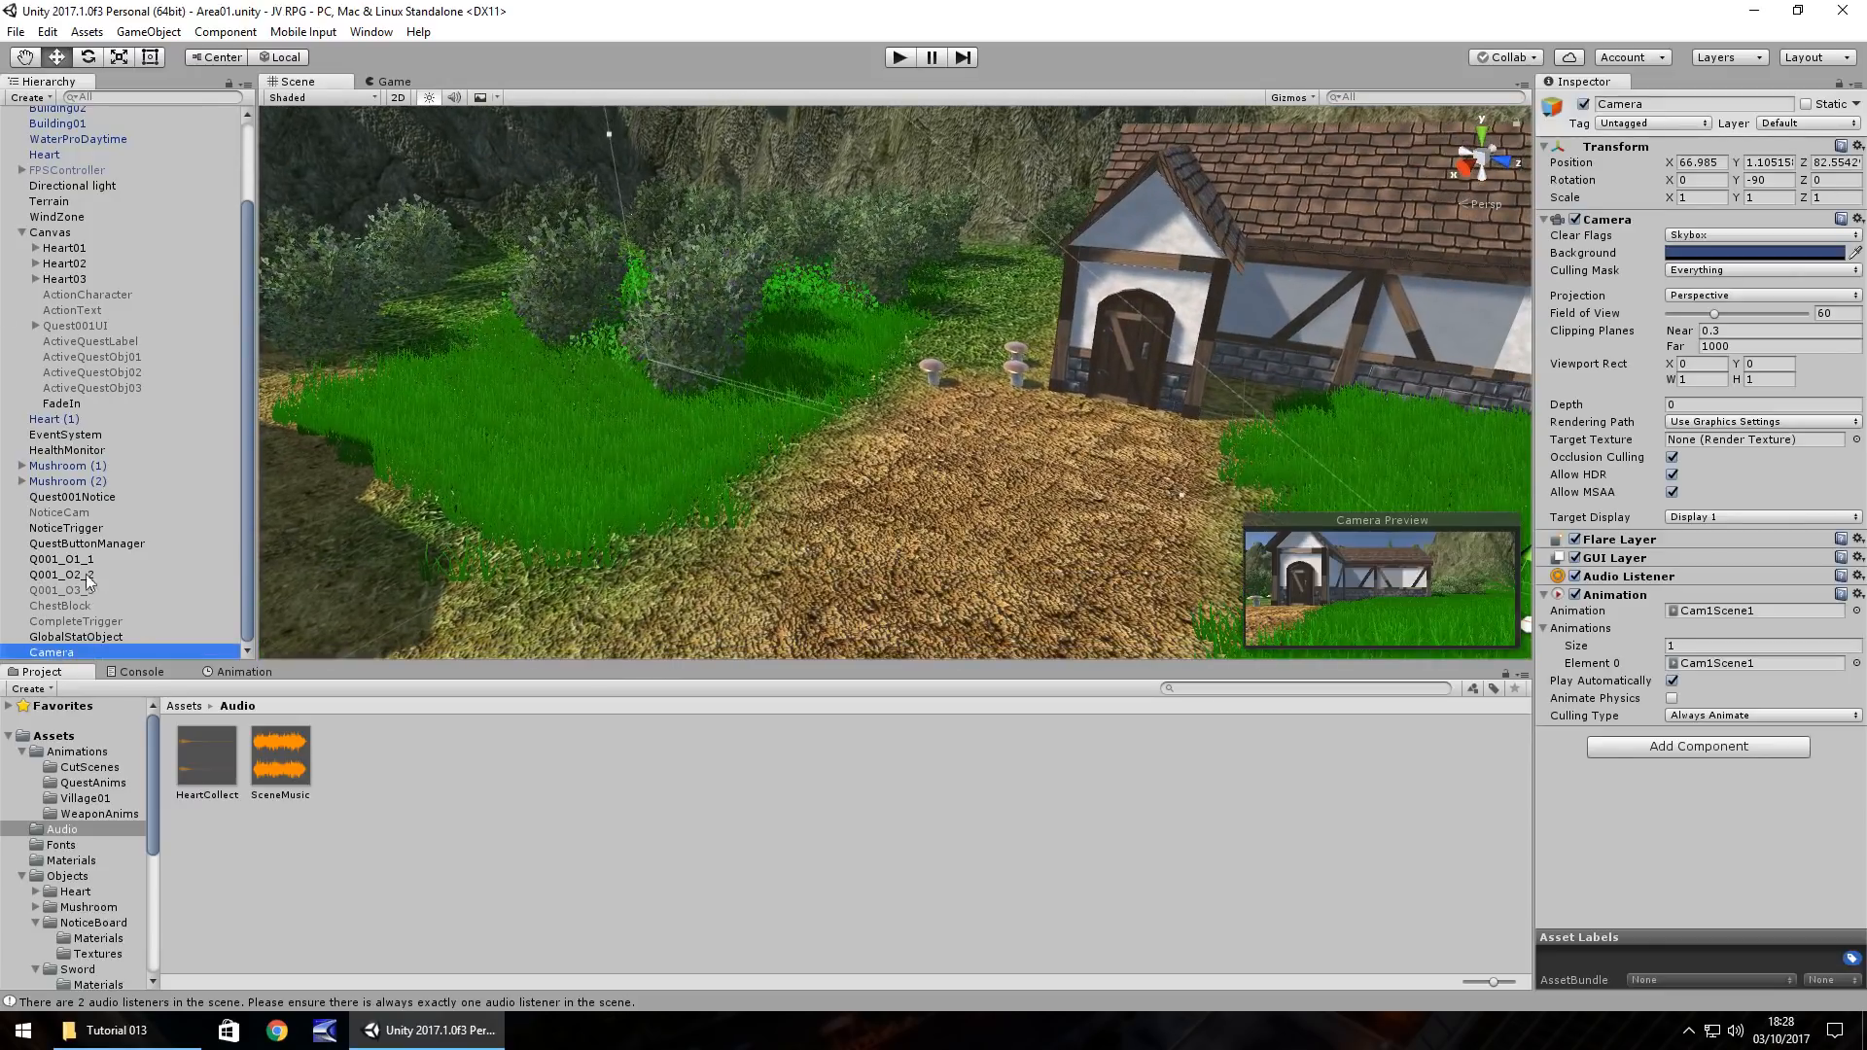
left_click(148, 32)
left_click(173, 247)
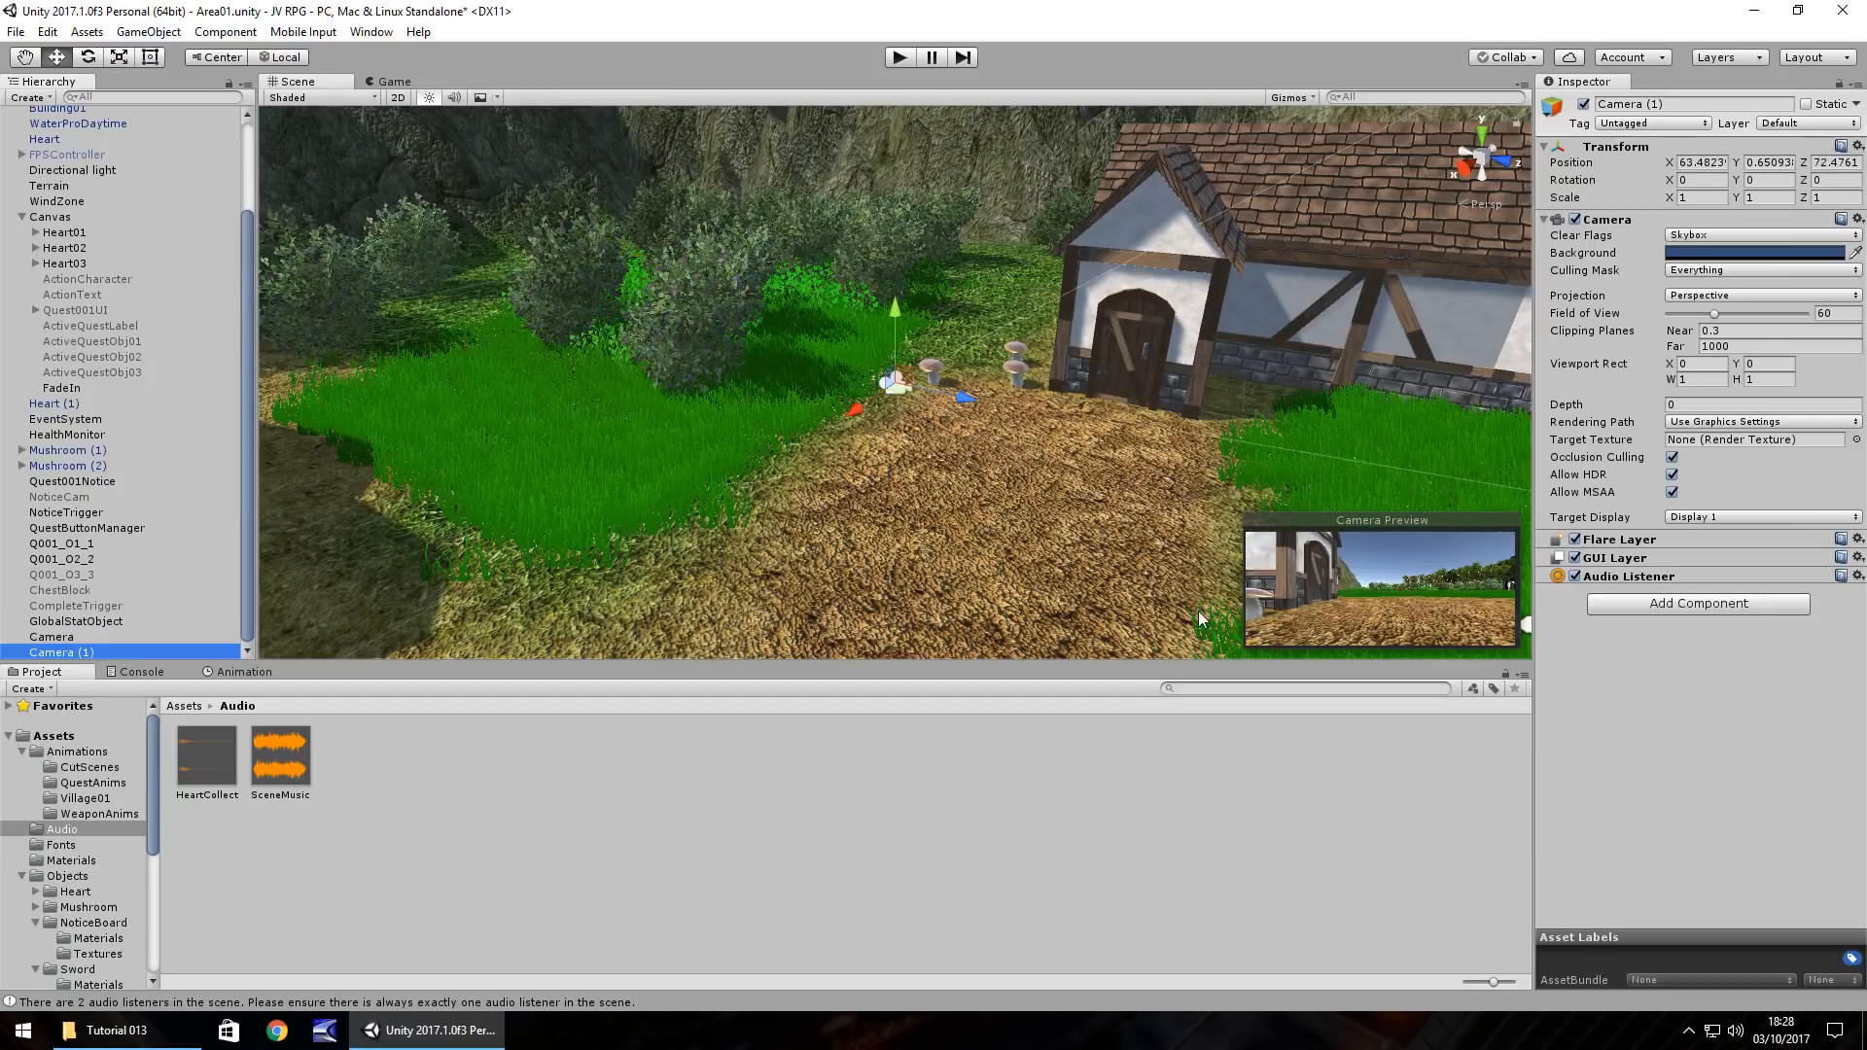
Step: Aim the second camera down at the cottage door with rotation X 25.9, Y -108.3 and position about X 64.13, Y 3.81, Z 76.99
left_click_drag(963, 398, 1112, 437)
left_click_drag(1736, 180, 1292, 282)
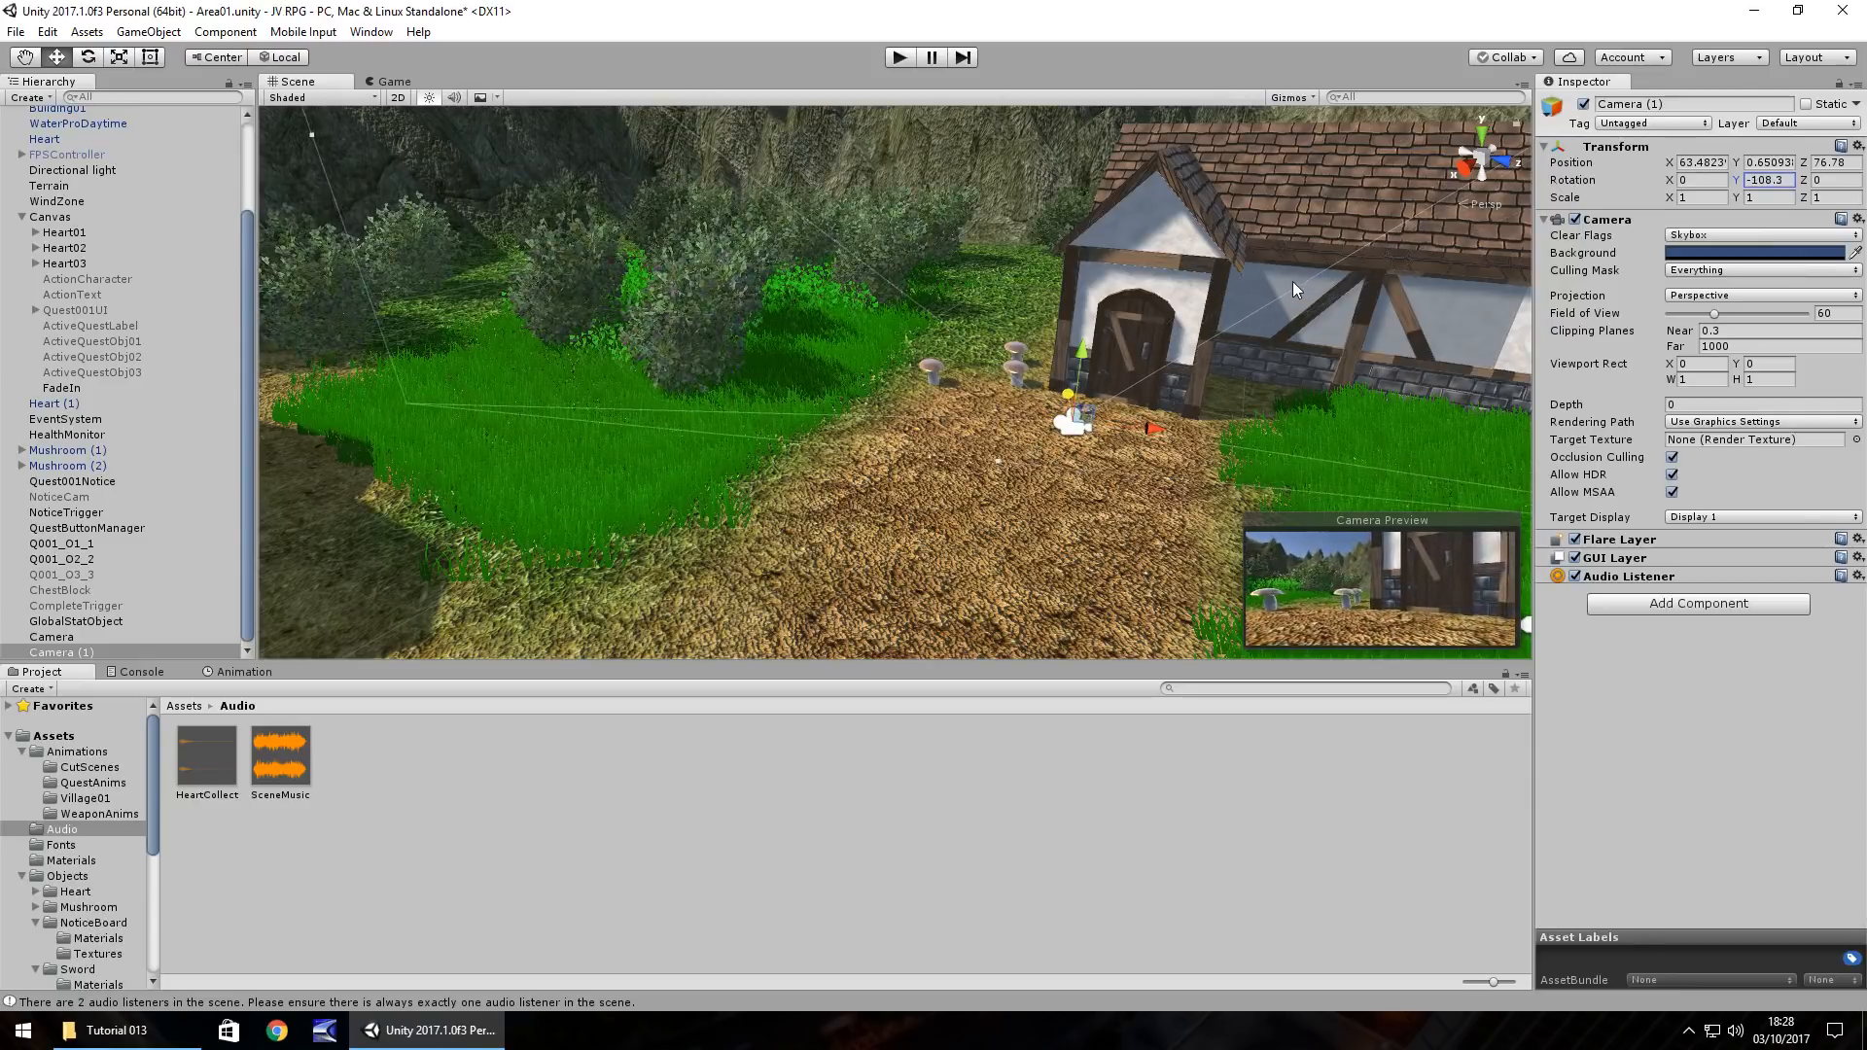
left_click_drag(1082, 350, 1085, 223)
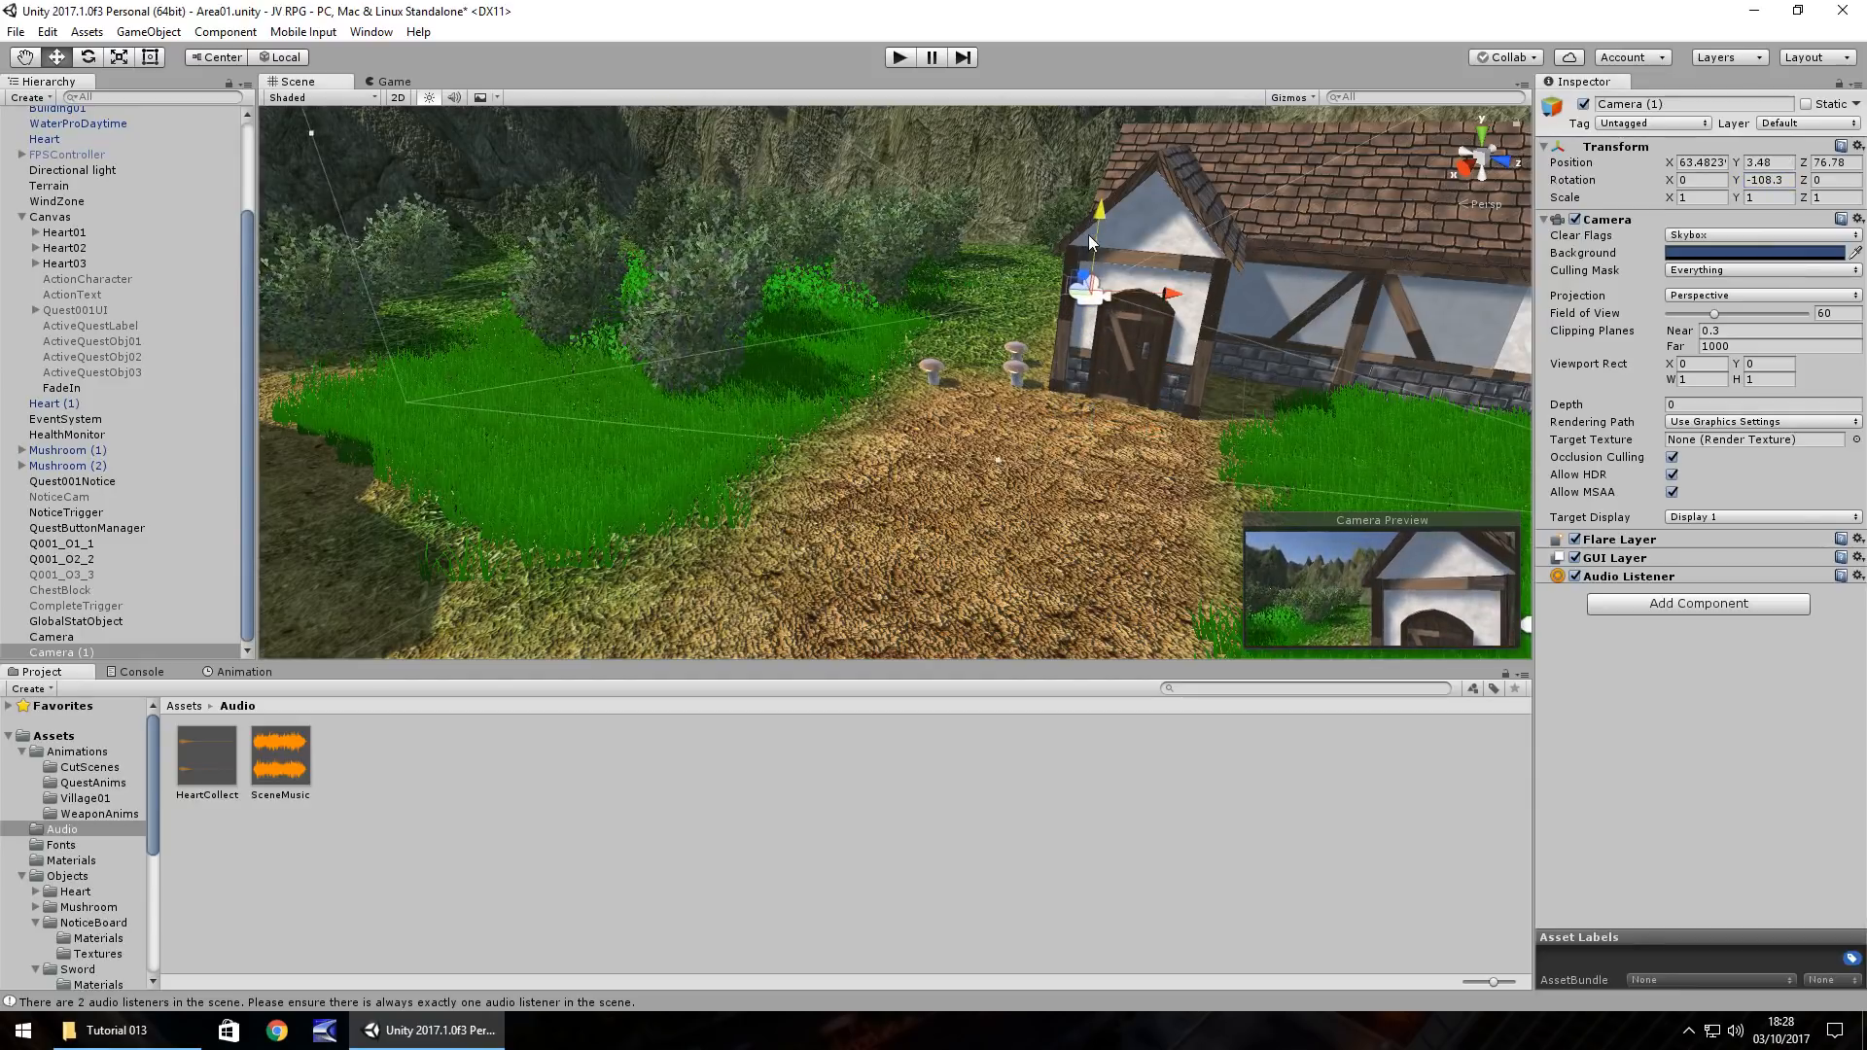
left_click_drag(1673, 180, 540, 313)
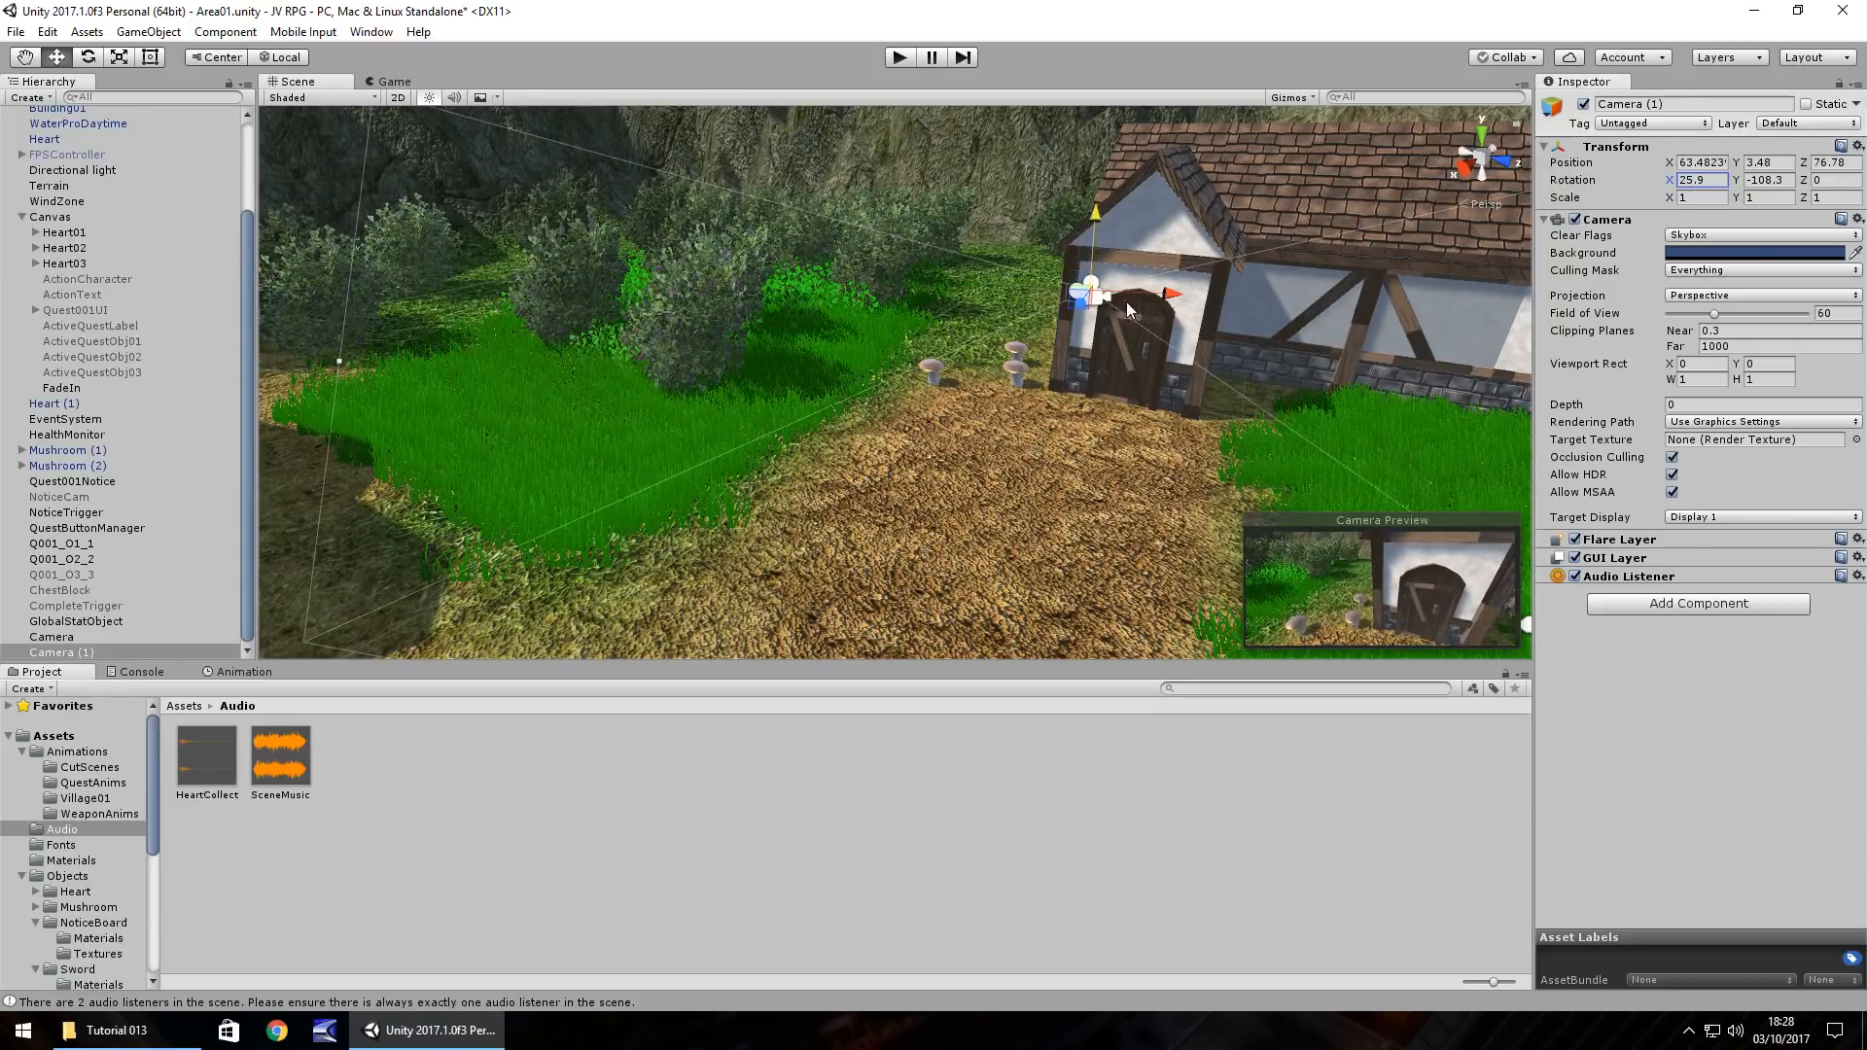
left_click_drag(1084, 309, 1096, 315)
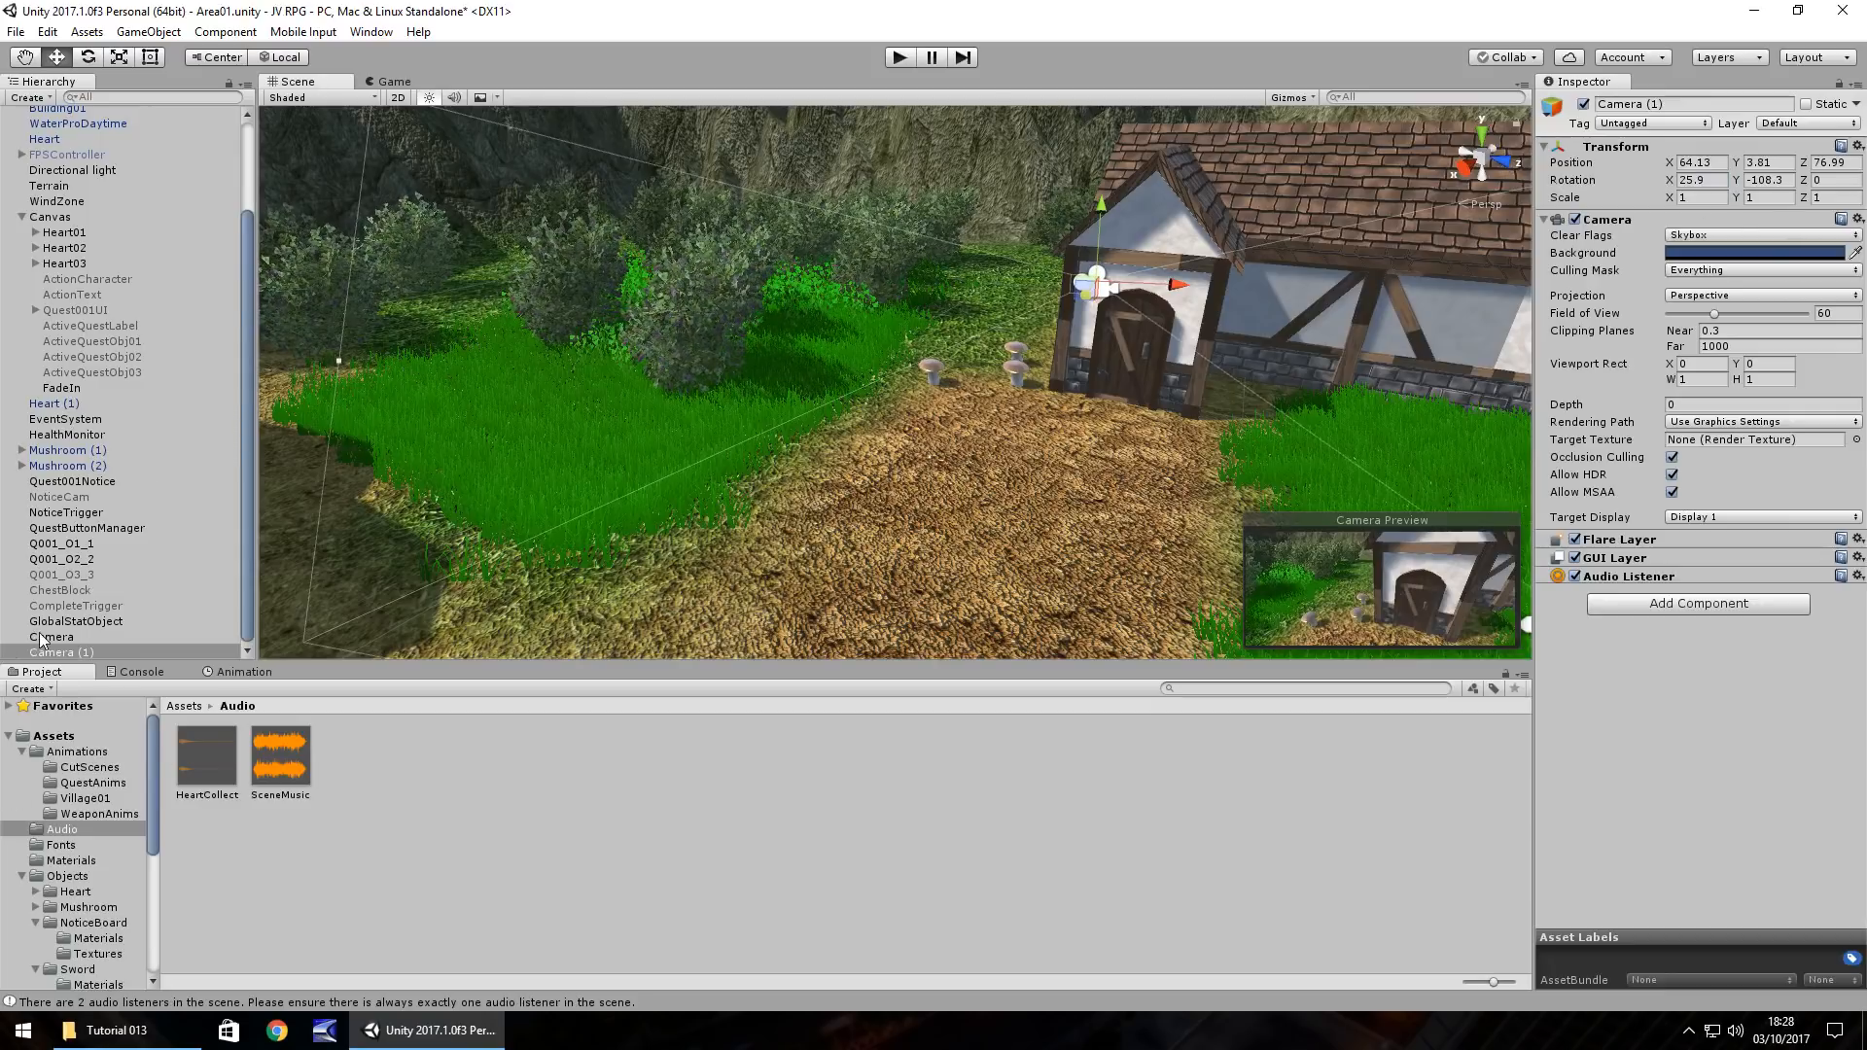
Step: Create an animation clip named Cam2Scene1 for the second camera in the CutScenes folder
left_click(260, 672)
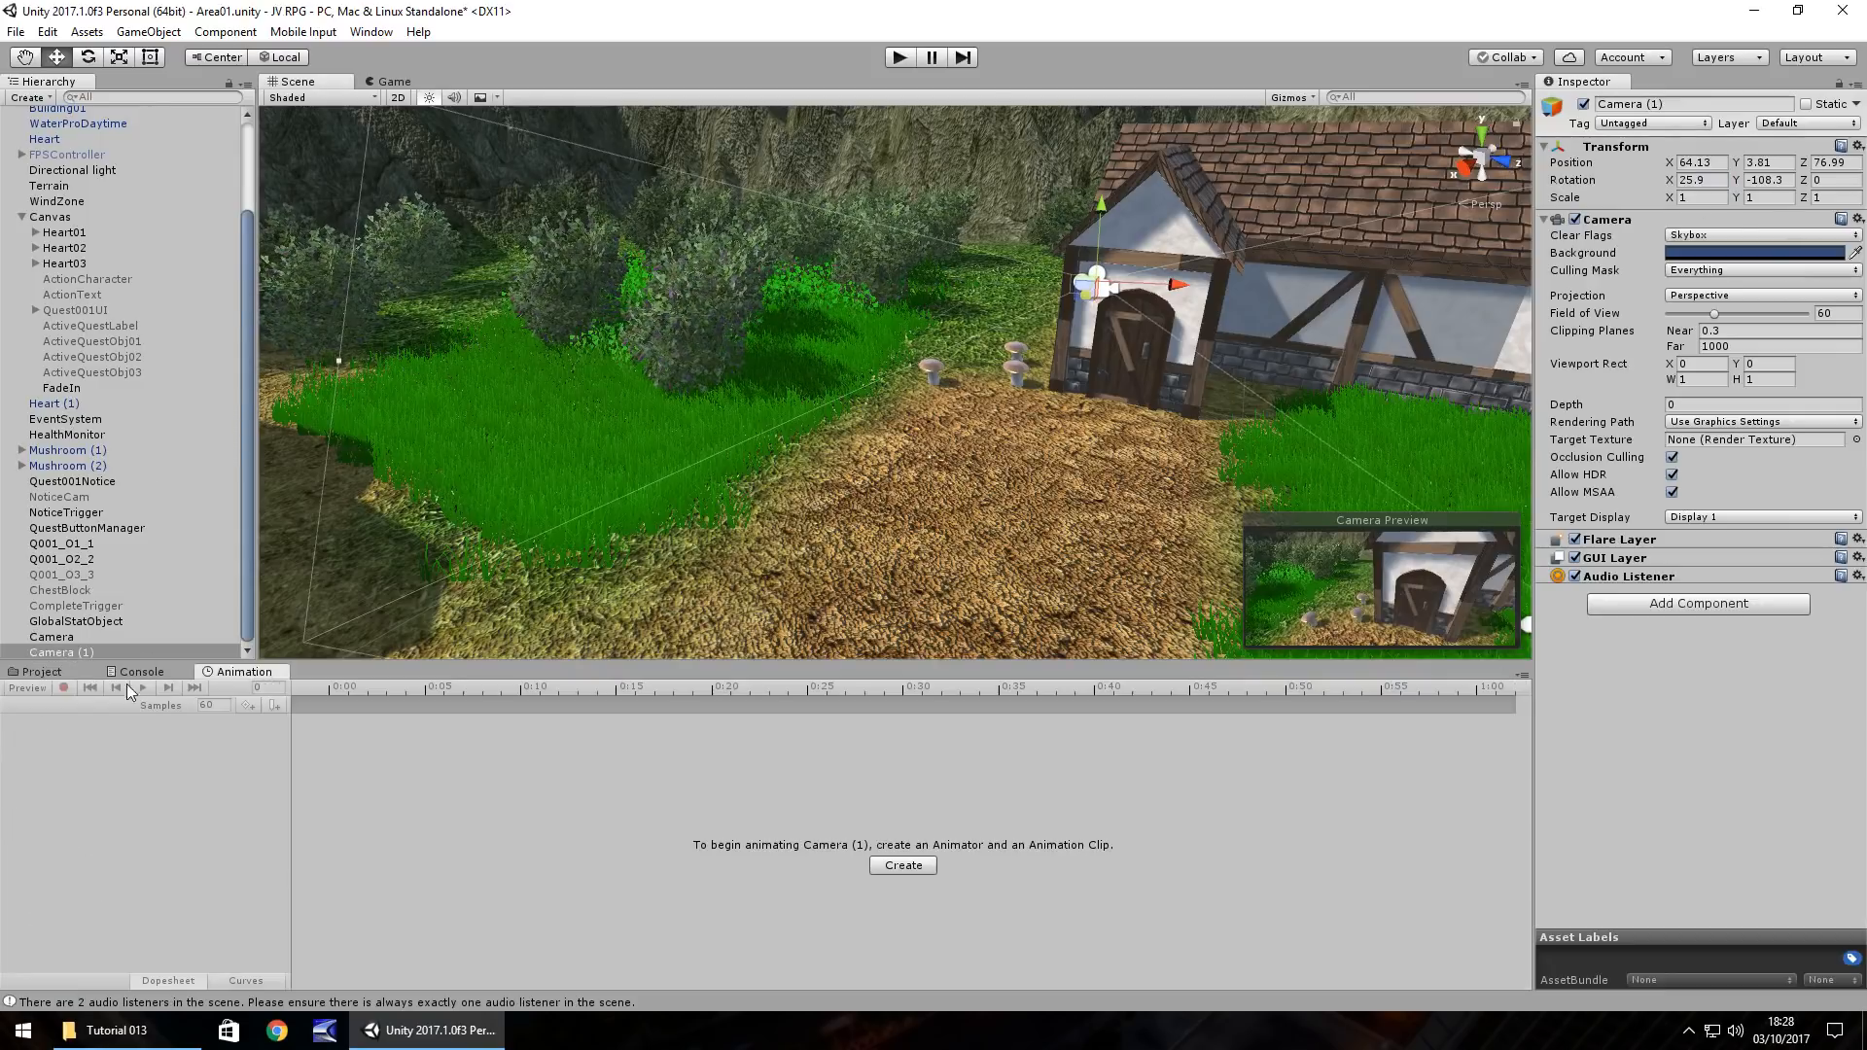
left_click(41, 672)
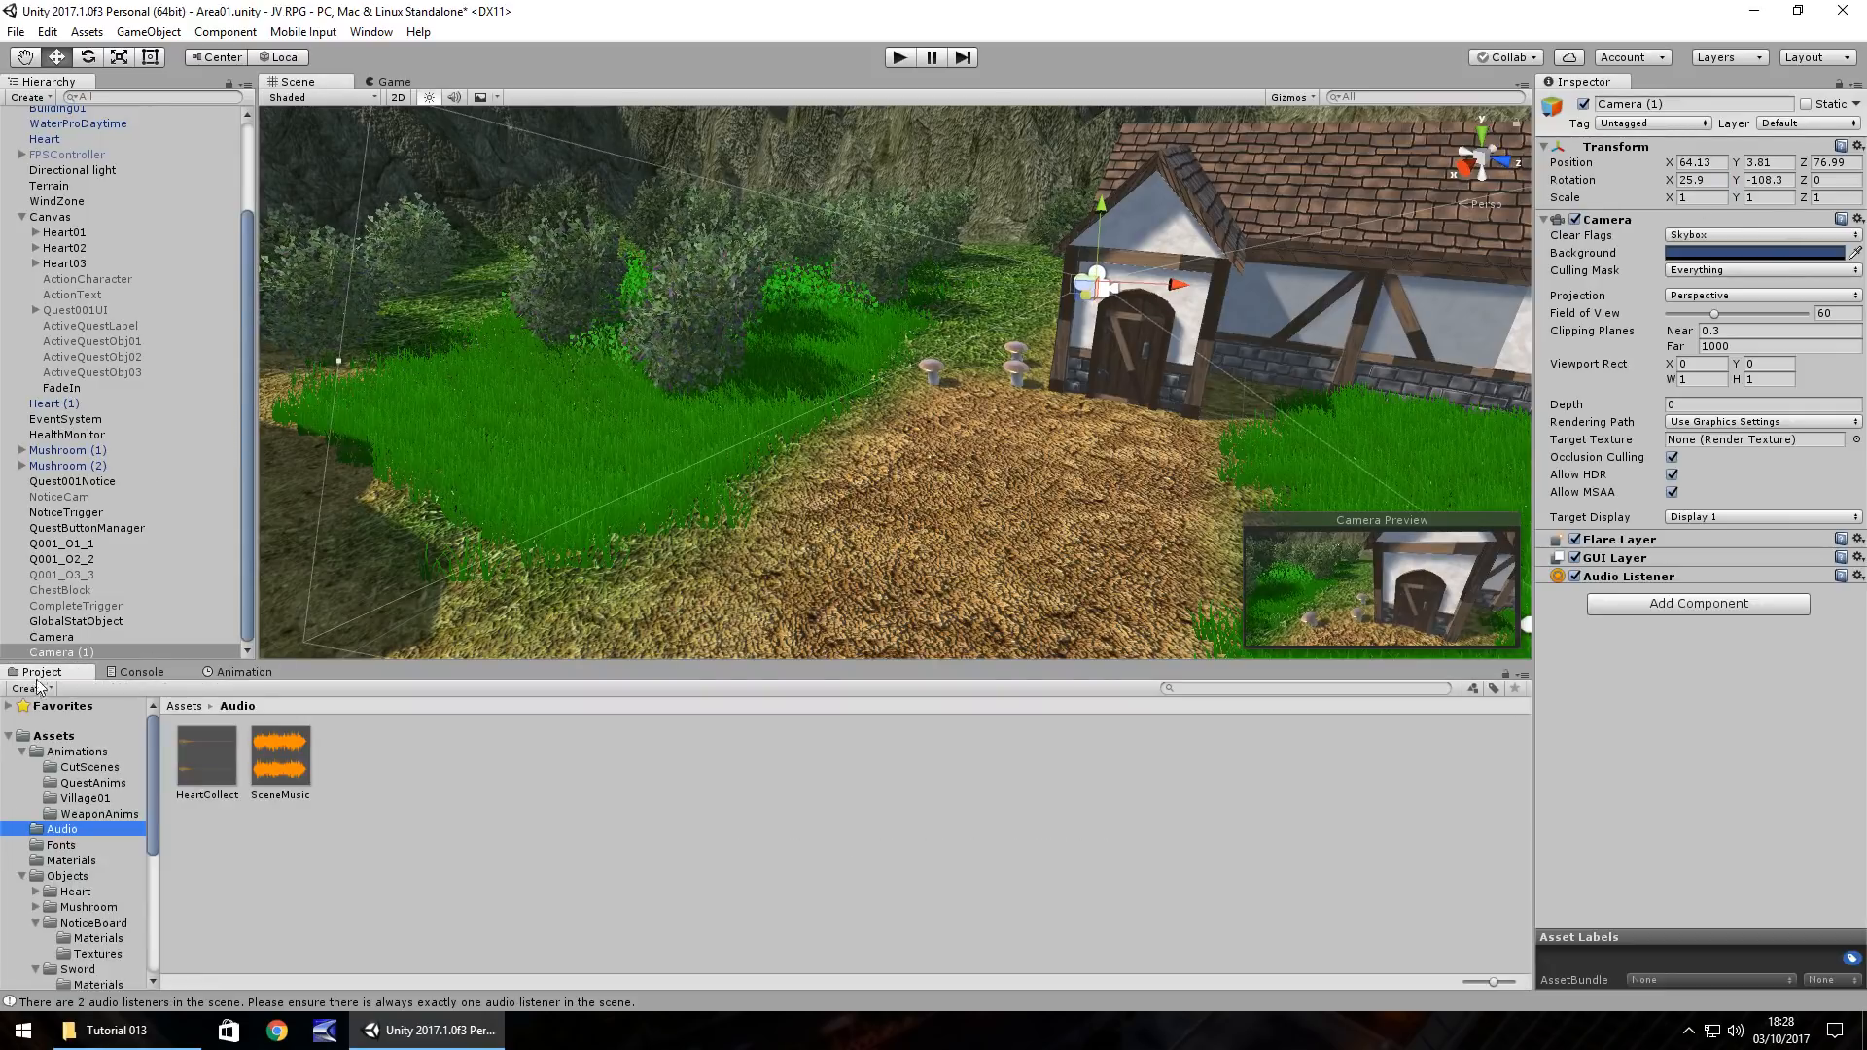
left_click(93, 756)
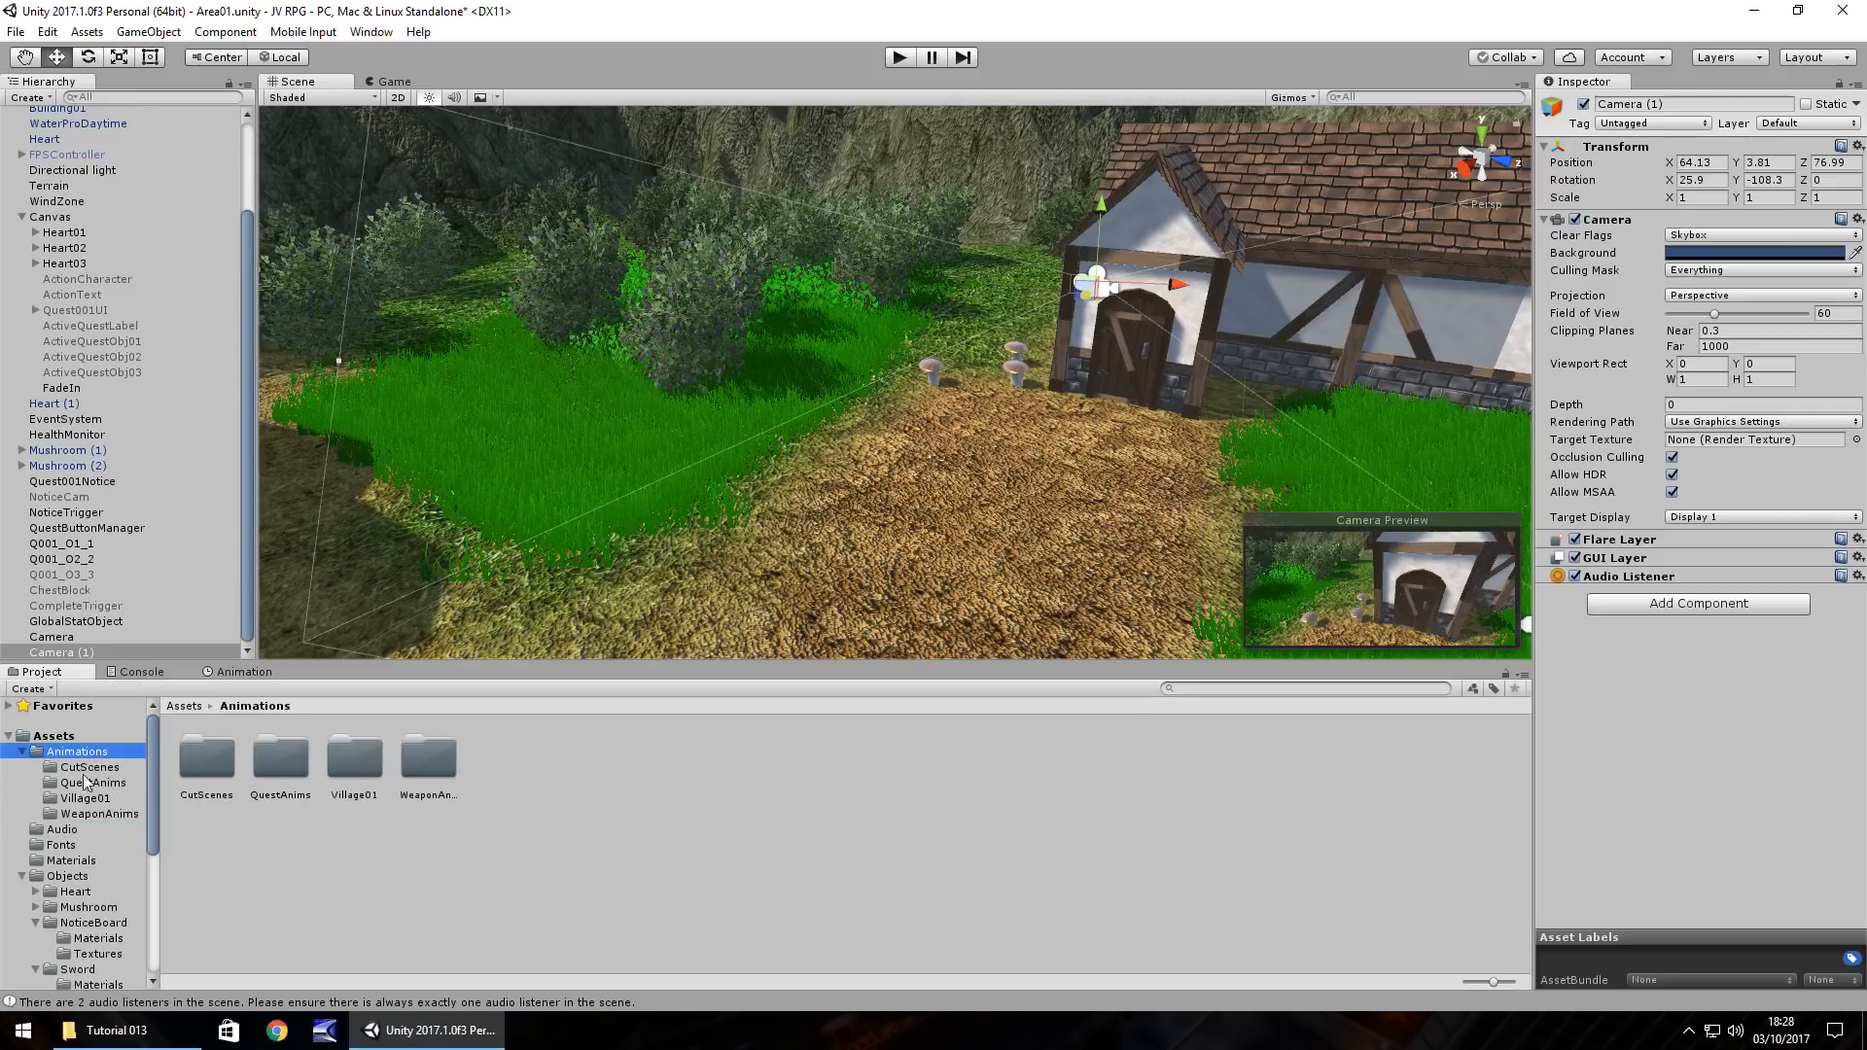
left_click(243, 673)
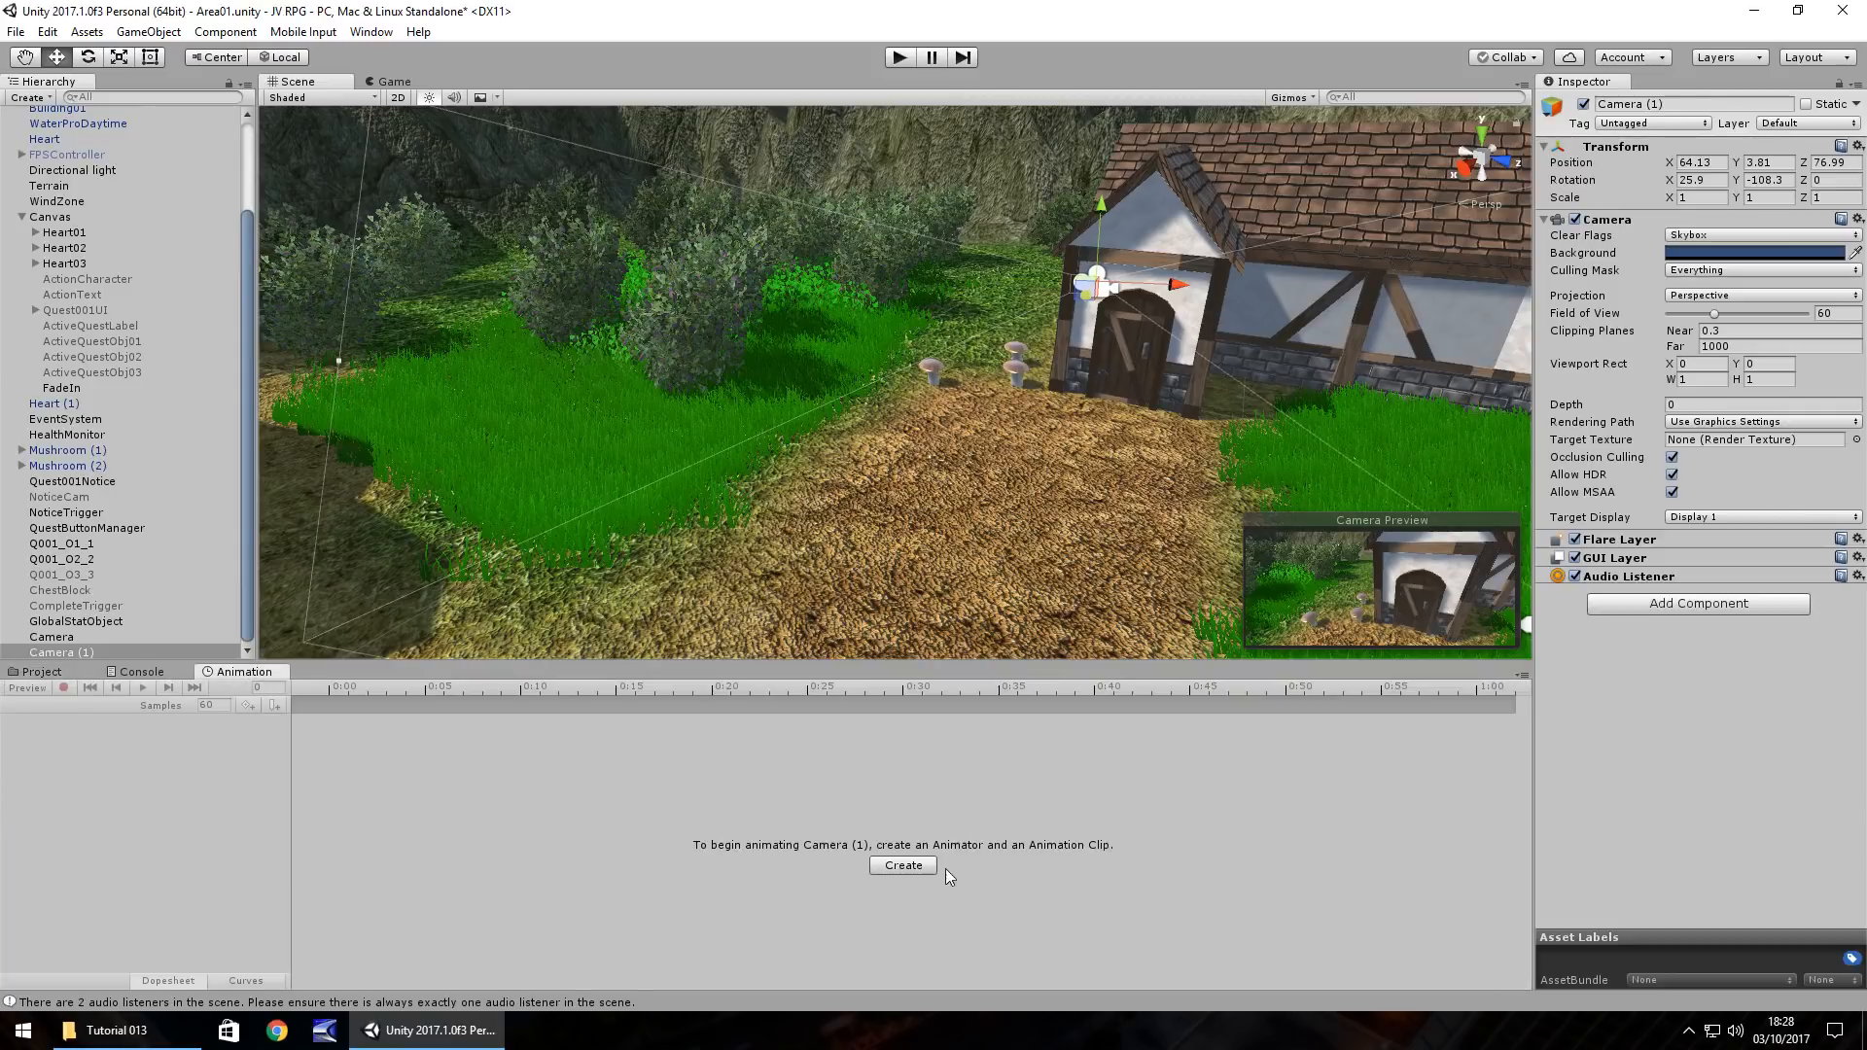
left_click(913, 867)
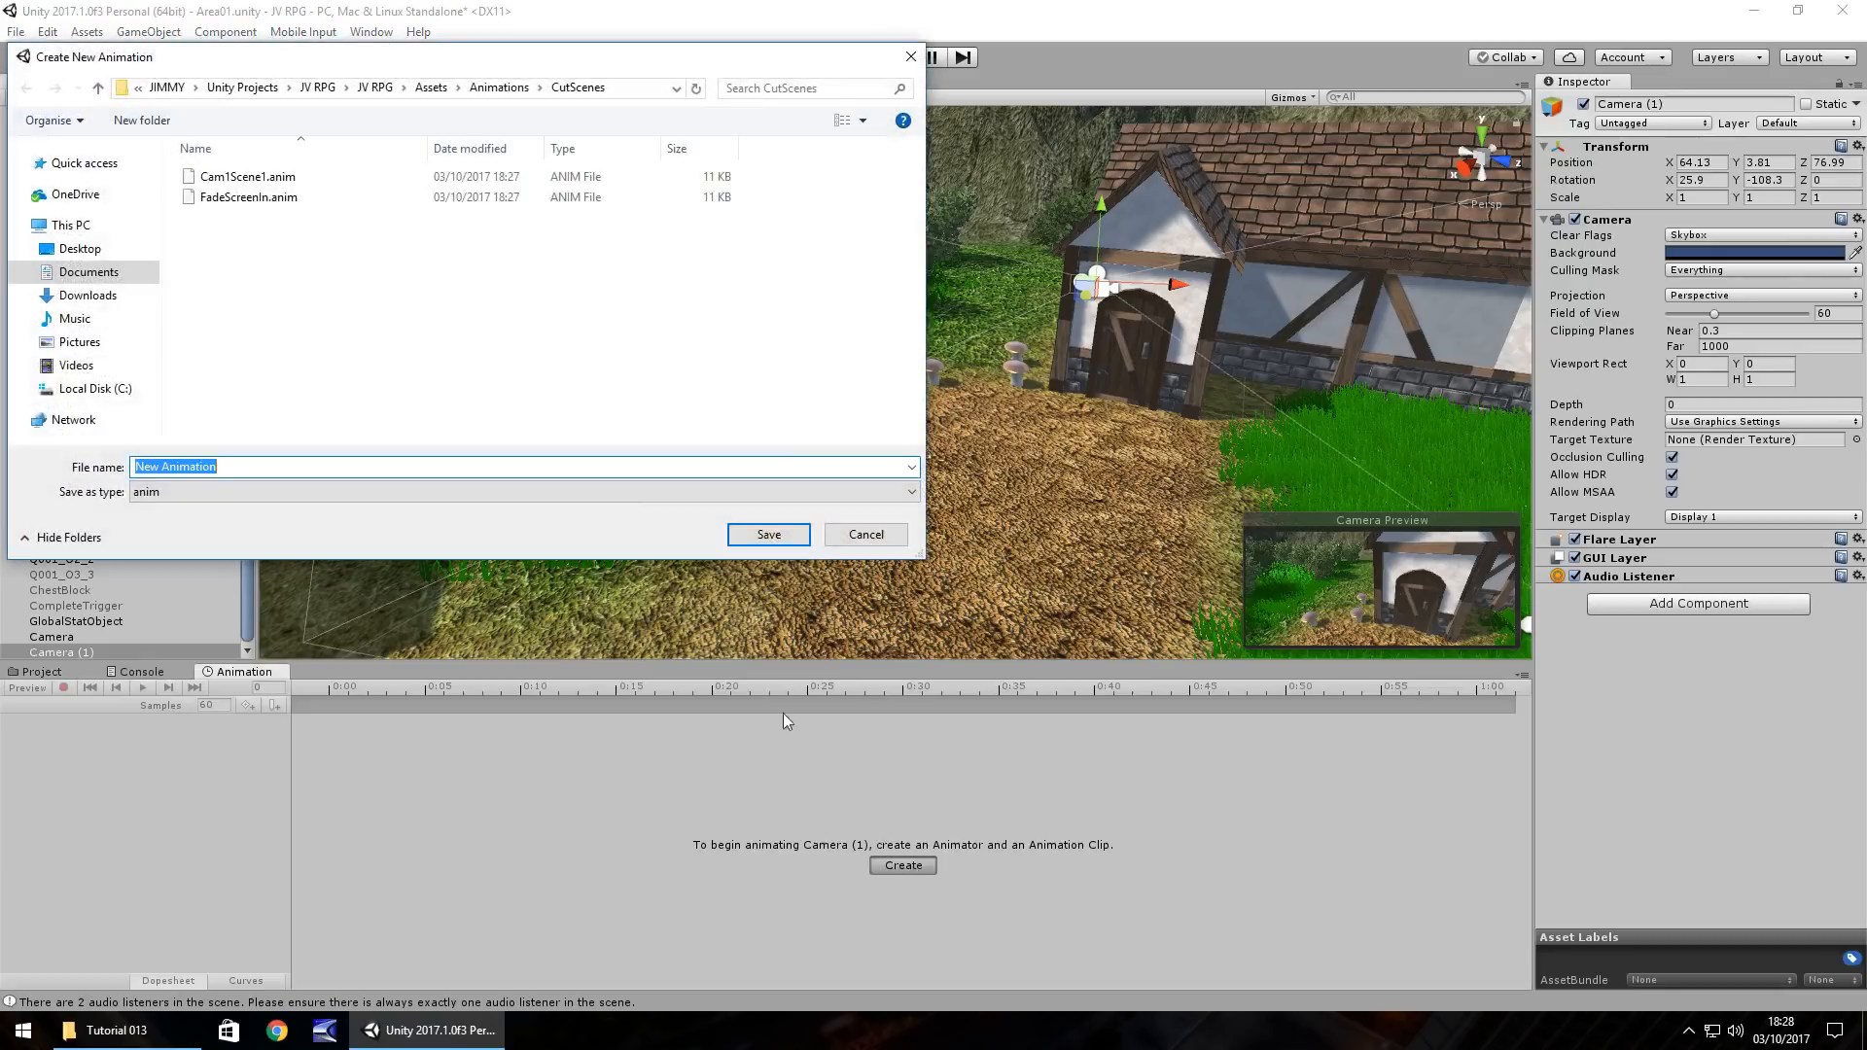
left_click(219, 181)
left_click(162, 466)
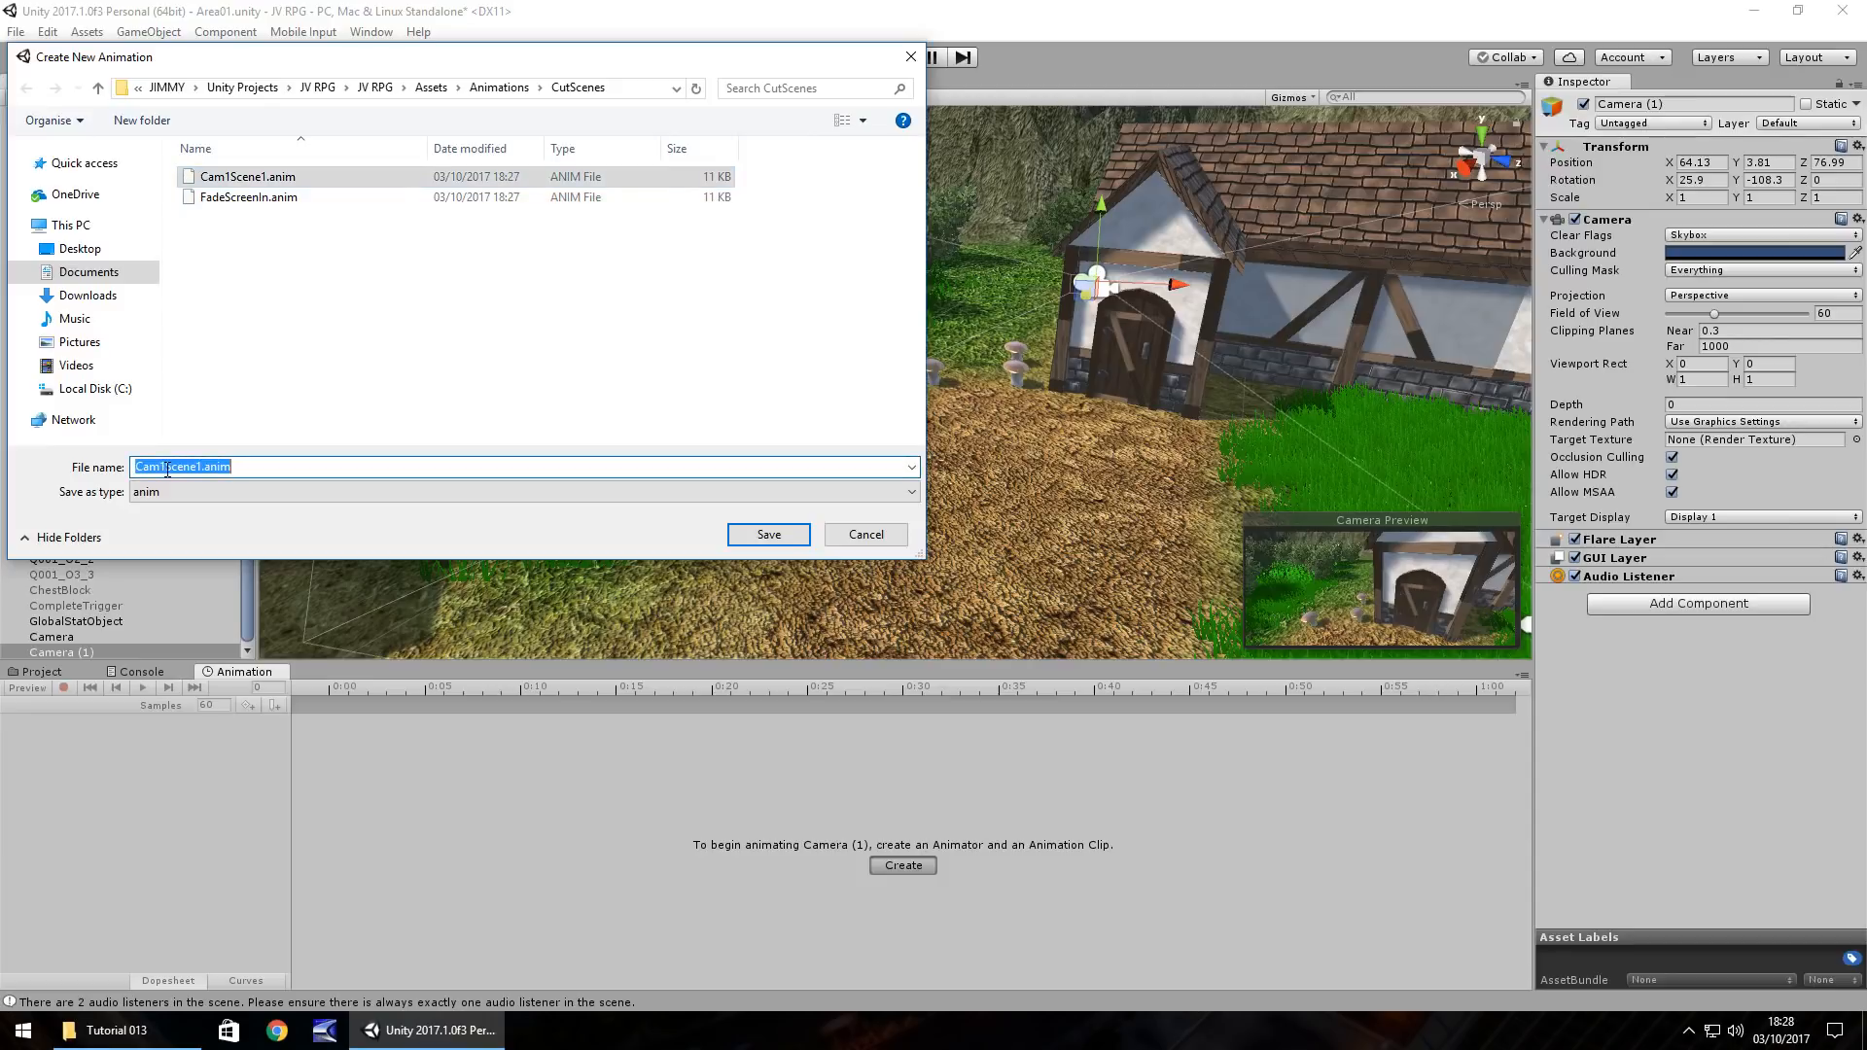
left_click(163, 466)
type("2")
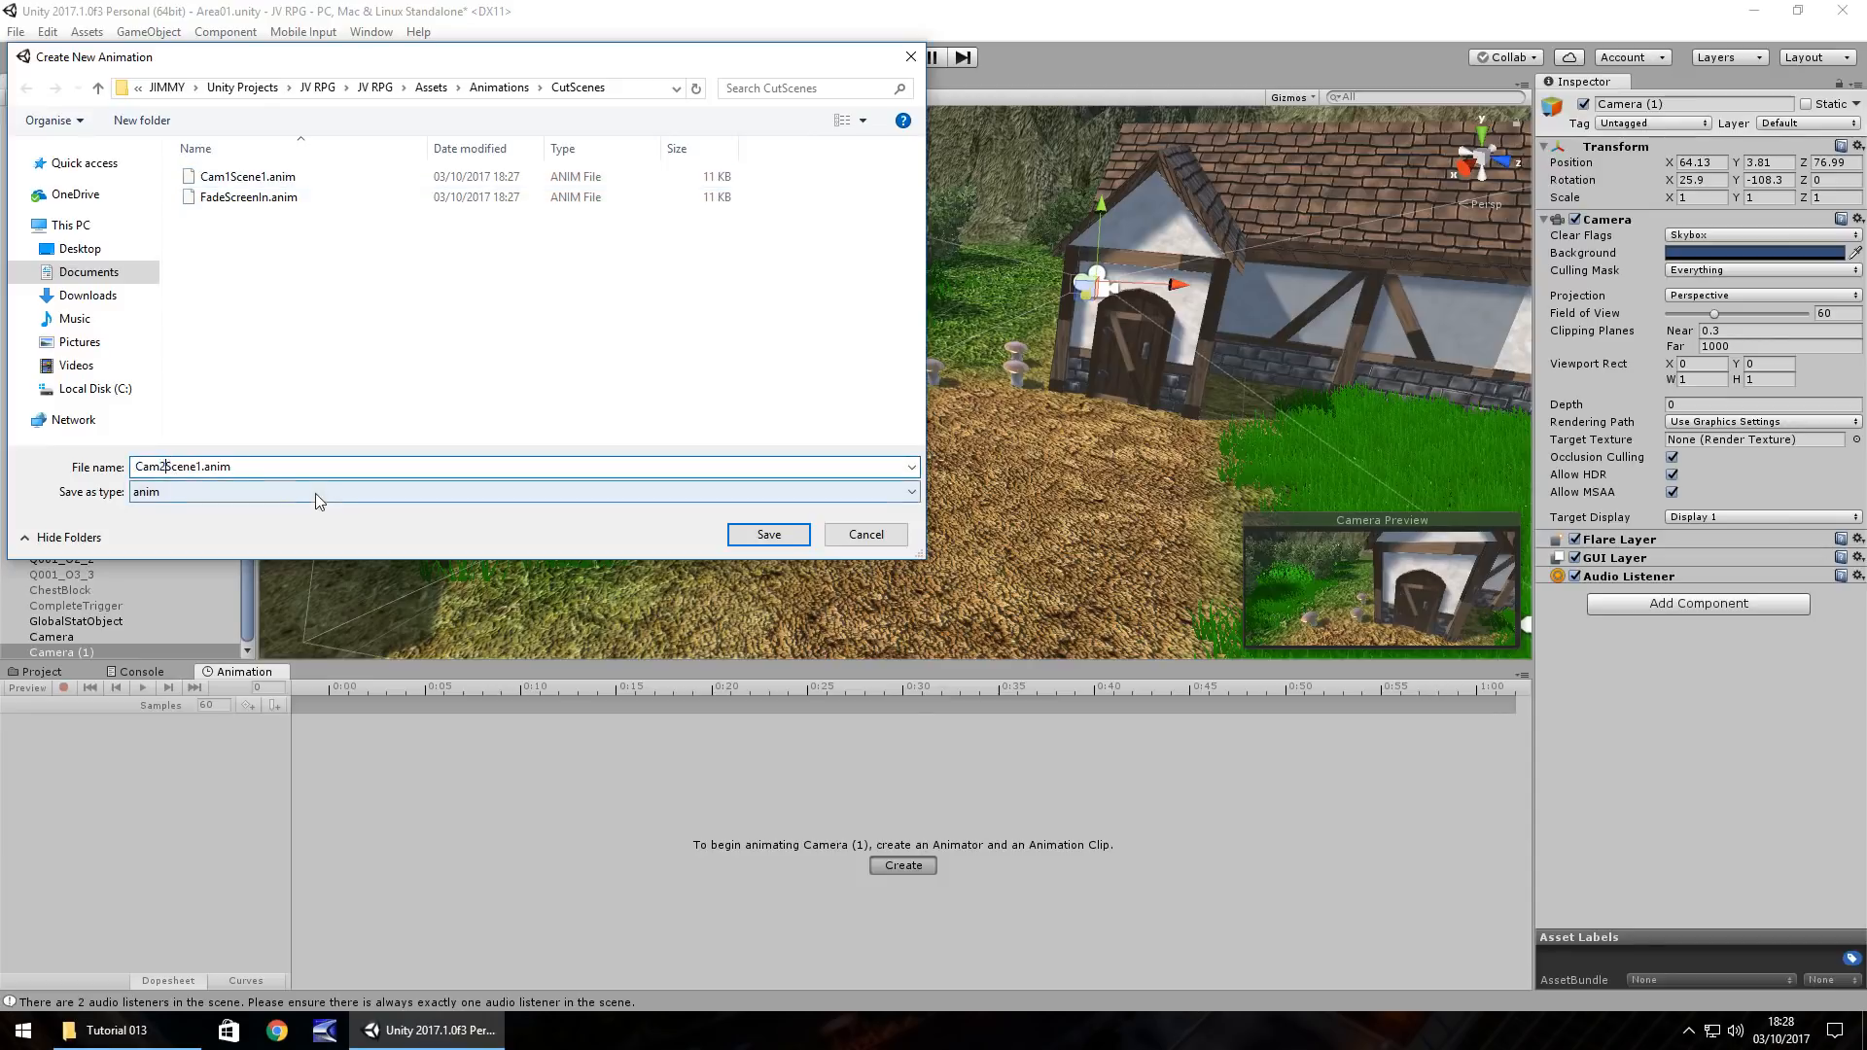
key("Return")
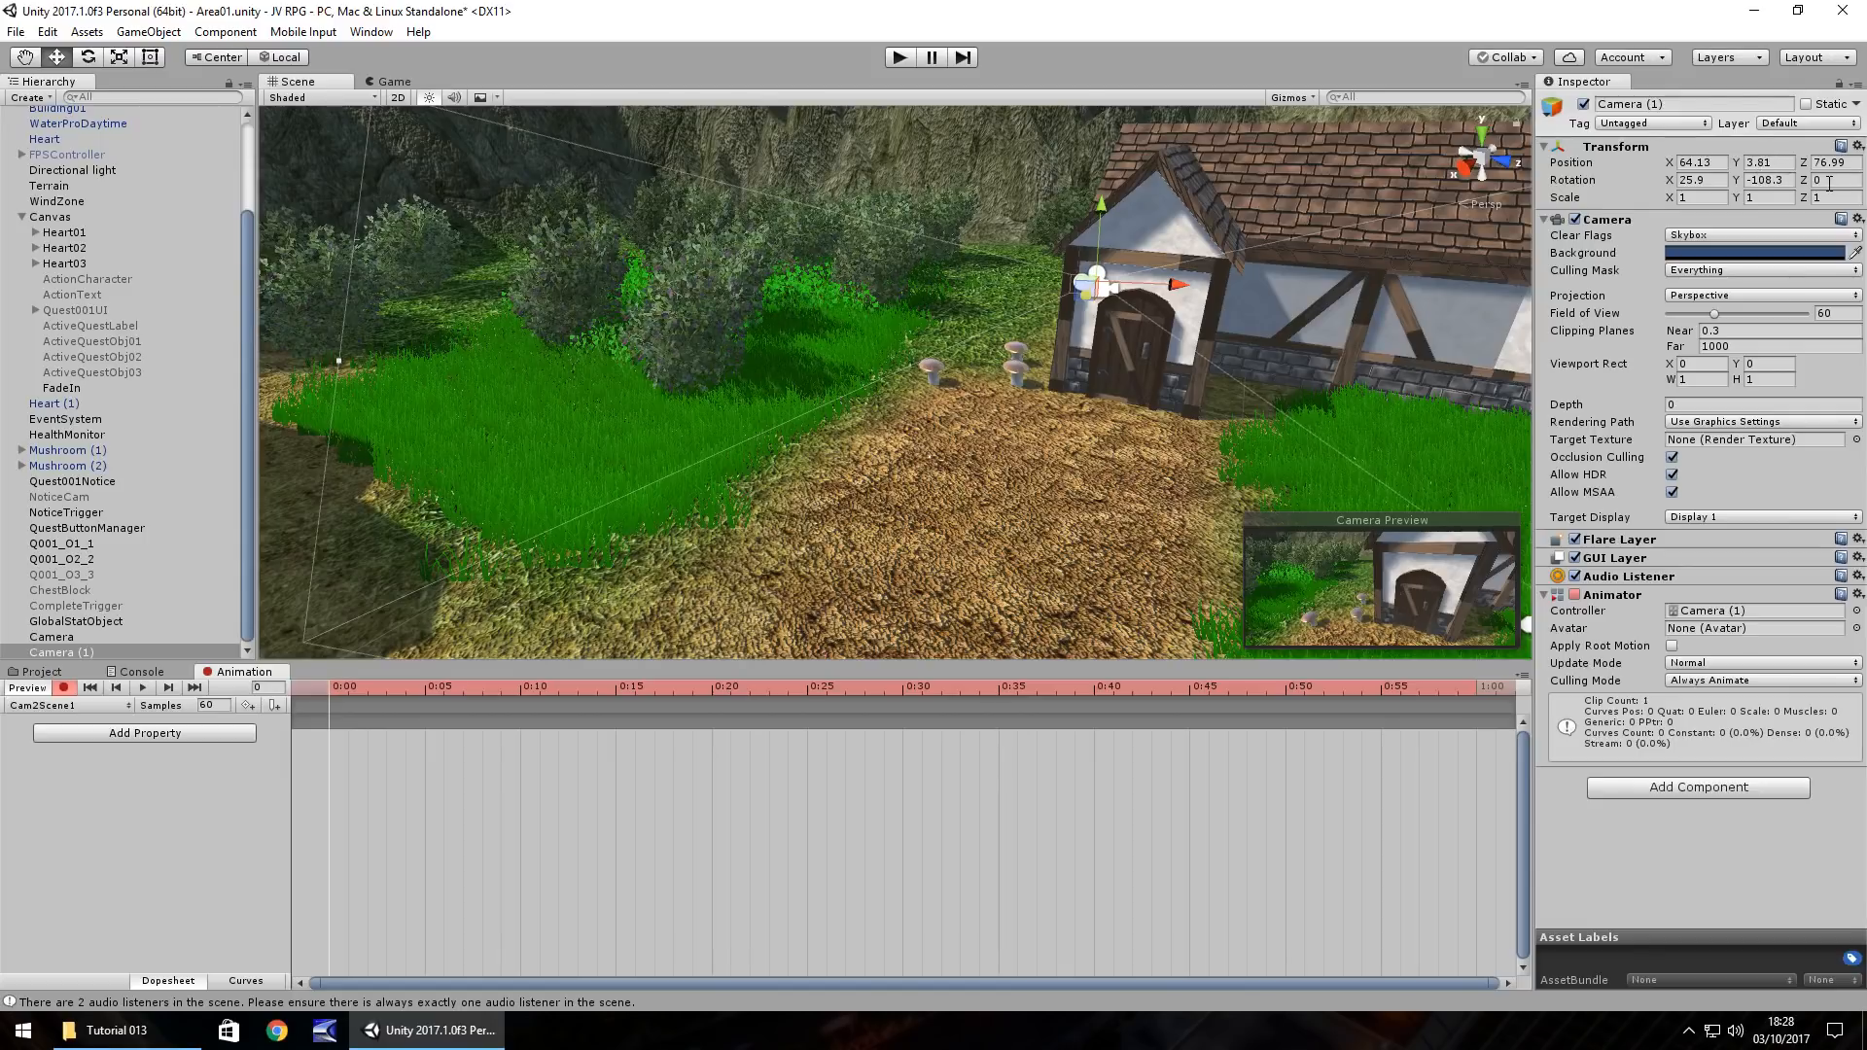
Step: Record the second camera's Y rotation as -108 at frame 0 and about -190.45 at frame 600, and stop recording
left_click(1779, 181)
type("-108")
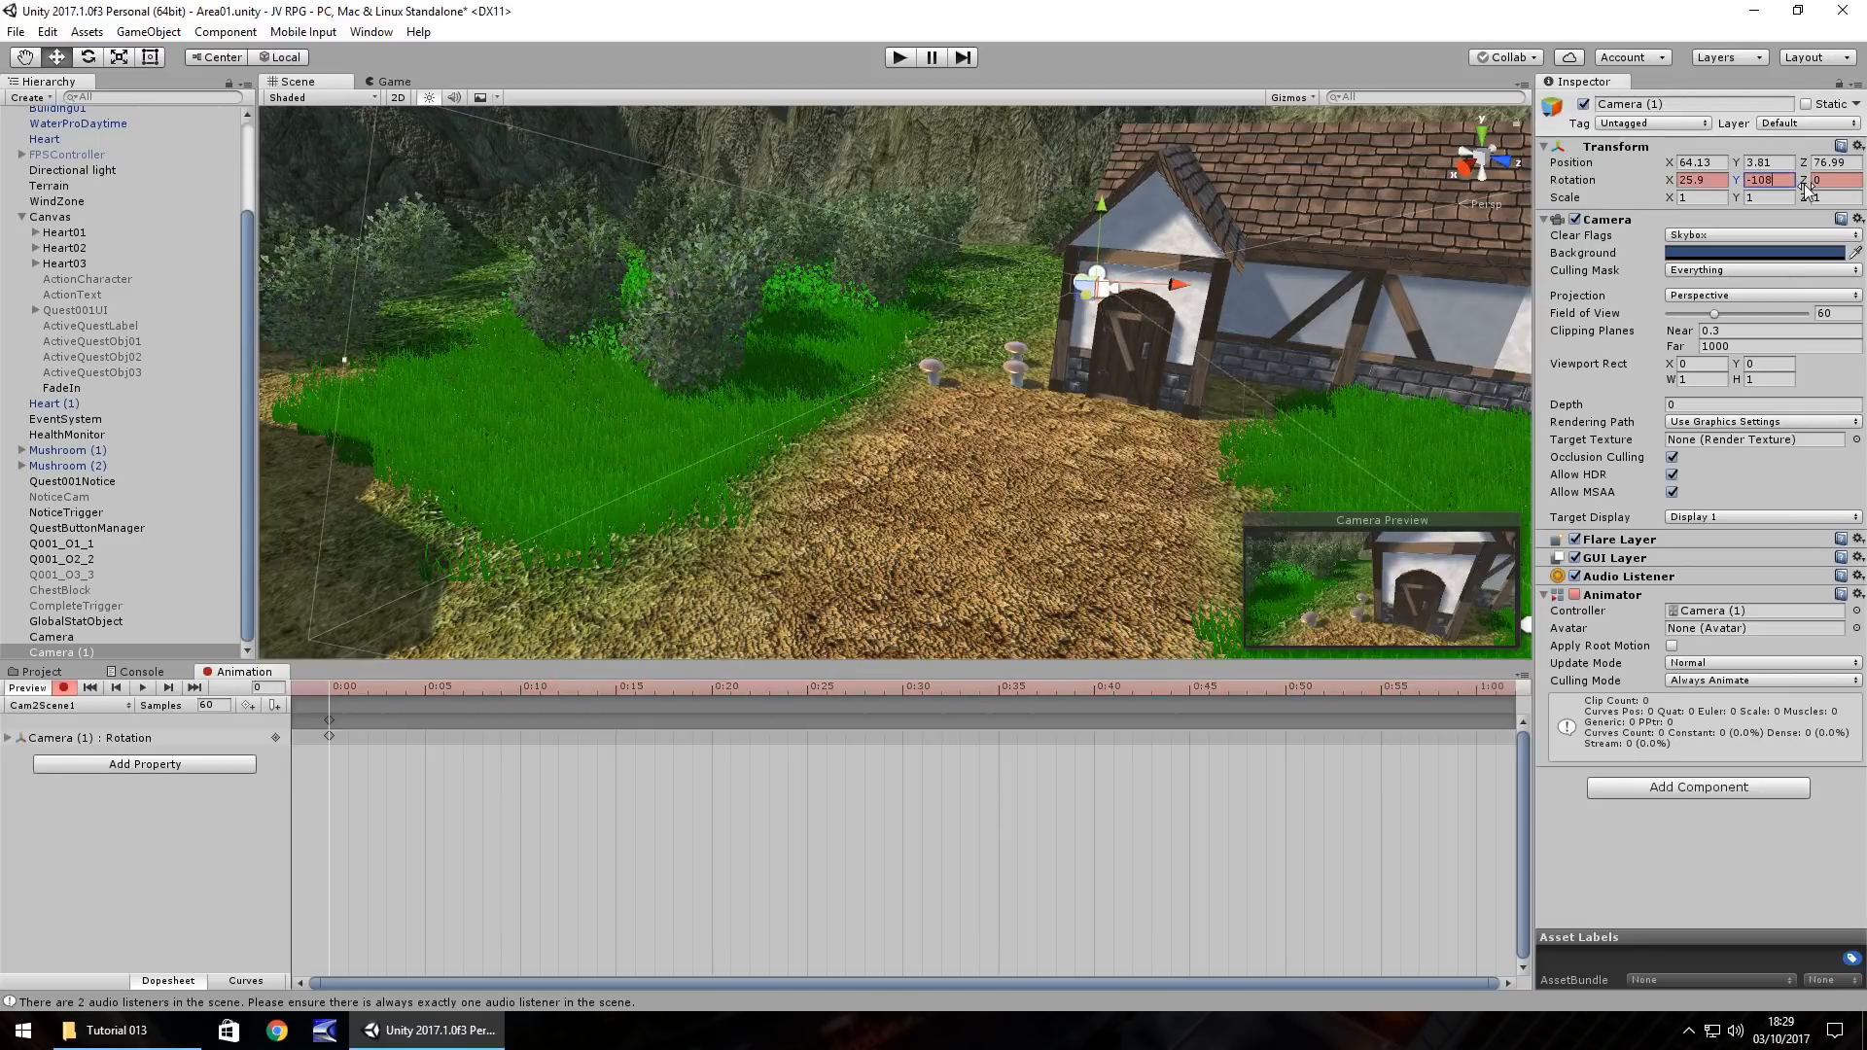
left_click(275, 688)
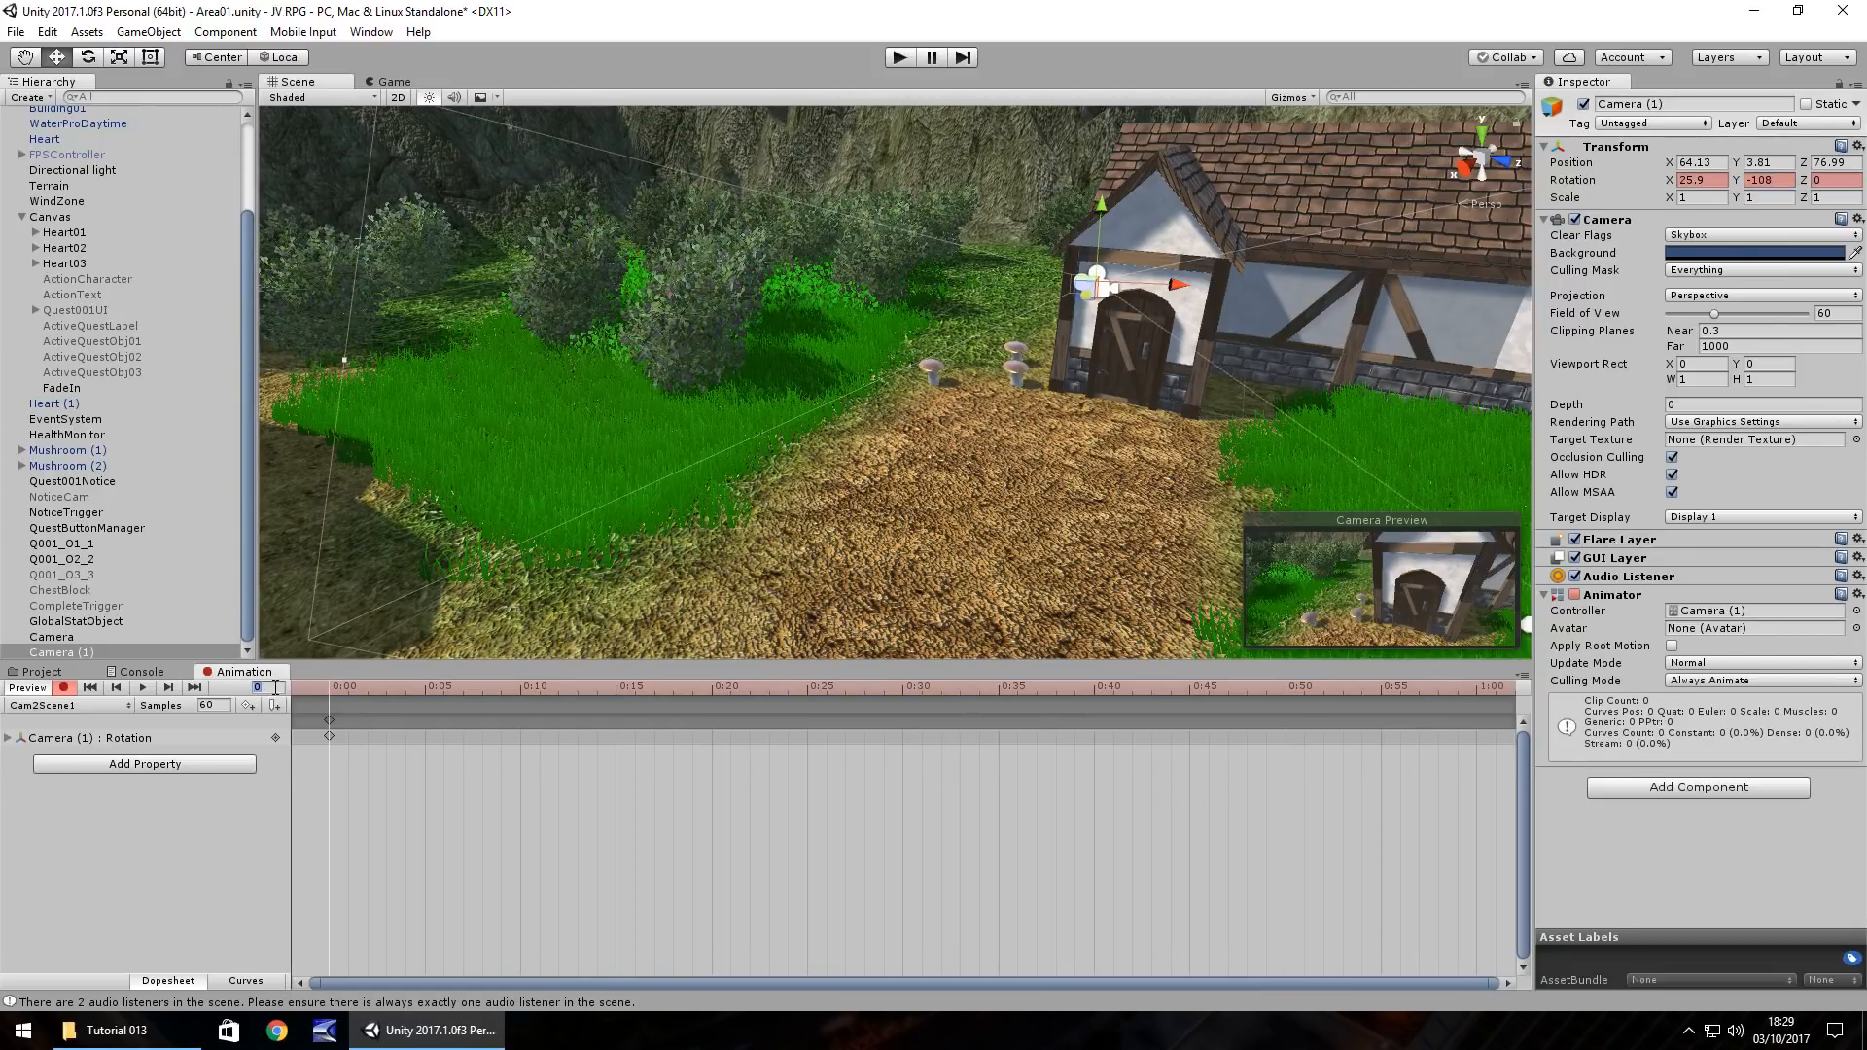
type("600")
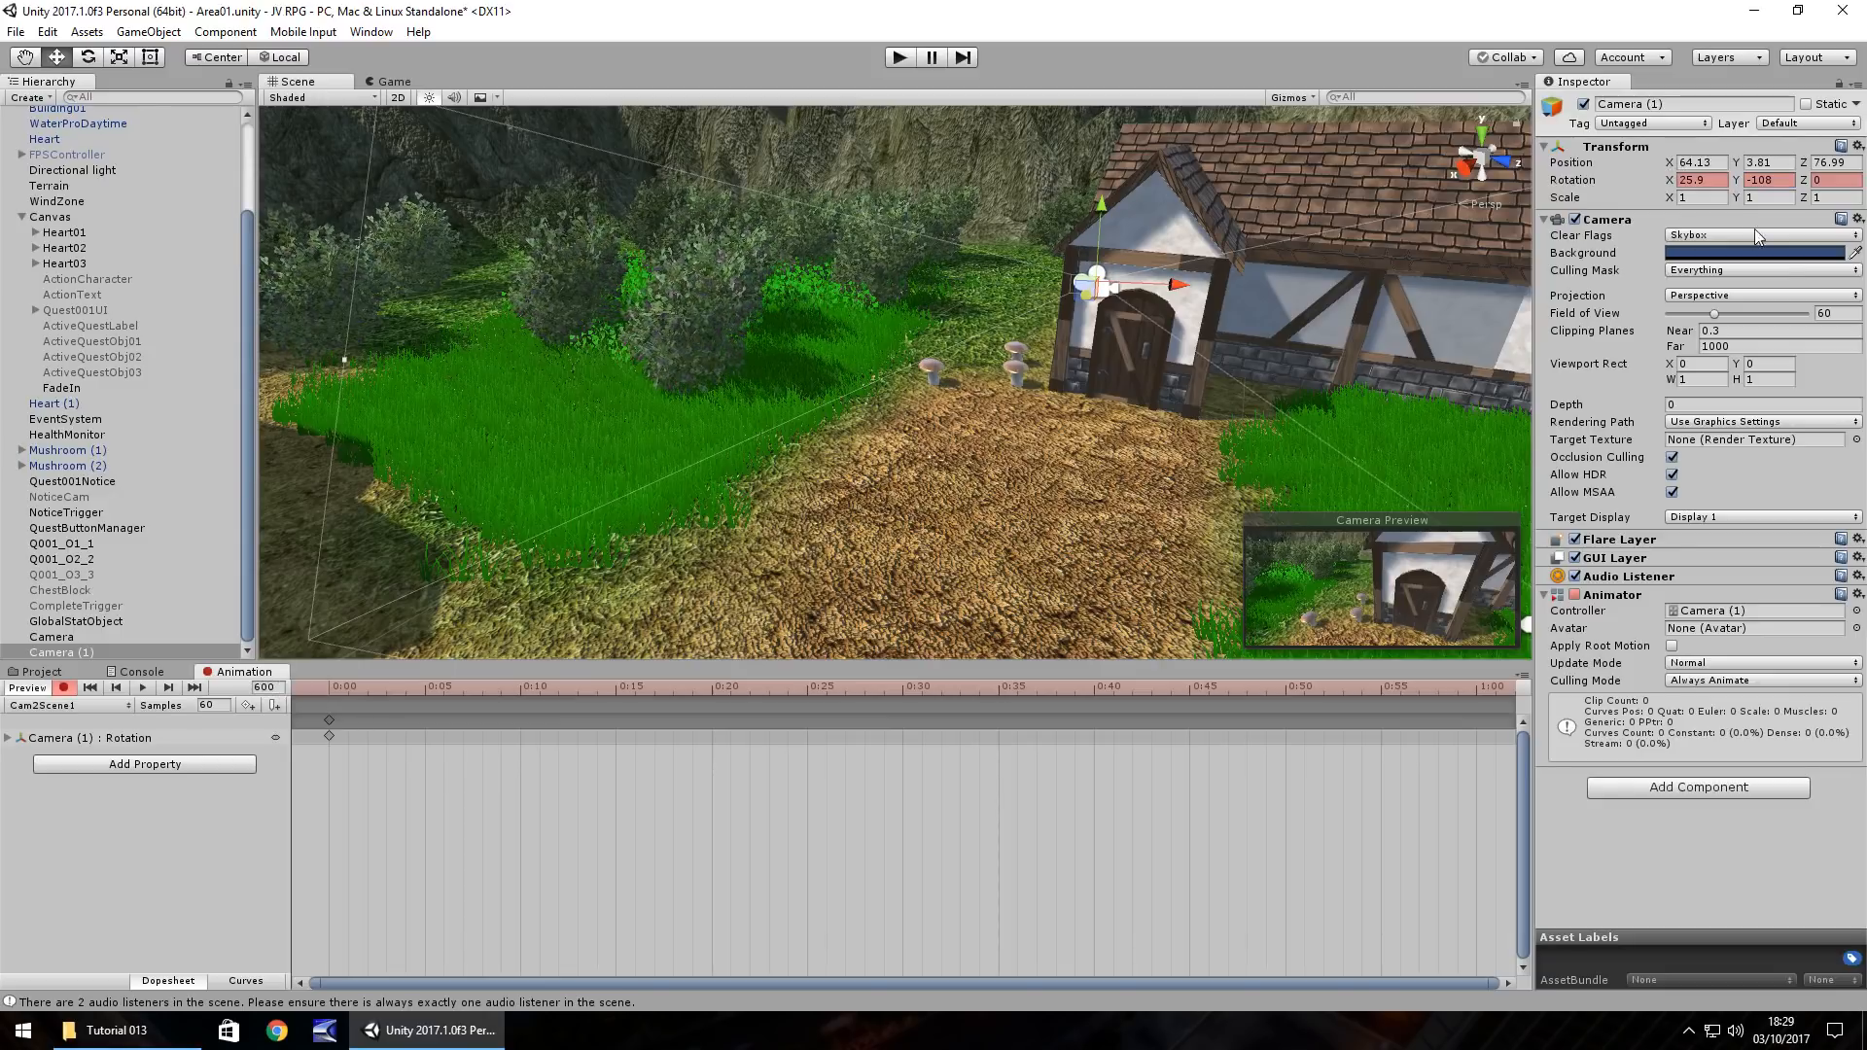
left_click_drag(1739, 175, 918, 1008)
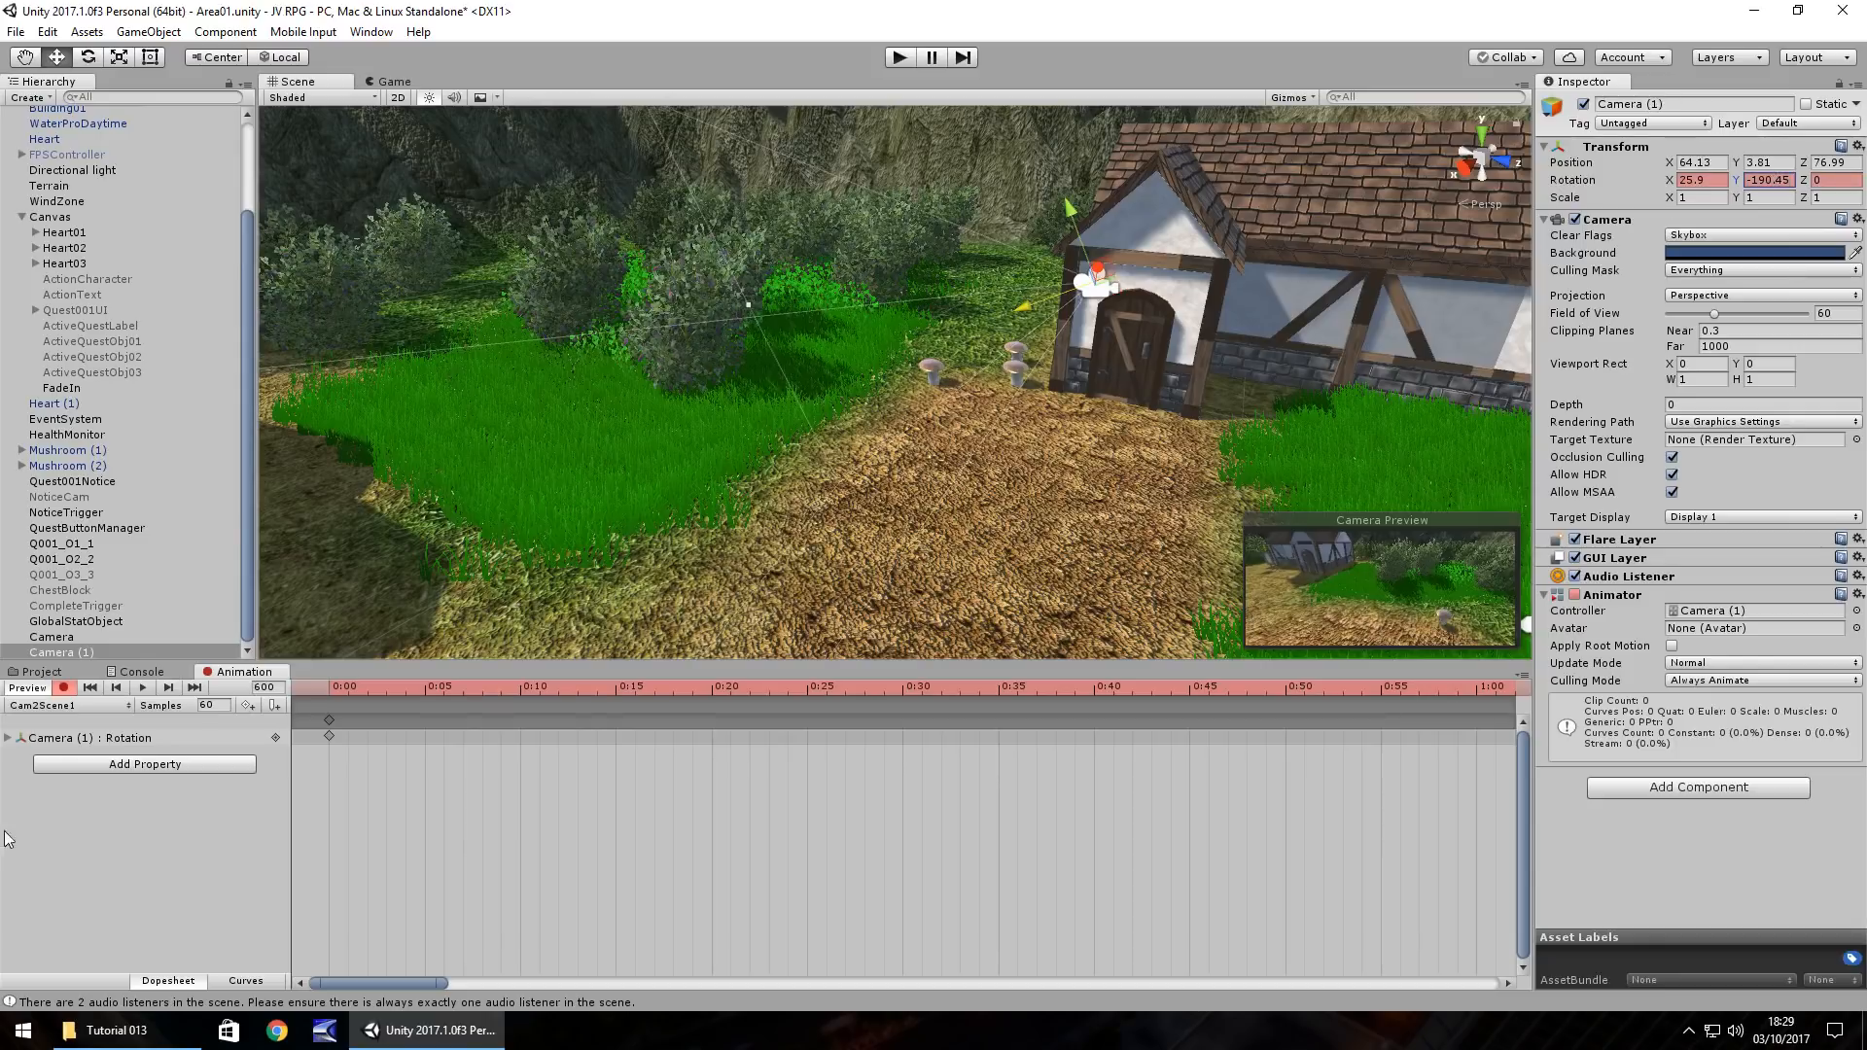
left_click(63, 688)
Step: Replace the second camera's Animator component with an Animation component
left_click(54, 672)
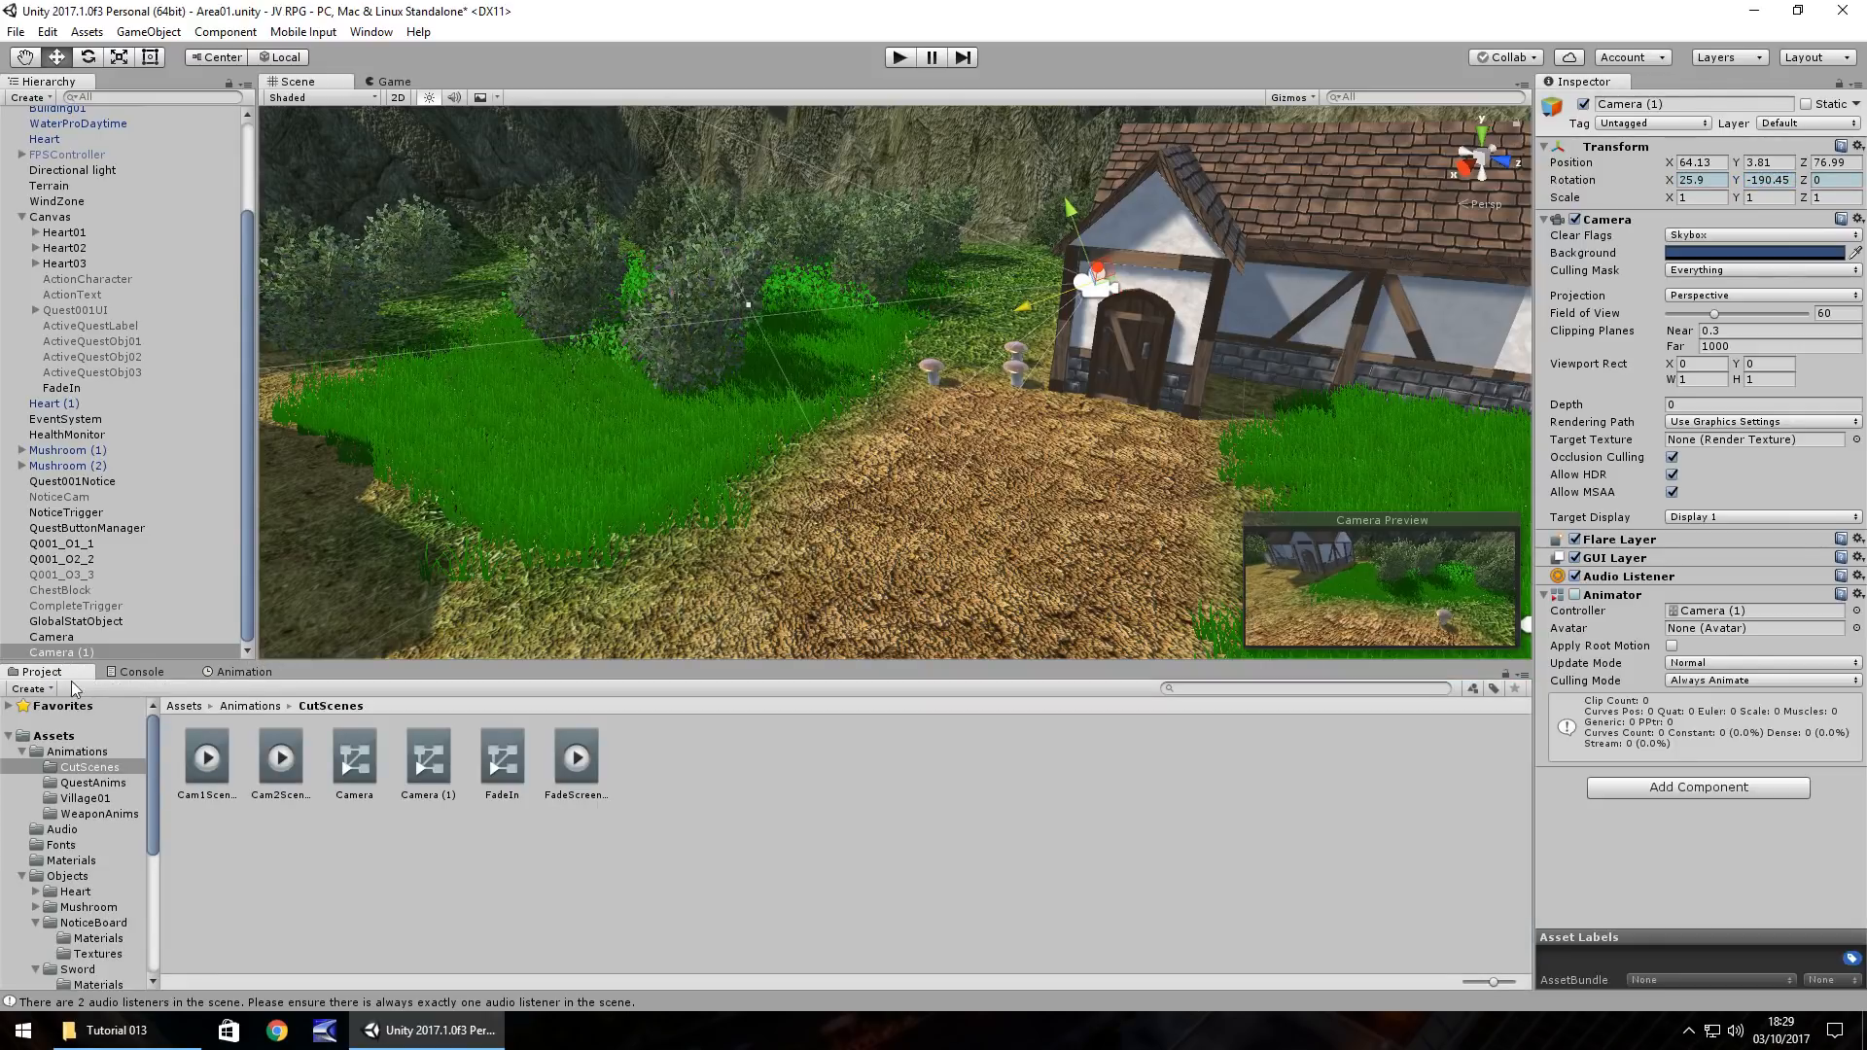
right_click(1603, 596)
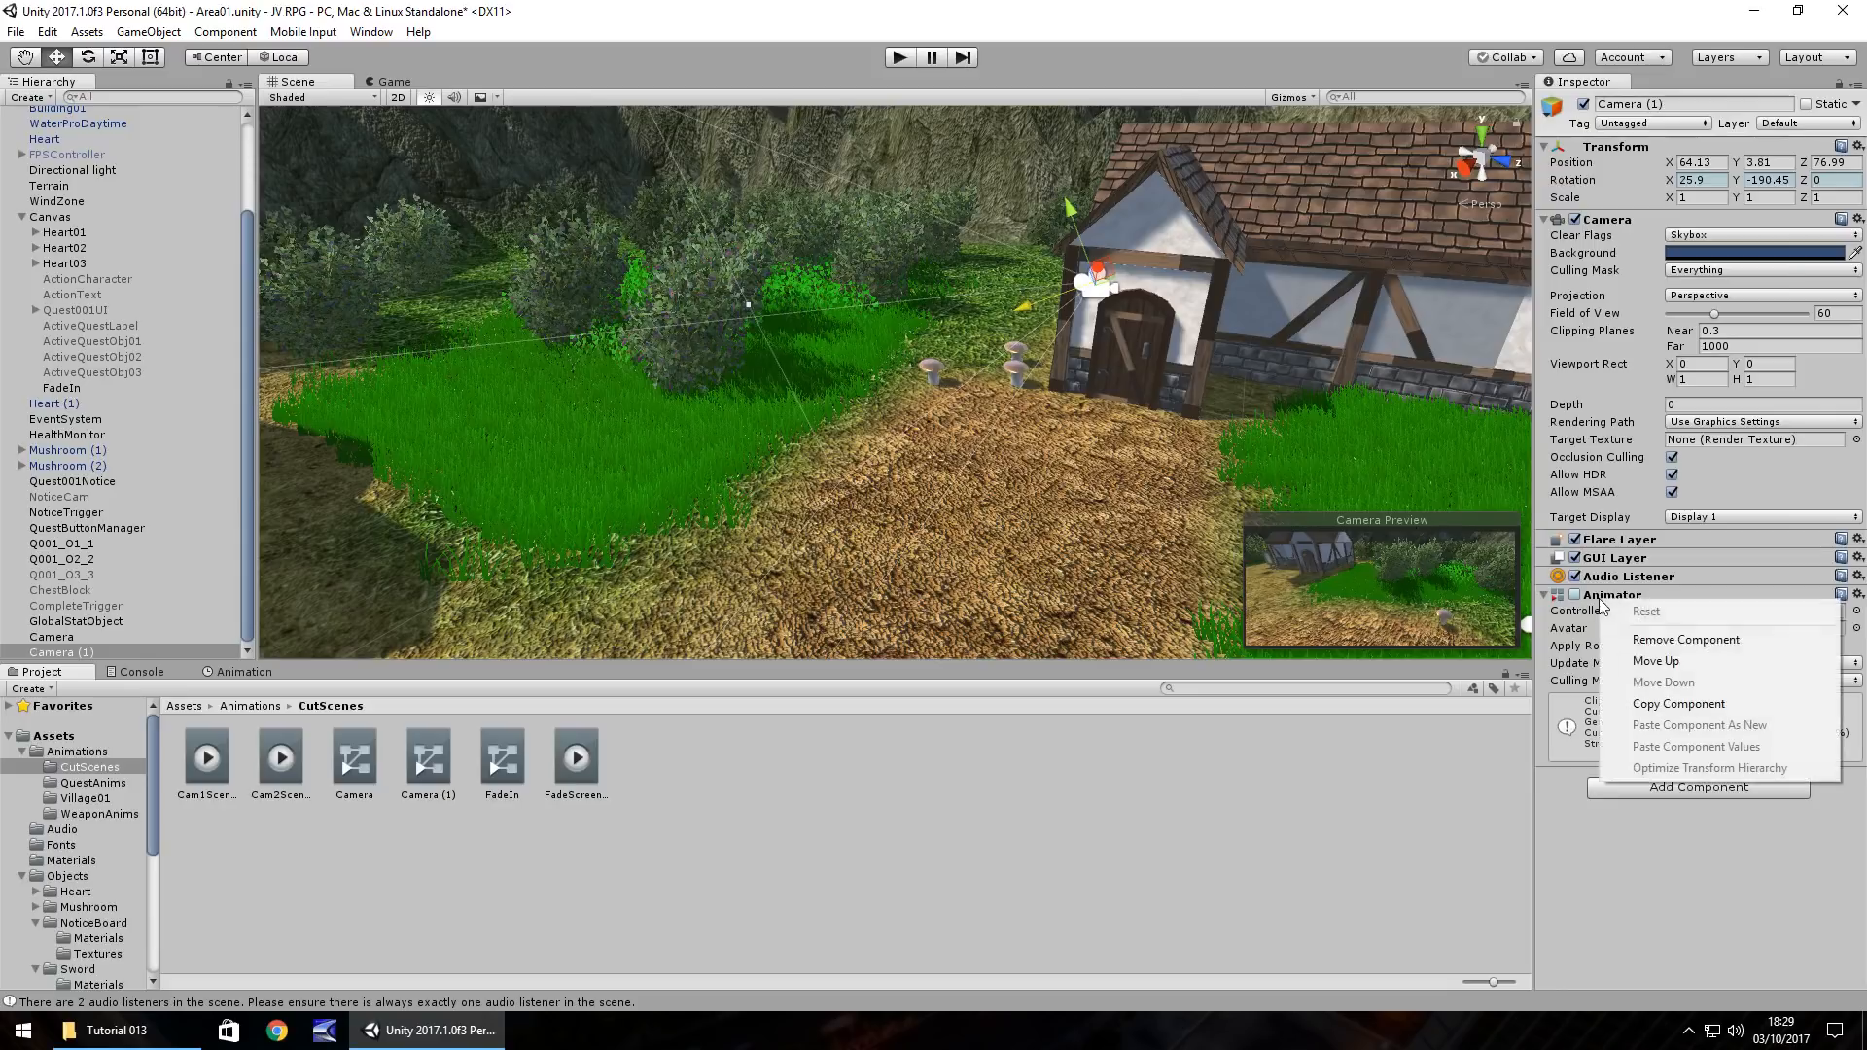
left_click(1697, 640)
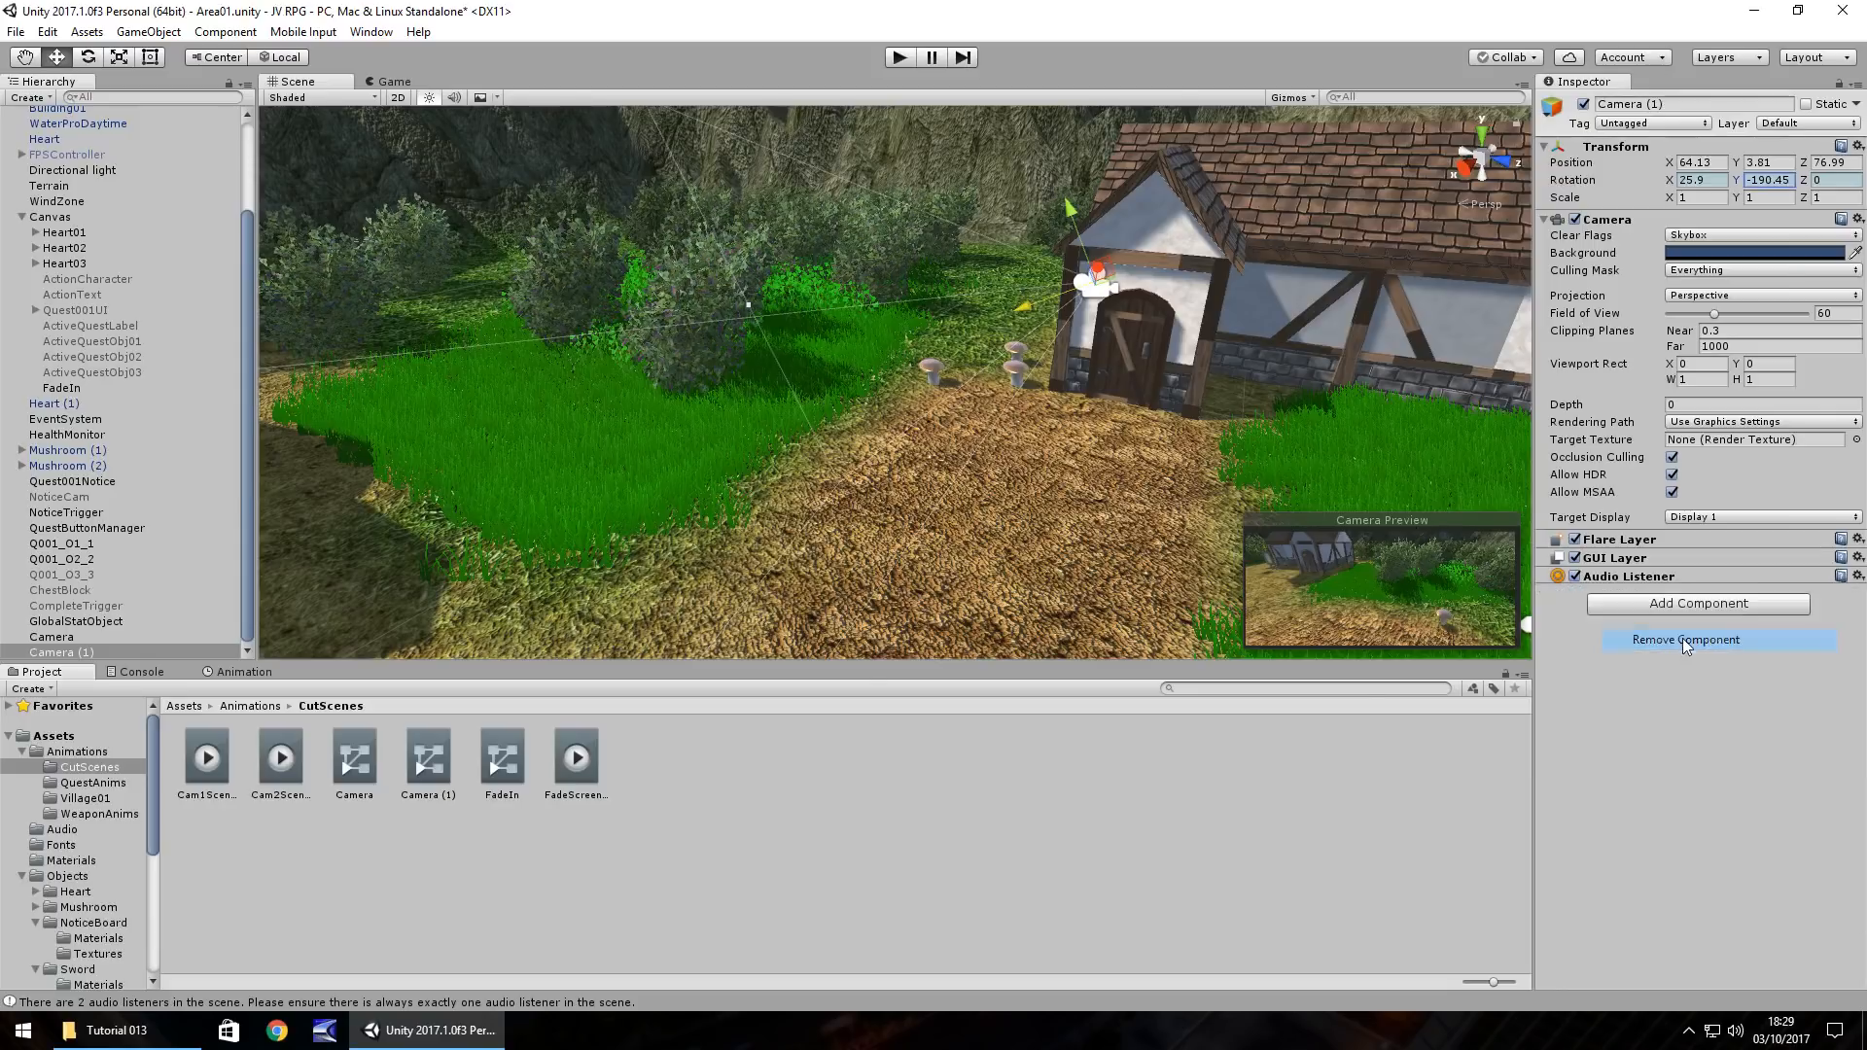
left_click(1642, 604)
left_click(1633, 680)
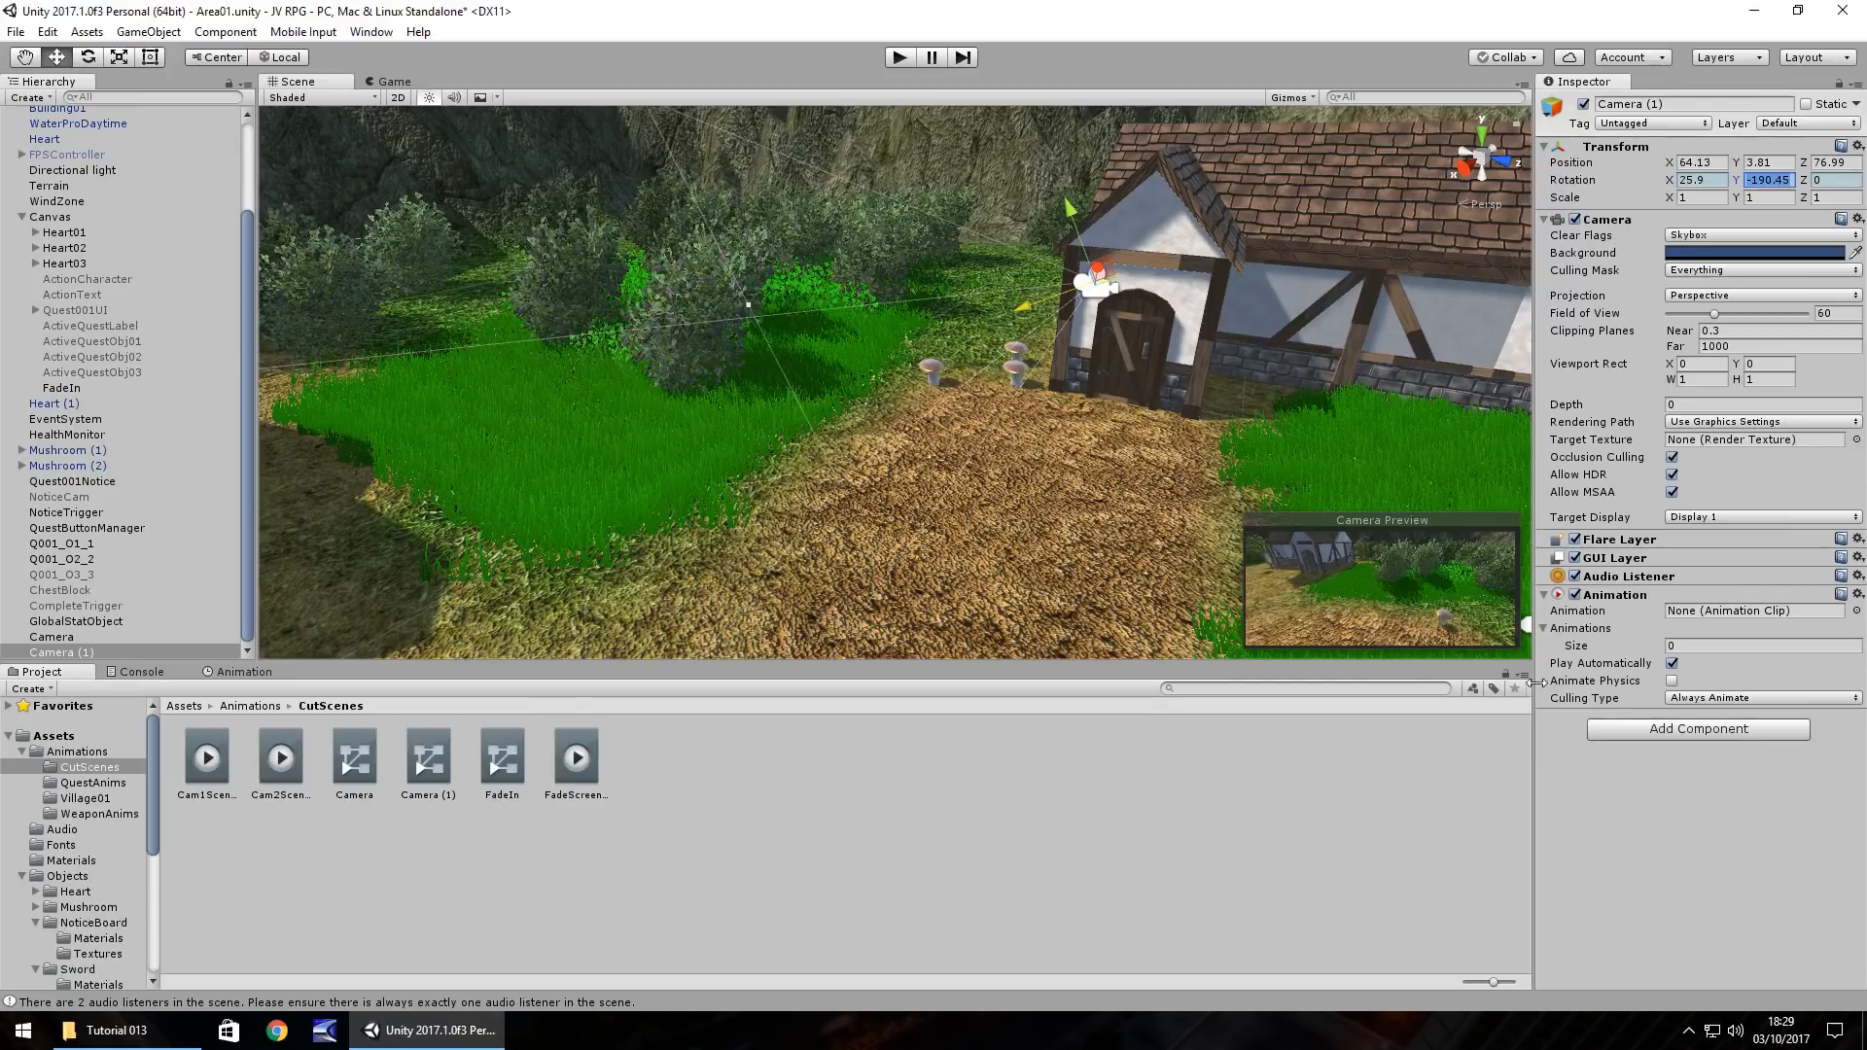
Step: Assign the Cam2Scene1 clip to the second camera's Animation component and set its animations list size to 1
left_click_drag(282, 758, 1717, 609)
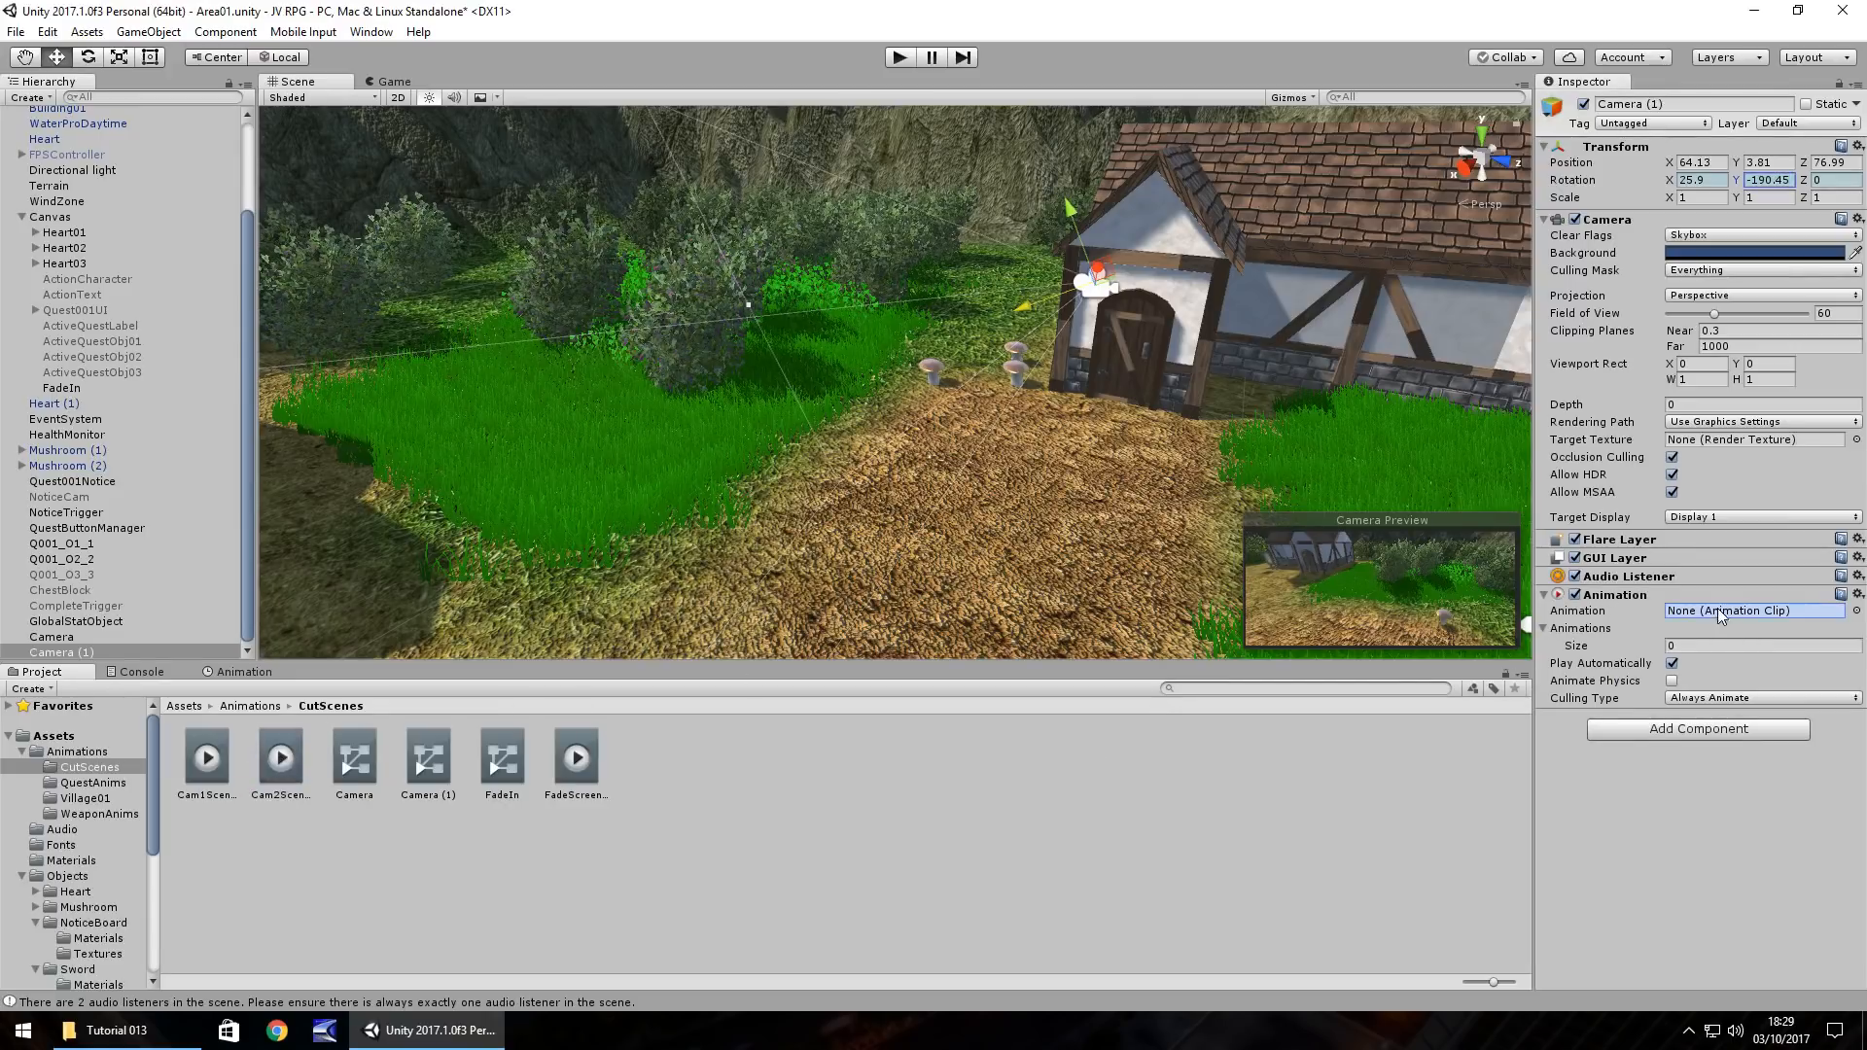
left_click(1690, 647)
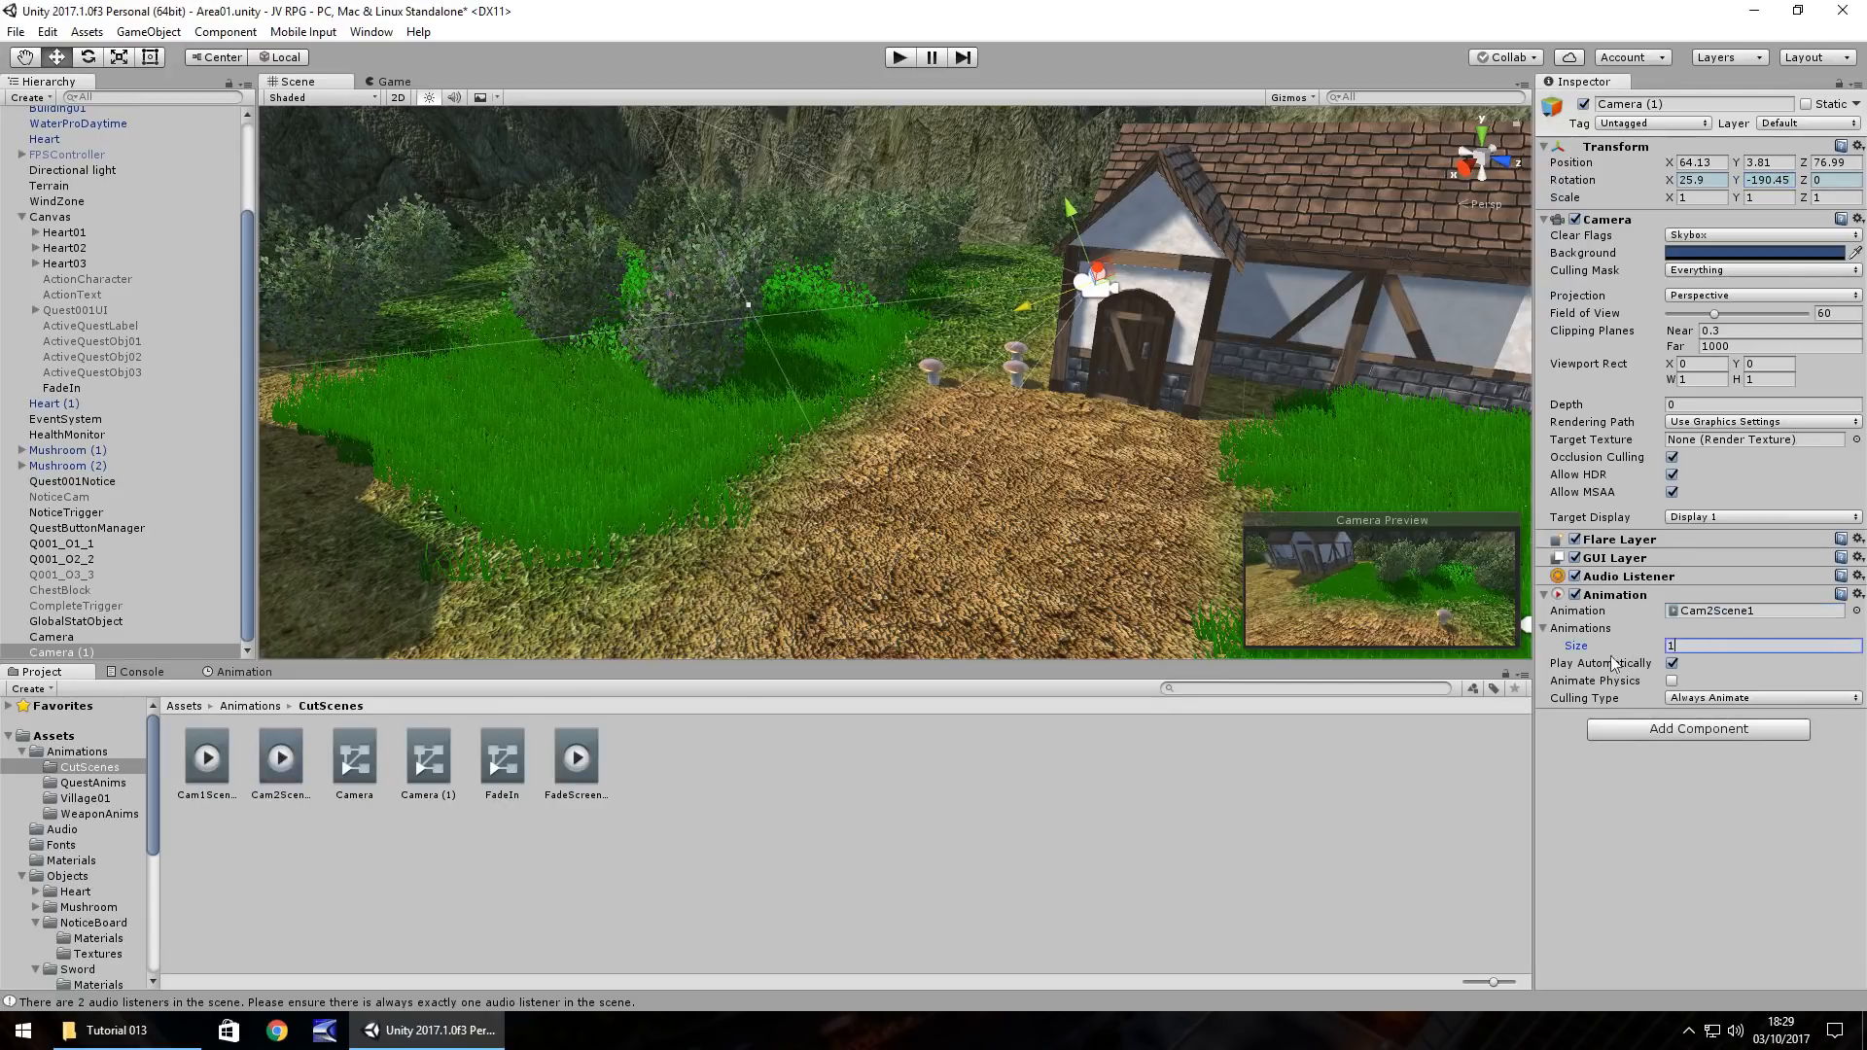
key("Return")
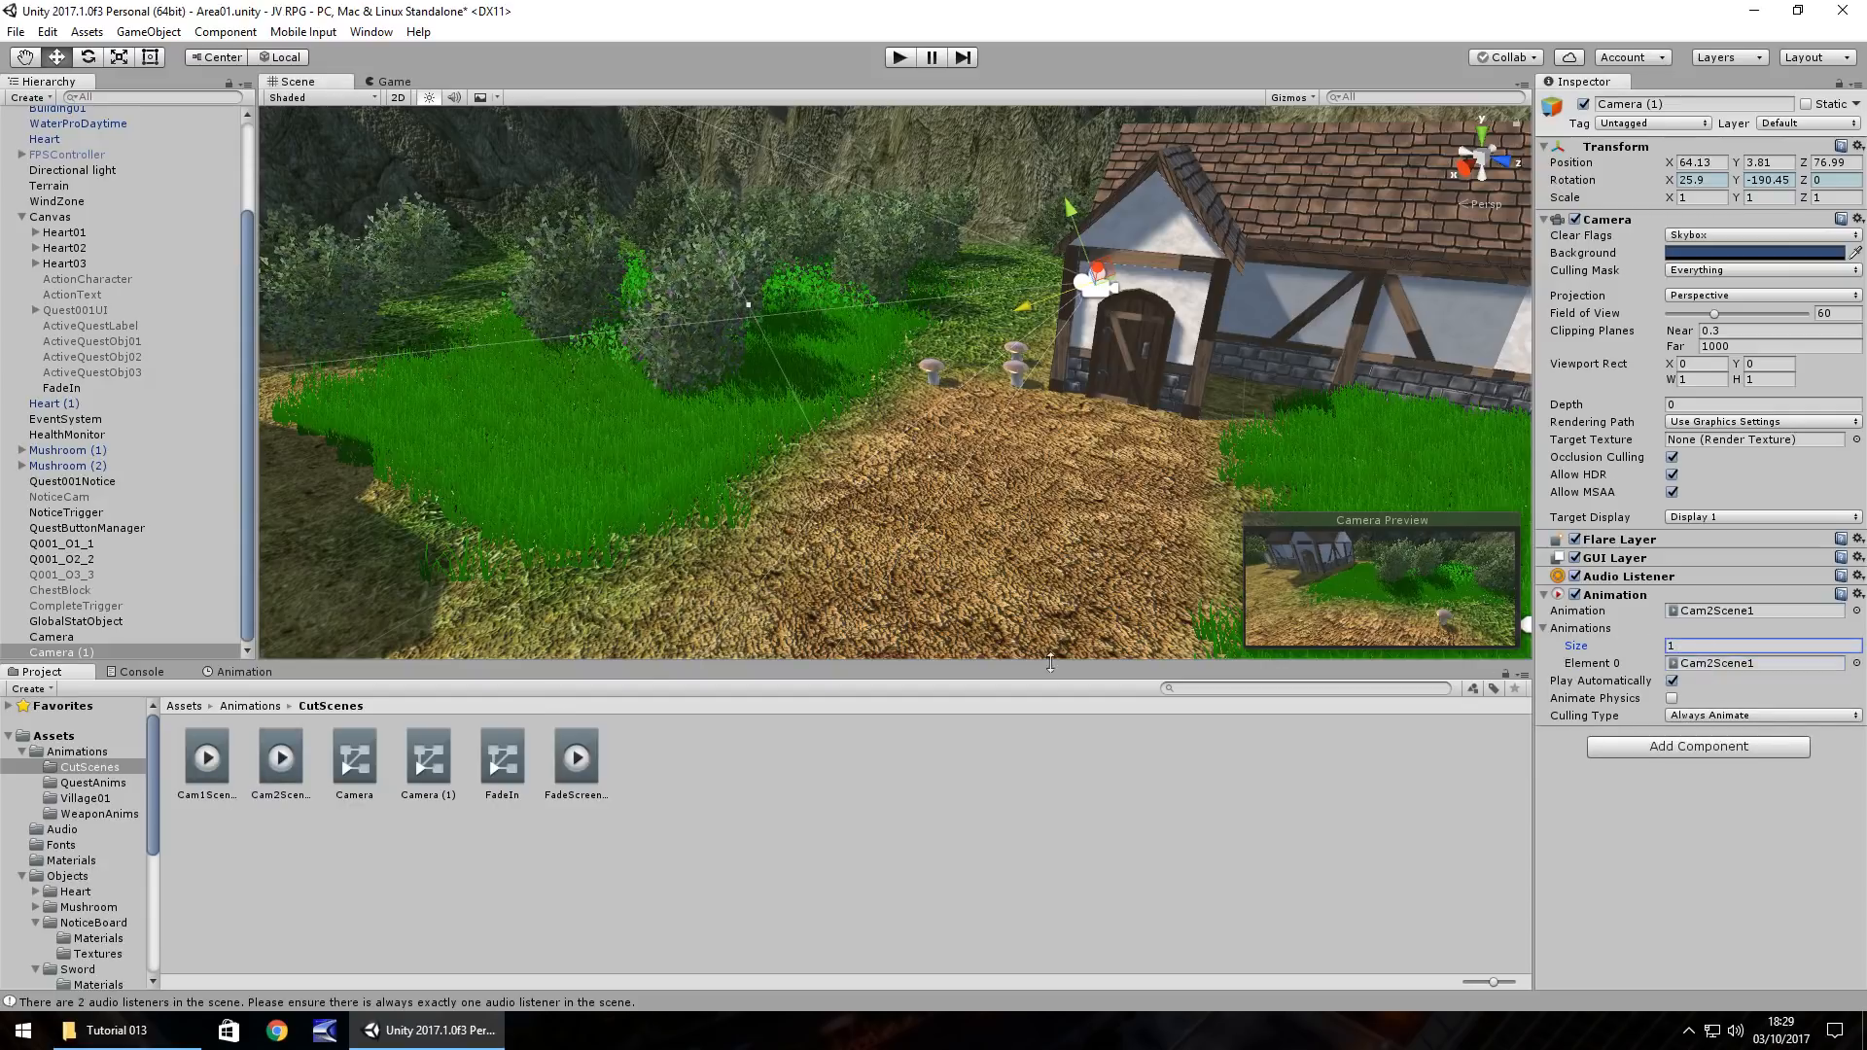
Step: Mark the Cam2Scene1 clip as Legacy in the debug view and set its wrap mode to Once in the normal view
left_click(274, 773)
left_click(1857, 84)
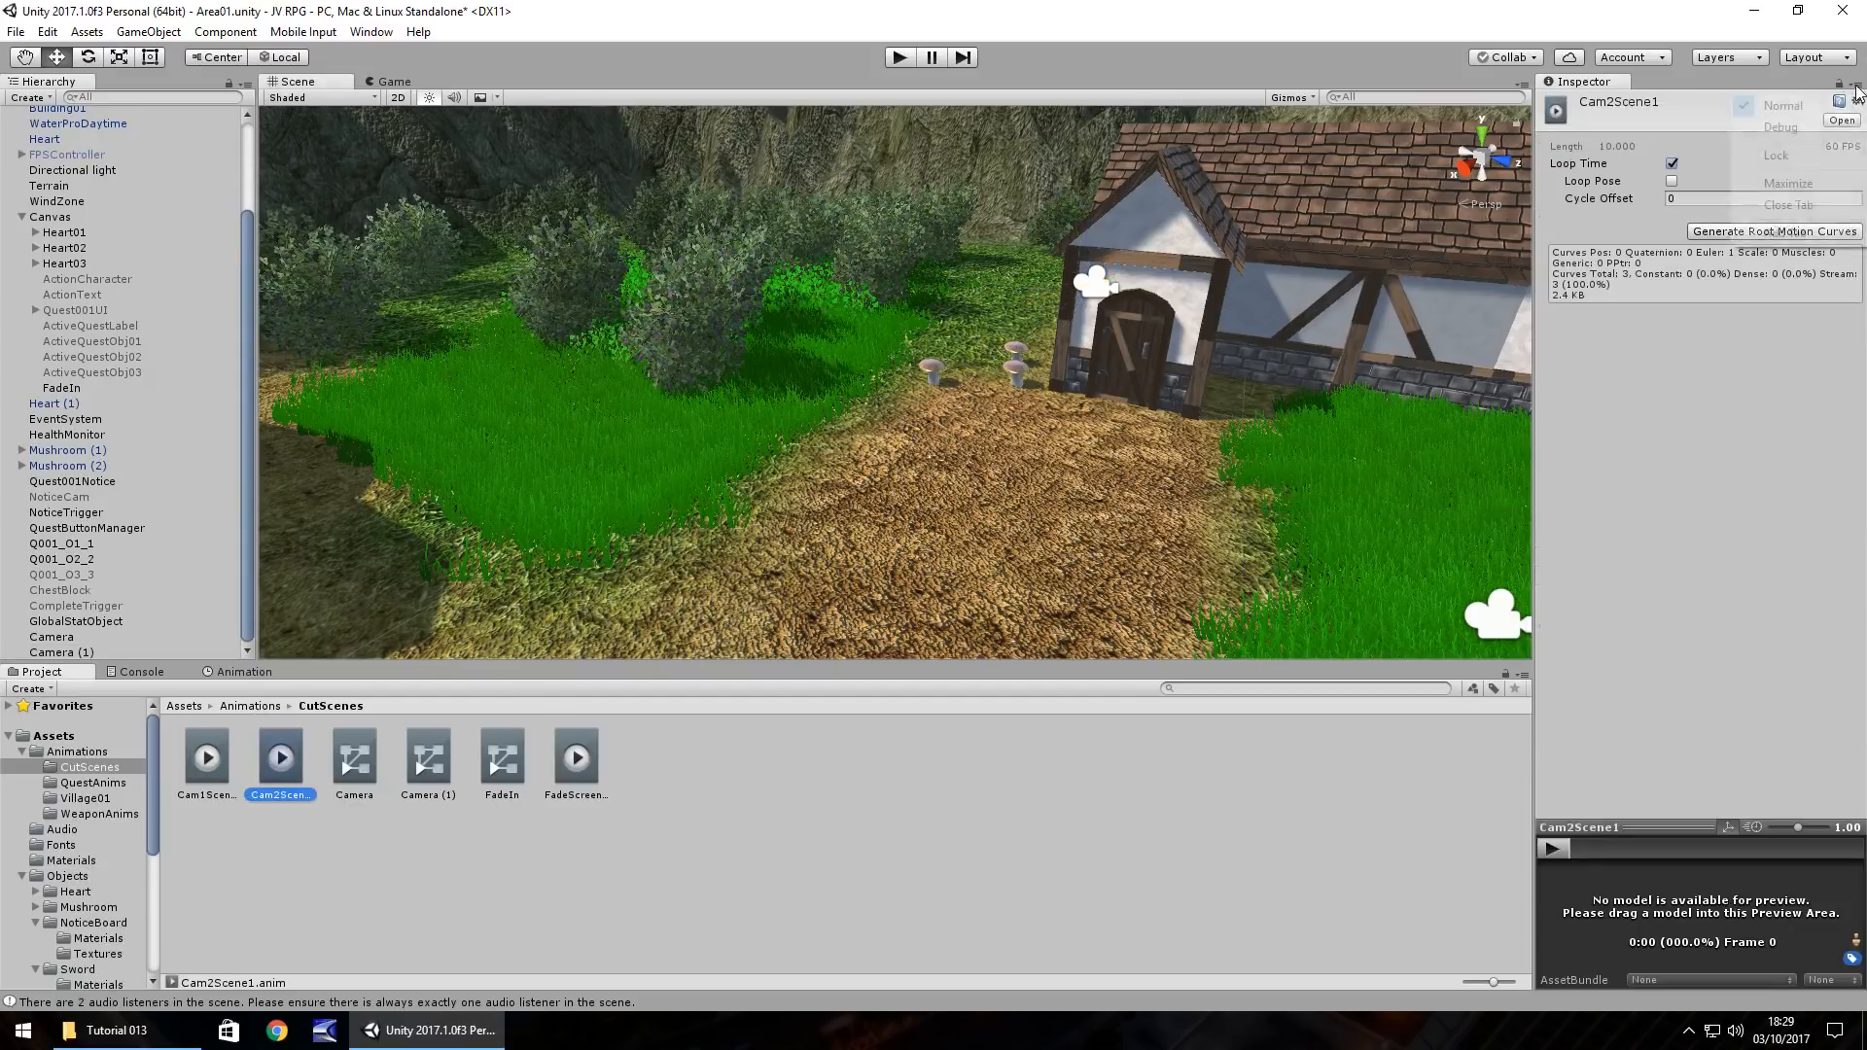
left_click(1750, 129)
left_click(1672, 181)
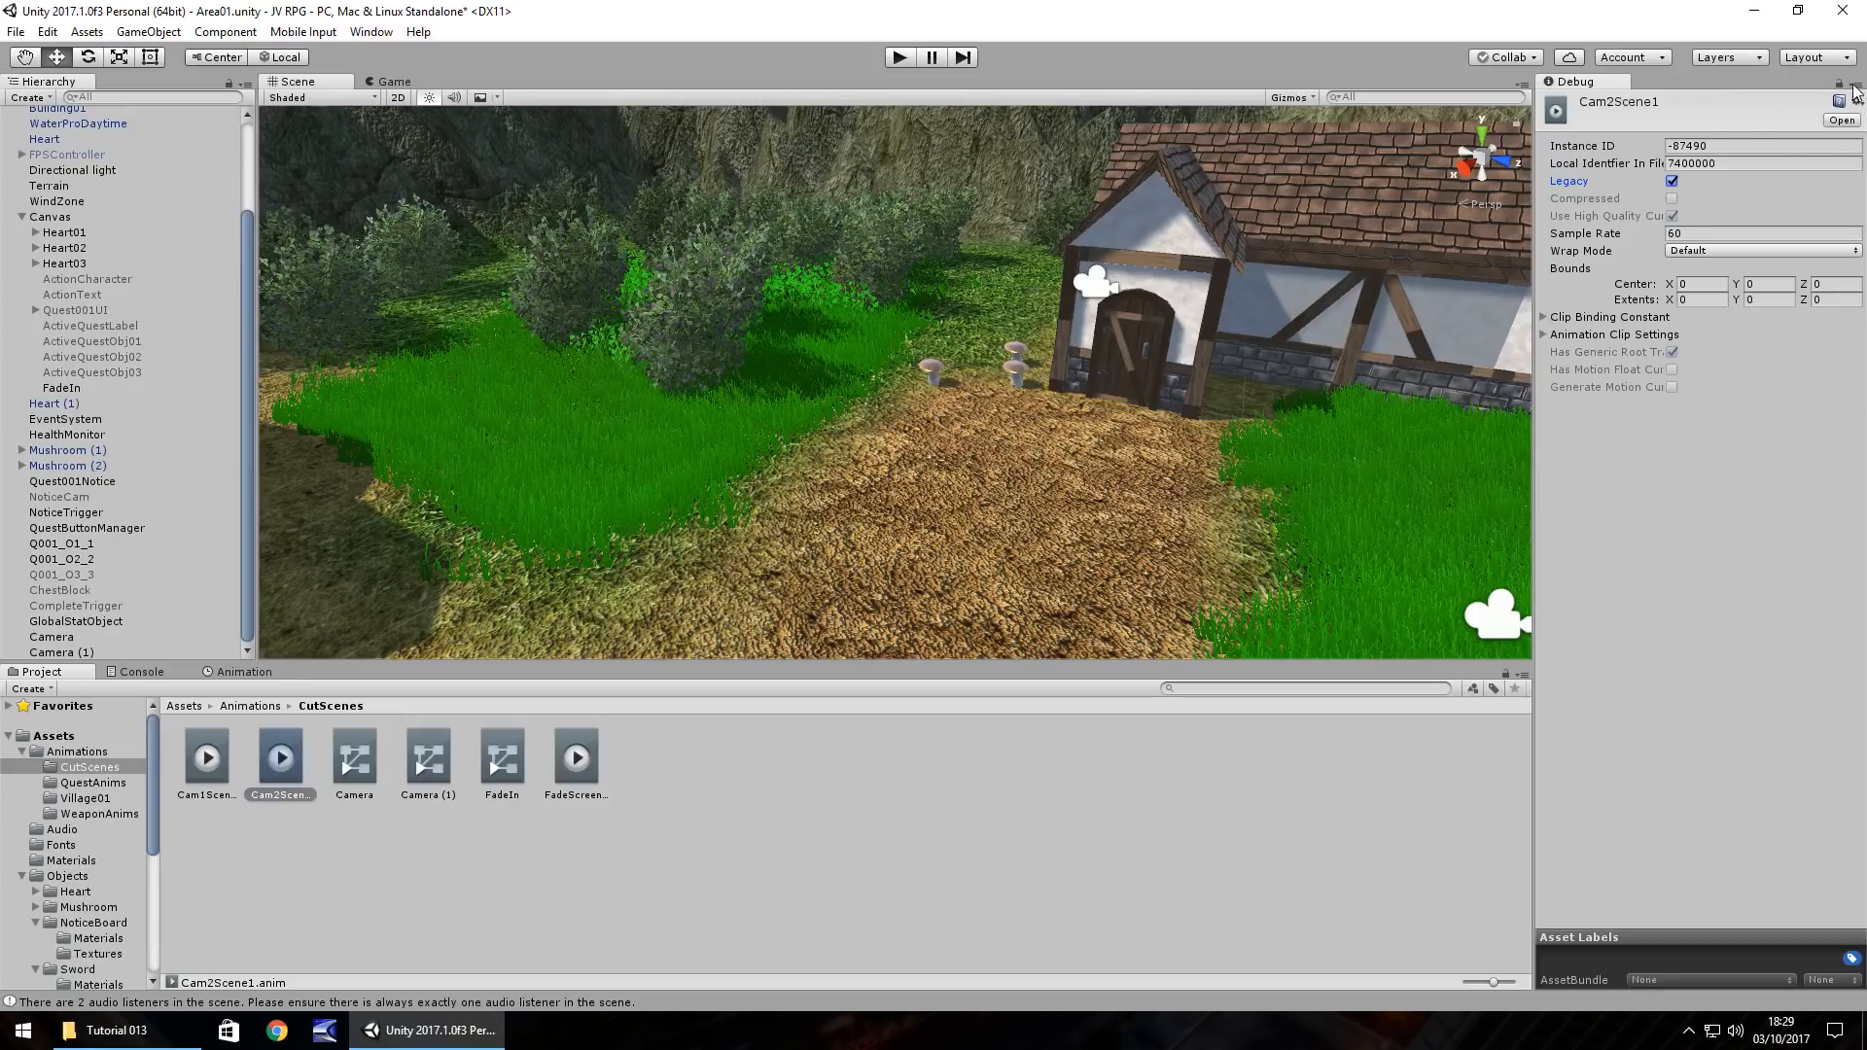
left_click(1857, 84)
left_click(1750, 110)
left_click(1703, 164)
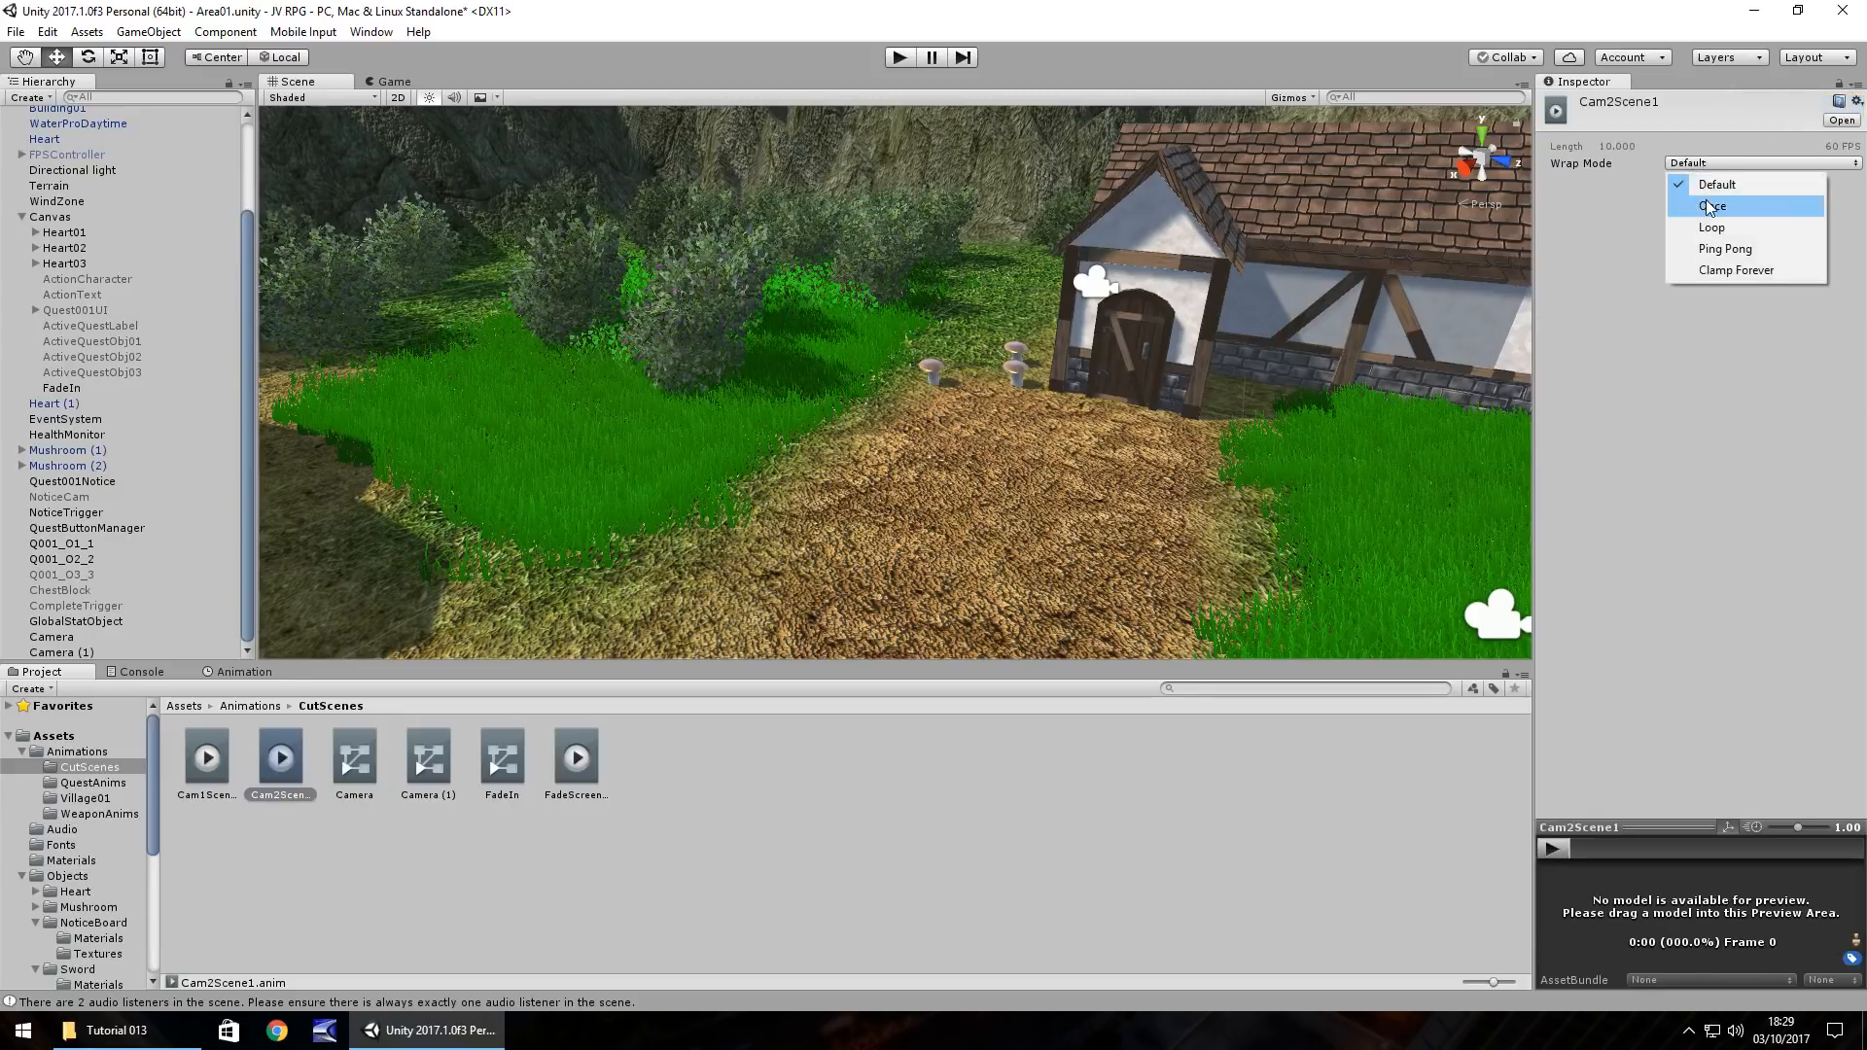
left_click(1713, 205)
left_click(677, 842)
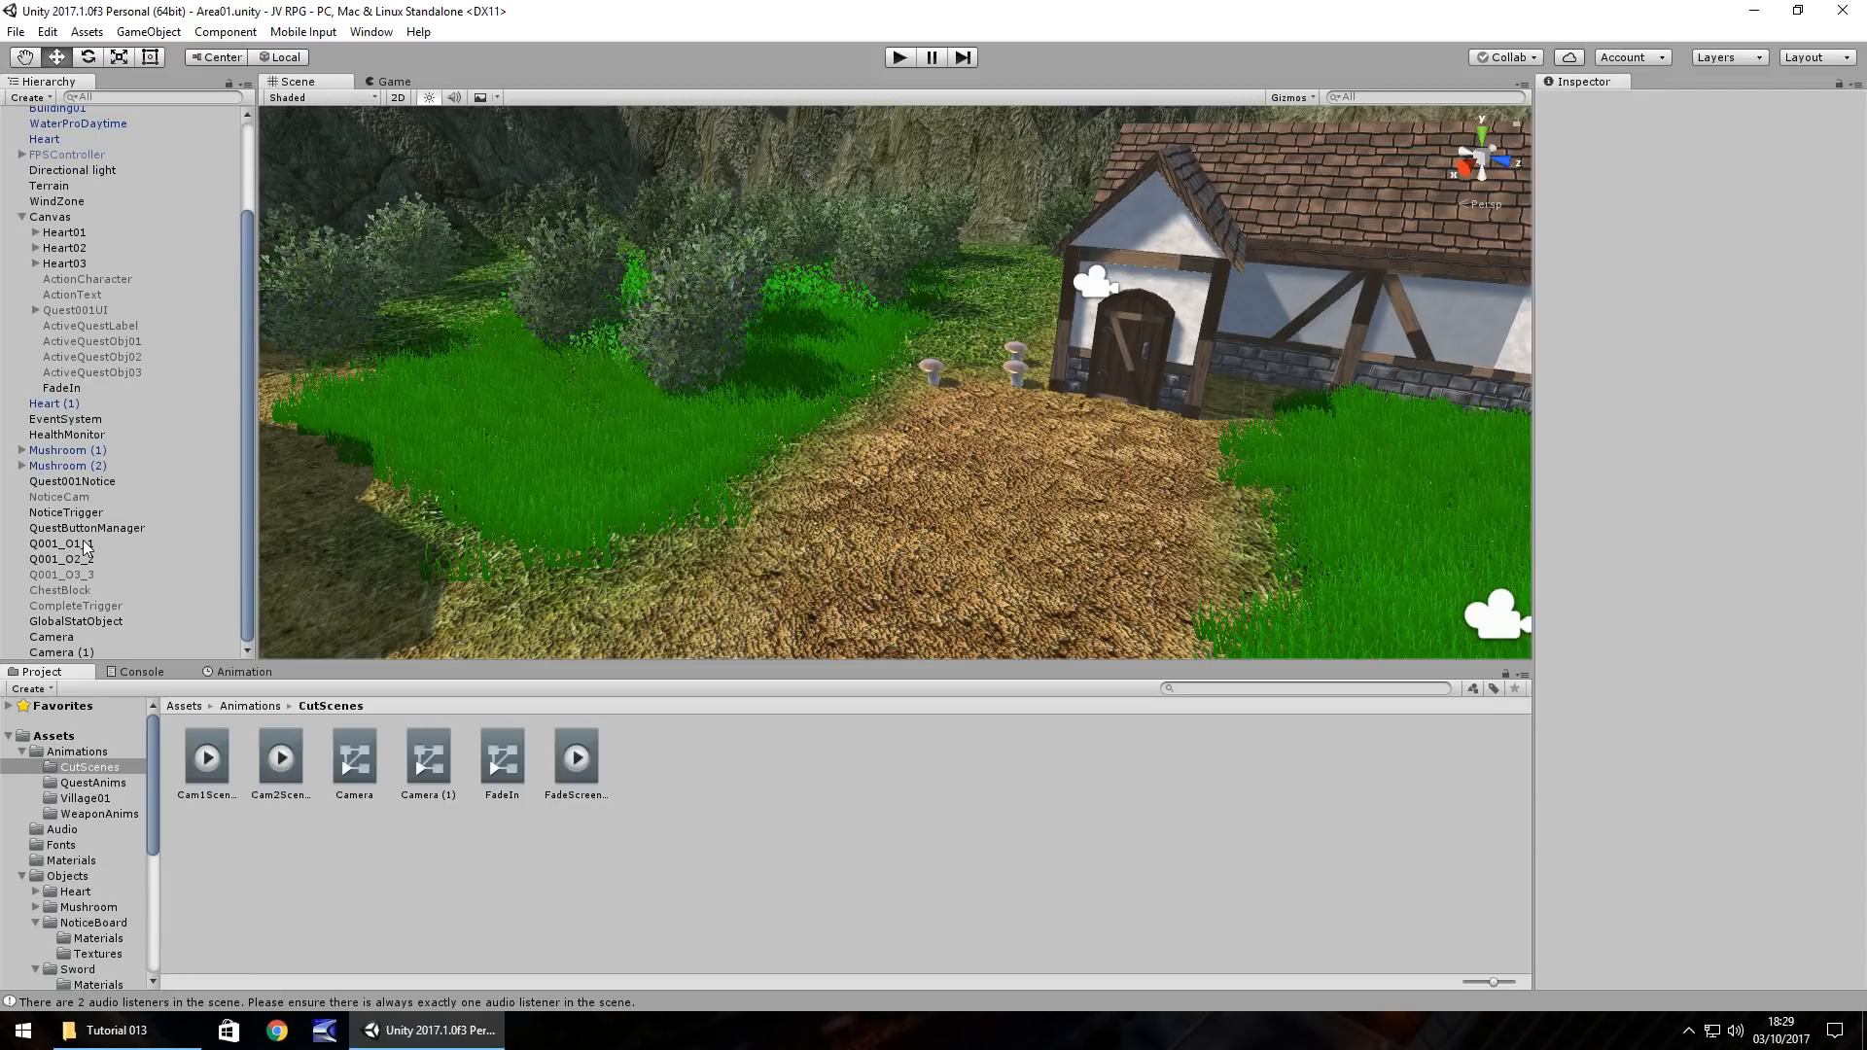
Step: Add a third camera to the scene and move it across the village to about X 95.75
left_click(133, 36)
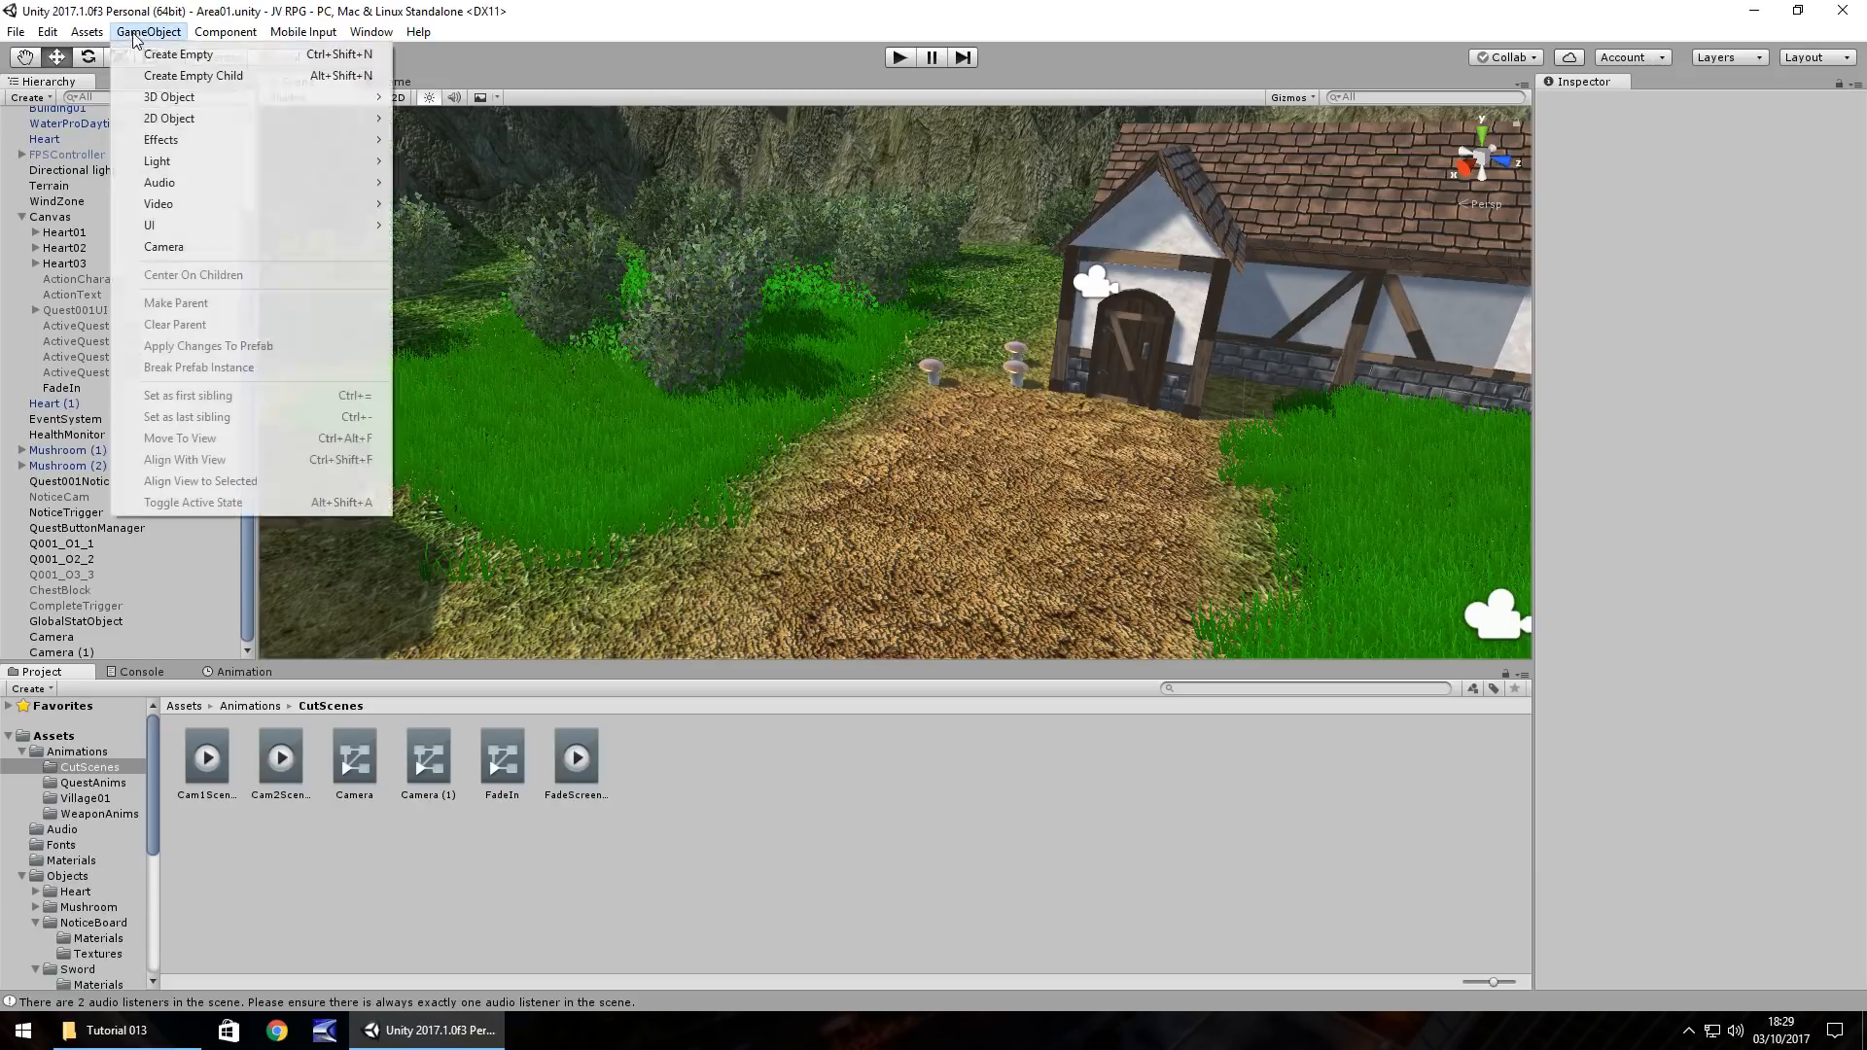
left_click(155, 255)
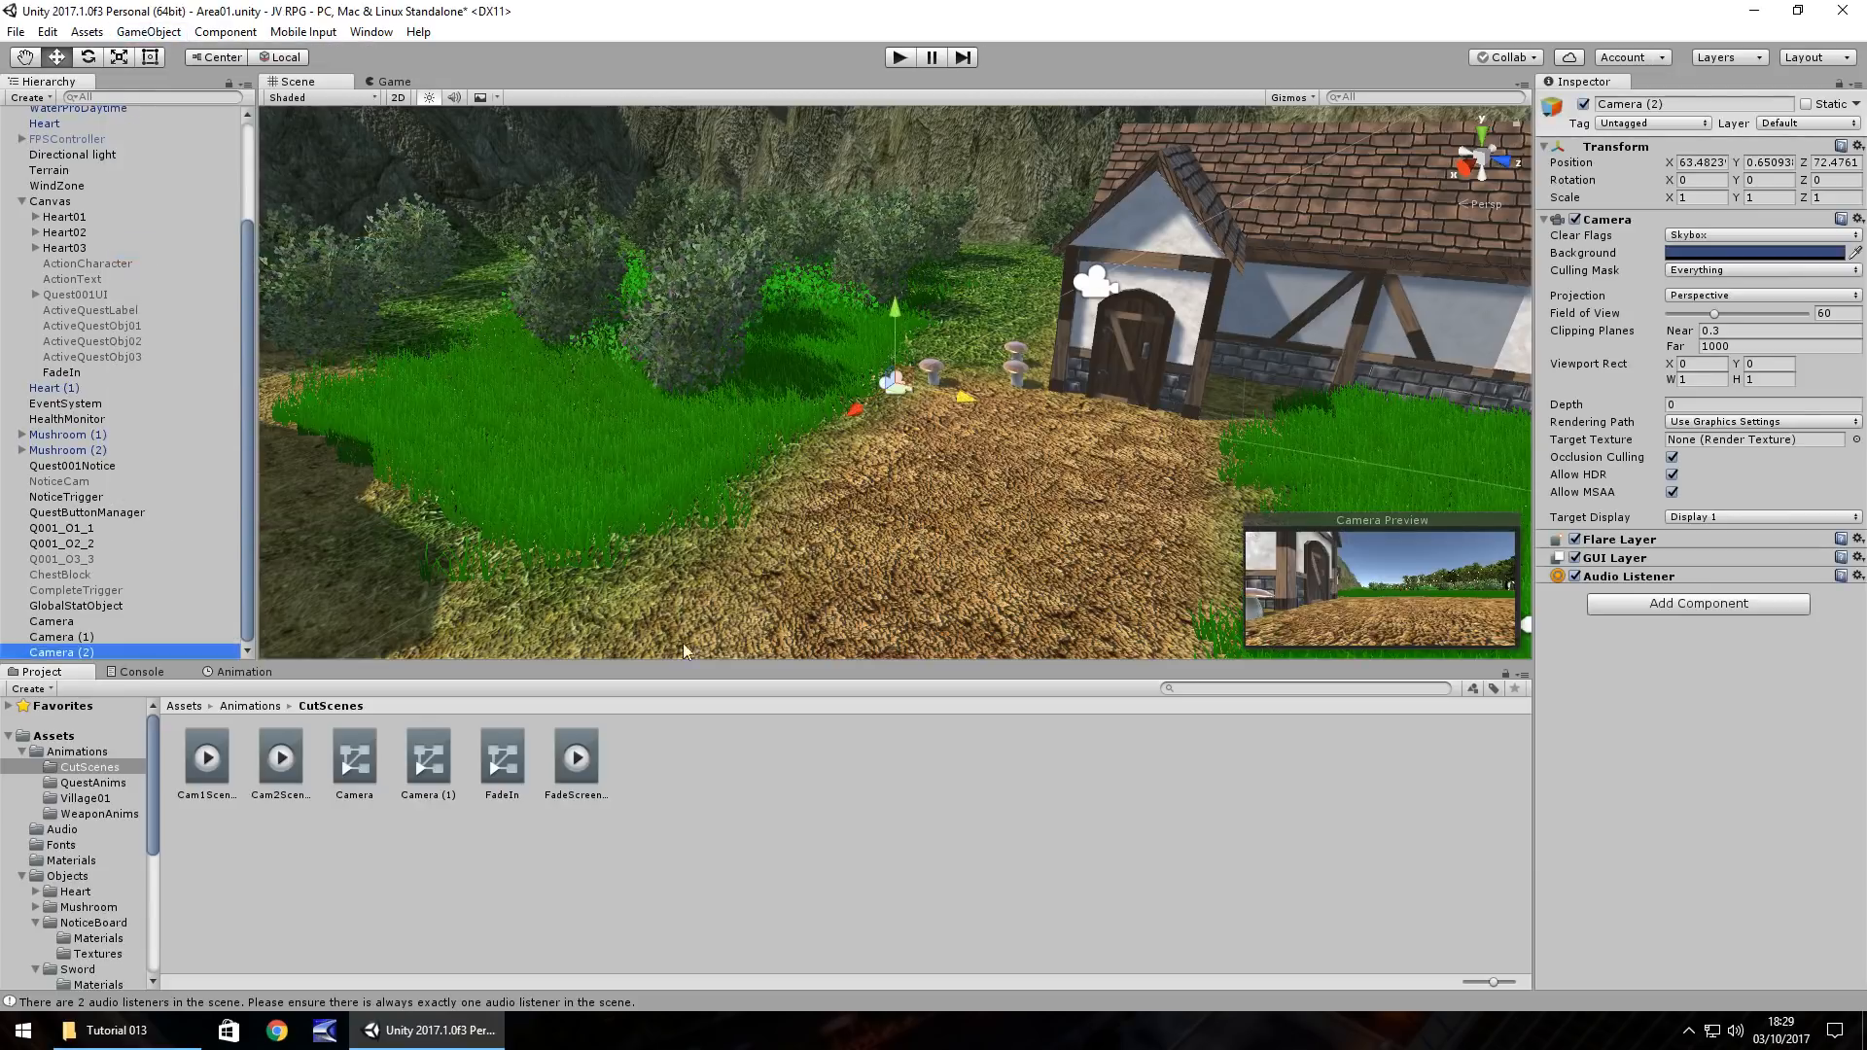
right_click_drag(1018, 437, 425, 361)
right_click_drag(1001, 510, 1321, 470)
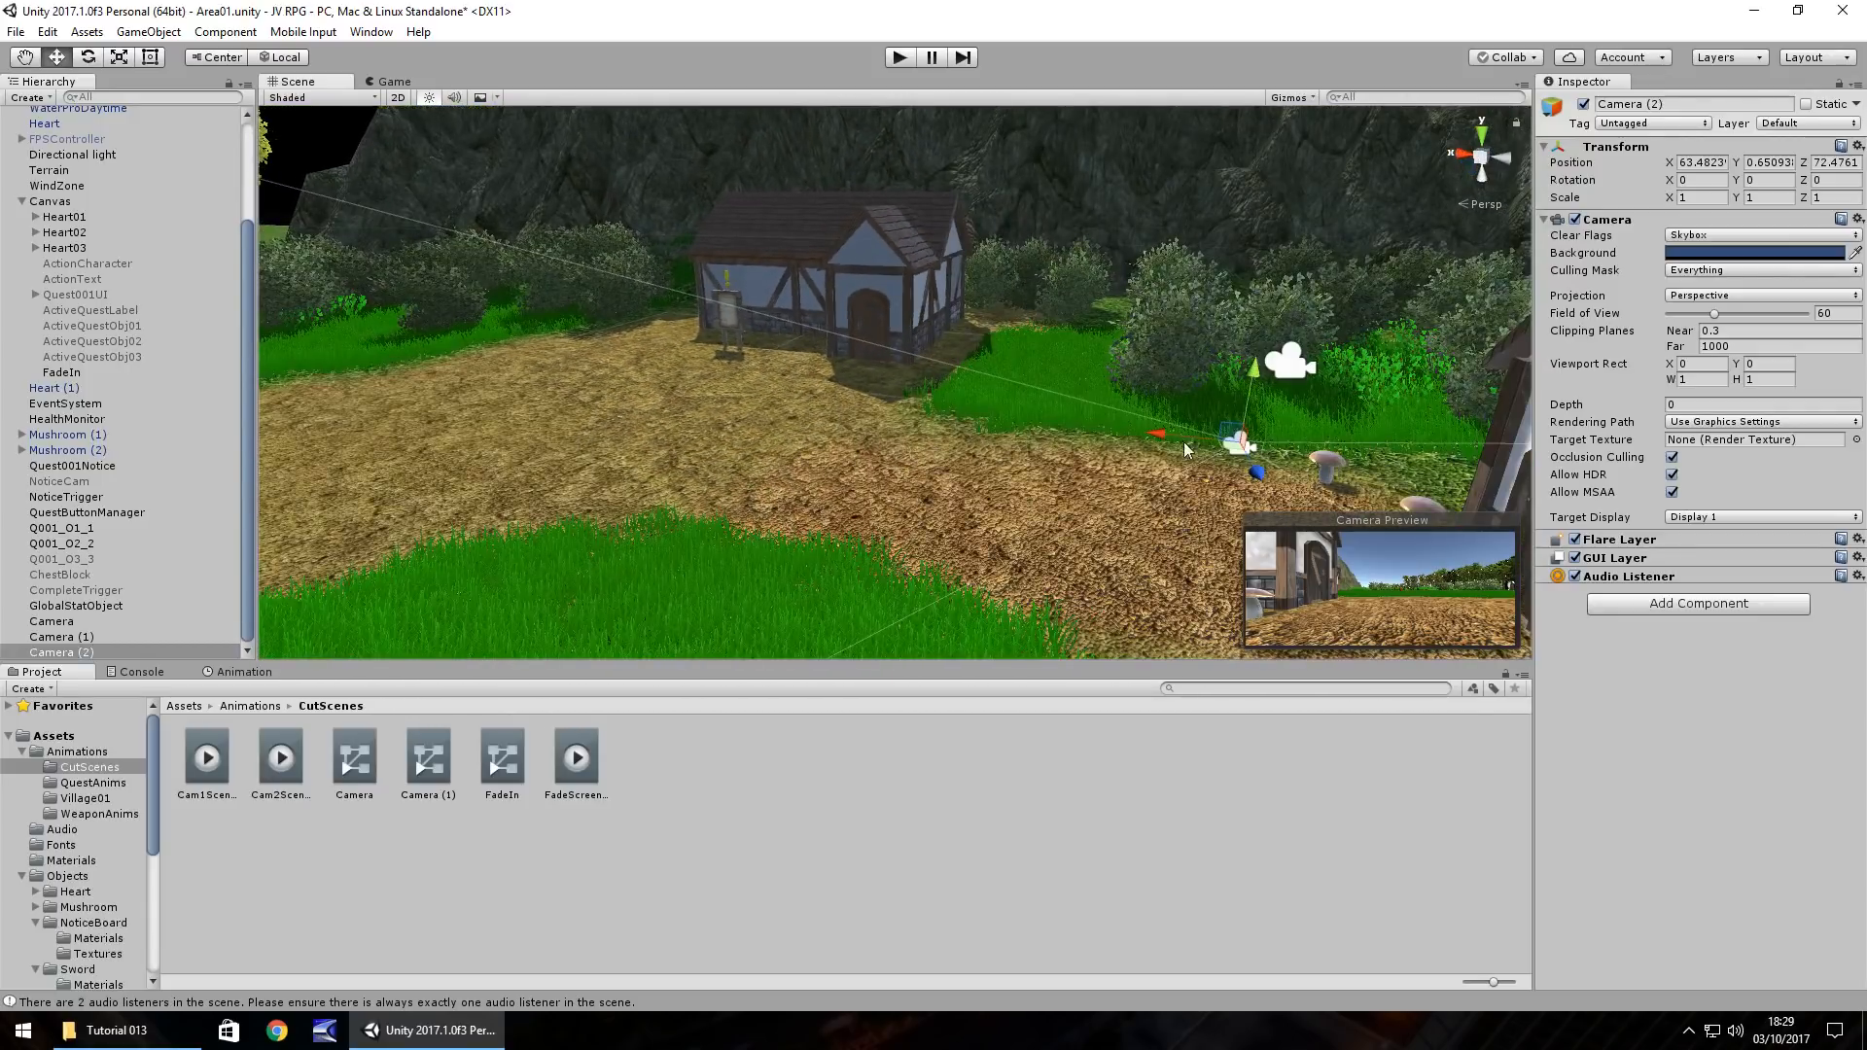
left_click_drag(1183, 441, 287, 340)
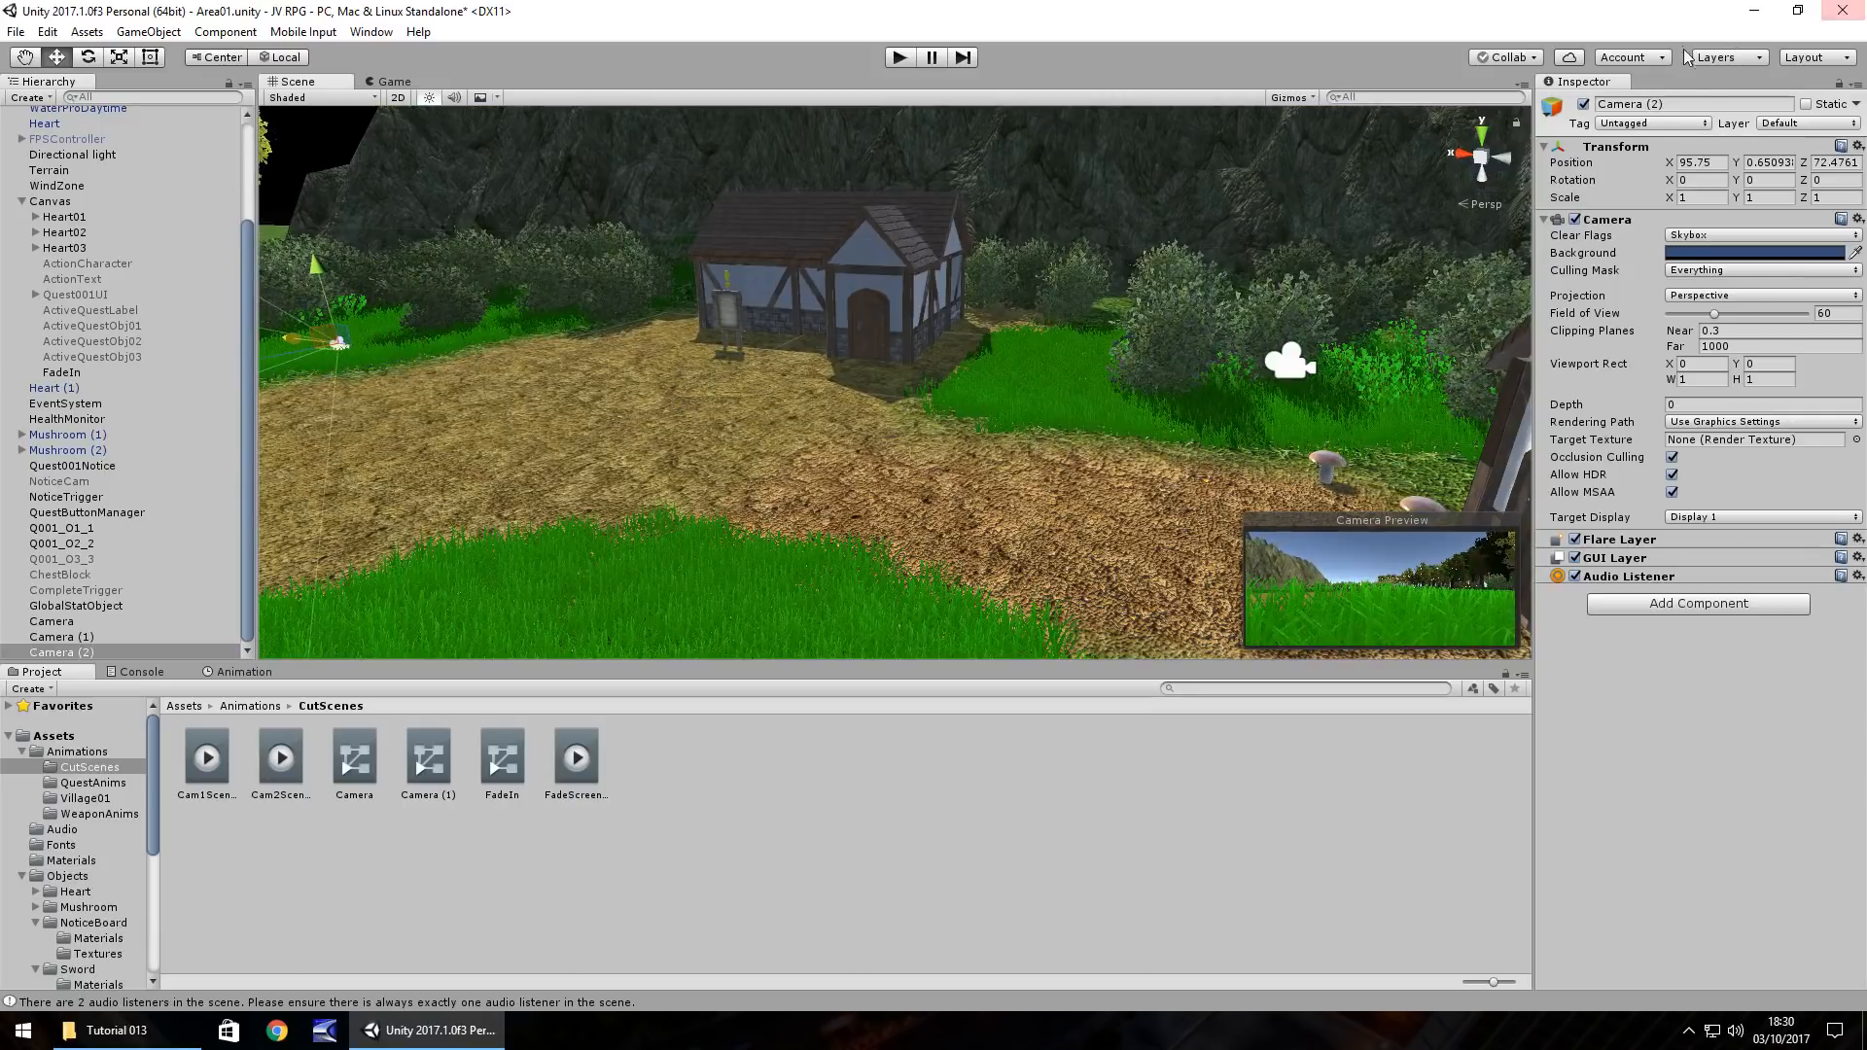
Step: Turn the third camera to about -210.3 on Y rotation and raise it to about Y 2.88
left_click_drag(1736, 180, 1106, 202)
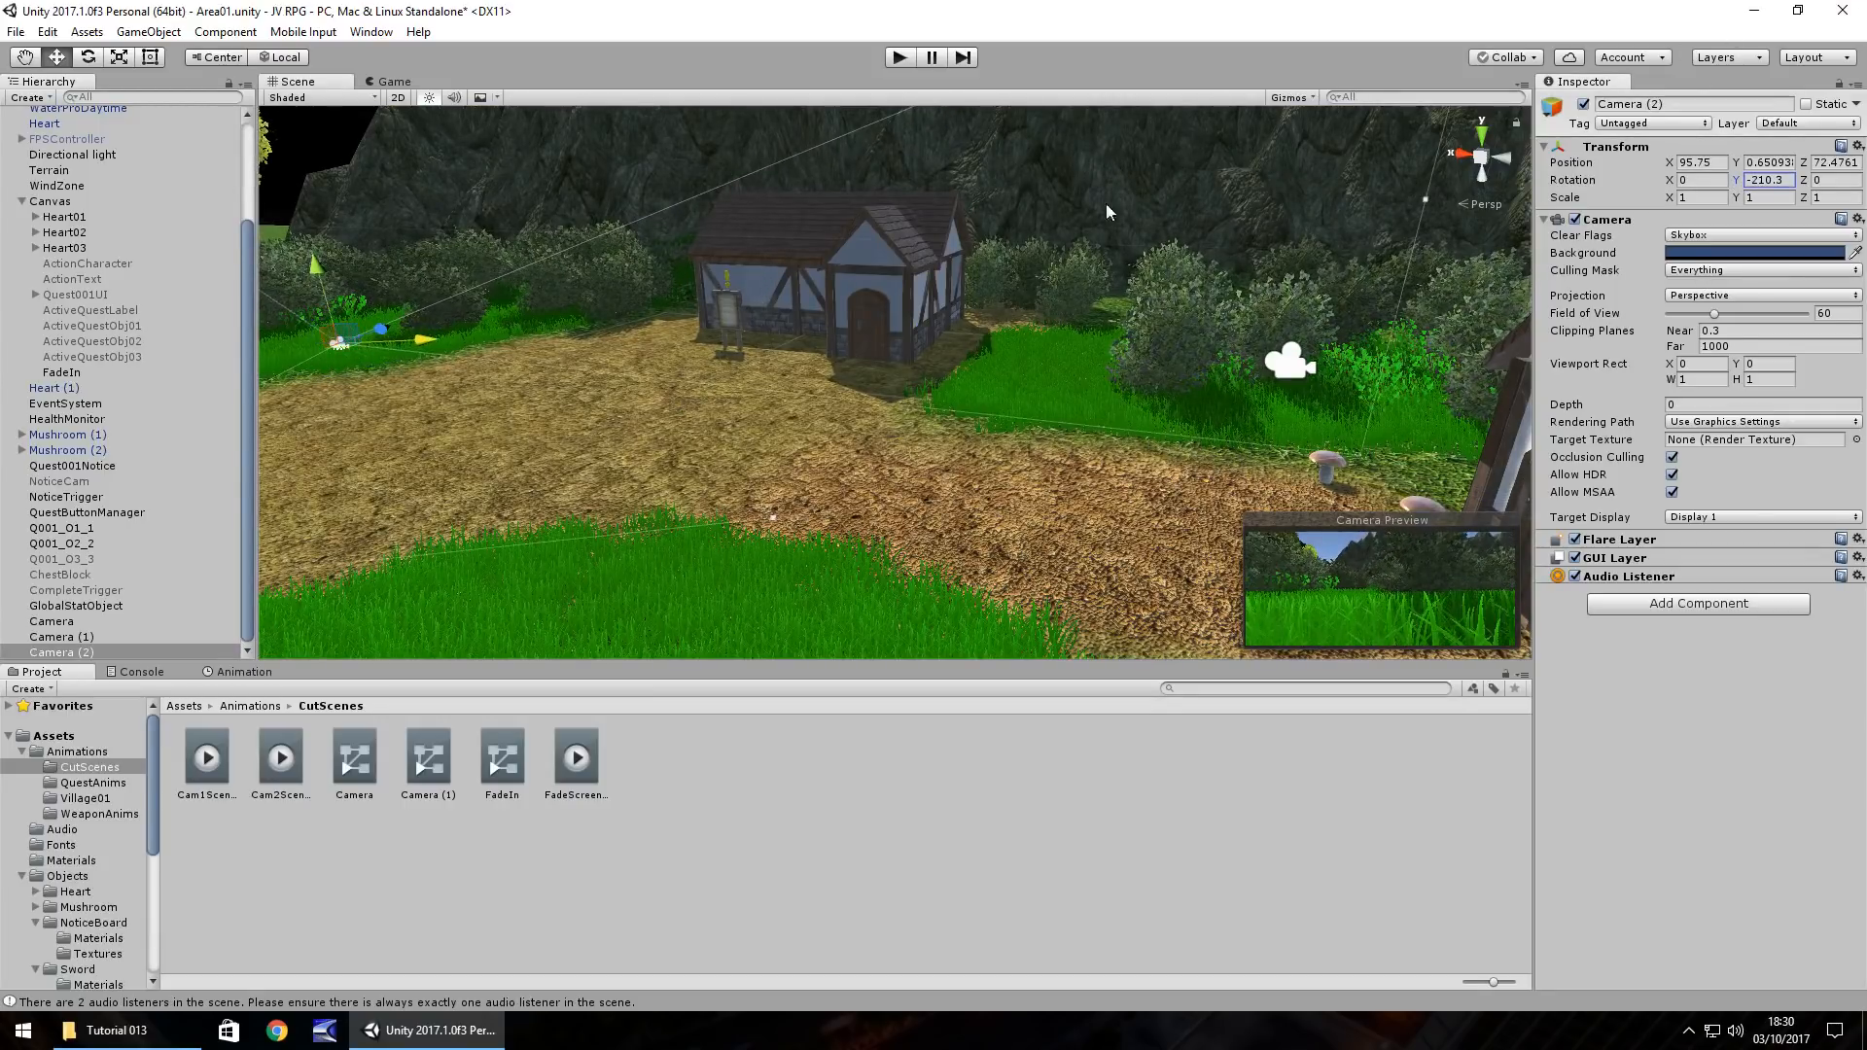
left_click_drag(325, 264, 346, 200)
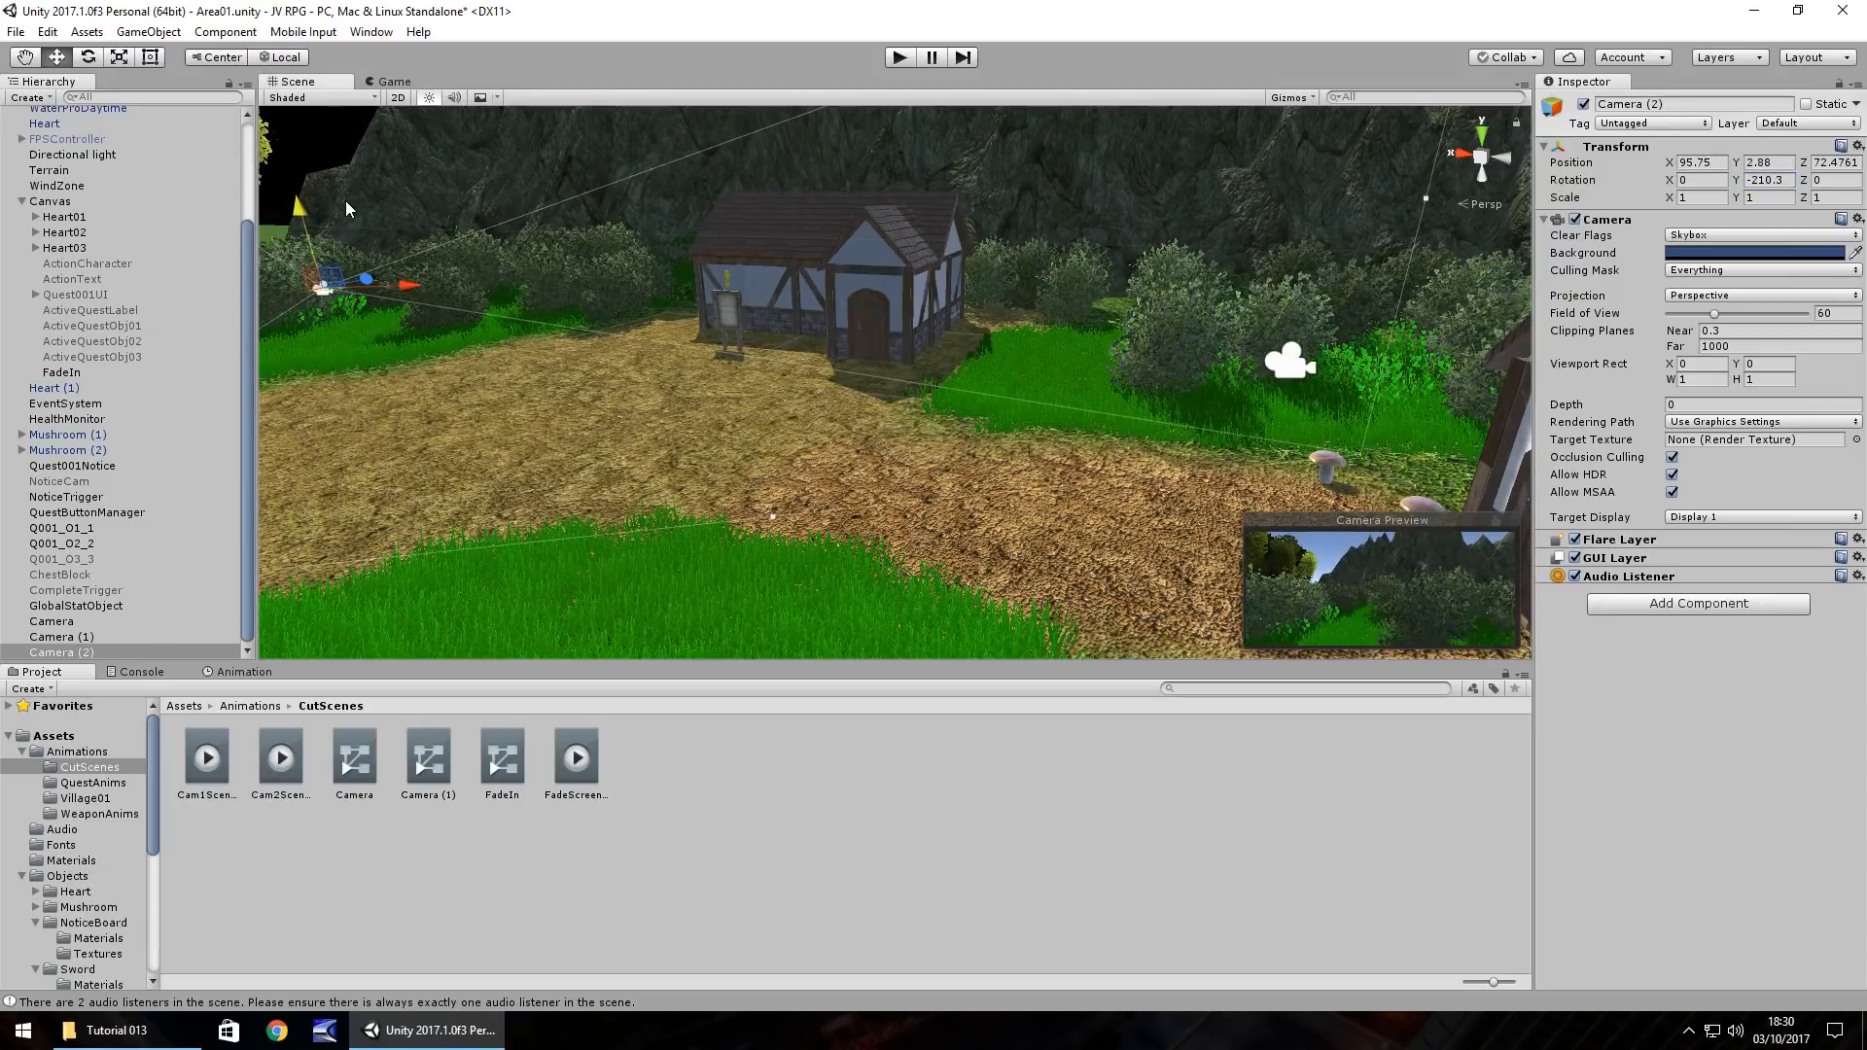
right_click_drag(732, 330, 677, 354)
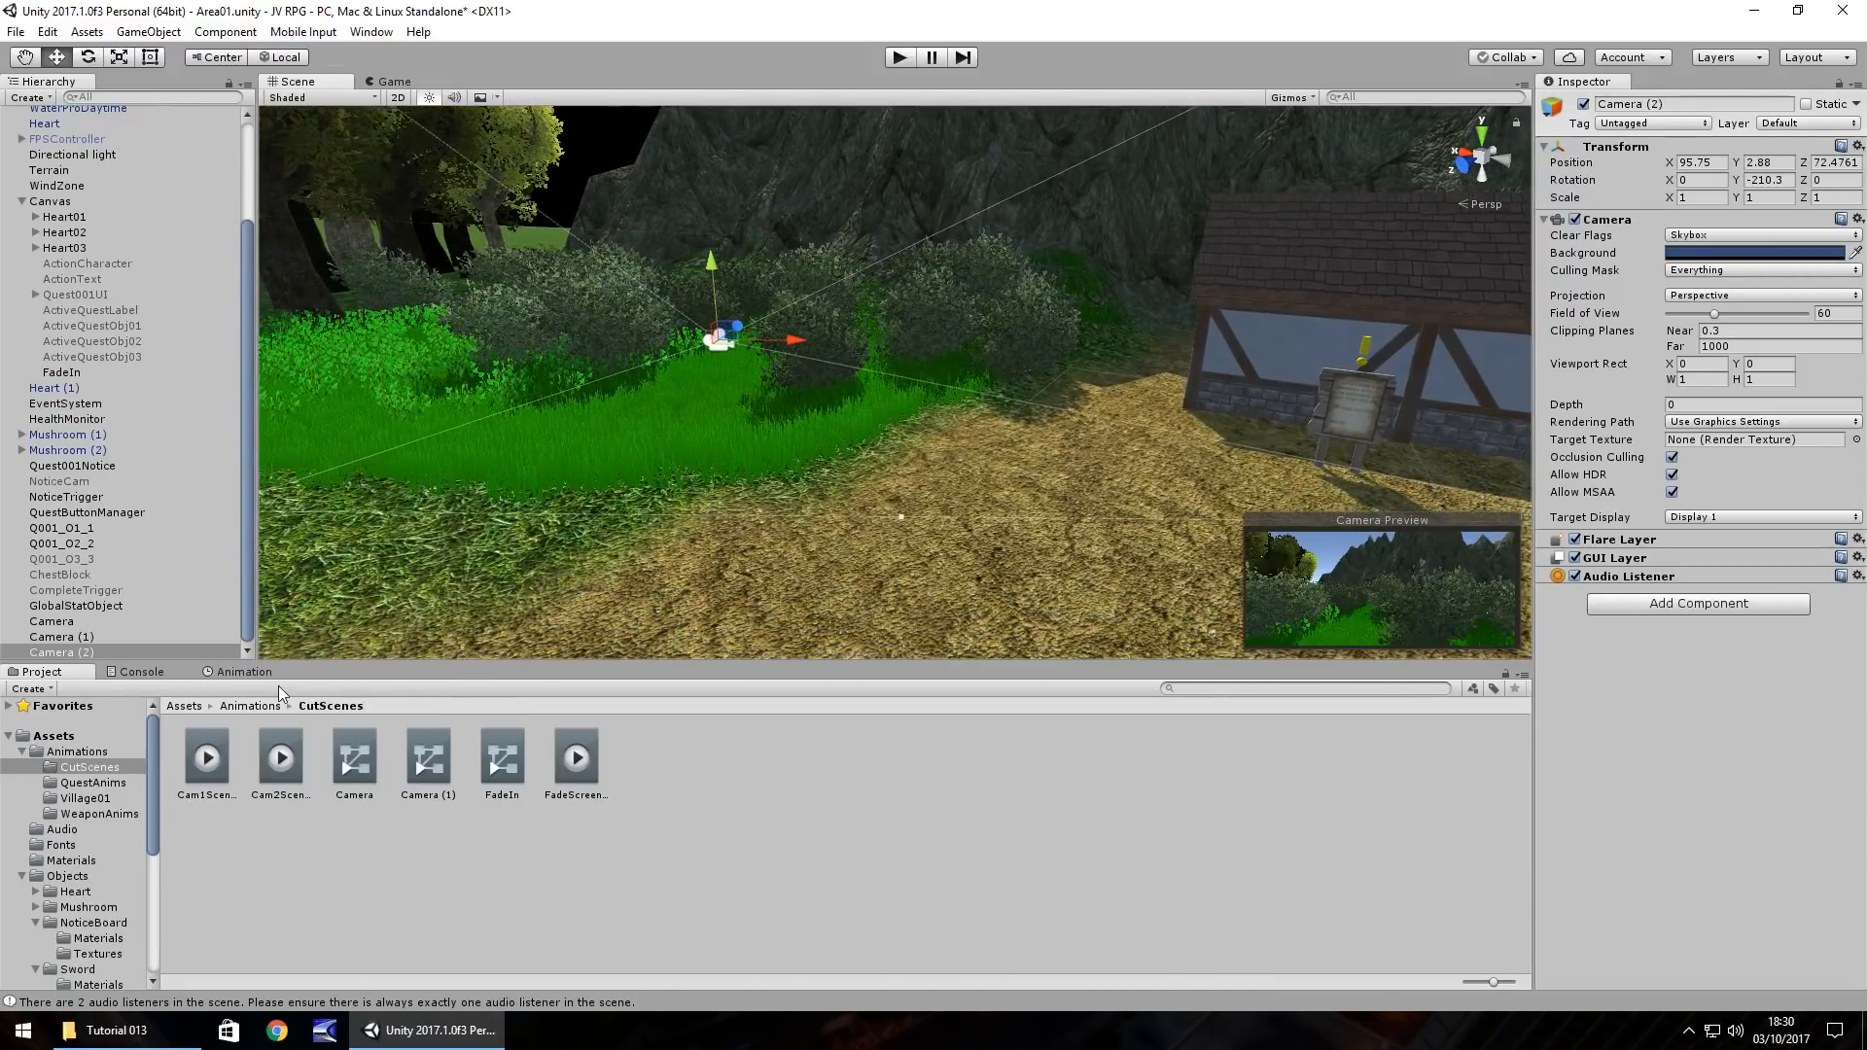
Step: Create an animation clip named Cam3Scene1 for the third camera in the CutScenes folder and start recording keyframes
left_click(241, 671)
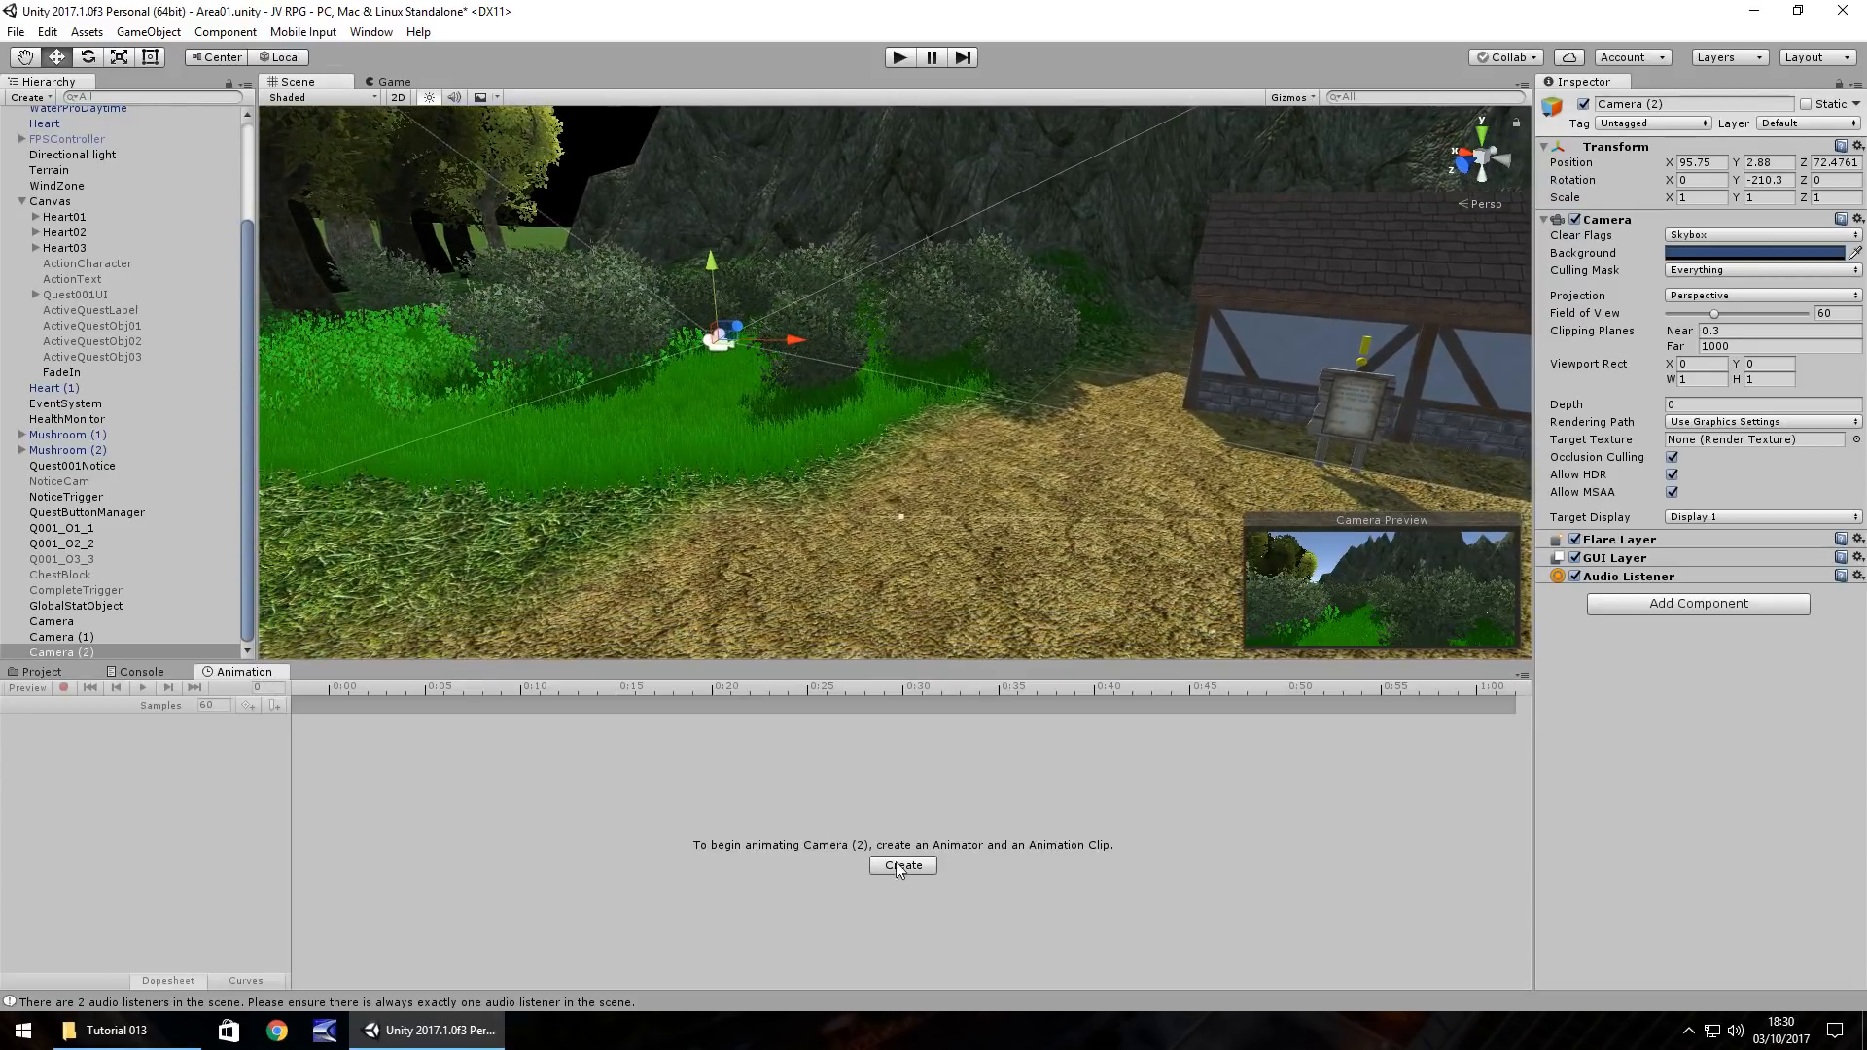
left_click(902, 865)
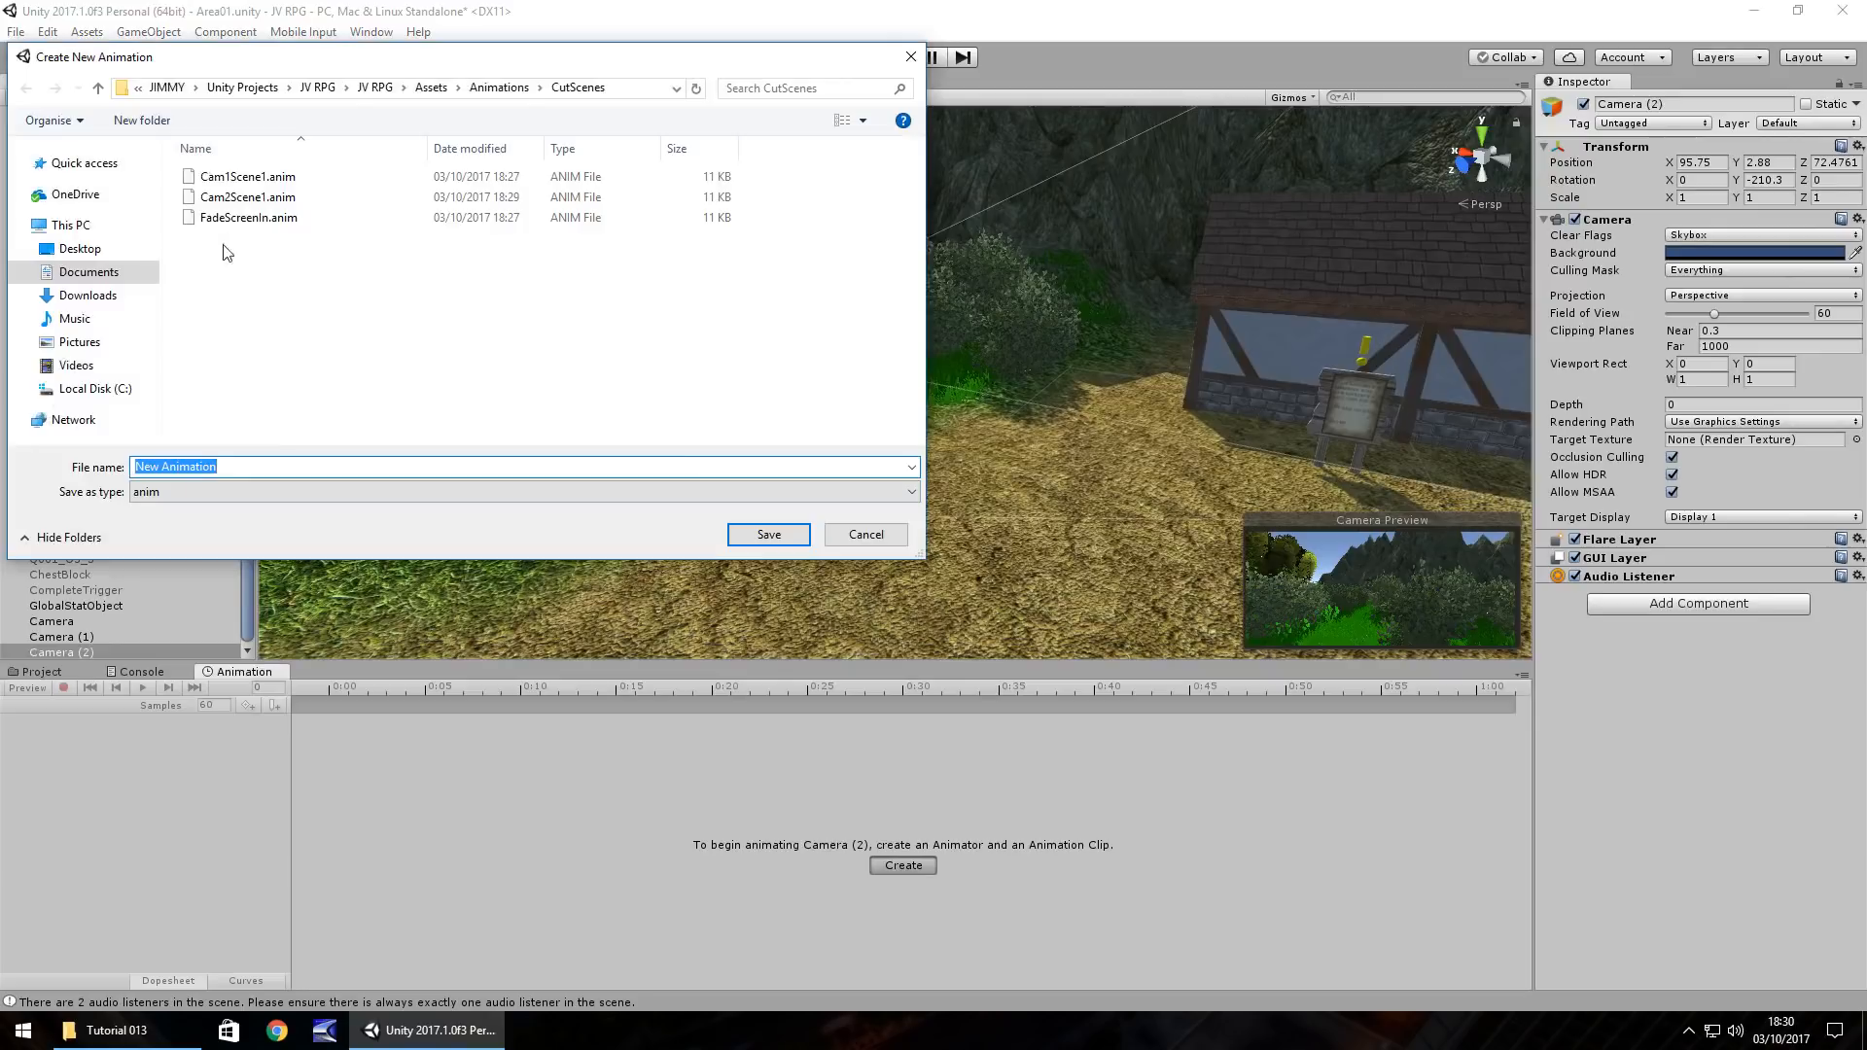
left_click(238, 197)
left_click(176, 468)
left_click(176, 468)
key("BackSpace")
type("3Scene1.anim")
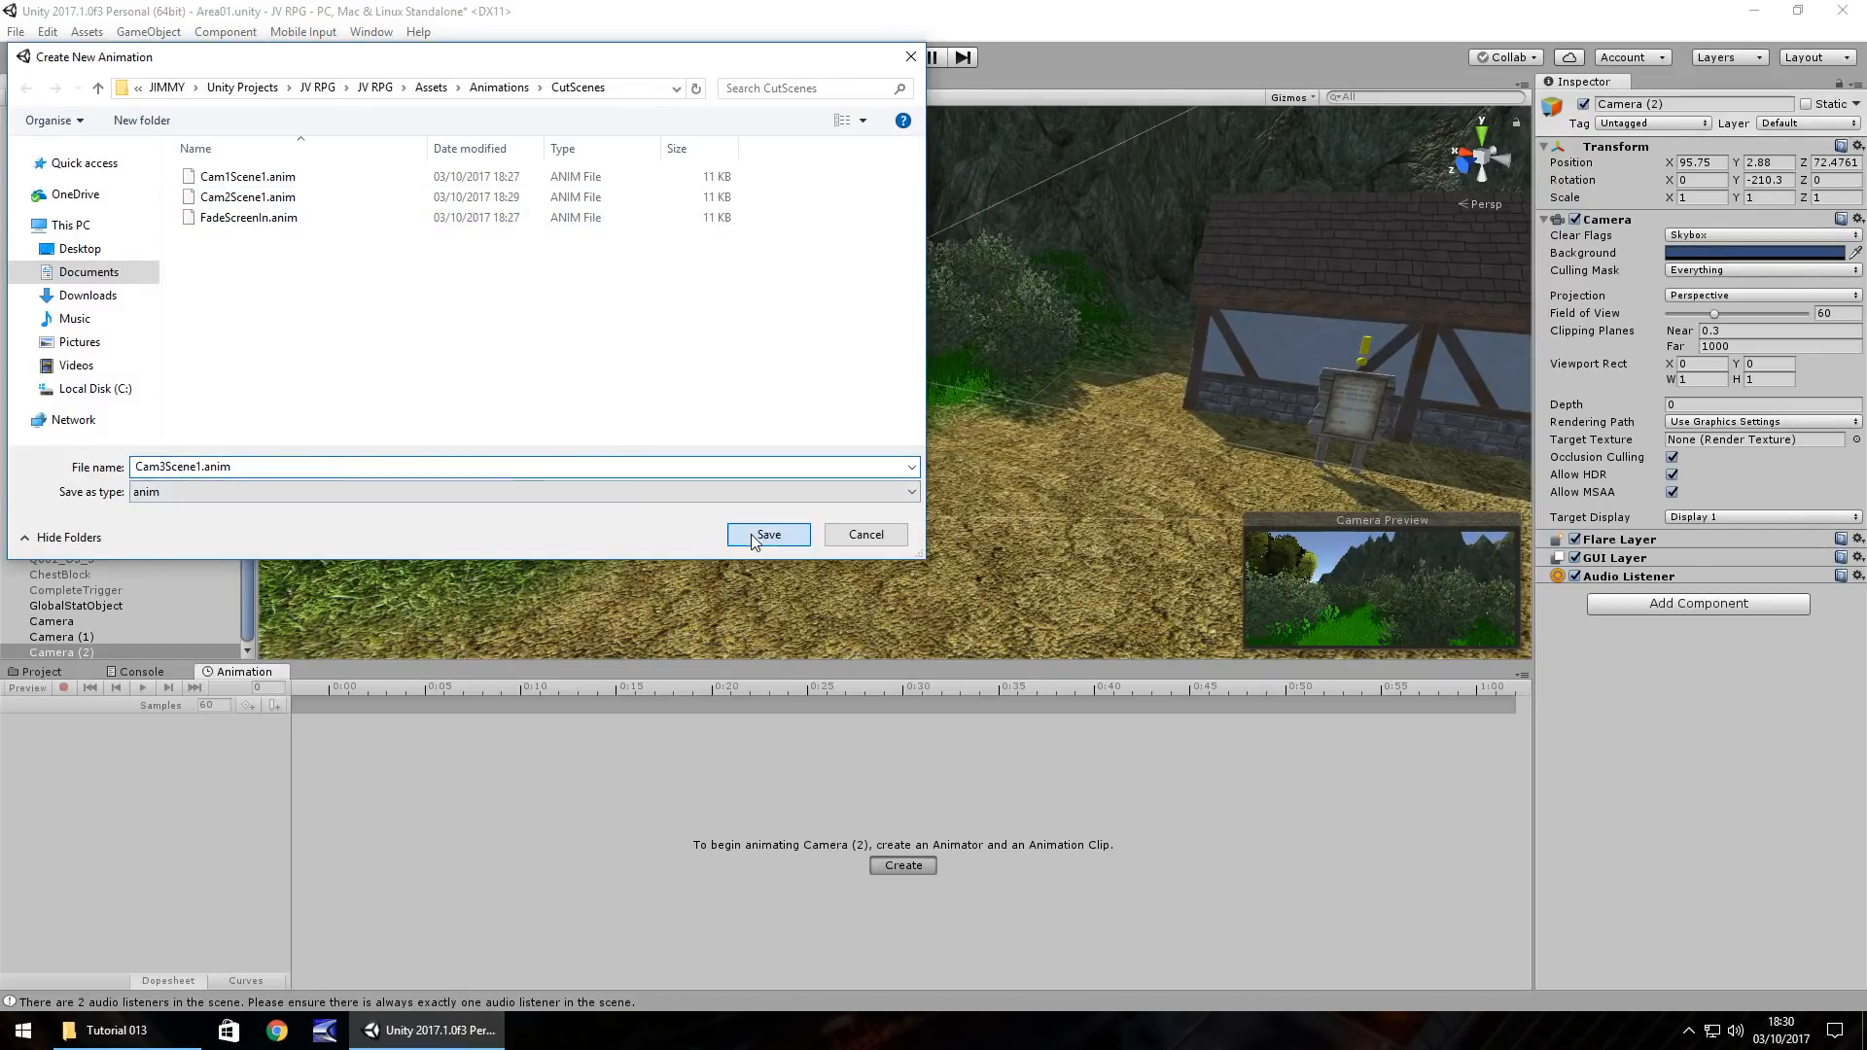
left_click(766, 534)
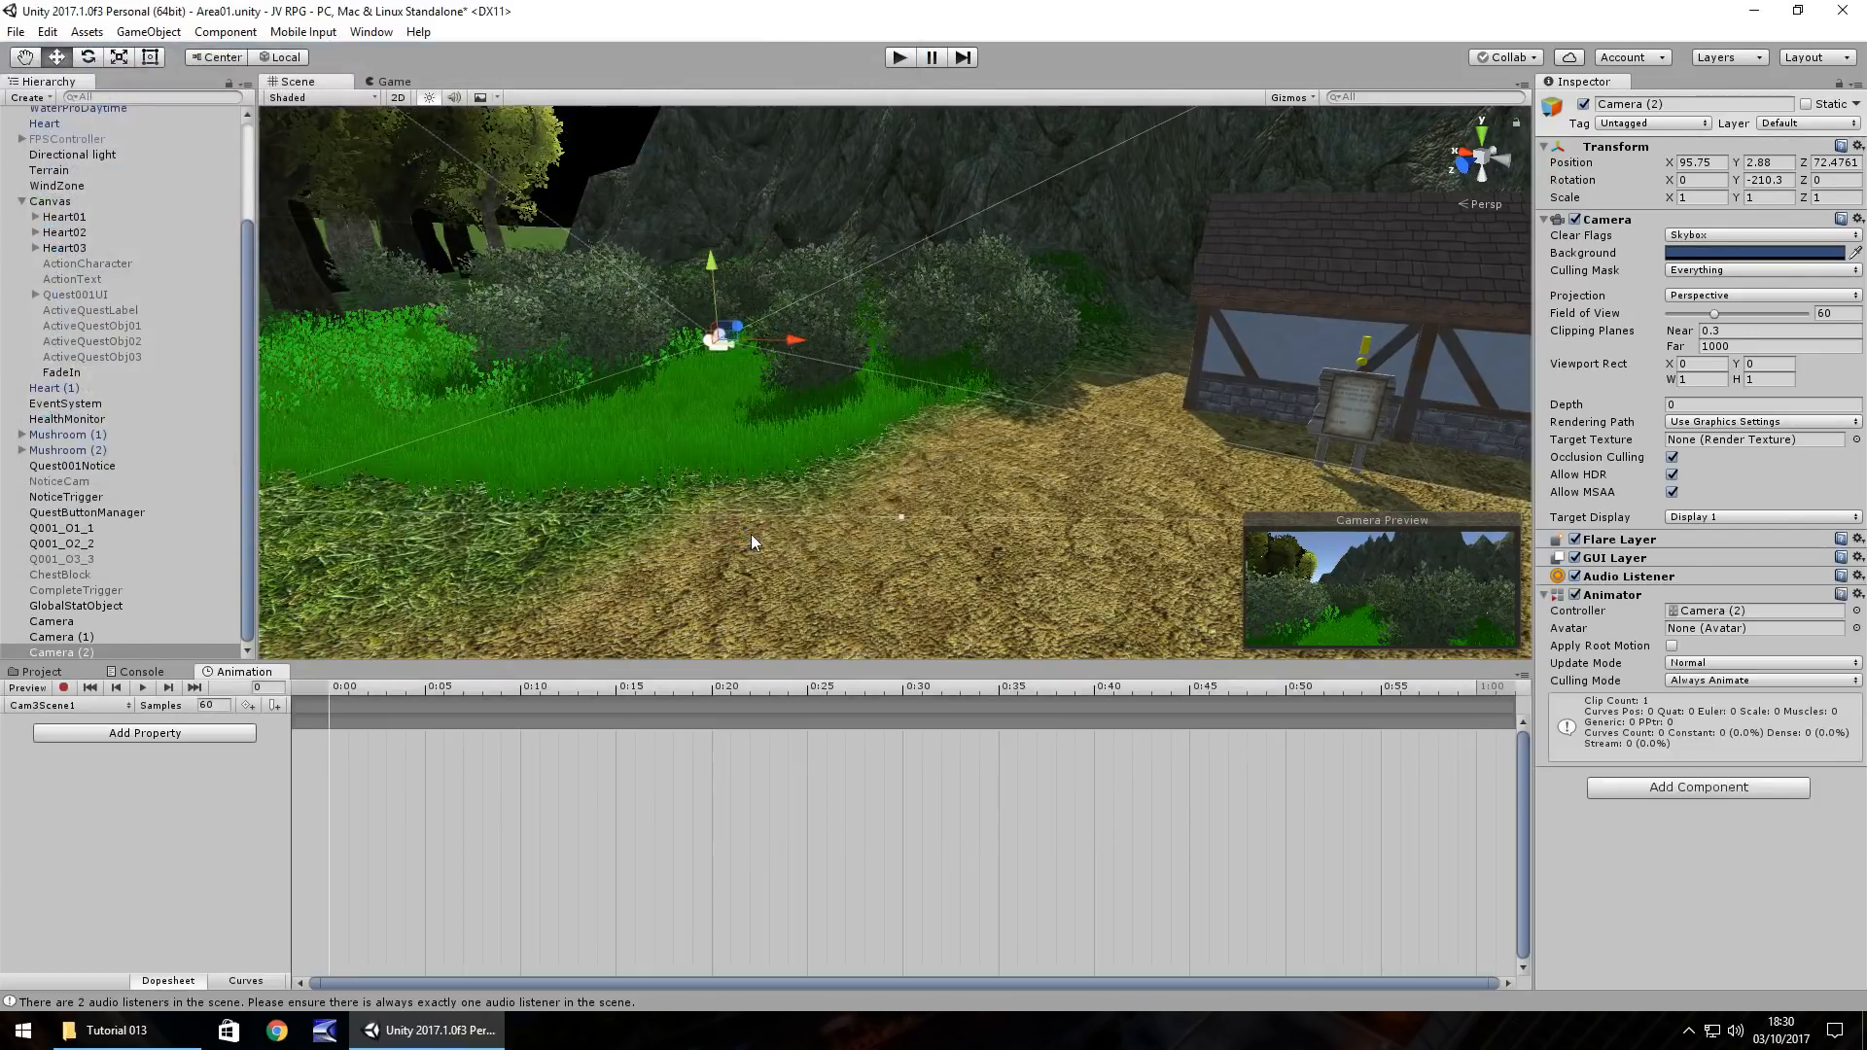
left_click(63, 687)
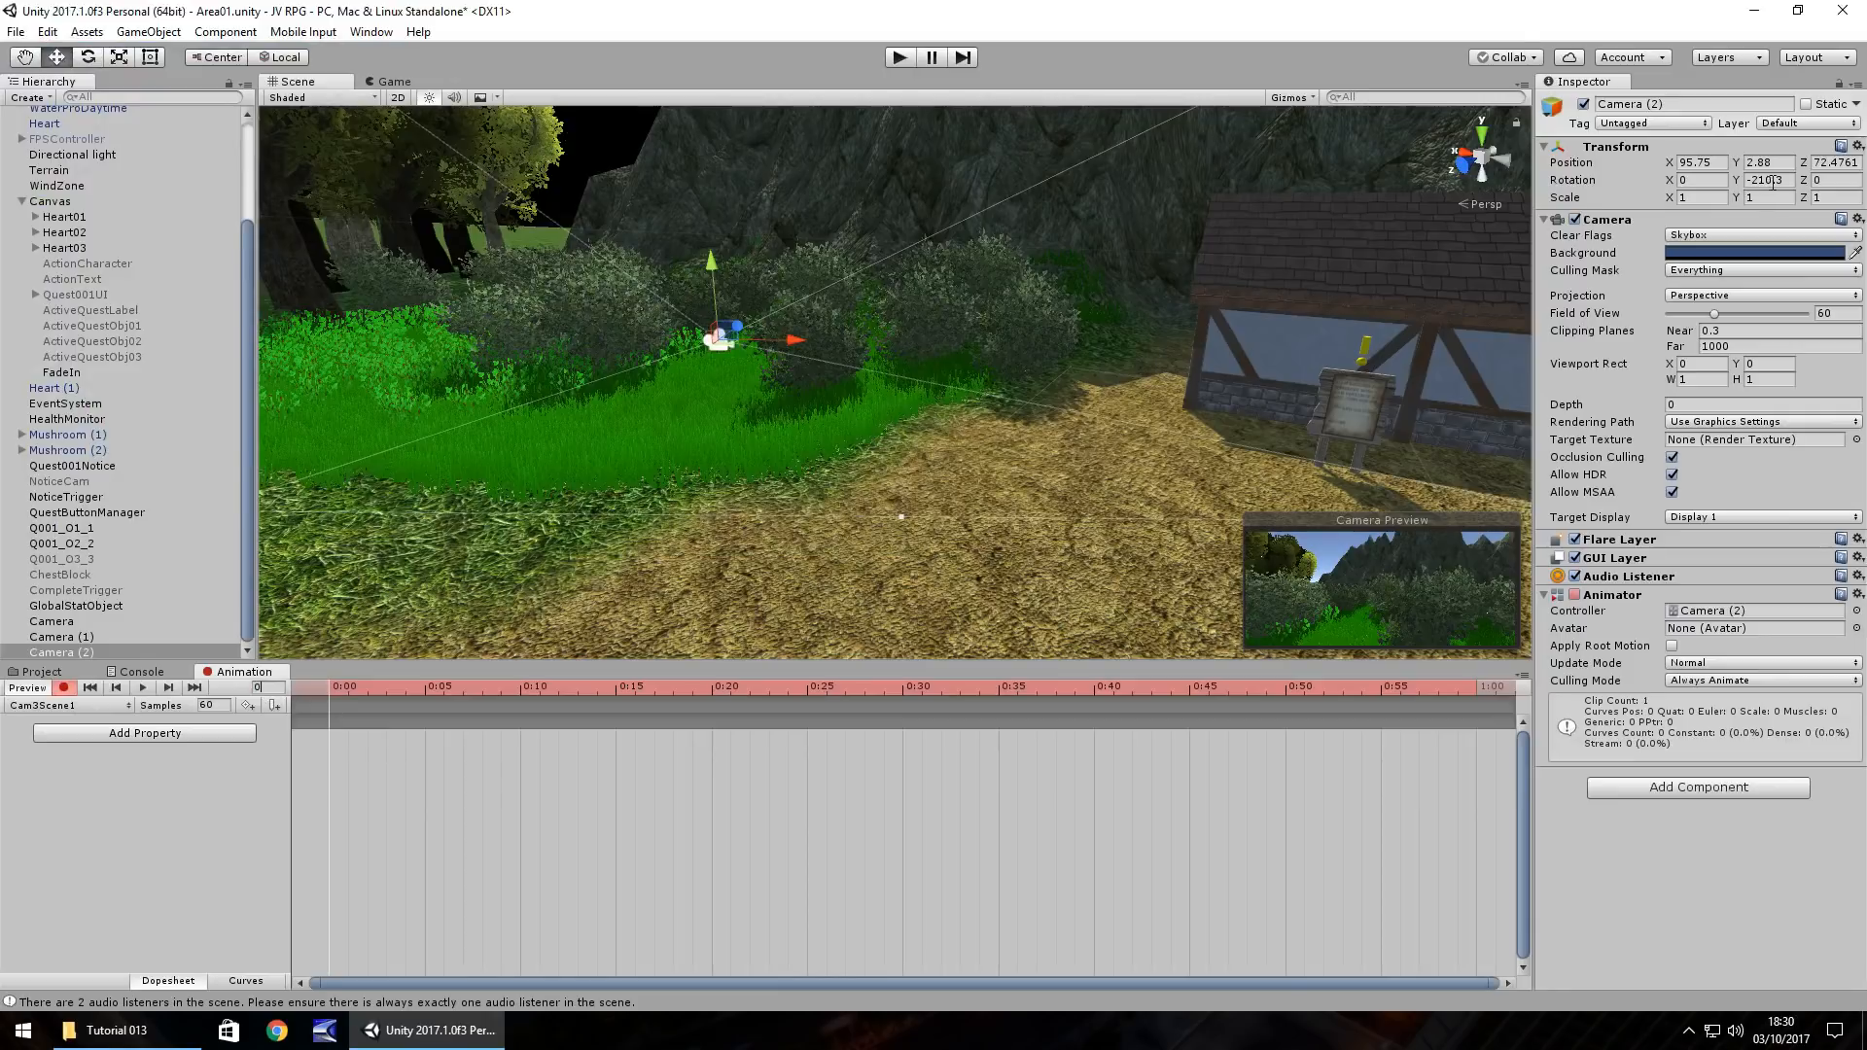
Step: Record the third camera's Y rotation keyframes at -210 on frame 0 and -262.62 on frame 300, ending the recording
left_click_drag(1791, 181, 1570, 211)
type("-210")
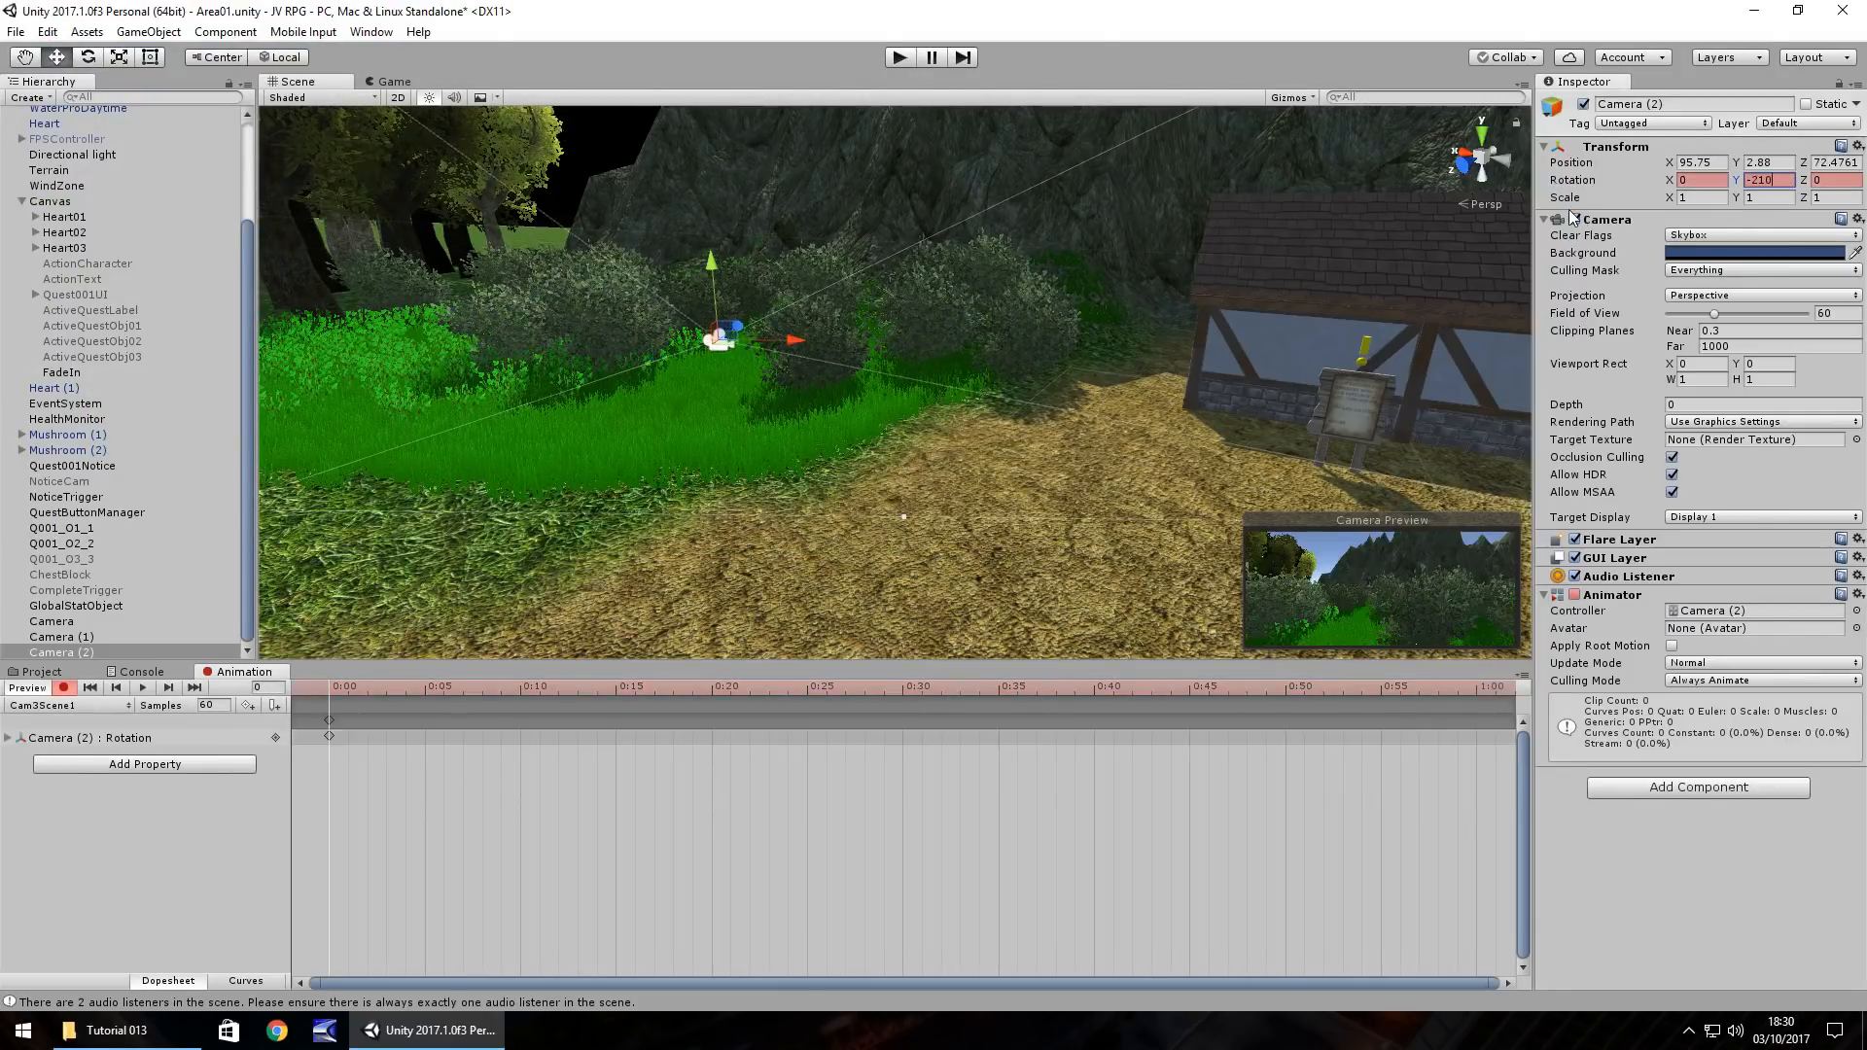
left_click(276, 687)
key("Return")
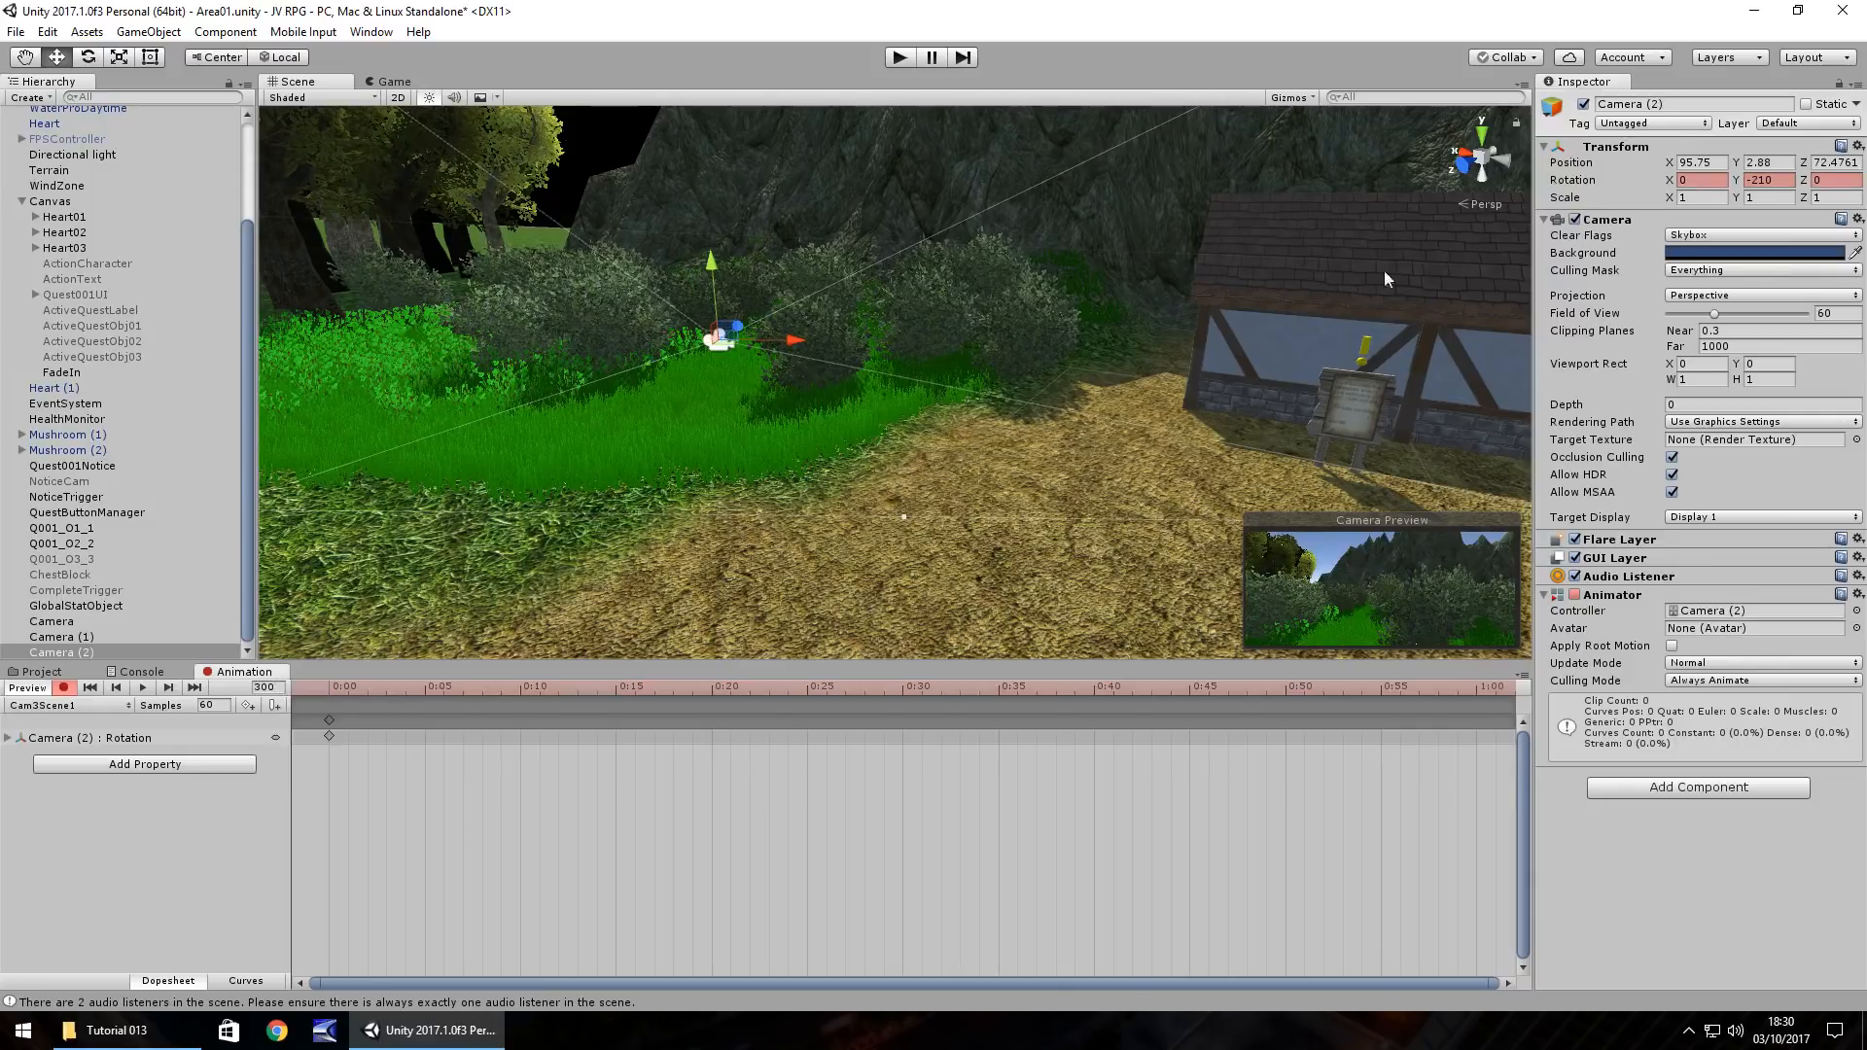
left_click_drag(1741, 181, 35, 254)
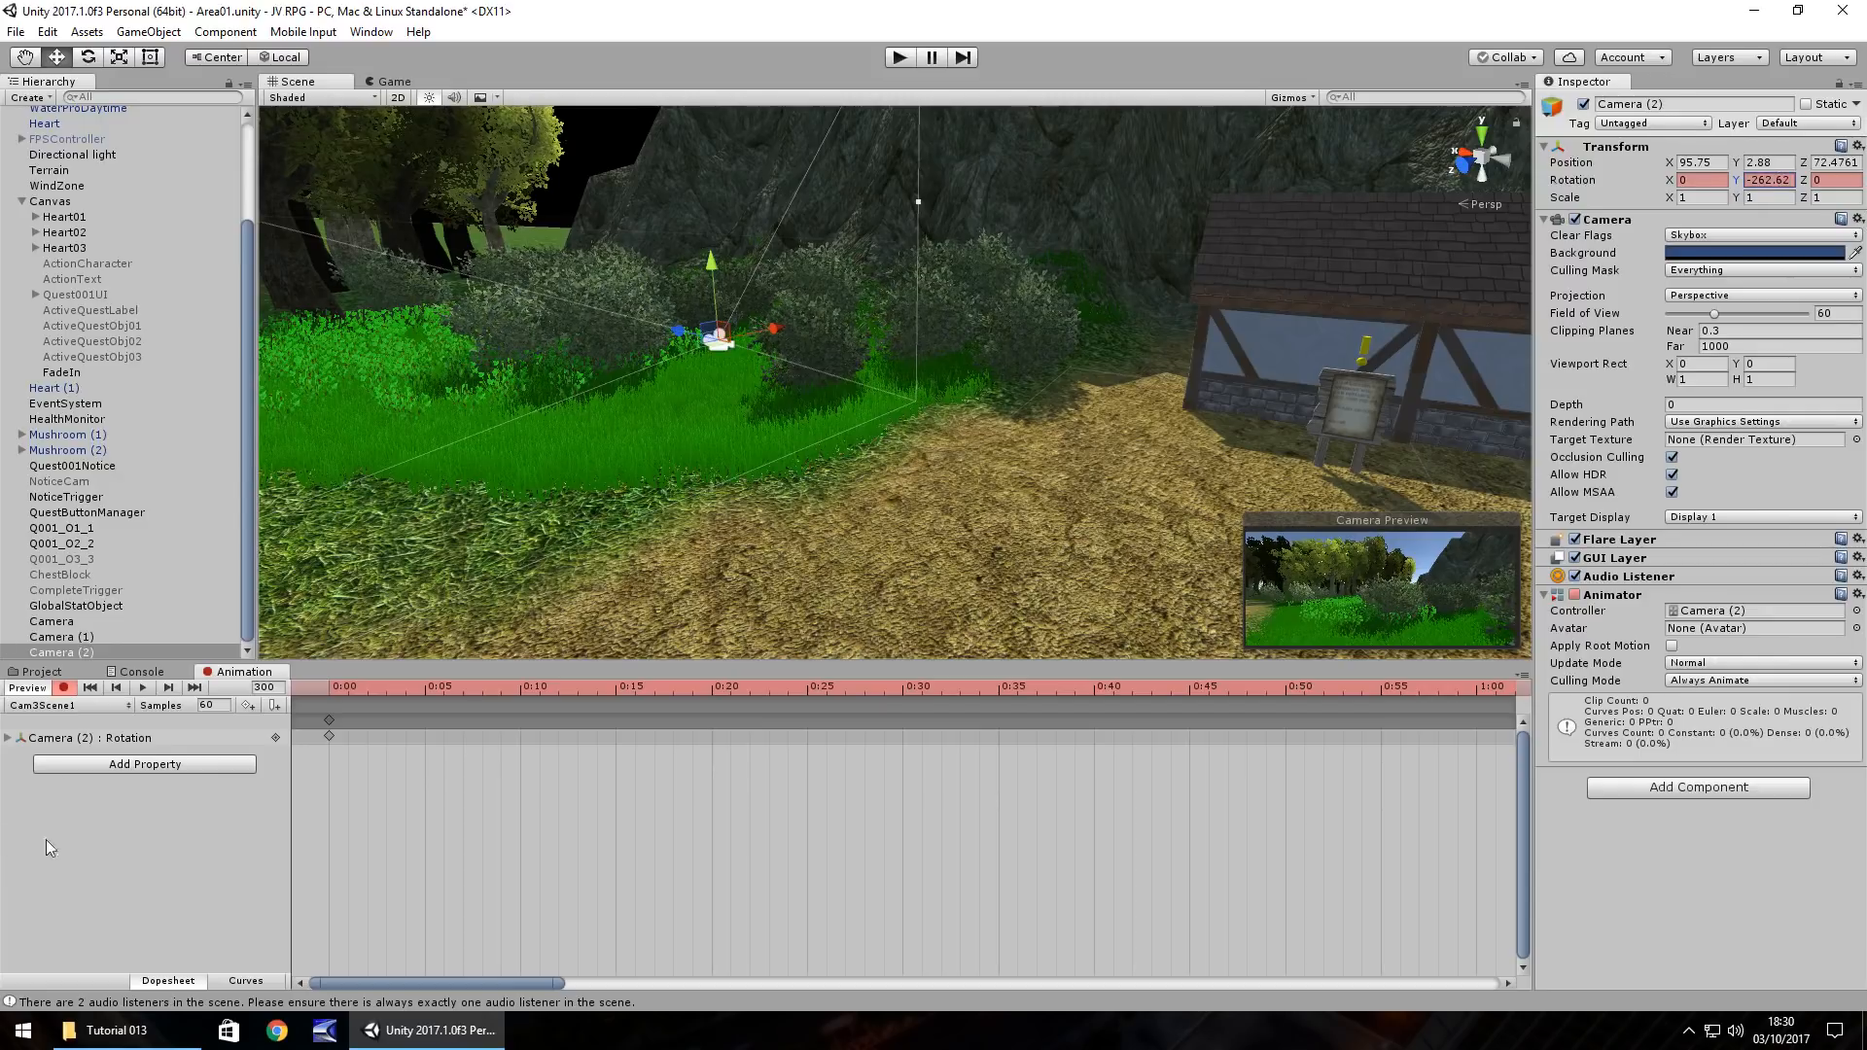
left_click(63, 688)
Step: Replace the third camera's Animator component with an Animation component
left_click(37, 672)
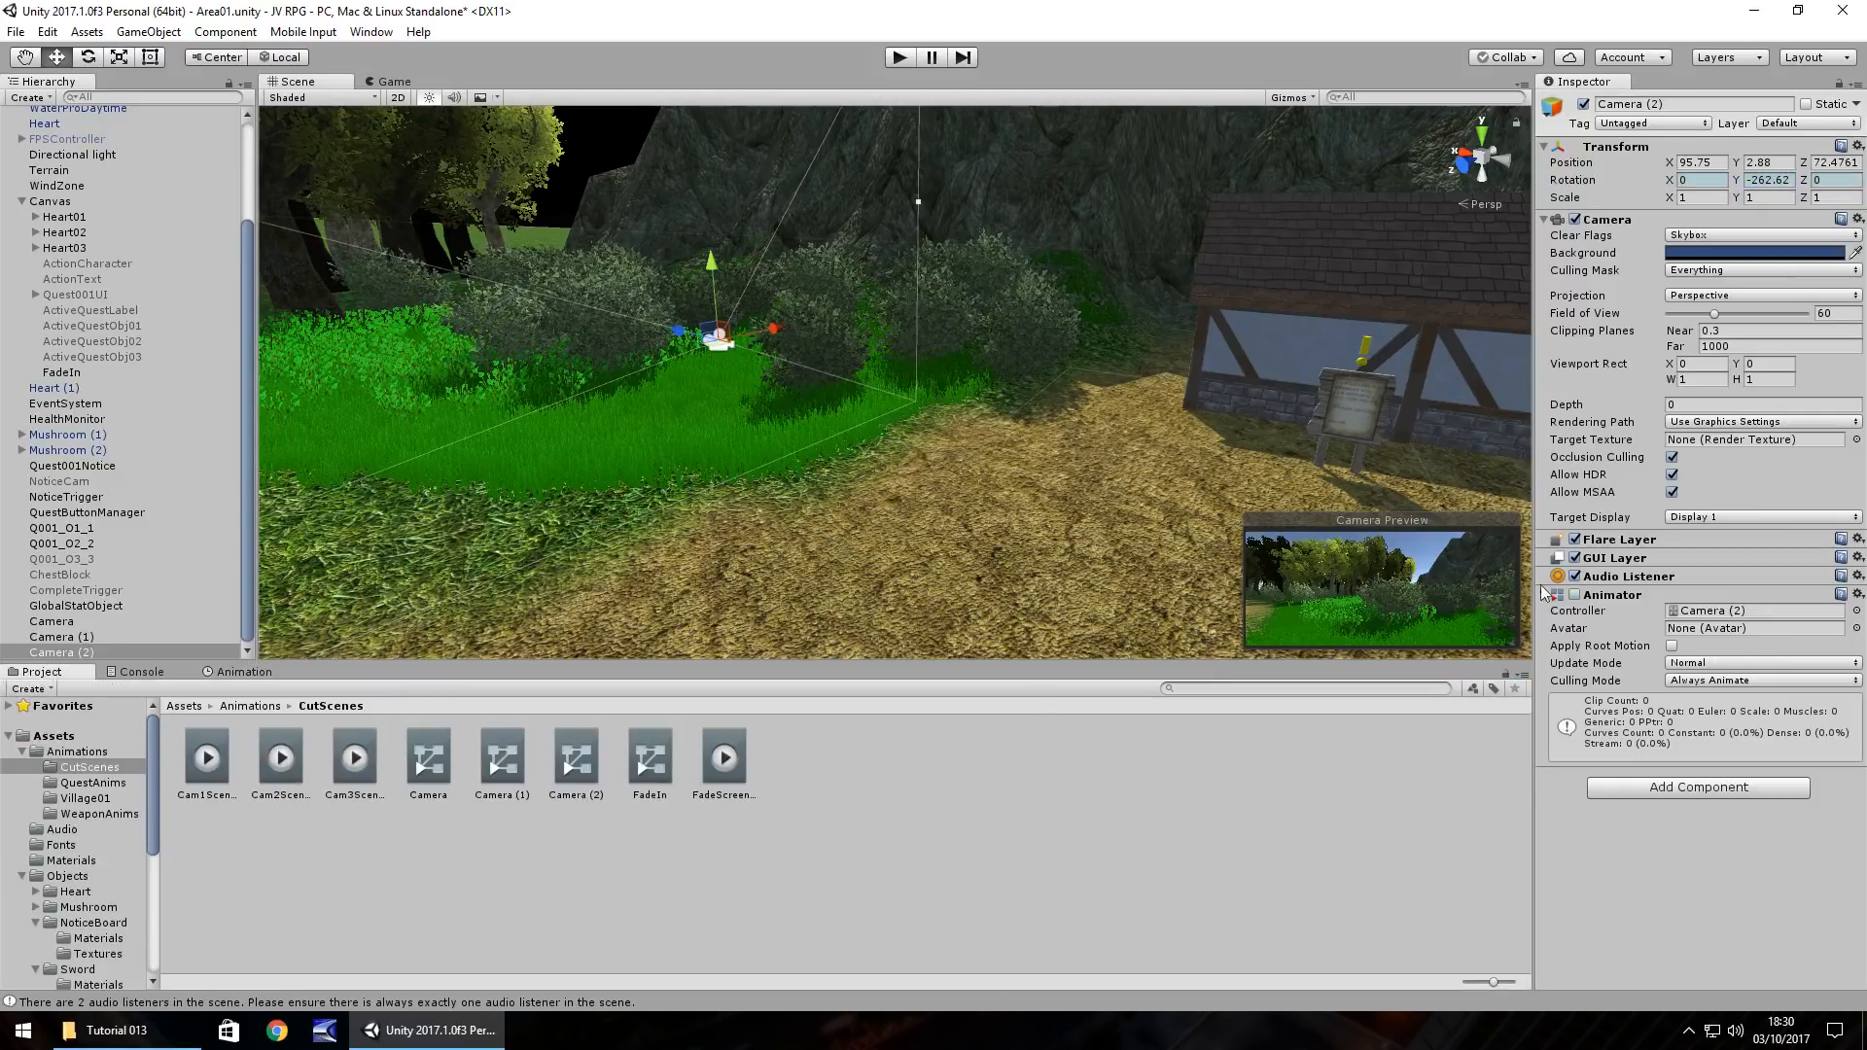
right_click(1653, 597)
left_click(1683, 632)
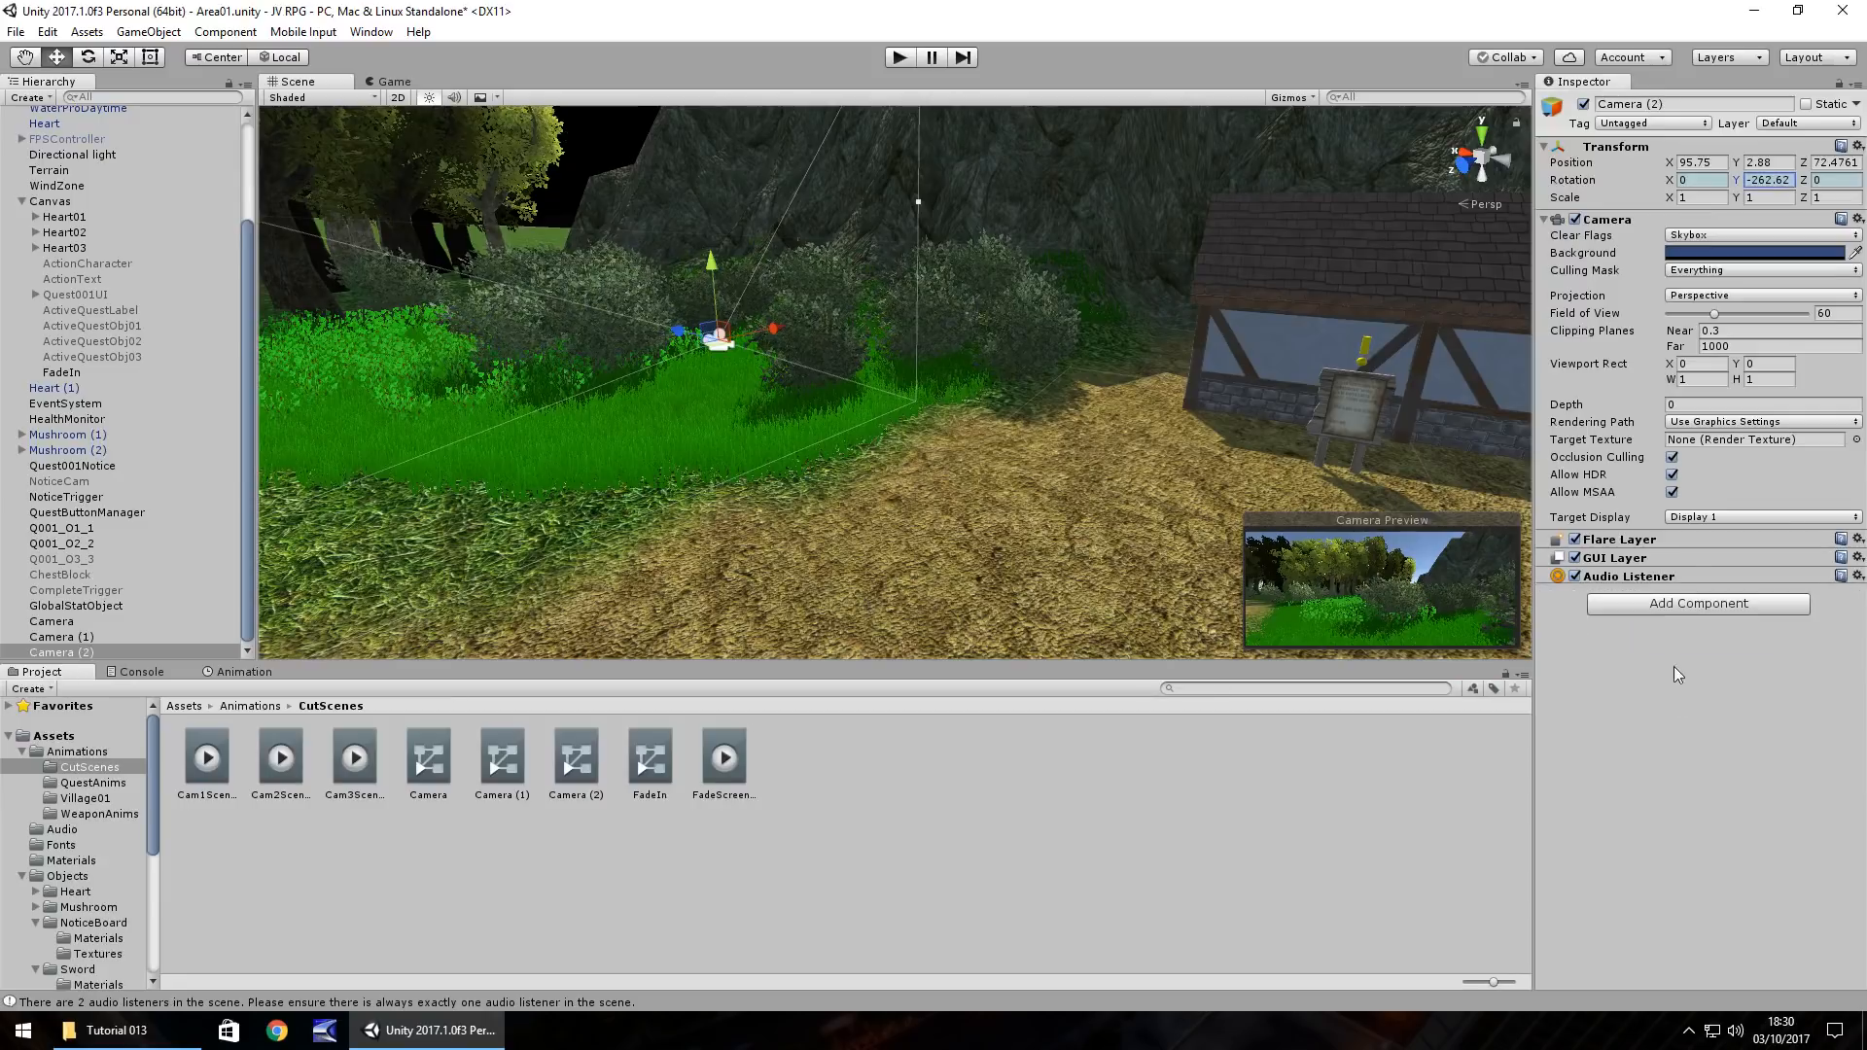
left_click(1698, 603)
left_click(1659, 684)
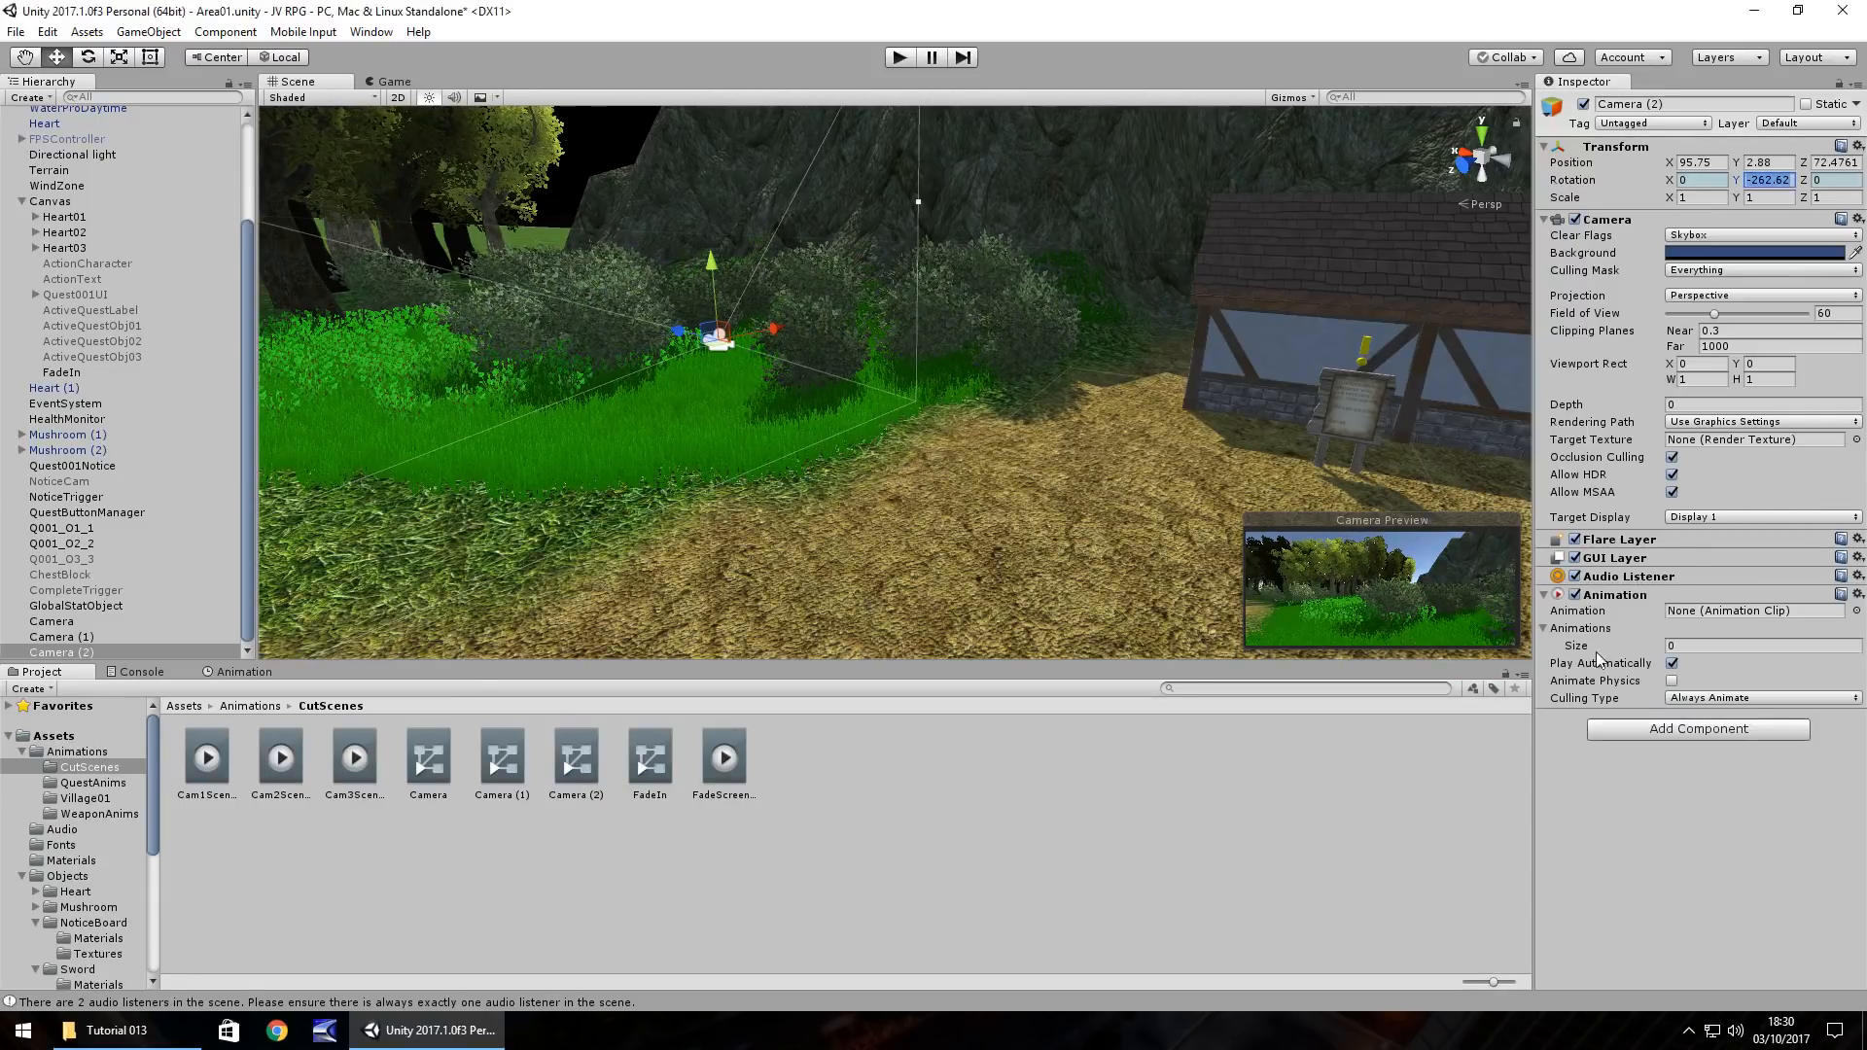
Step: Assign Cam3Scene1 as the third camera's animation and as the only element of its Animations list, sized 1
left_click_drag(350, 760, 1751, 613)
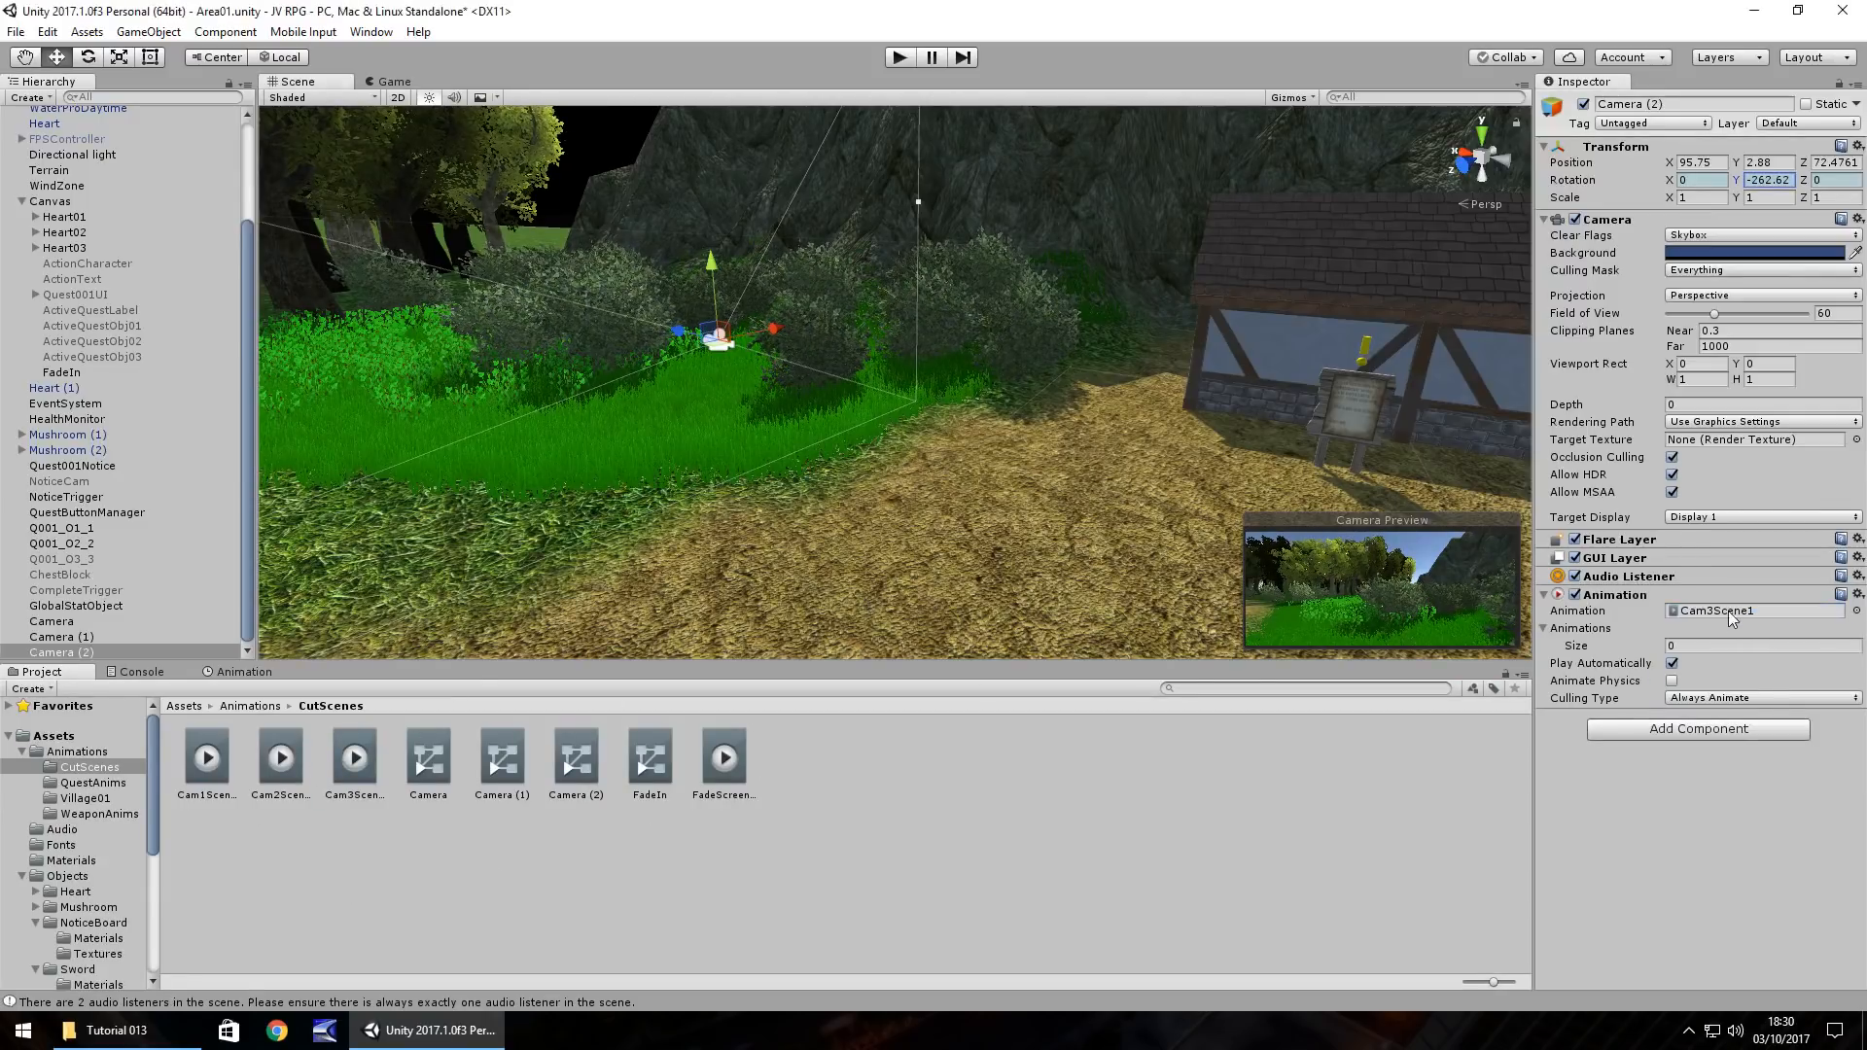
left_click(1680, 644)
type("1")
key("Return")
left_click(369, 766)
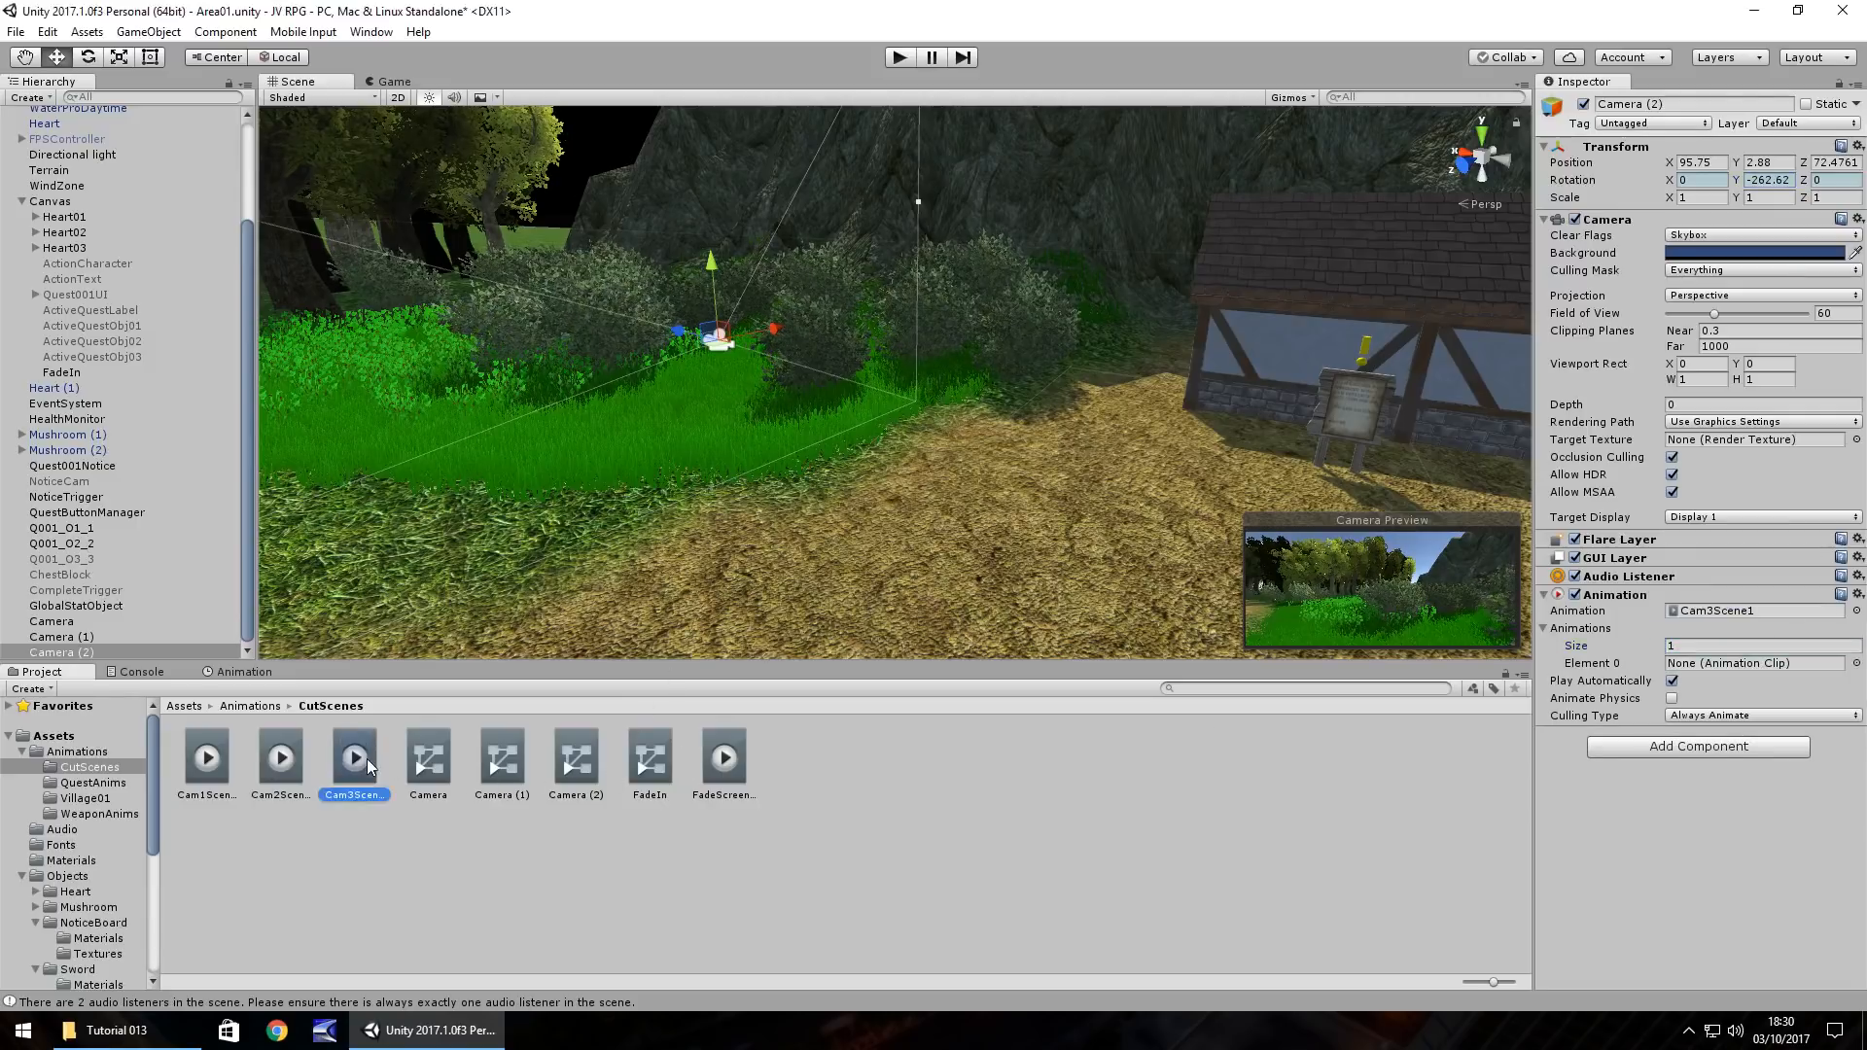
left_click_drag(369, 766, 1774, 664)
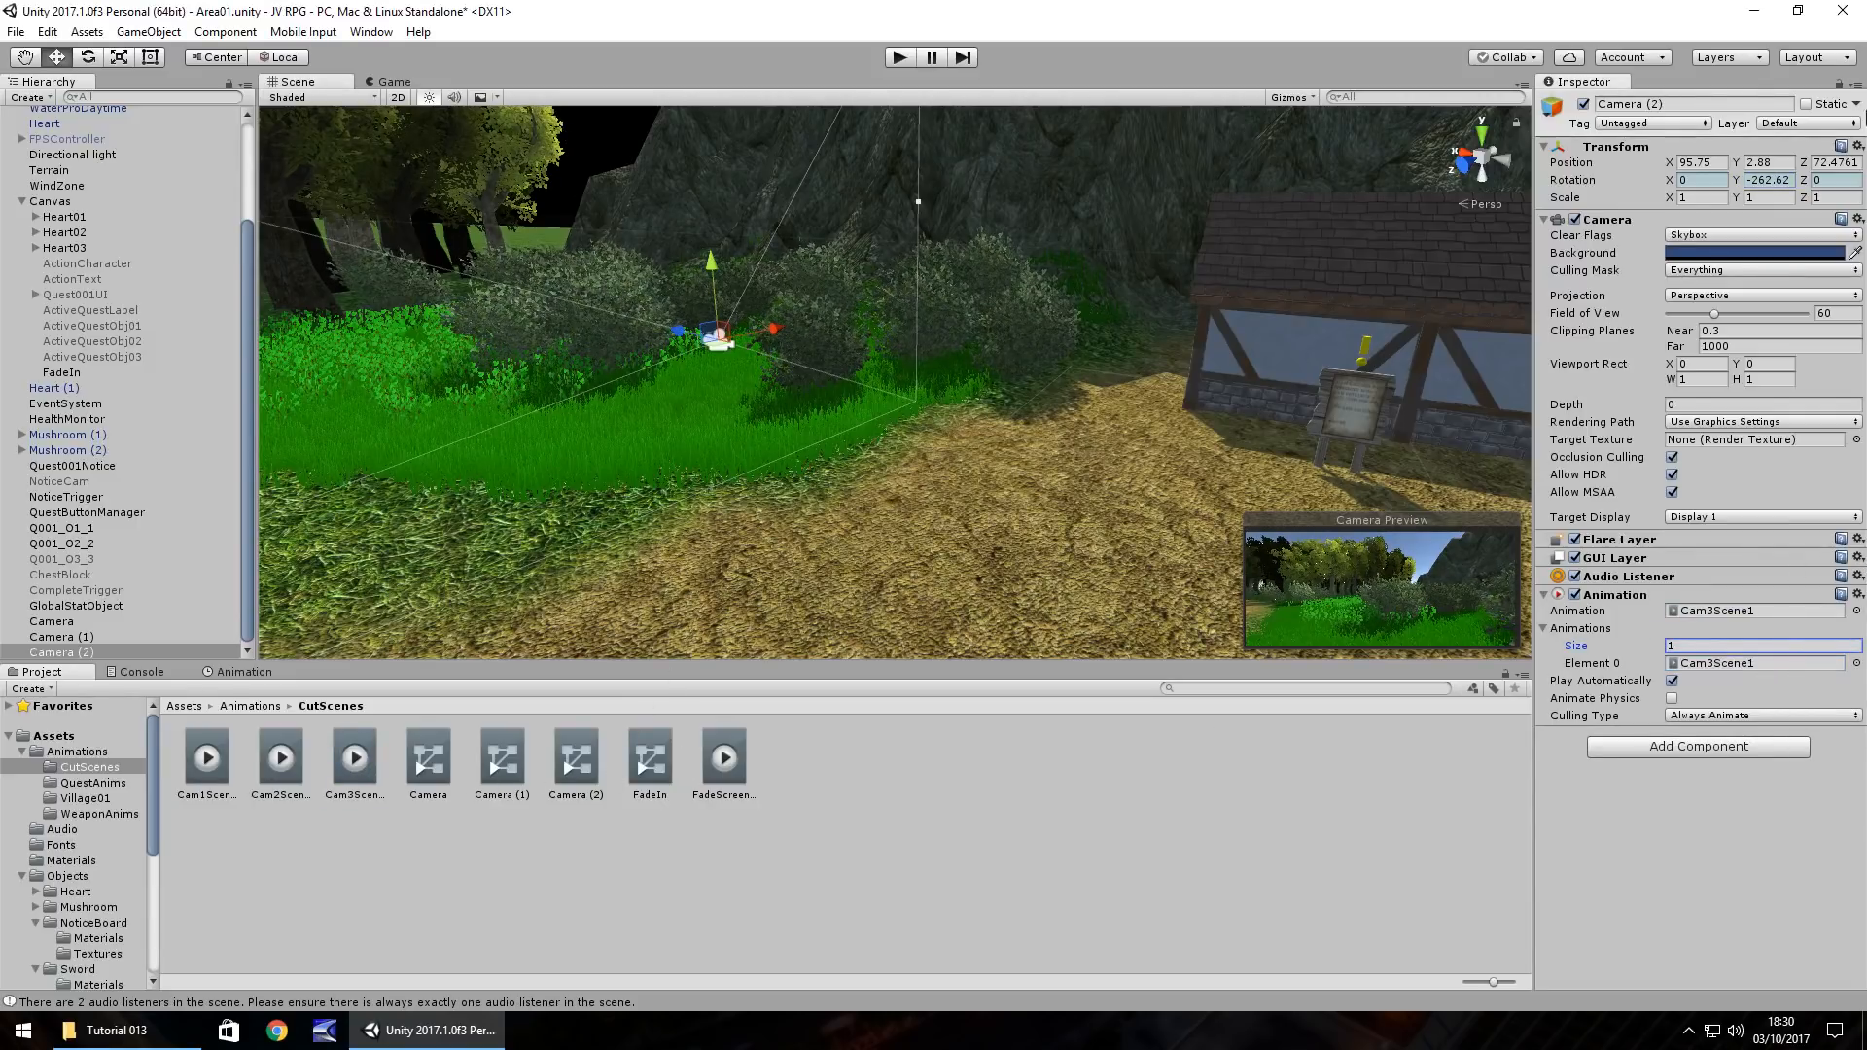
left_click(1858, 86)
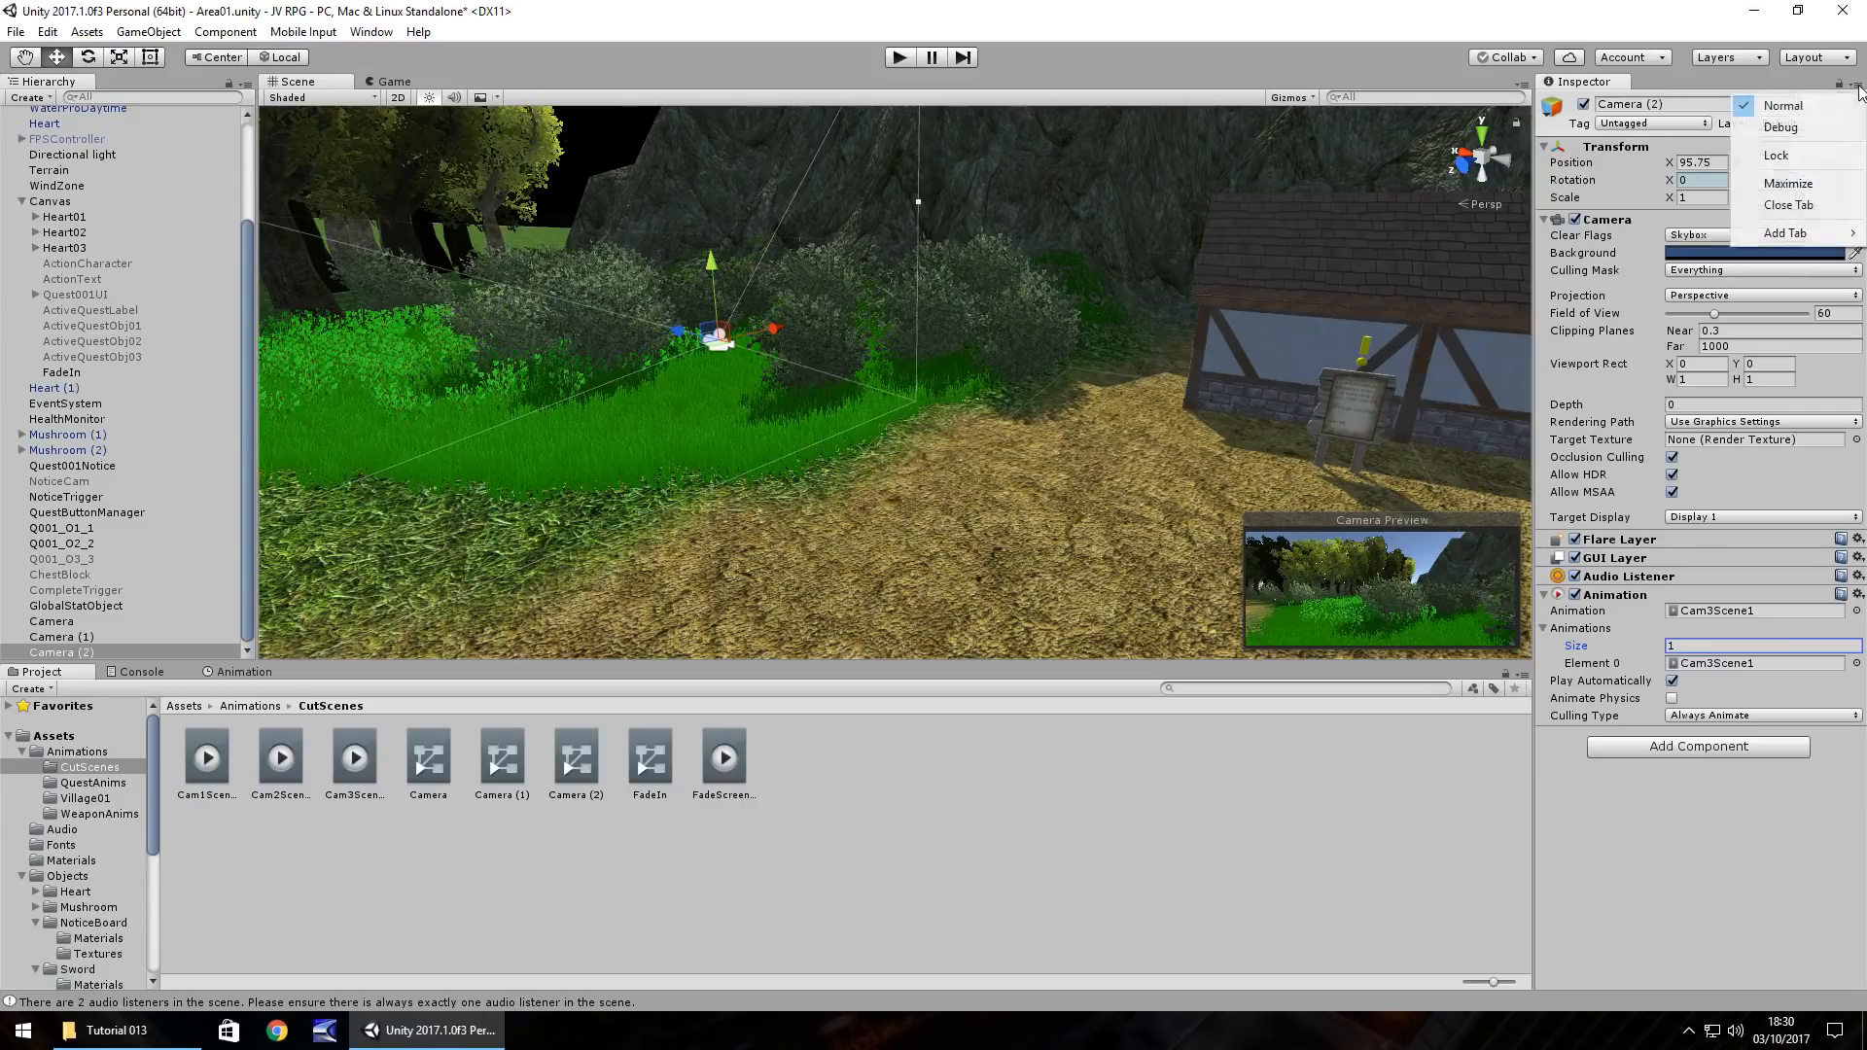
left_click(1794, 122)
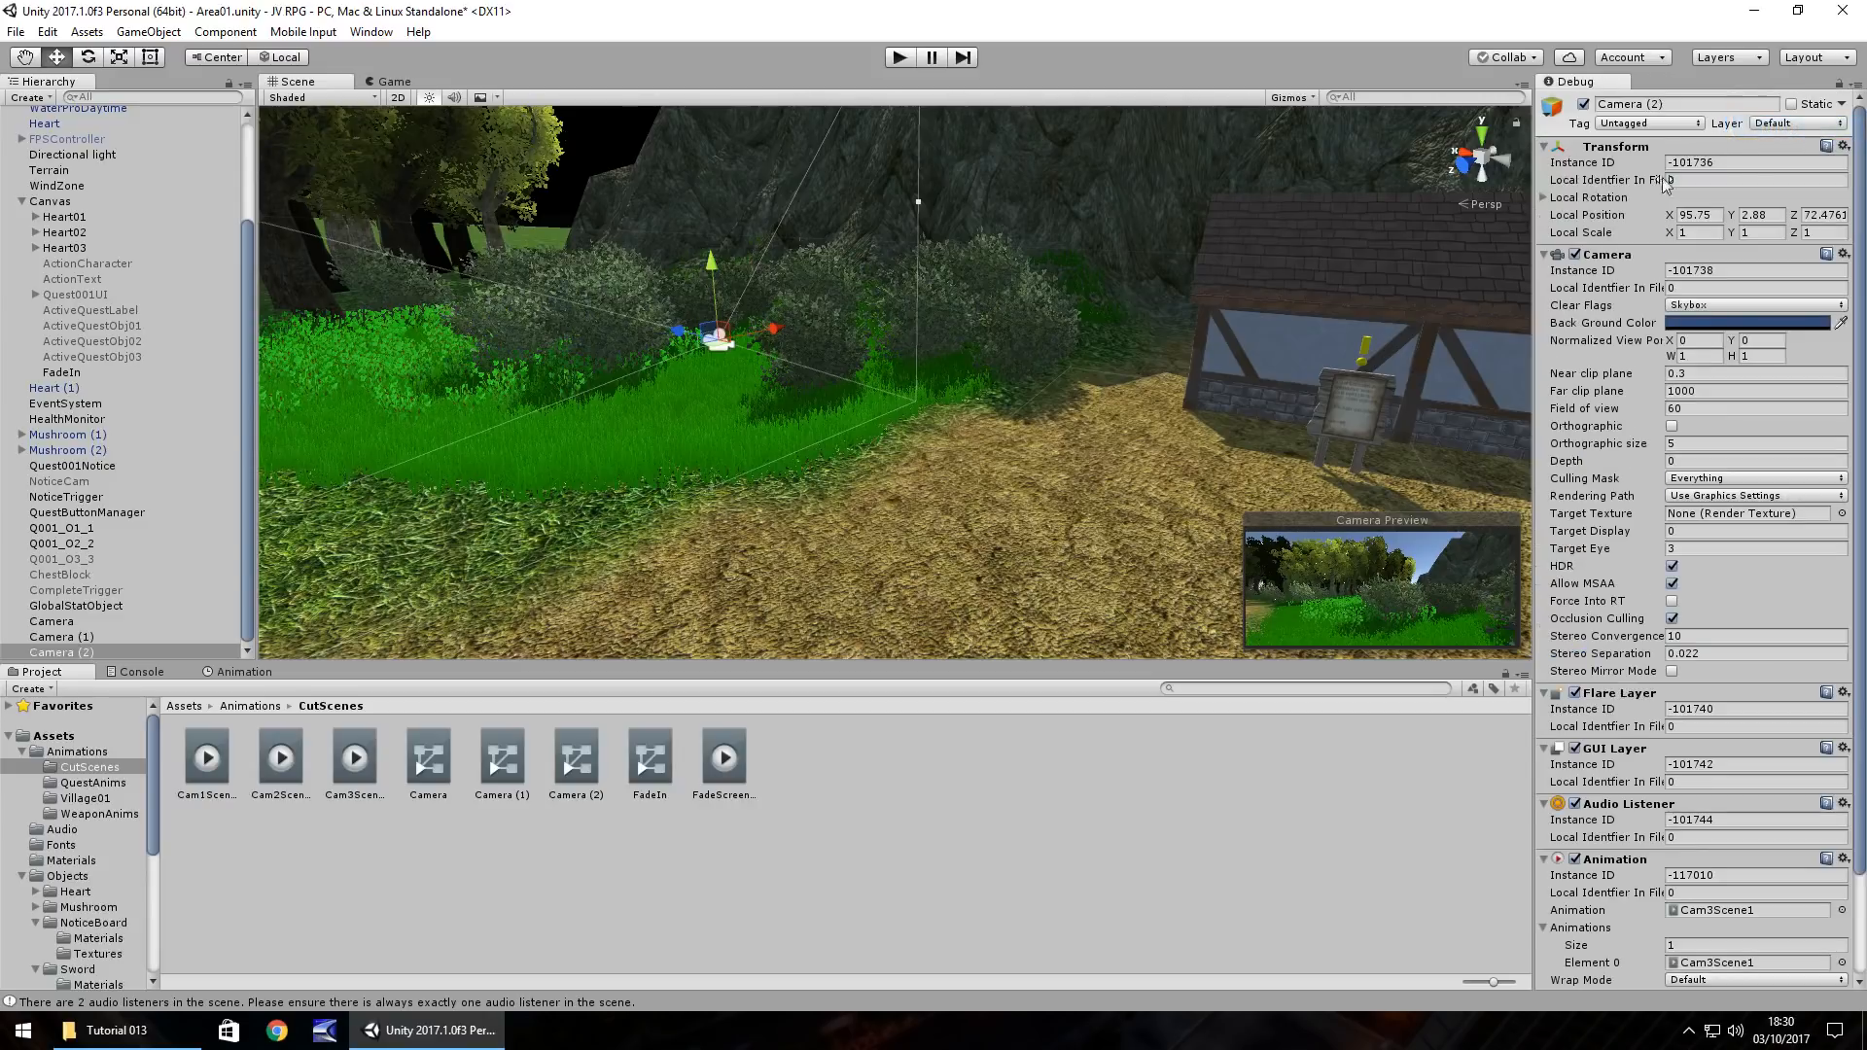
left_click(1856, 86)
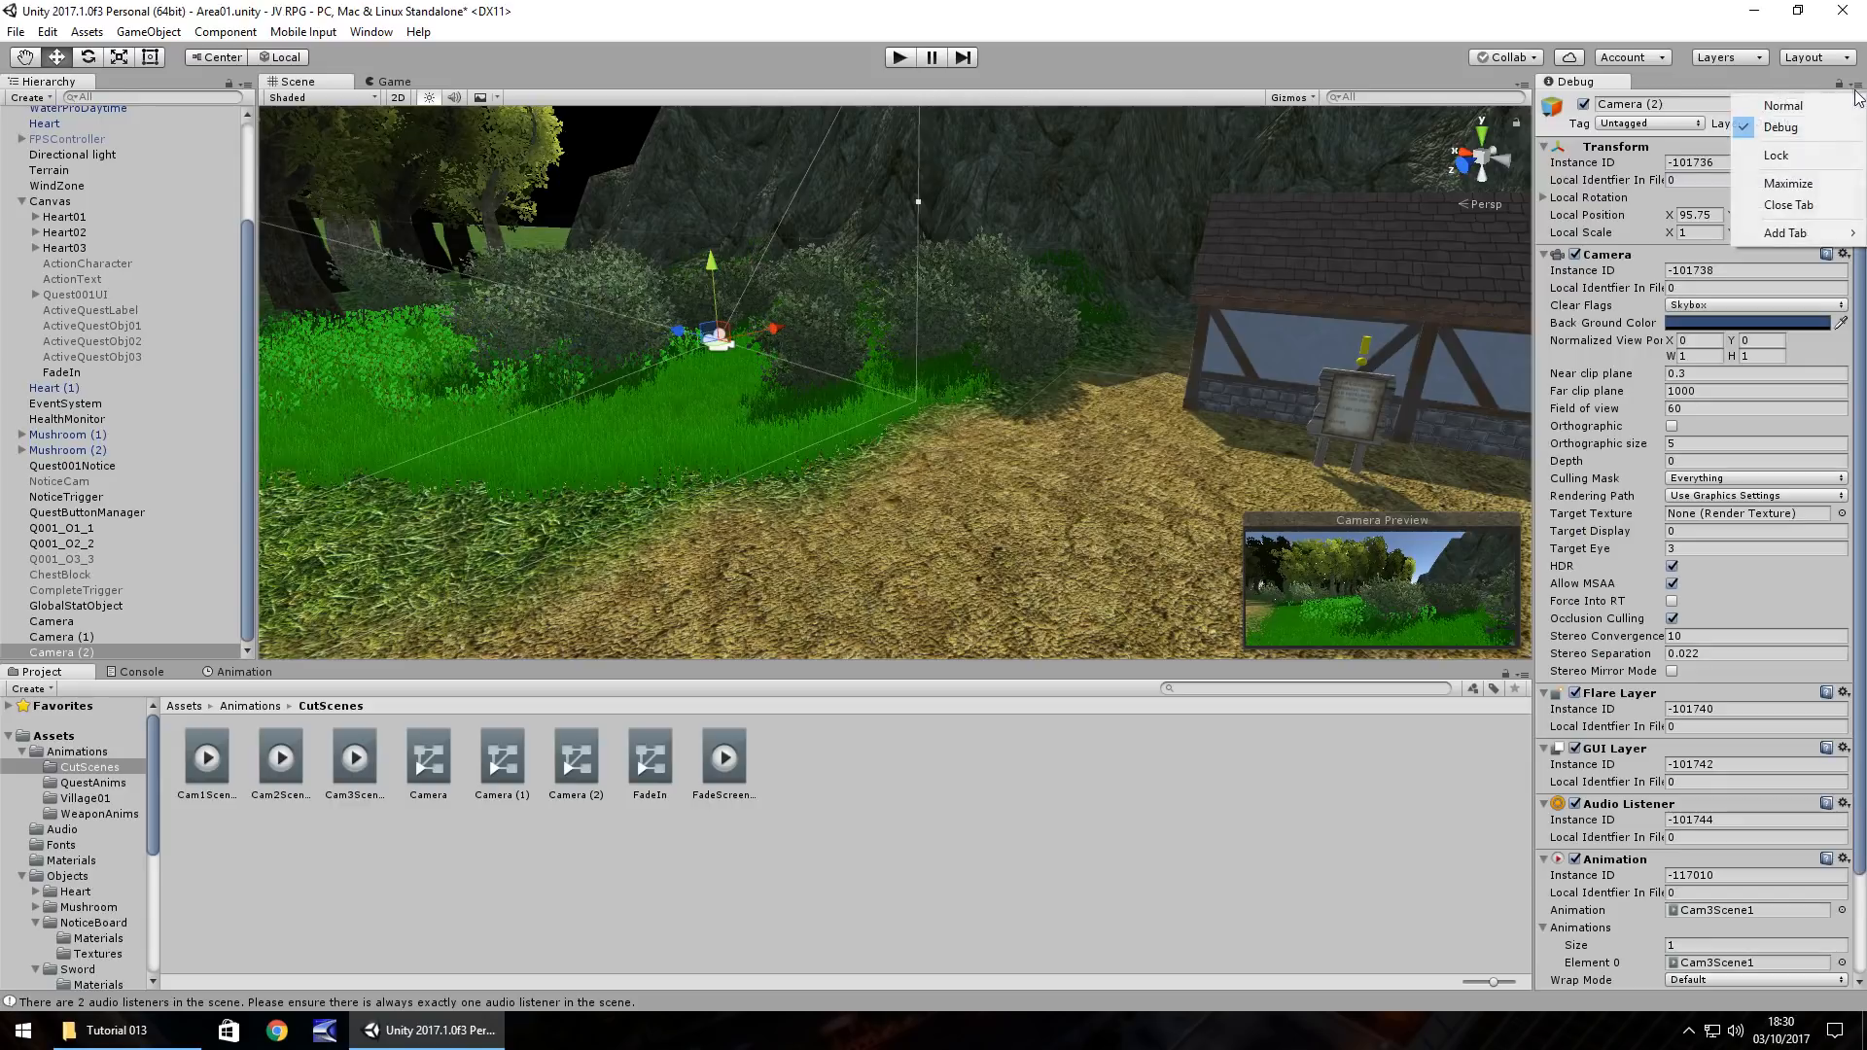
left_click(1787, 104)
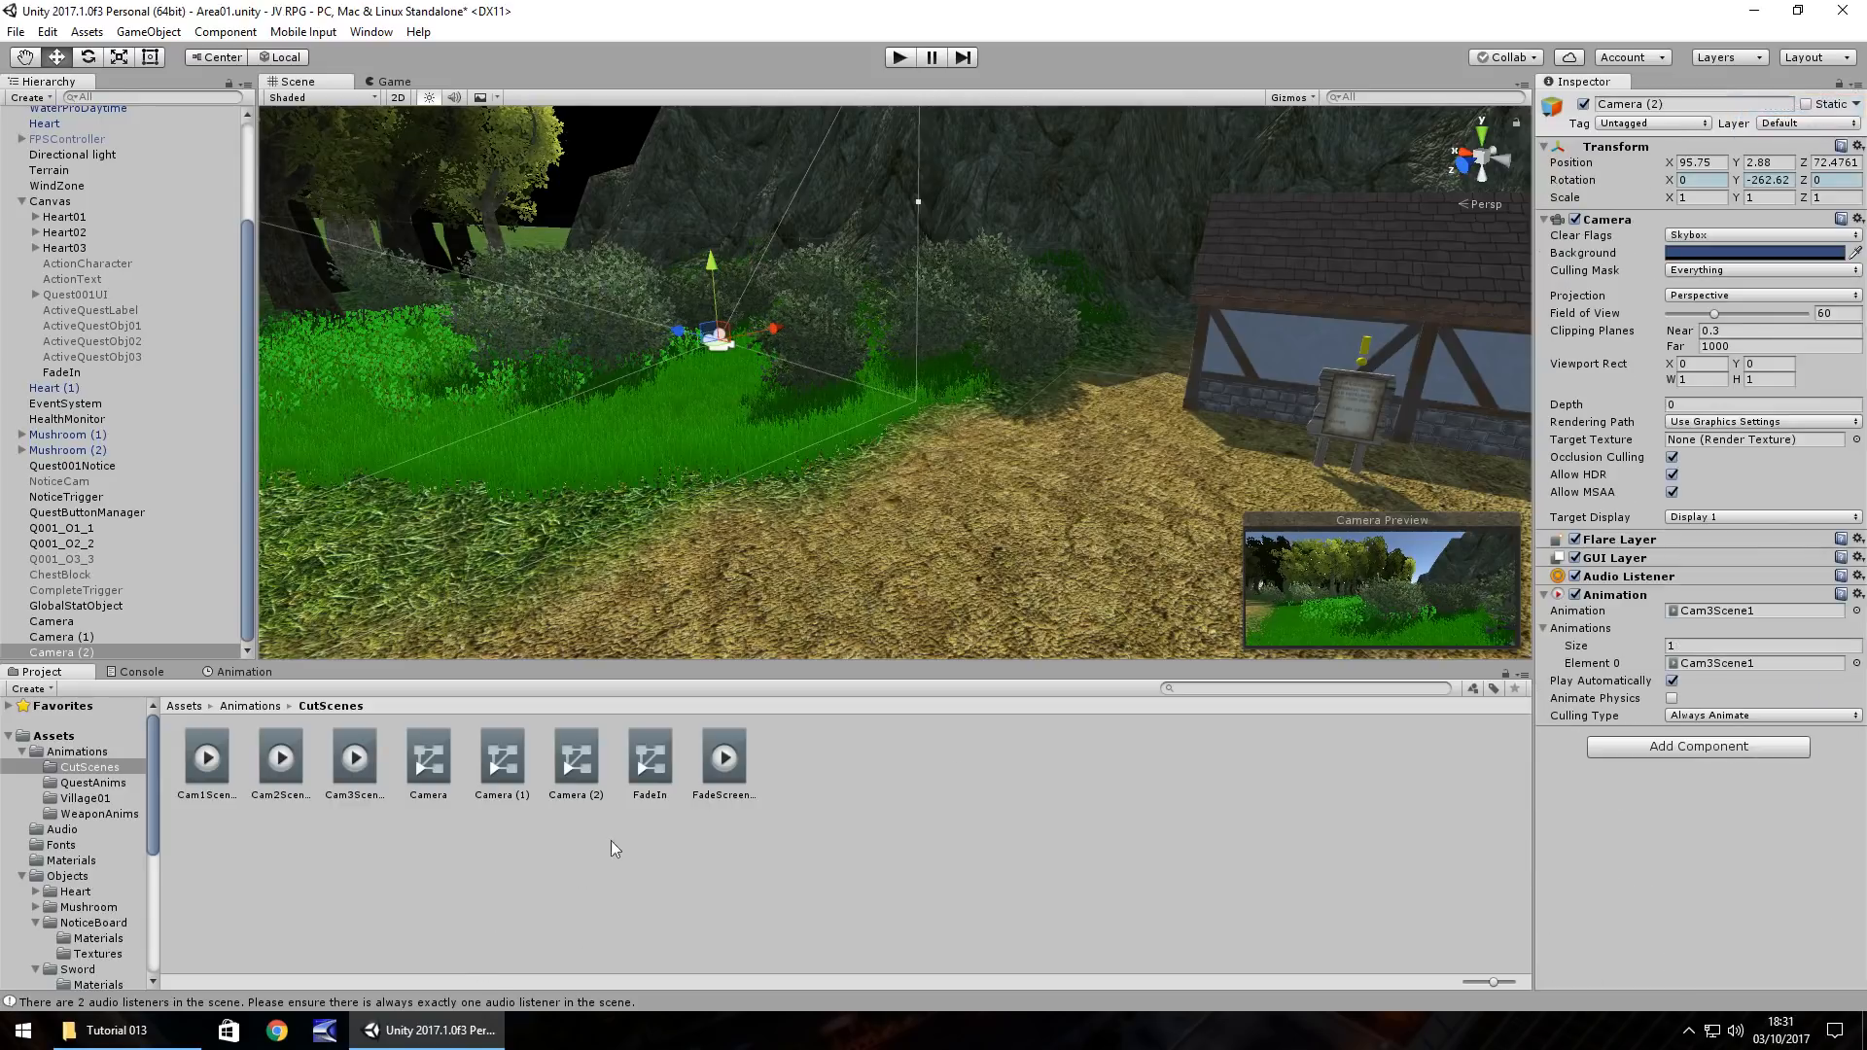
Step: Mark the Cam3Scene1 clip as Legacy in the debug view and set its wrap mode to Once in the normal view
left_click(354, 760)
left_click(1857, 86)
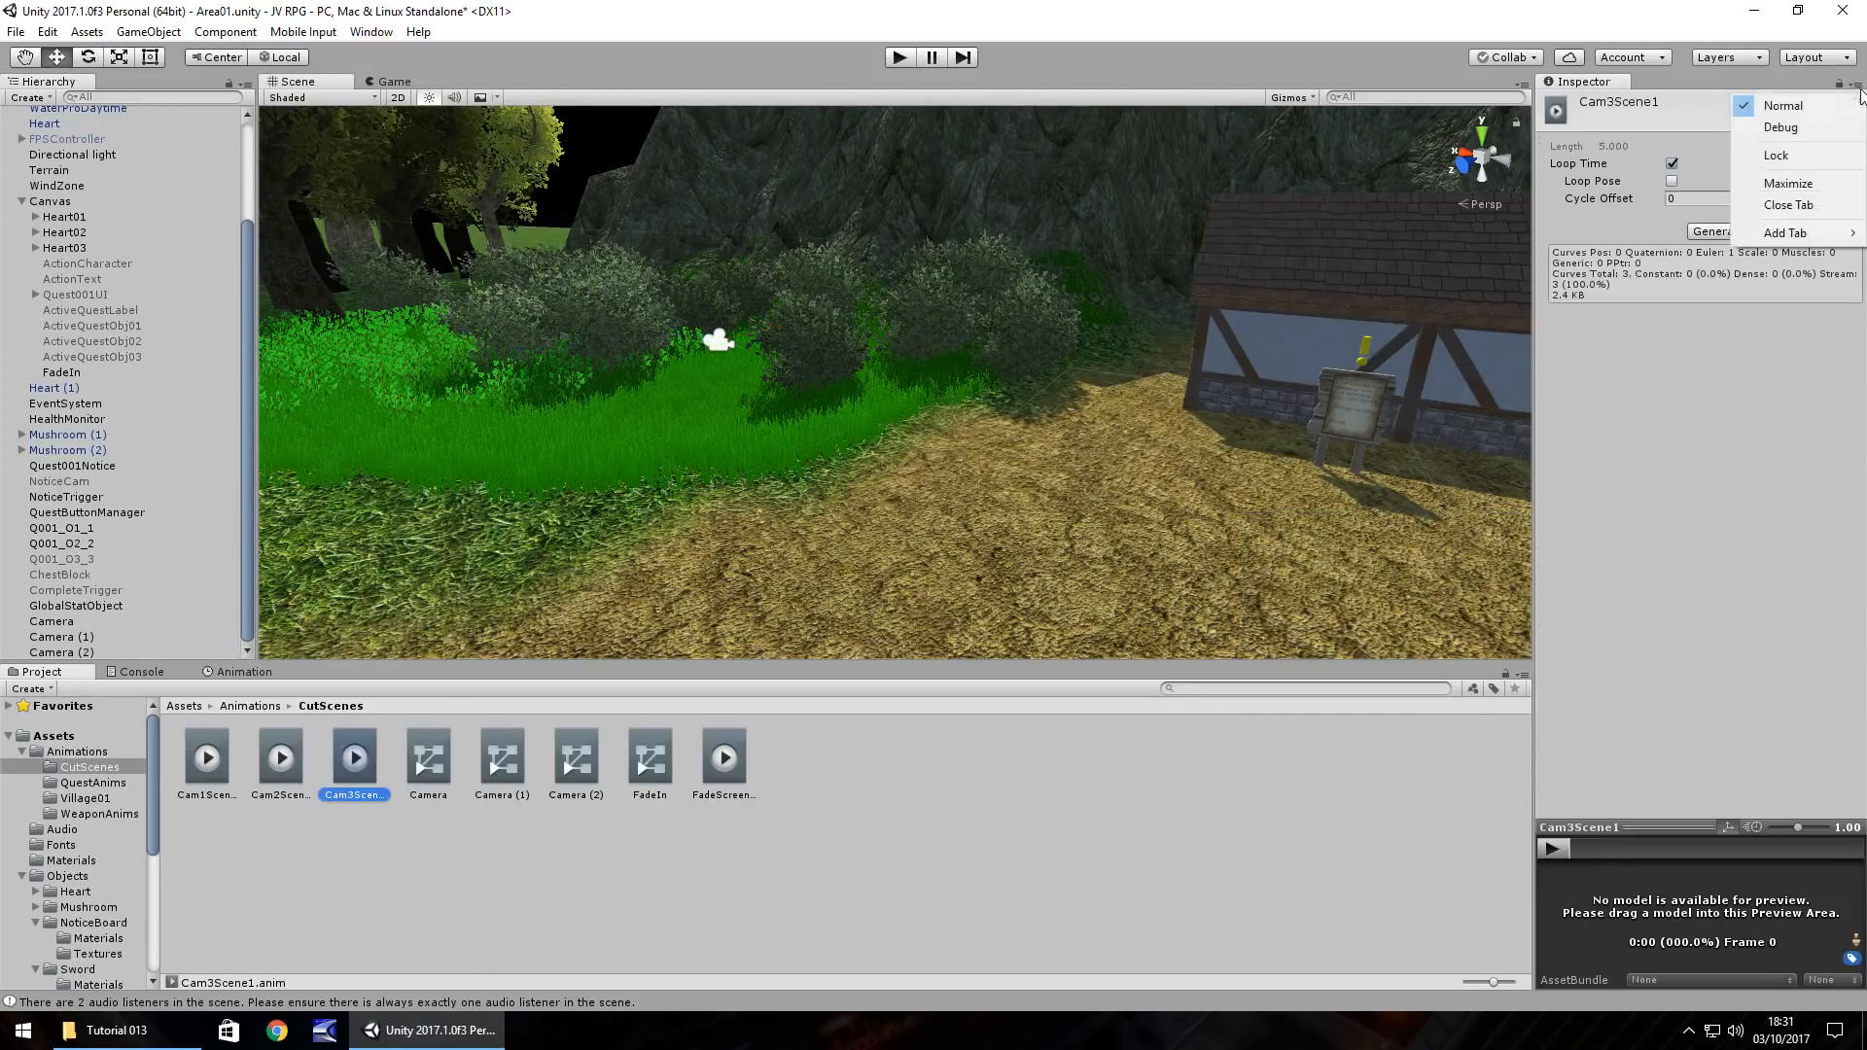
left_click(1786, 122)
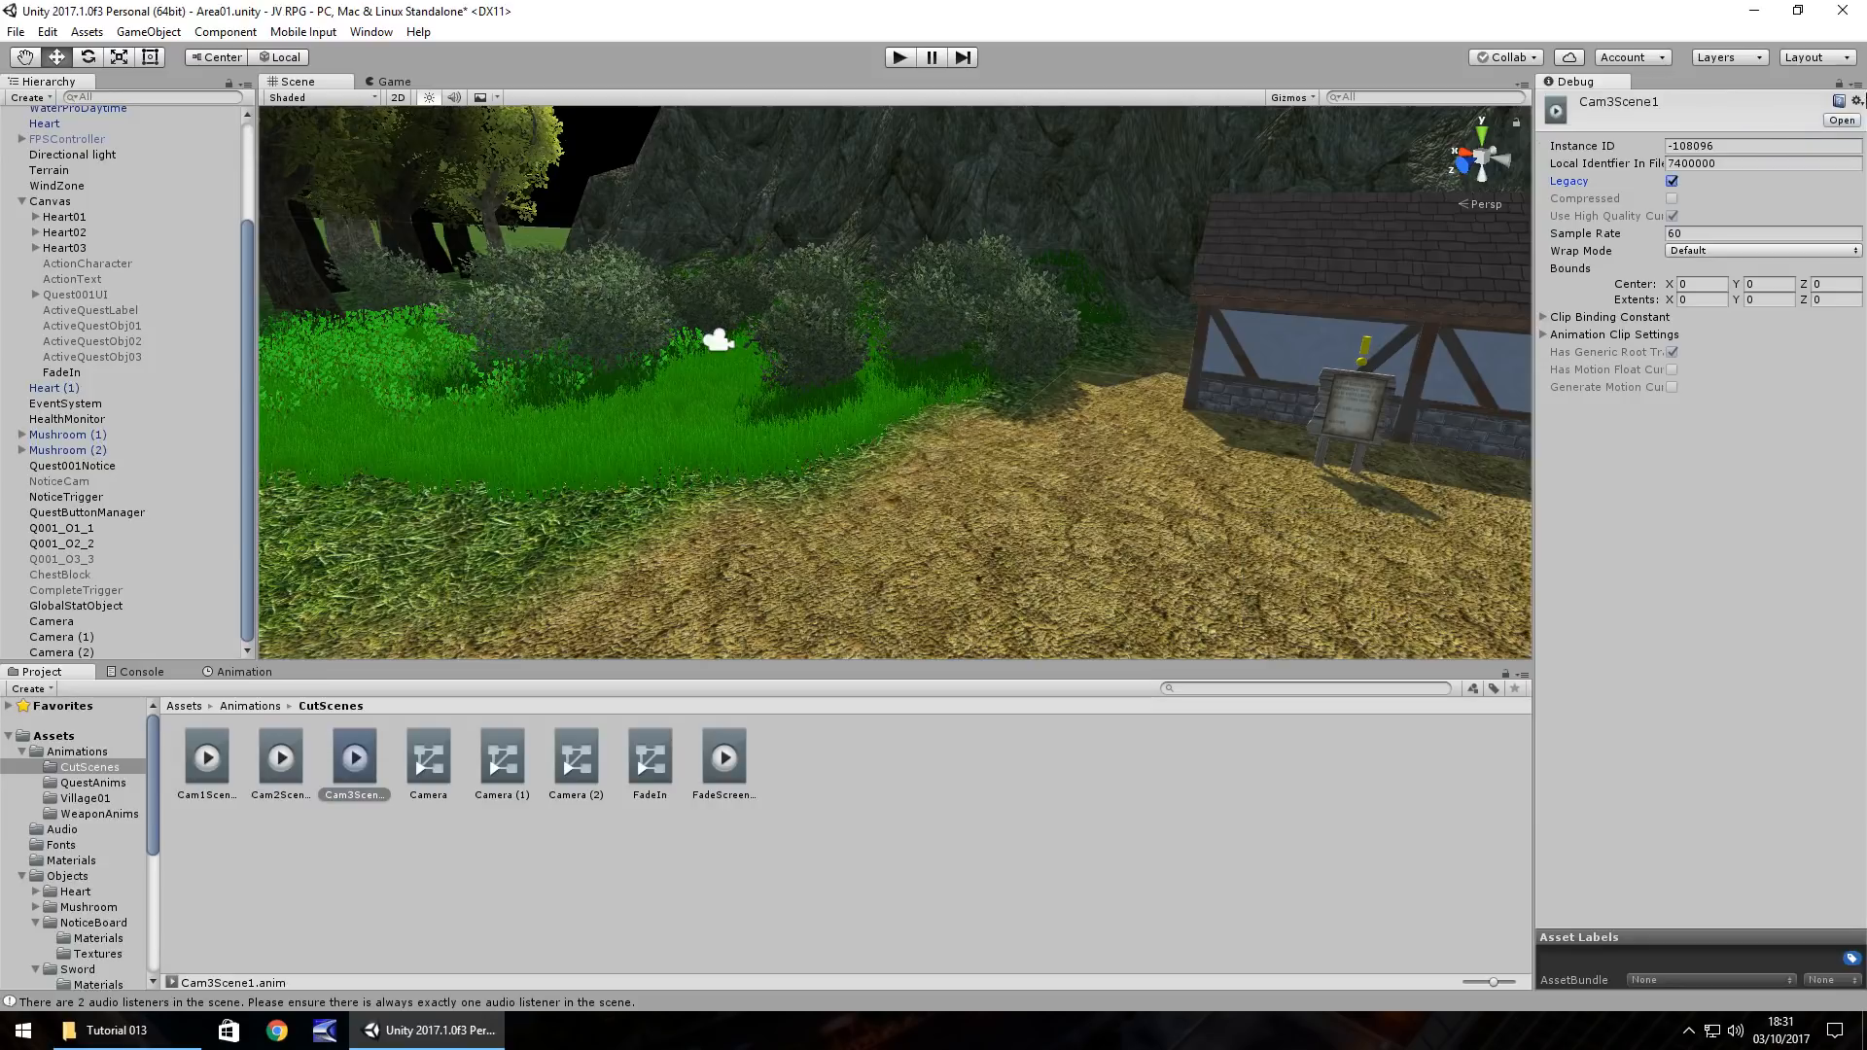
left_click(1856, 86)
left_click(1787, 104)
left_click(1694, 165)
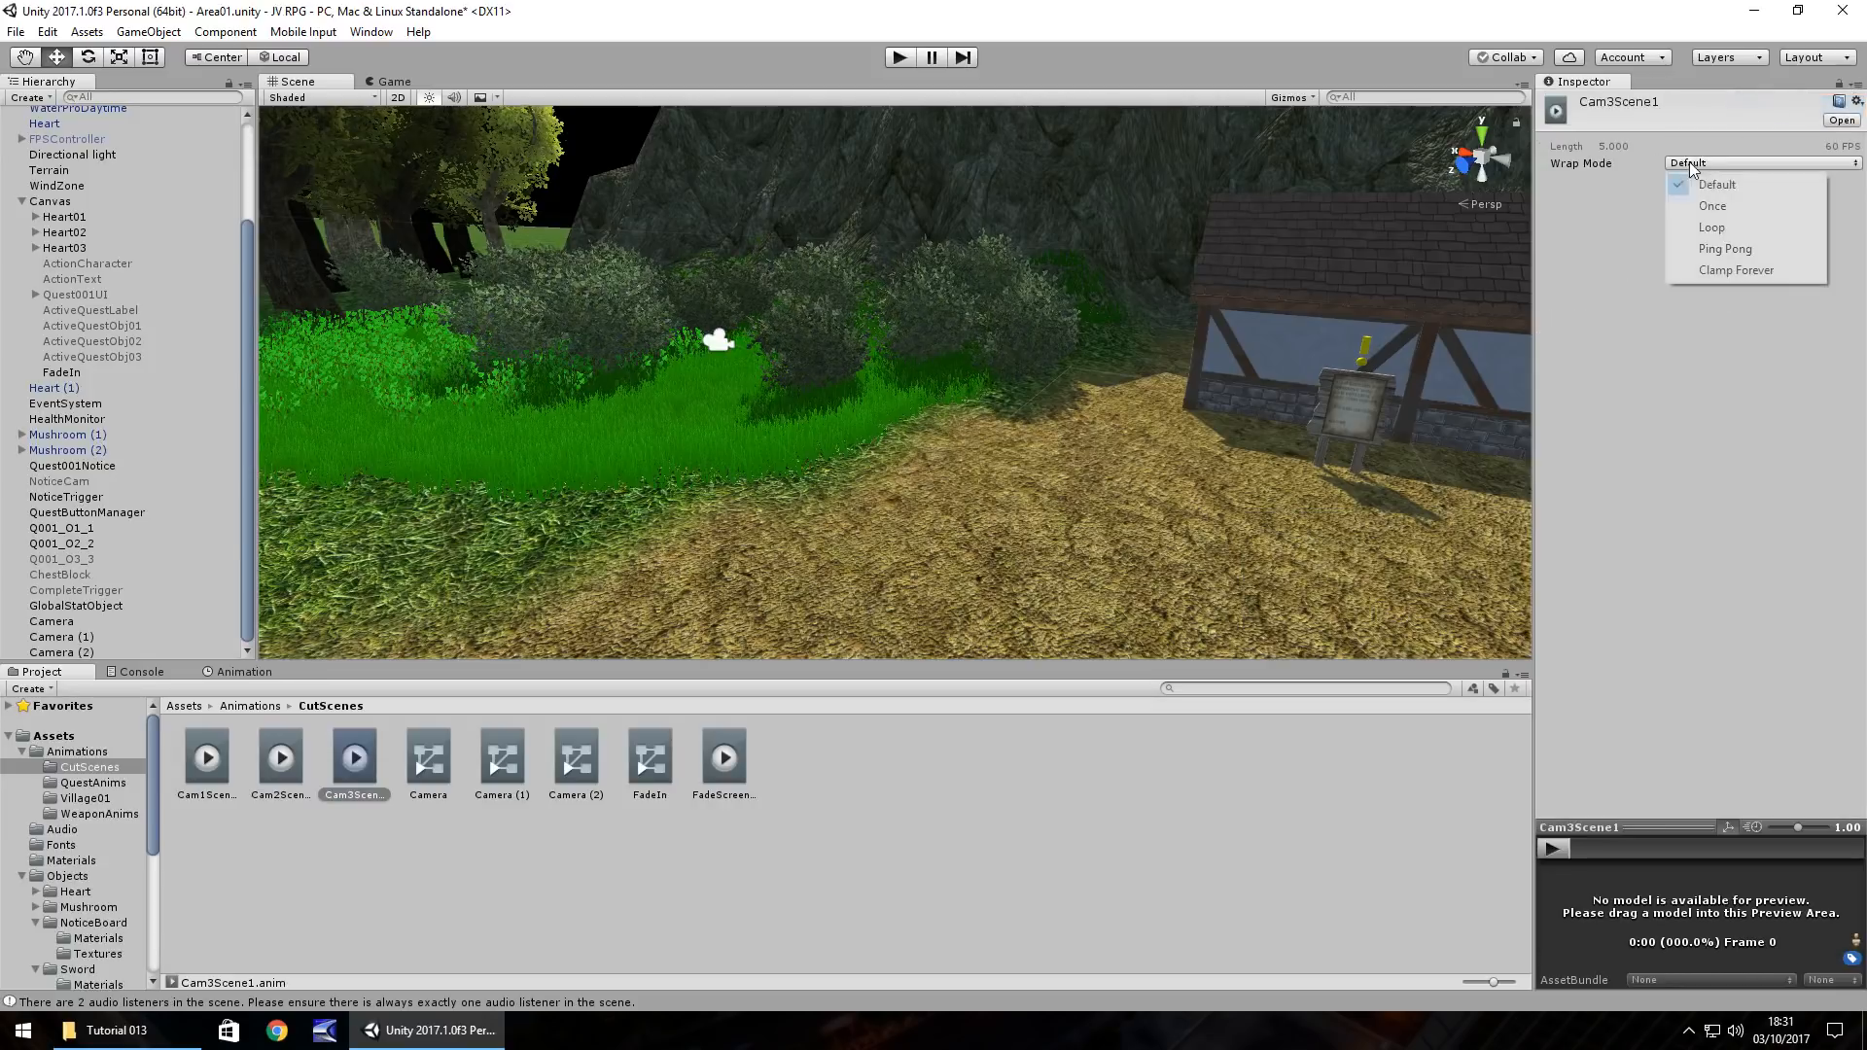
left_click(1713, 205)
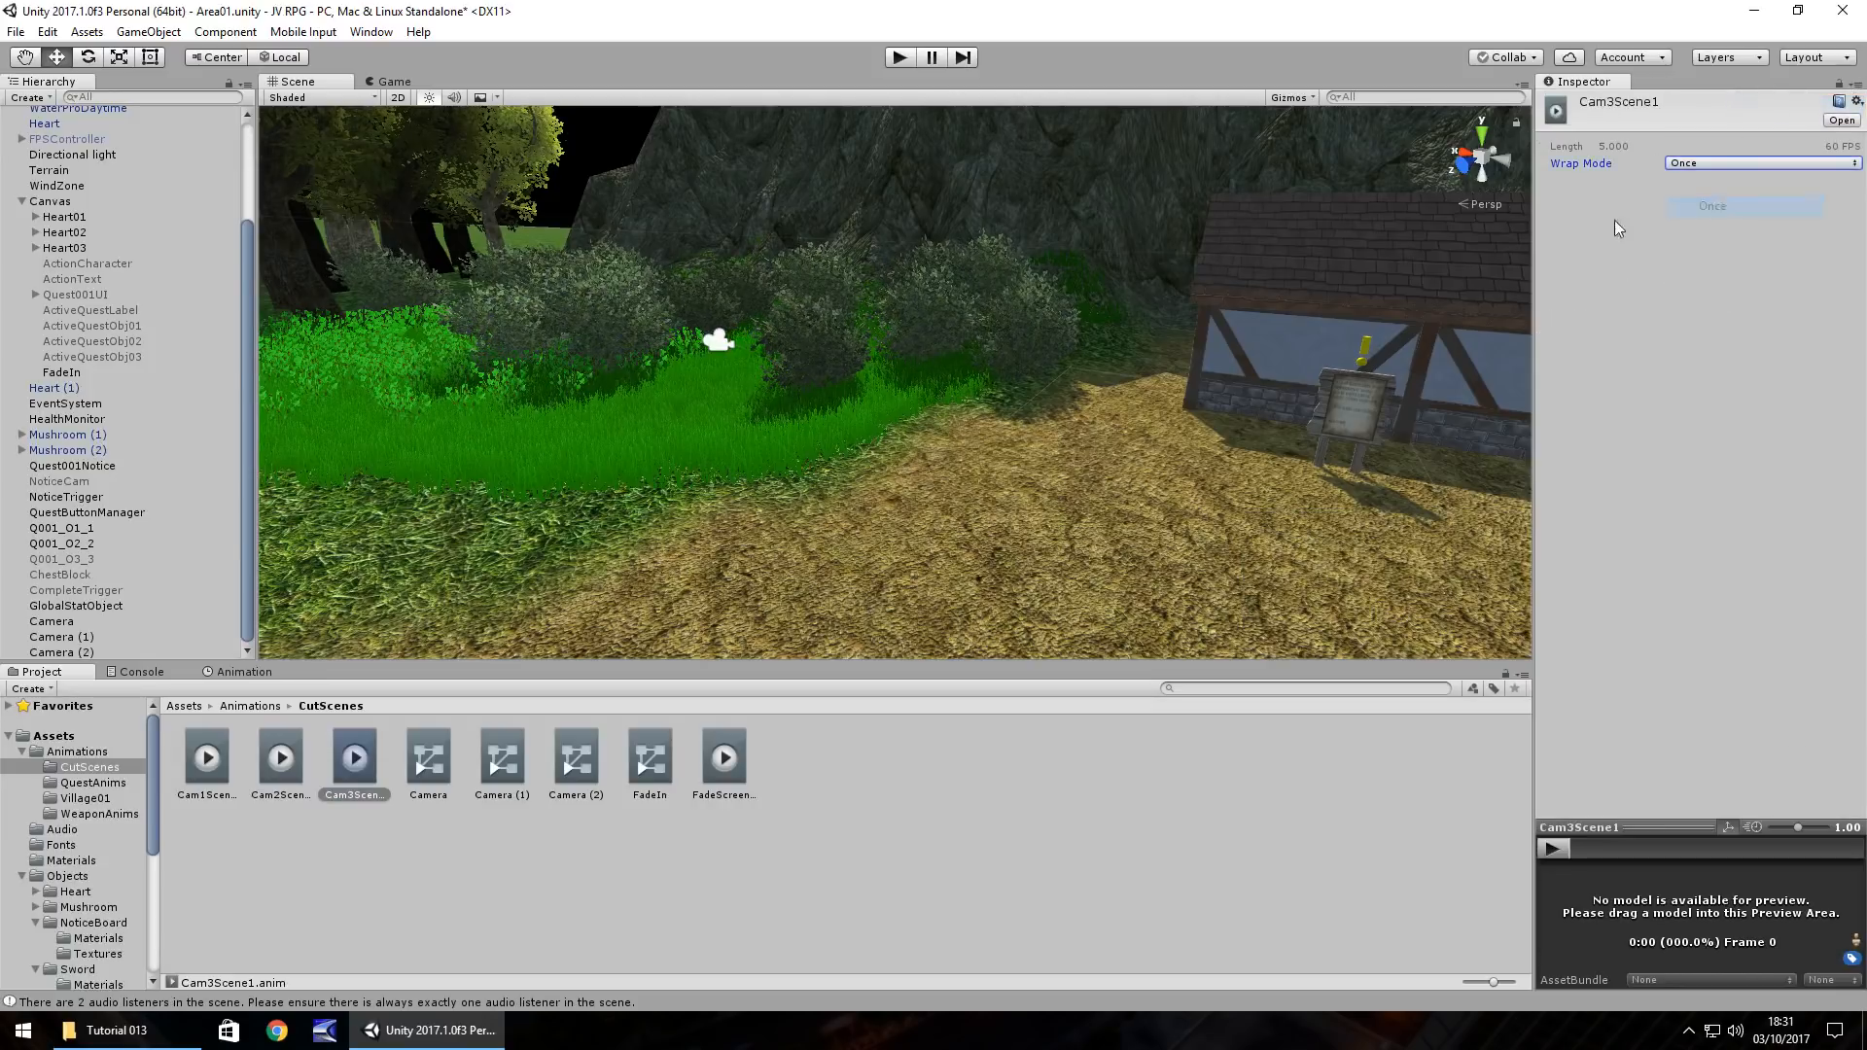
Step: Rename the first cutscene camera SceneCam1 and the second one SceneCam2
left_click(68, 634)
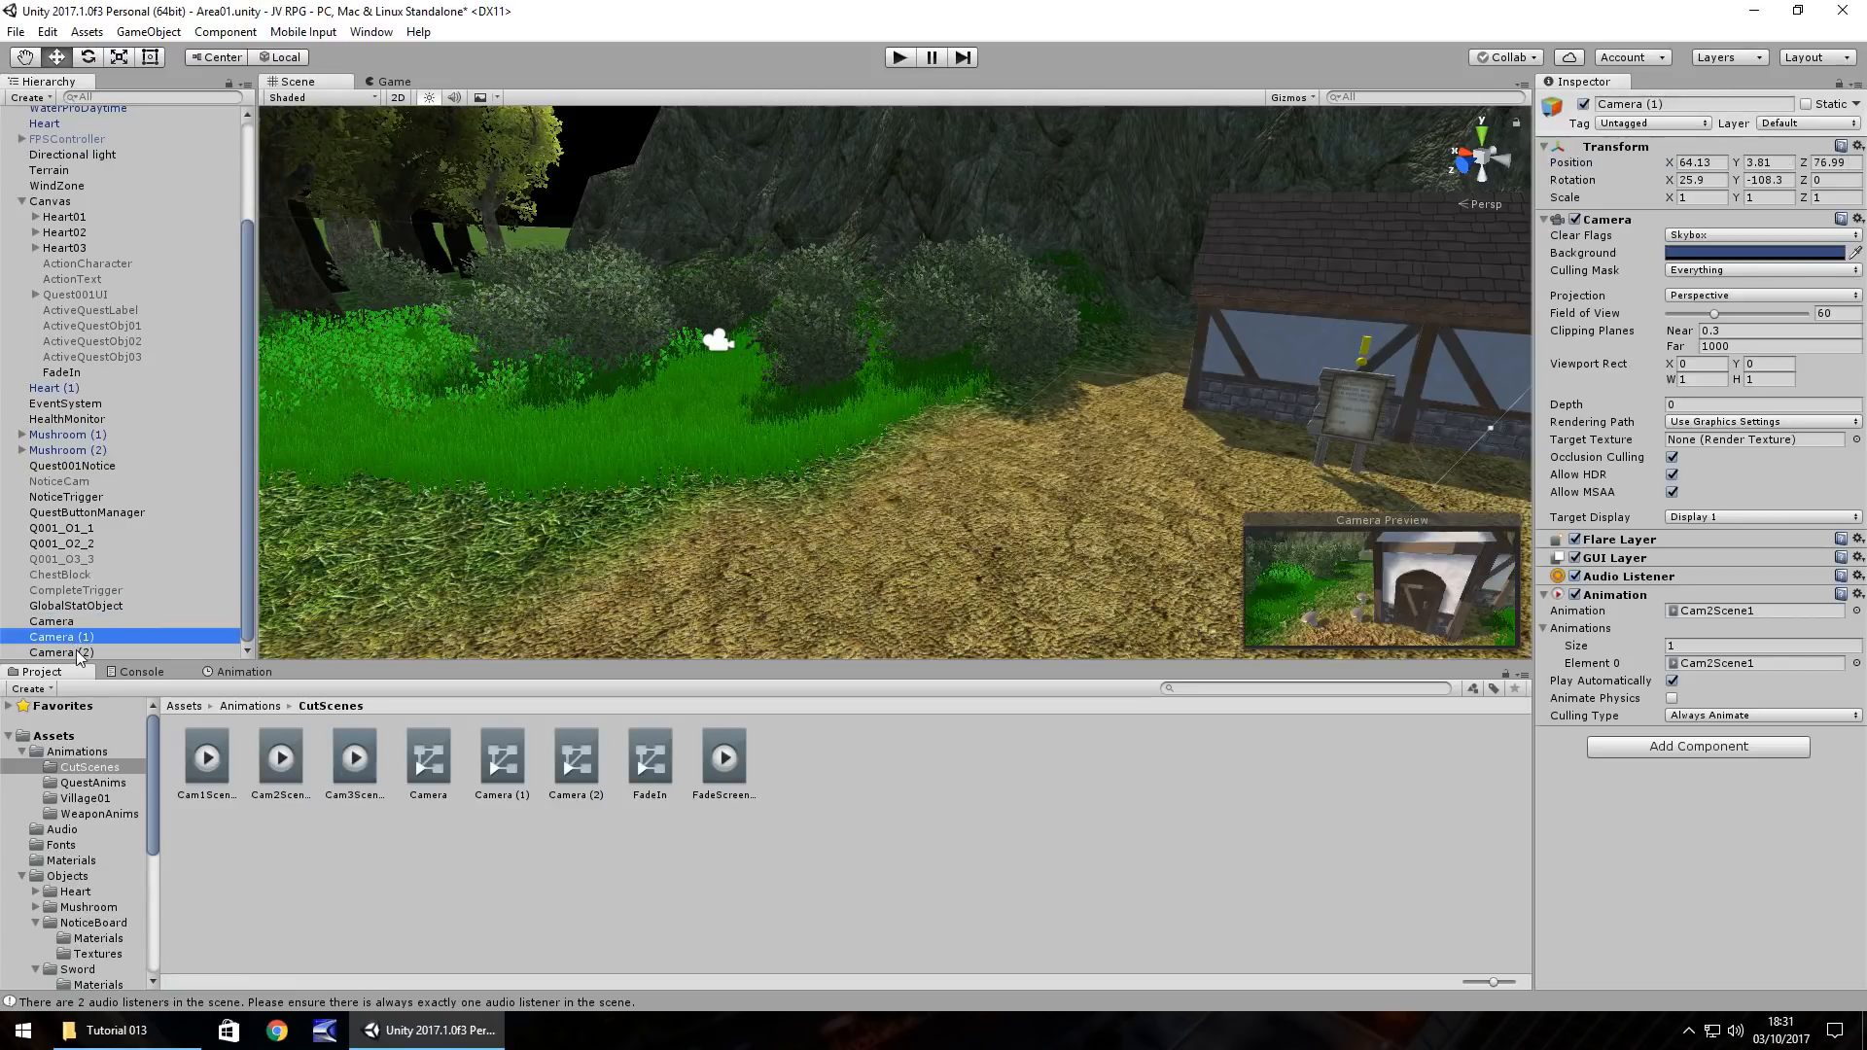
left_click(78, 652, "shift")
left_click(91, 635)
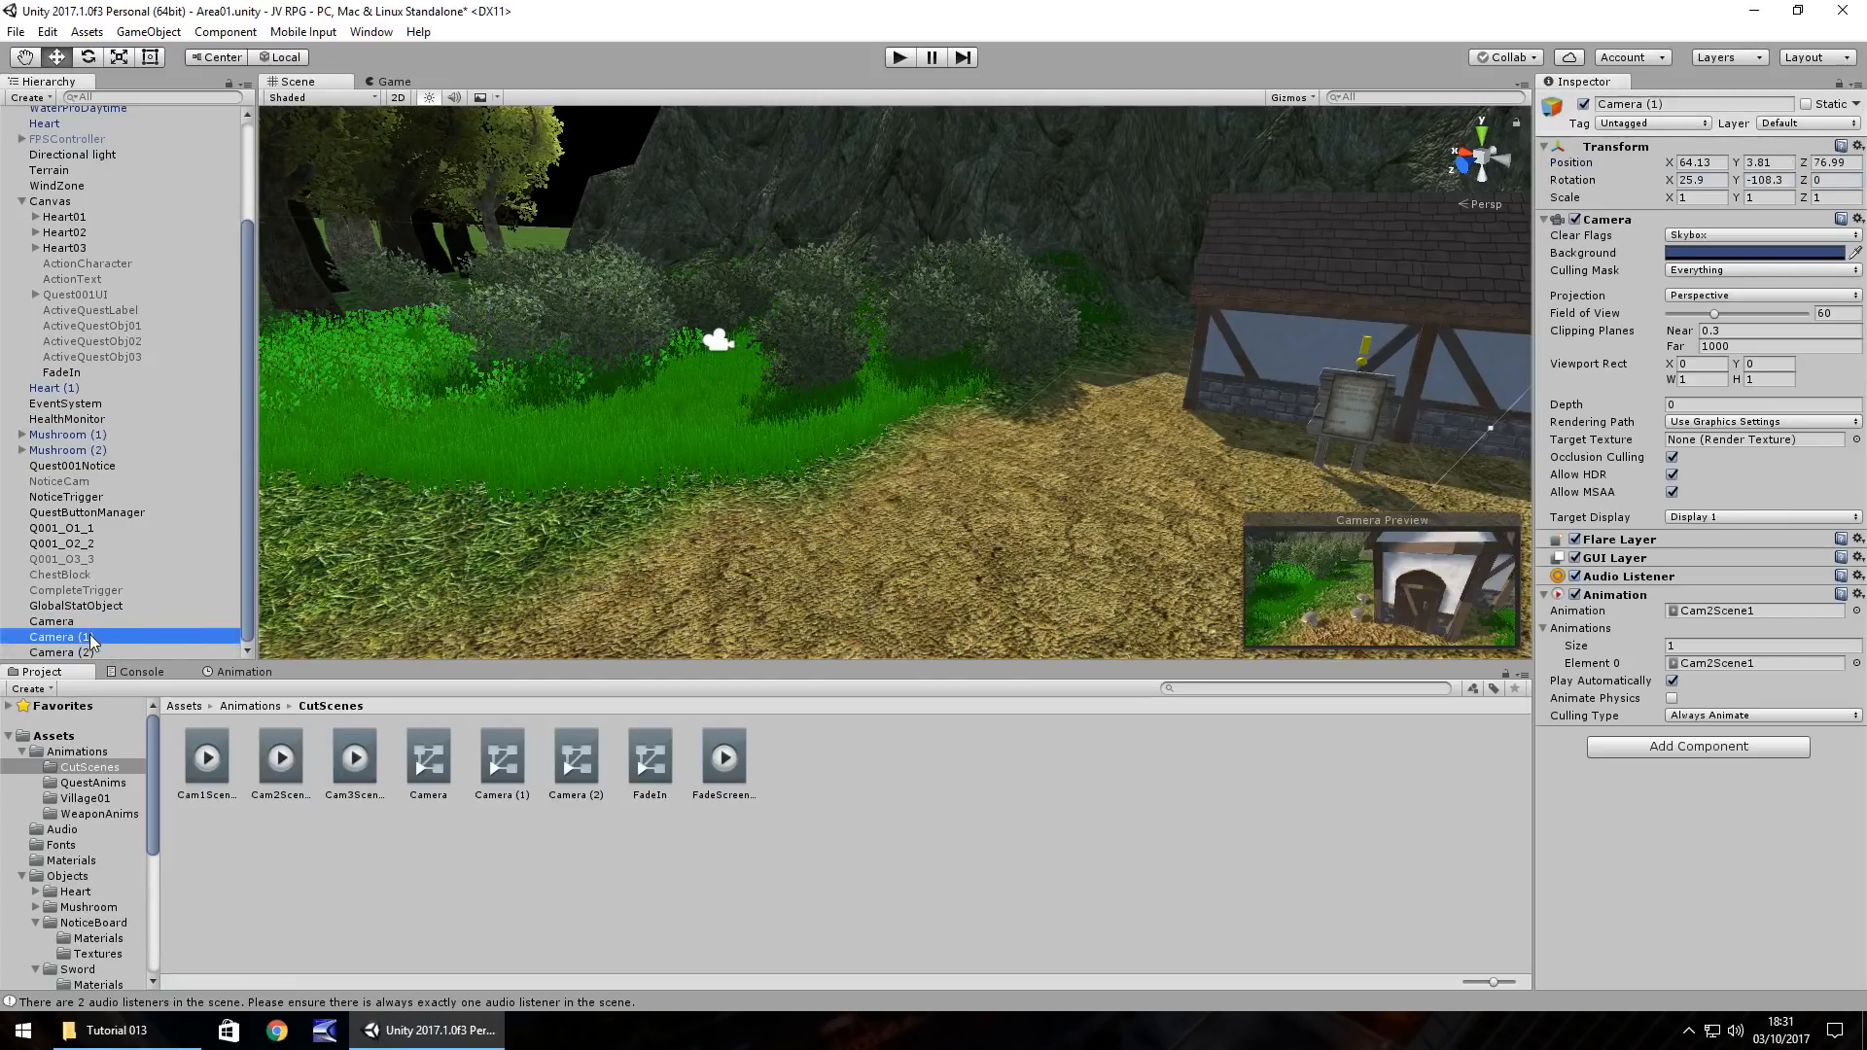
left_click(49, 622)
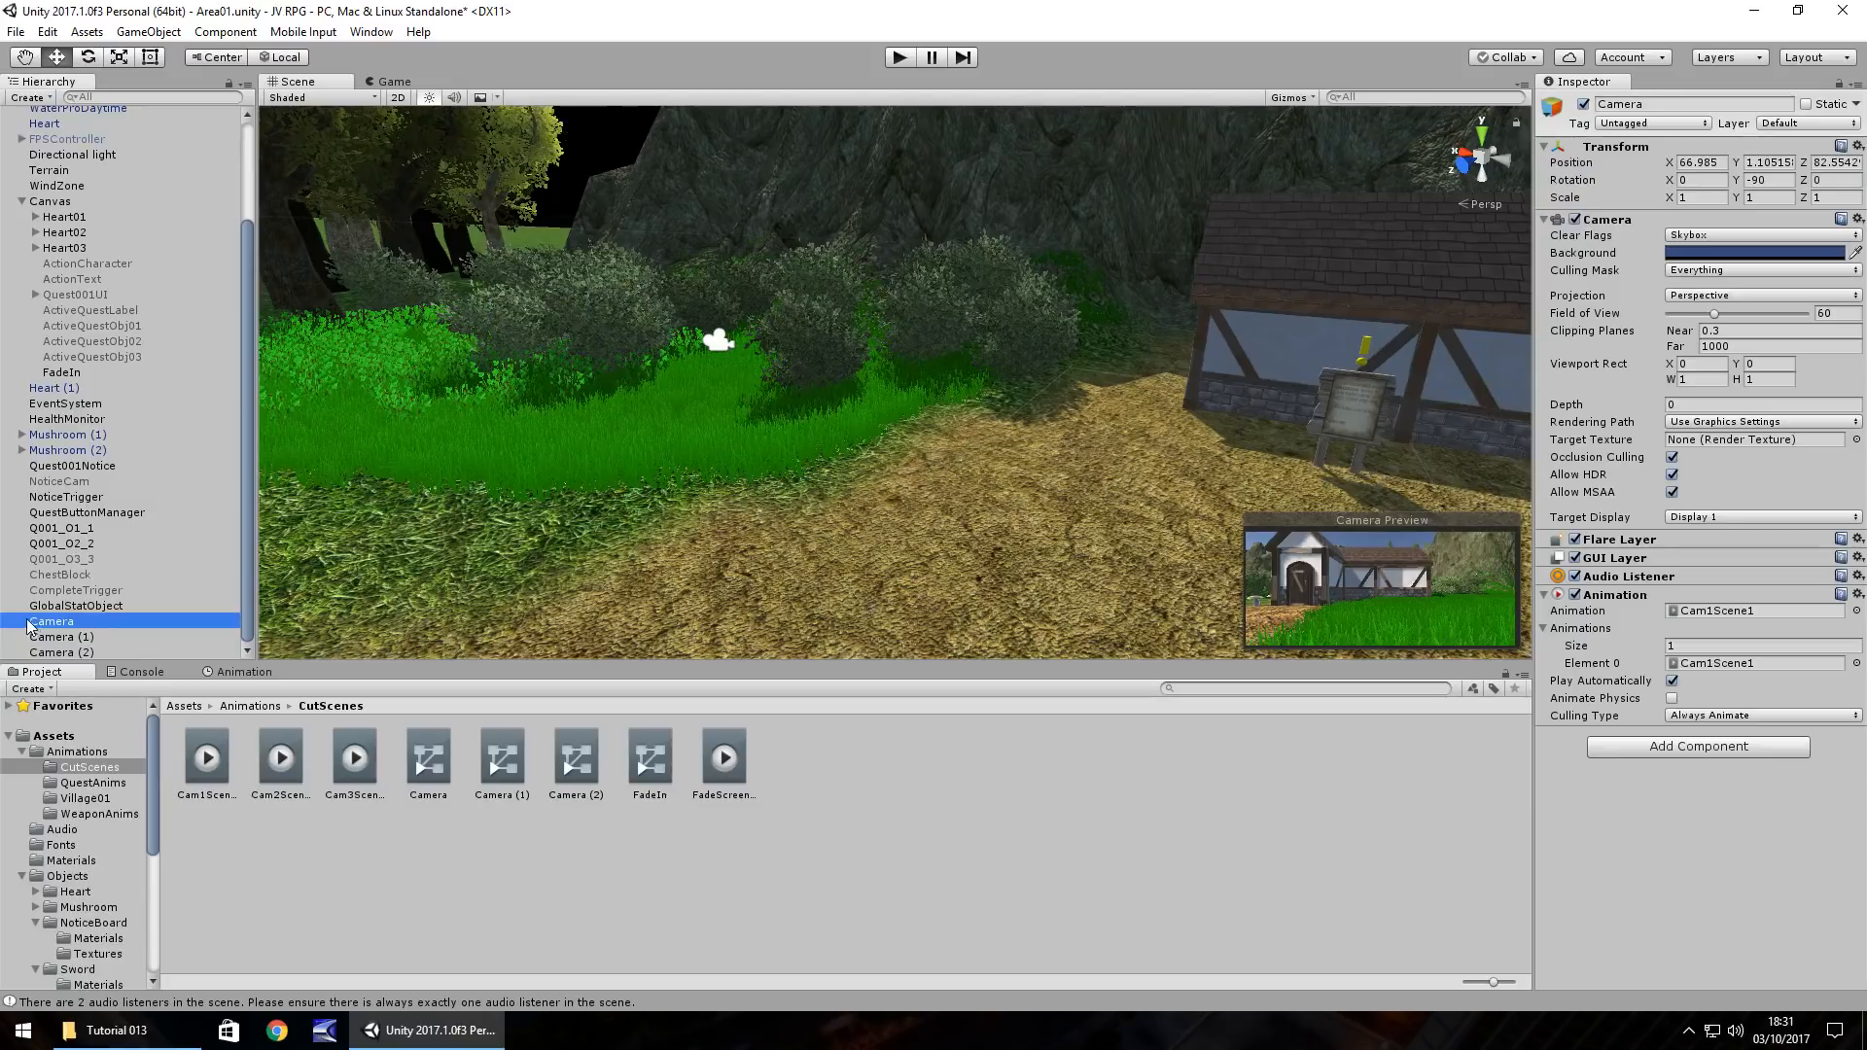
left_click(50, 624)
type("Sce")
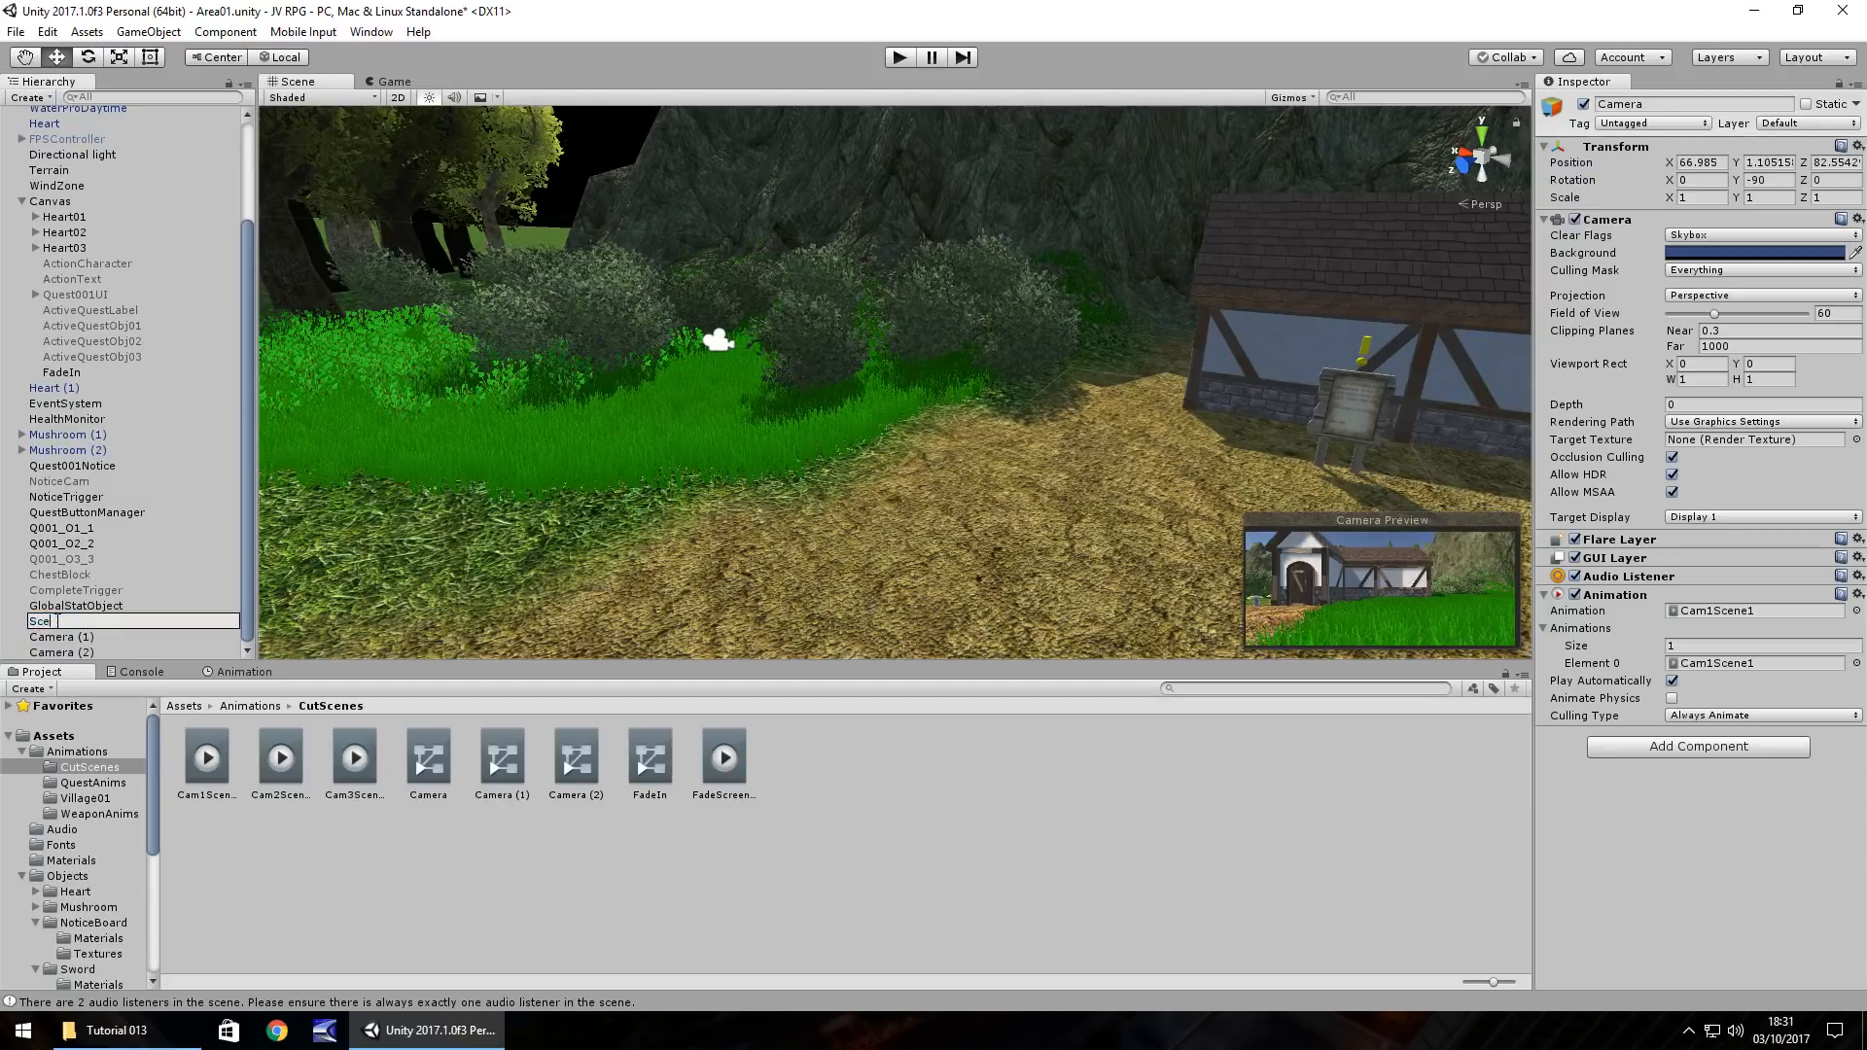
type("neCam")
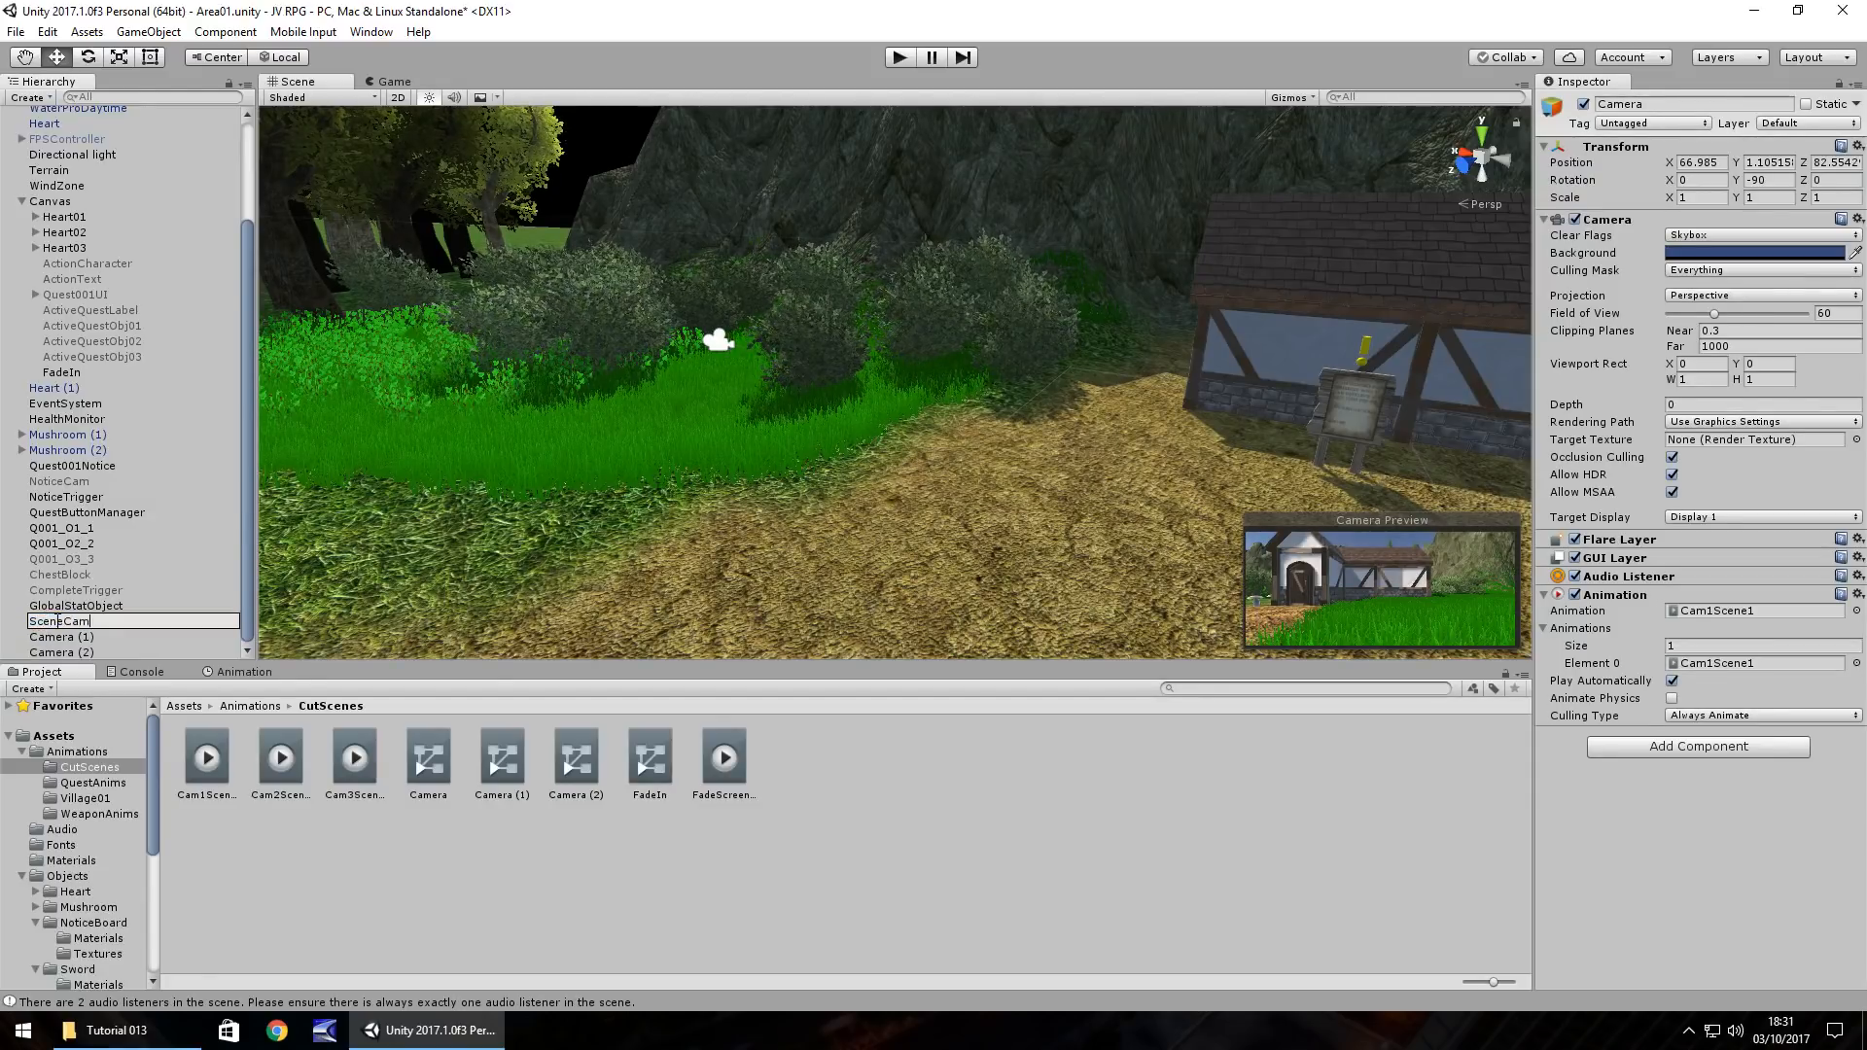
type("1")
left_click(60, 637)
left_click(60, 637)
type("S")
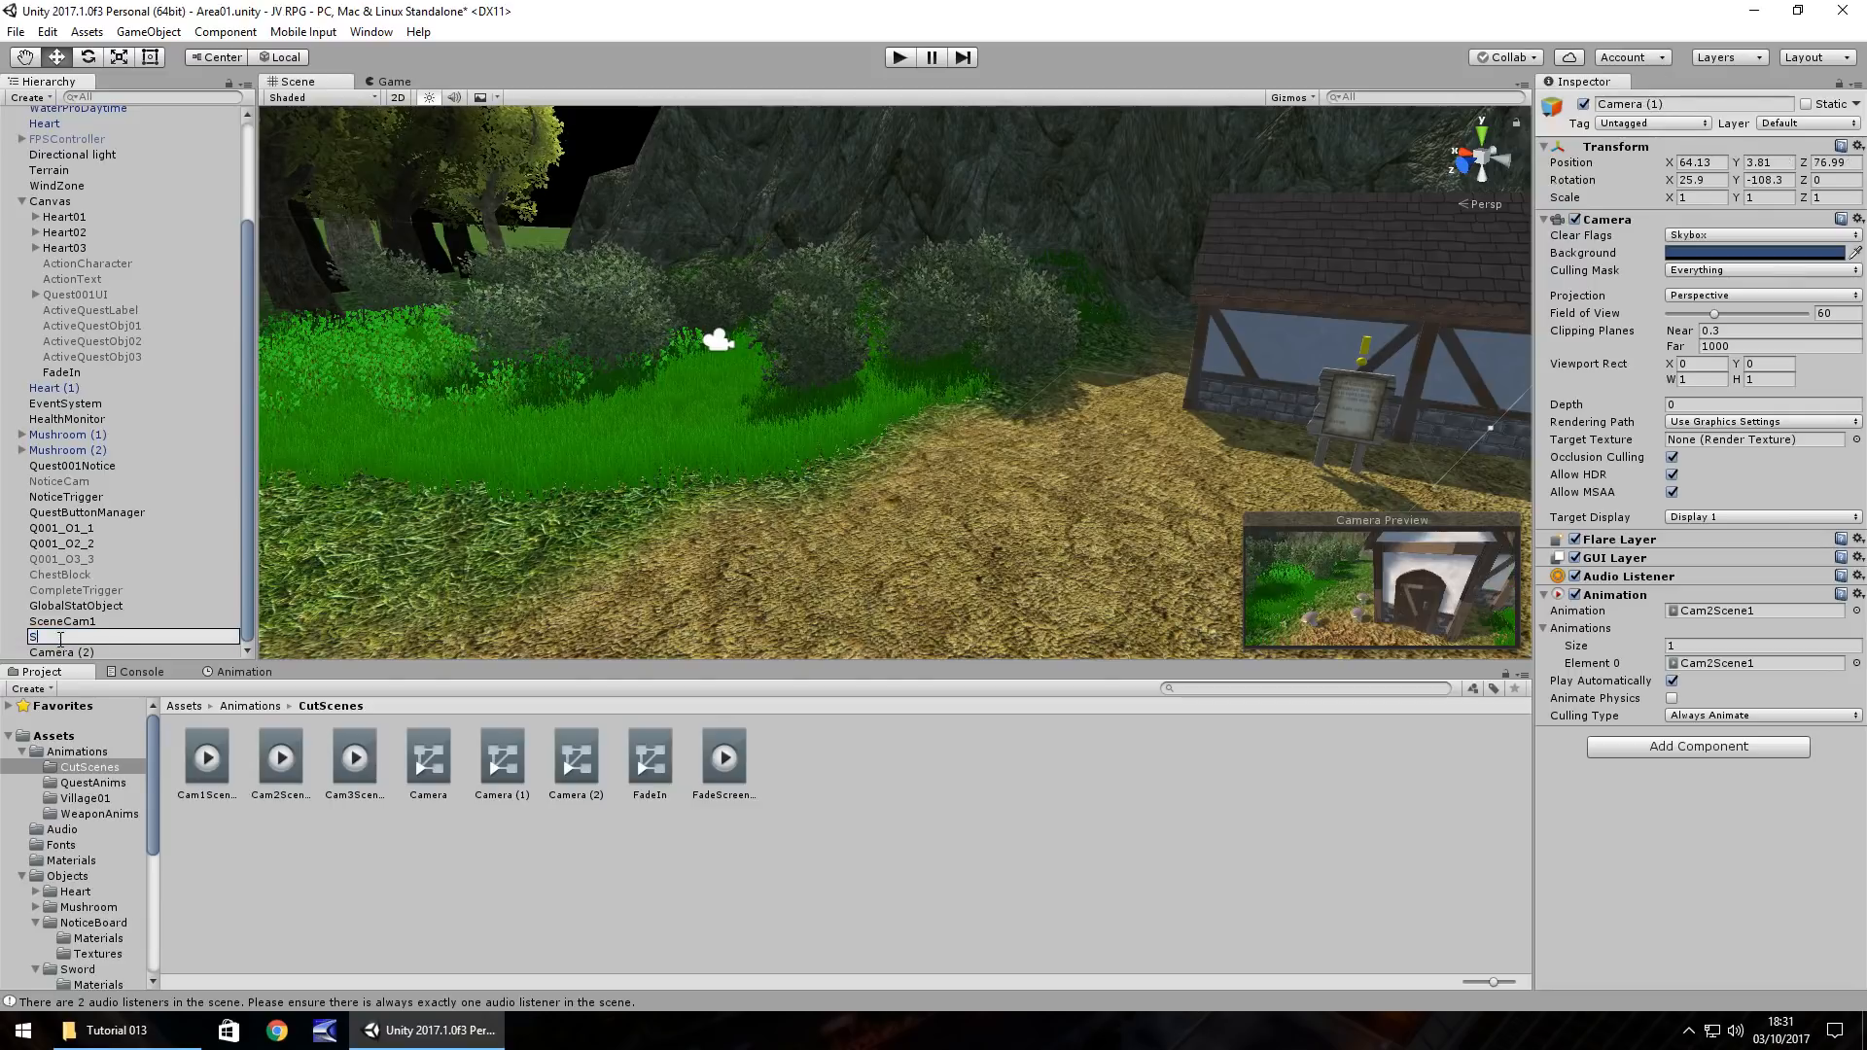
type("ceneCam2")
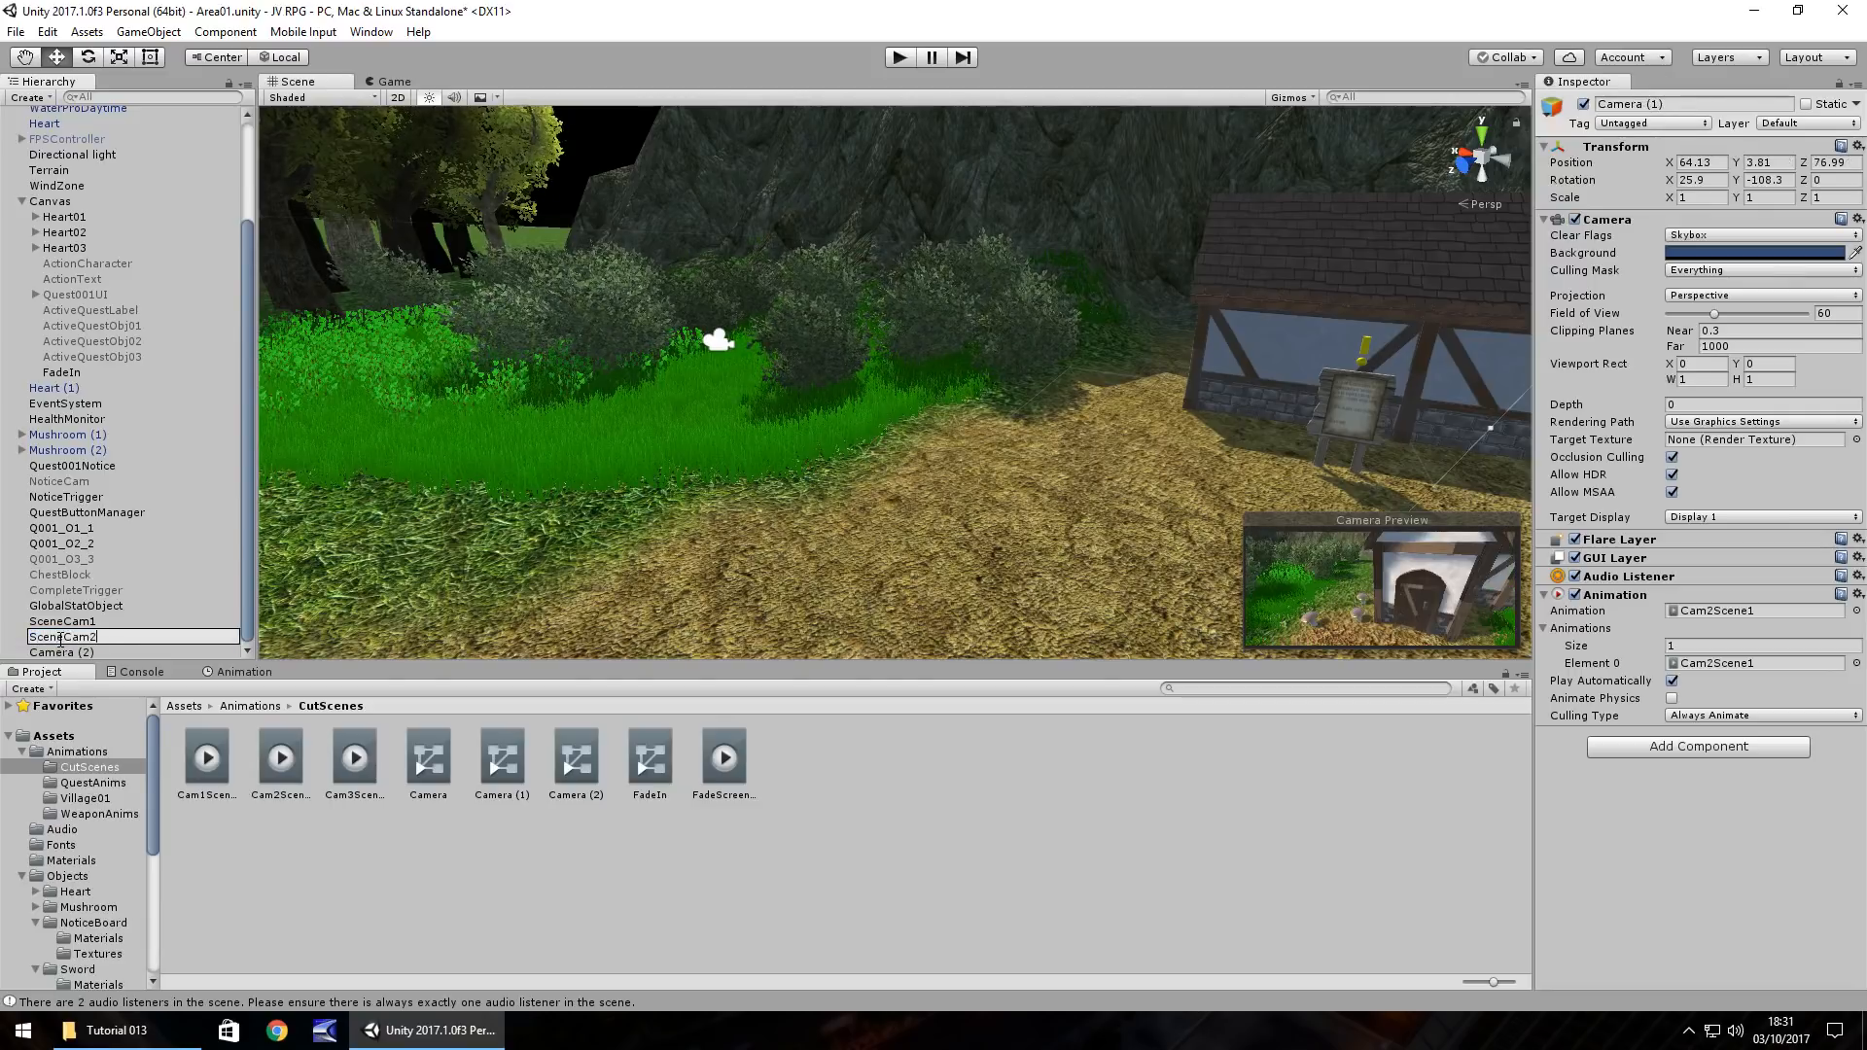
Step: Rename the third cutscene camera SceneCam3 and deactivate it together with SceneCam2
left_click(76, 652)
left_click(76, 652)
type("S")
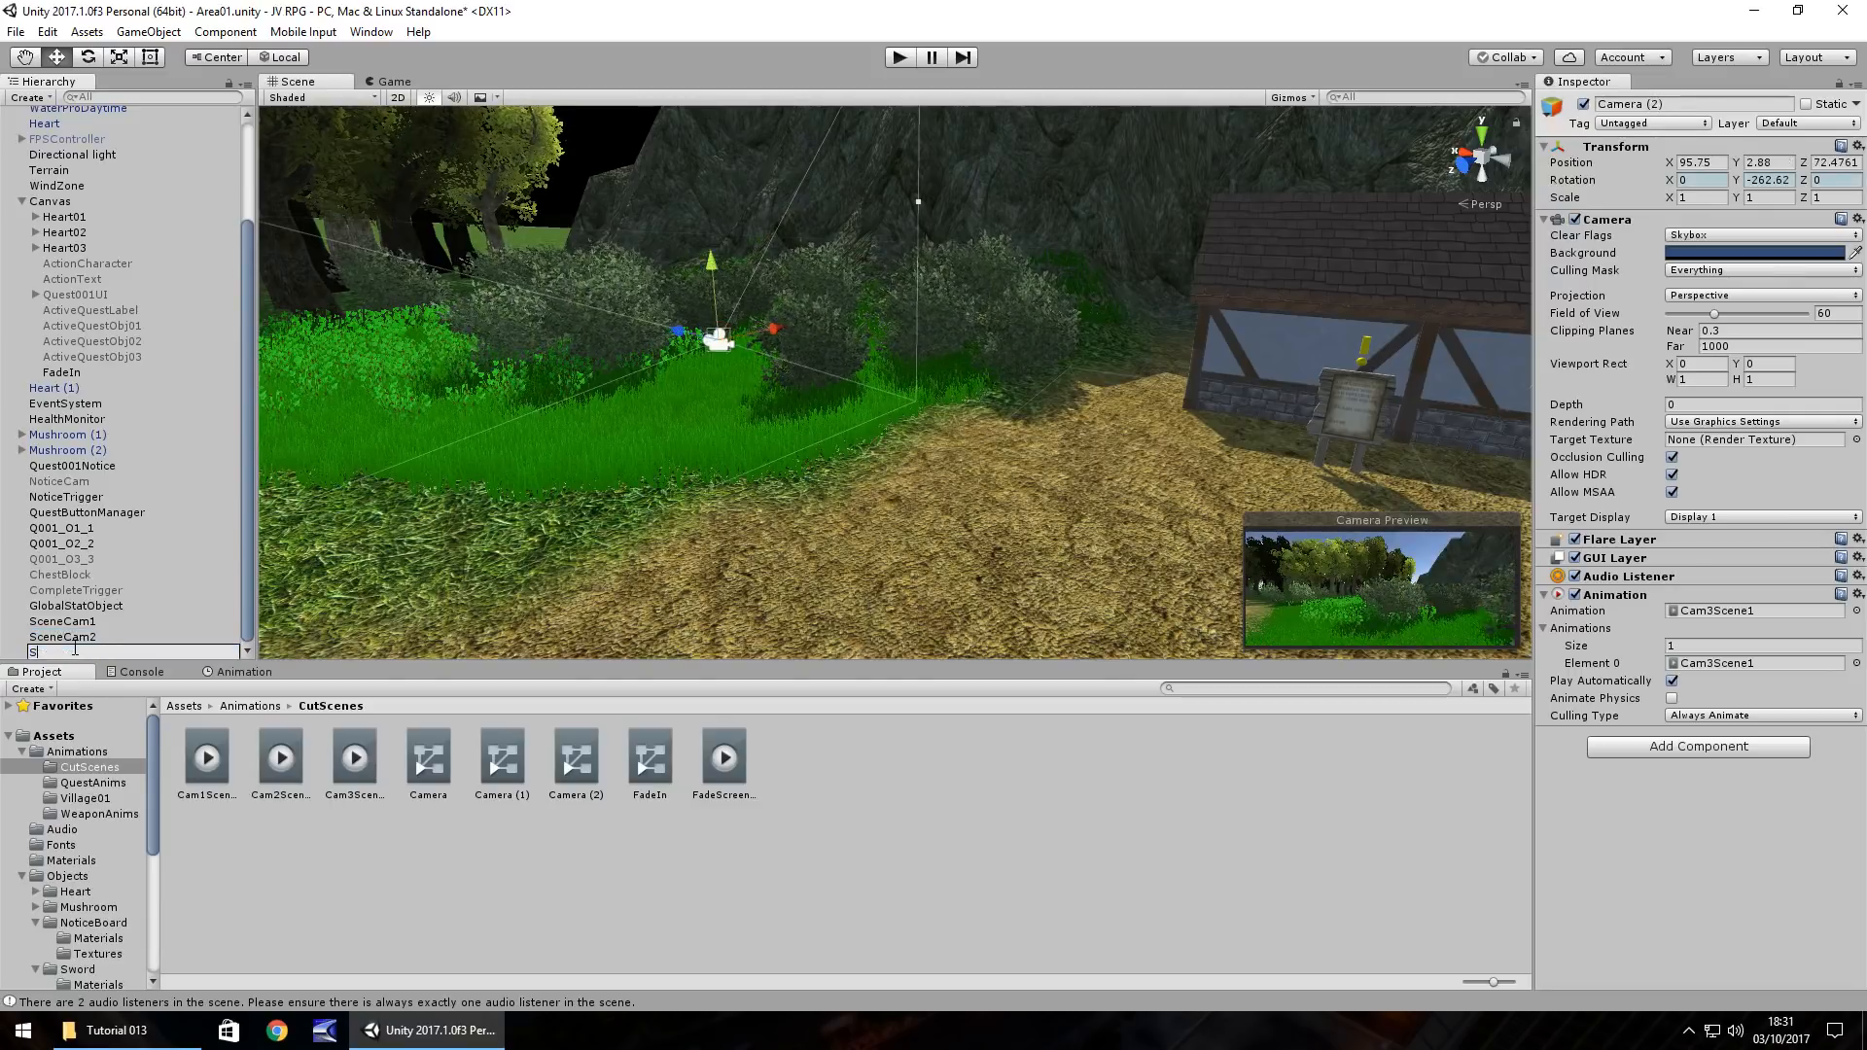
type("ceneCam")
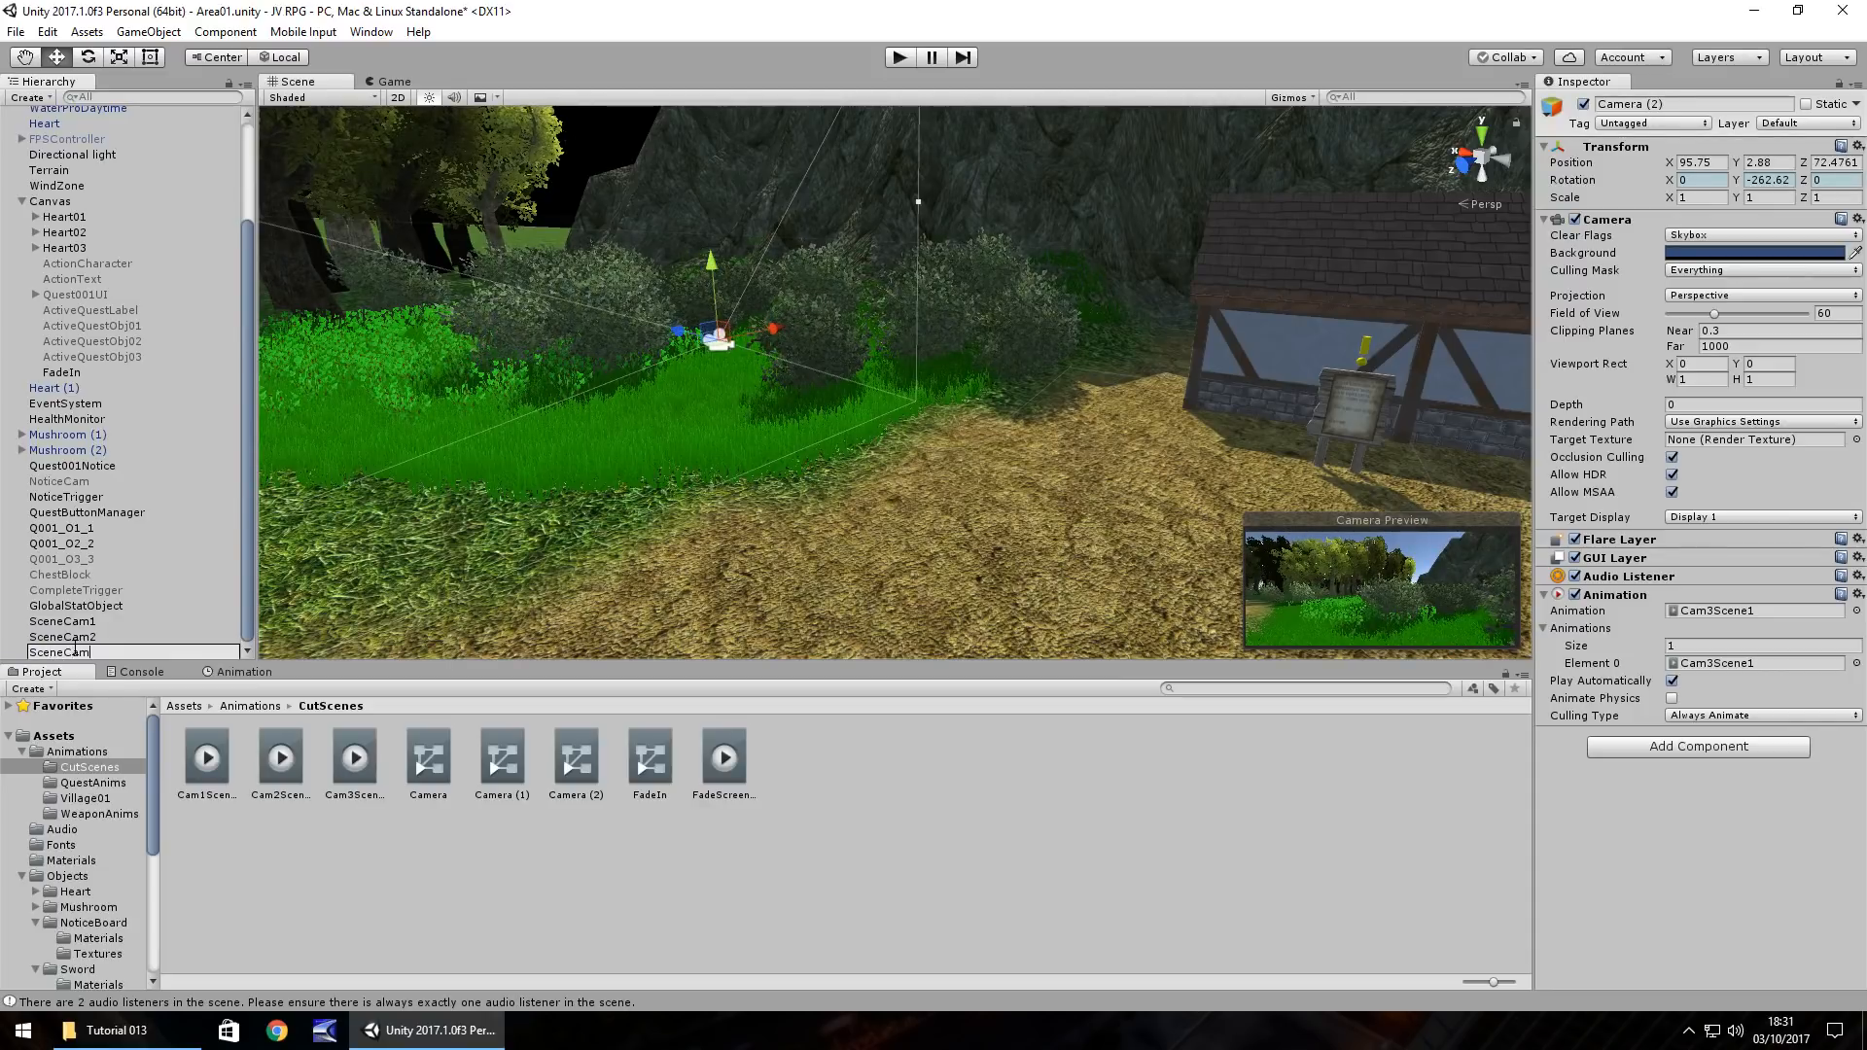
type("3")
key("Return")
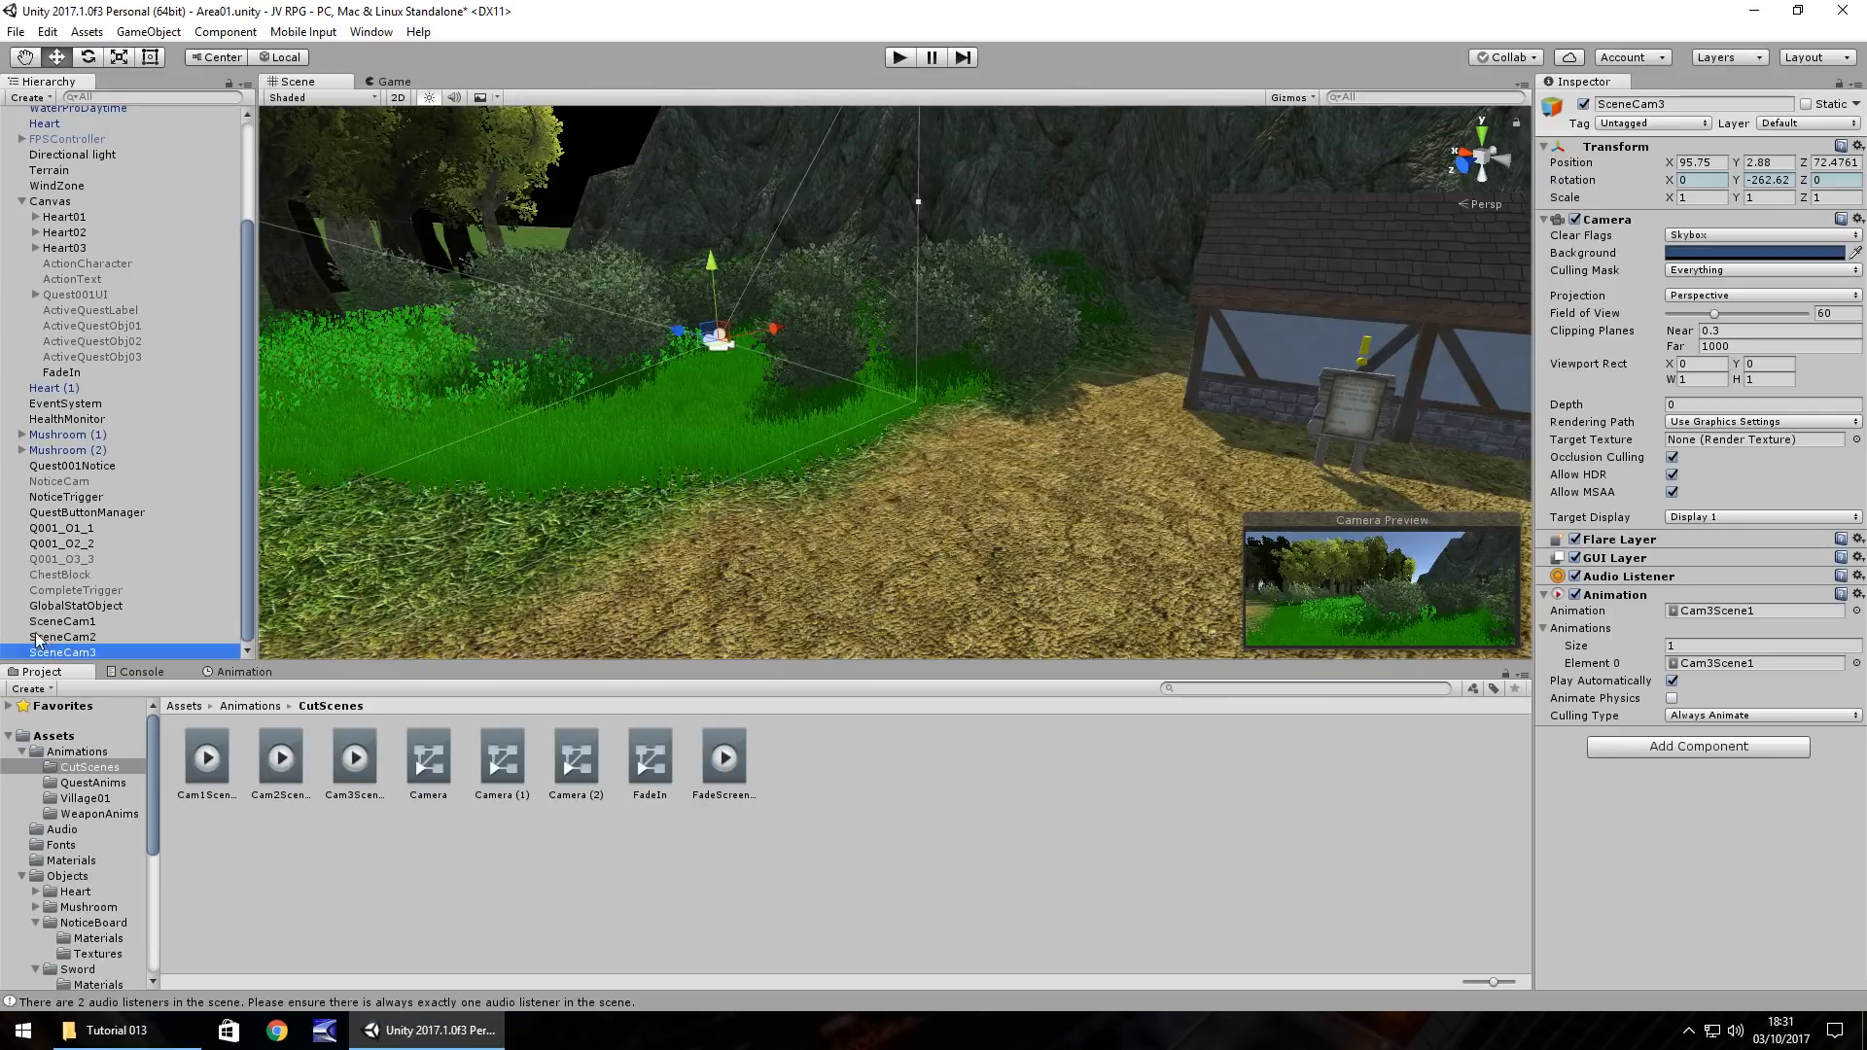
left_click(85, 637, "shift")
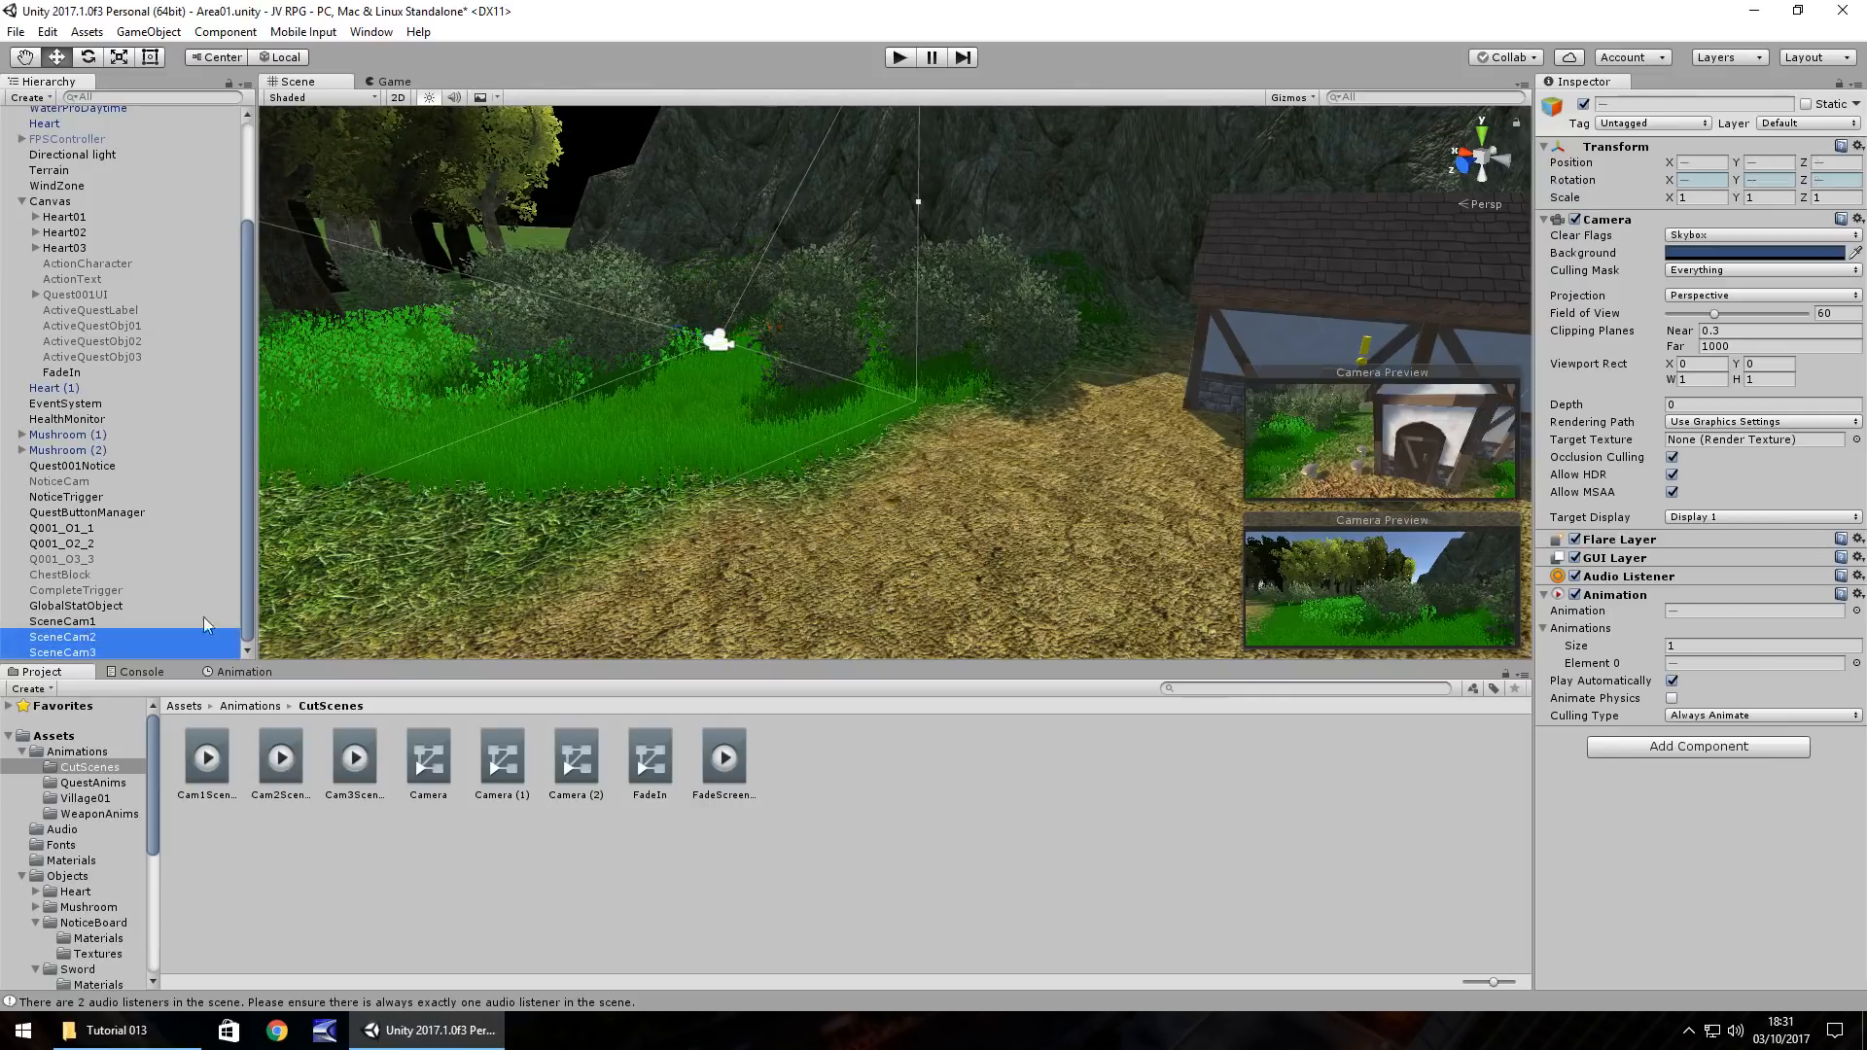
left_click(1584, 104)
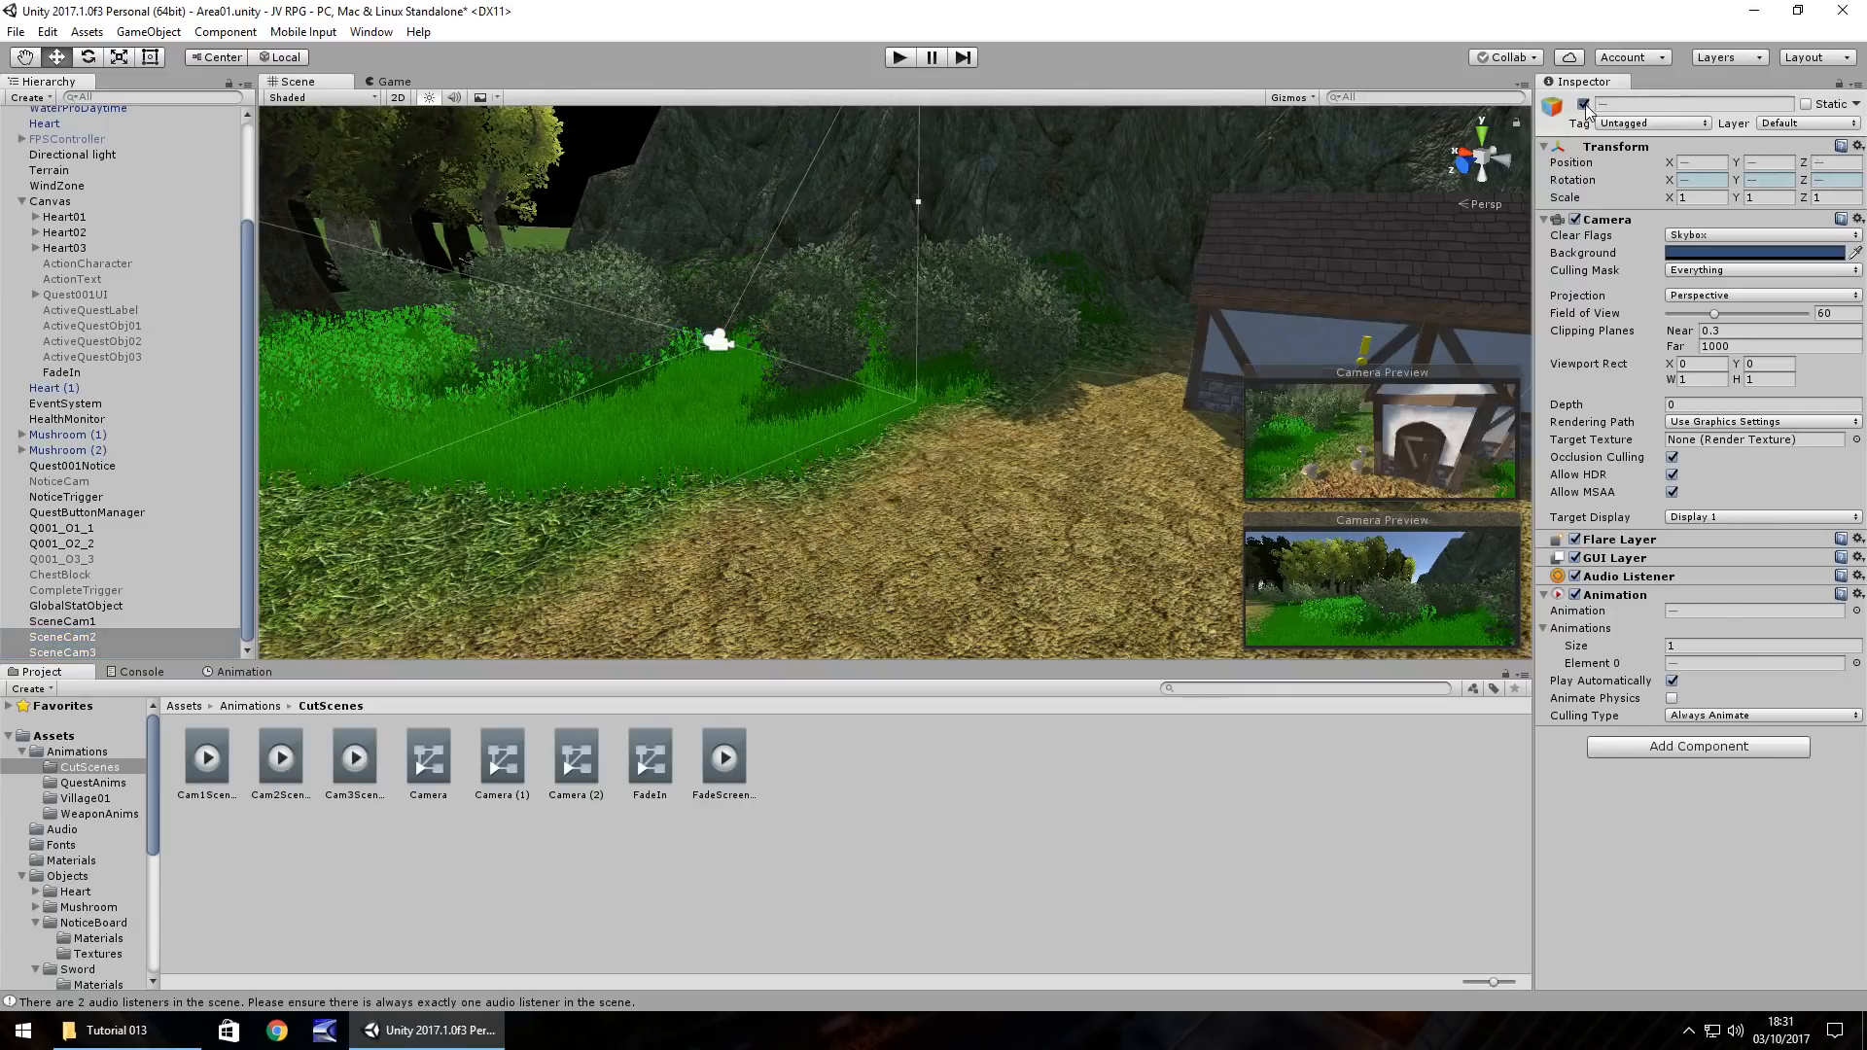
Step: Add a UI raw image to the Canvas below FadeIn and name it FadeOut
left_click(62, 372)
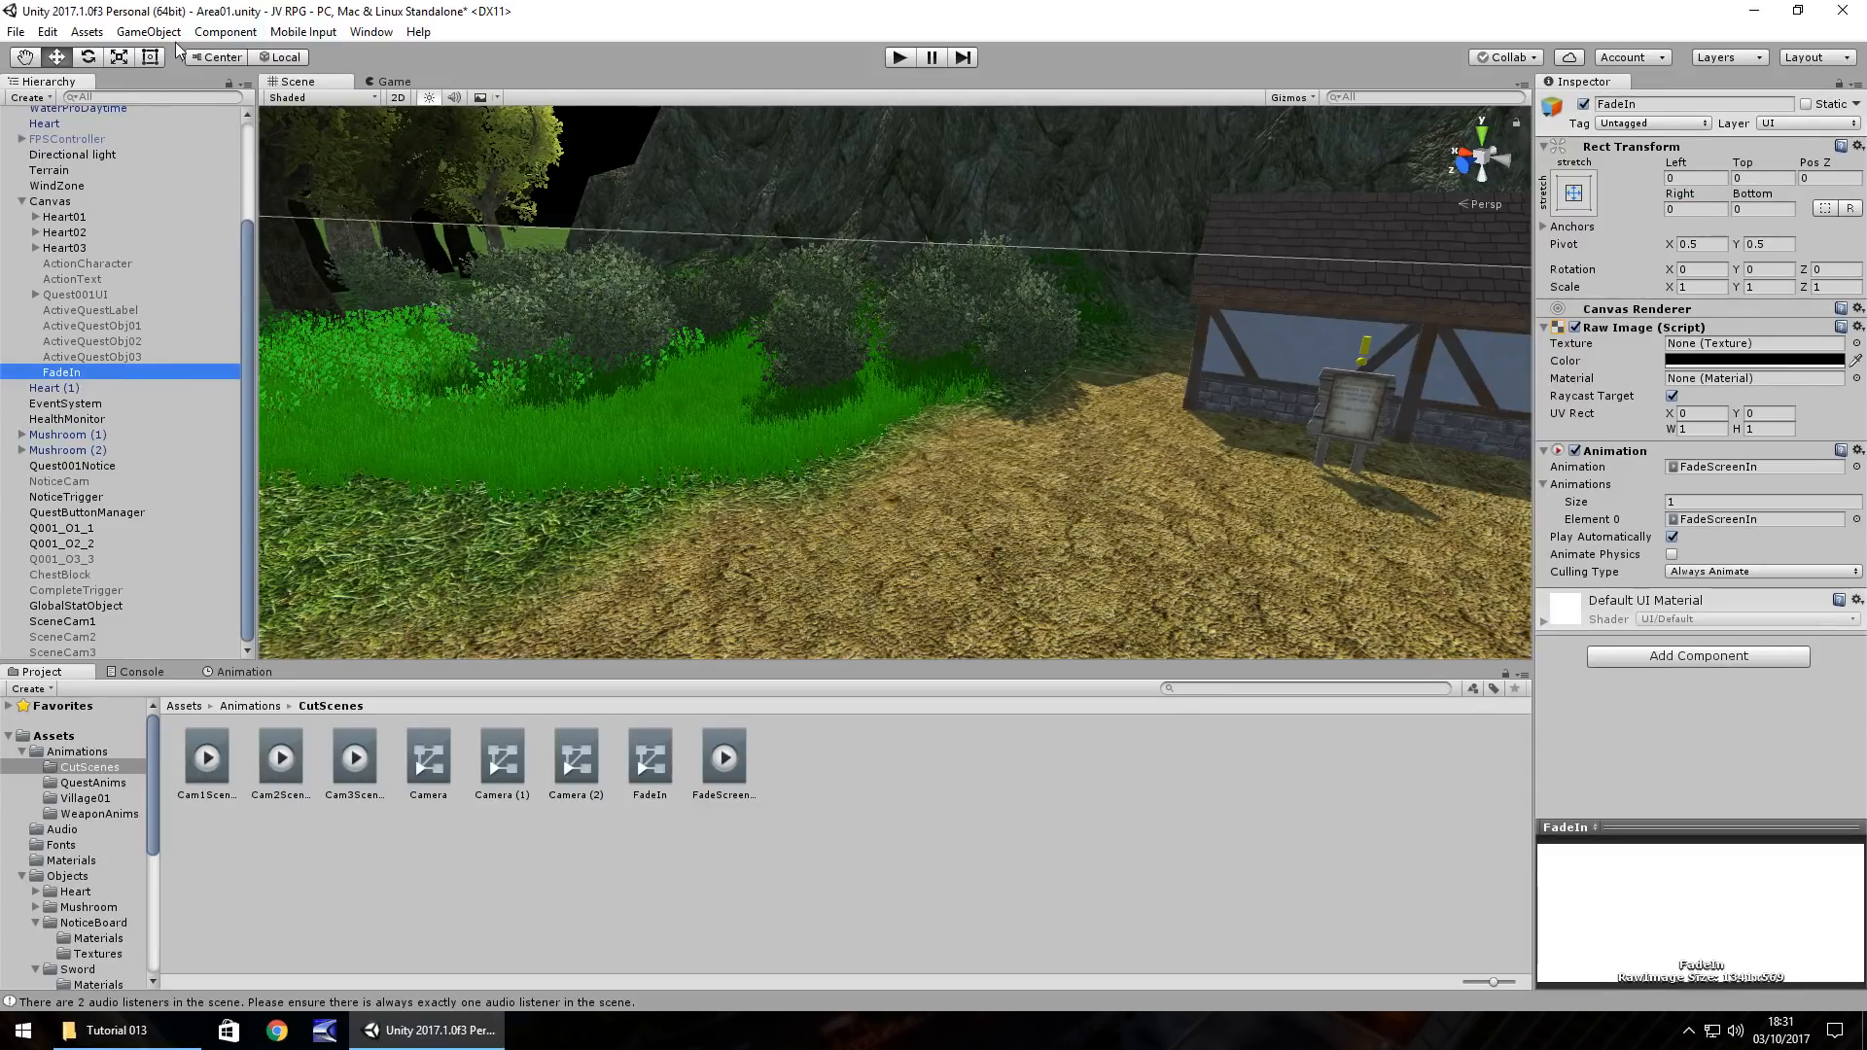
left_click(147, 33)
mouse_move(170, 226)
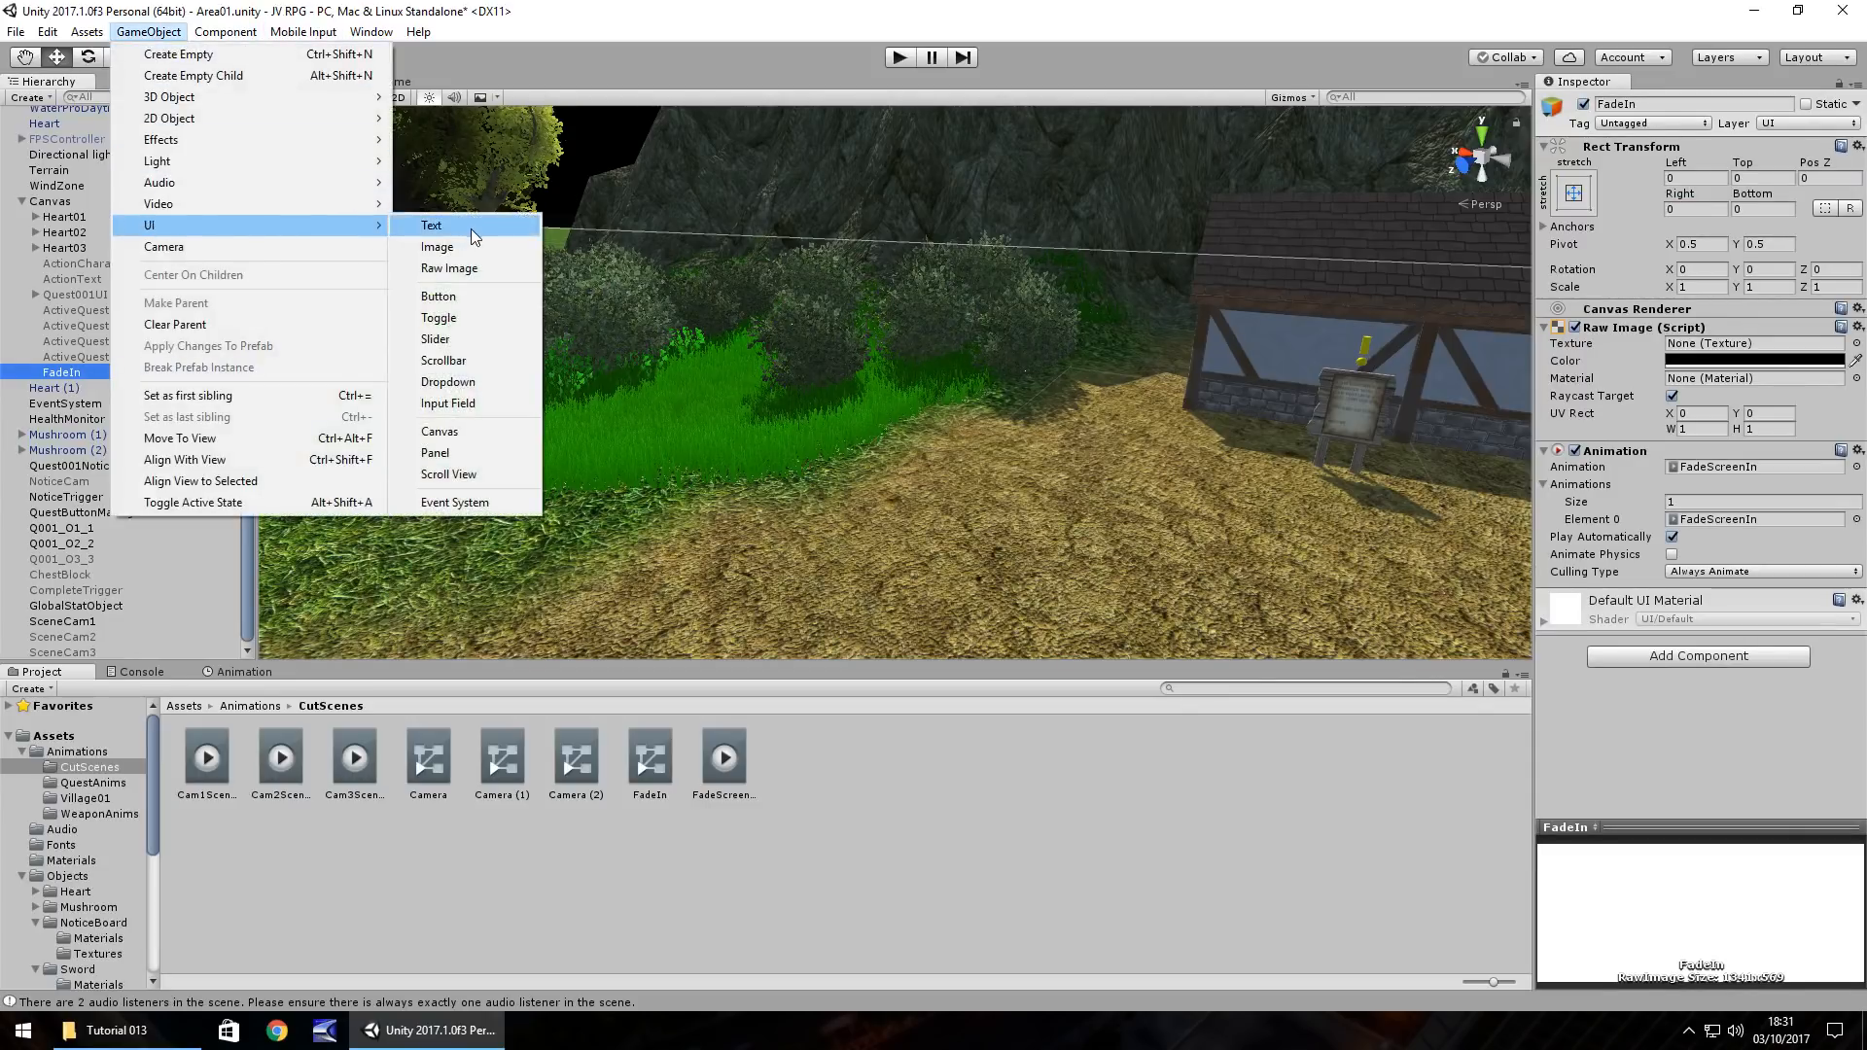
left_click(449, 270)
left_click(80, 389)
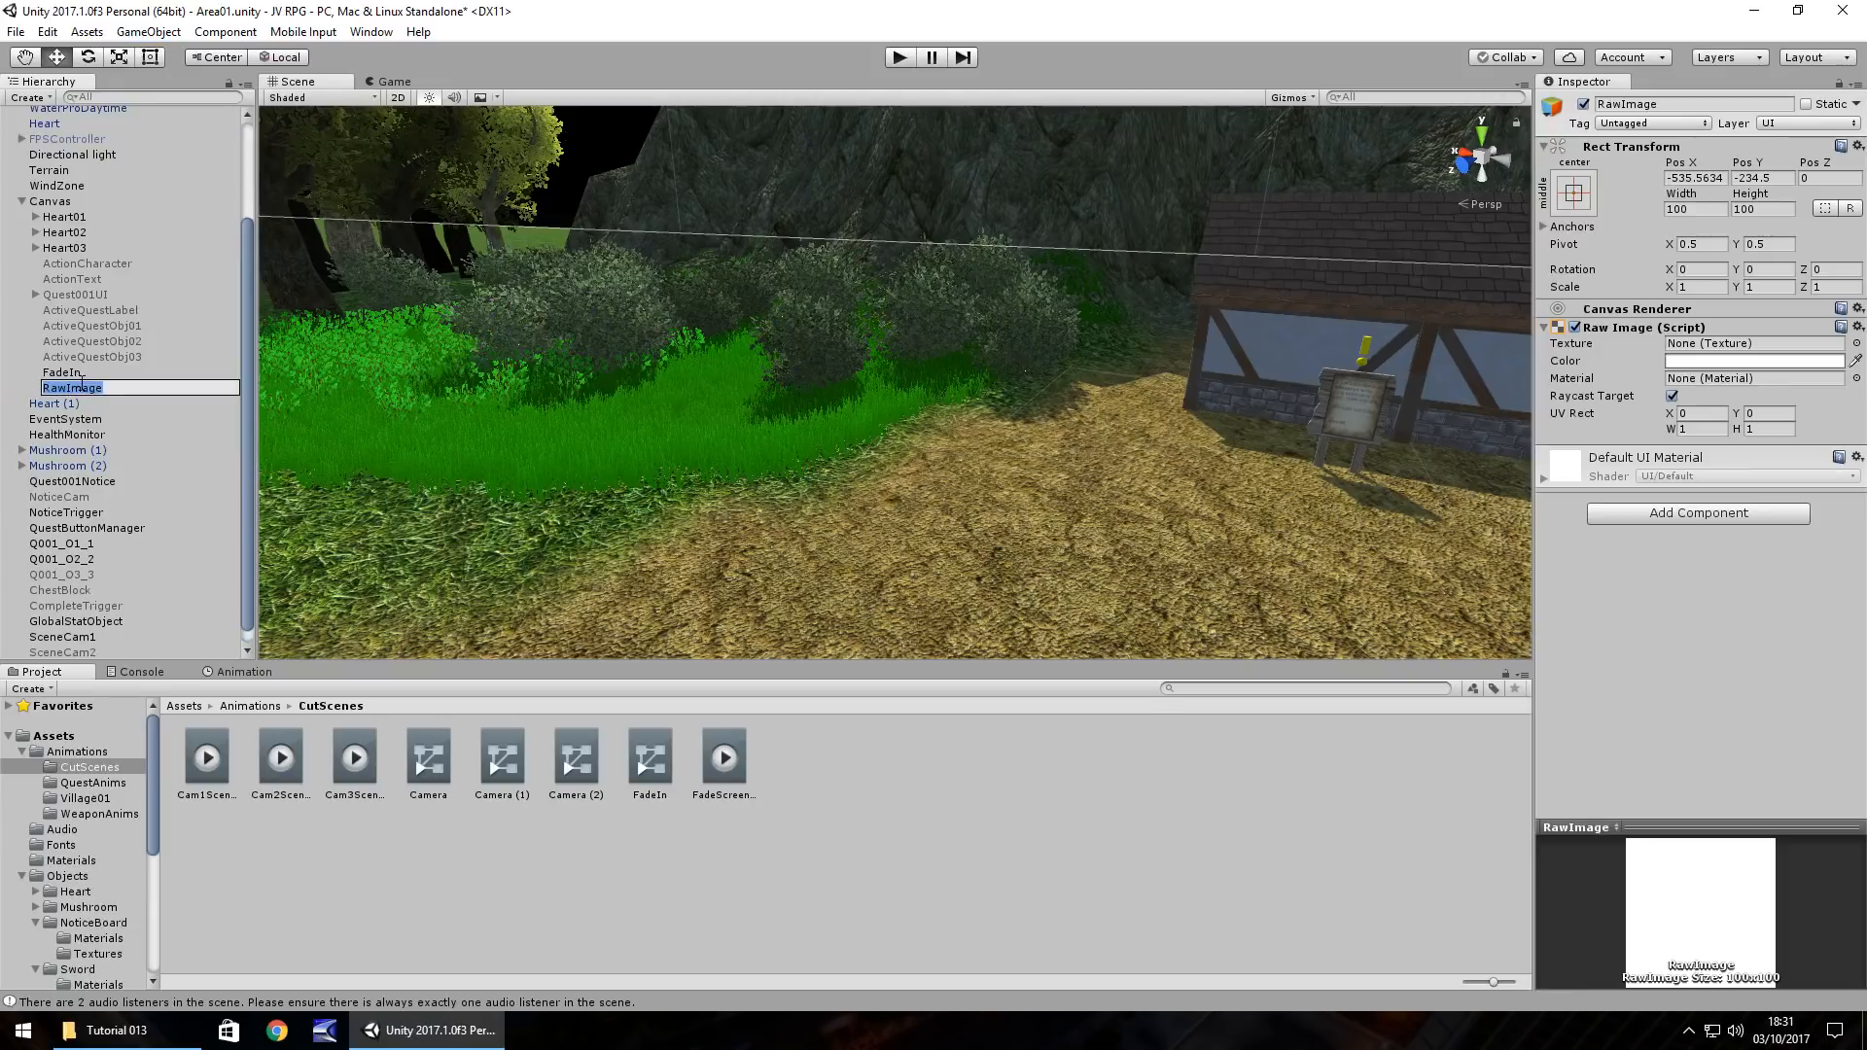
type("FadeOut")
key("Return")
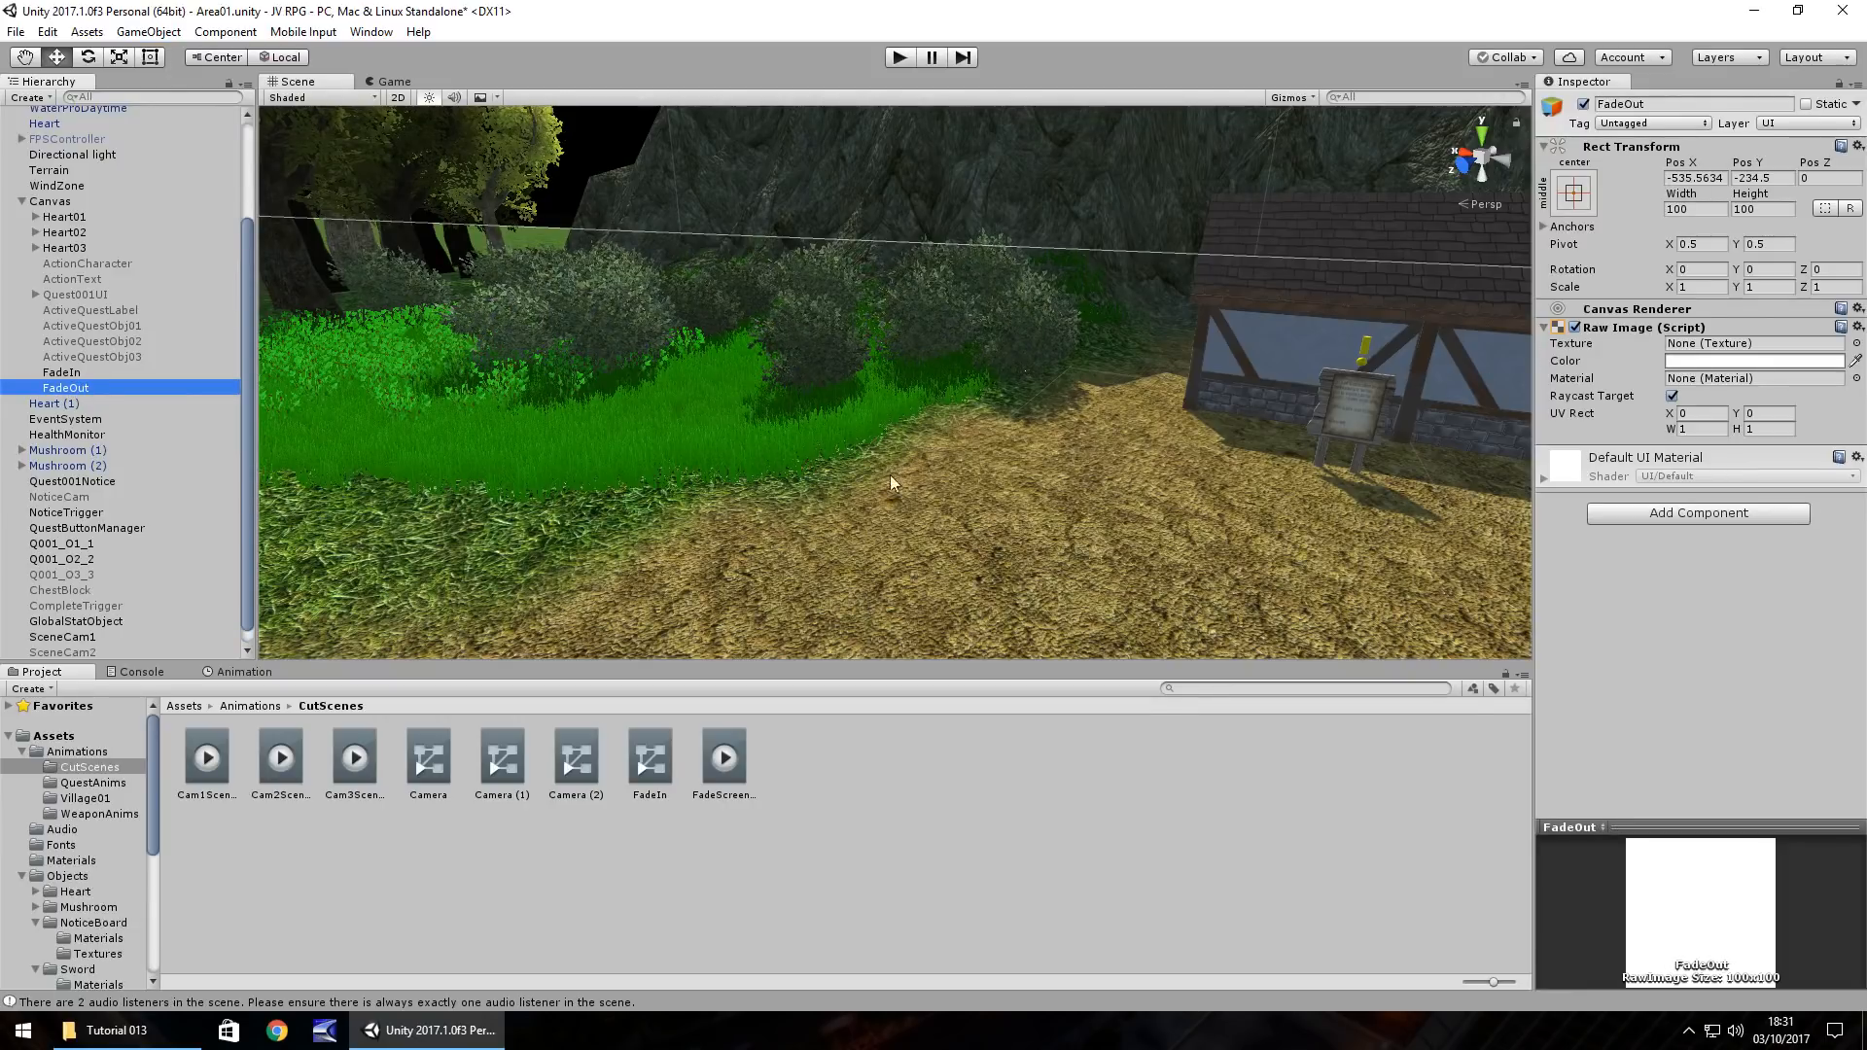
Step: Lower the alpha of the FadeOut image's colour to make it transparent
left_click(1694, 362)
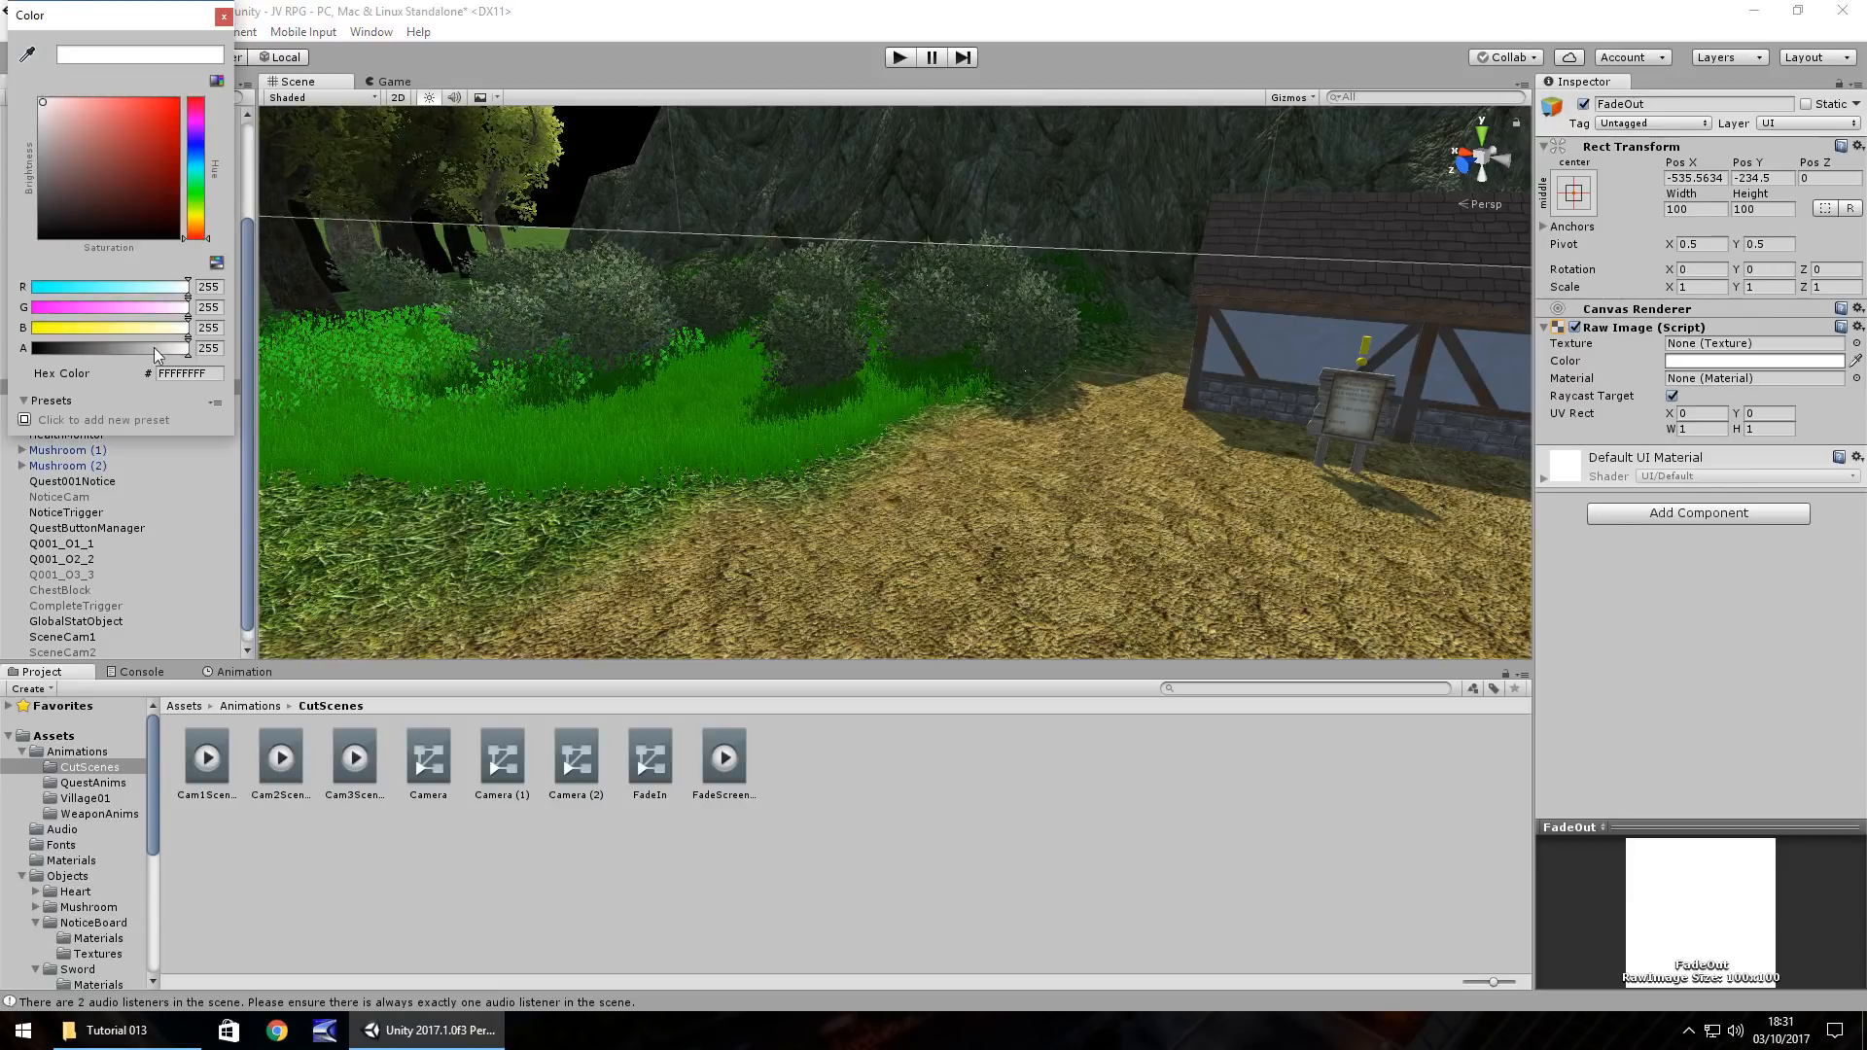
left_click(211, 347)
left_click(224, 17)
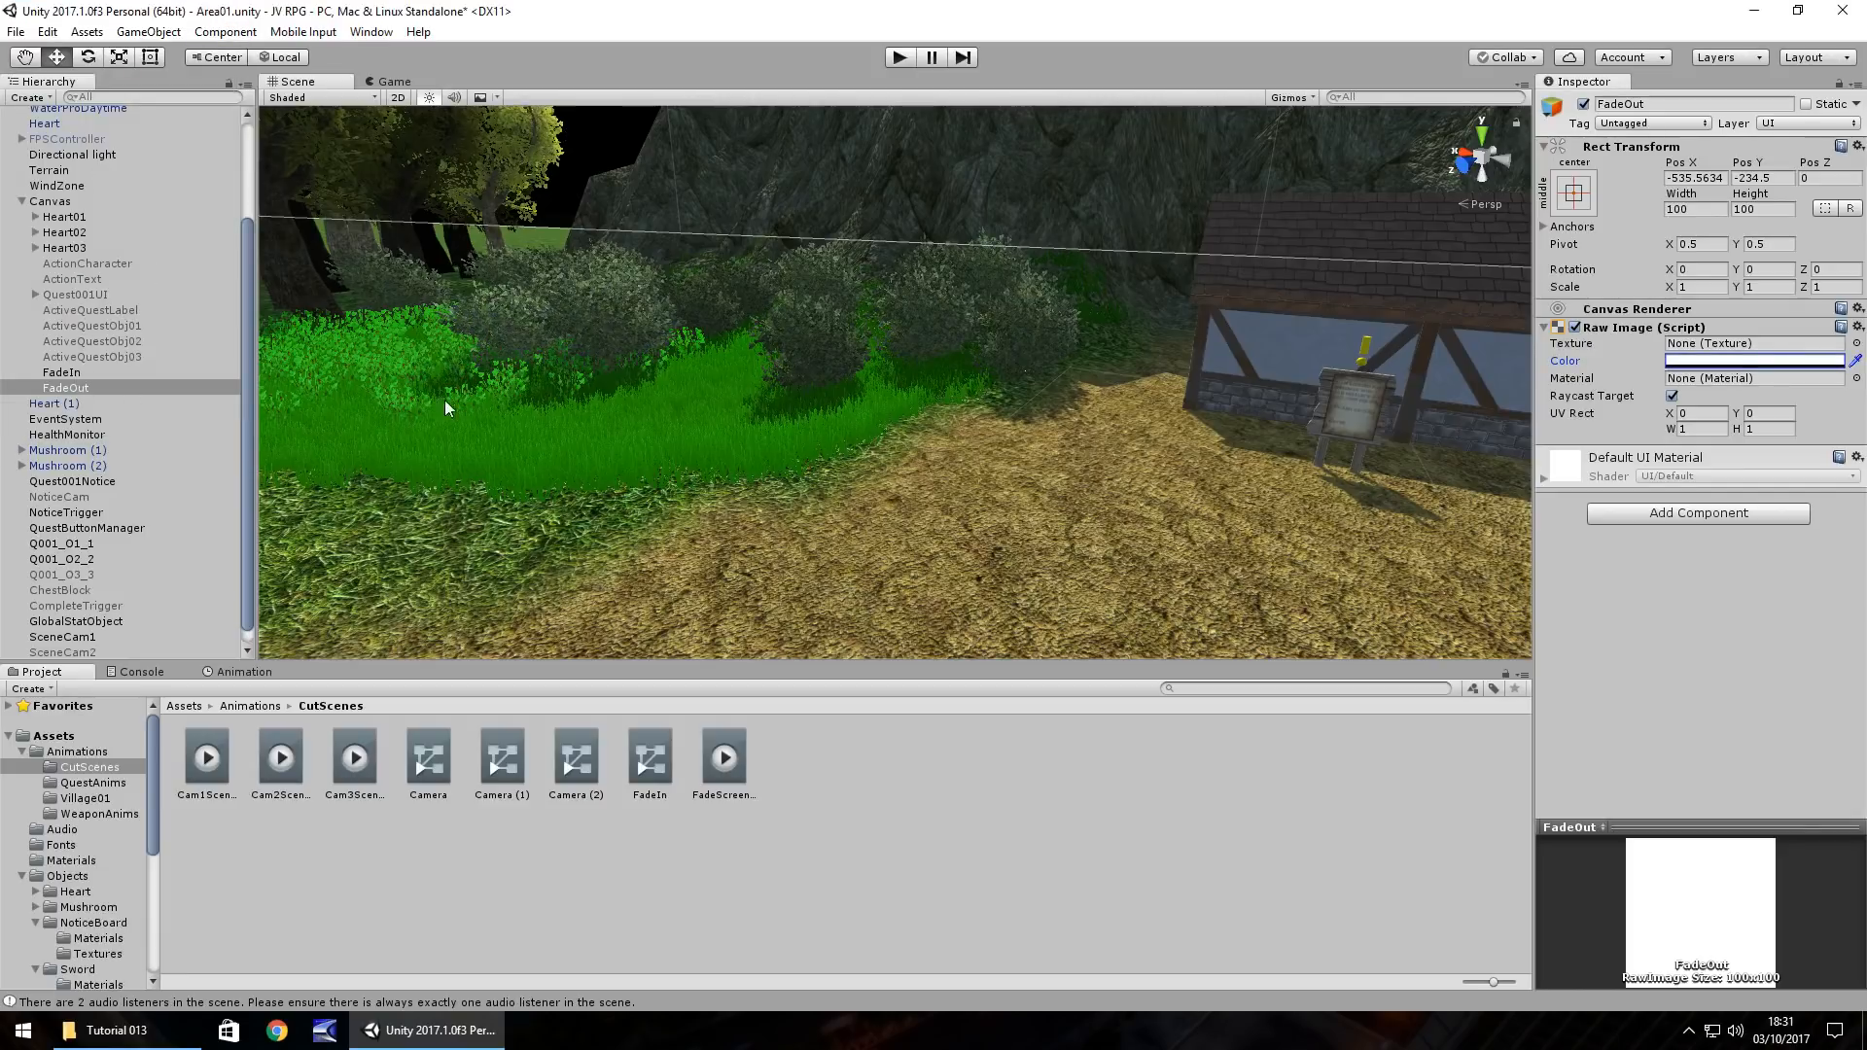
Step: Stretch the FadeOut image's anchors in both directions and set its left, top, right and bottom offsets to 0
left_click(1574, 192)
left_click(1782, 484)
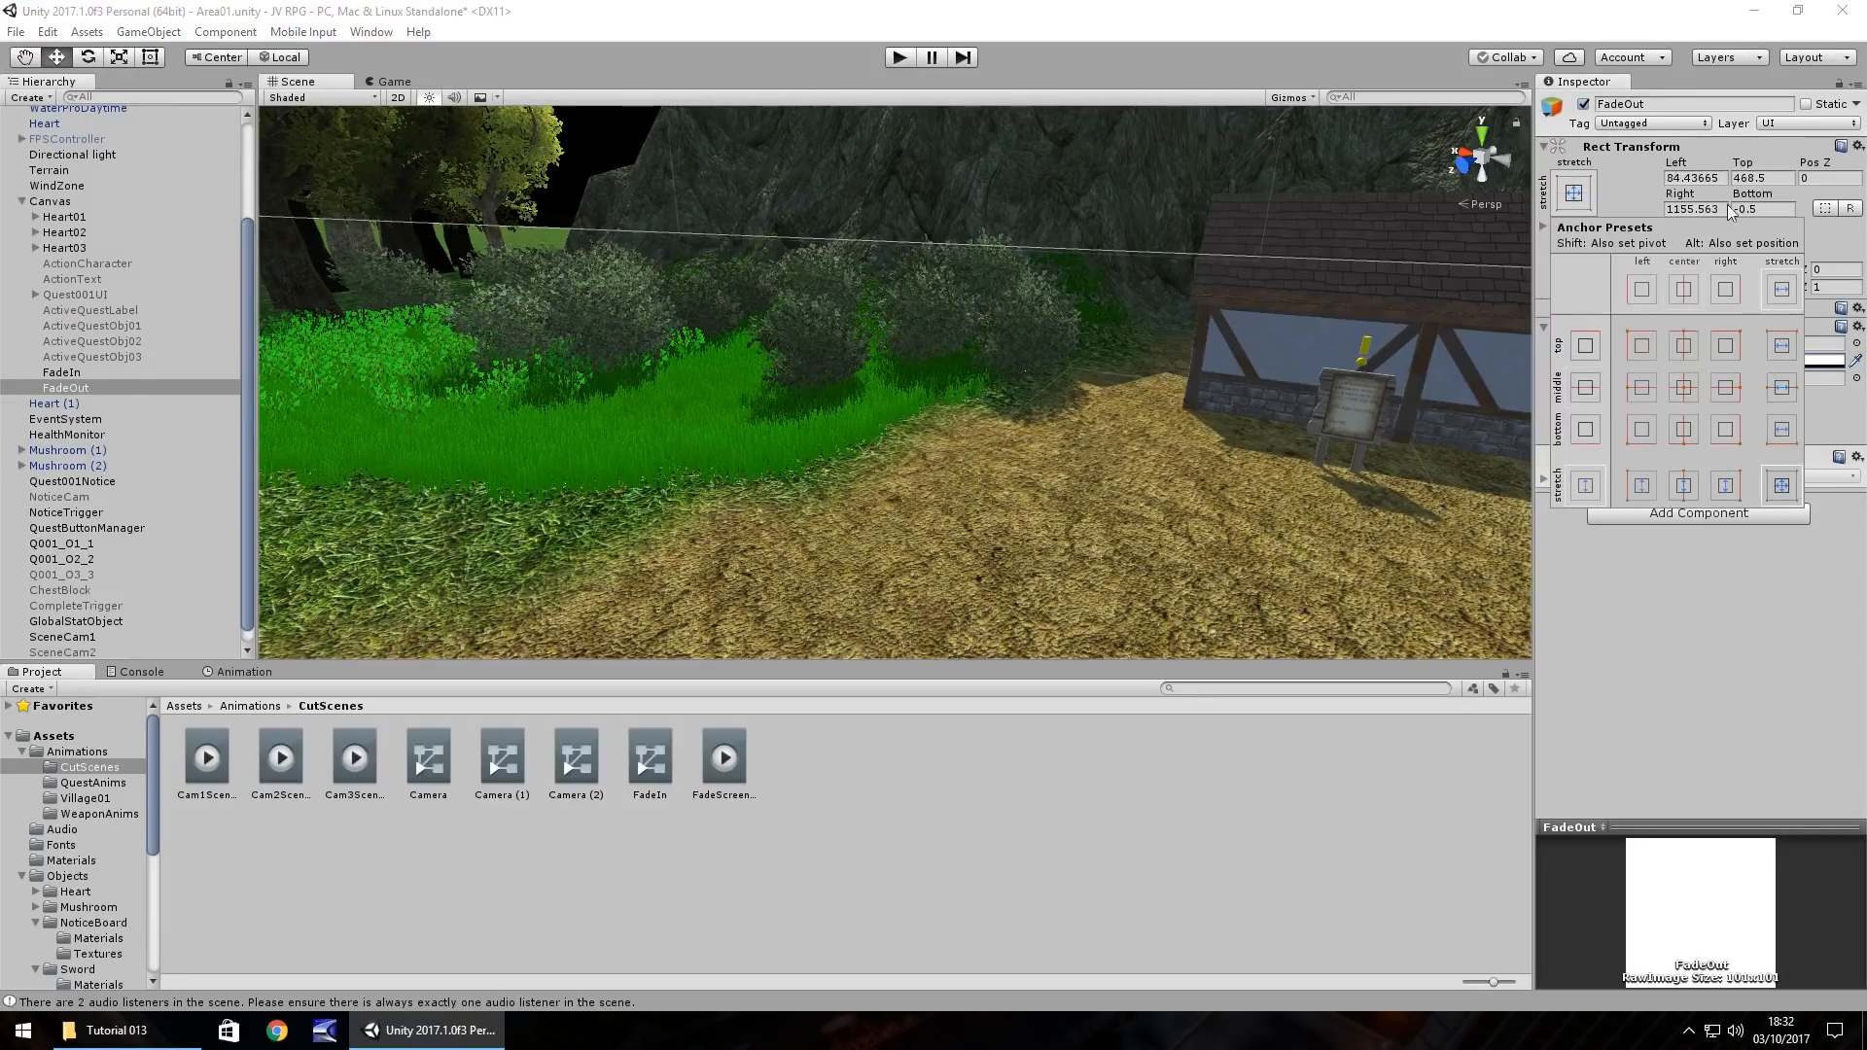
left_click(1690, 178)
type("0")
key("Tab")
type("0")
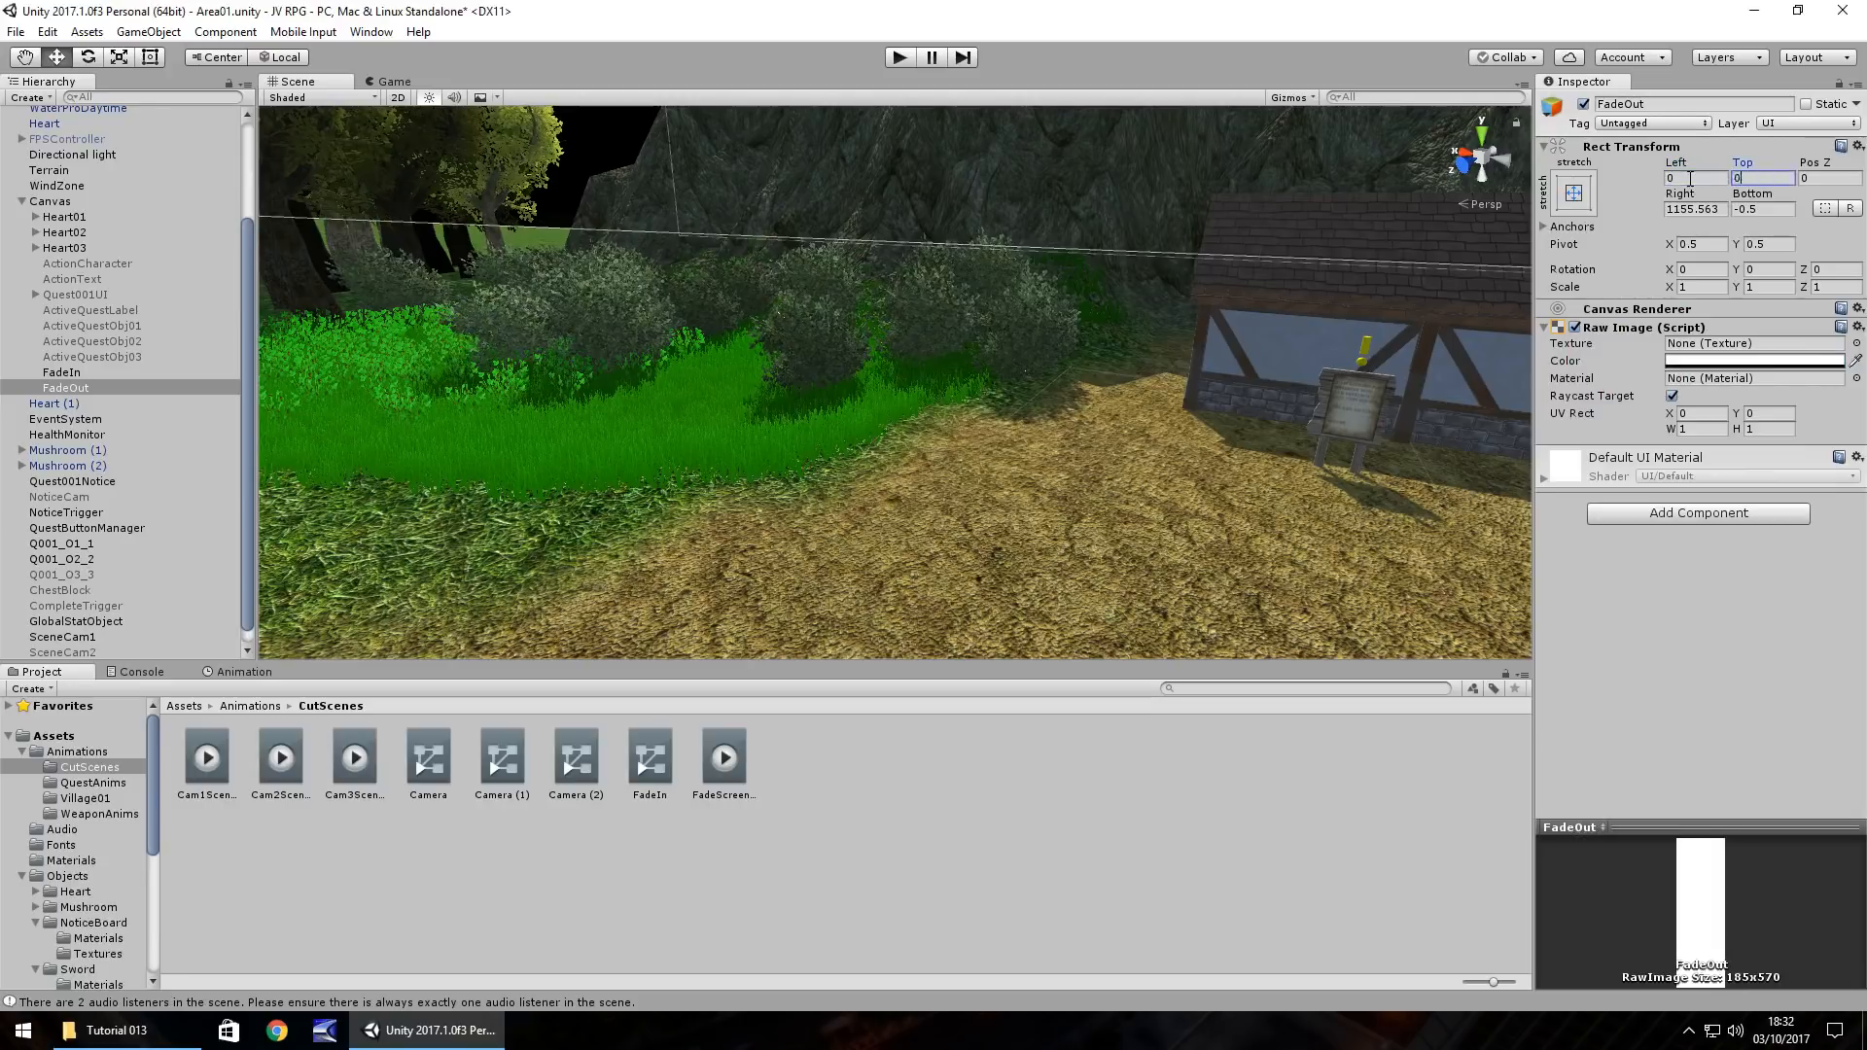
key("Tab")
key("Tab")
type("0")
key("Tab")
type("0")
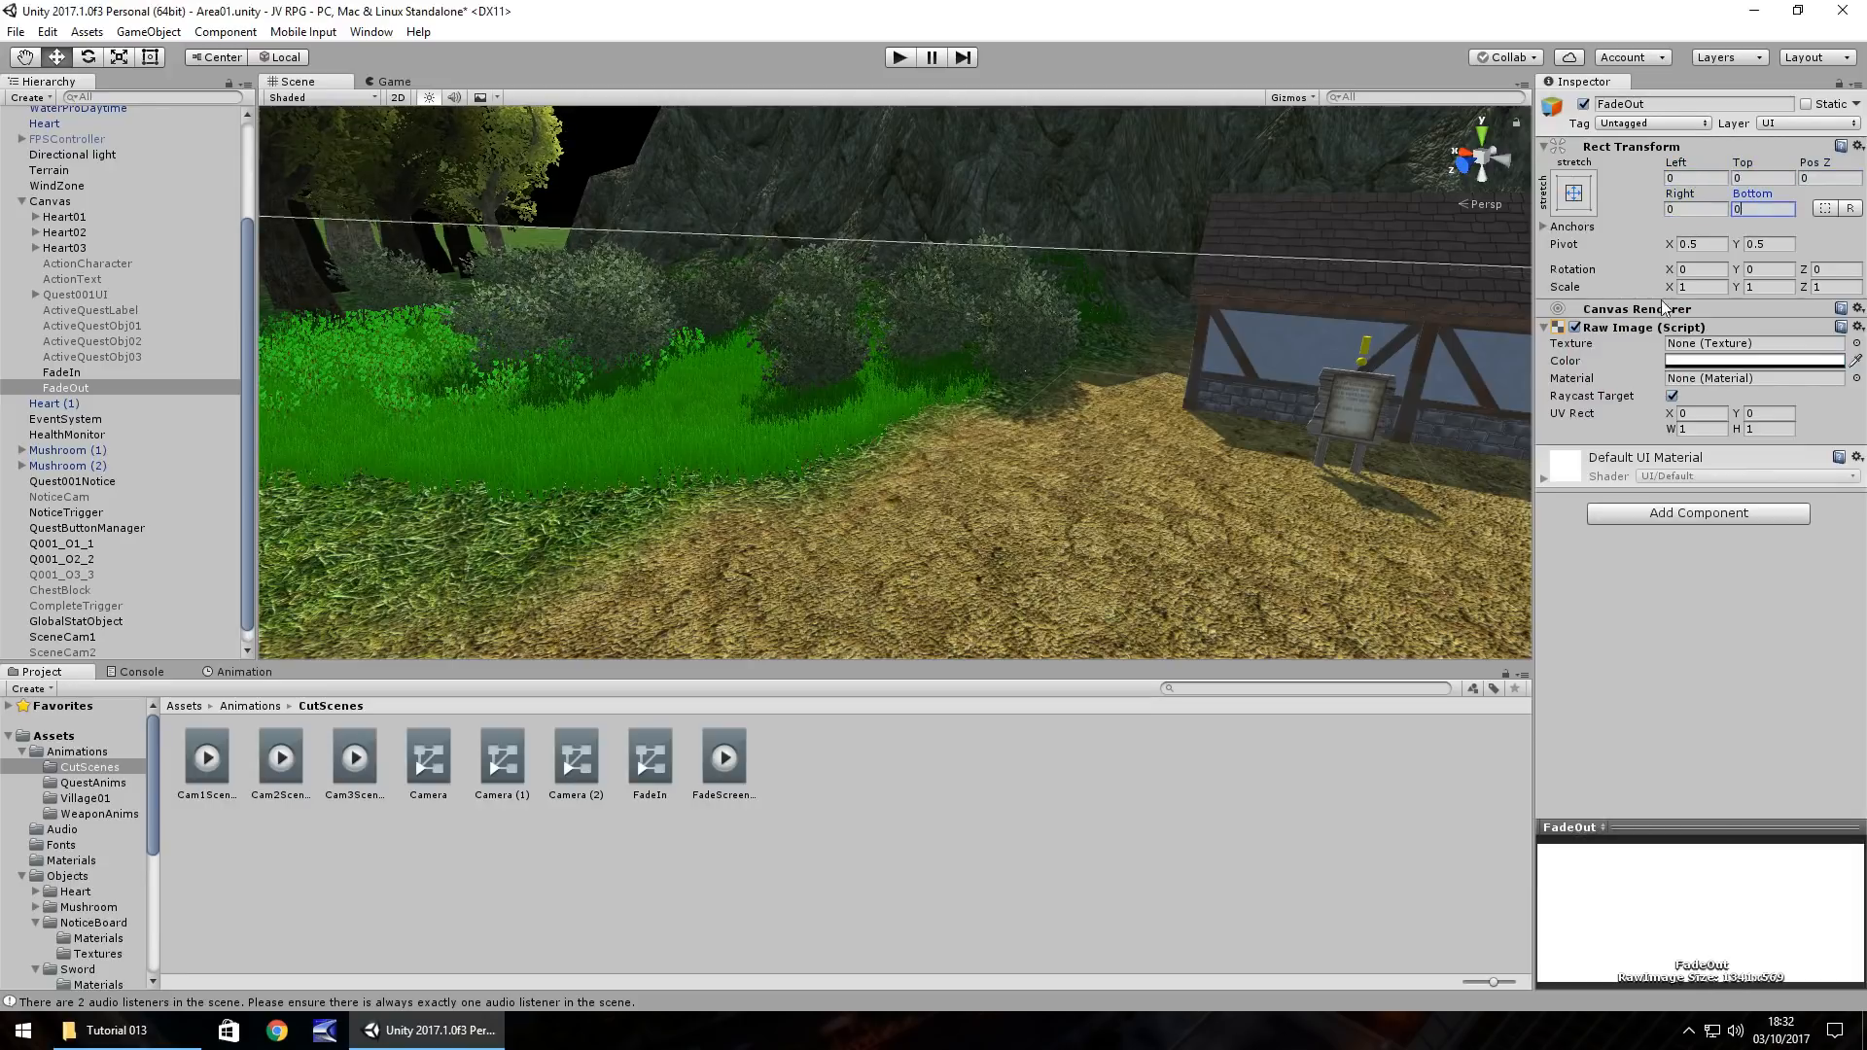
Step: Set the FadeOut image's colour to black, keeping it fully transparent
left_click(1731, 360)
left_click_drag(142, 156, 194, 253)
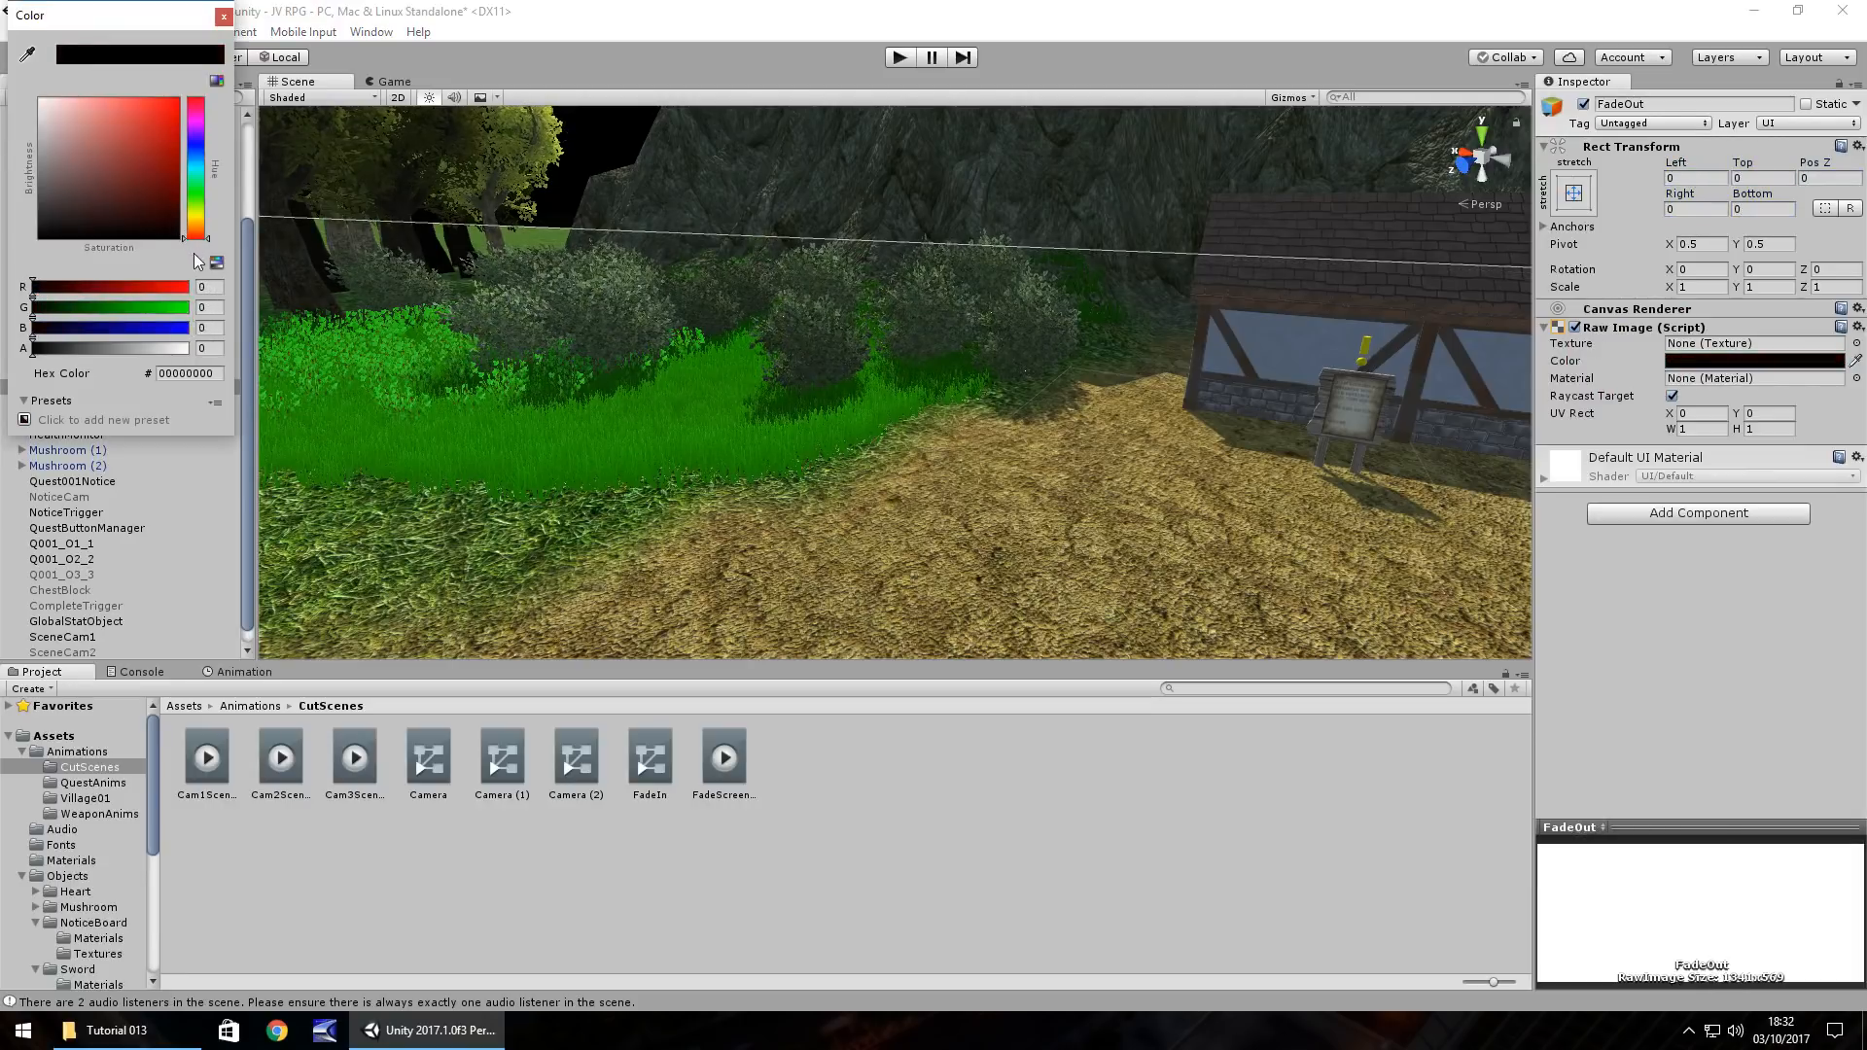
left_click(223, 16)
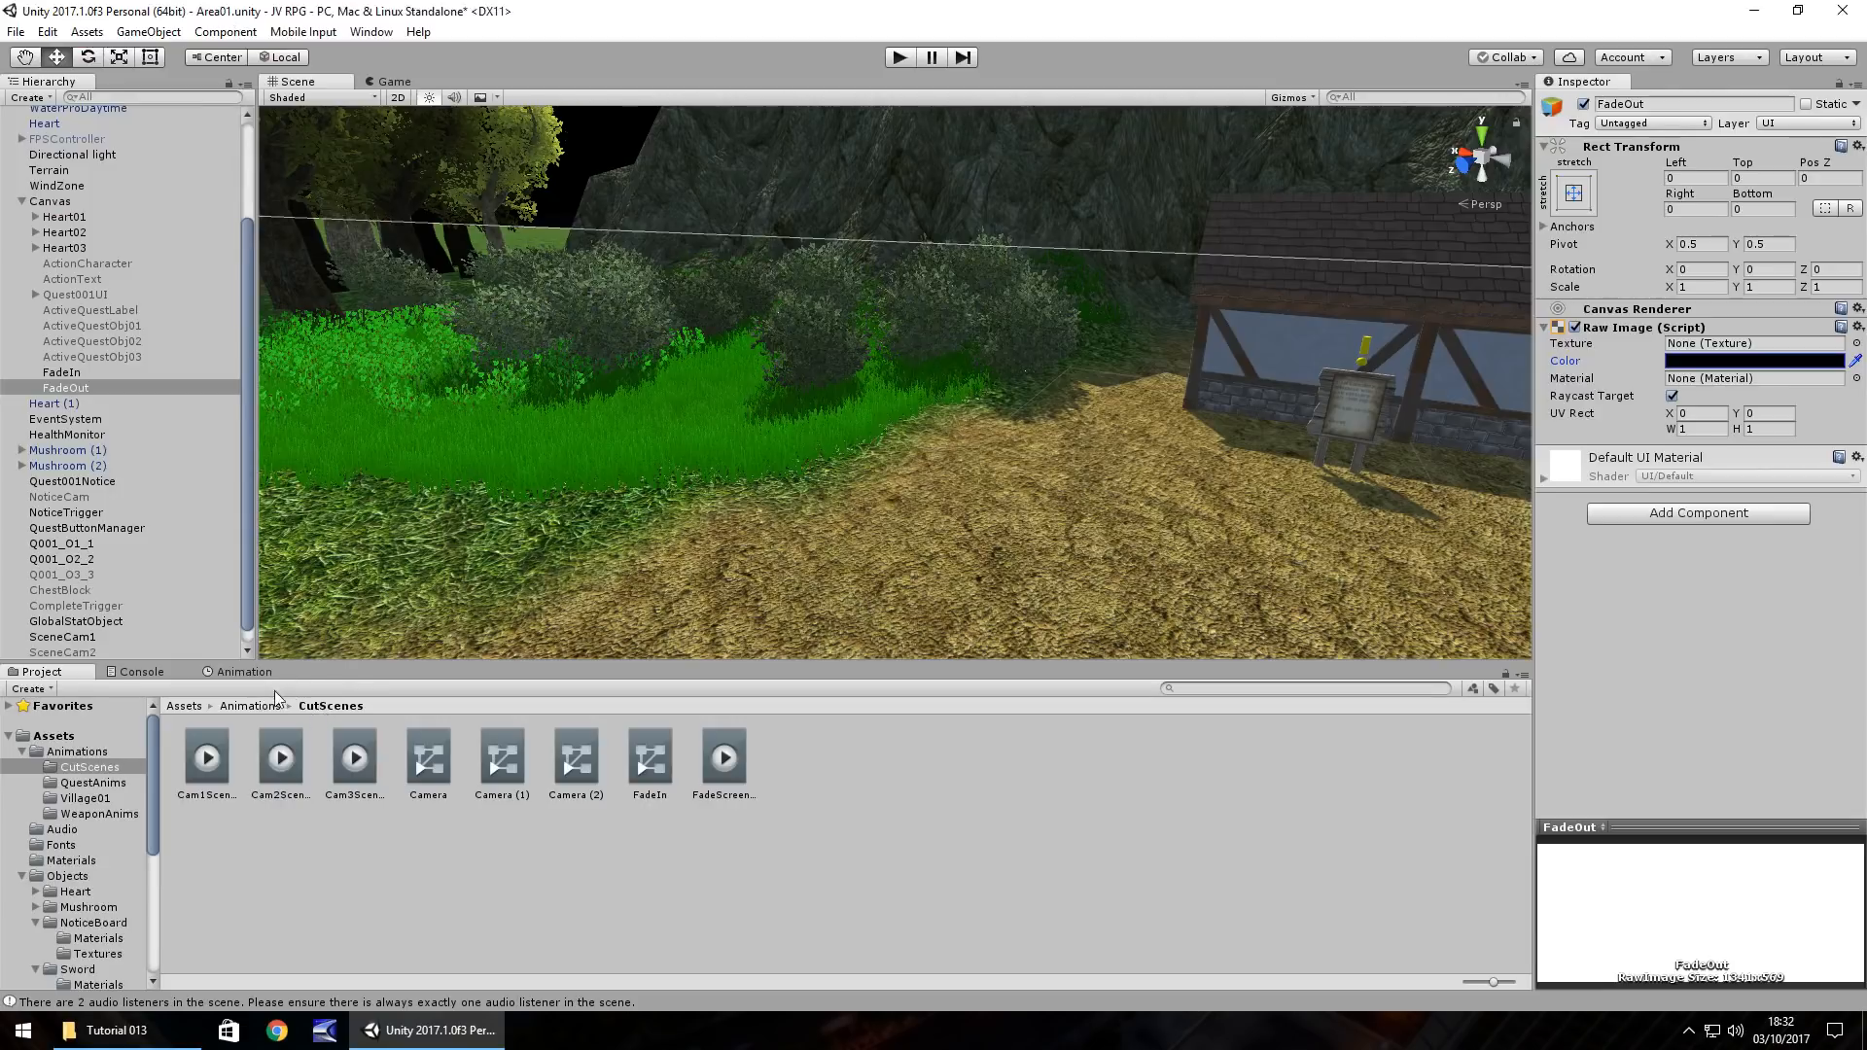
Step: Create an animation clip for FadeOut and save it as FadeScreenOut in the CutScenes animation folder
left_click(245, 671)
left_click(904, 866)
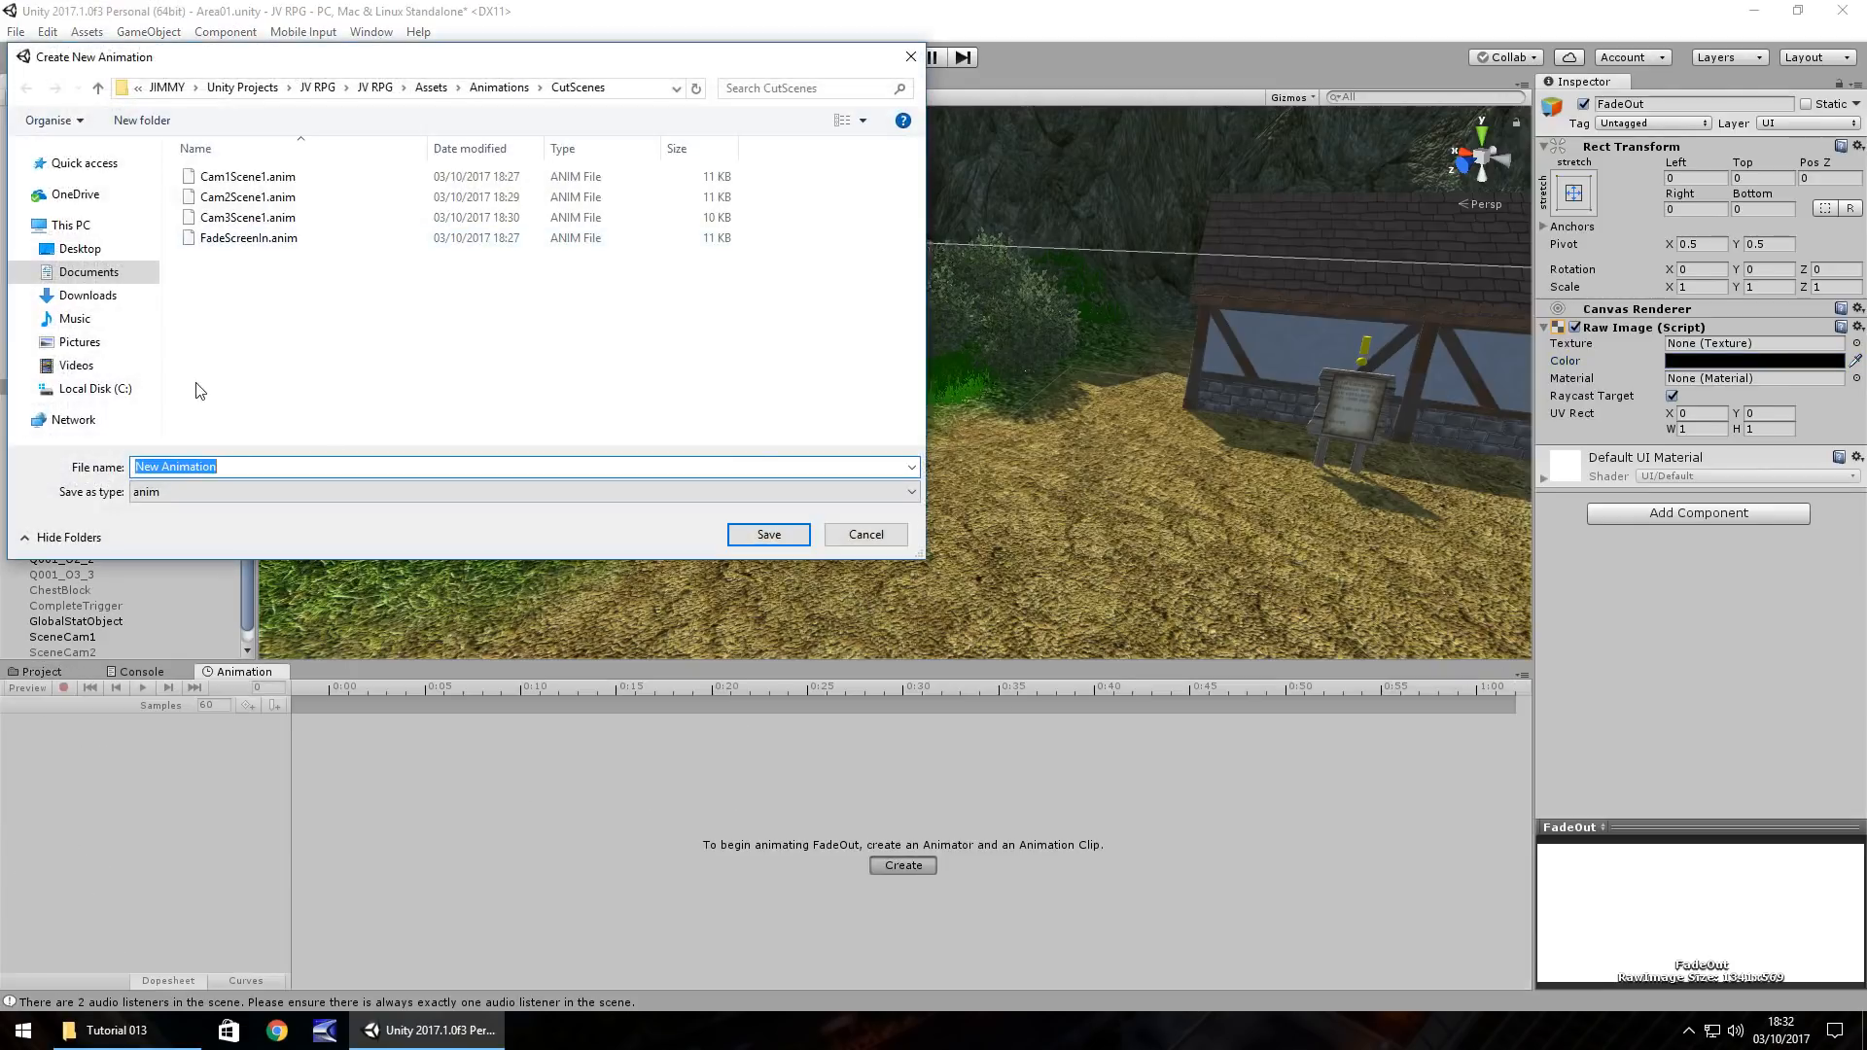
type("FadeSc")
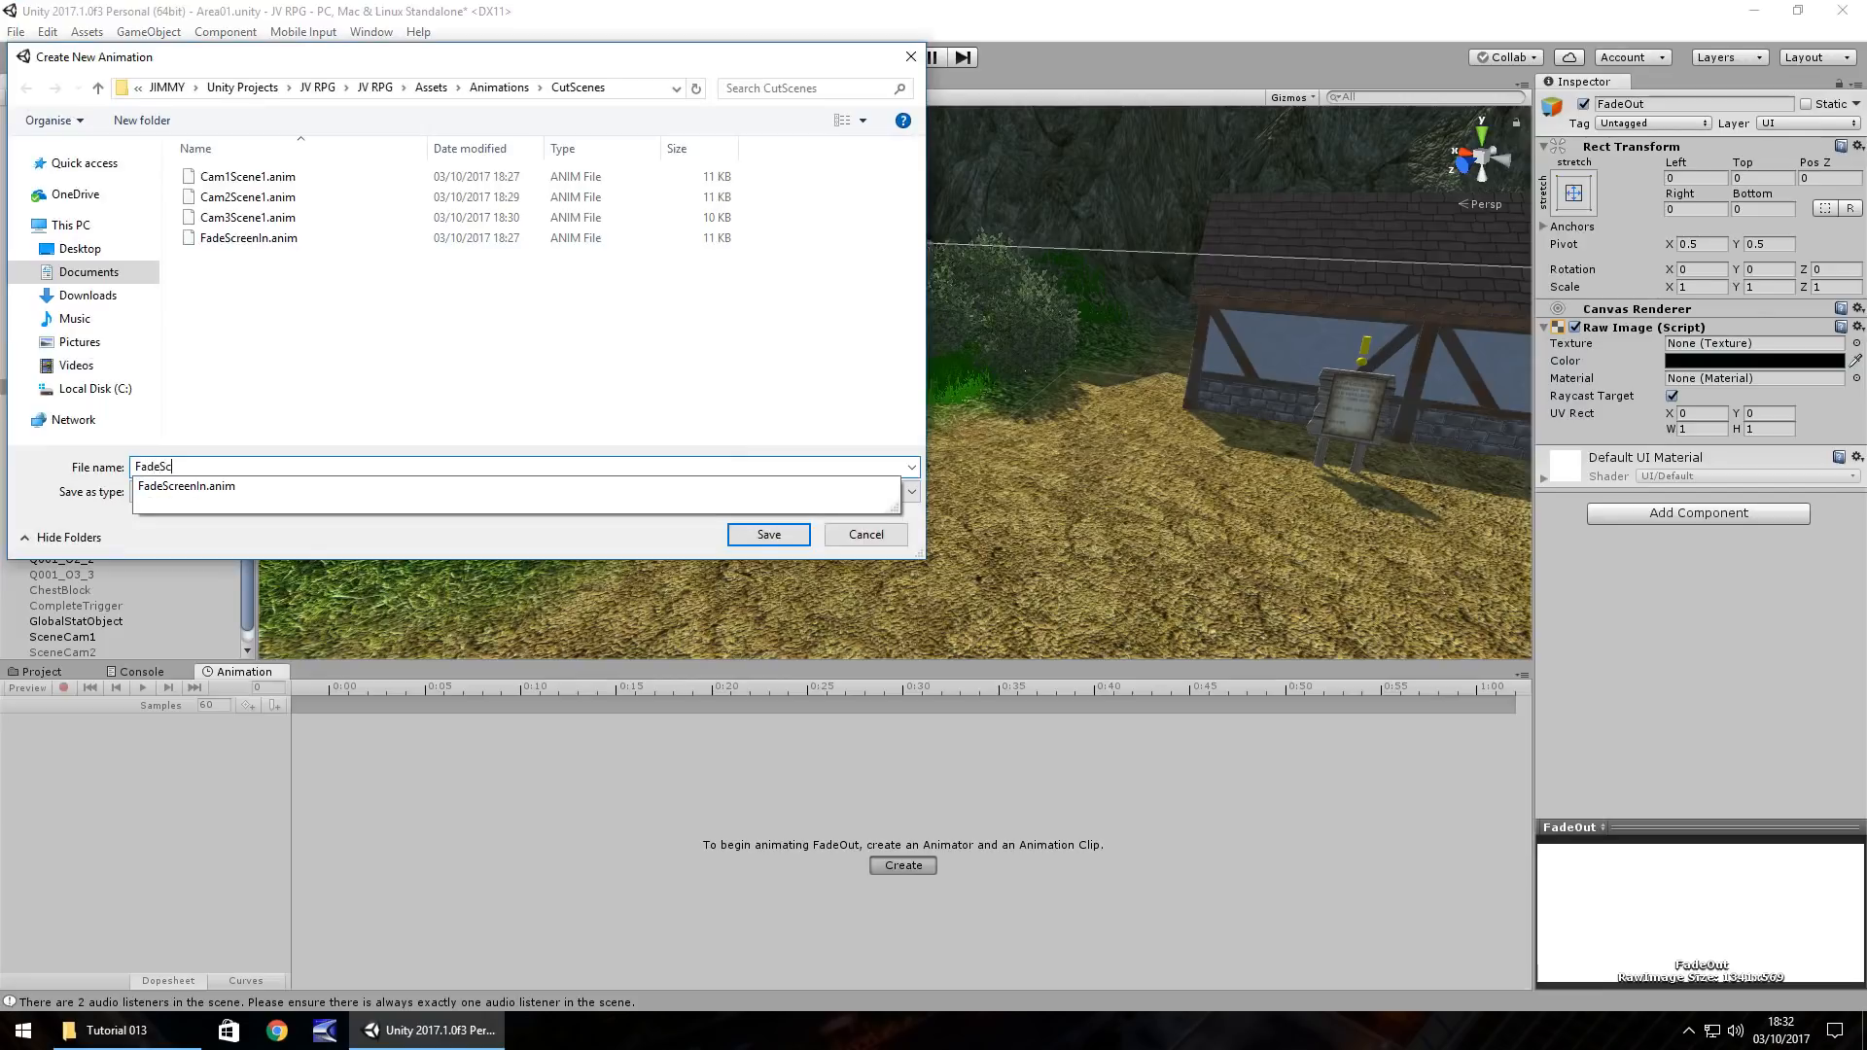
type("reenOut")
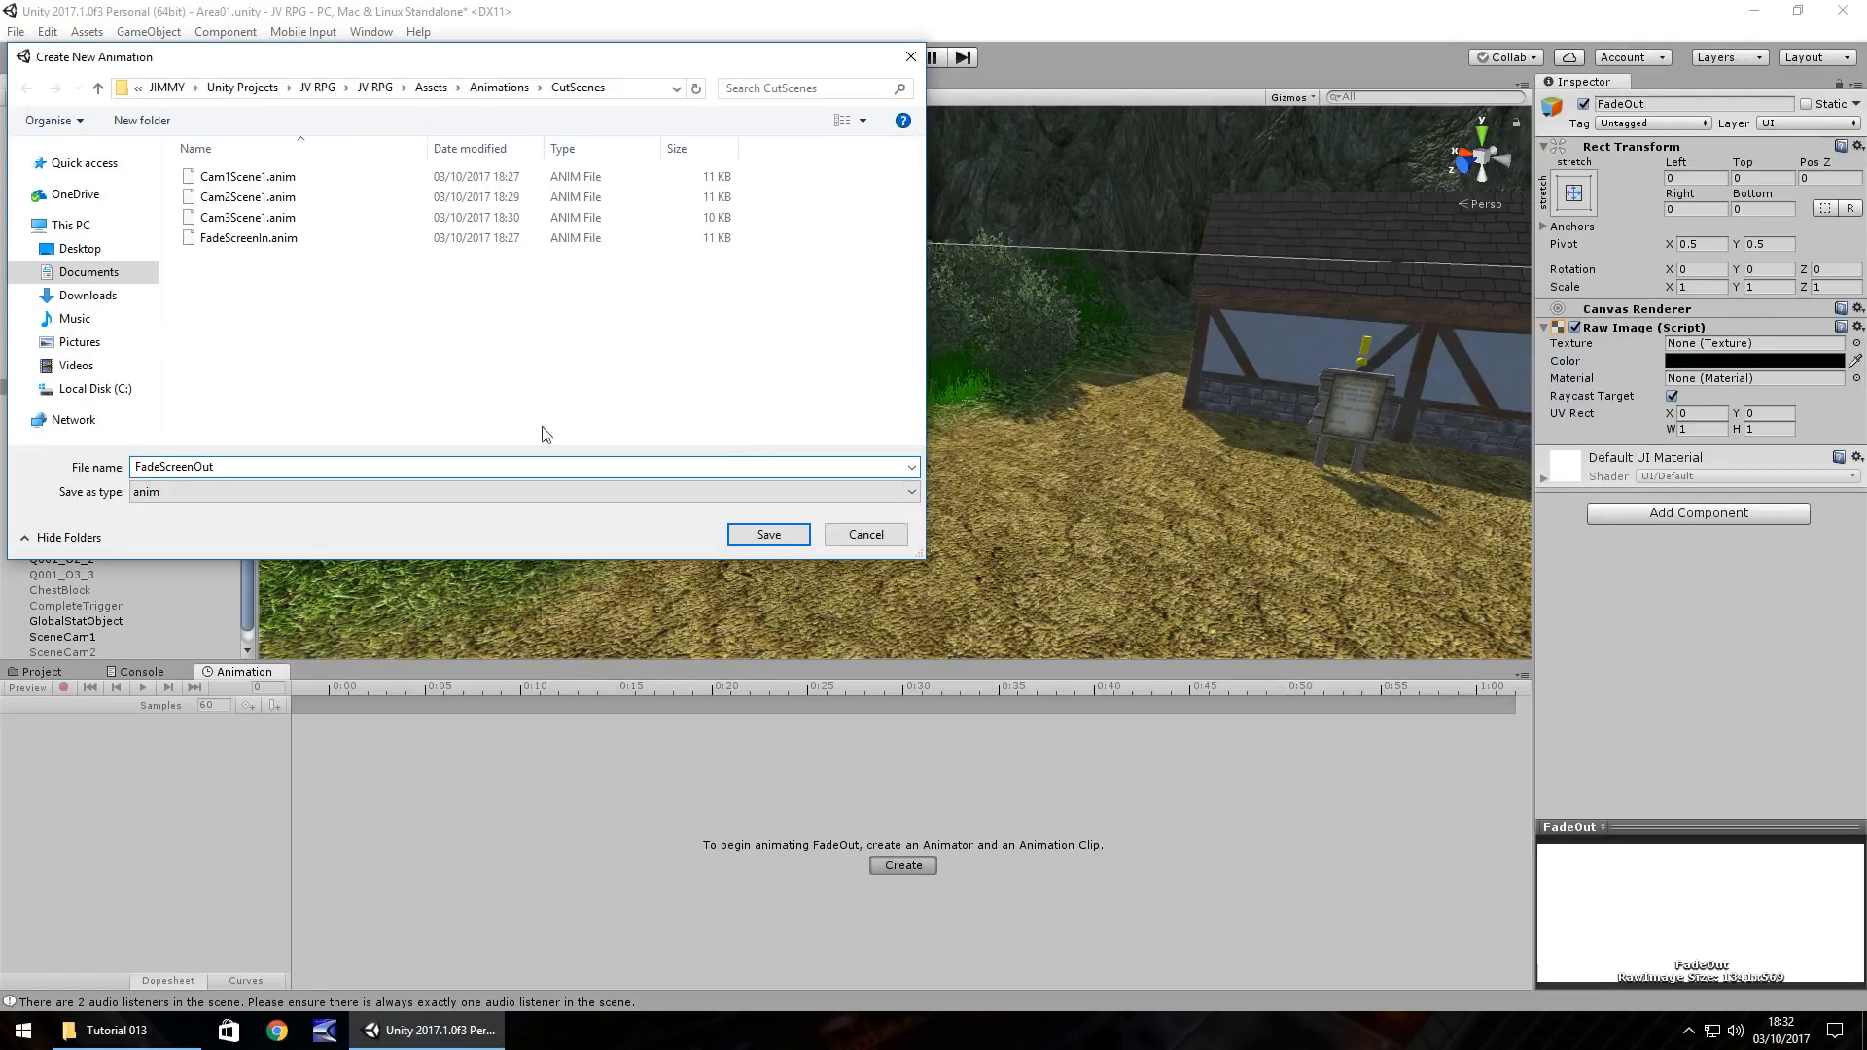
left_click(768, 534)
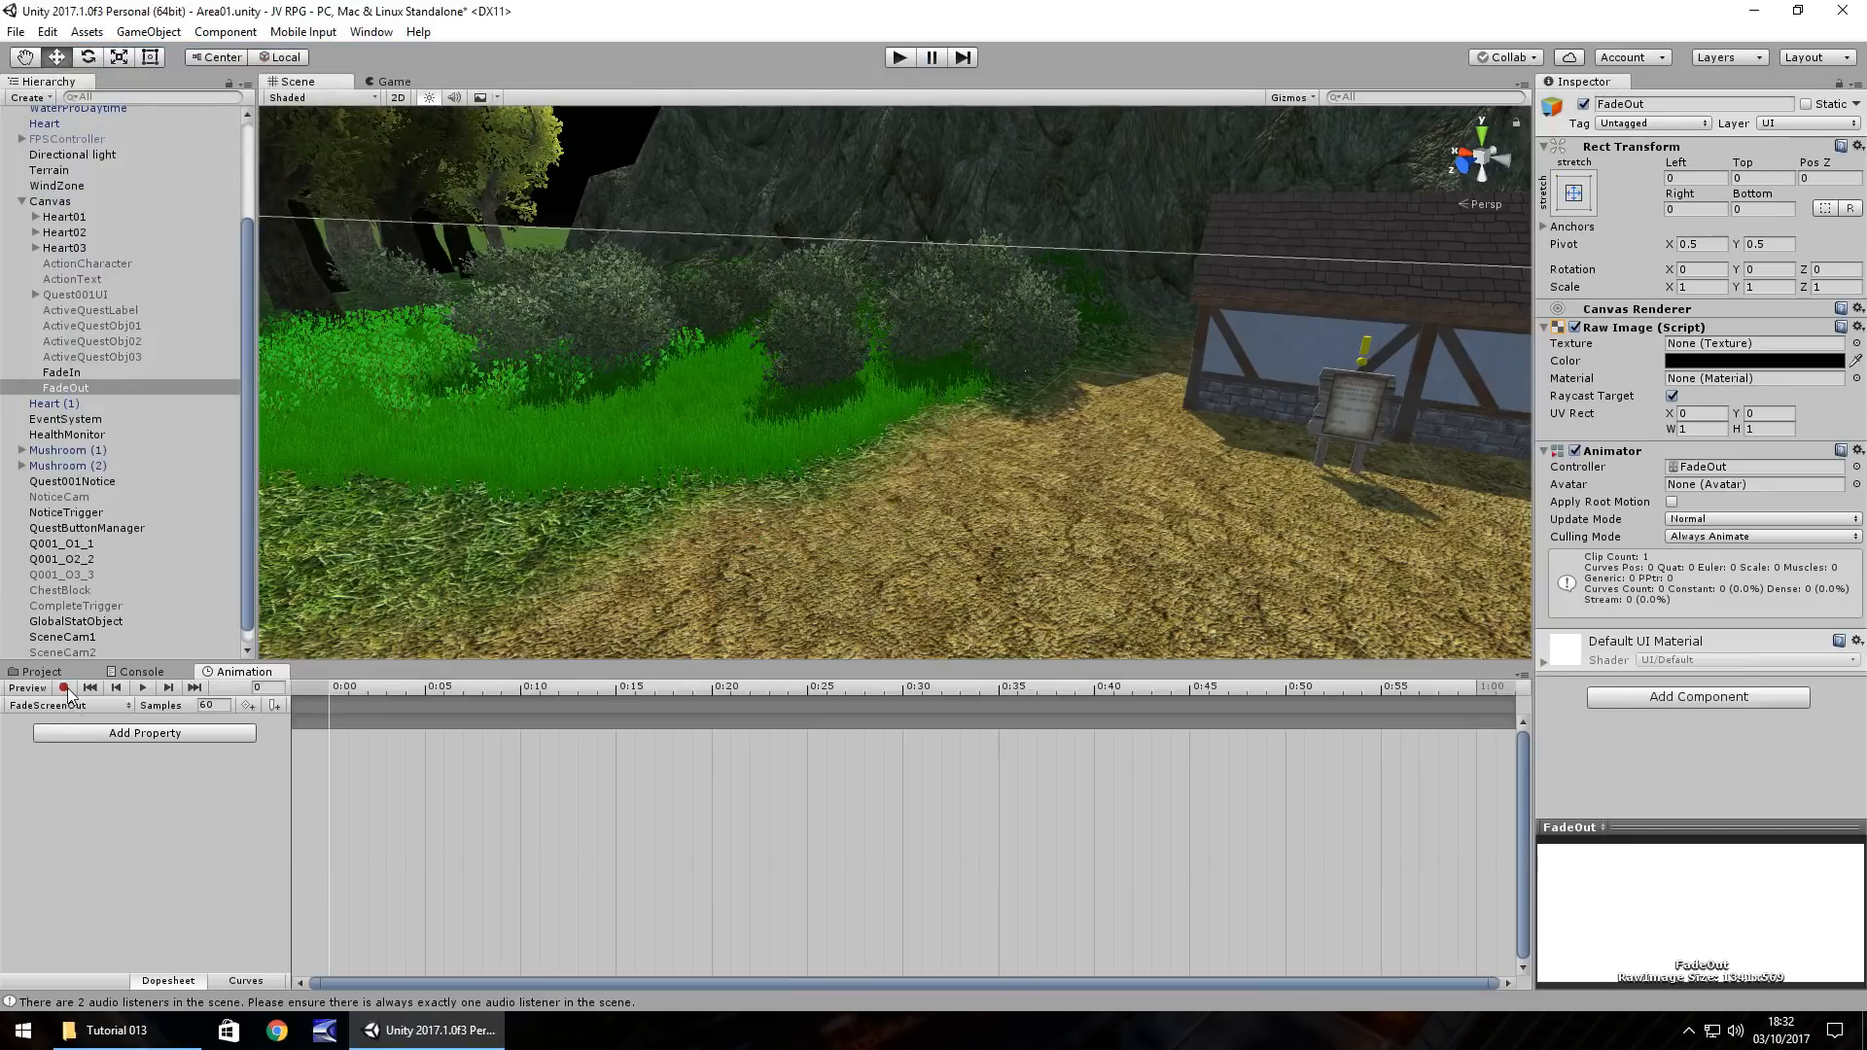
Step: Start recording FadeScreenOut and key the image's colour alpha at 0 on frame 0
left_click(64, 688)
left_click(261, 687)
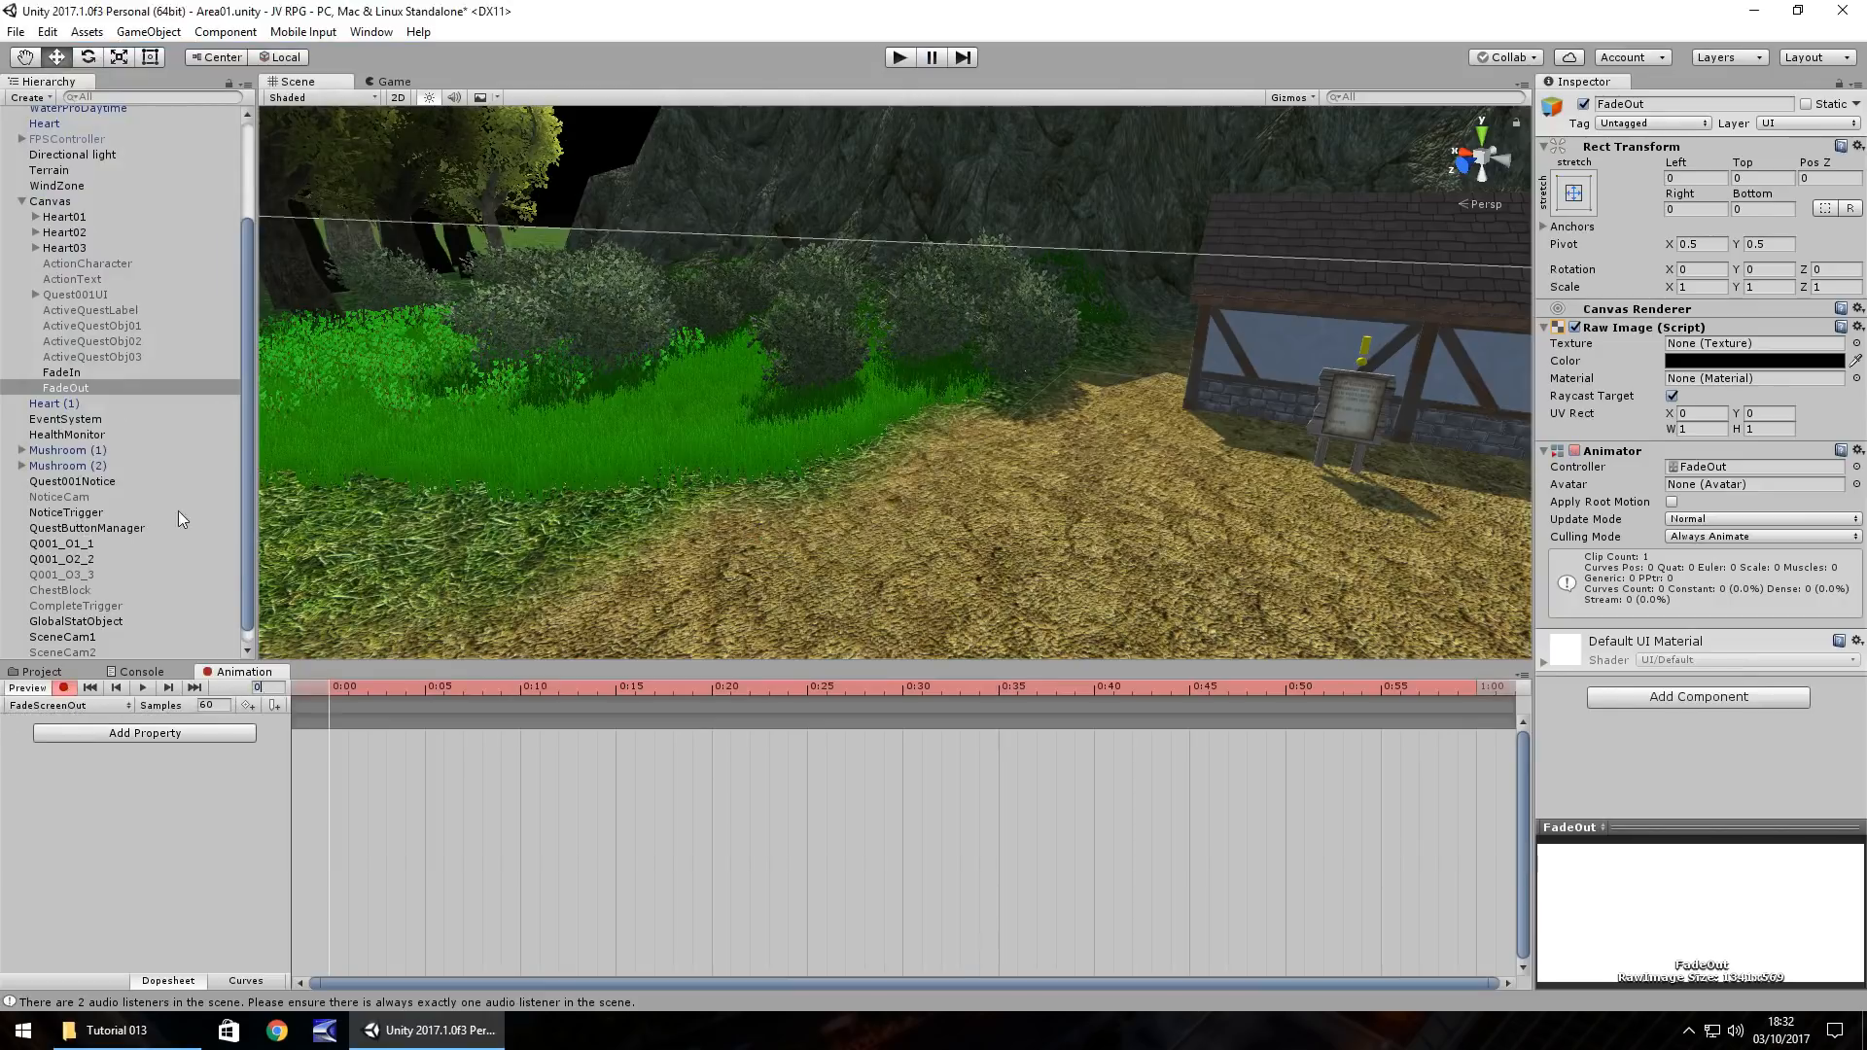
left_click(1801, 364)
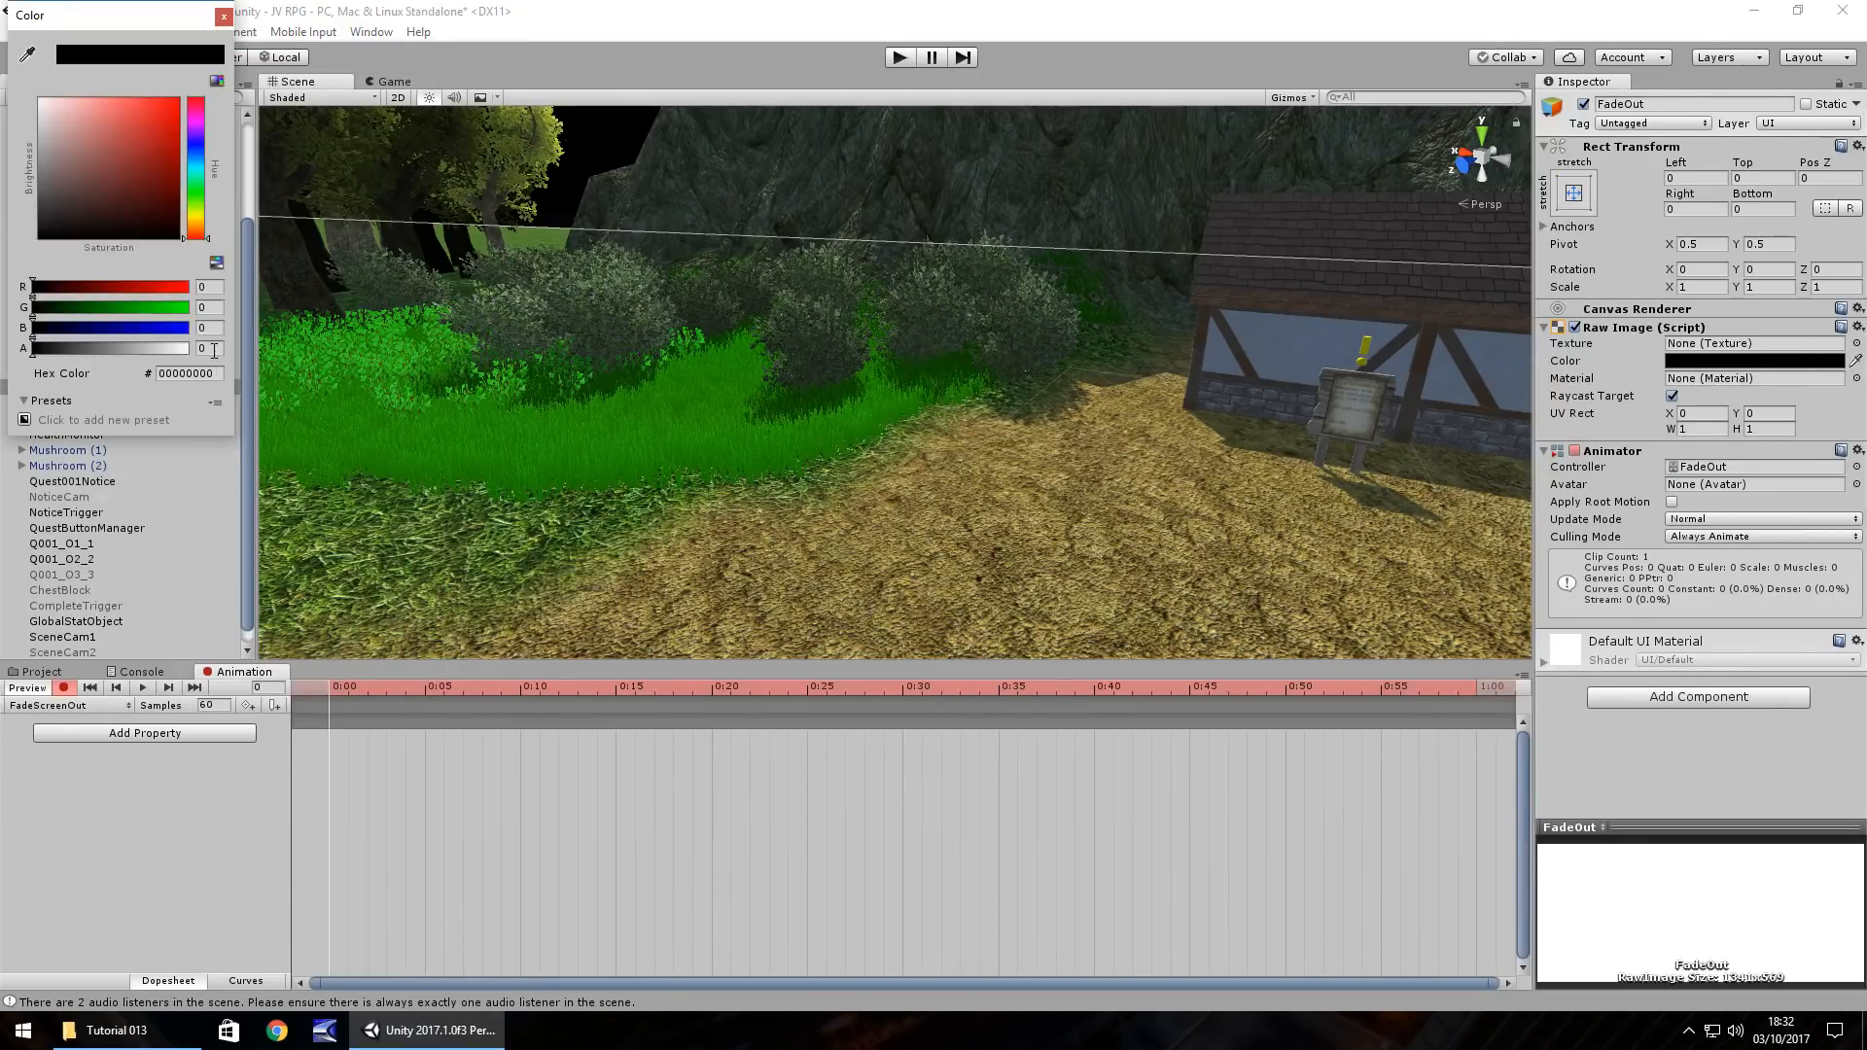
left_click(210, 349)
type("255")
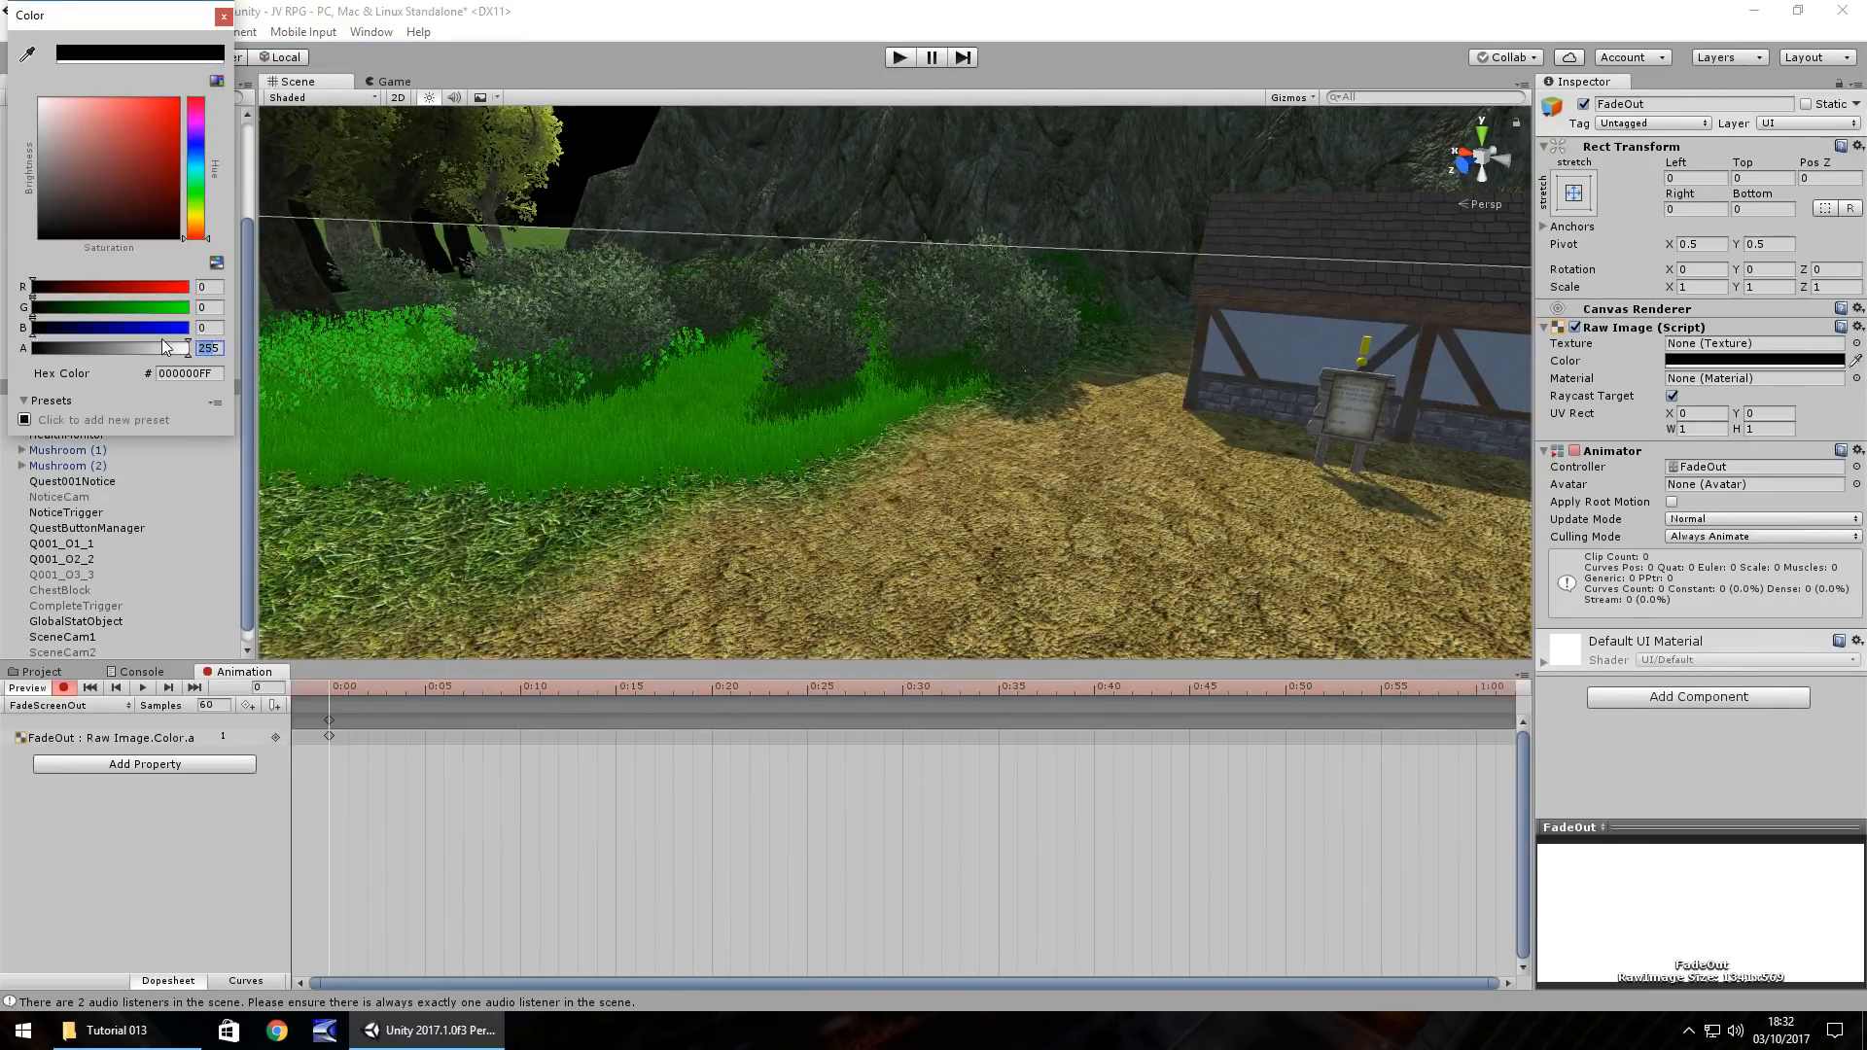
key("BackSpace")
key("BackSpace")
key("BackSpace")
type("0")
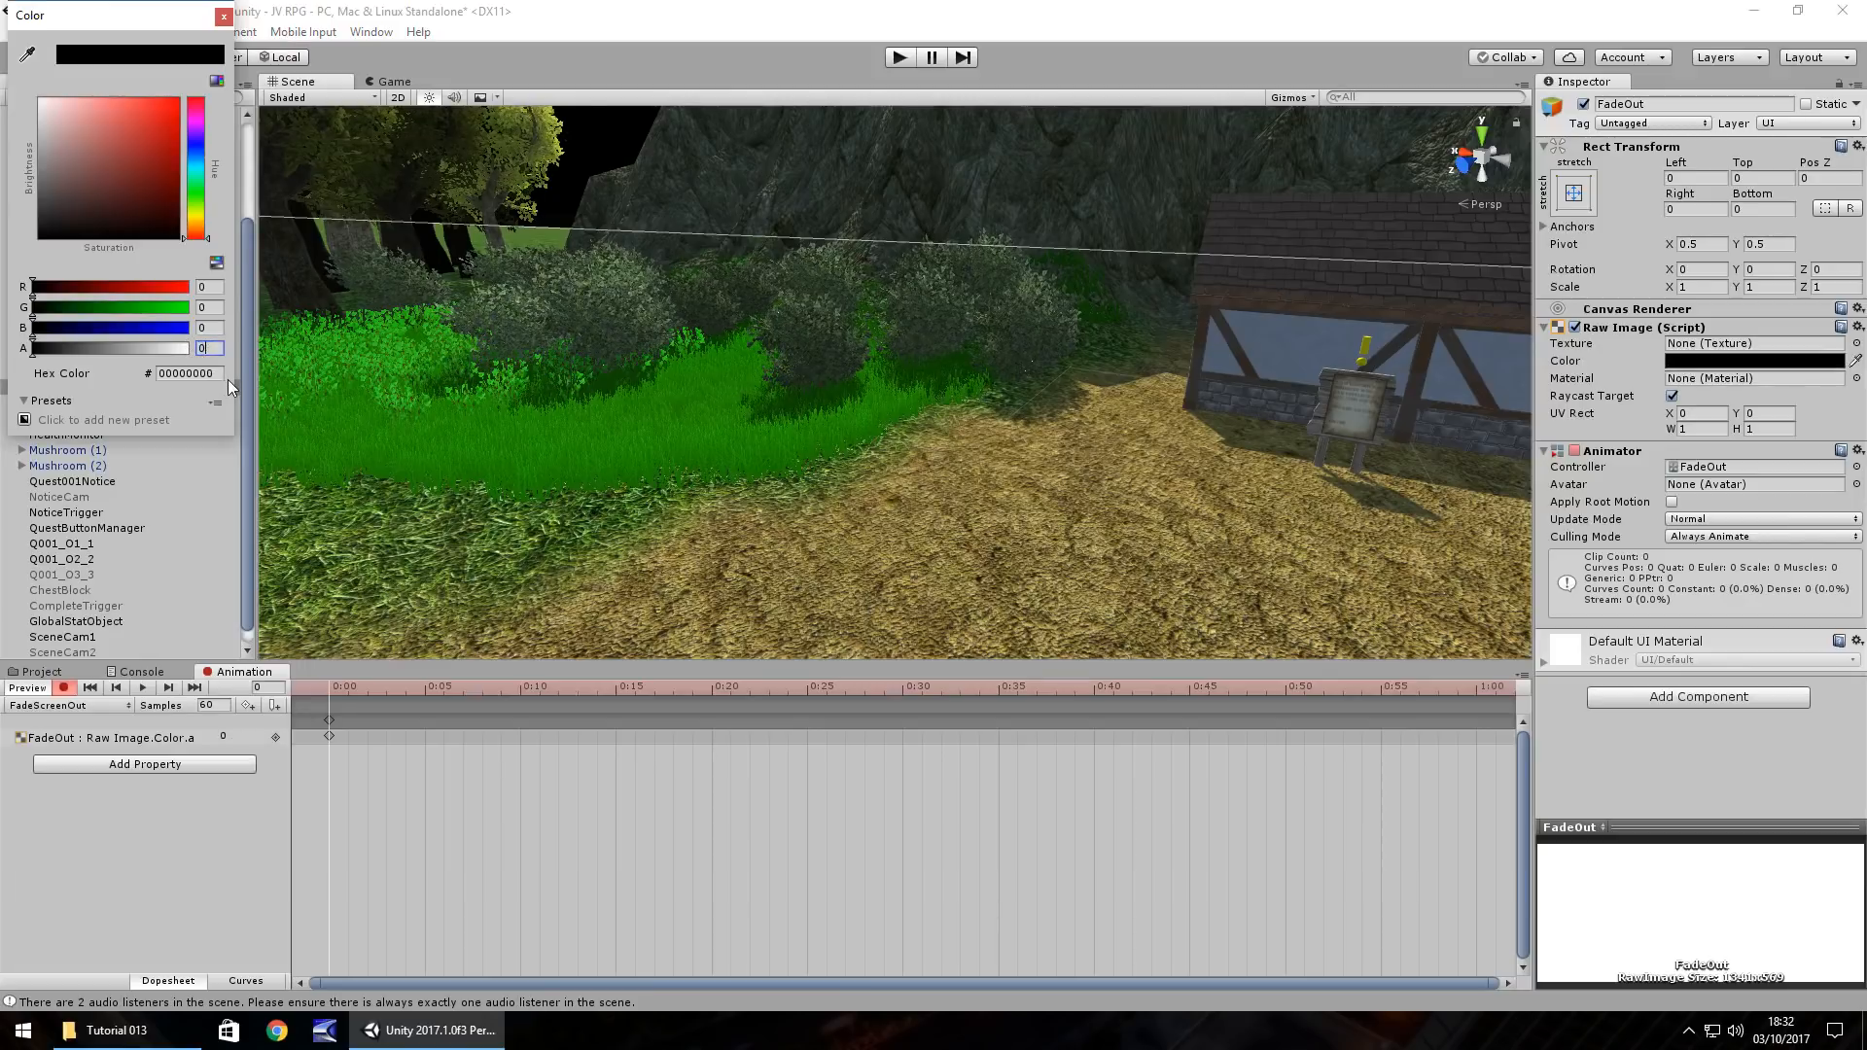
left_click(224, 17)
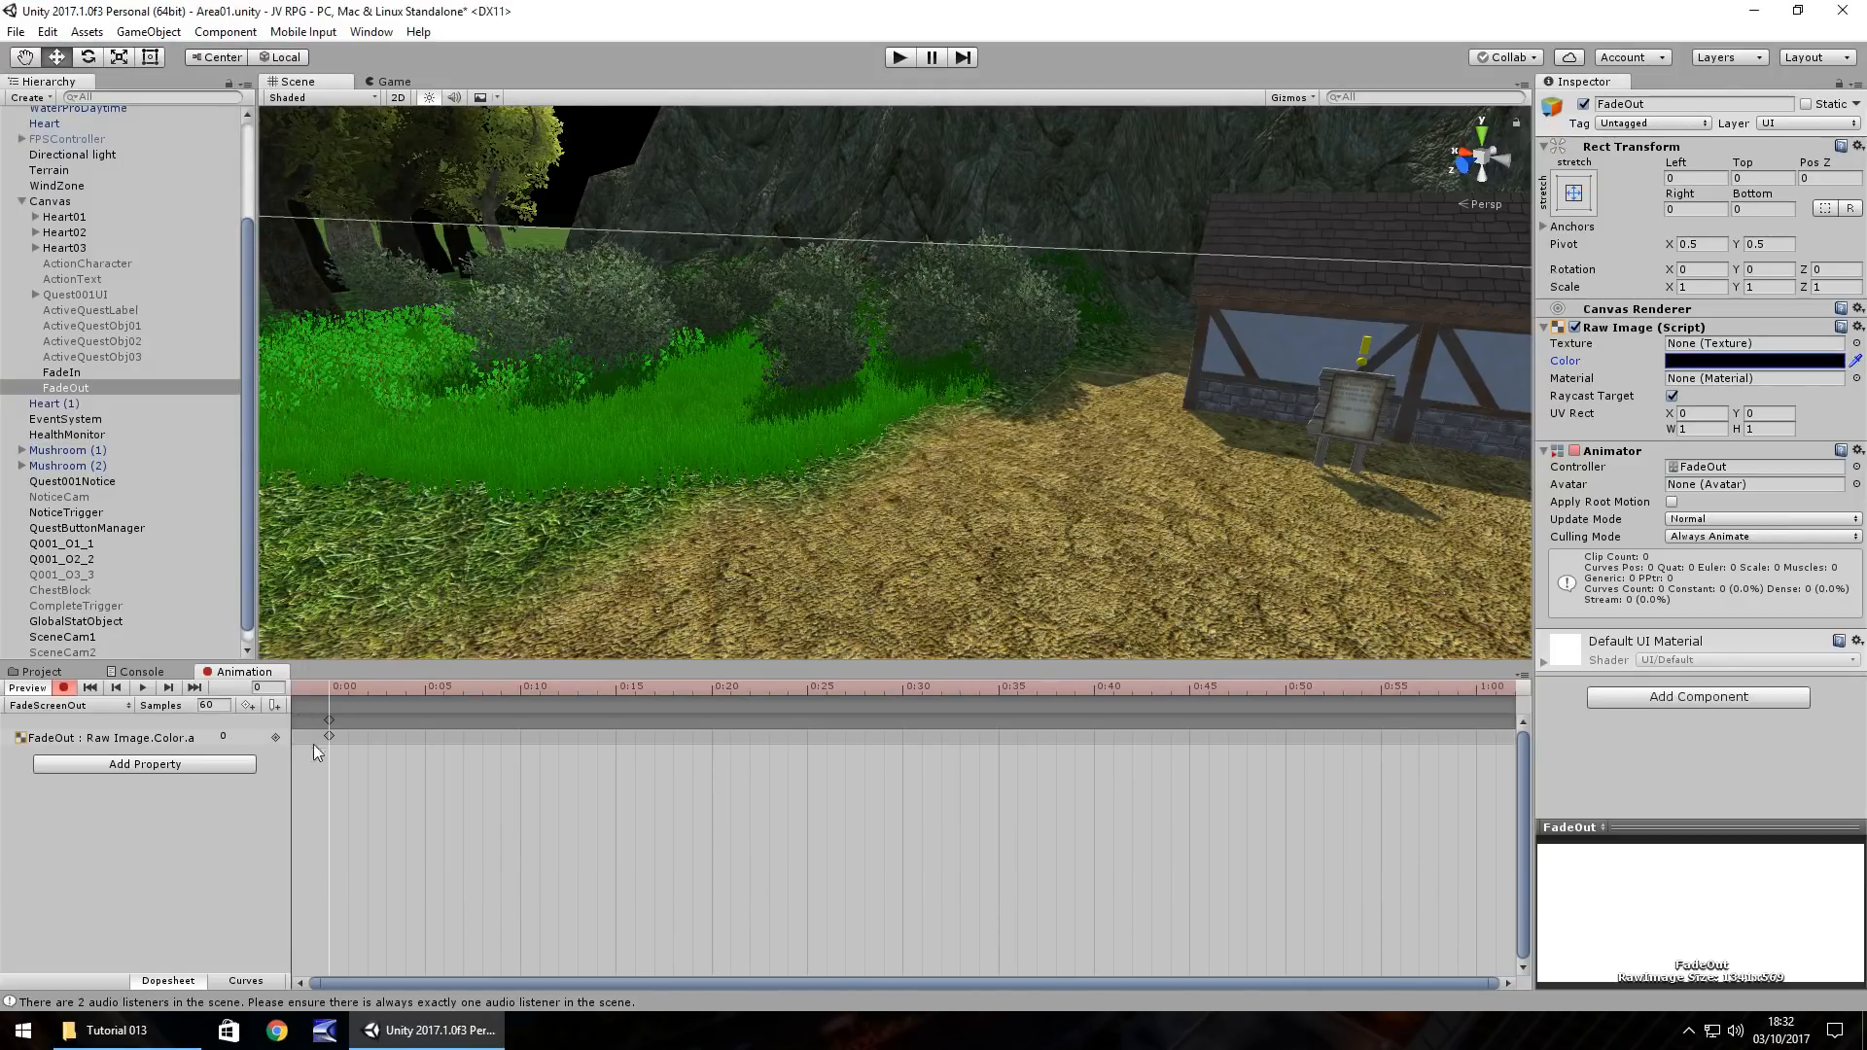
Step: Key the FadeOut image's colour alpha at 255 on frame 60 and stop recording
left_click(268, 686)
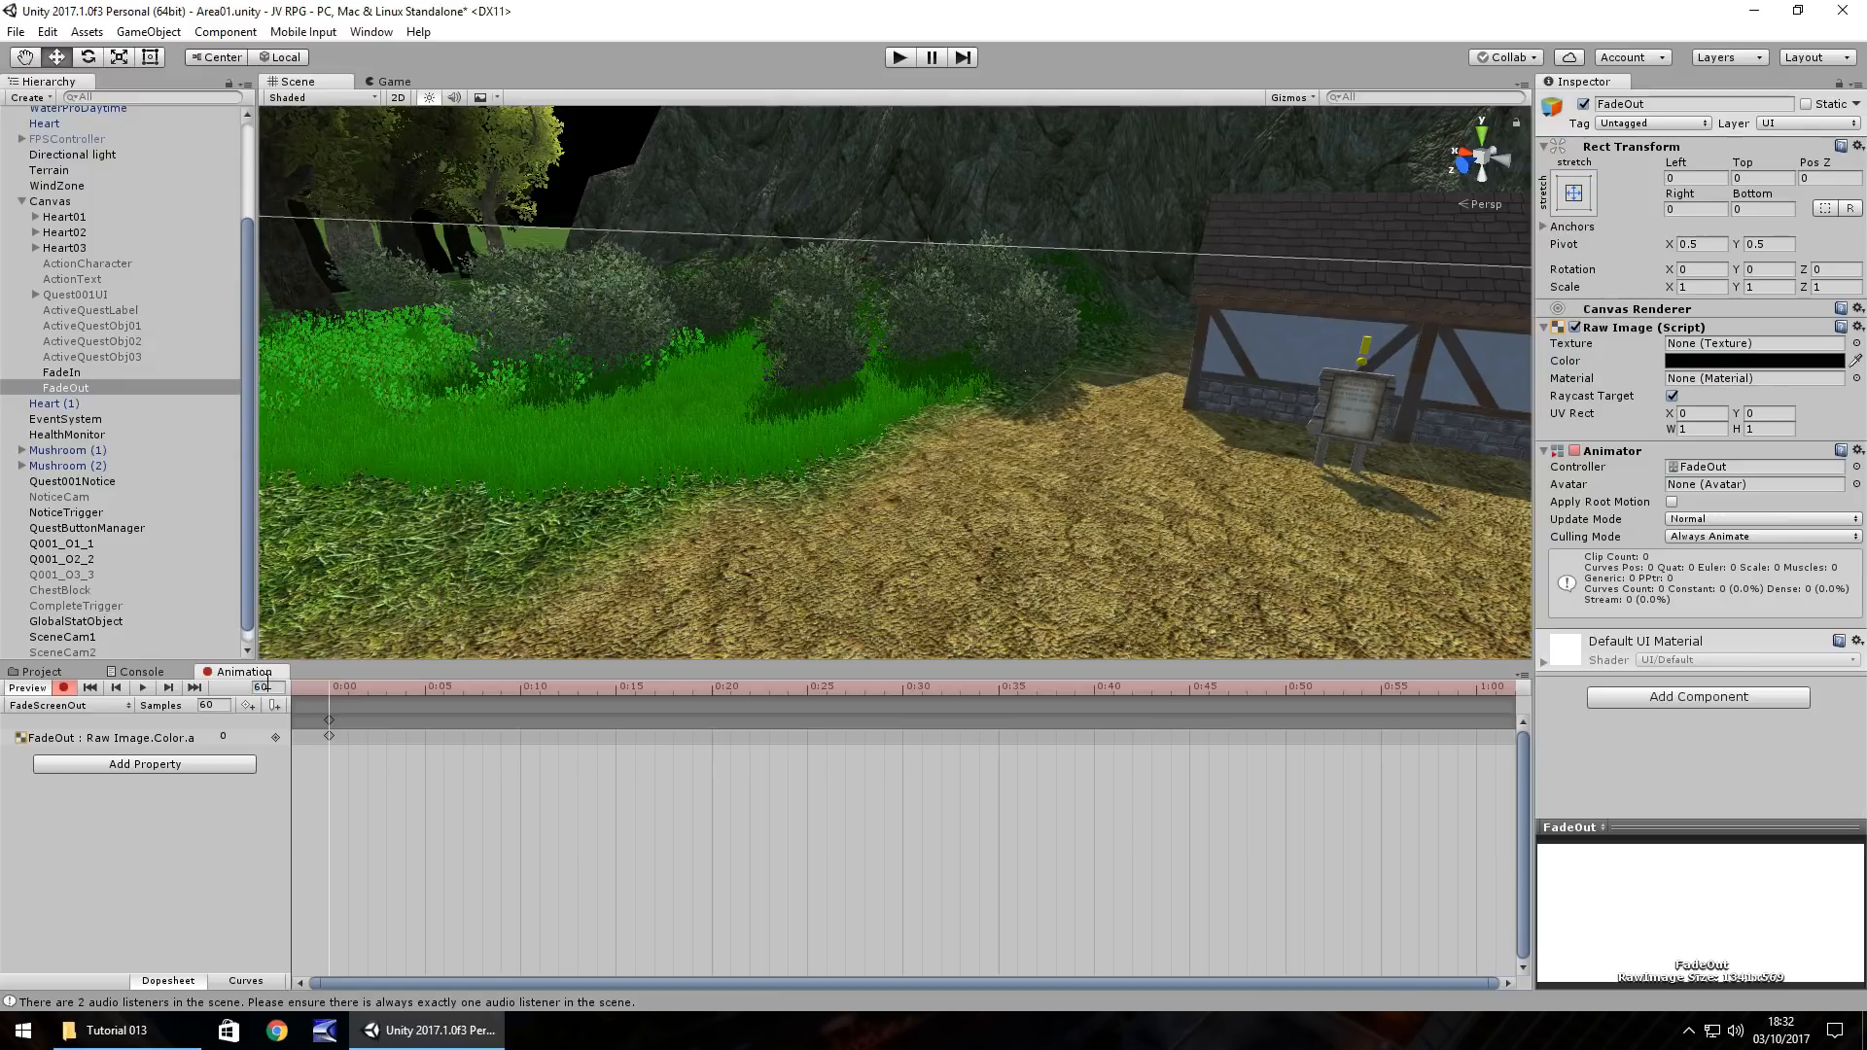
type("60")
left_click(1820, 362)
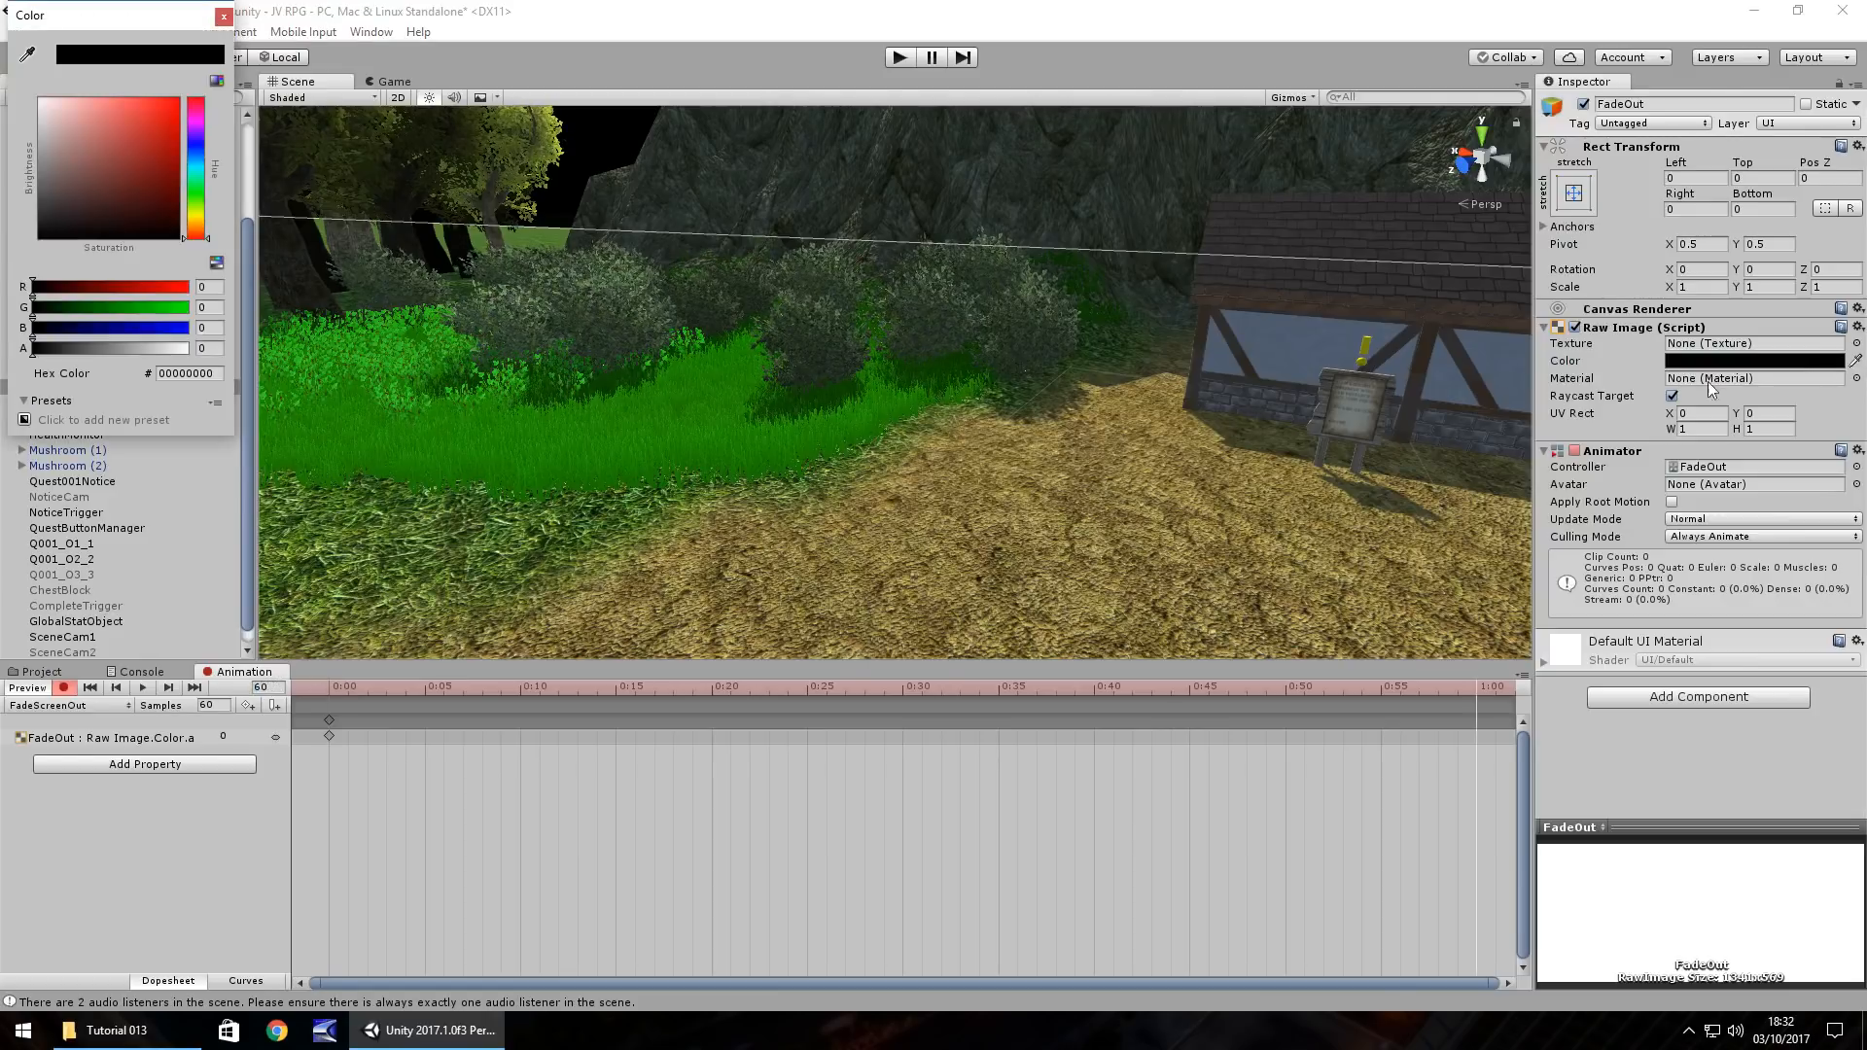
left_click(218, 347)
type("255")
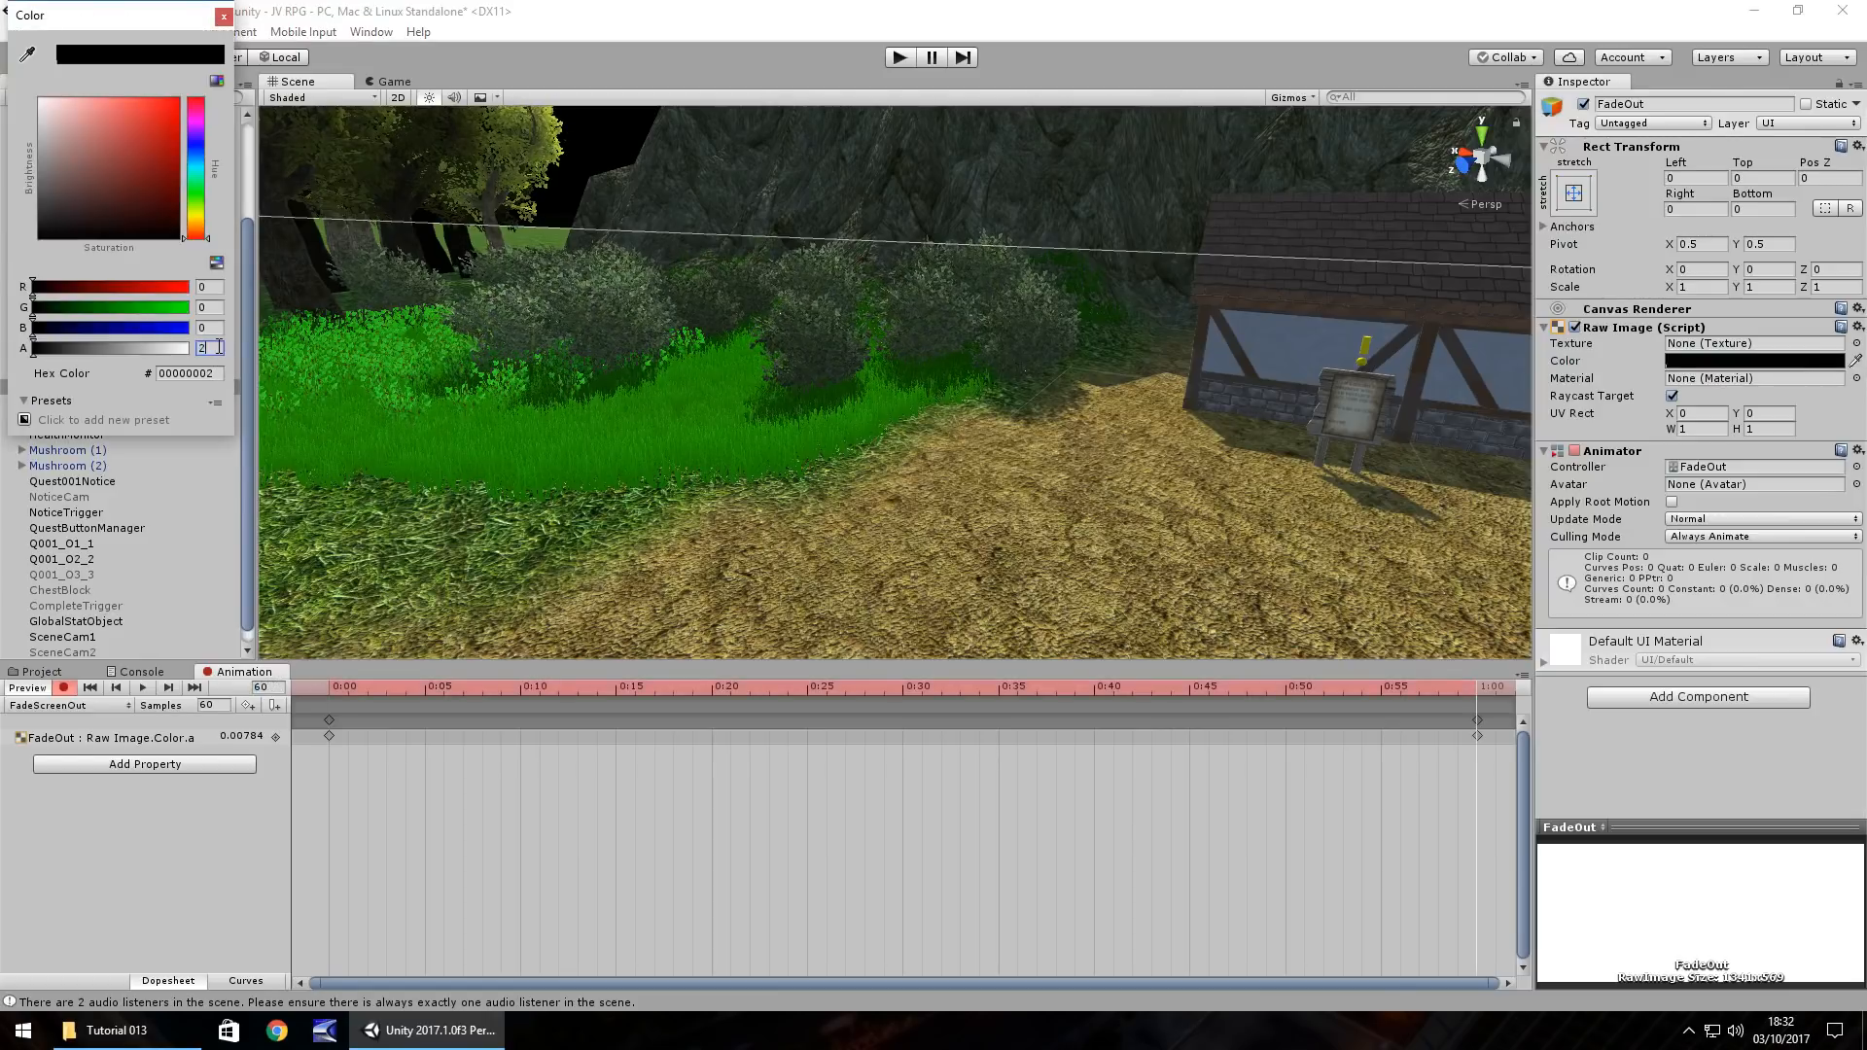
left_click(223, 16)
left_click(64, 687)
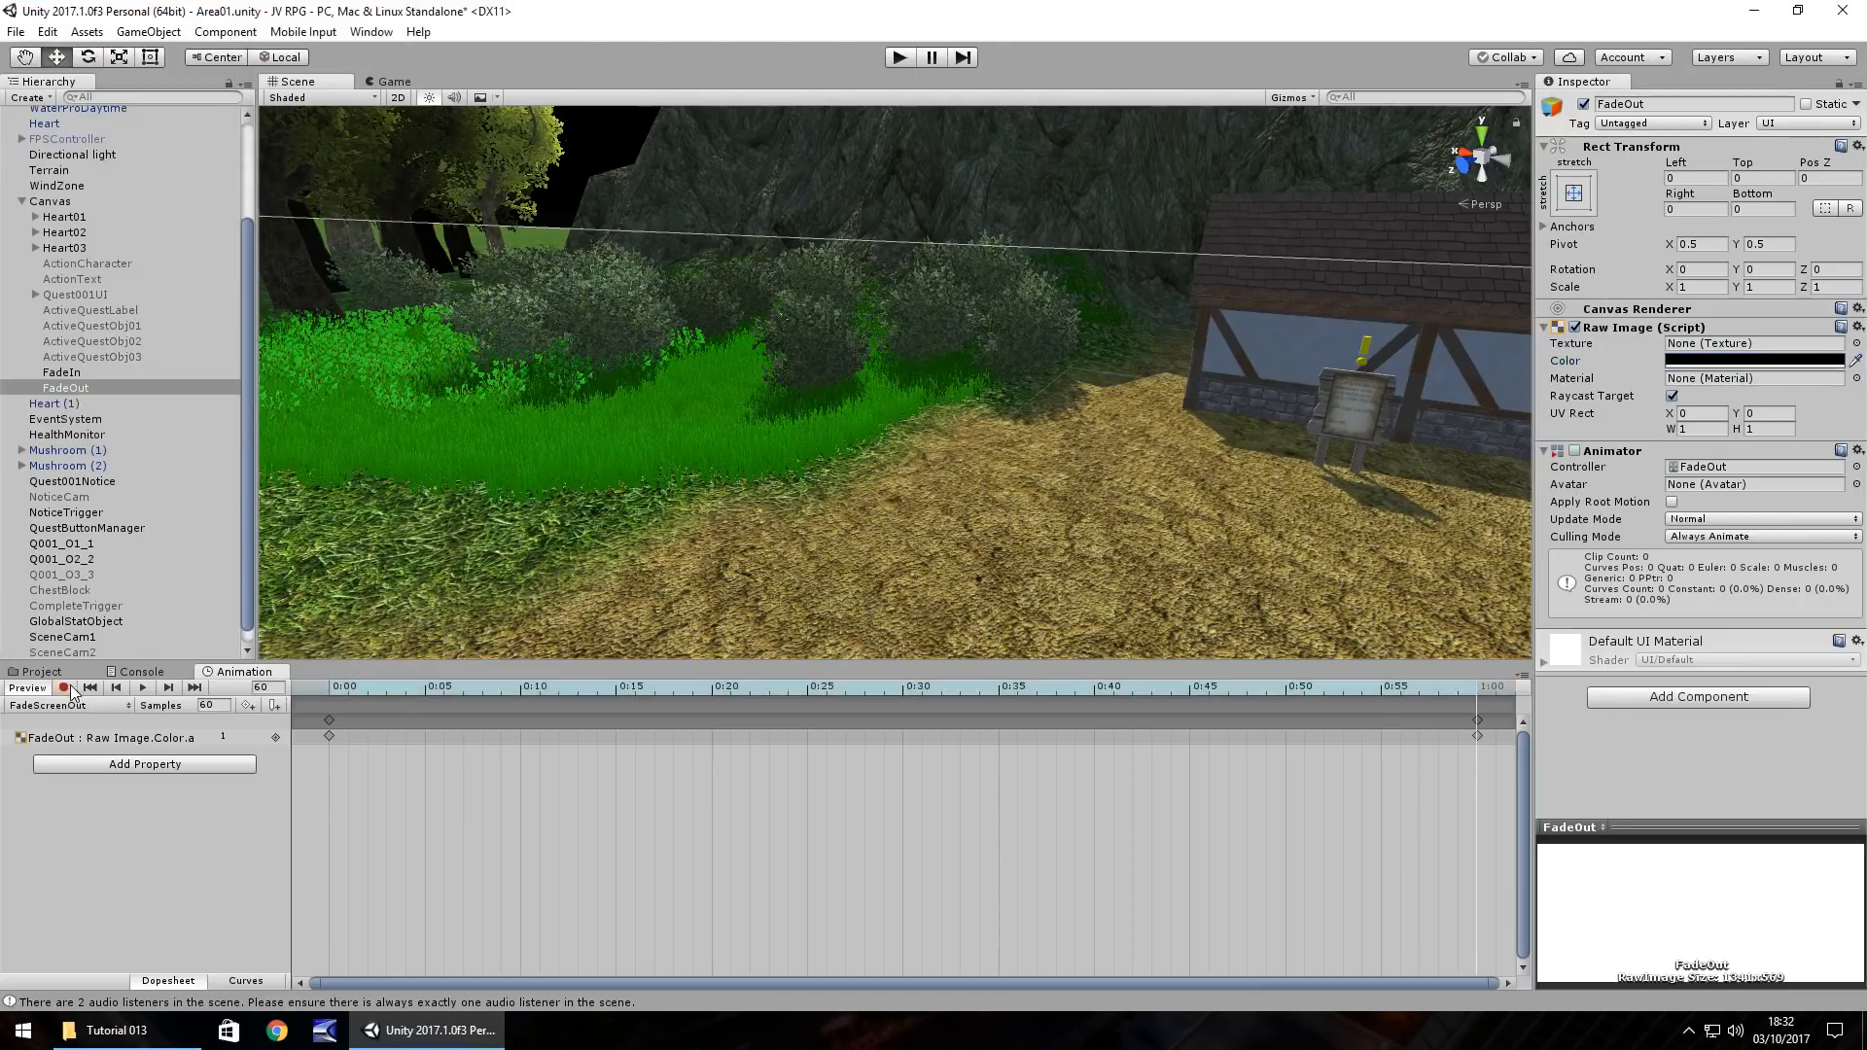
Step: Replace the Animator component on FadeOut with an Animation component
left_click(41, 671)
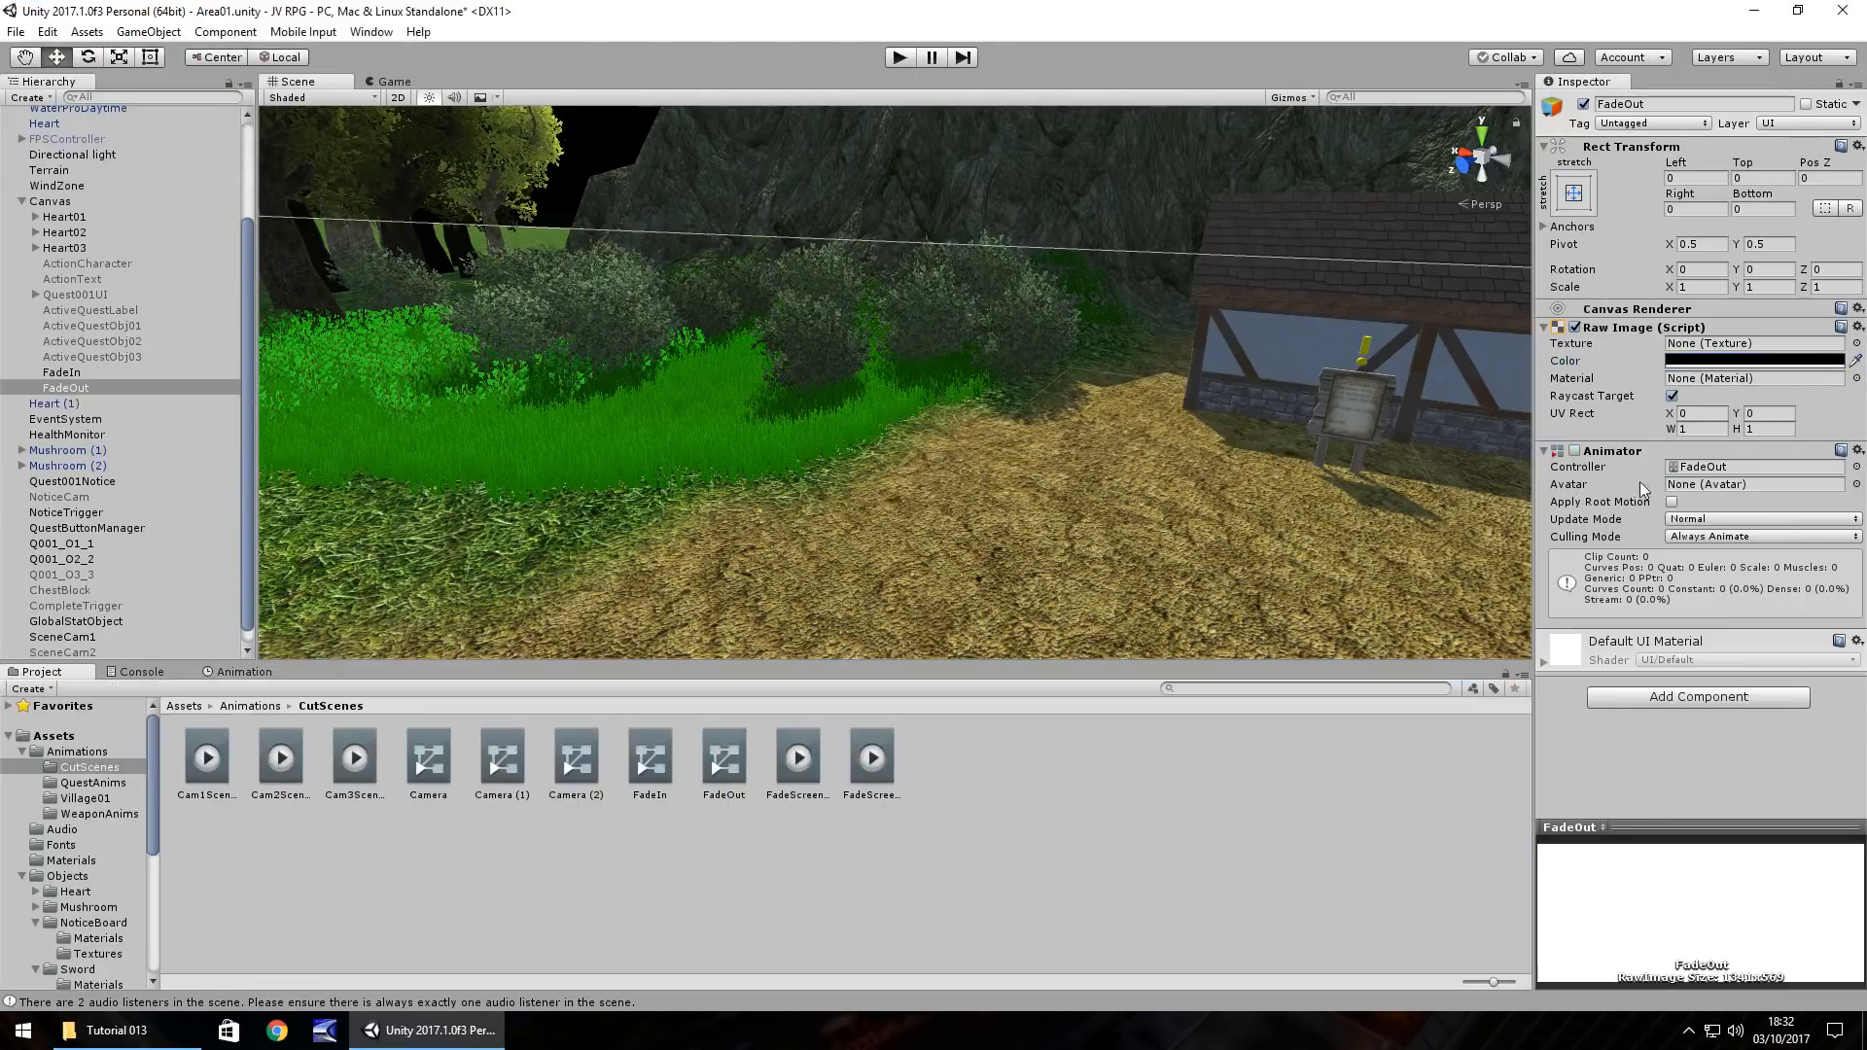
right_click(1624, 448)
left_click(1668, 488)
left_click(1665, 515)
type("anim")
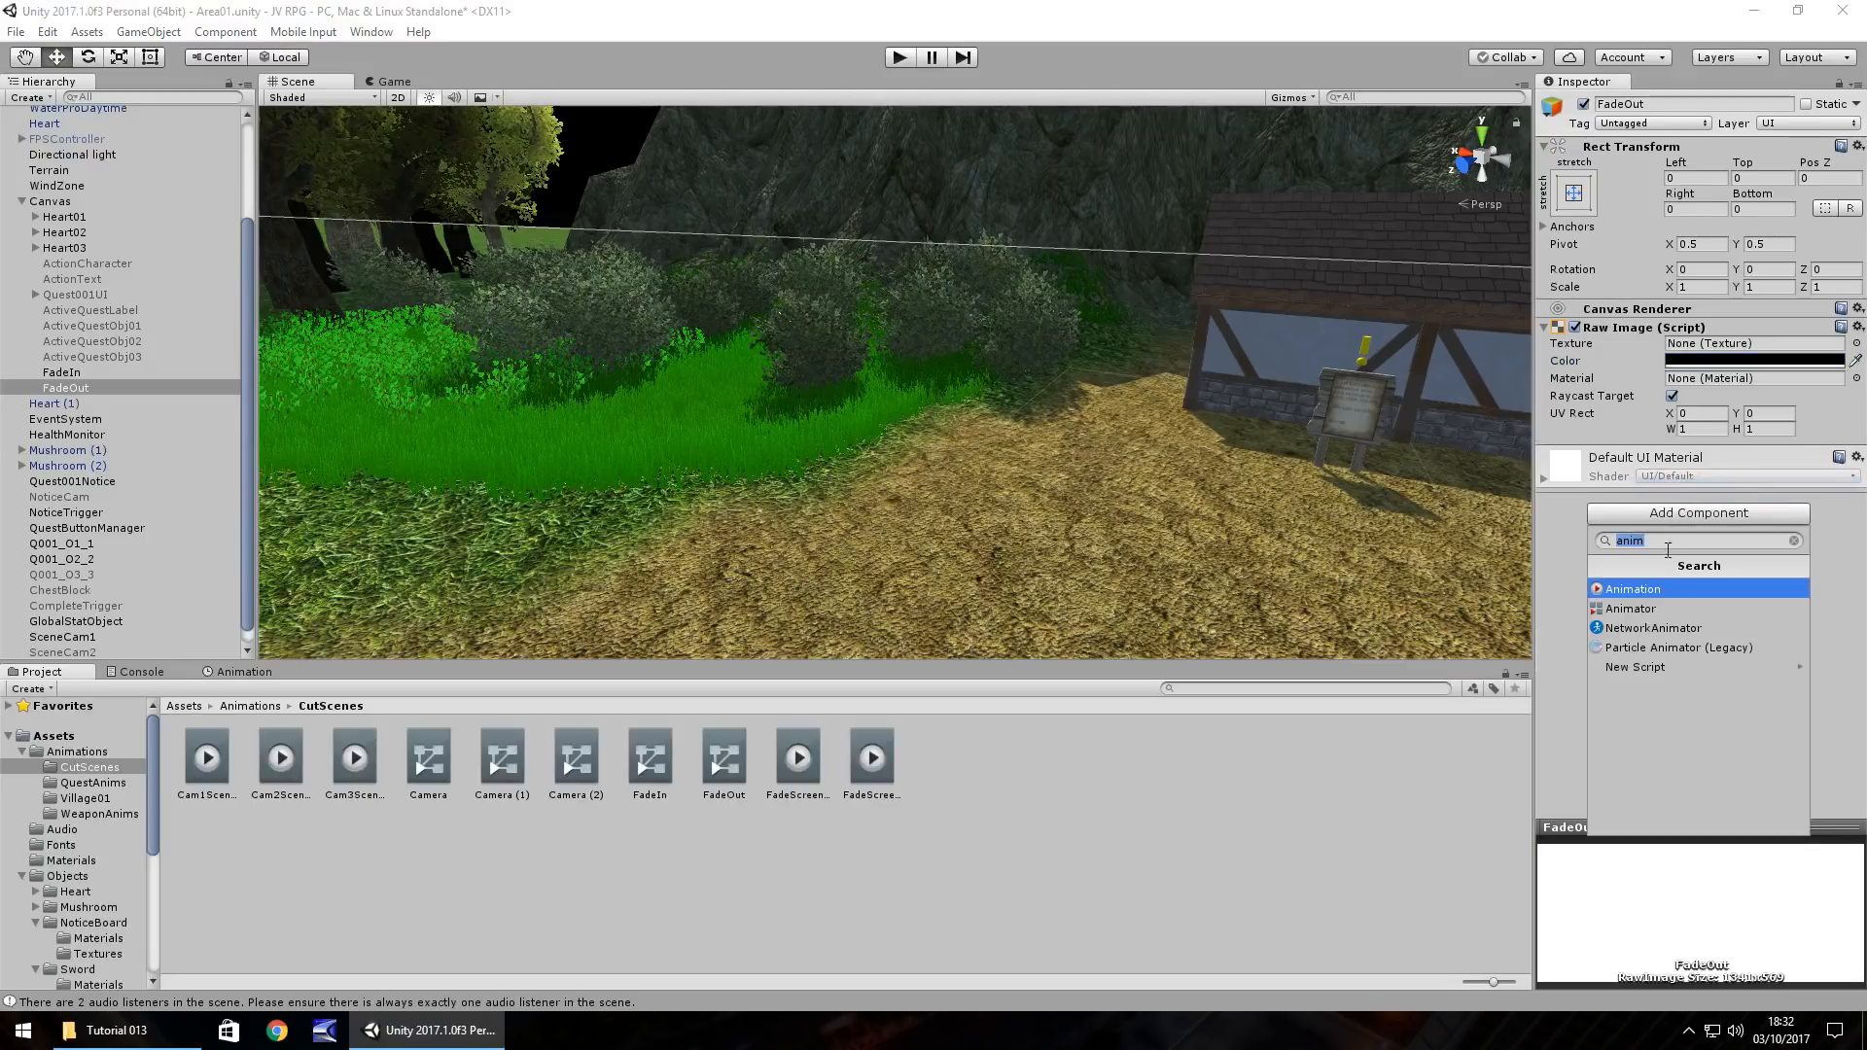
left_click(1653, 586)
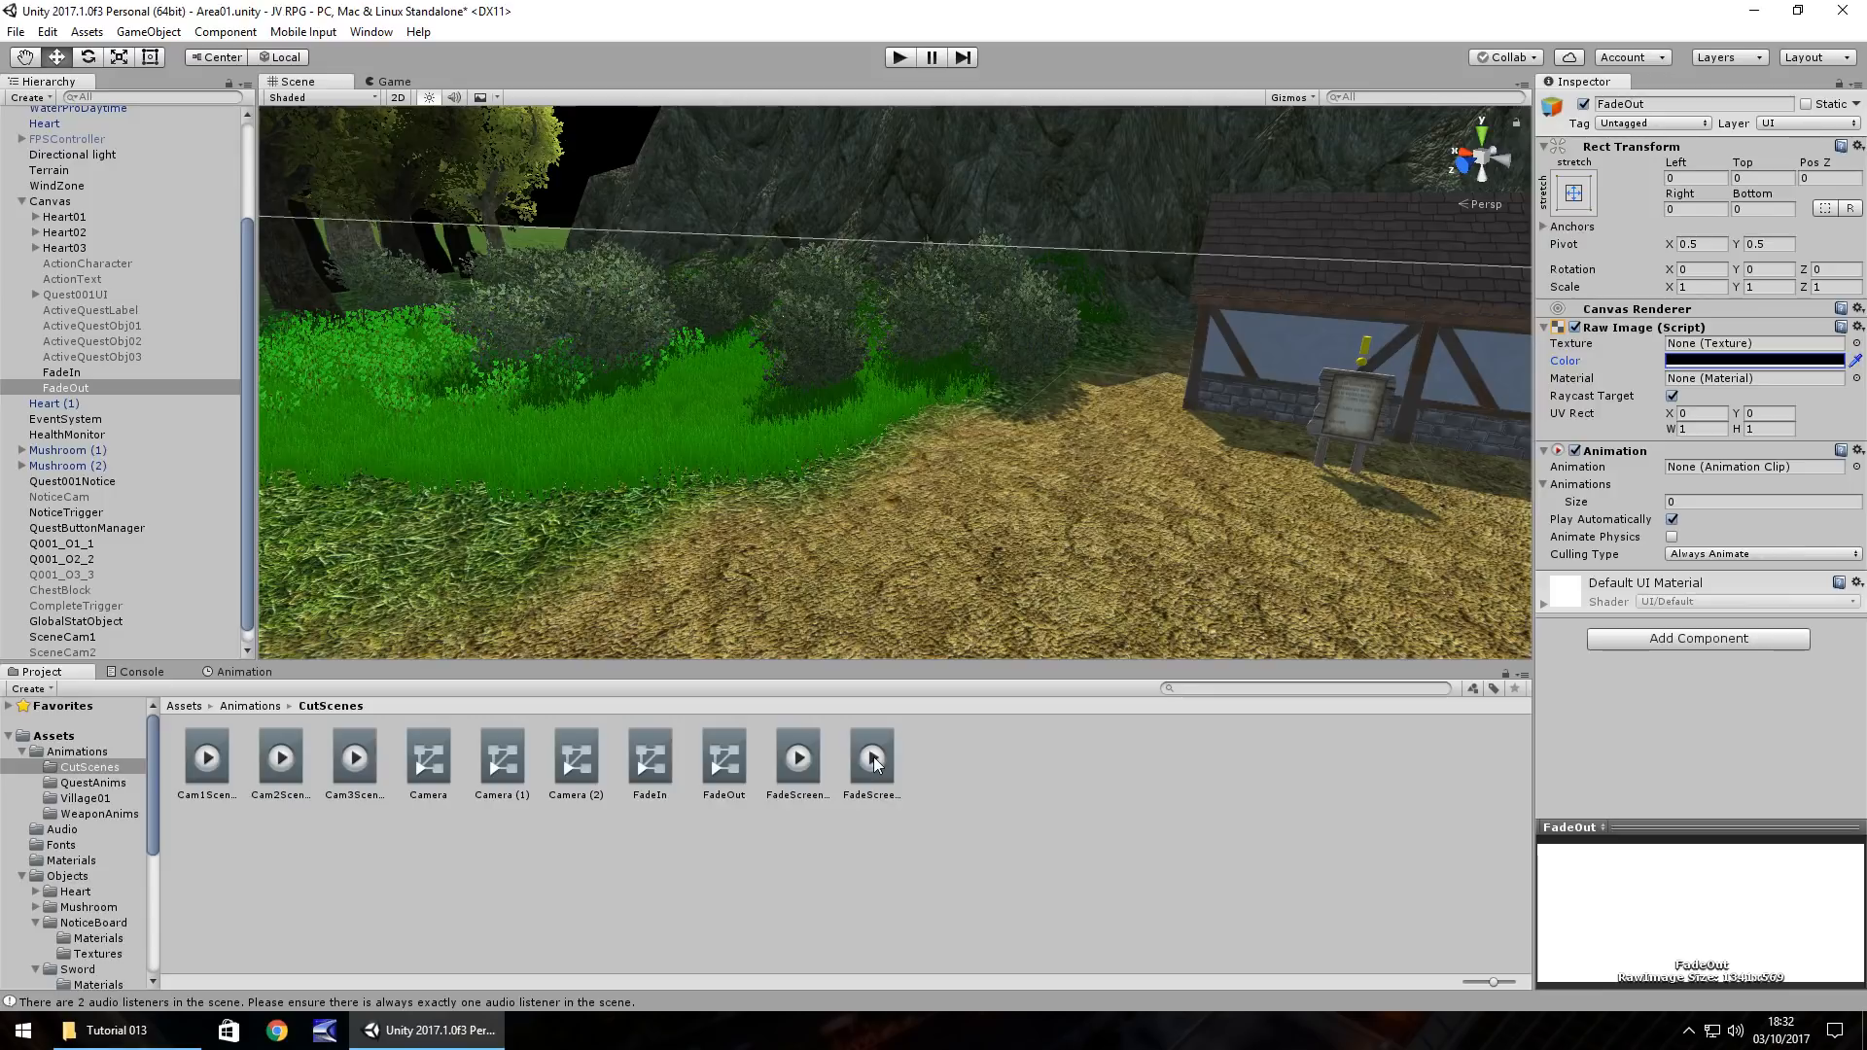
Step: Assign the FadeScreenOut clip to FadeOut's Animation component, set the Animations size to 1 and fill Element 0 with the same clip
left_click_drag(874, 757, 1735, 465)
left_click(1712, 502)
type("1")
key("Return")
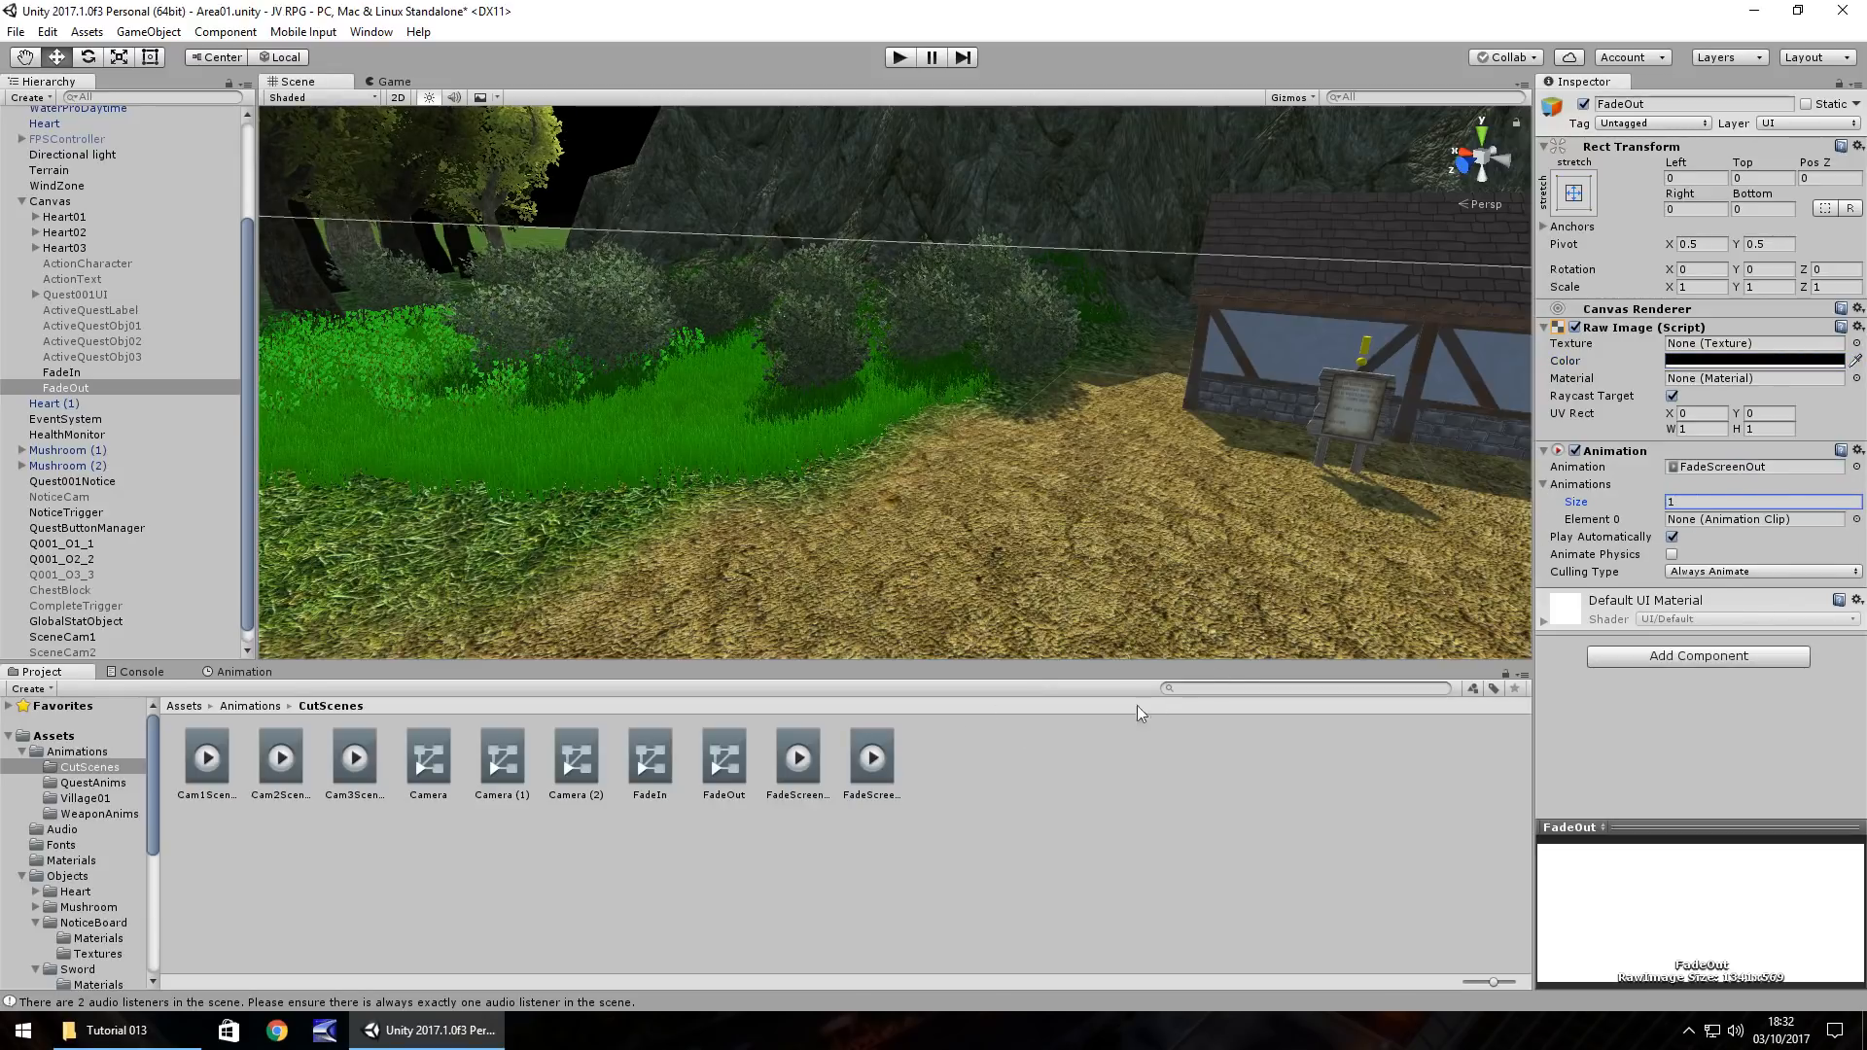
left_click_drag(875, 758, 1741, 519)
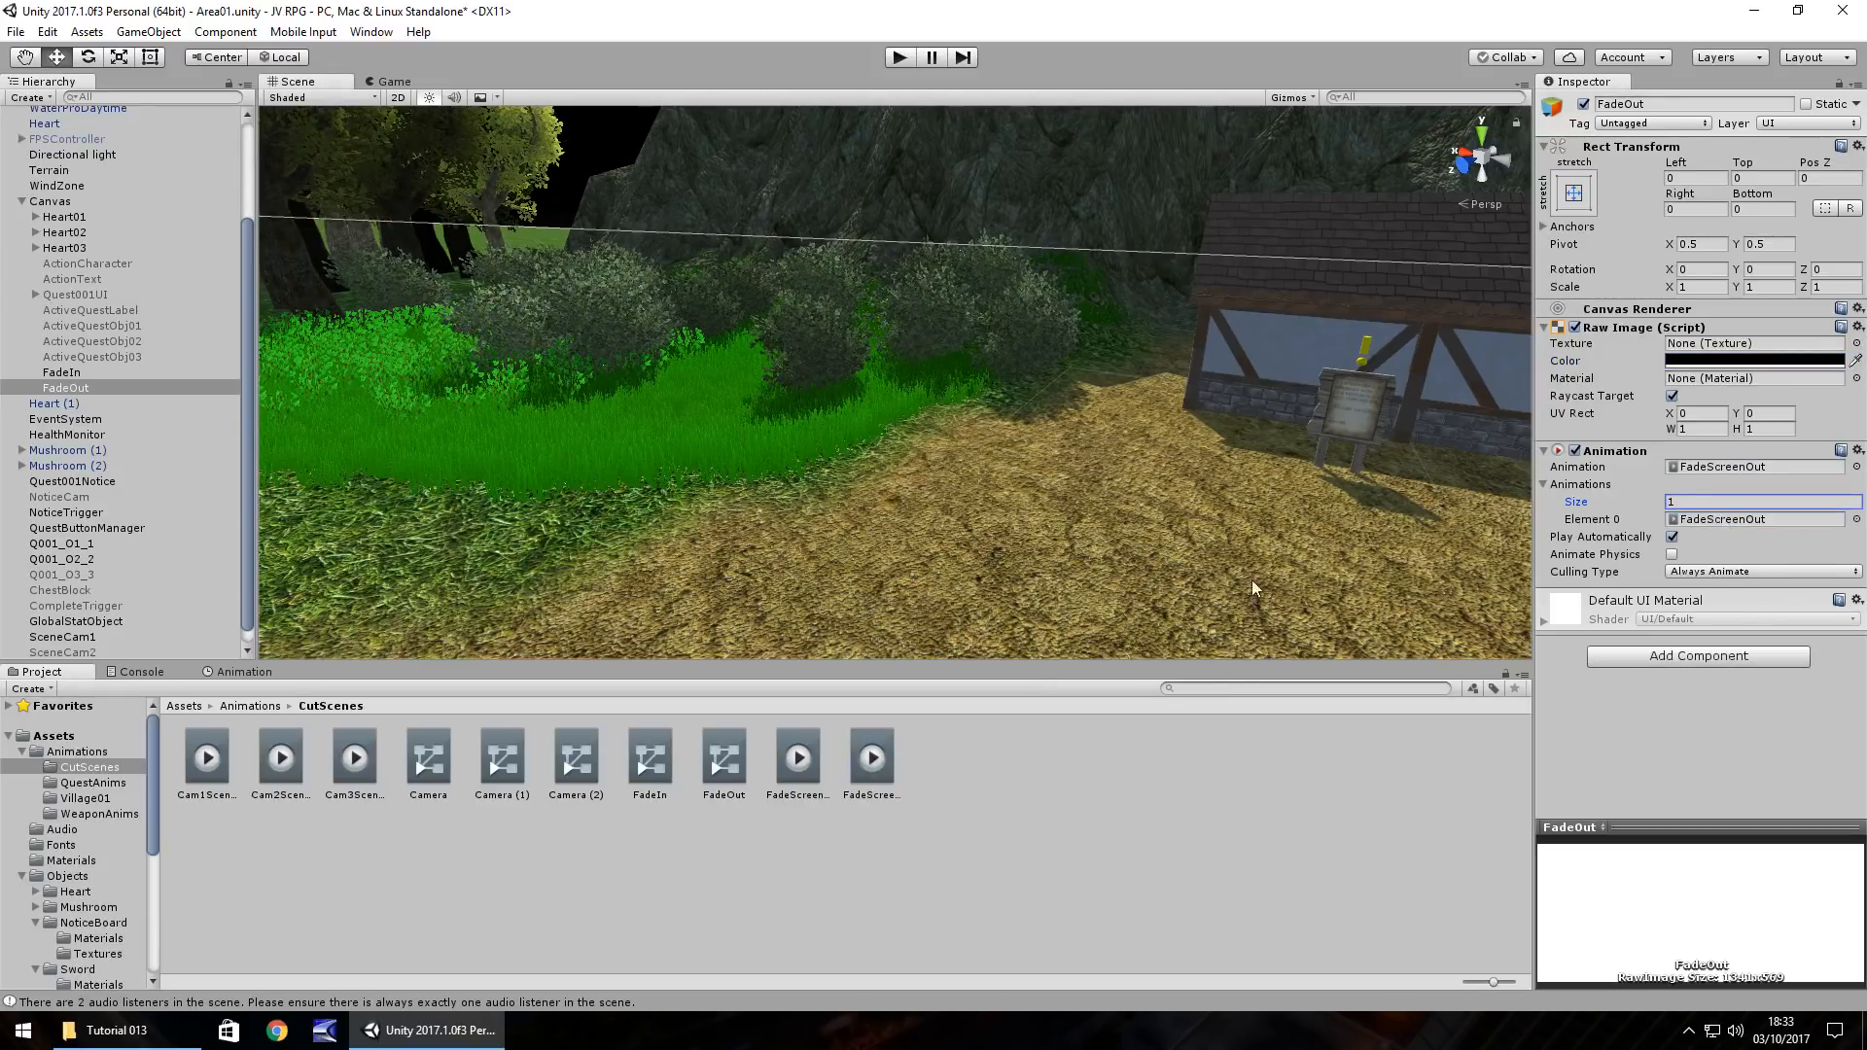
Step: Mark the FadeScreenOut clip as Legacy in the debug view and set its Wrap Mode to Once in the normal view
left_click(875, 763)
left_click(1856, 83)
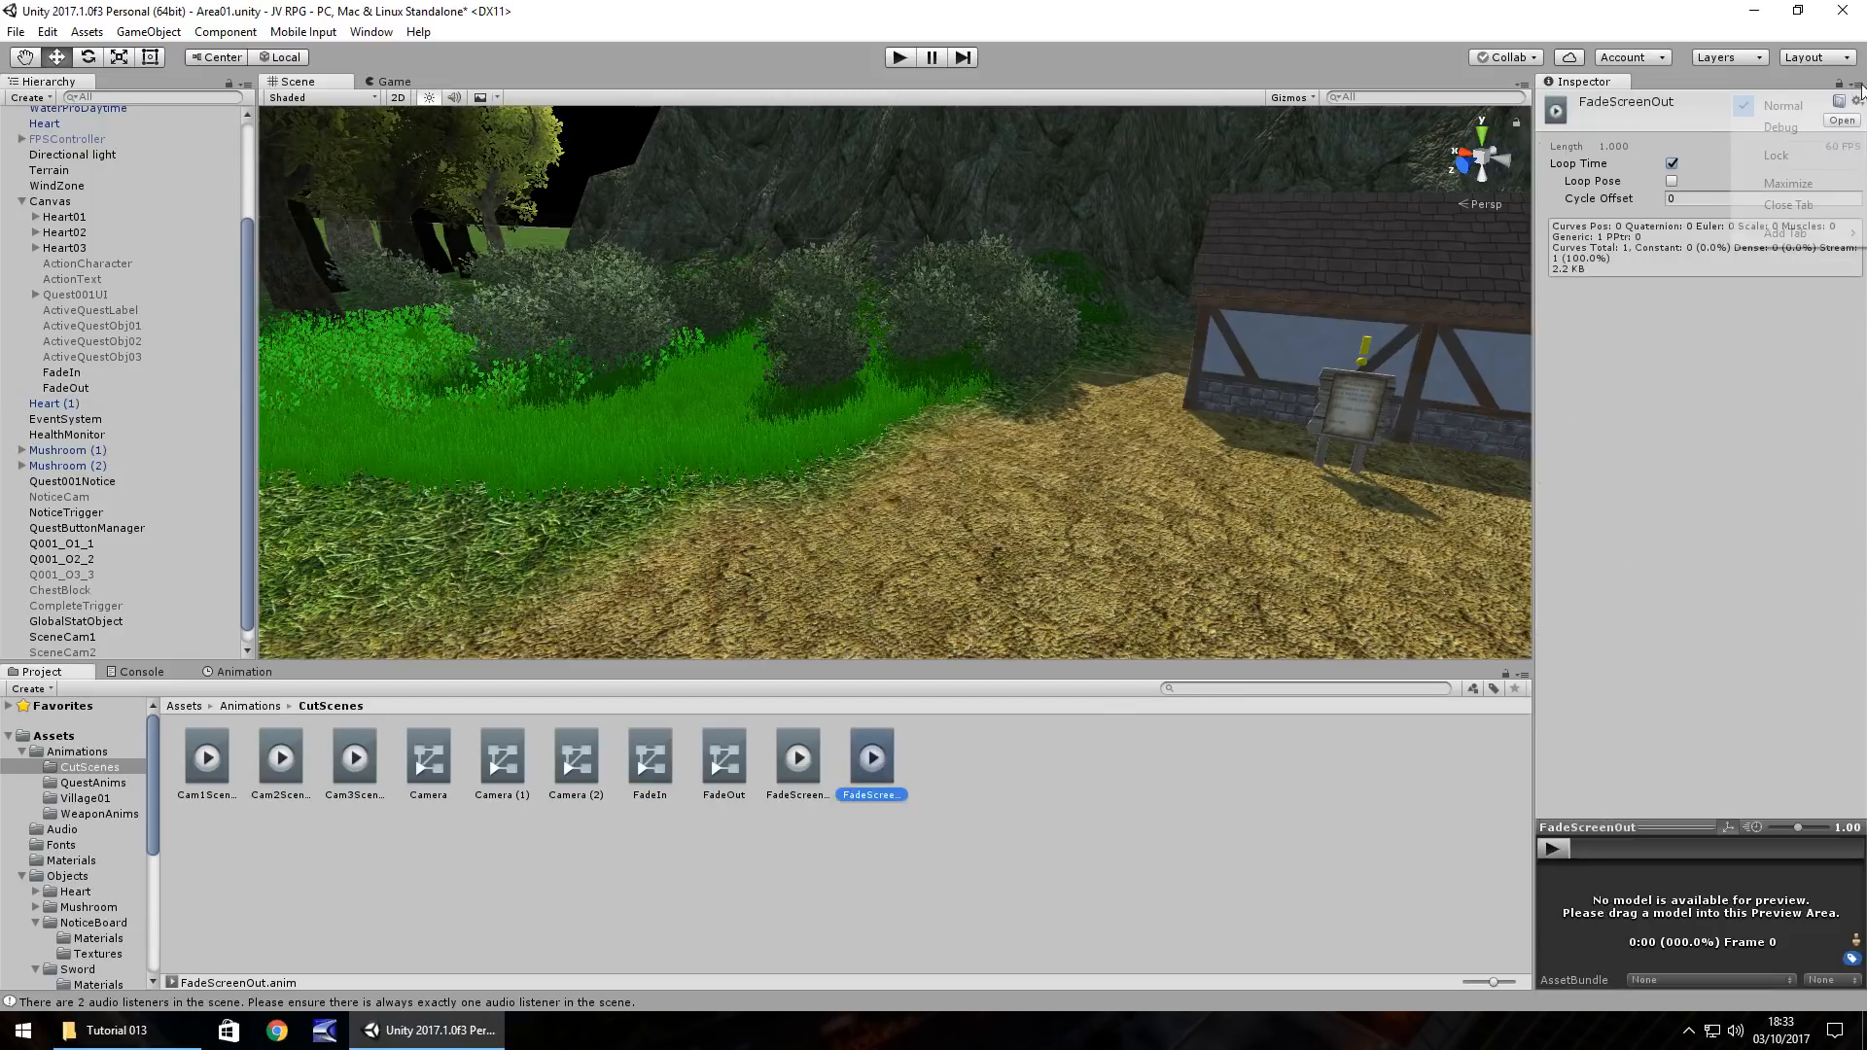
left_click(1783, 127)
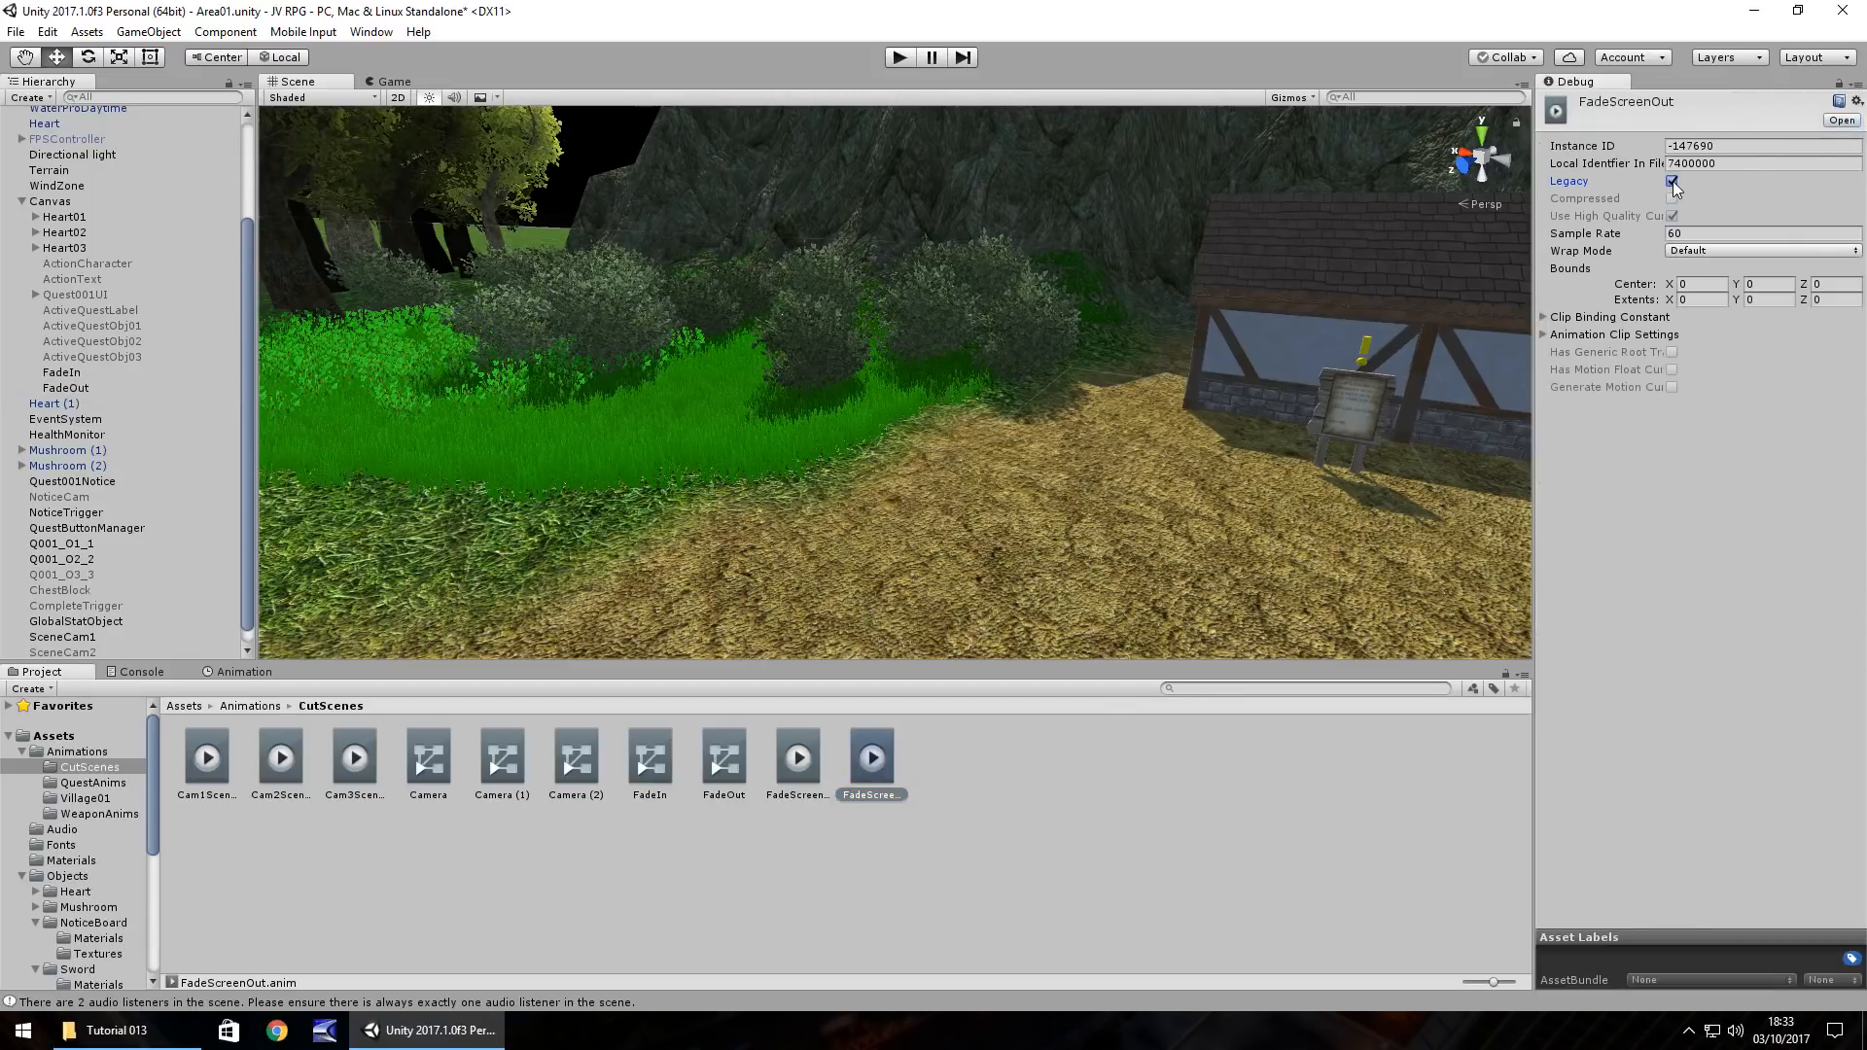
left_click(1857, 84)
left_click(1785, 111)
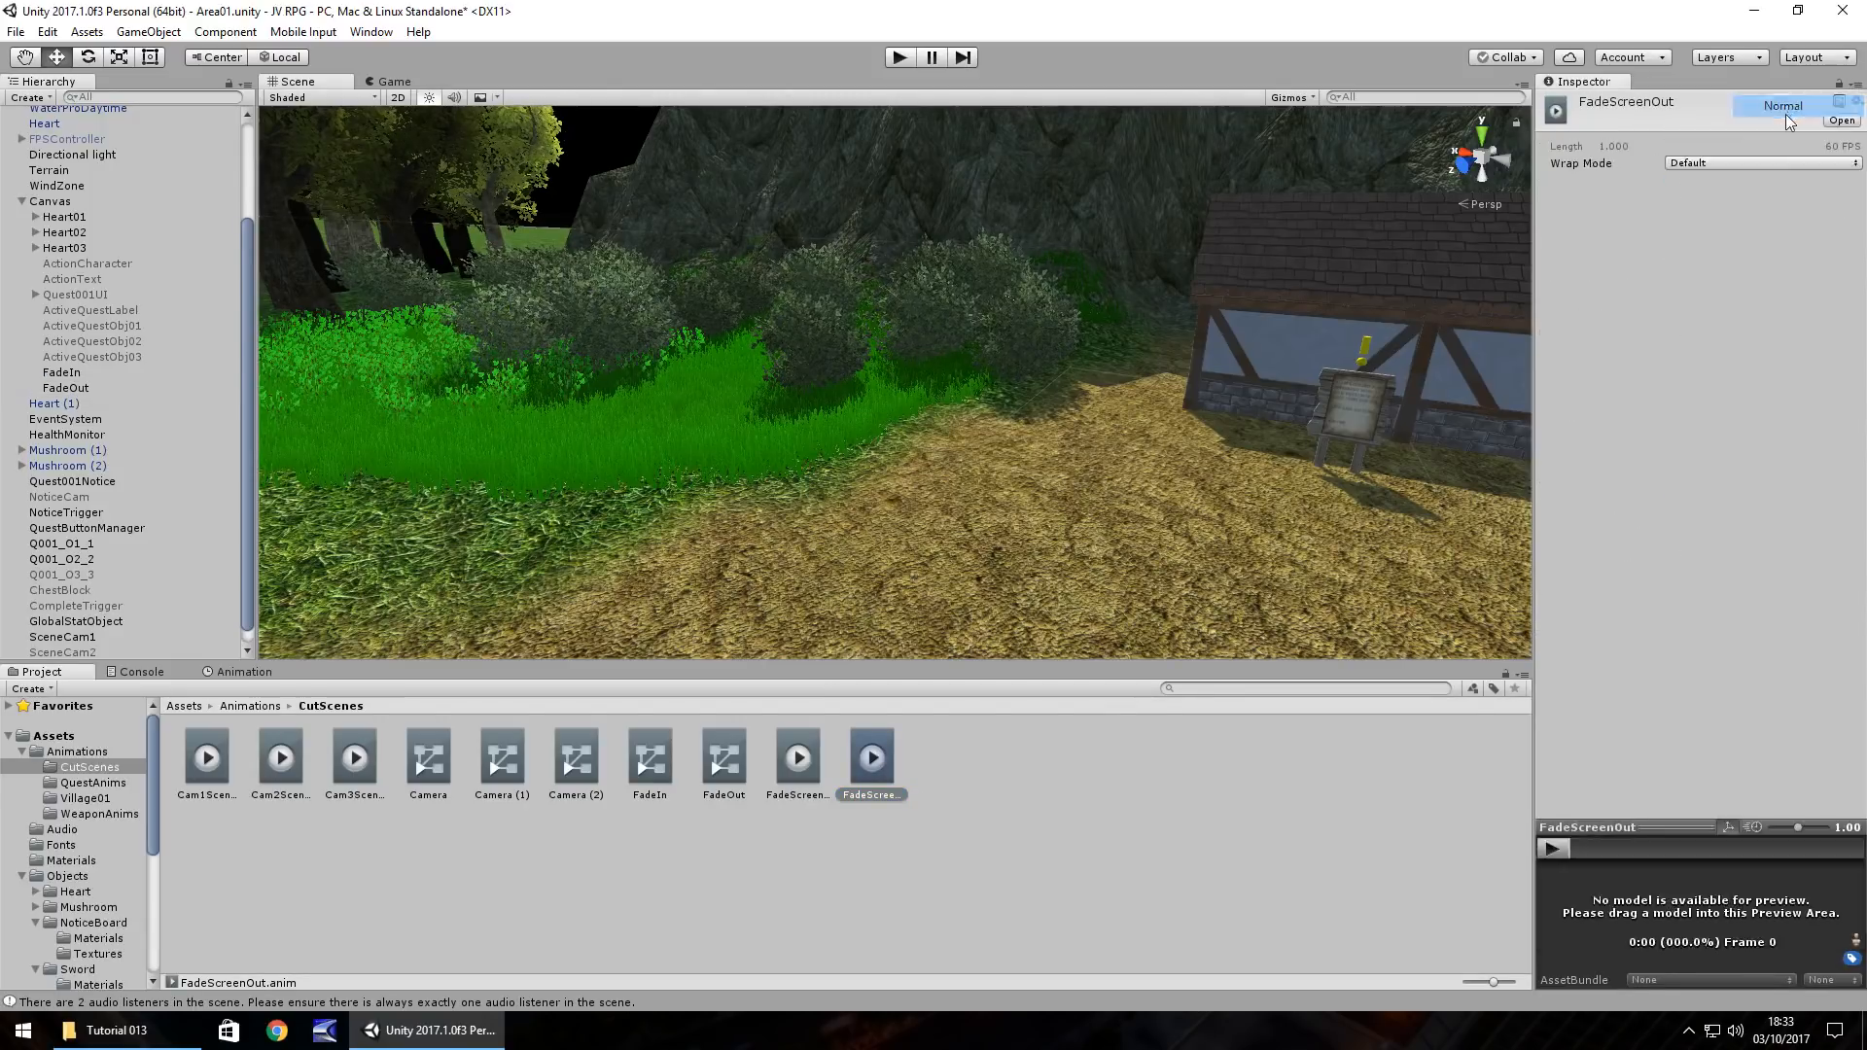
left_click(1723, 161)
left_click(1708, 204)
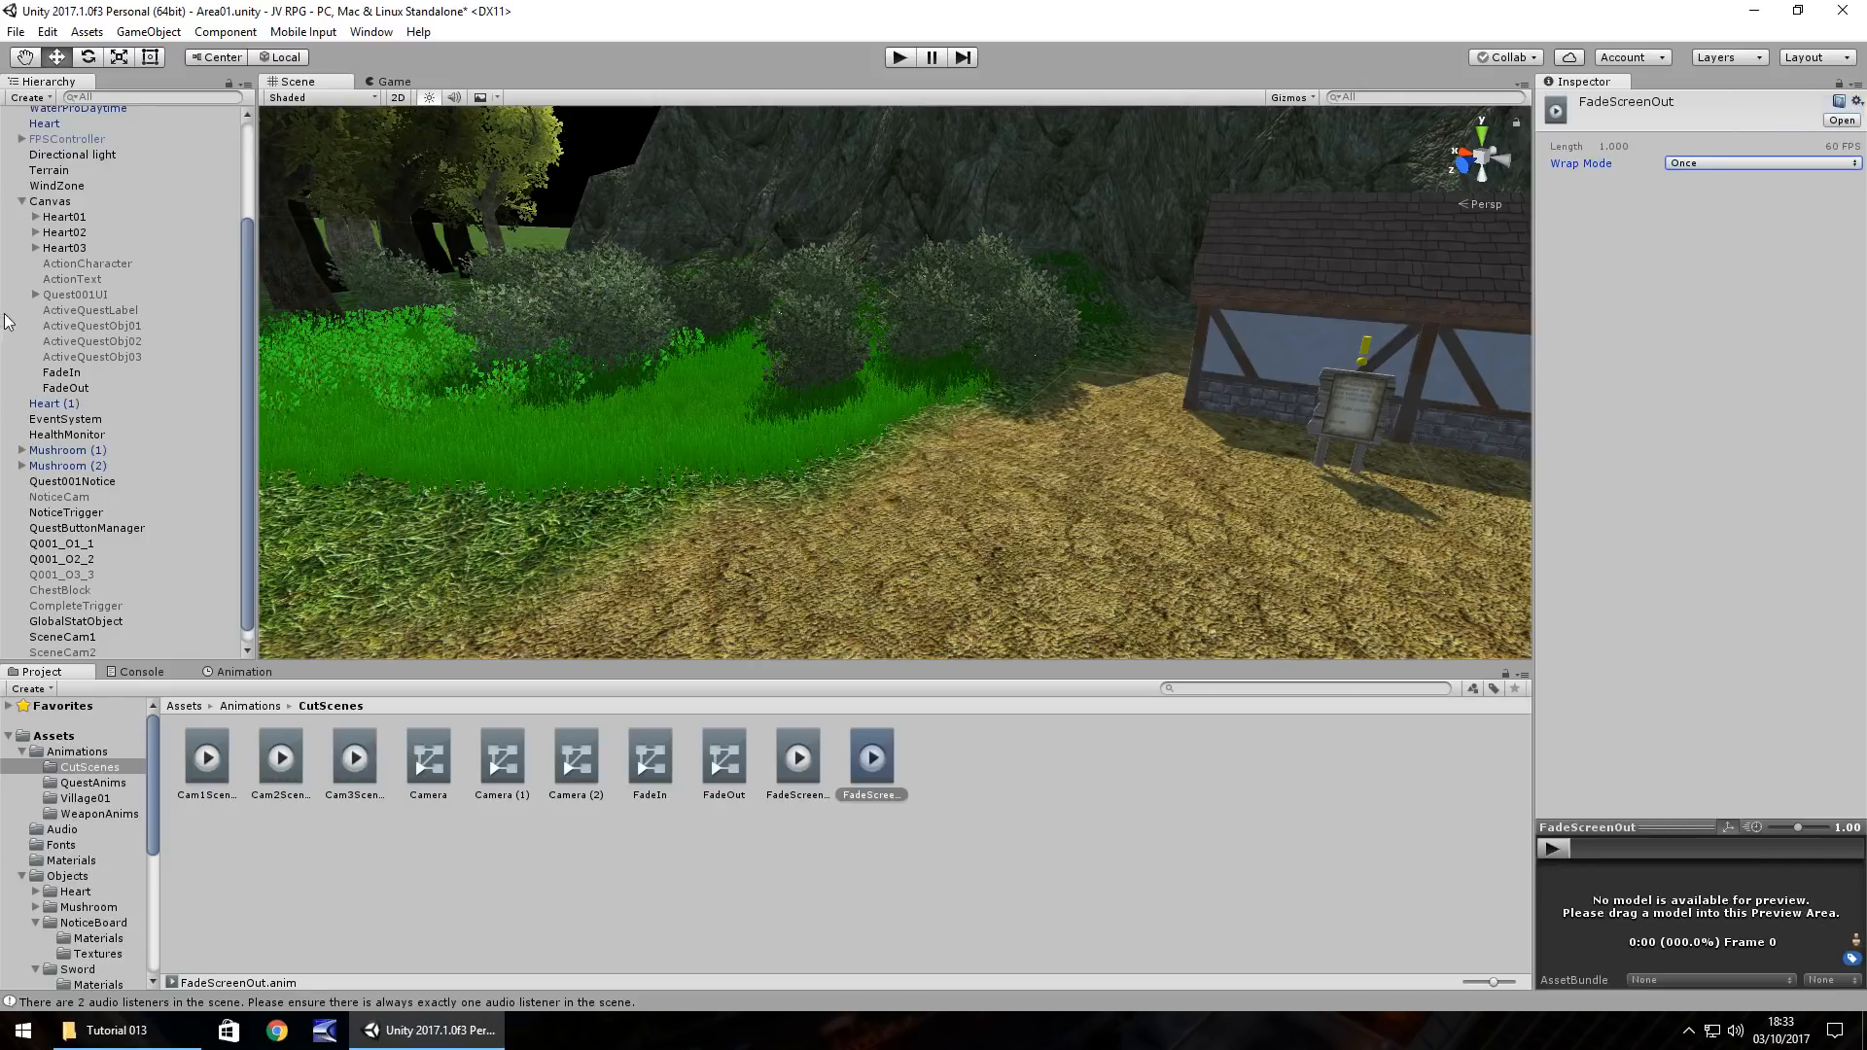
Step: Deactivate the FadeOut image in the scene
left_click(79, 389)
left_click(1580, 104)
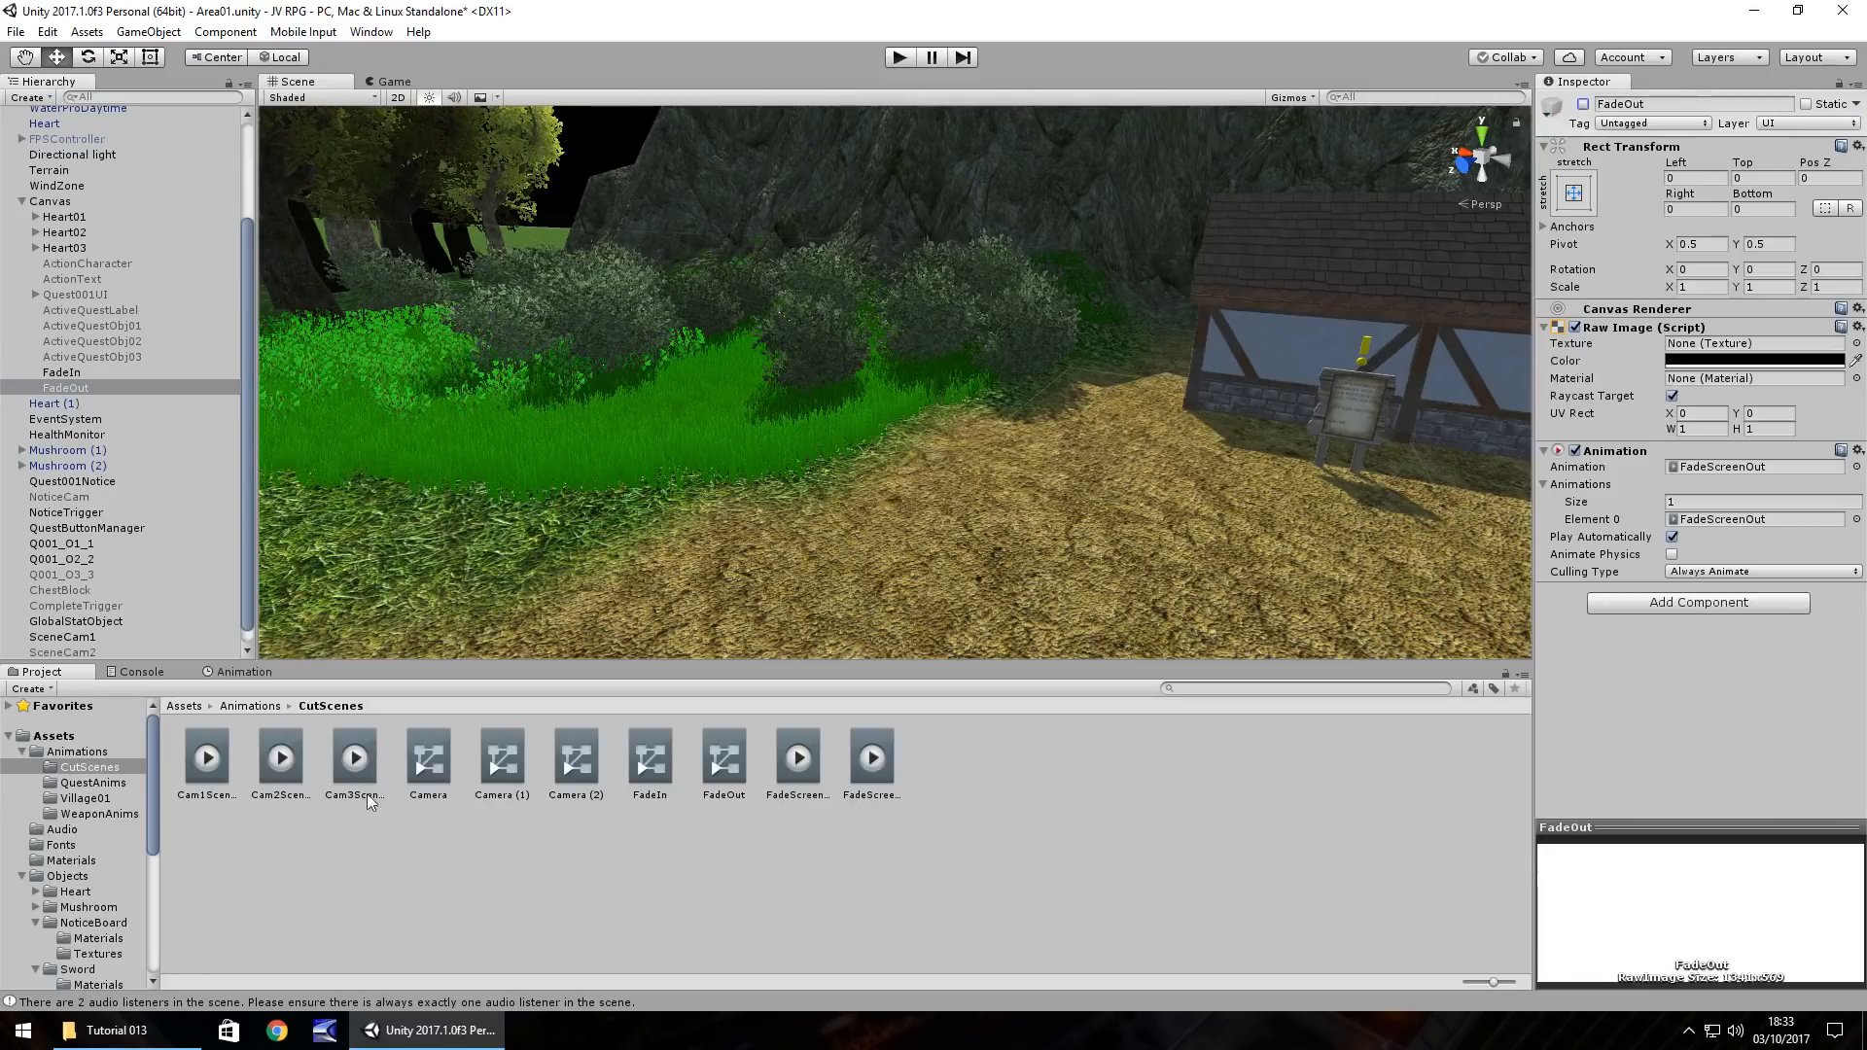
scroll(165, 630, "down", 1)
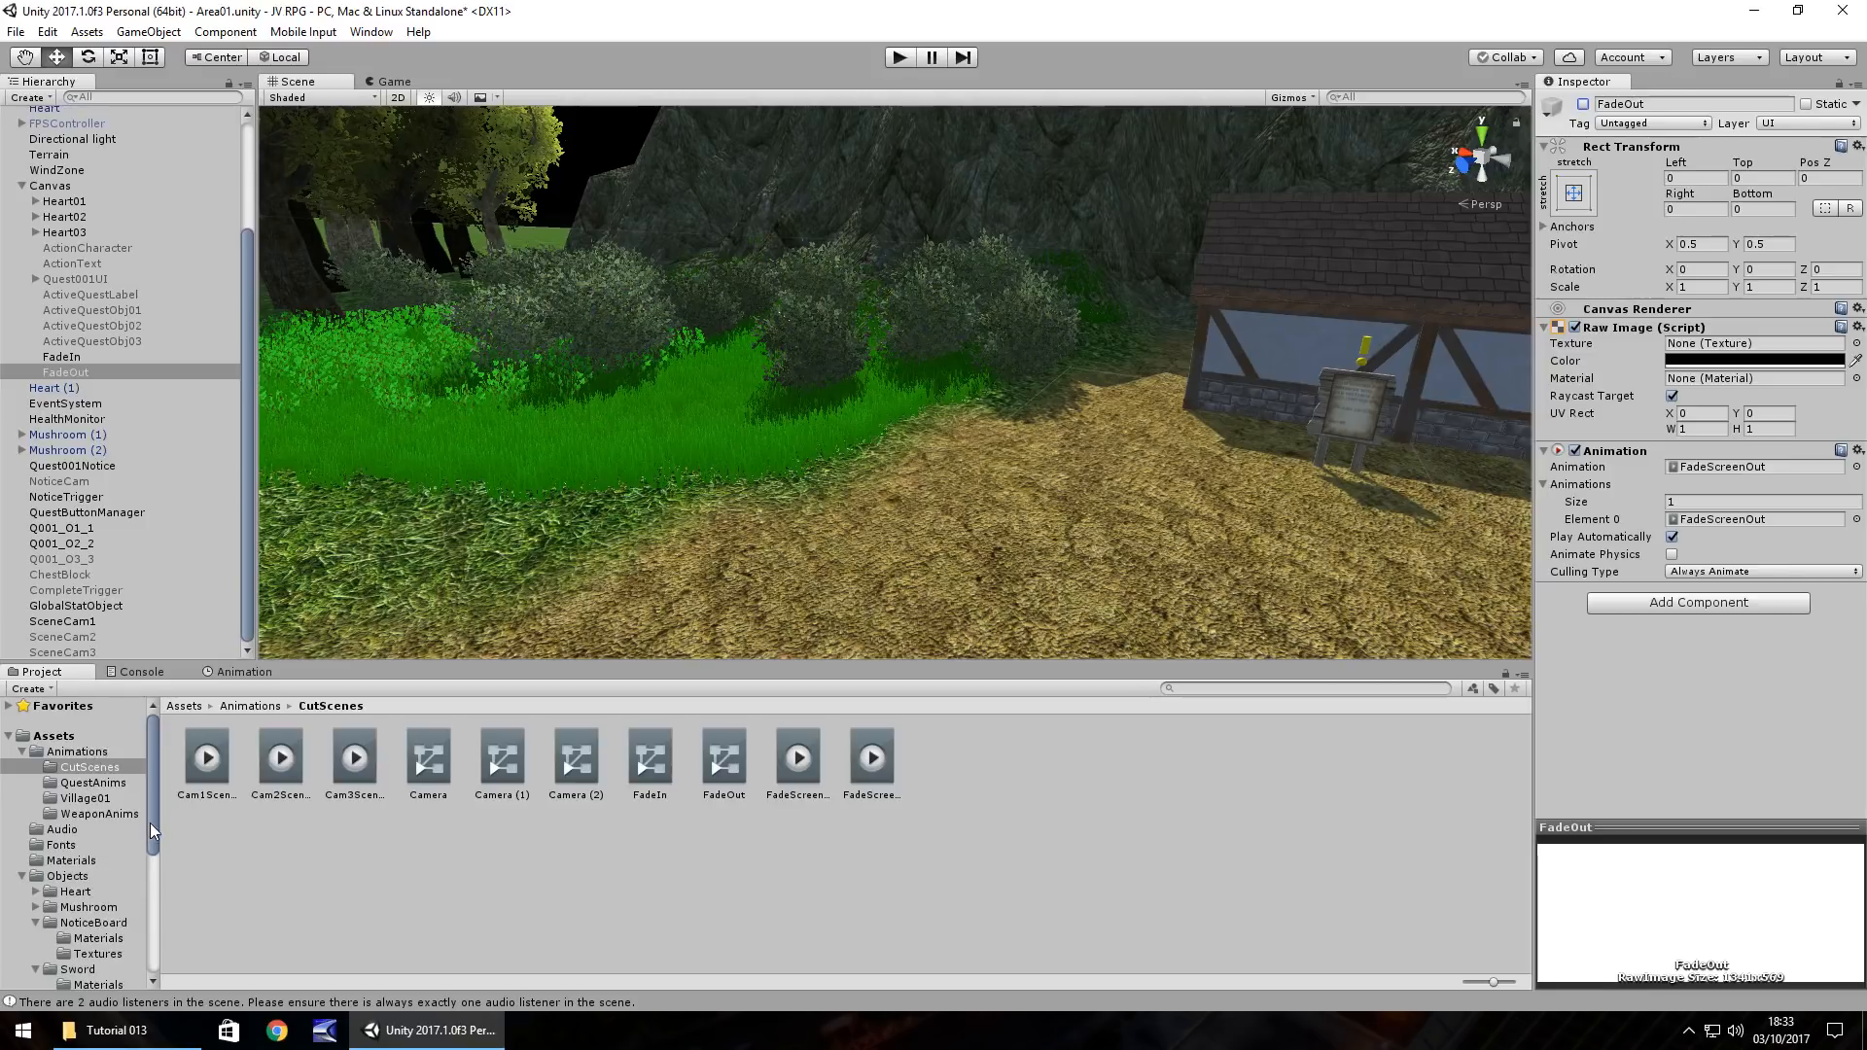
Step: Create a folder named CutScenes inside the Scripts folder and open it
left_click_drag(150, 821, 148, 922)
left_click(65, 891)
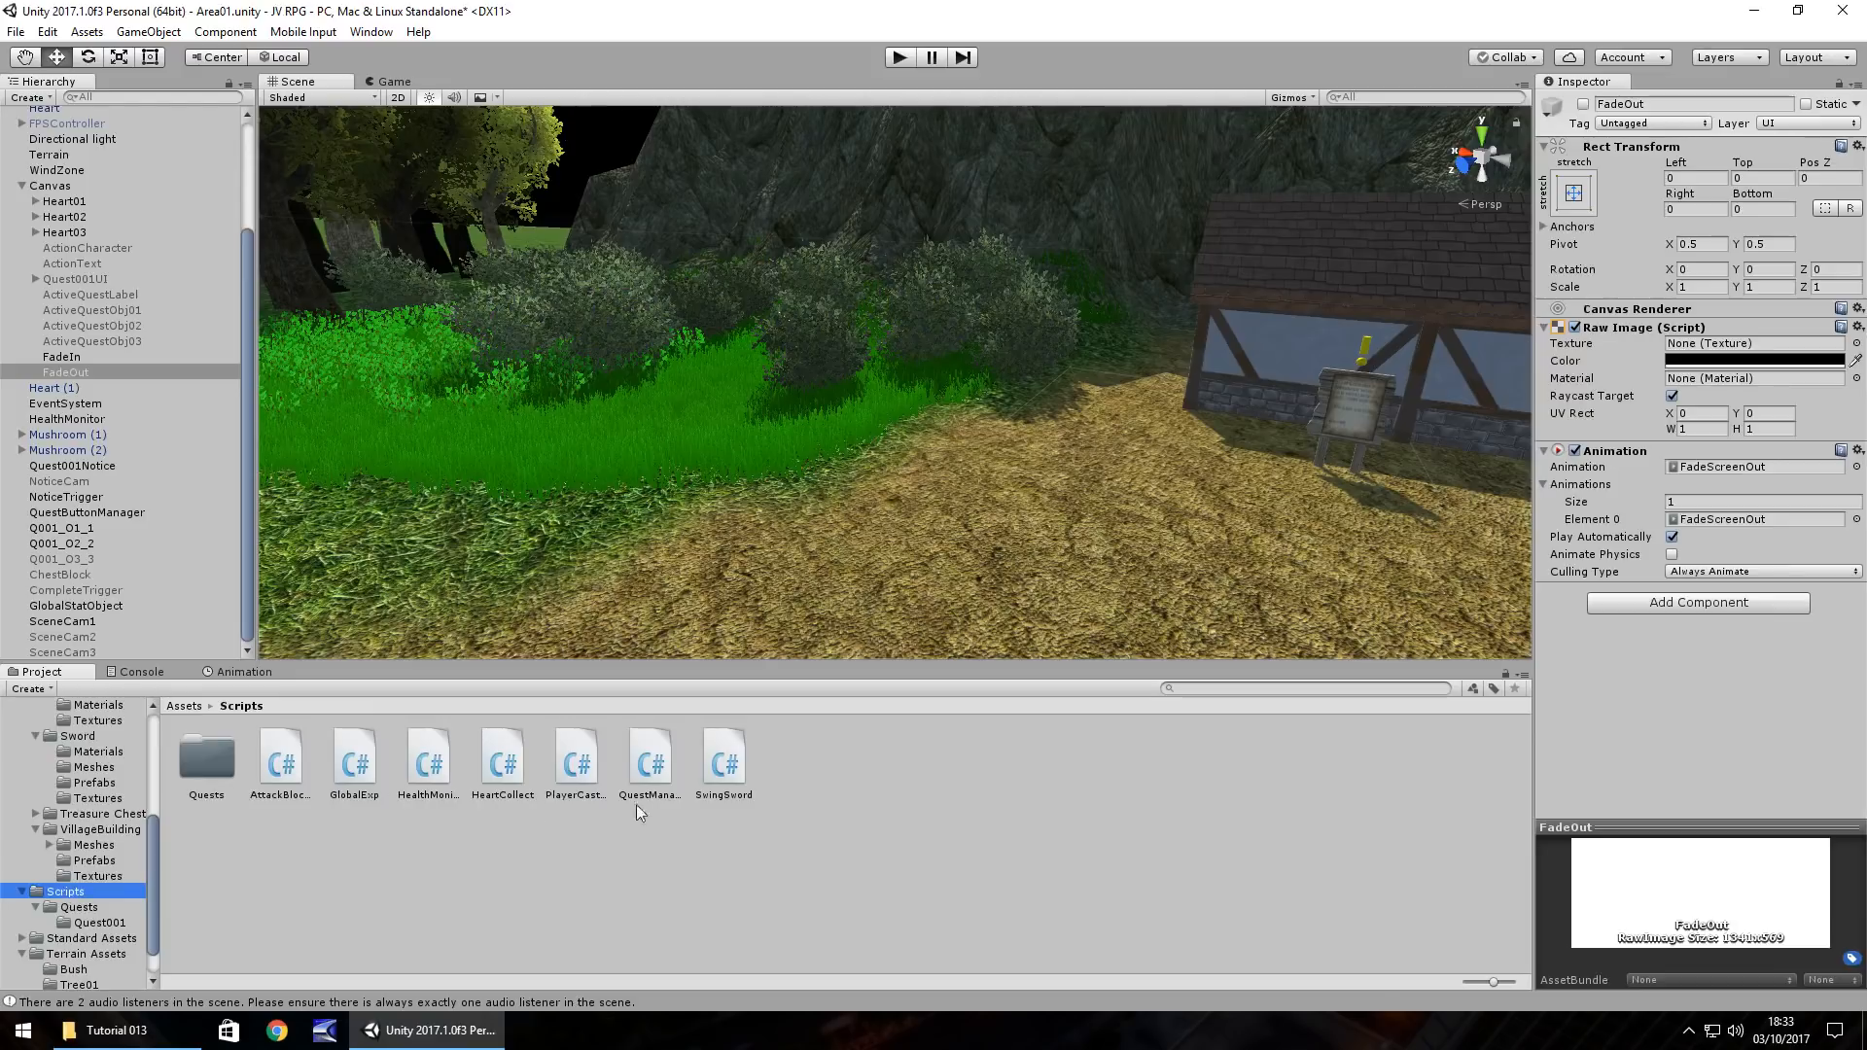
right_click(840, 745)
mouse_move(999, 391)
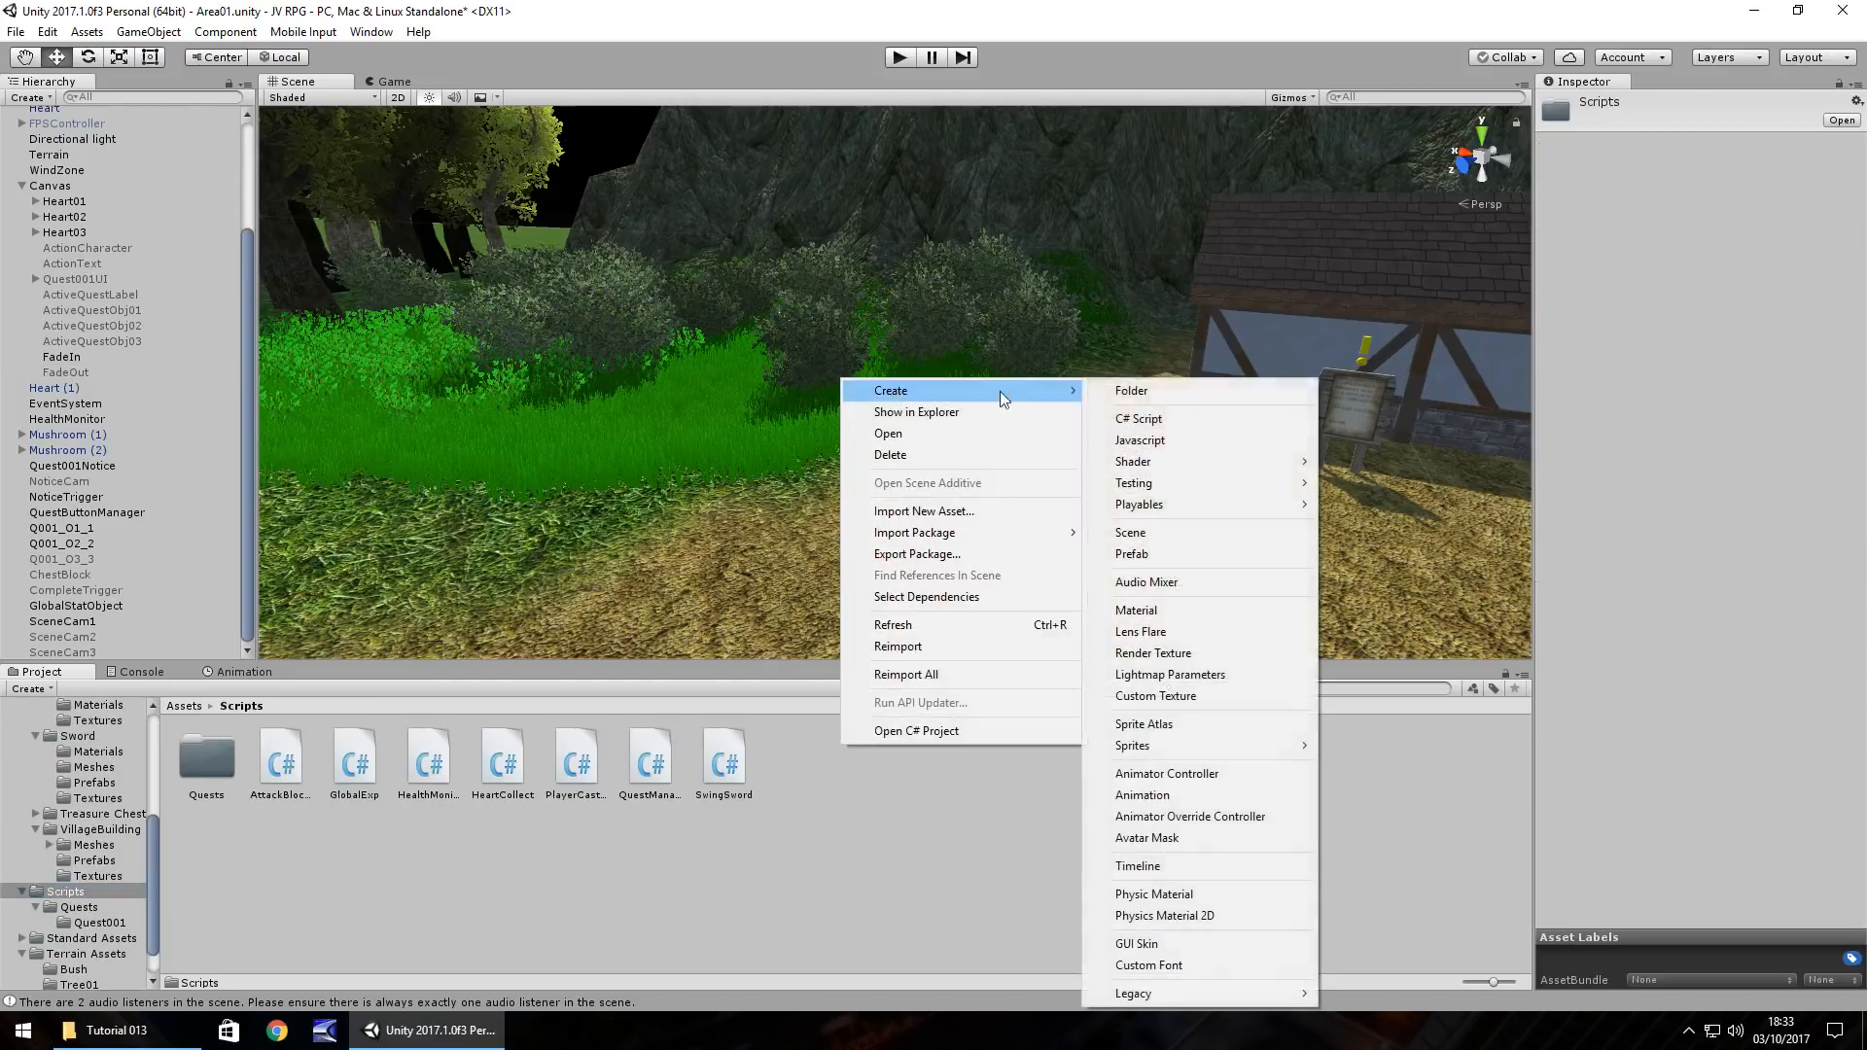
left_click(1171, 393)
type("CutScenes")
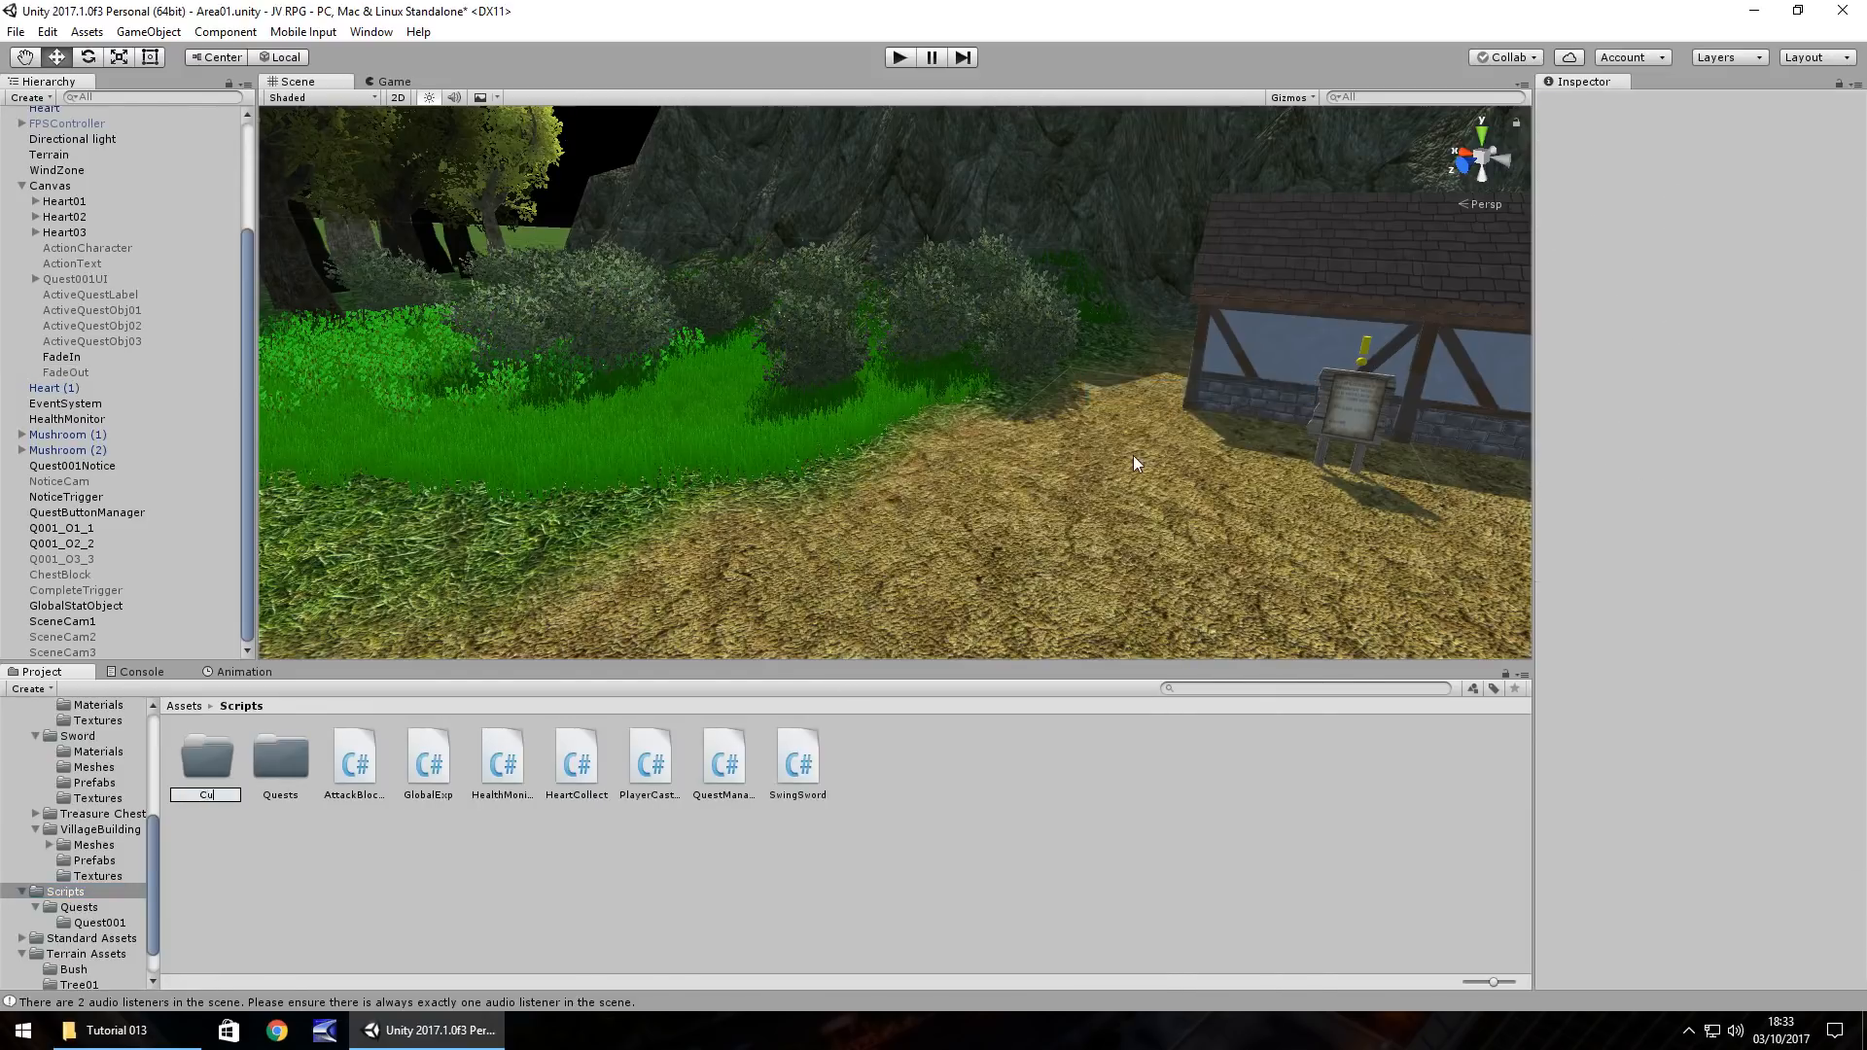
key("Return")
key("Return")
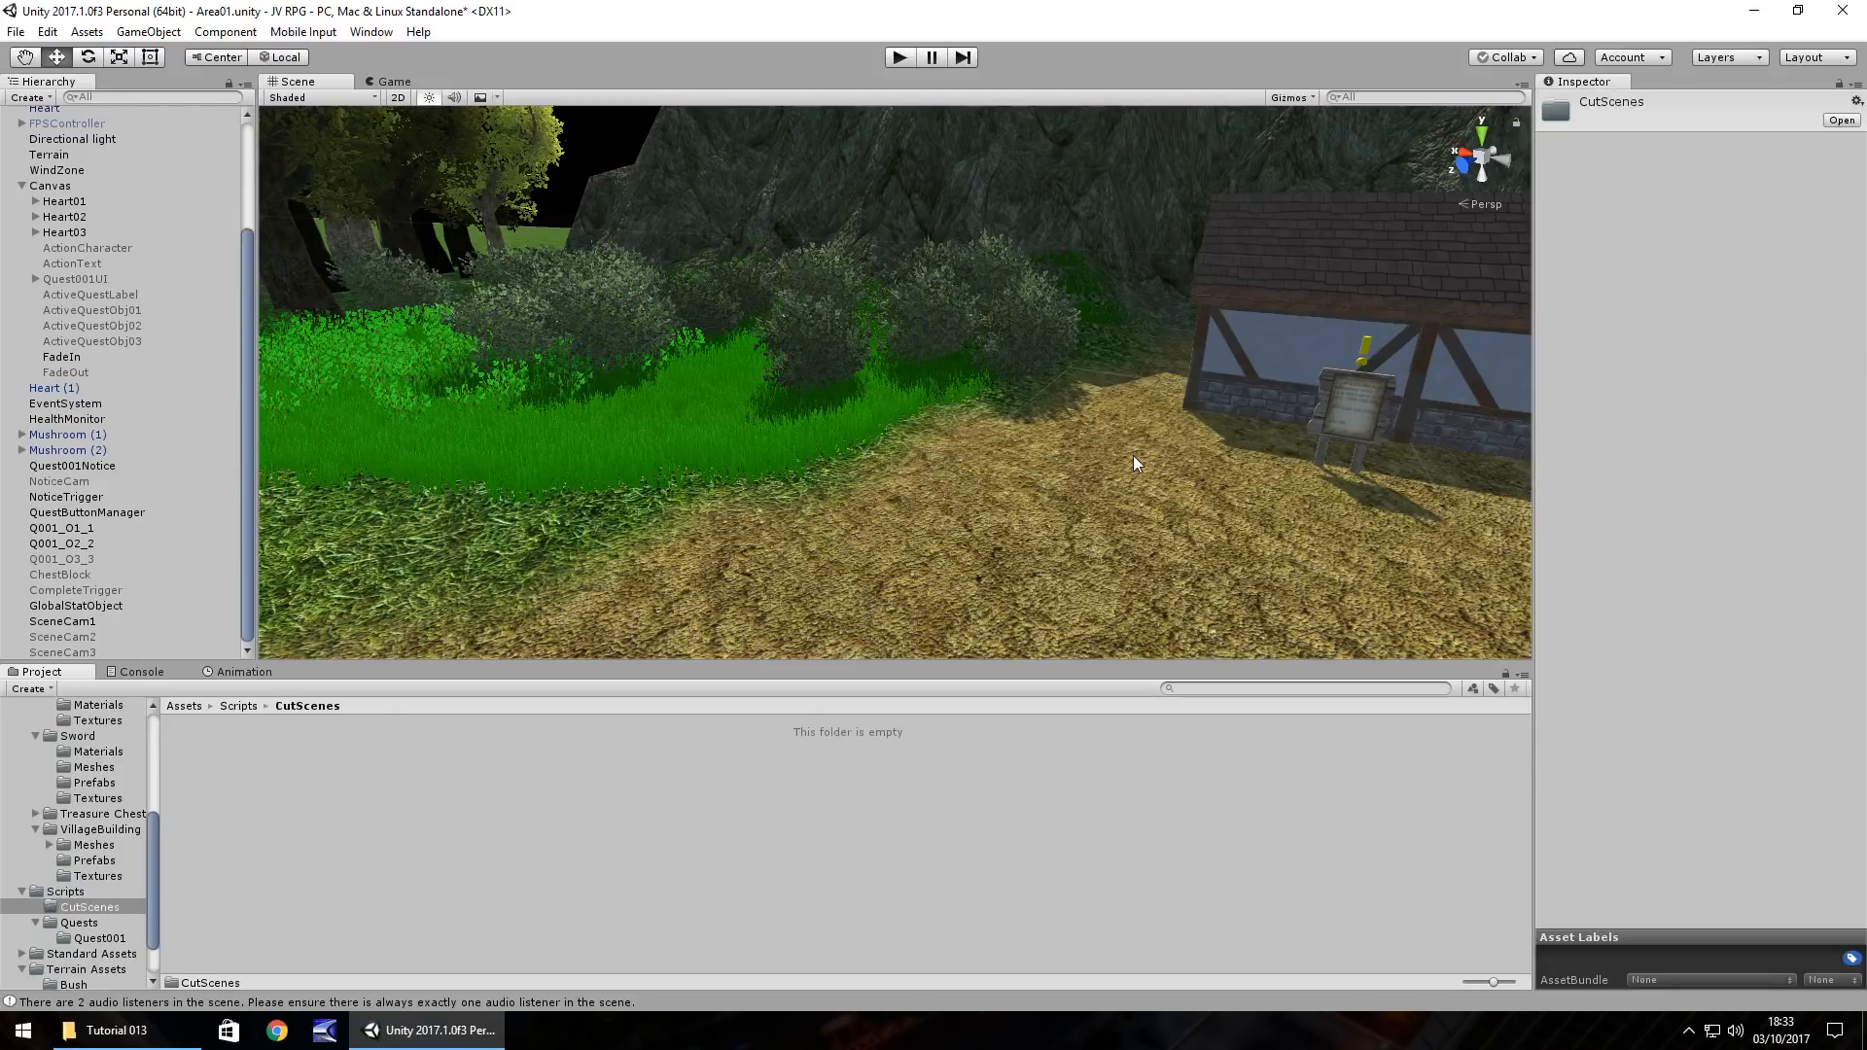
Step: Create a C# script named Scene01 in the CutScenes folder and open it for editing
right_click(562, 733)
mouse_move(593, 475)
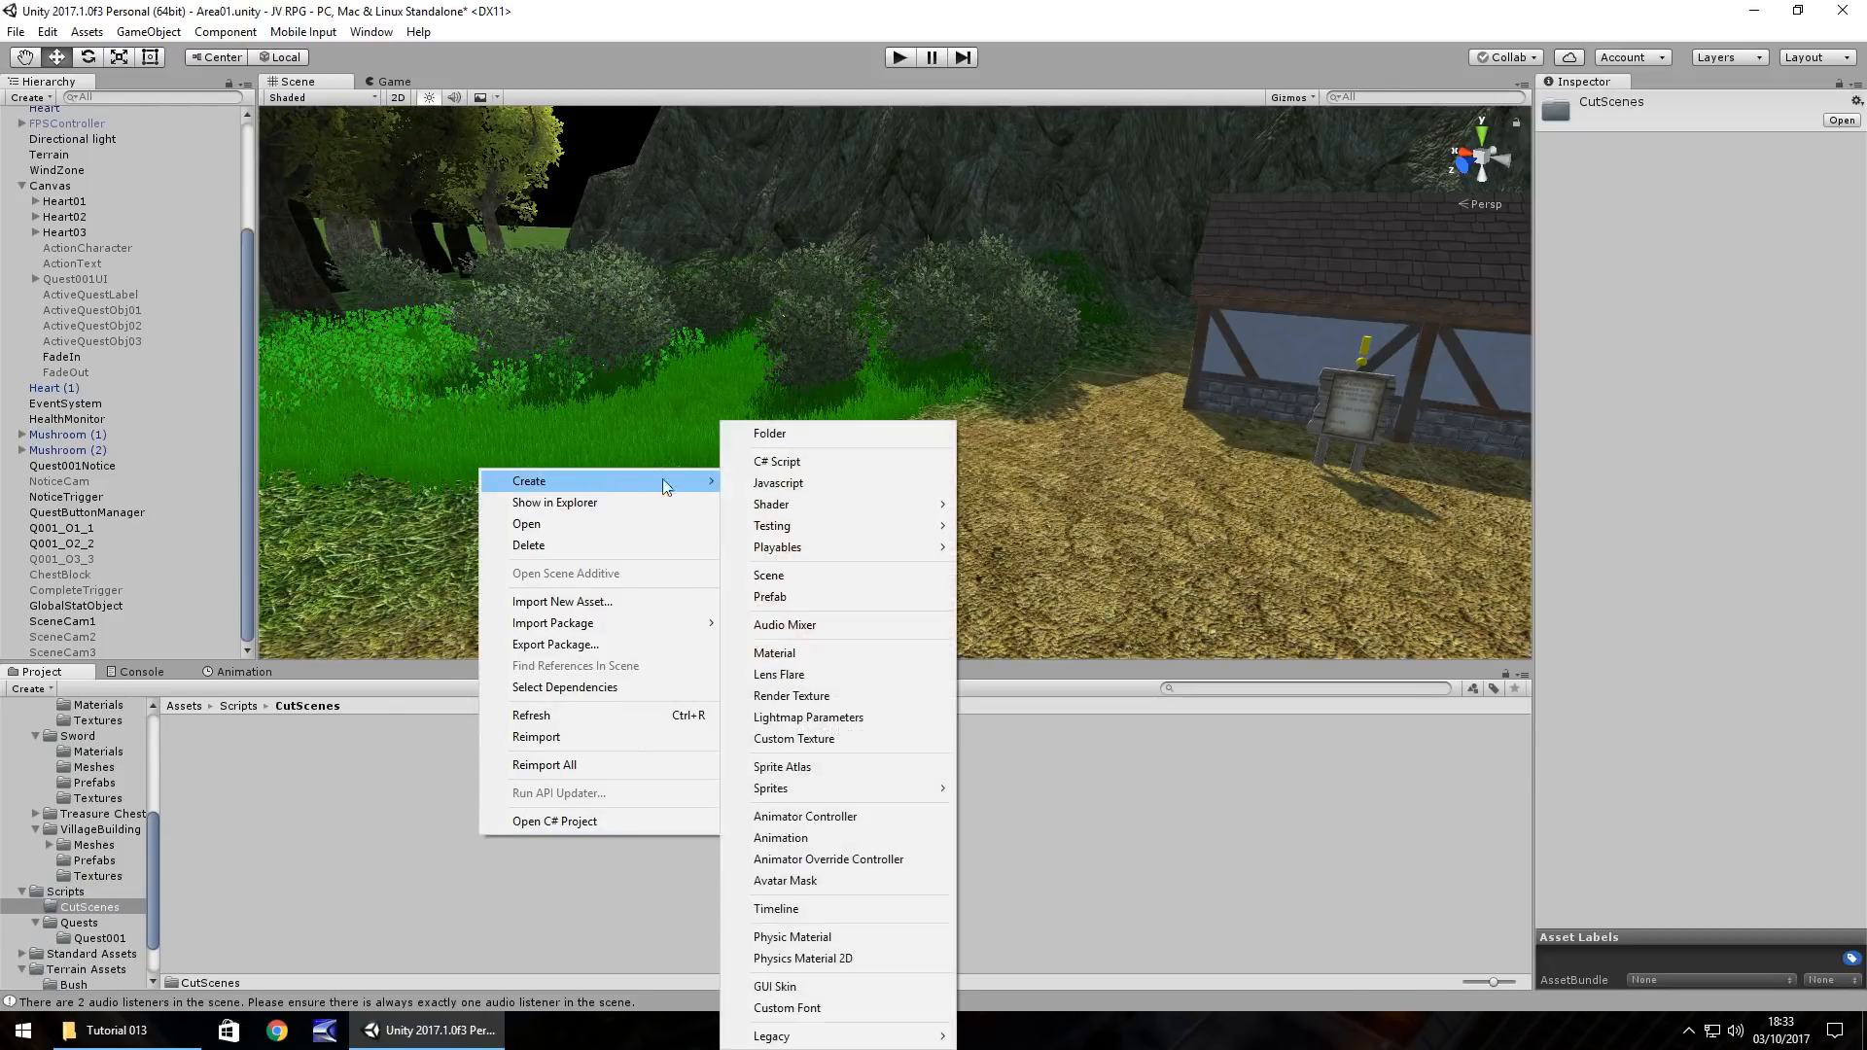
left_click(805, 467)
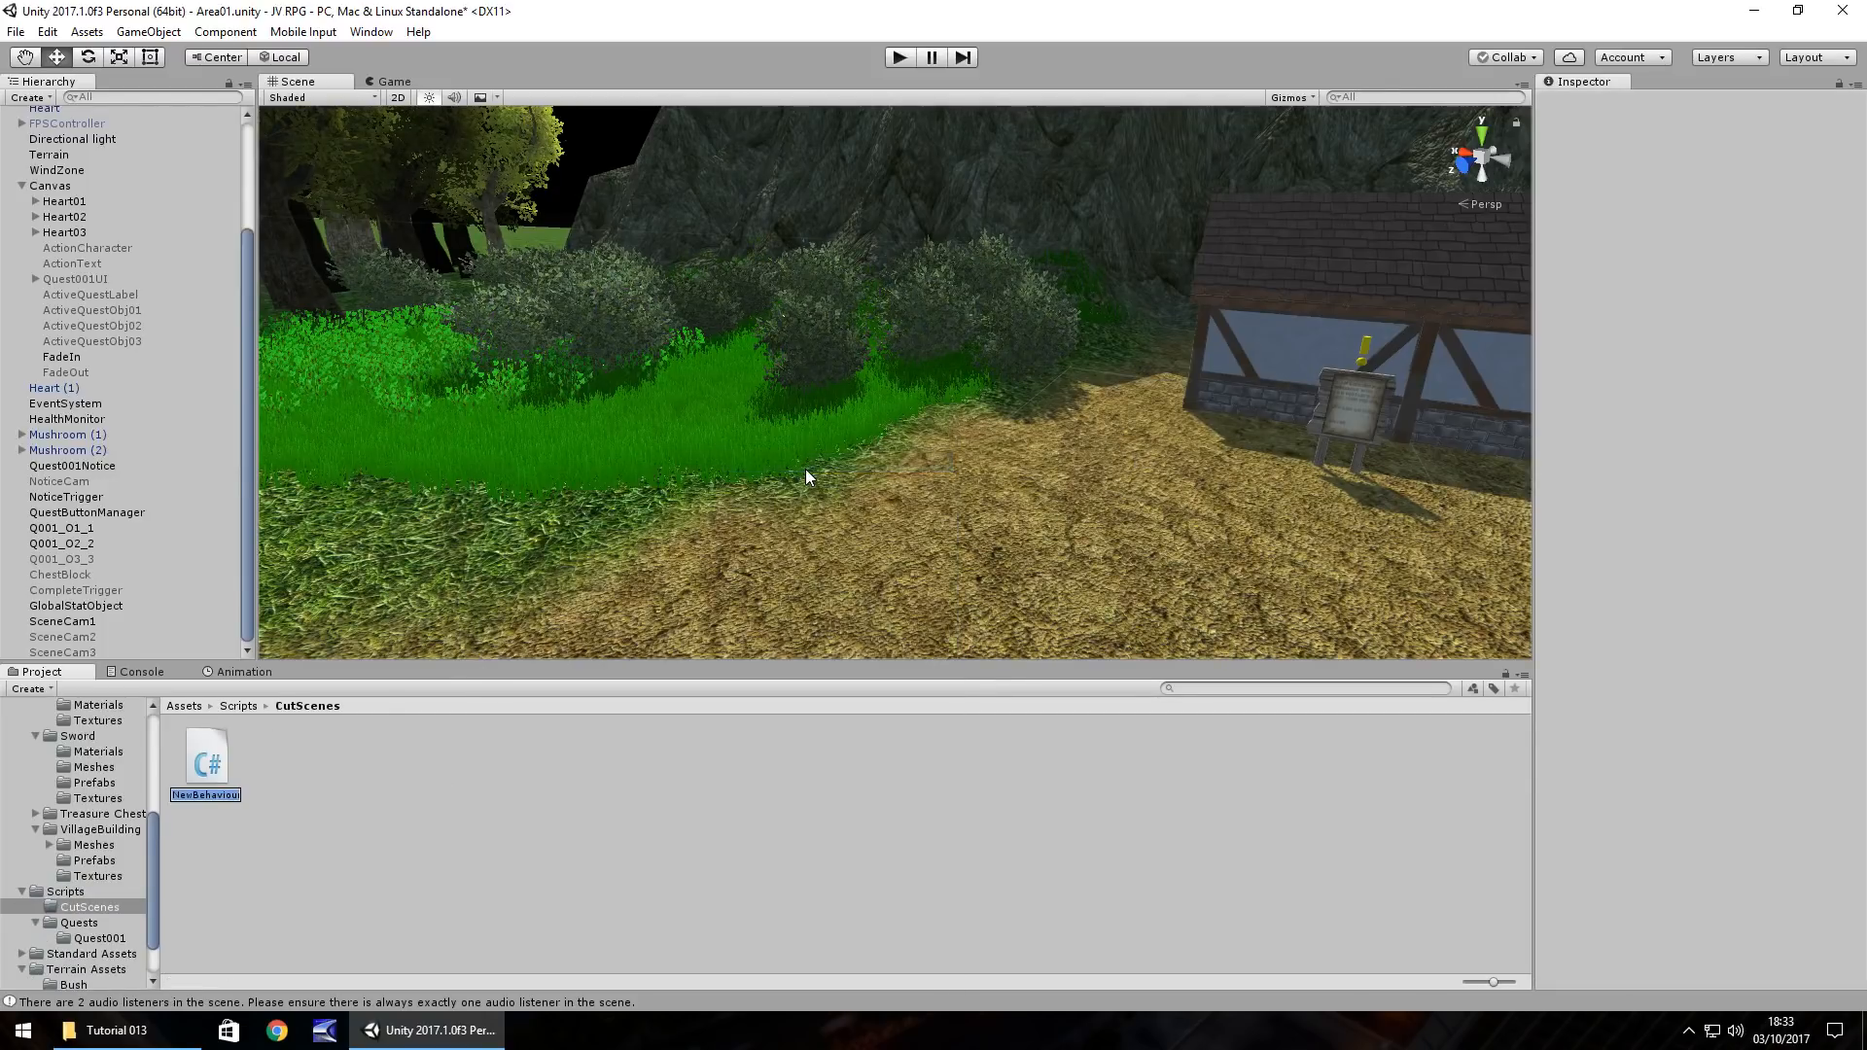
type("Scene01")
key("Return")
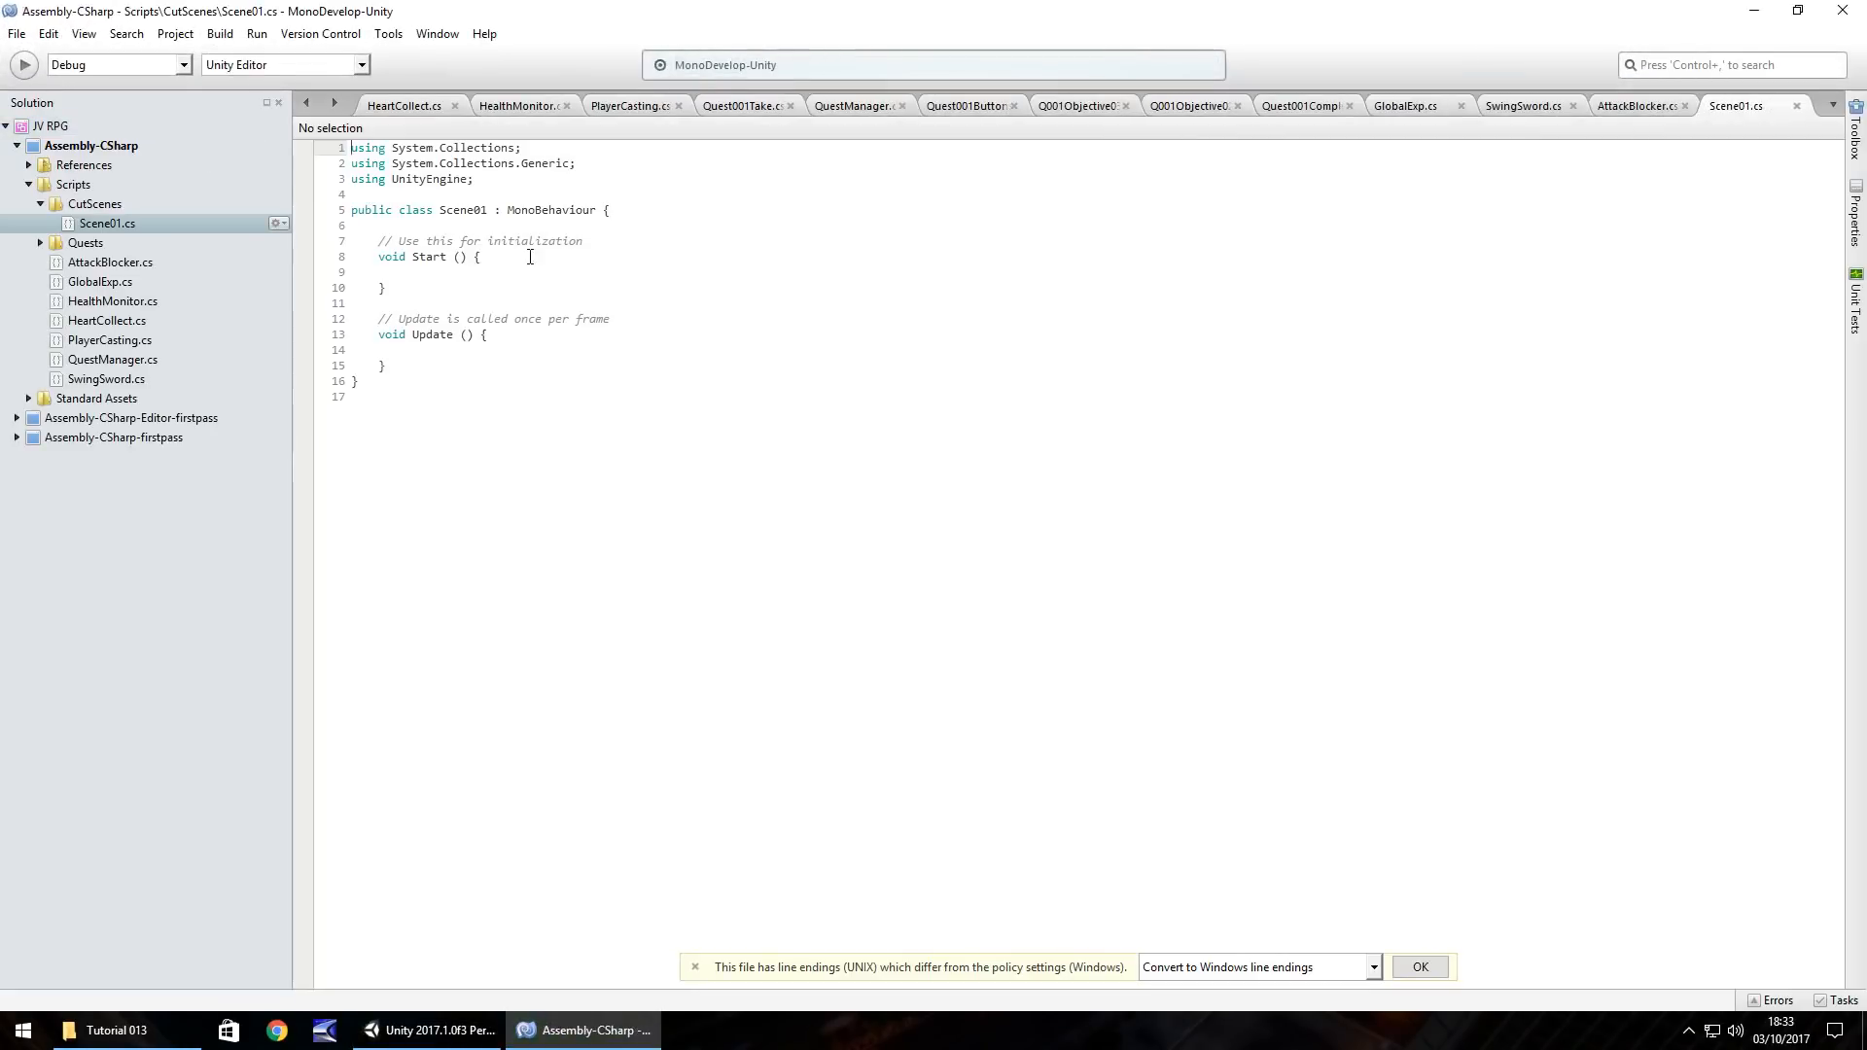
Step: Remove the initialization comment above the Start method and declare a public GameObject named Camera1 in its place
left_click_drag(611, 237, 348, 241)
key("Return")
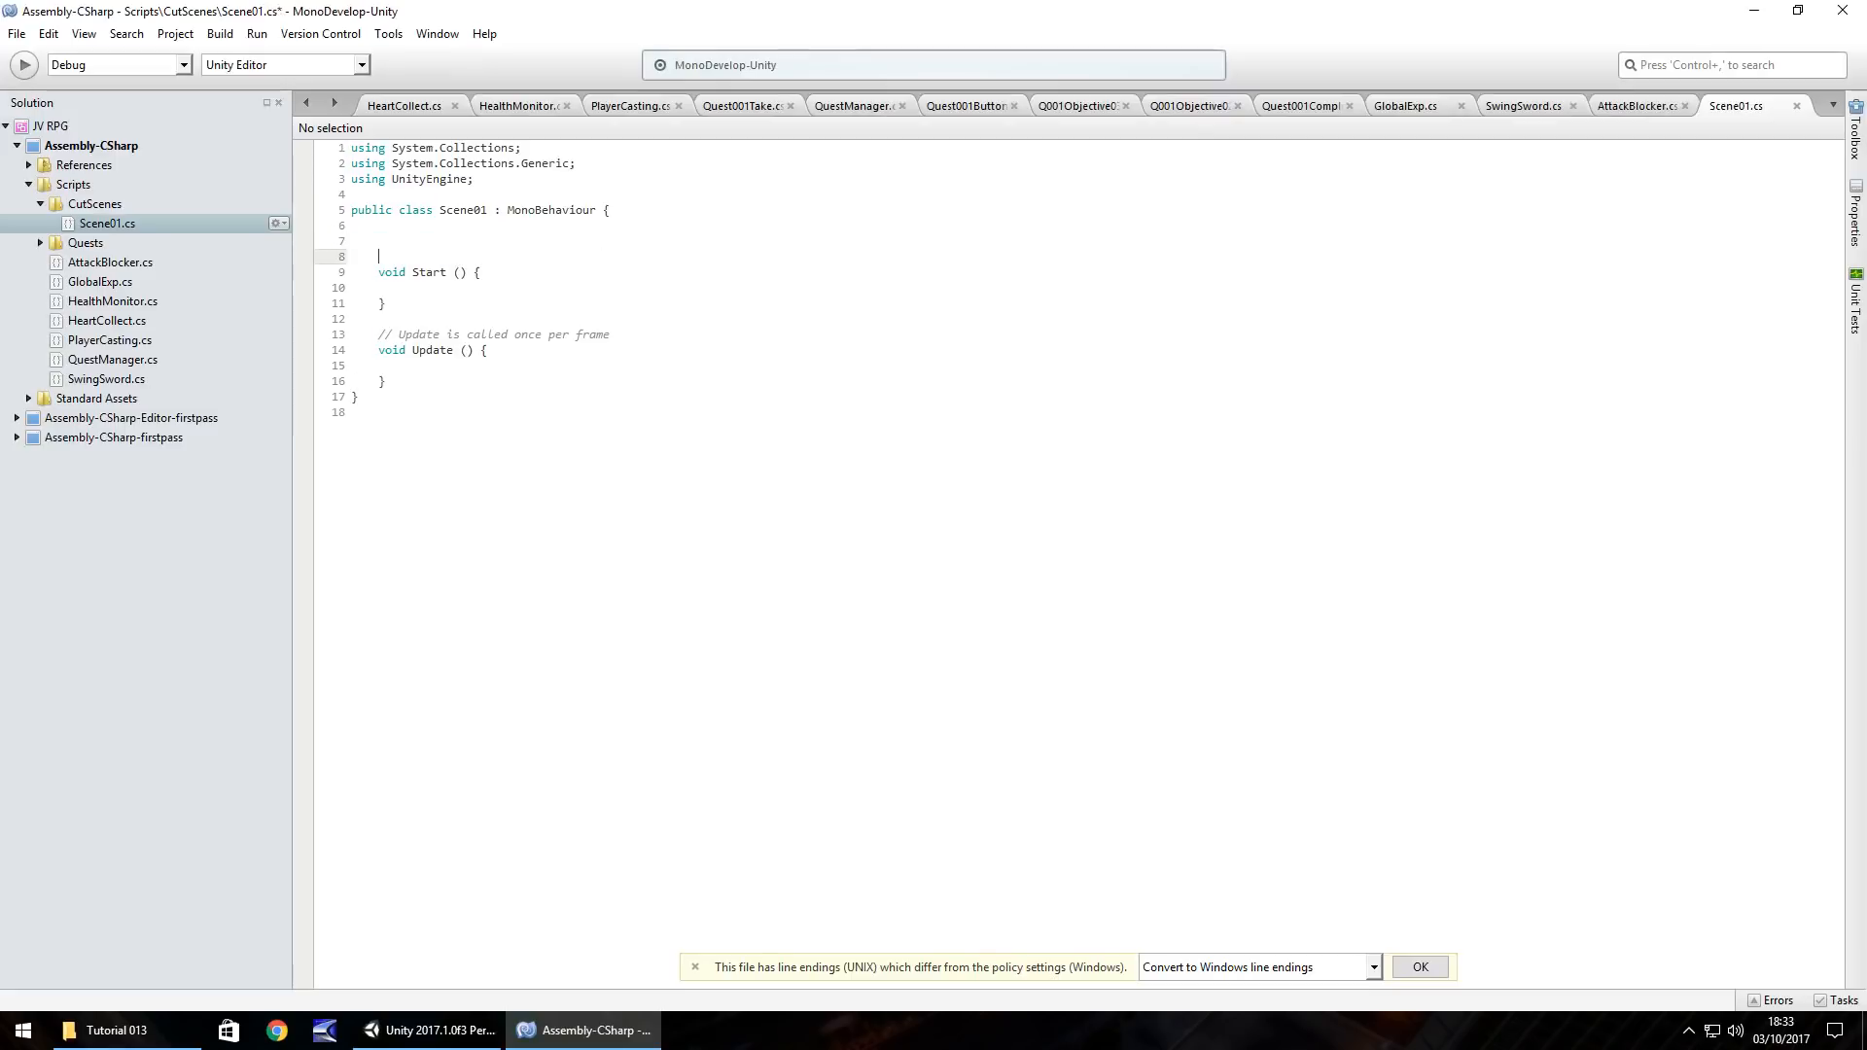
left_click(441, 236)
type("public GameObject Camer")
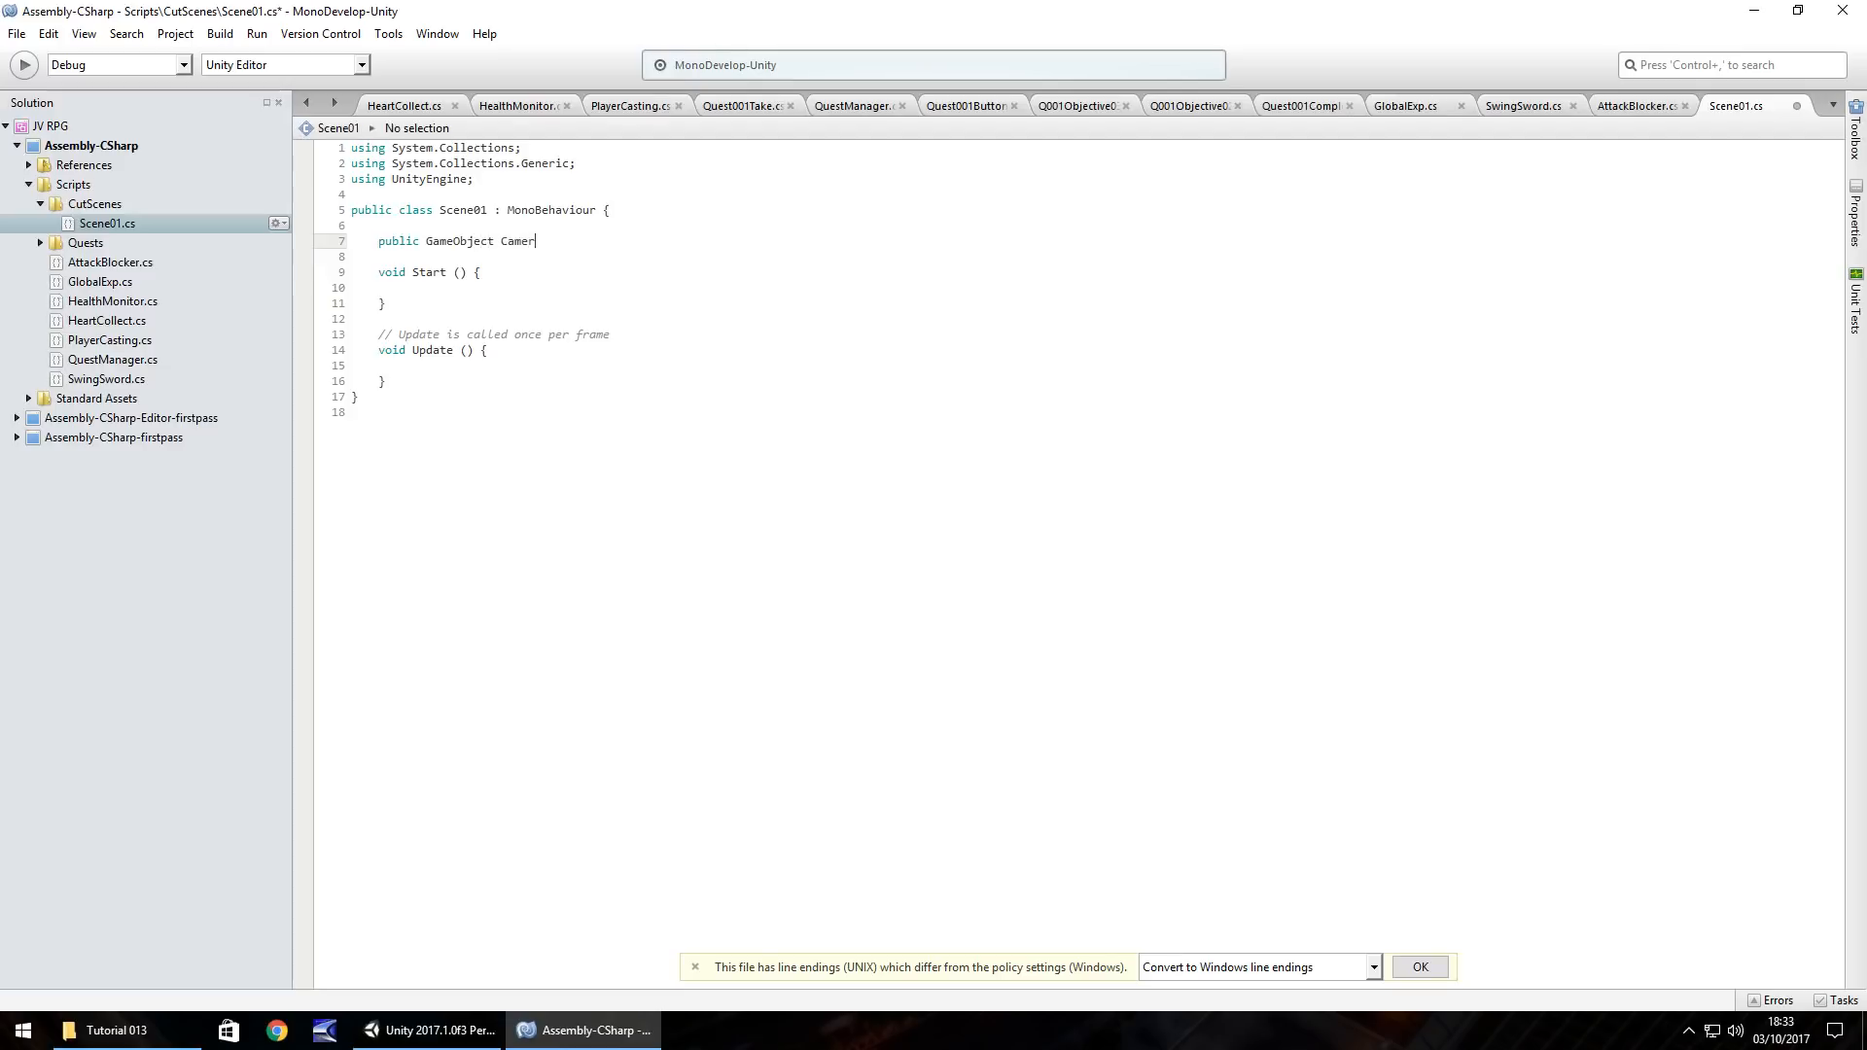
type("a1;")
key("Return")
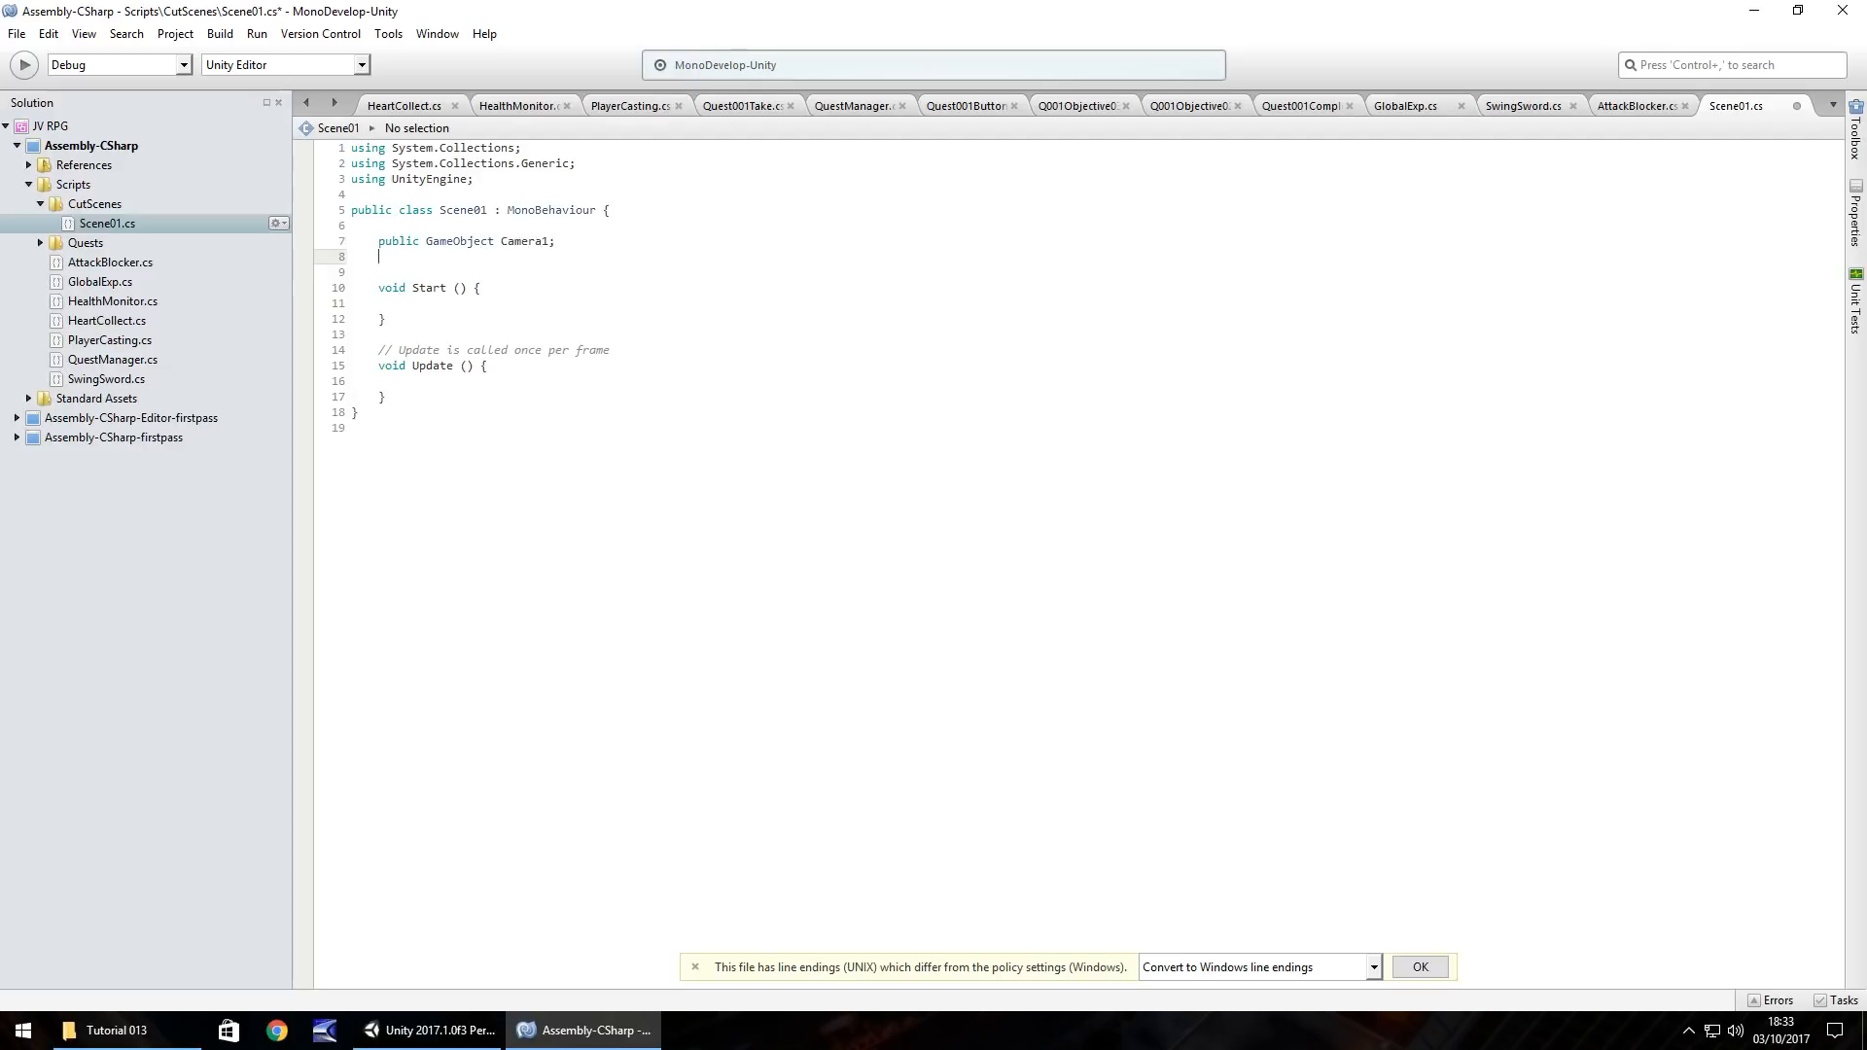
Step: Declare two more public GameObject variables, Camera2 and Camera3, below Camera1, each ending with a semicolon
type("public GameObject ca")
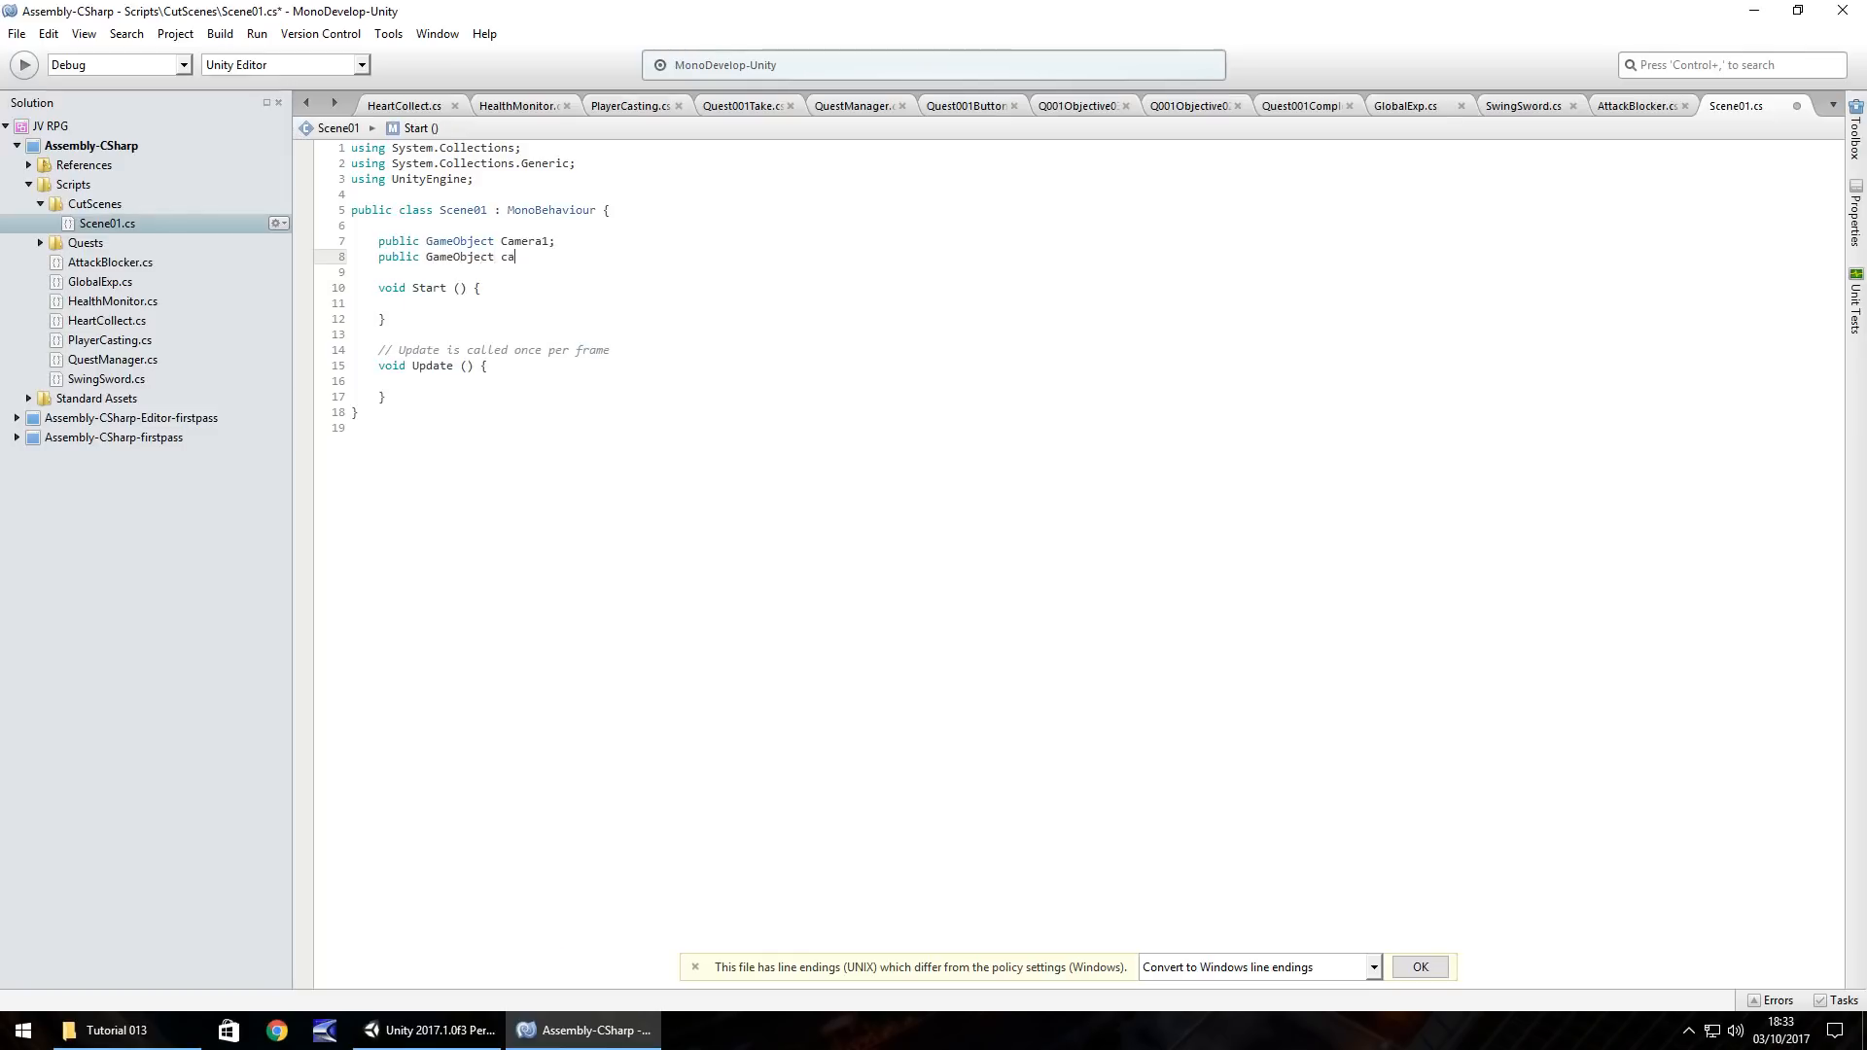
key("BackSpace")
key("BackSpace")
type("Camera2")
key("Return")
type("public ")
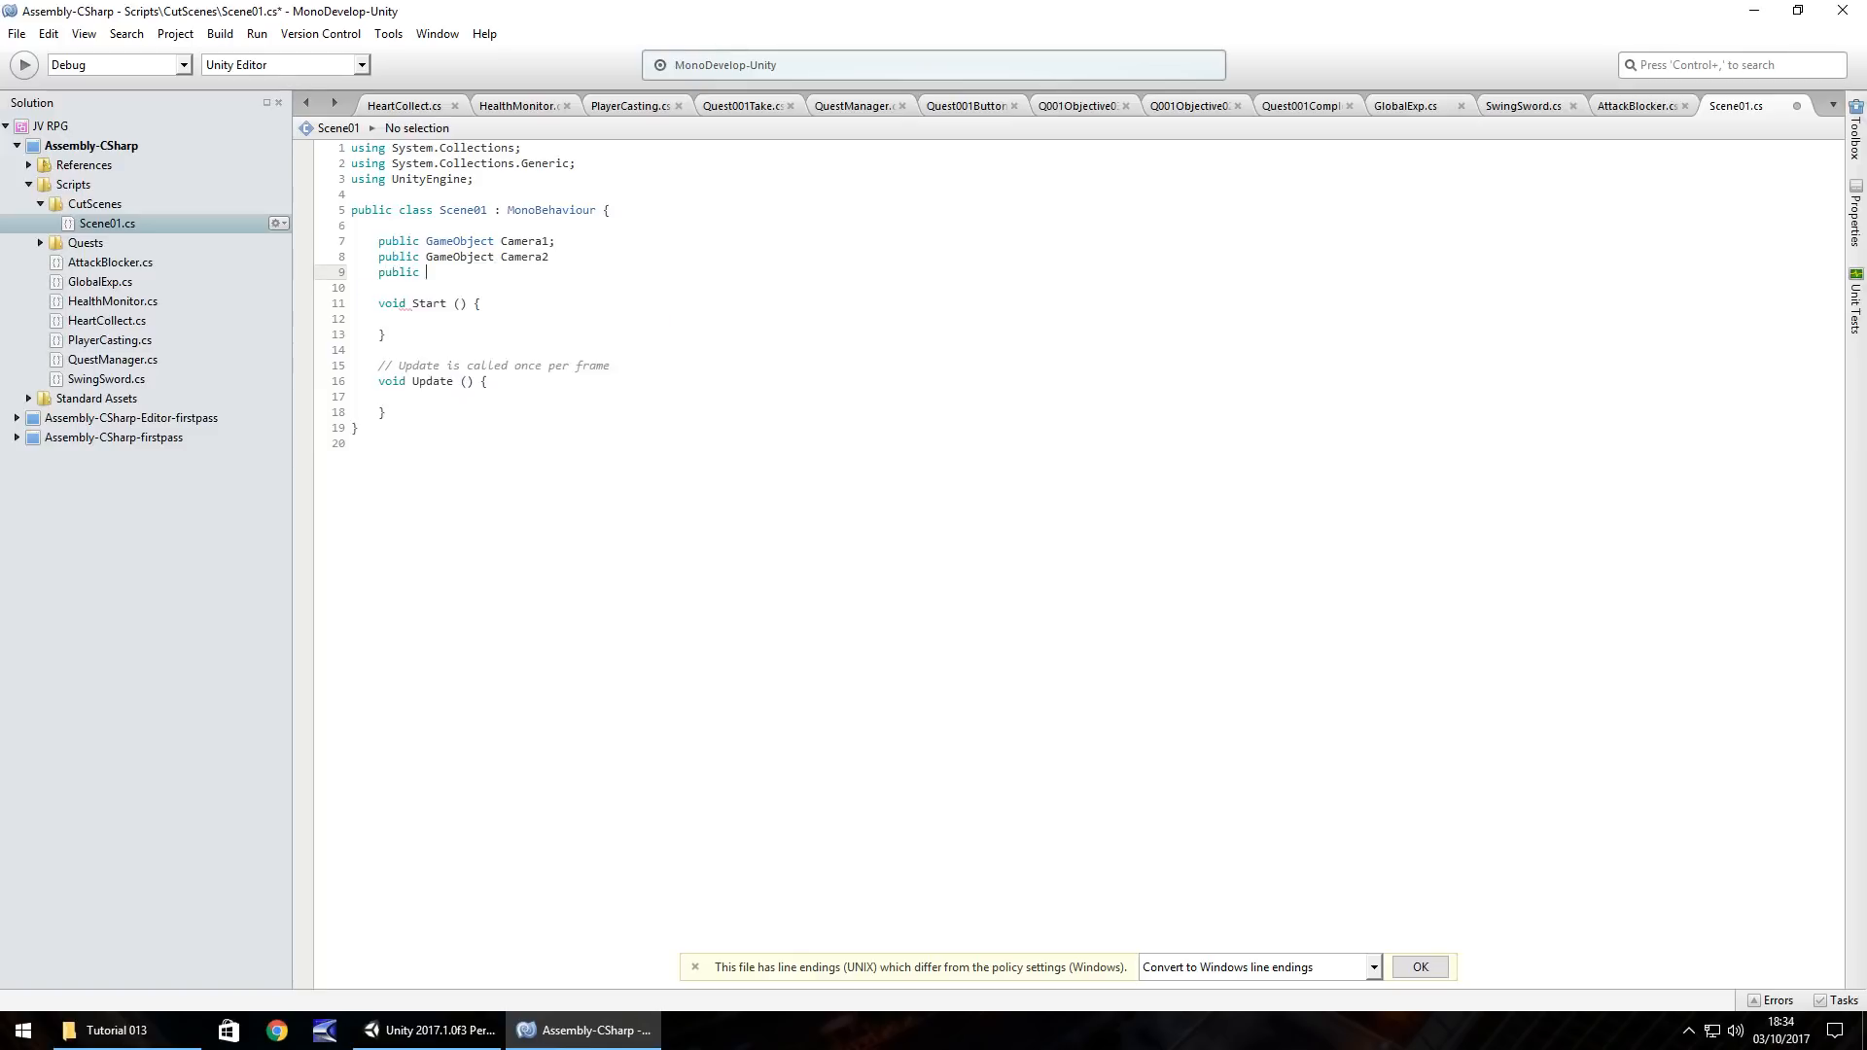
type("GameObject")
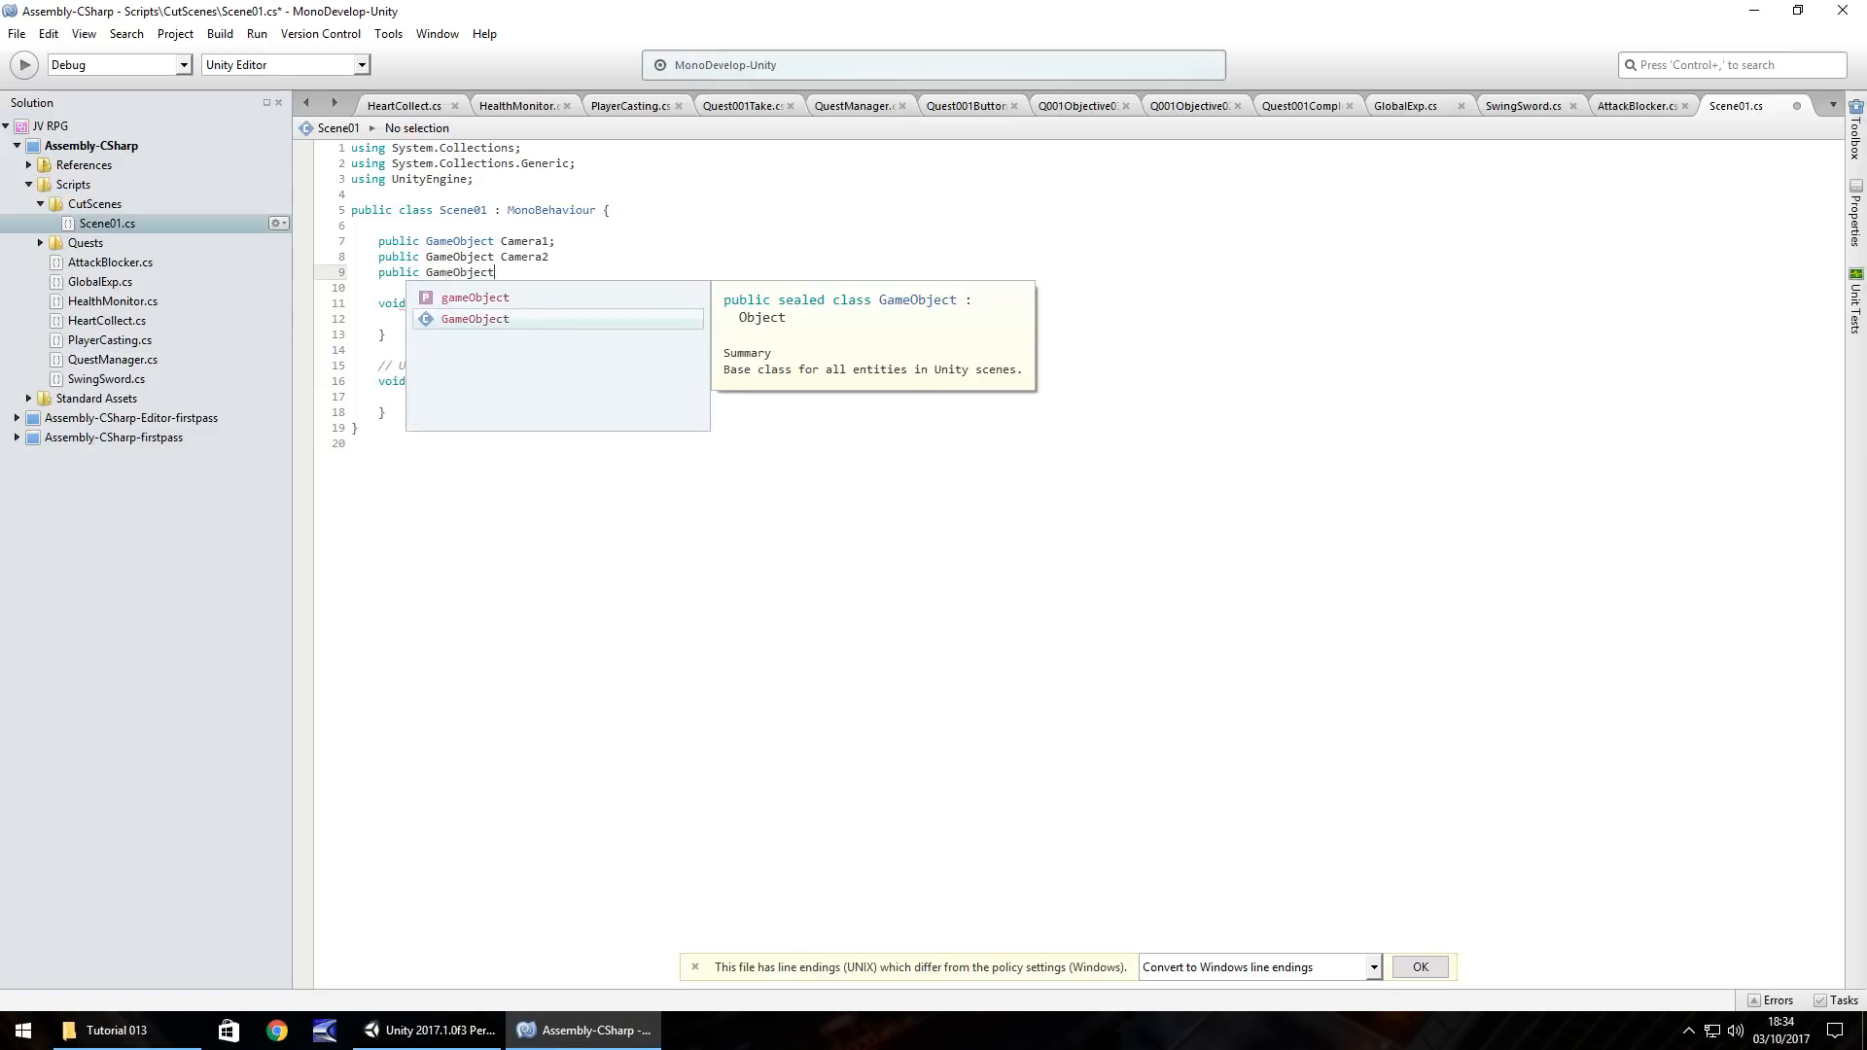
type(" Camera")
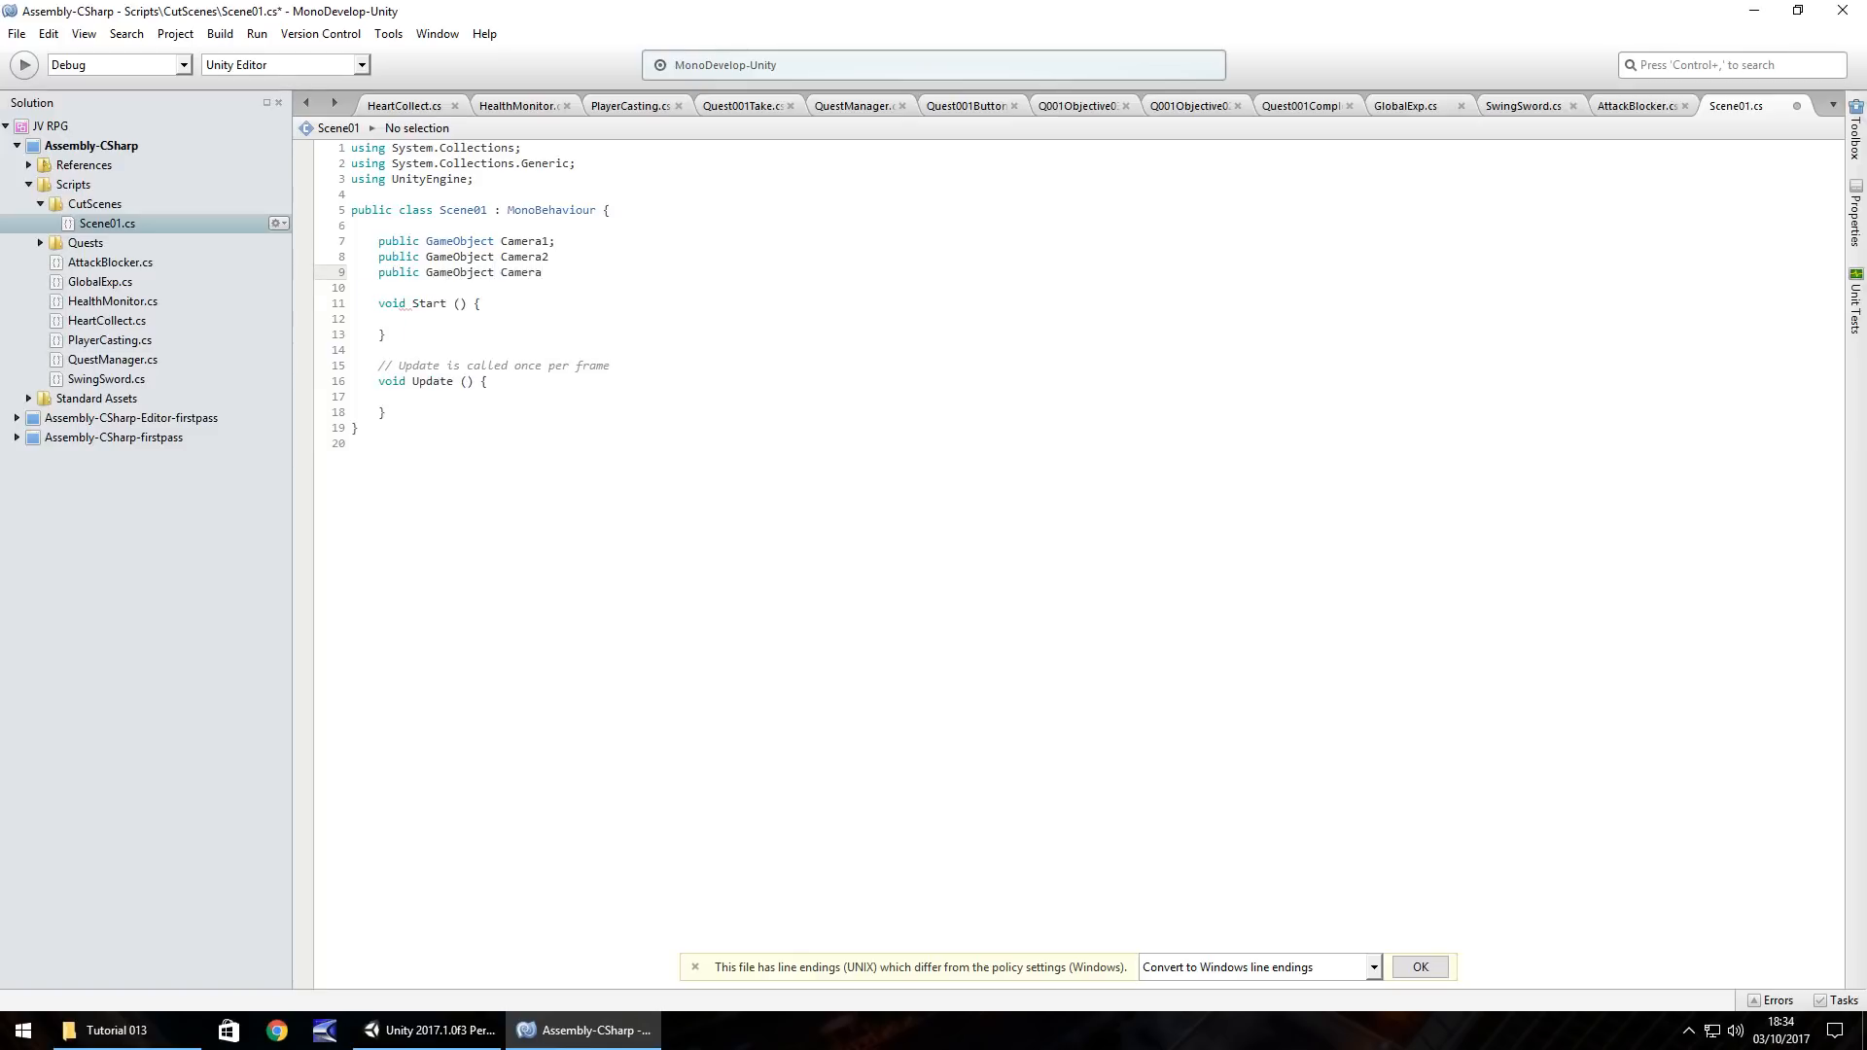
type("3;")
key("Up")
type(";")
key("Down")
key("Return")
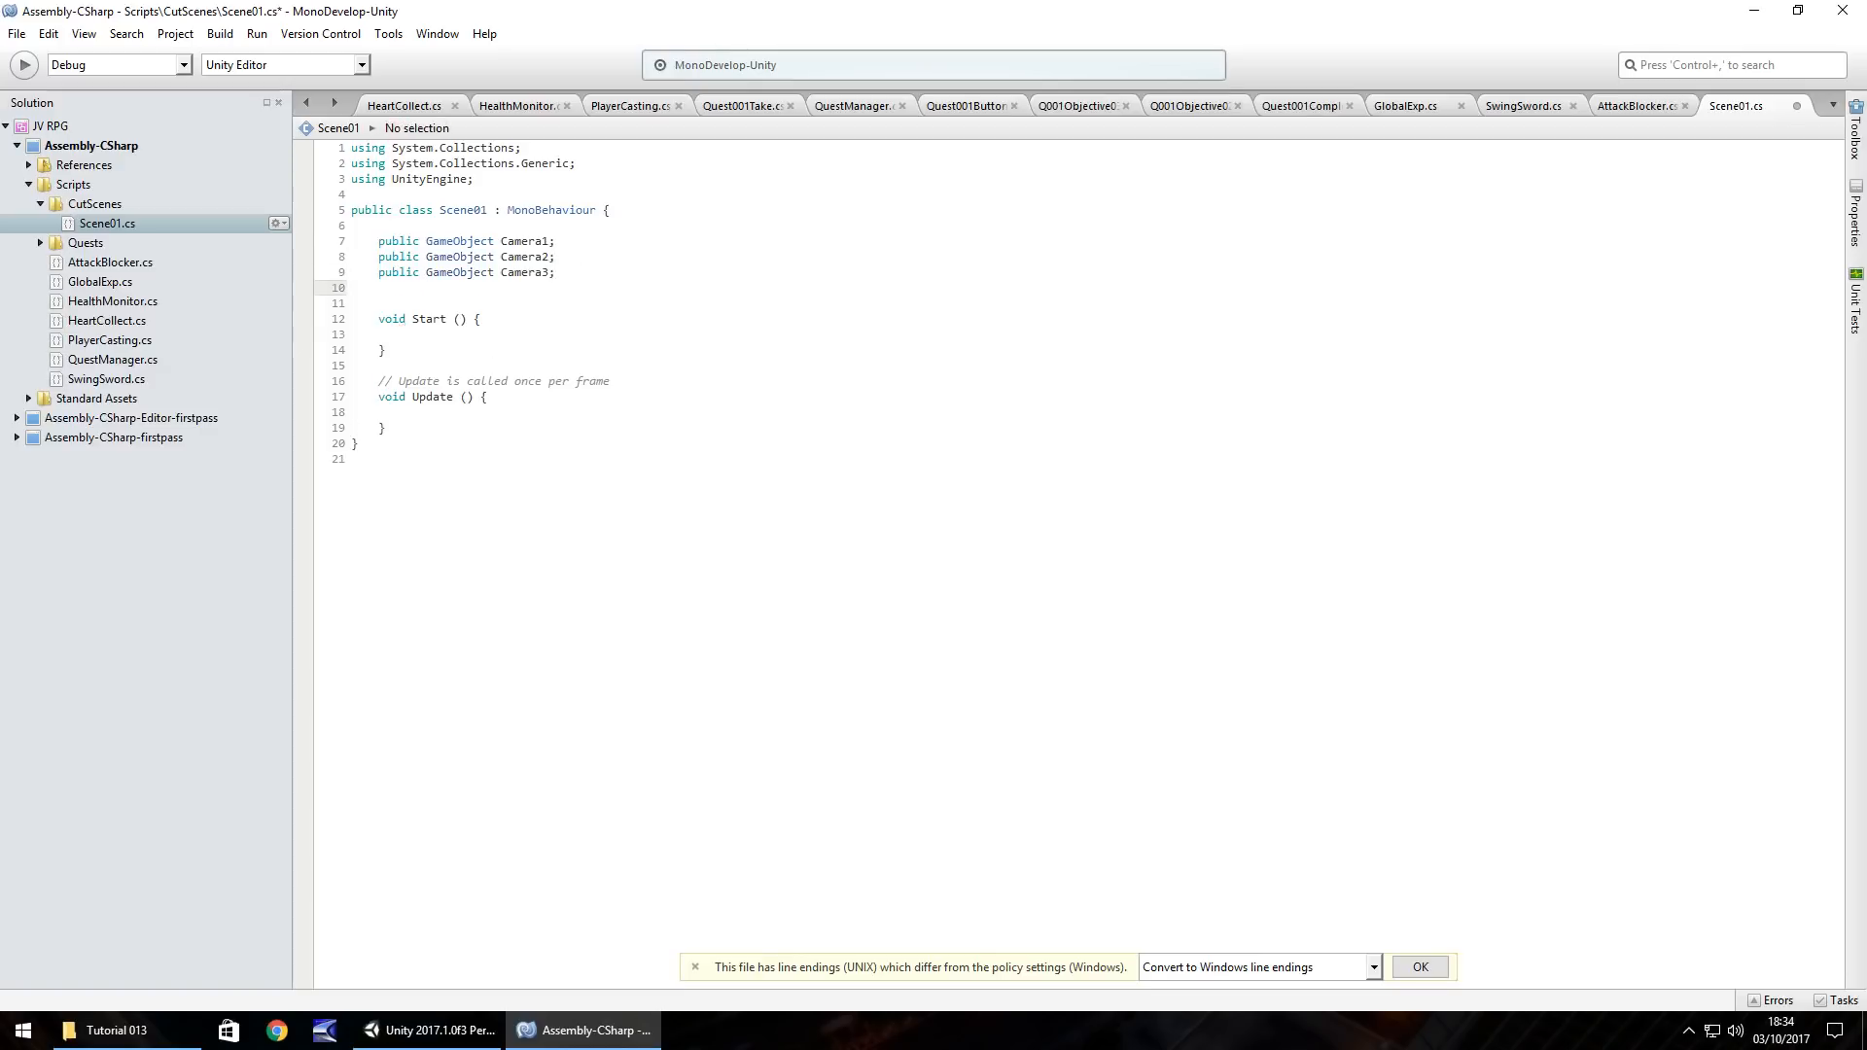
Step: Declare public GameObject variables FadeOut and FadeIn below Camera3
type("public Game")
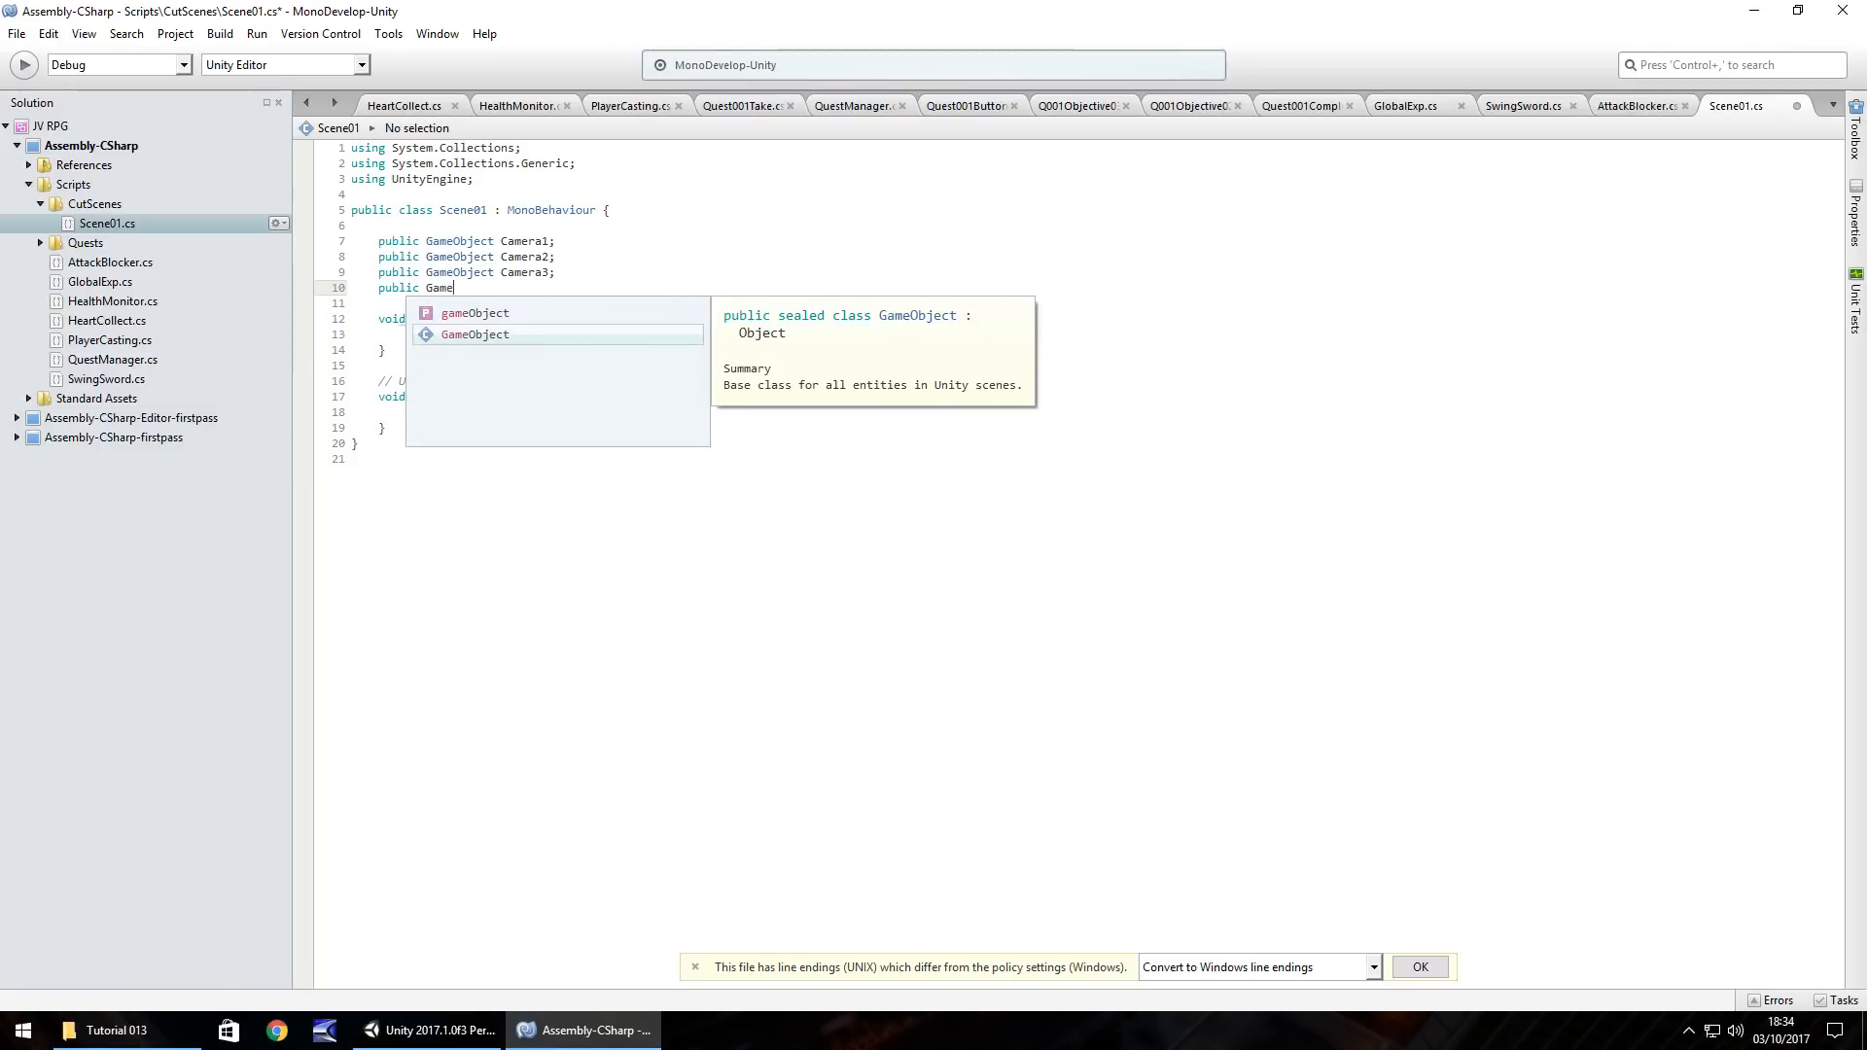
type("Object F")
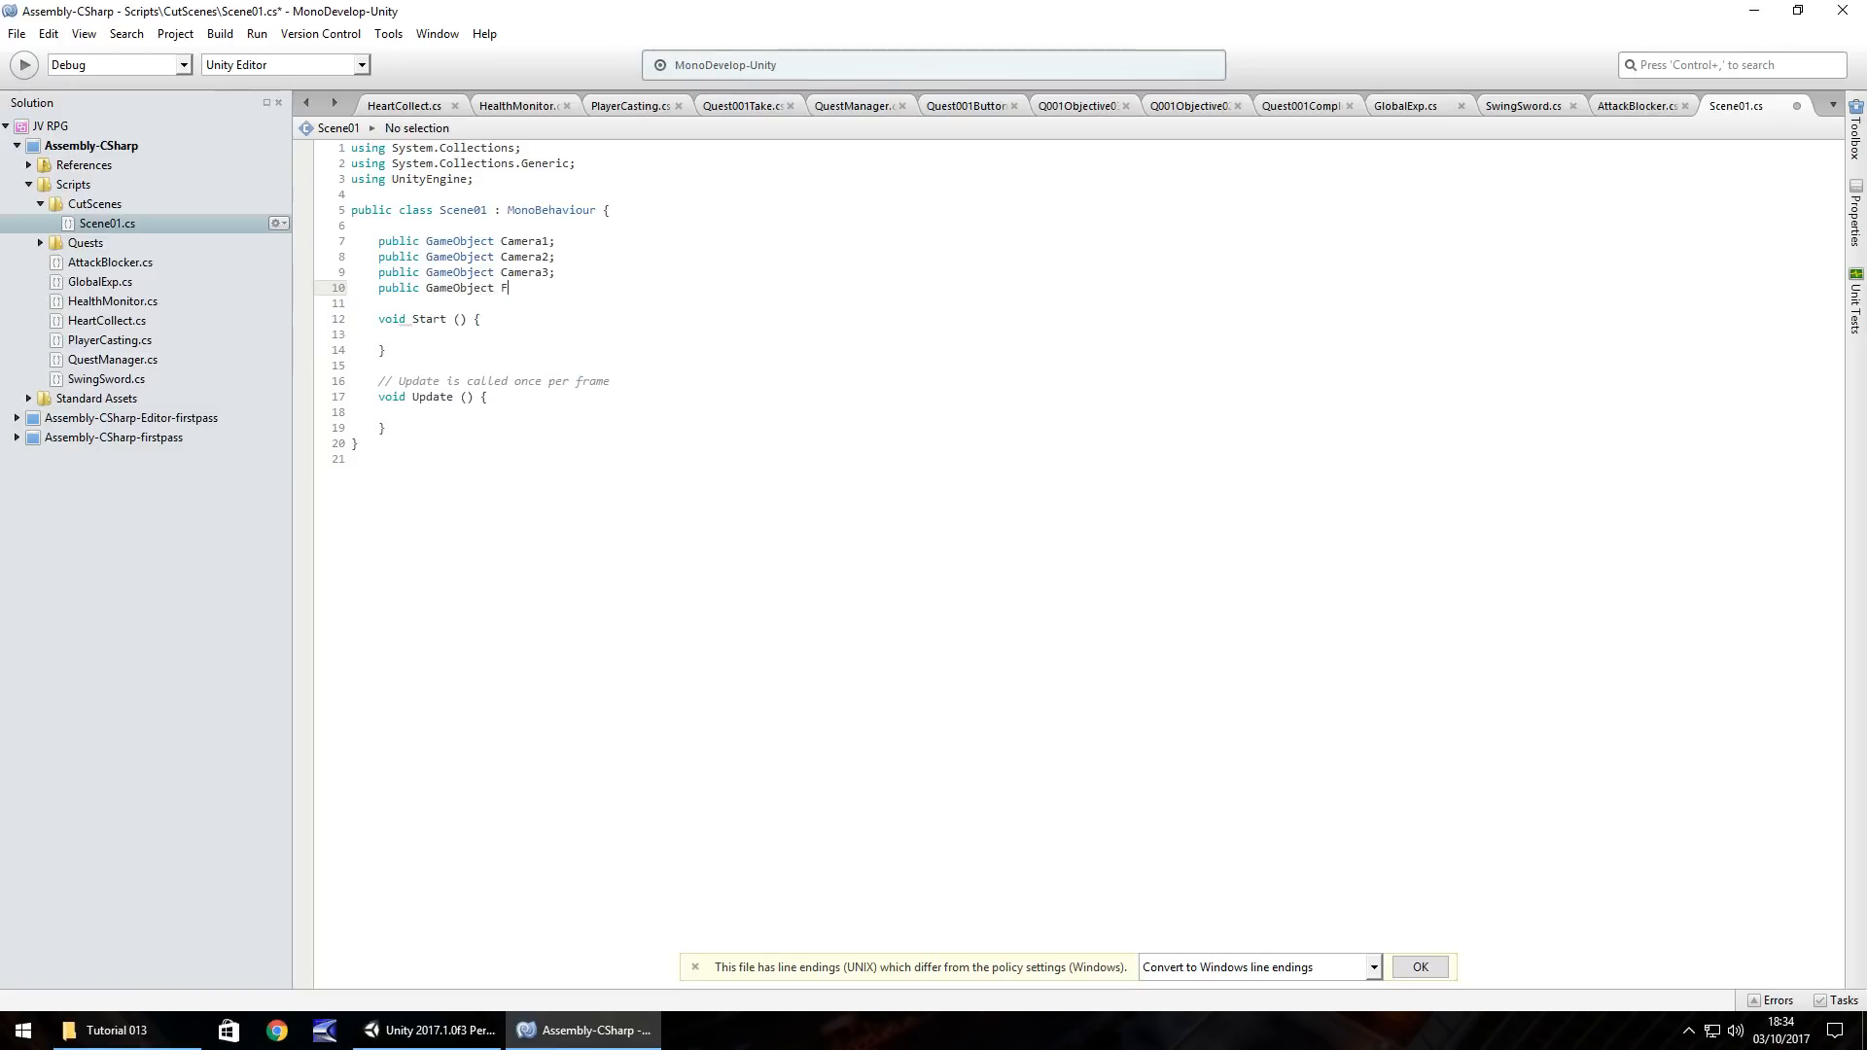
type("adeOut;")
key("Return")
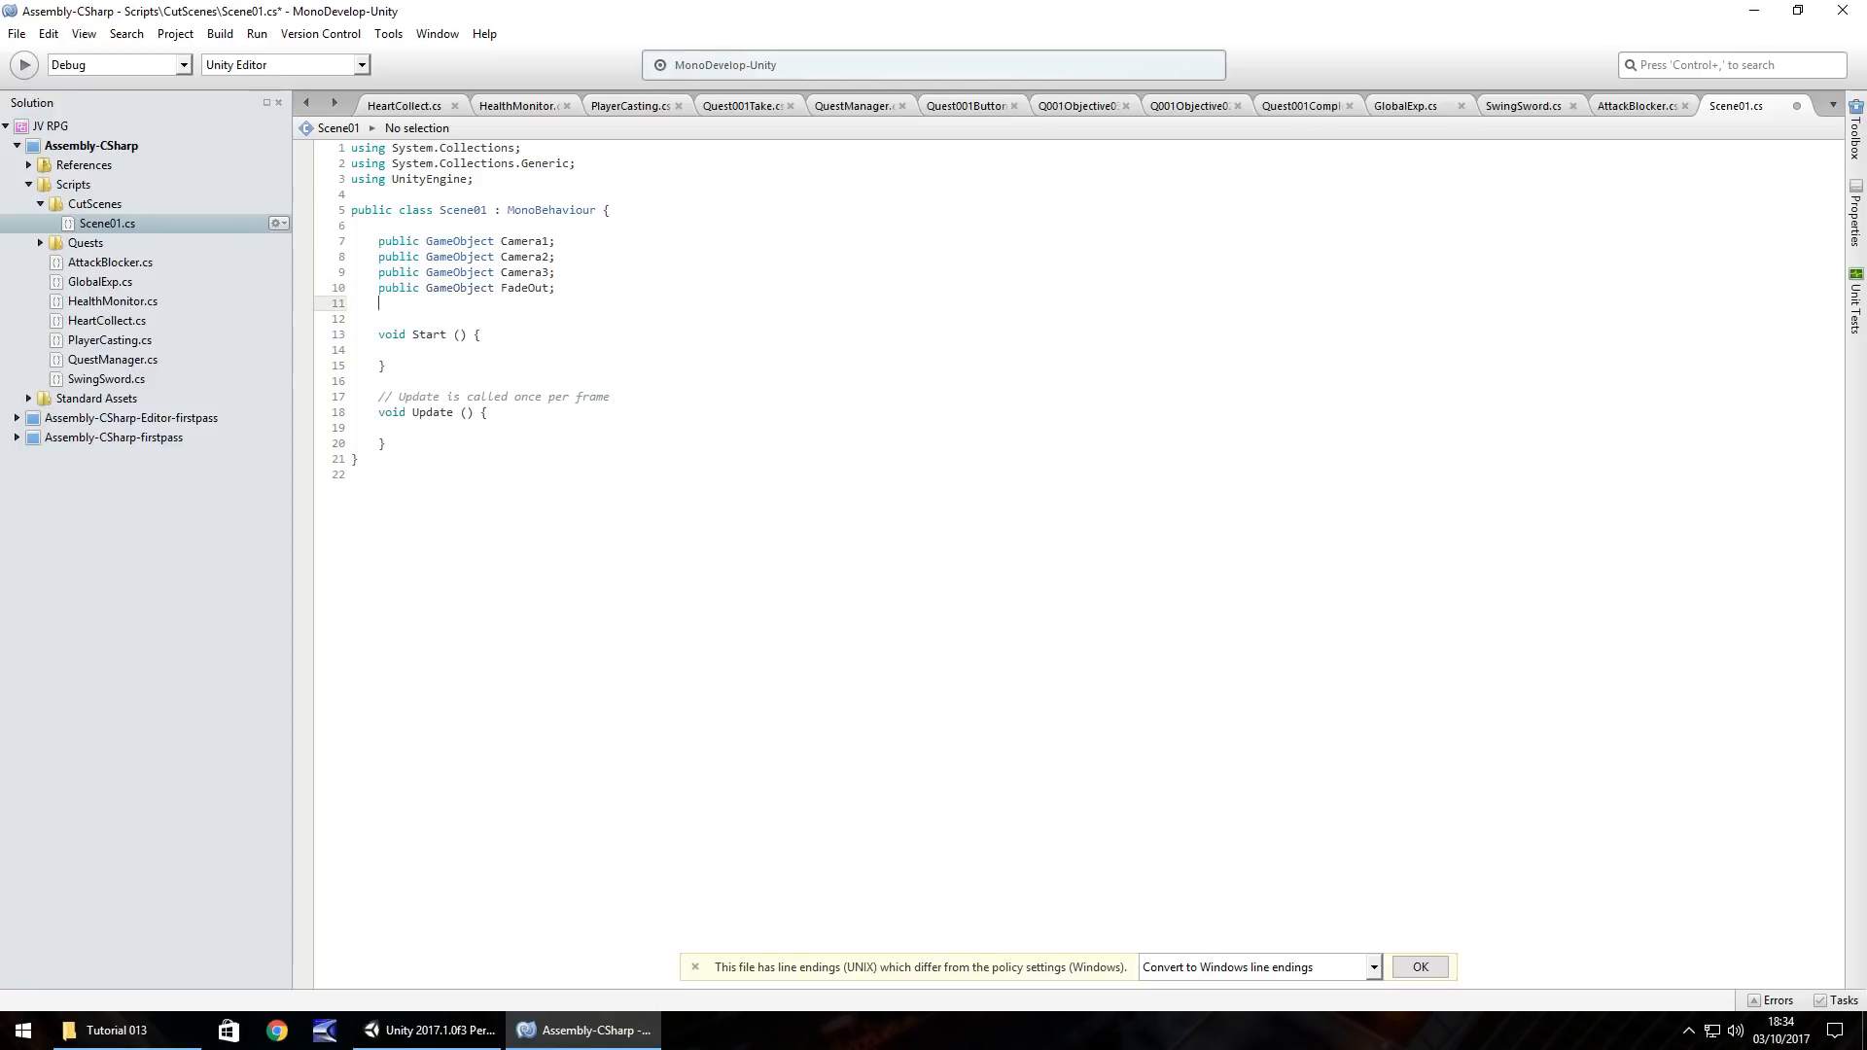
type("public G")
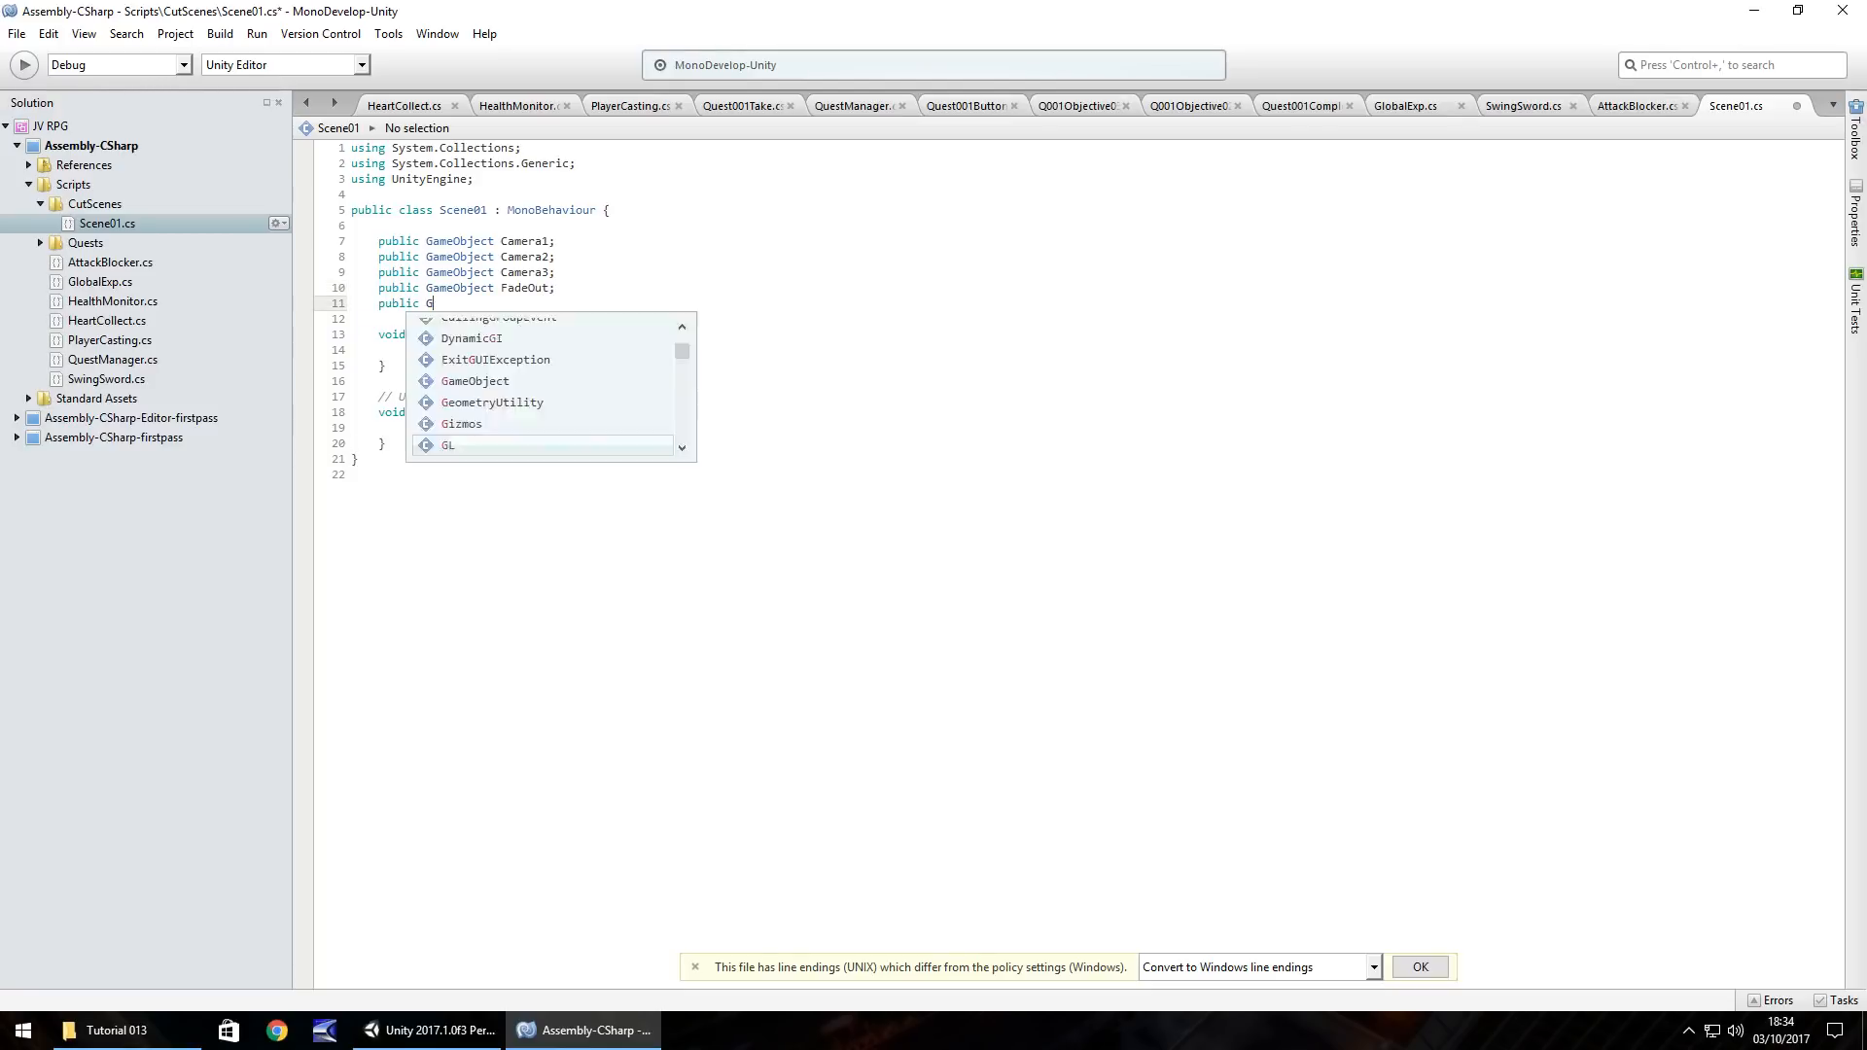
type("ameObject ")
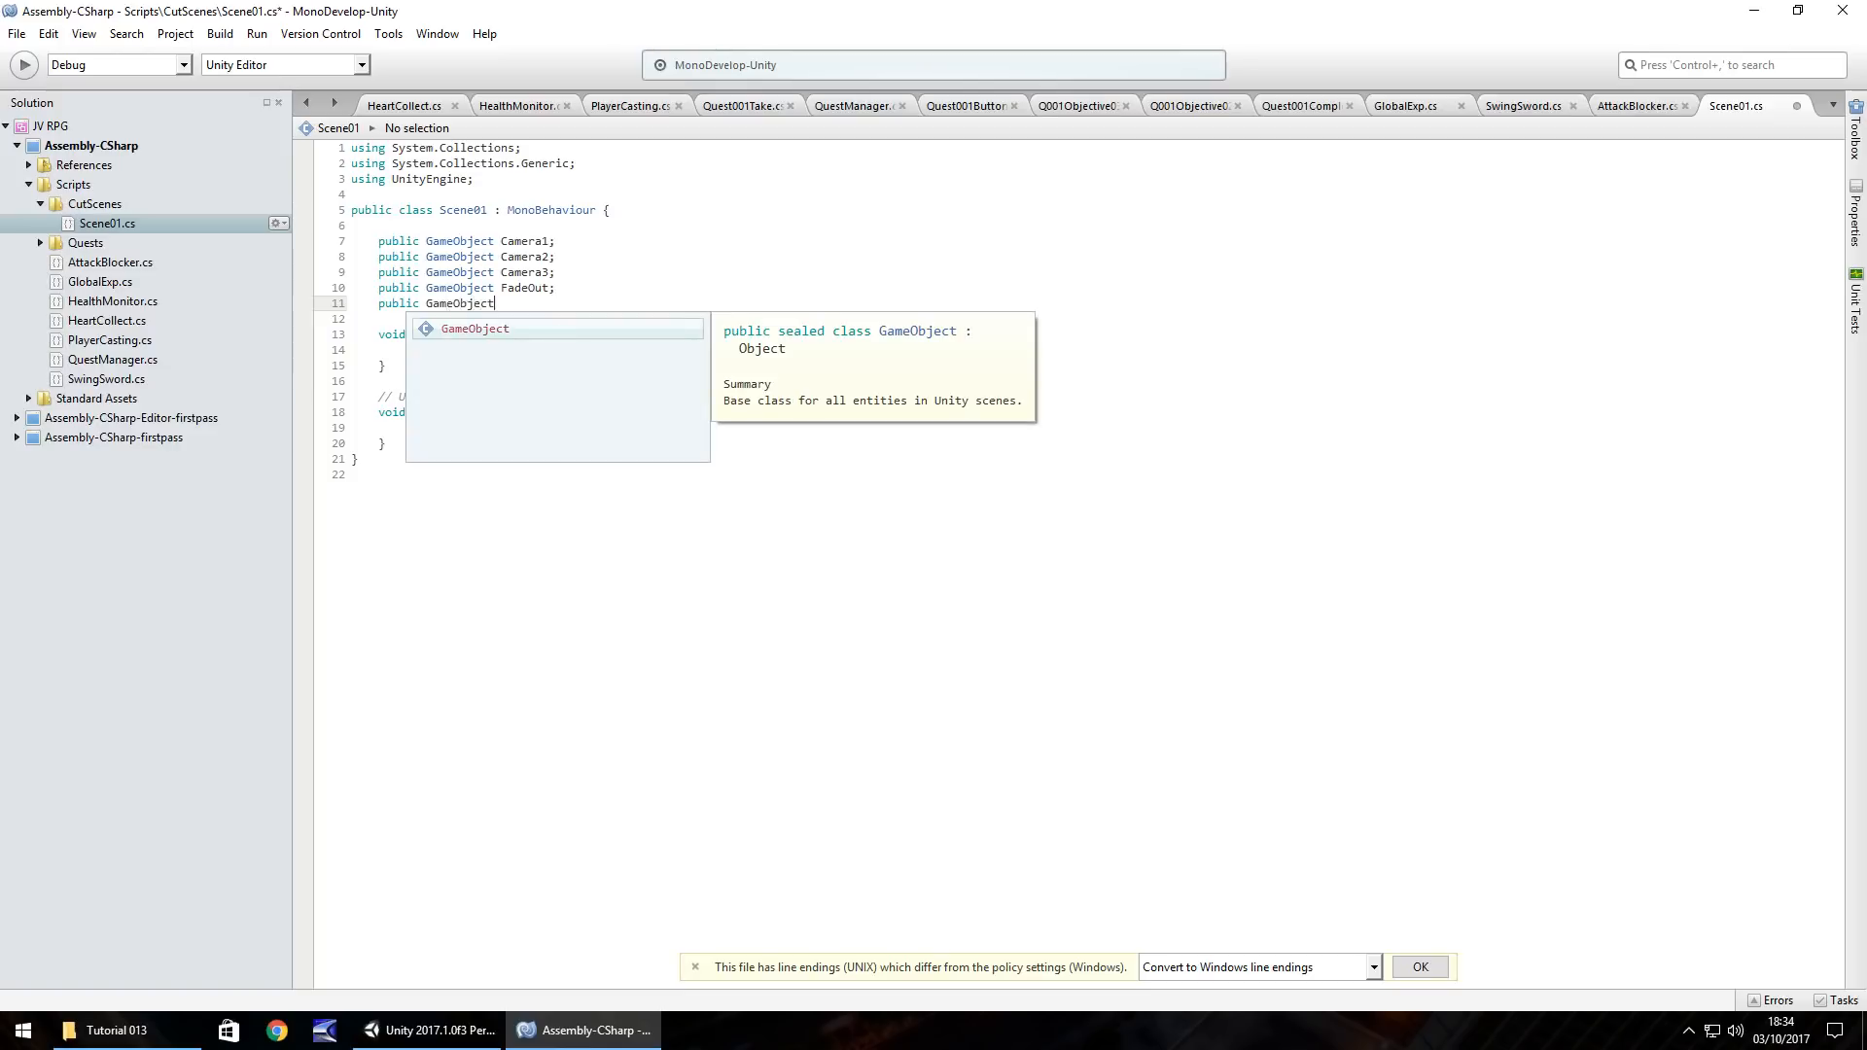
type("FadeIn;")
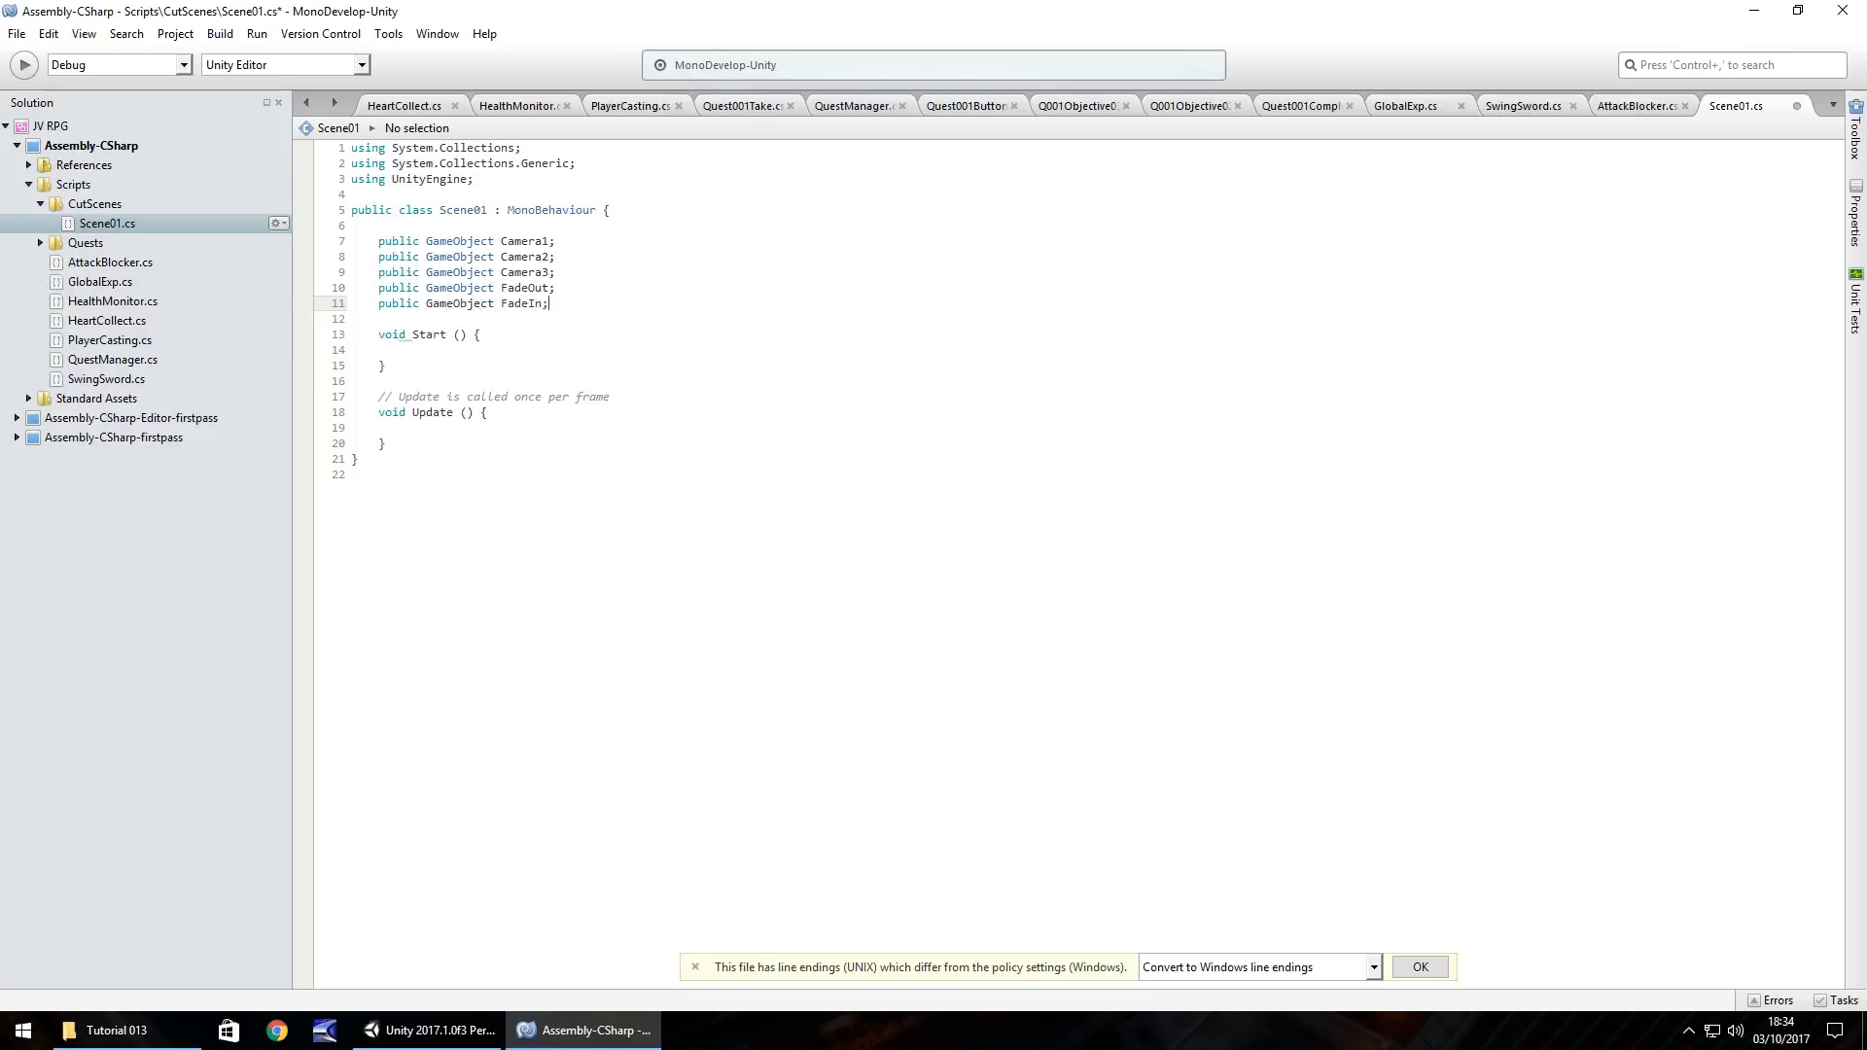
key("Return")
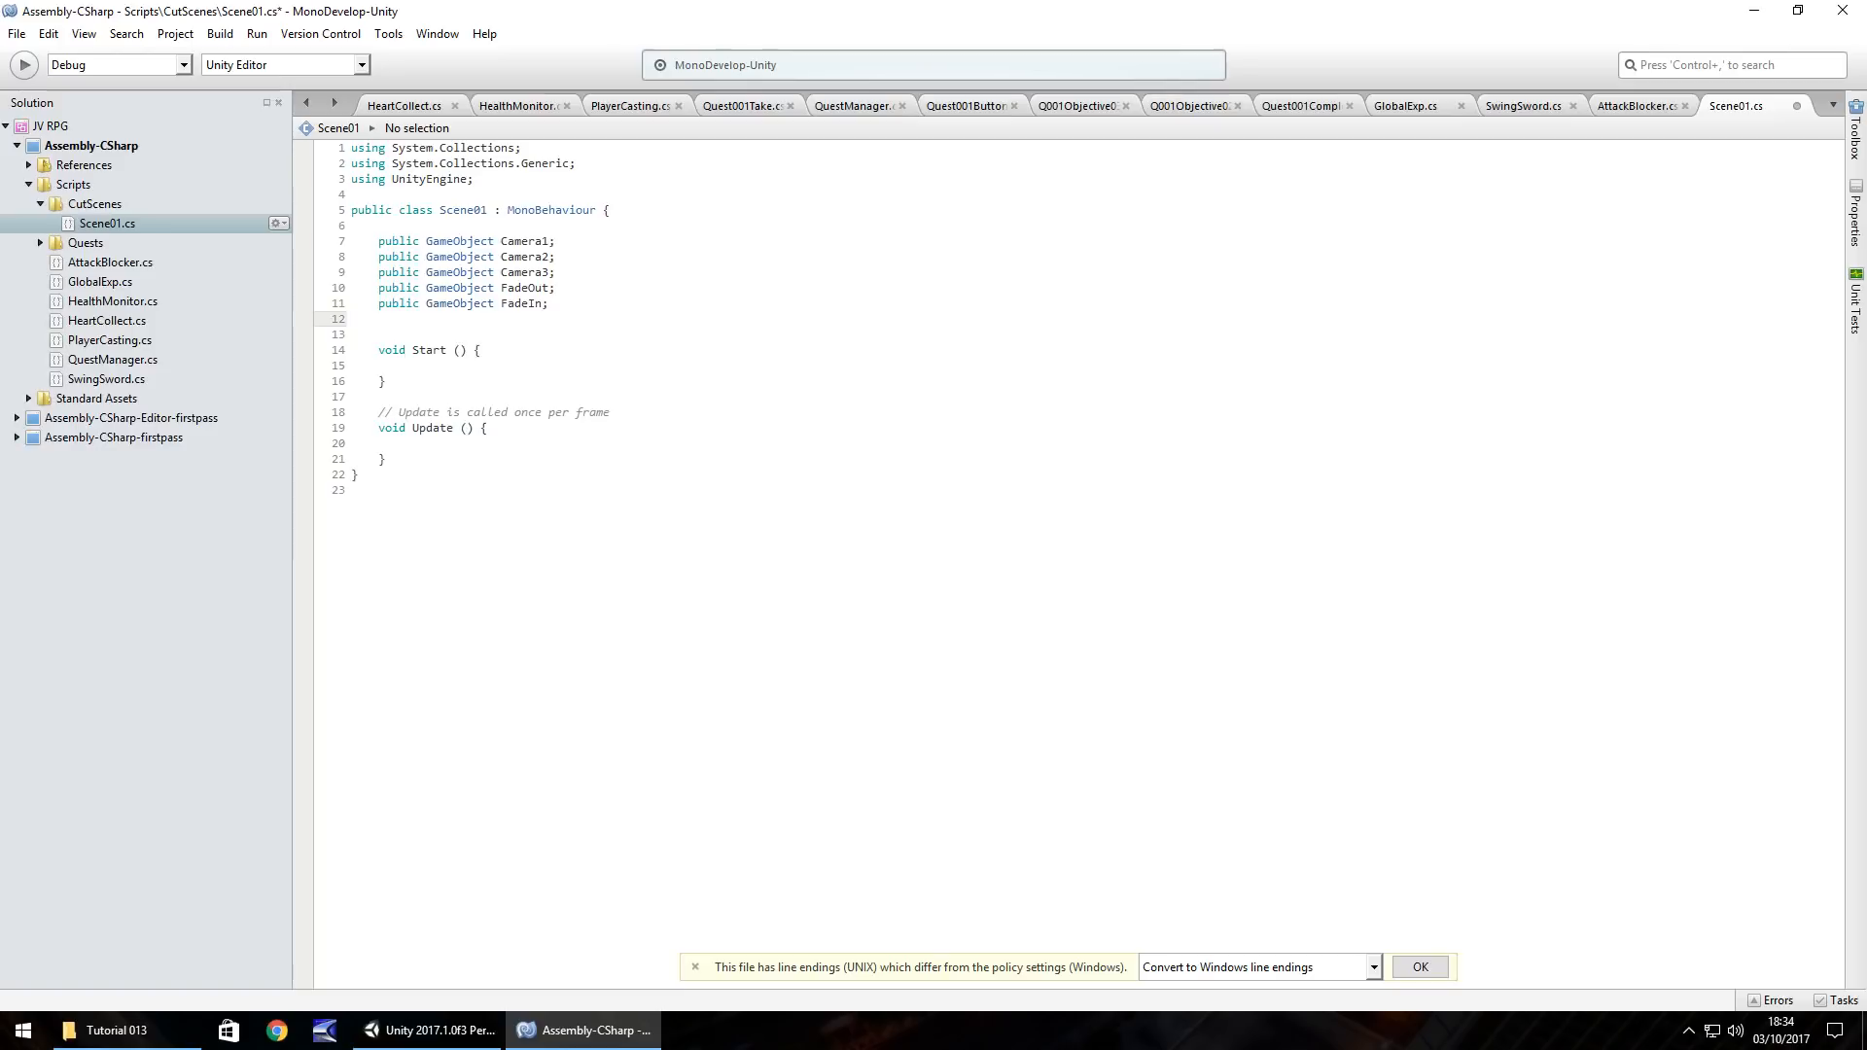
Step: Declare a public GameObject variable named ThePlayer below FadeIn
type("public GameO")
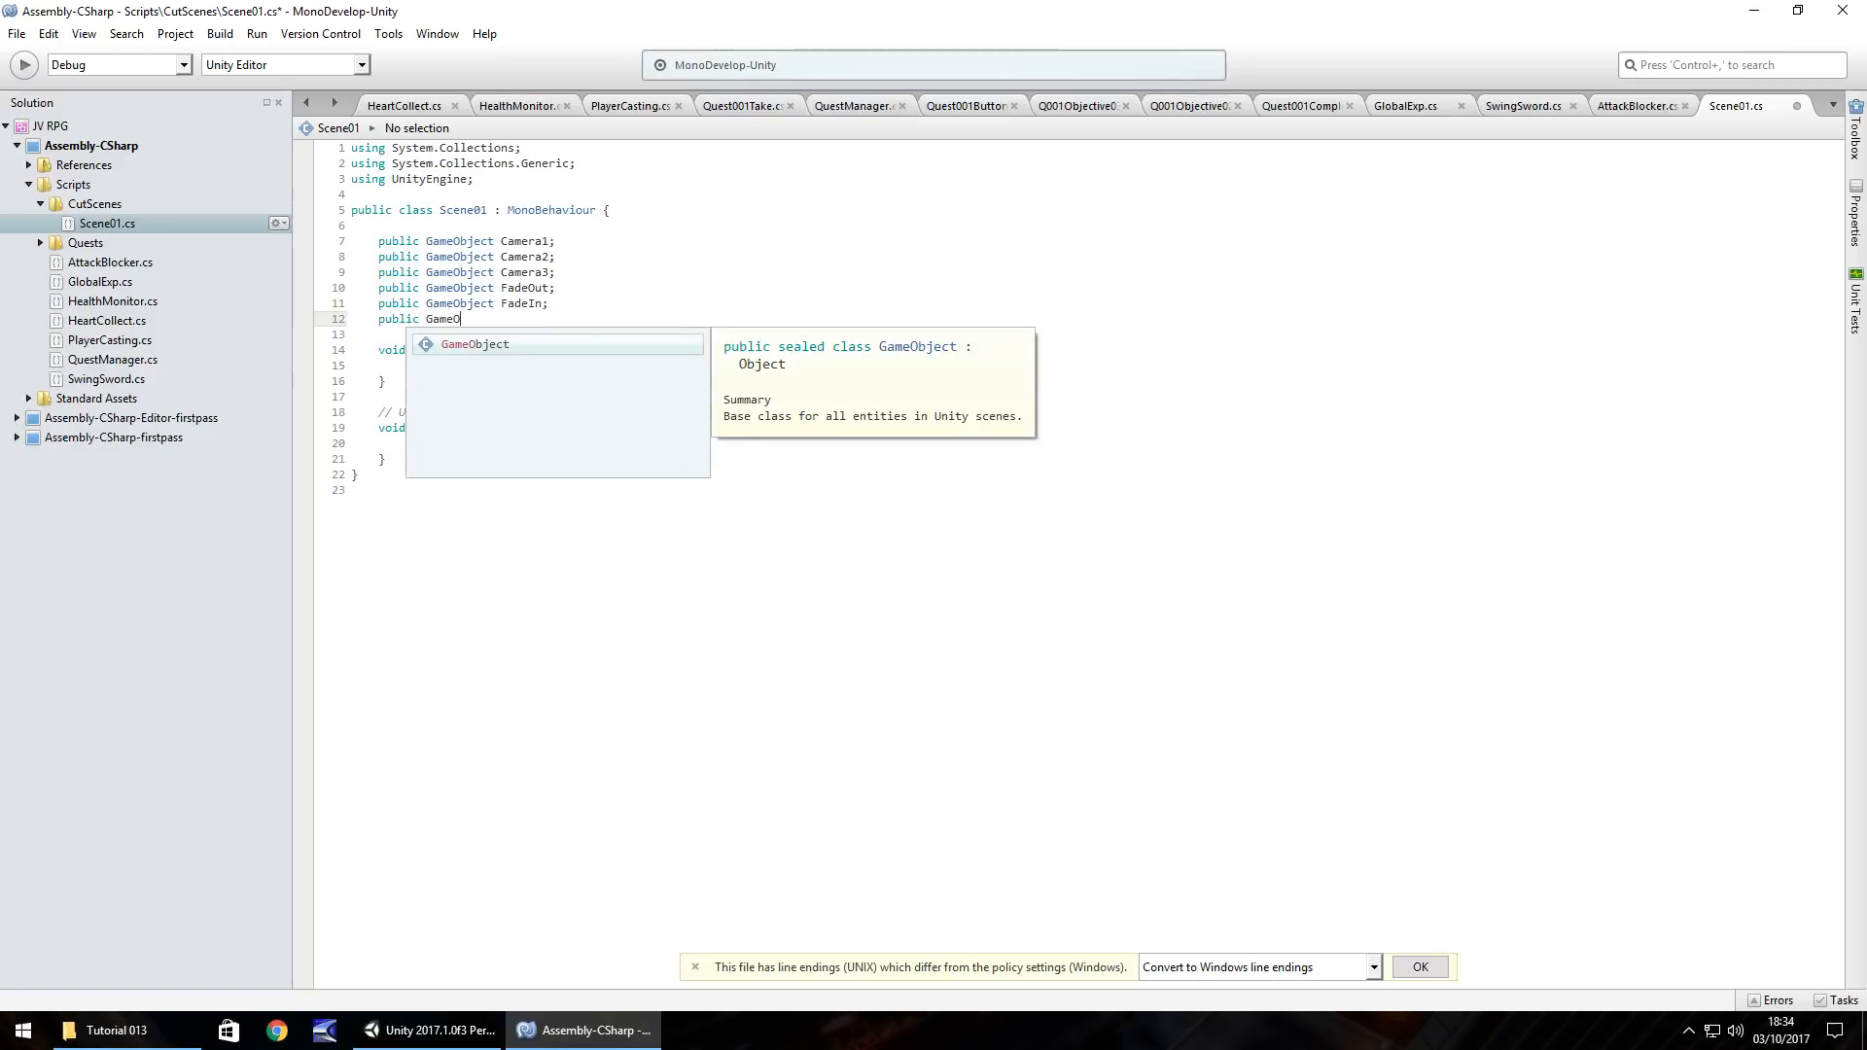
type("bject ThePlaye")
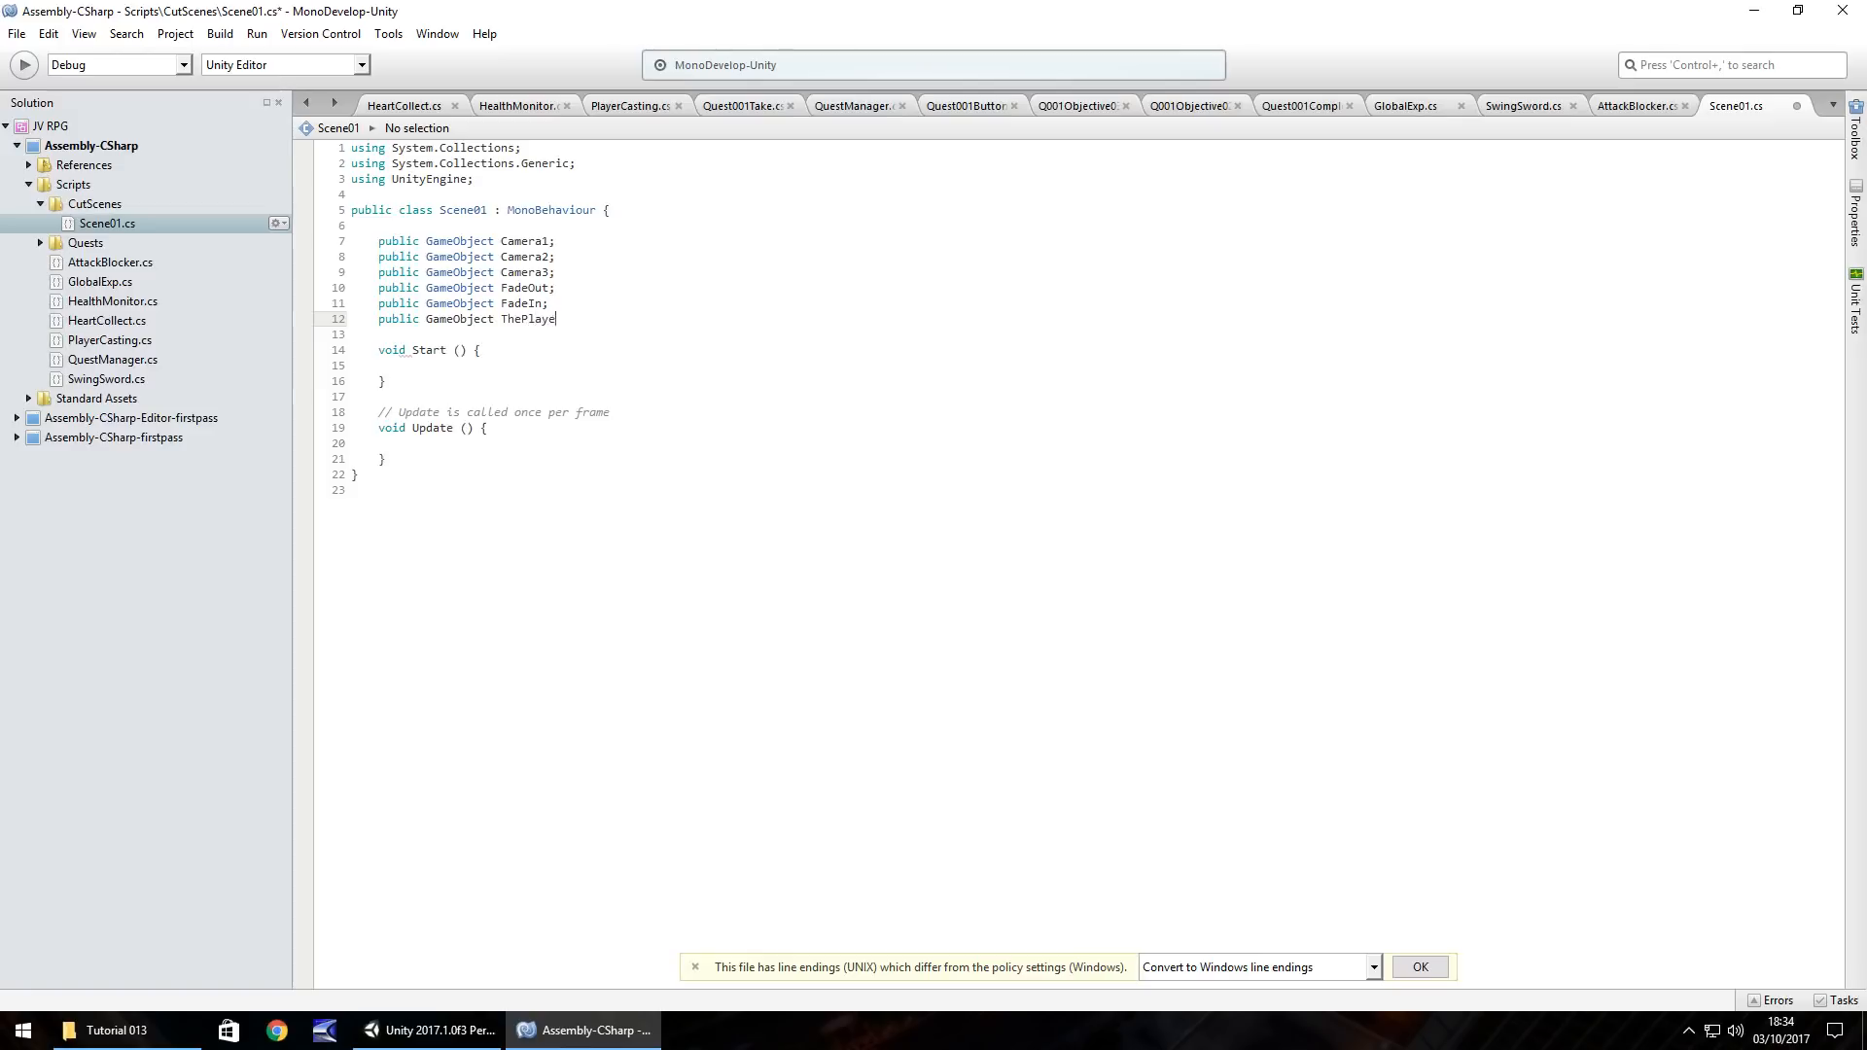
type("r;")
Step: Delete the Update method with its comment and leave blank lines below the Start method
left_click_drag(389, 459, 352, 406)
key("BackSpace")
left_click(488, 391)
key("Return")
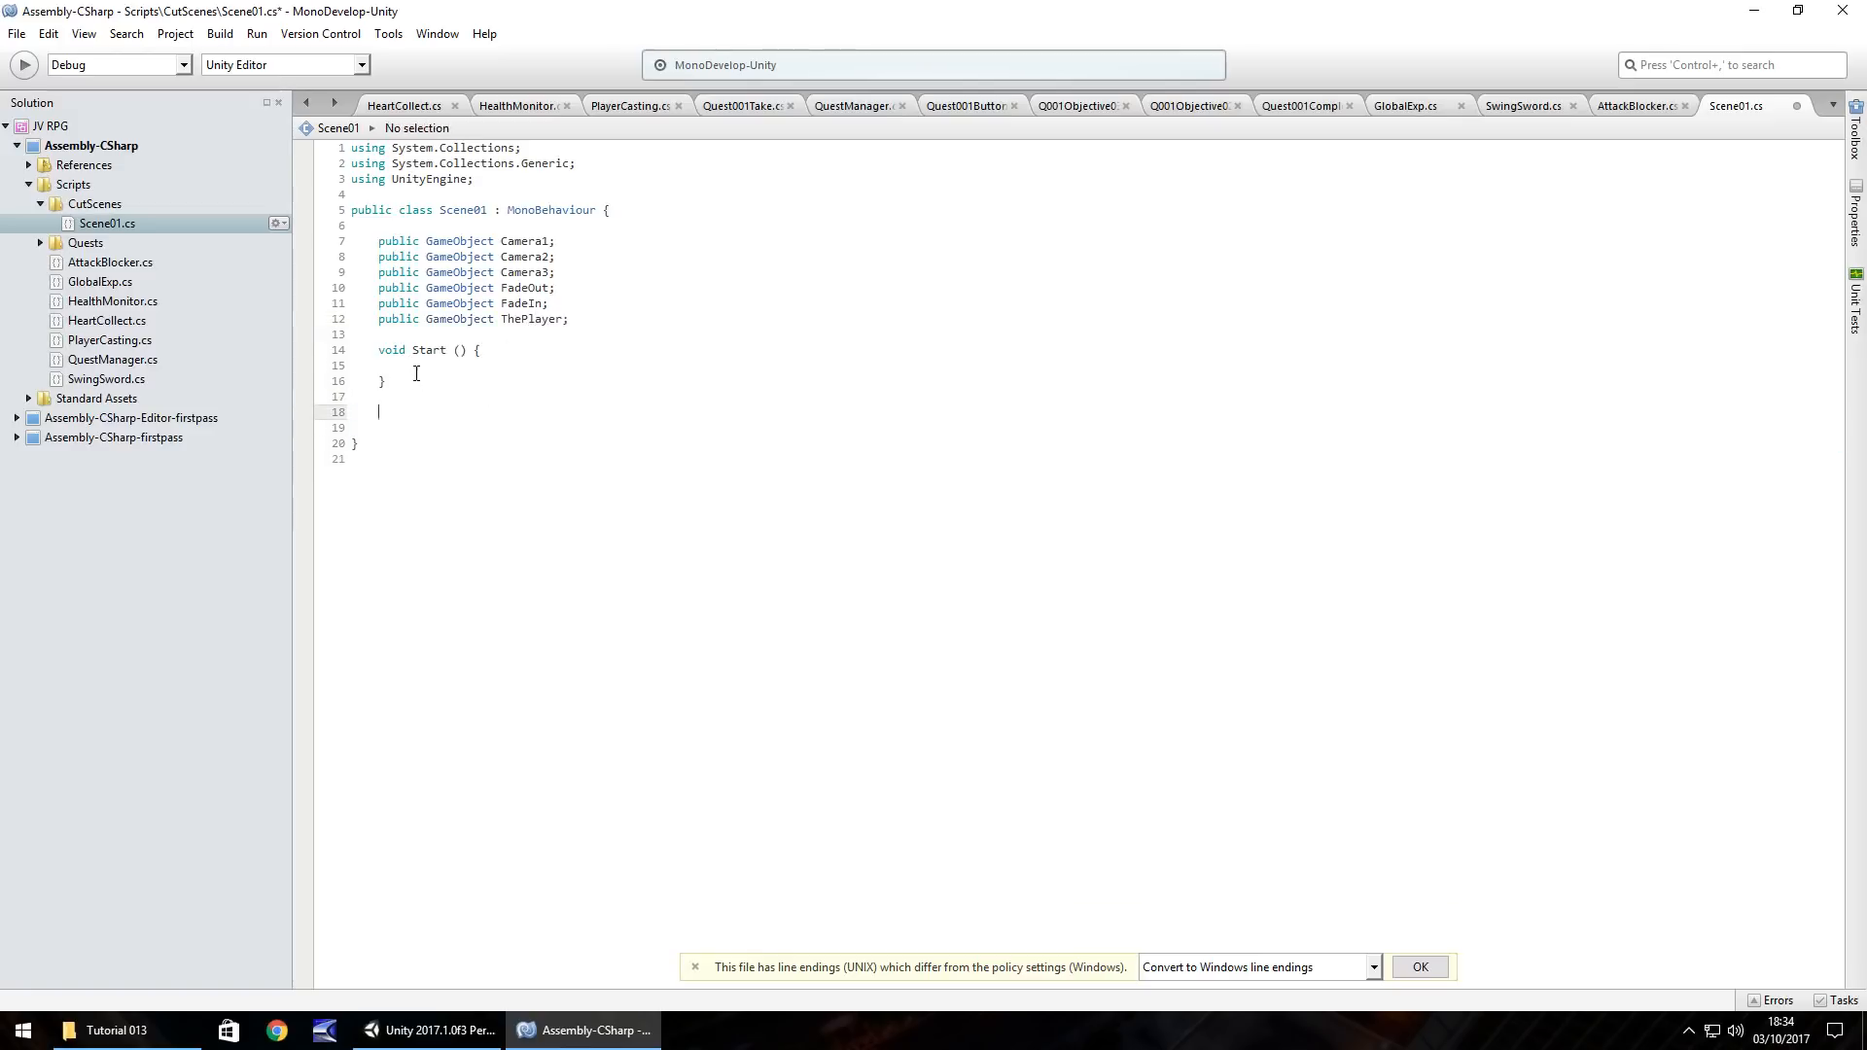
left_click(429, 364)
left_click(421, 396)
key("Return")
Step: Add StartCoroutine (CutSceneStart ()); inside the Start method and begin an IEnumerator declaration below that method
left_click(408, 366)
type("StartCo")
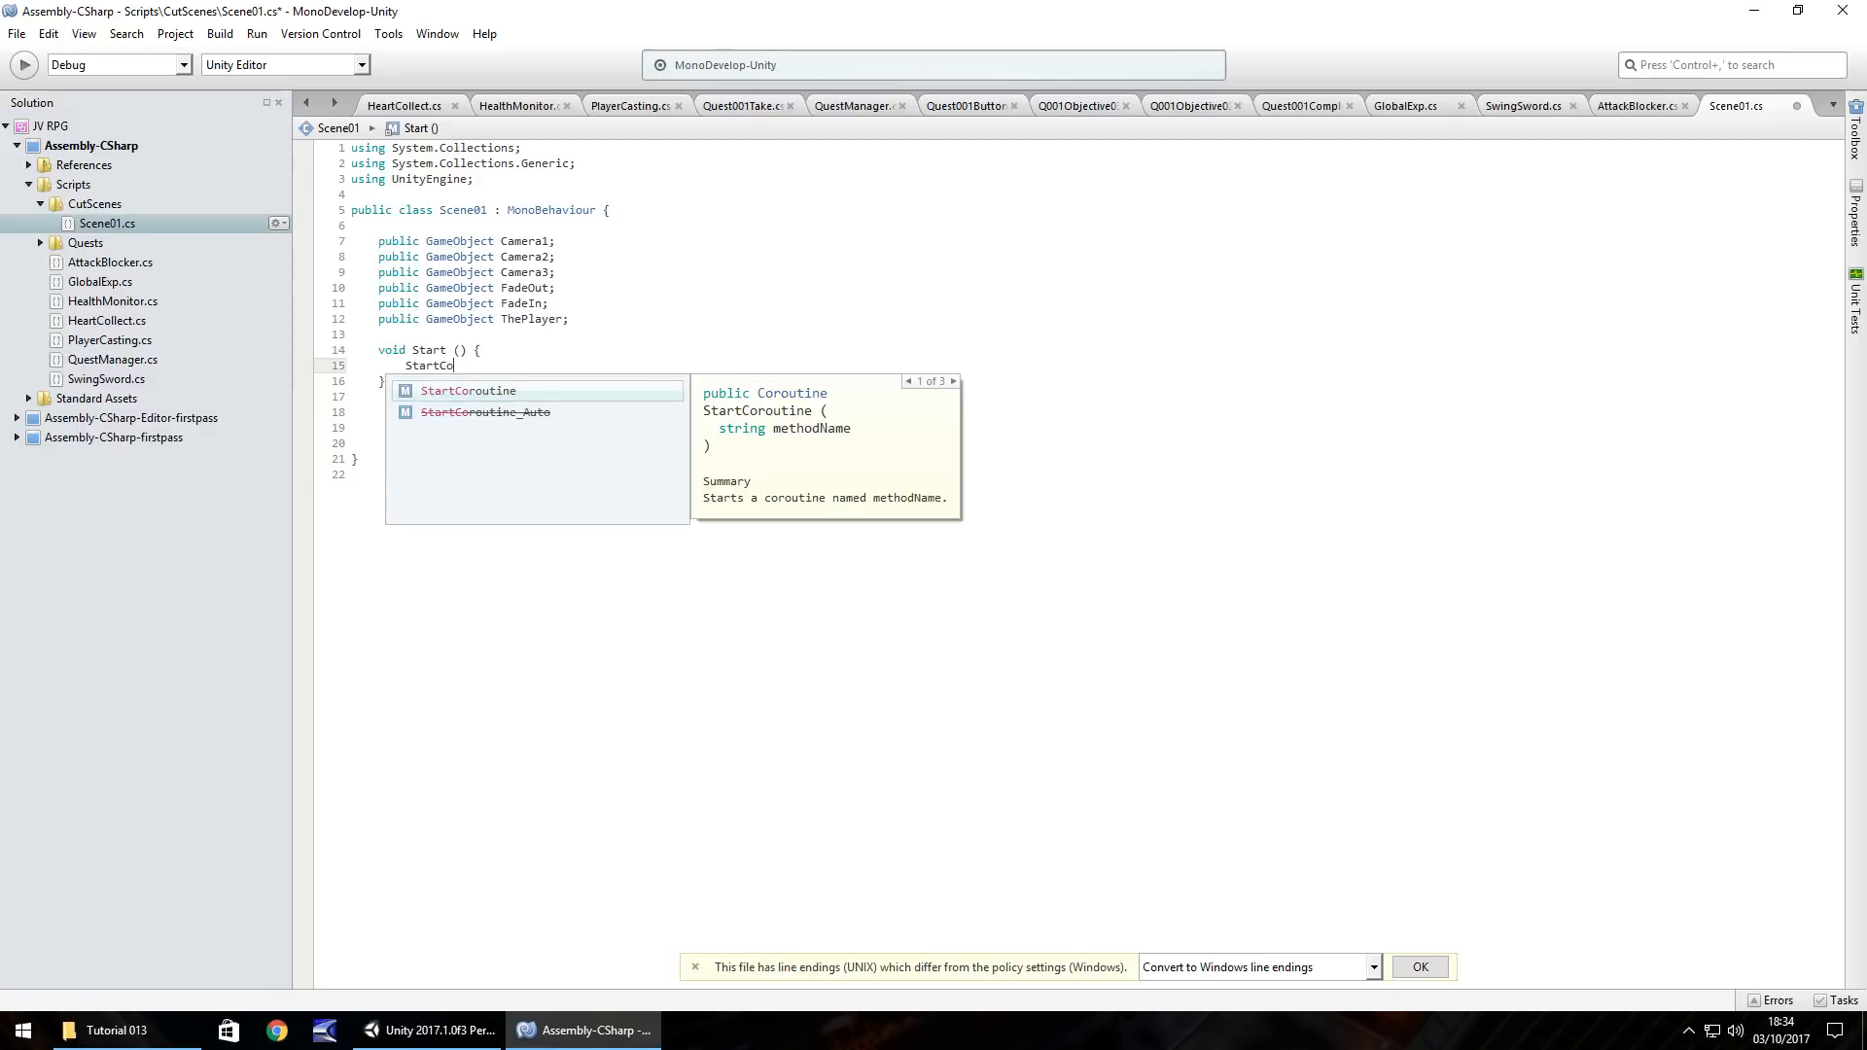
type("routine(")
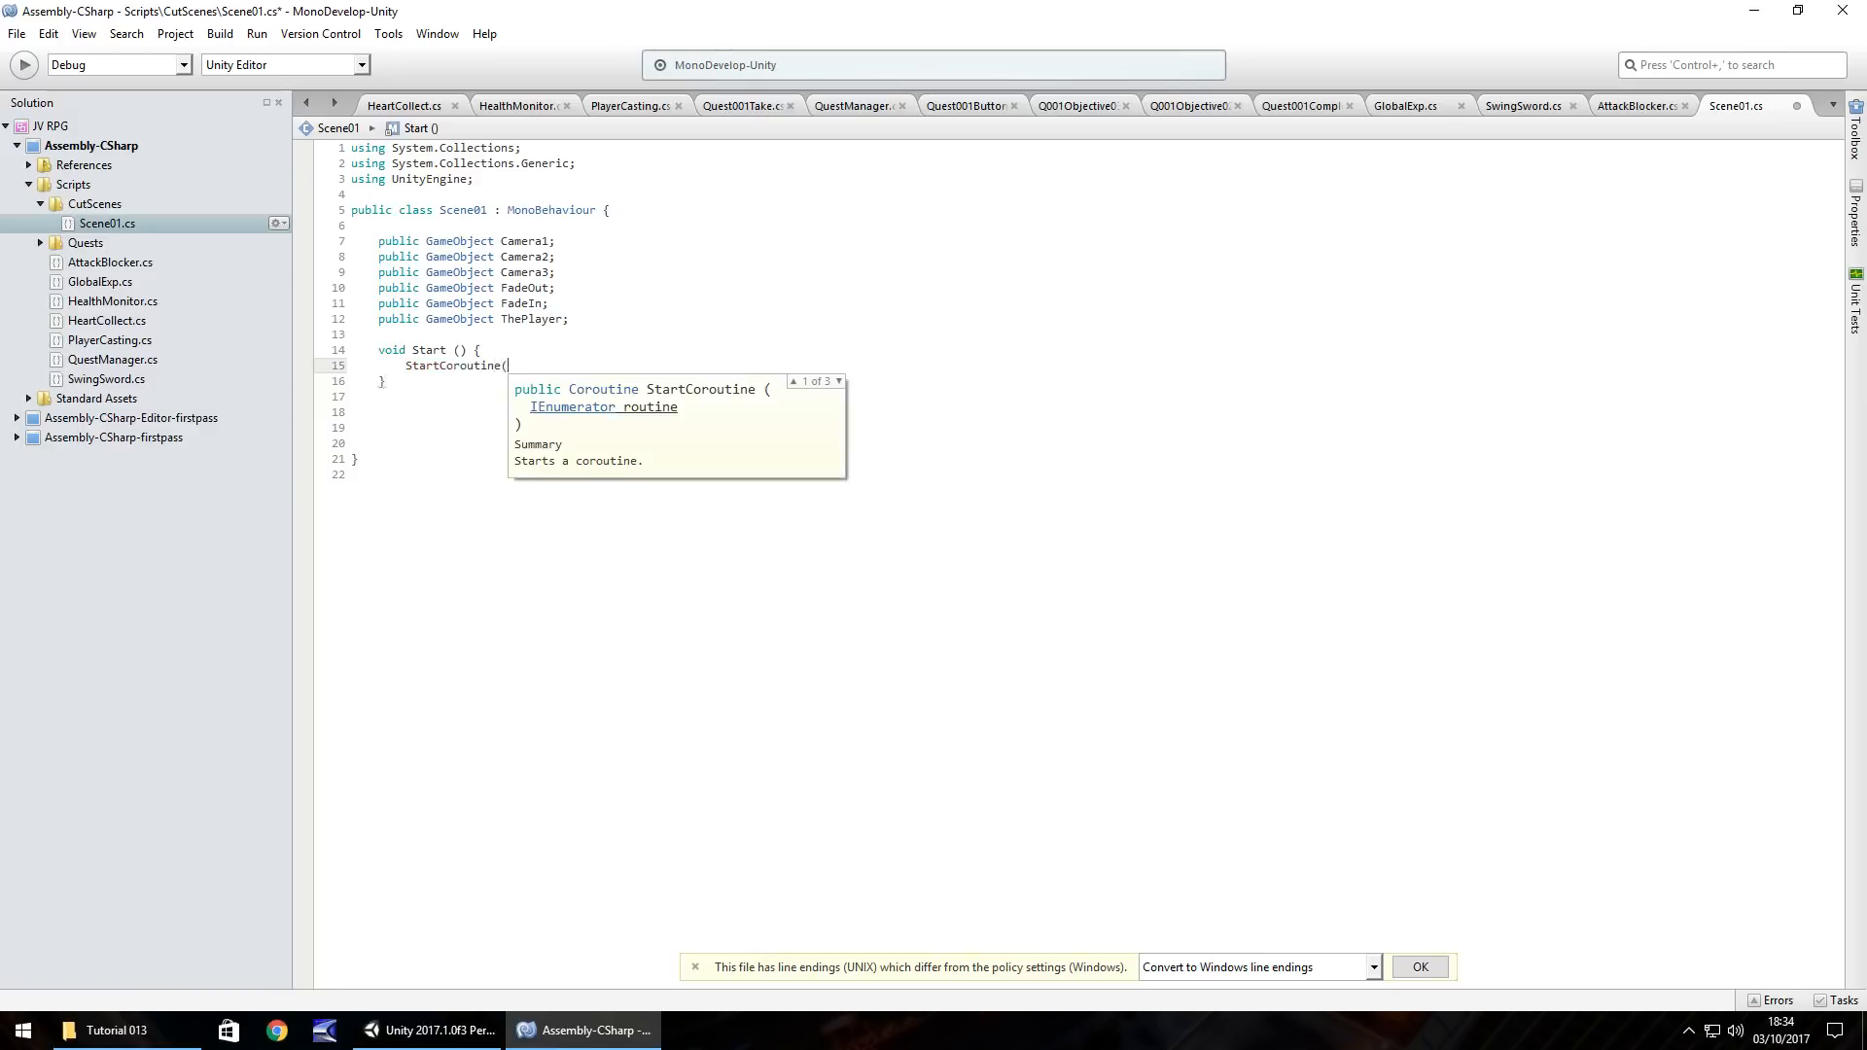
type("CutrScenm")
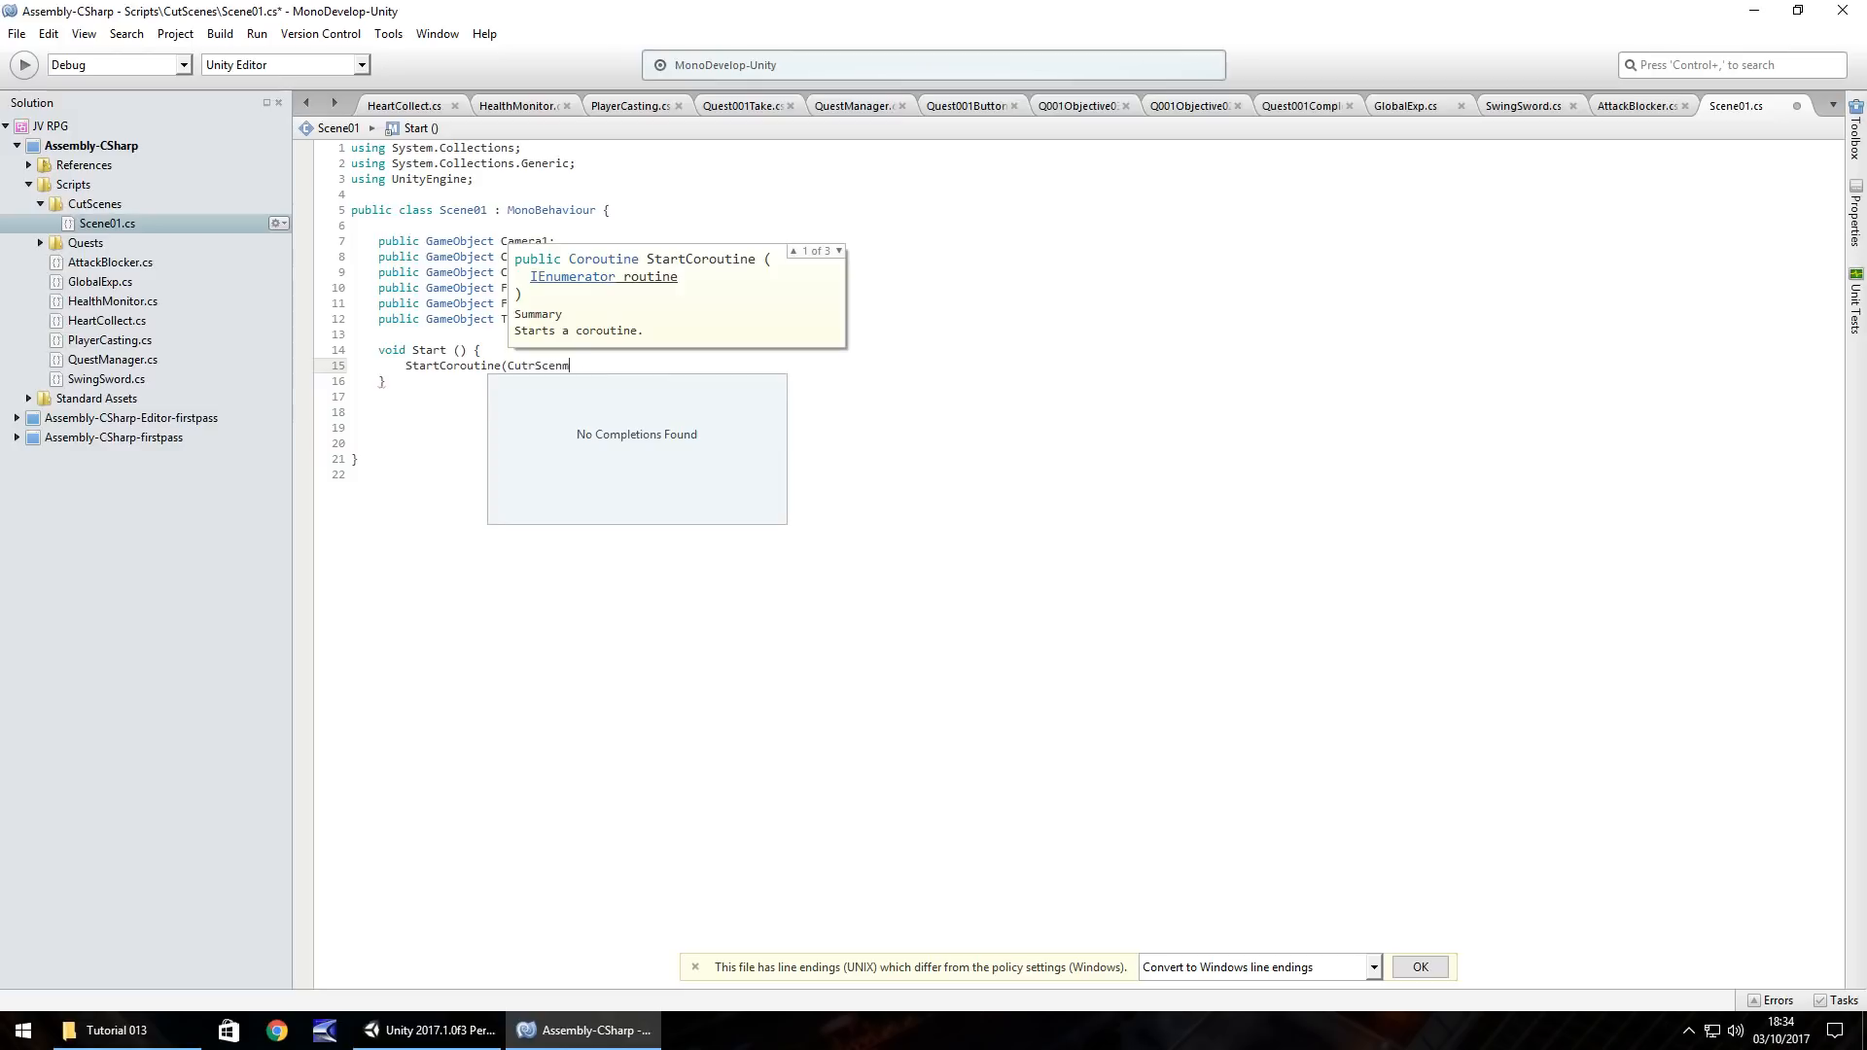
key("BackSpace")
type("eStart ()")
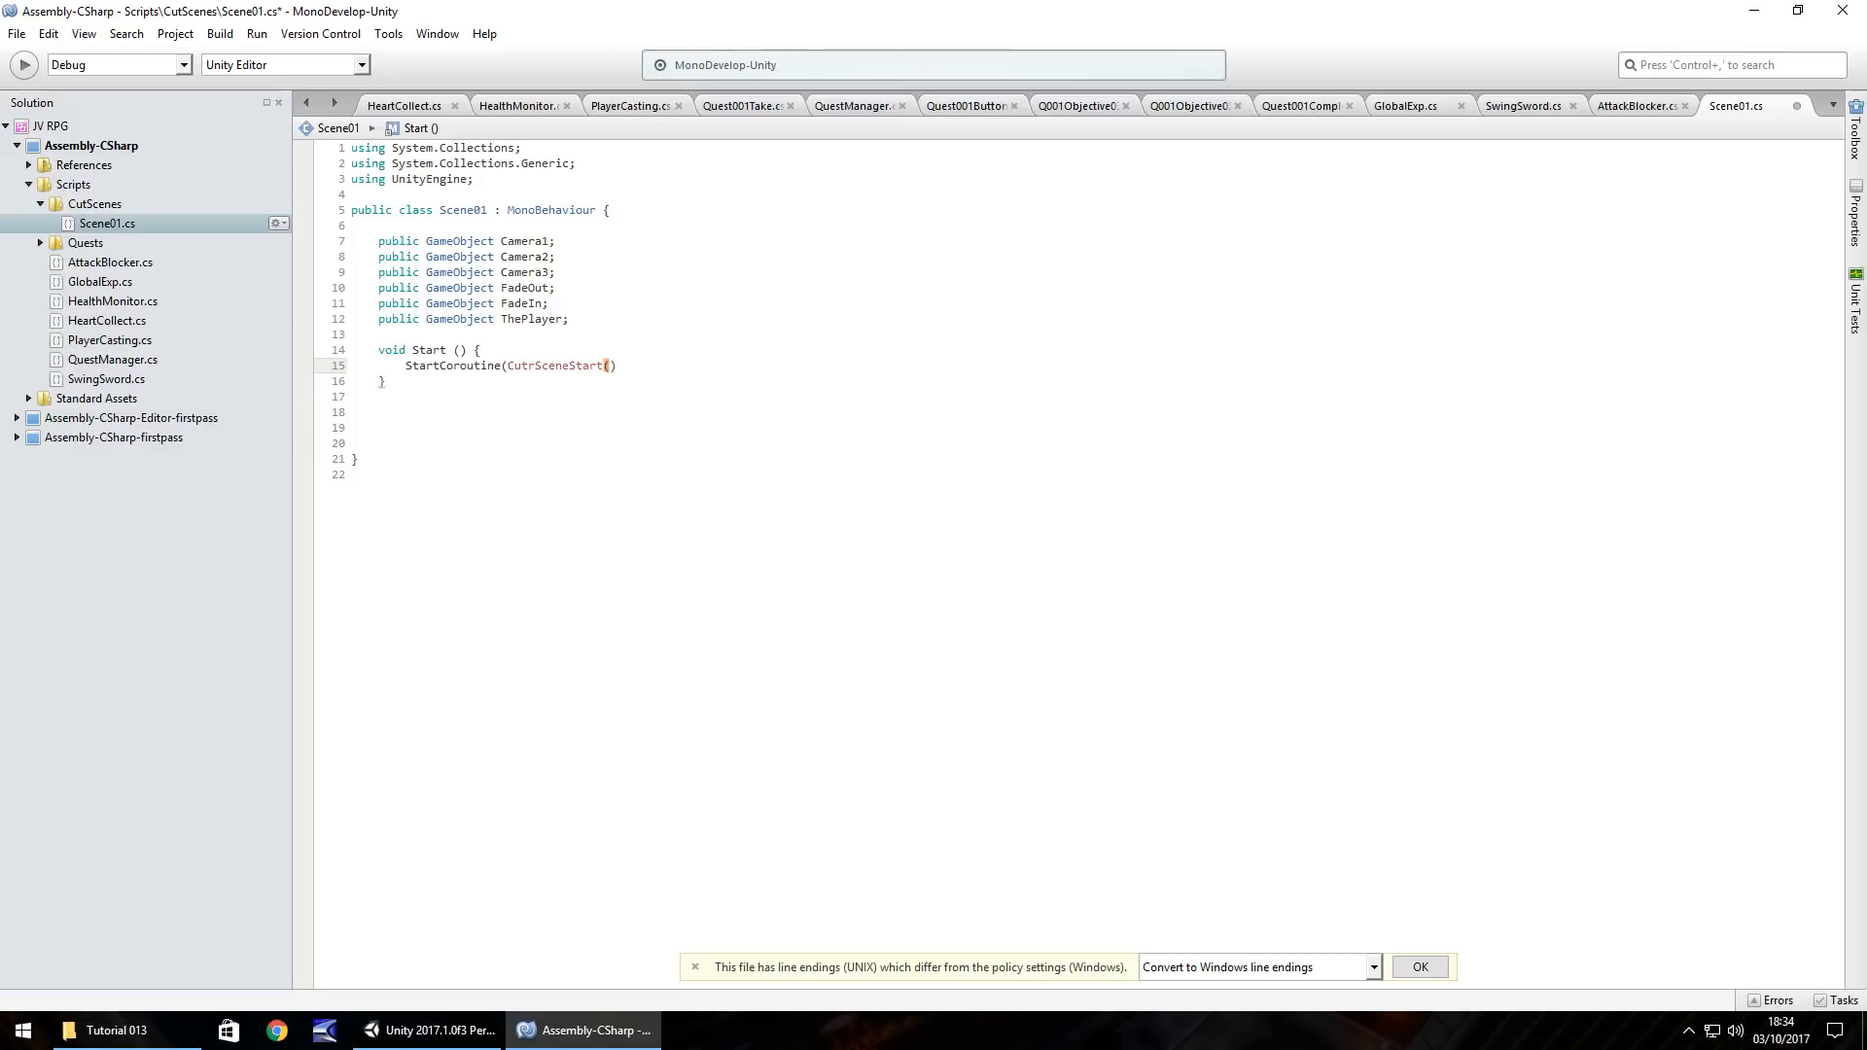
type(");")
left_click(416, 419)
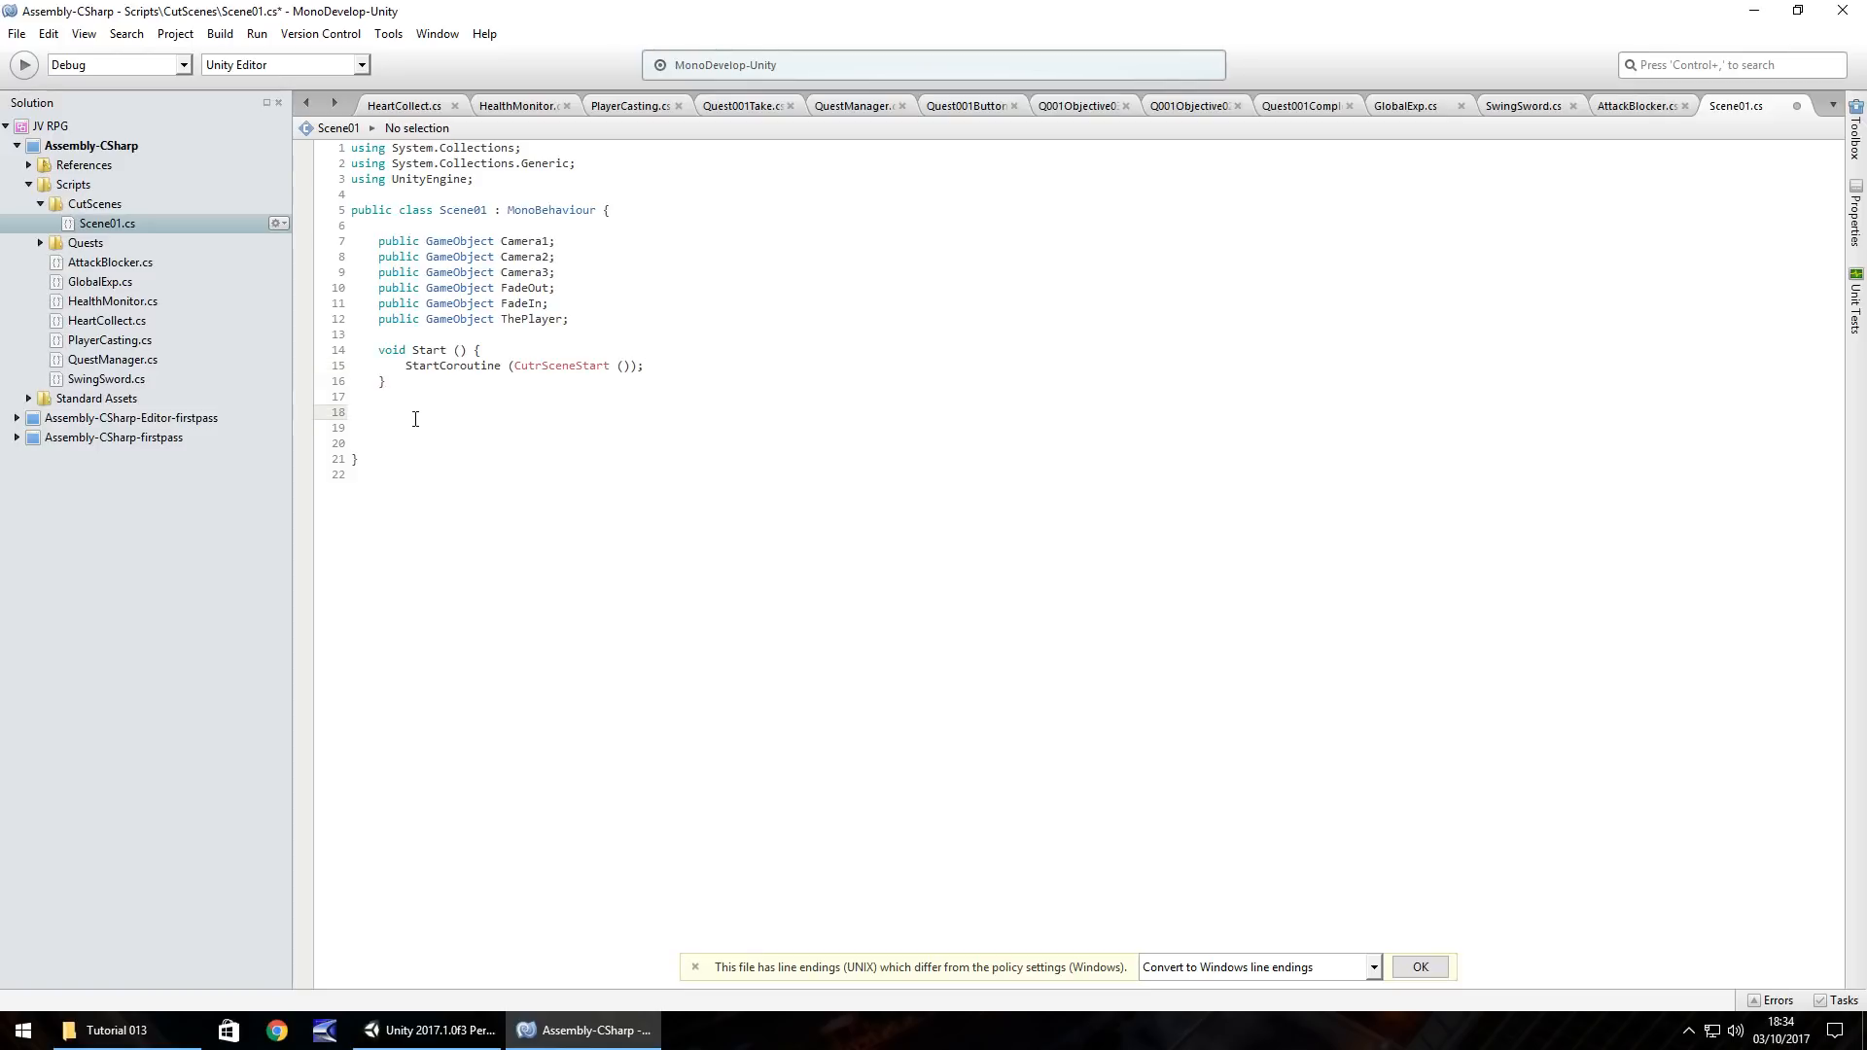
type("IEnumerato")
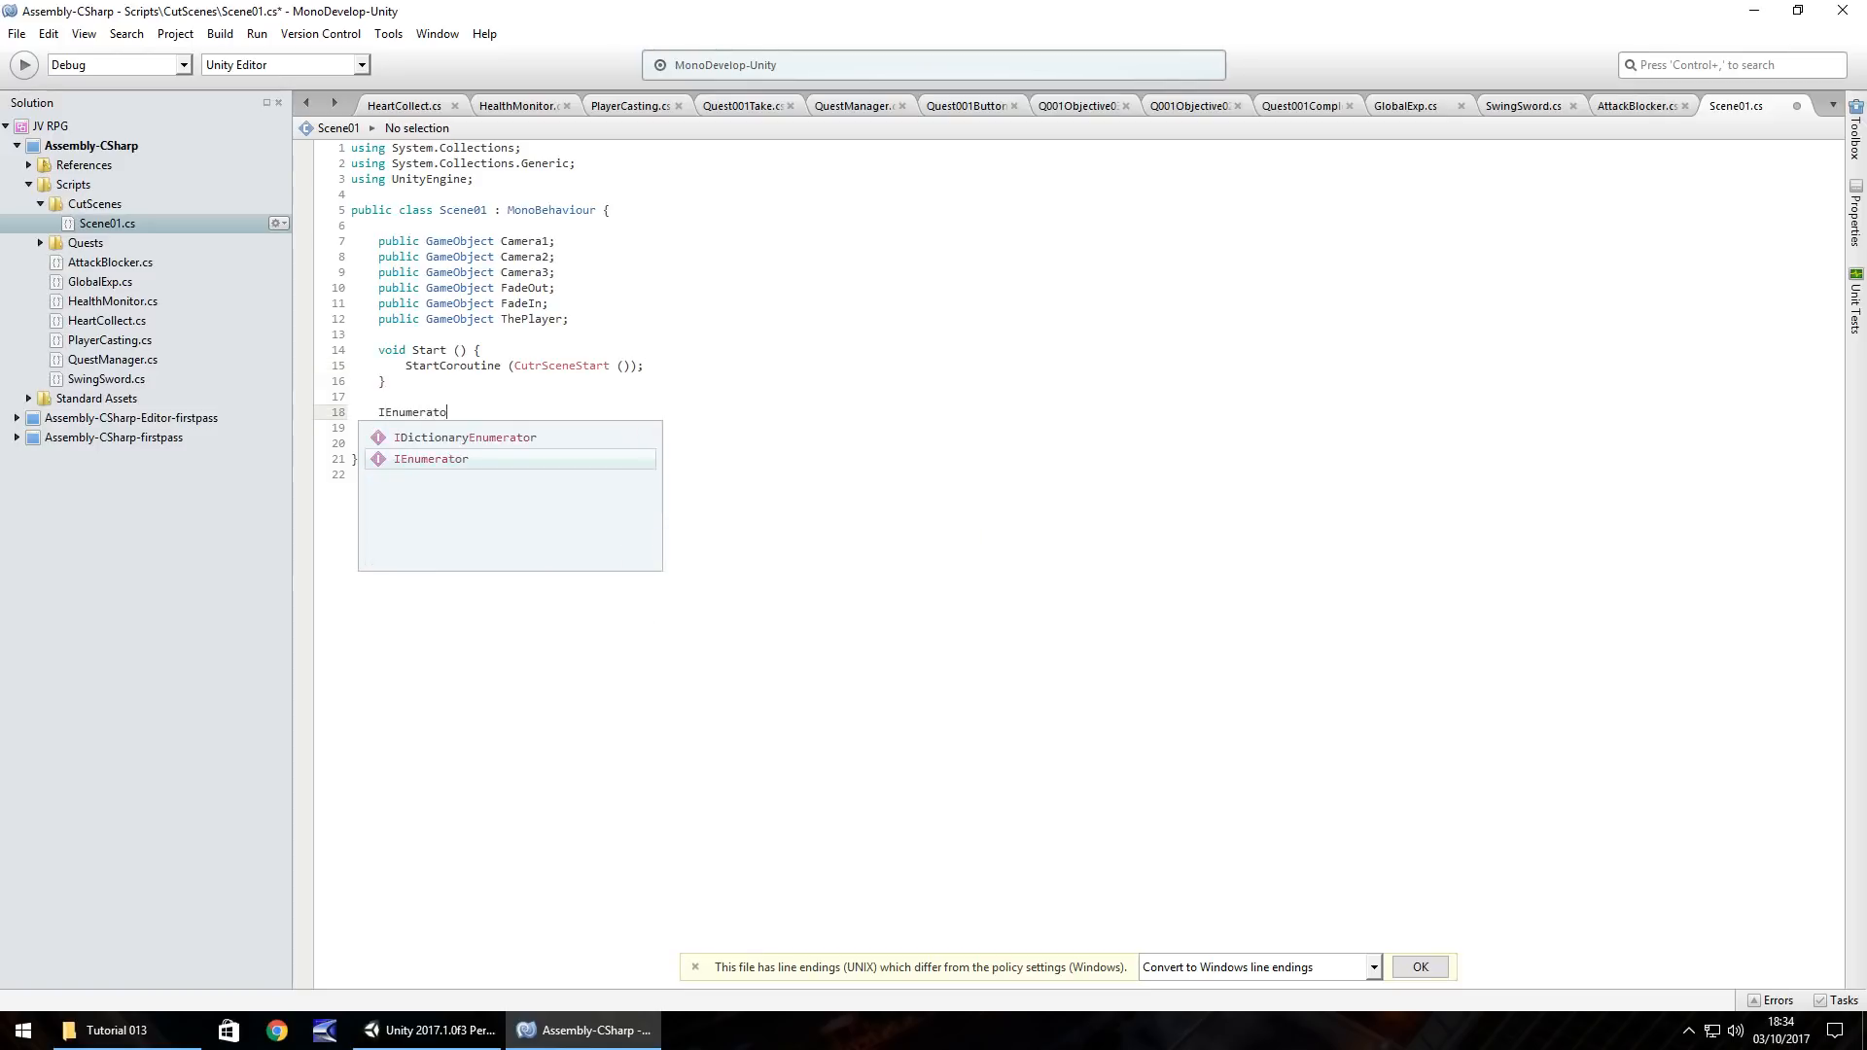
type("r")
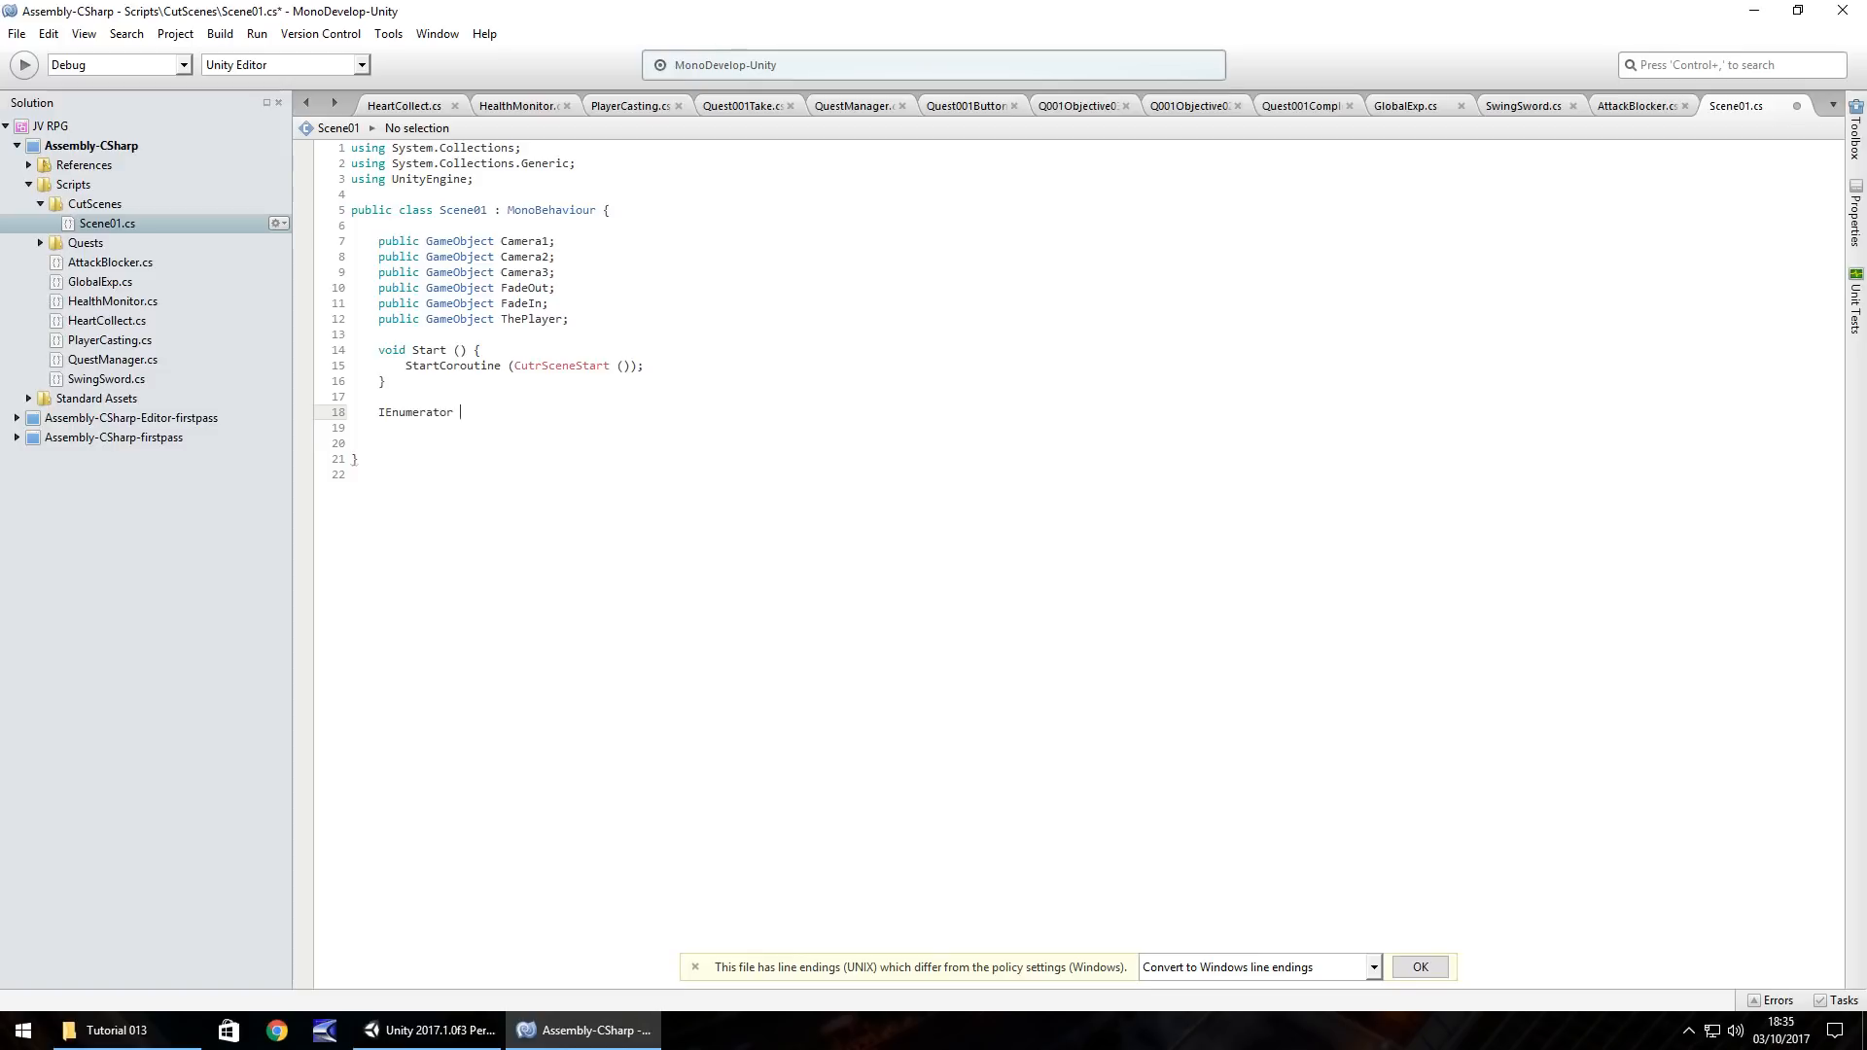
left_click(541, 366)
key("BackSpace")
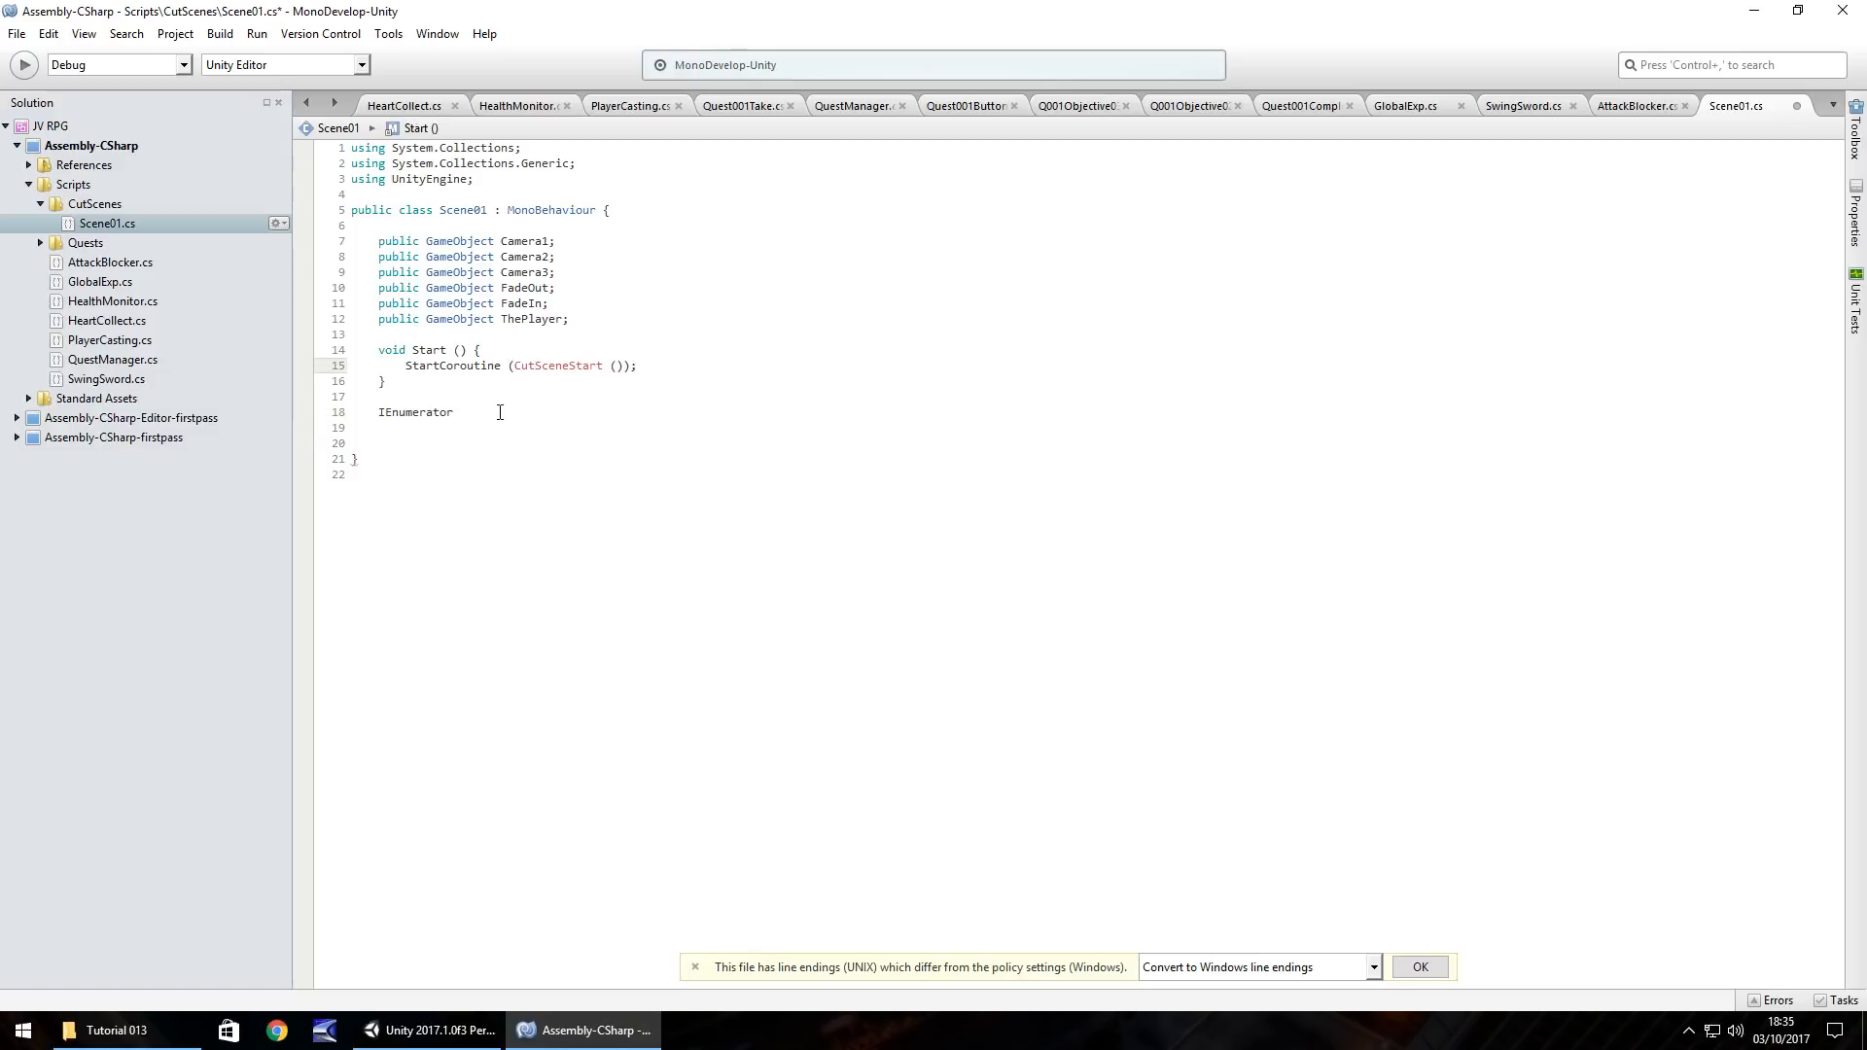
Step: Name the IEnumerator method CutSceneStart () and give it an empty body enclosed in braces
left_click(500, 412)
type("CCutSceneS")
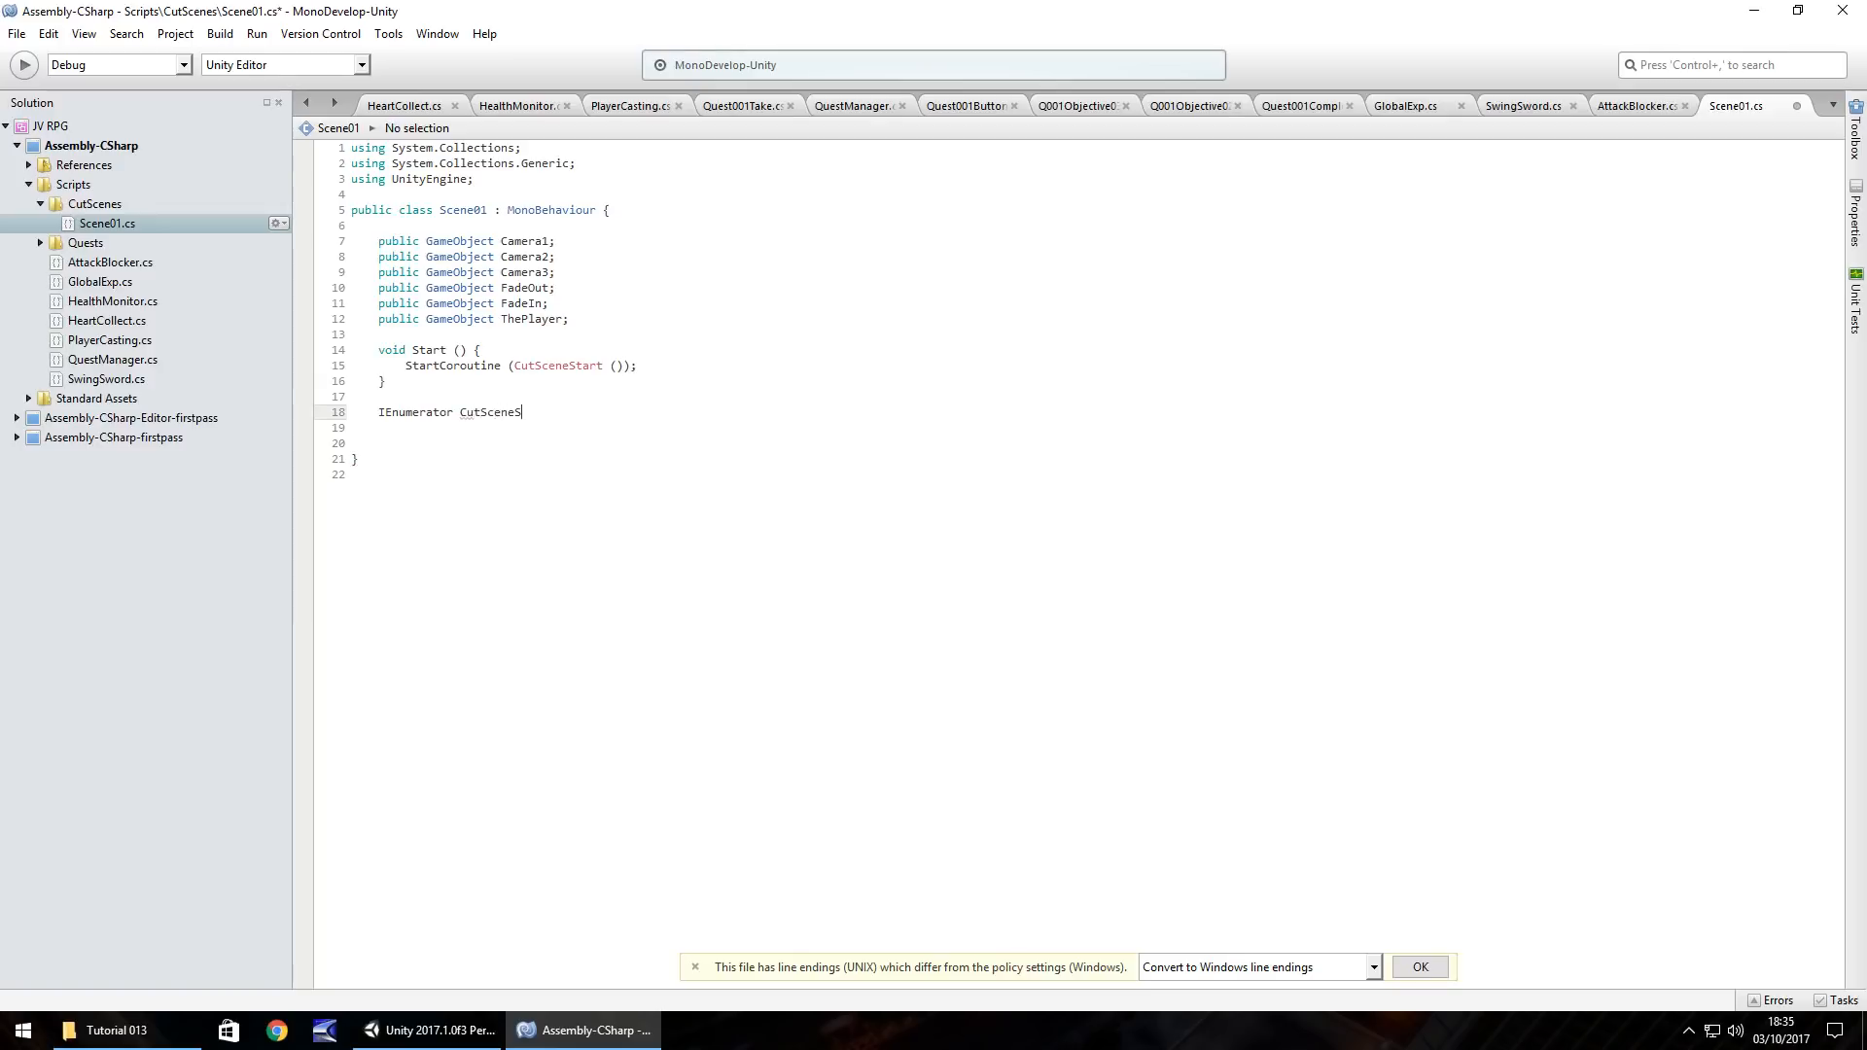
type("tart () {")
key("Return")
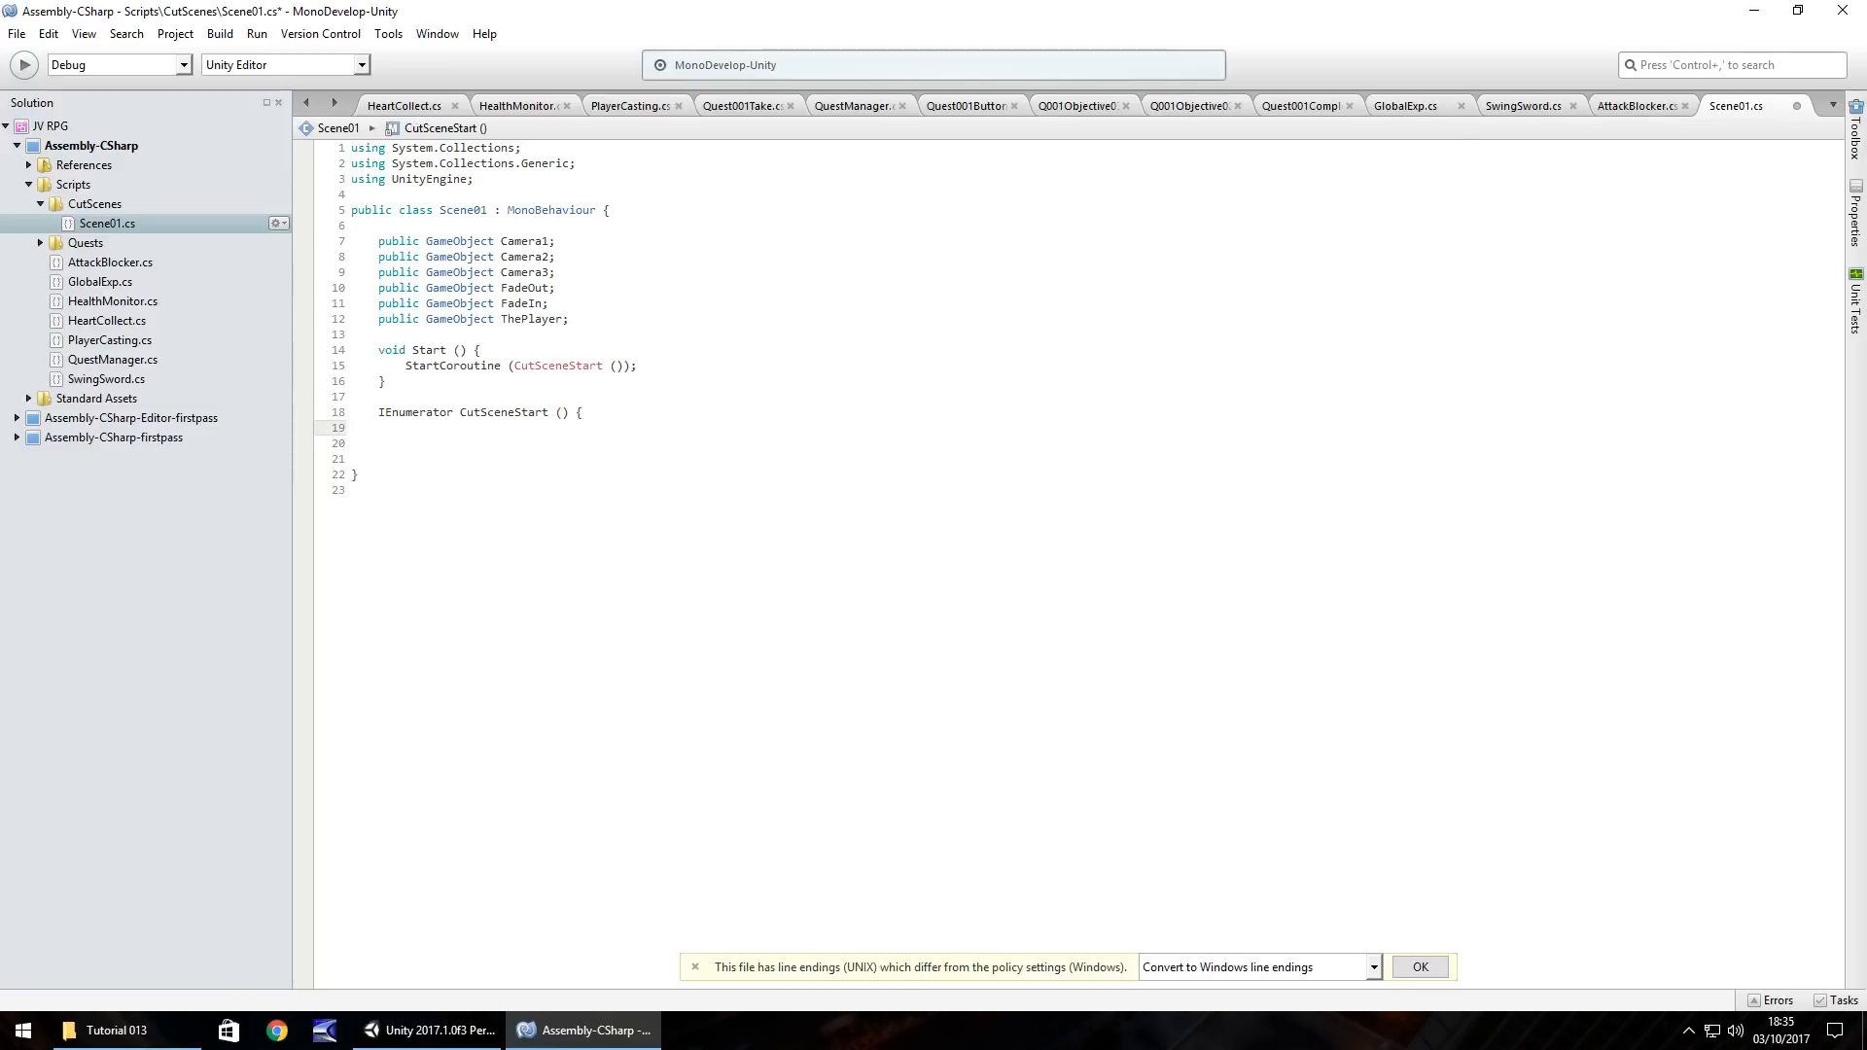
key("Return")
key("Return")
type("}")
Step: Add yield return new WaitForSeconds (5); as the first line of the CutSceneStart coroutine
left_click(497, 426)
type("yii")
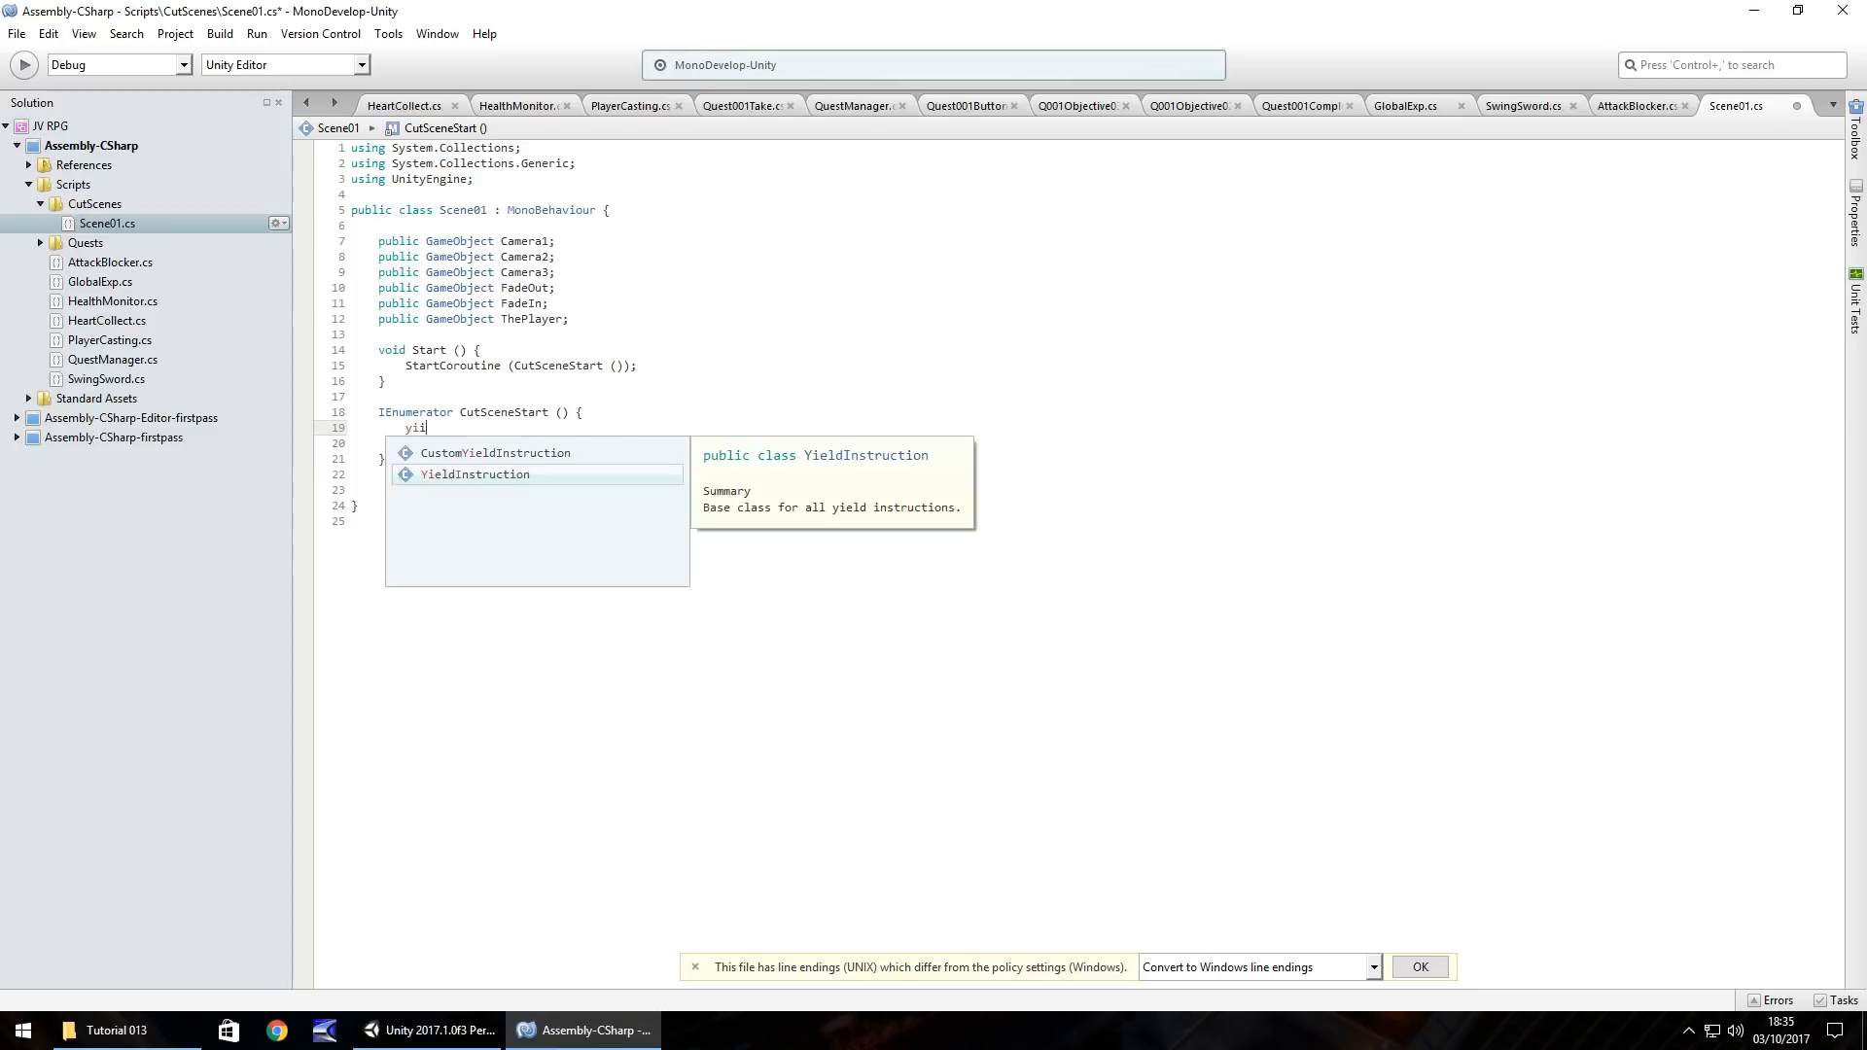
key("BackSpace")
type("eld re")
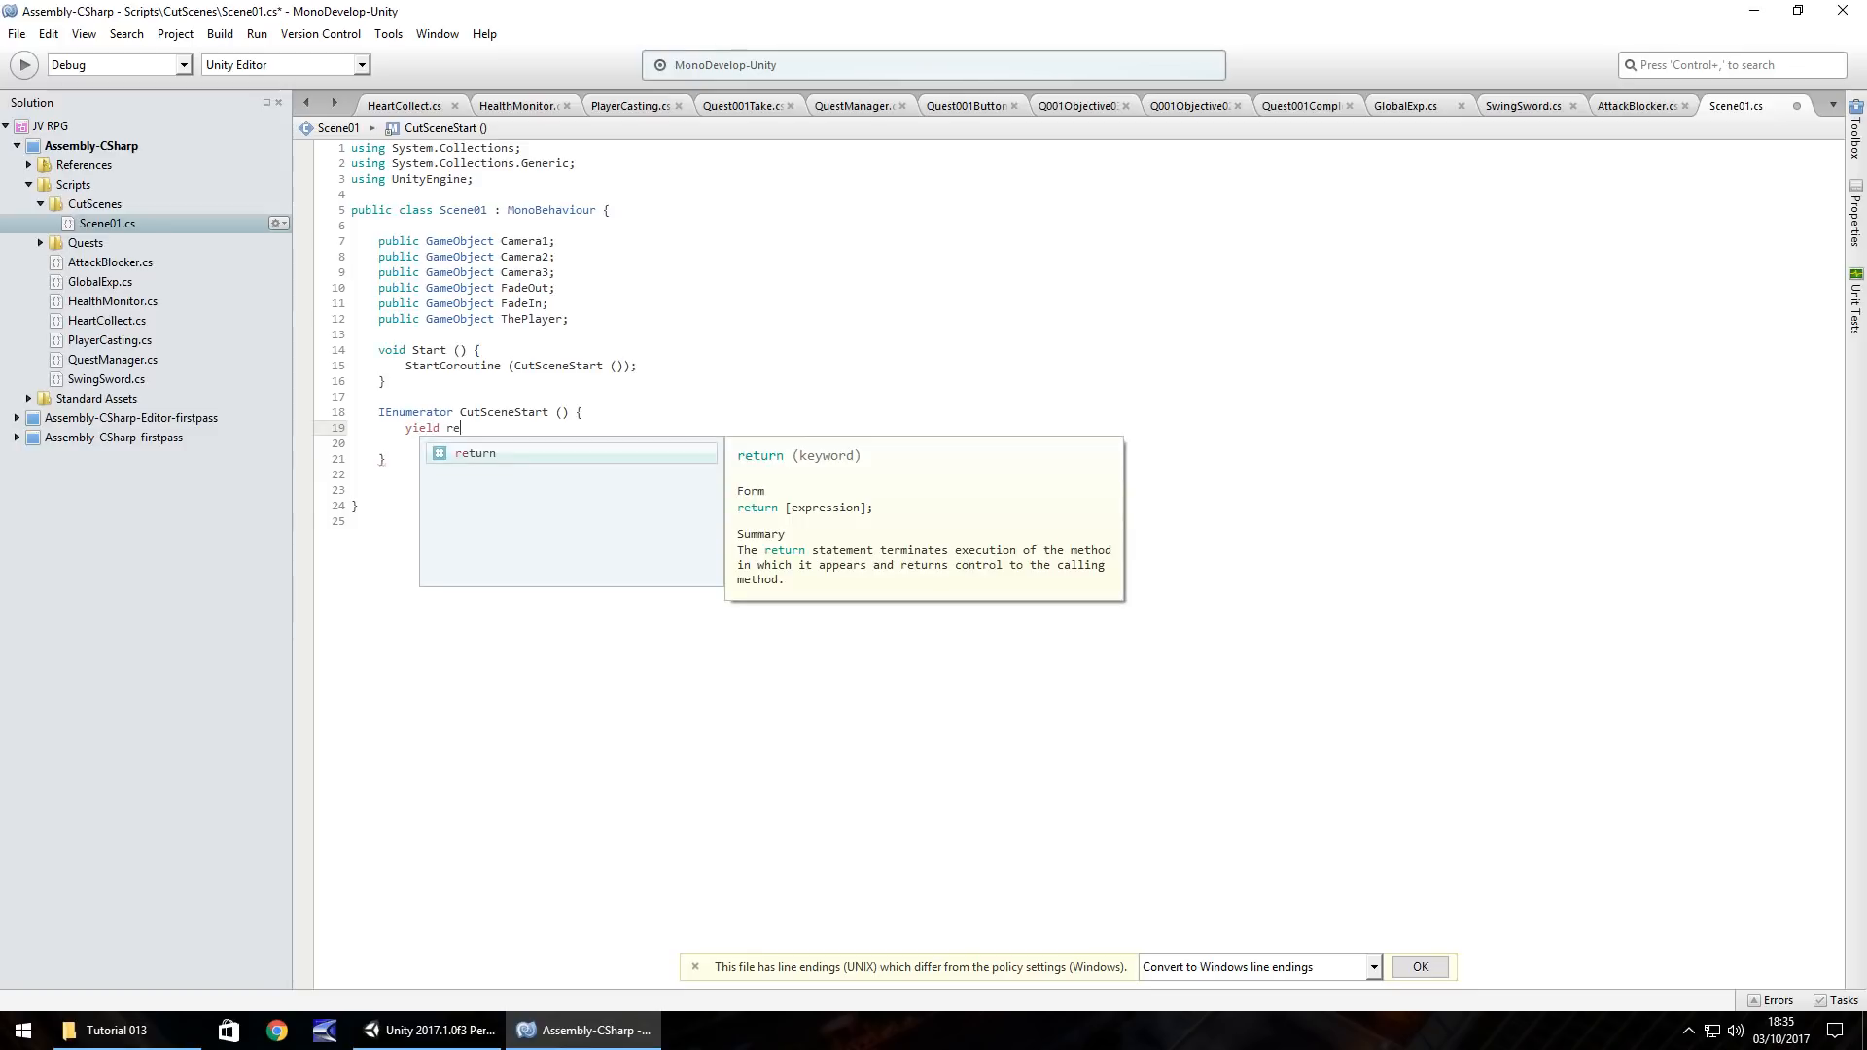
type("turn new WaitF")
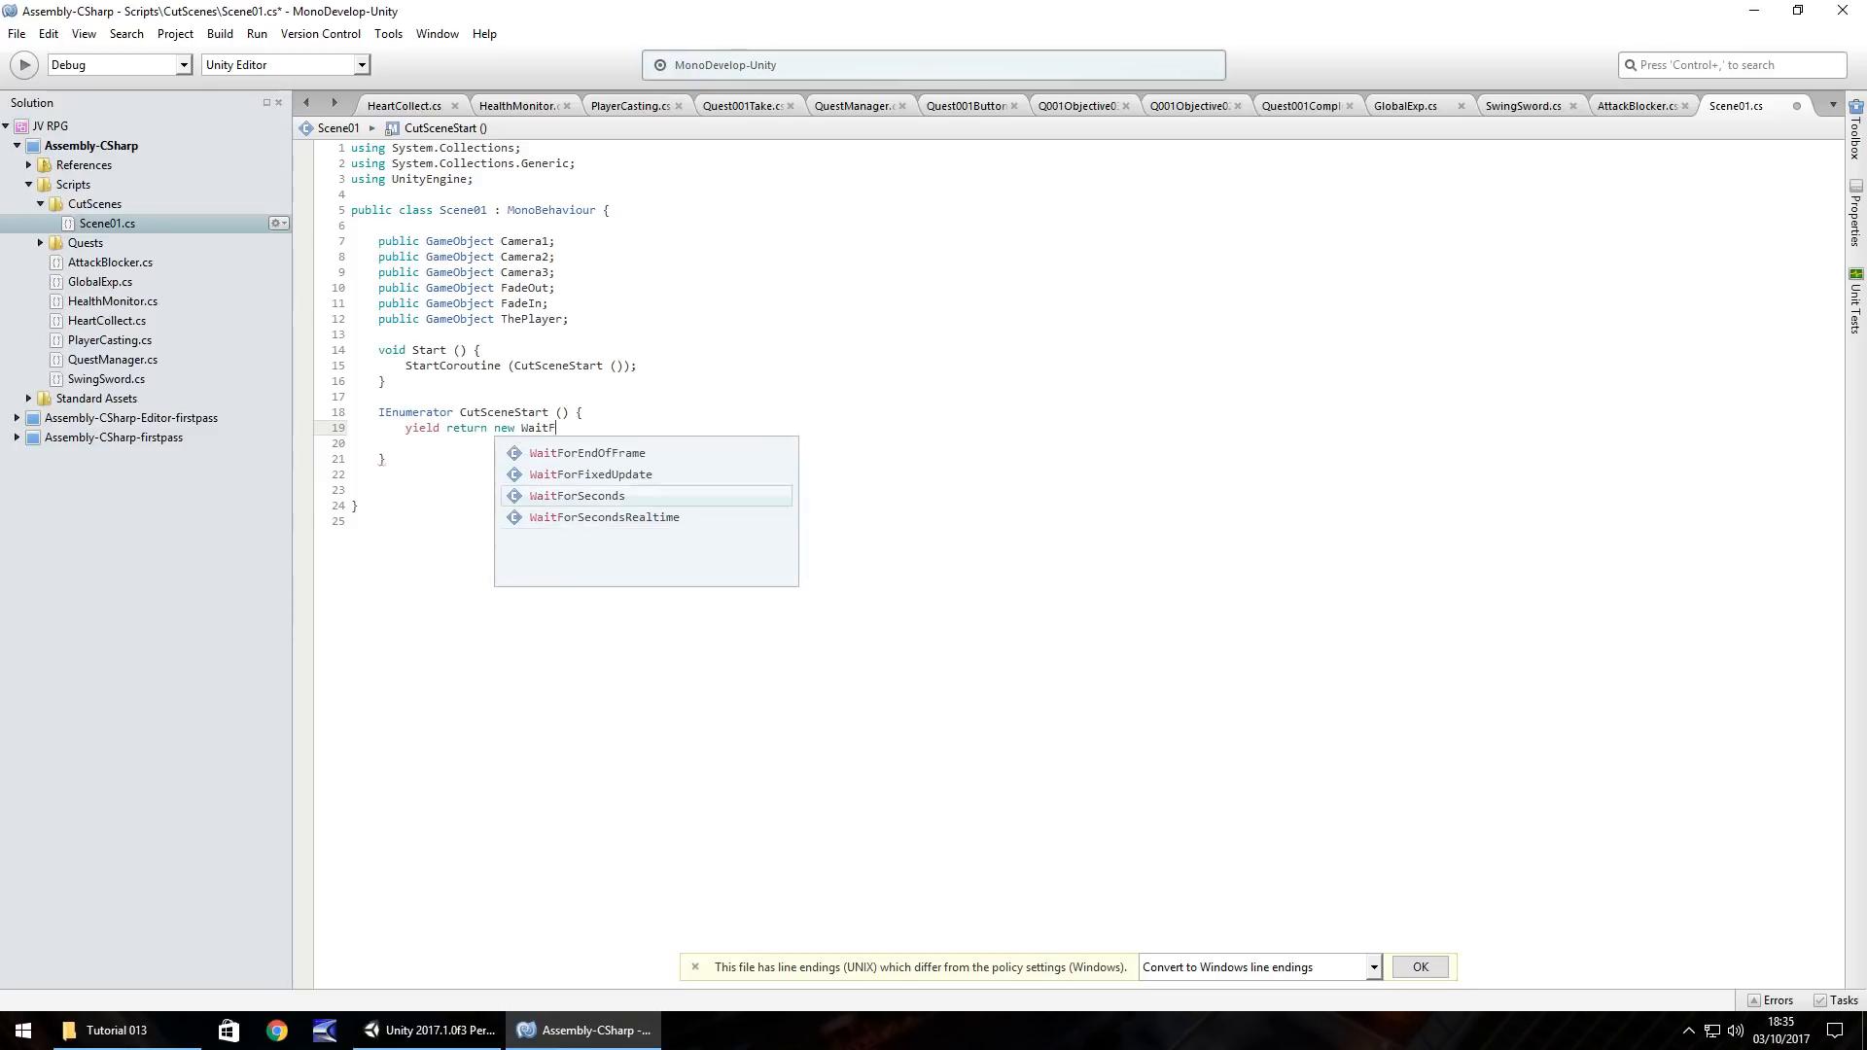
type("orSeconds(")
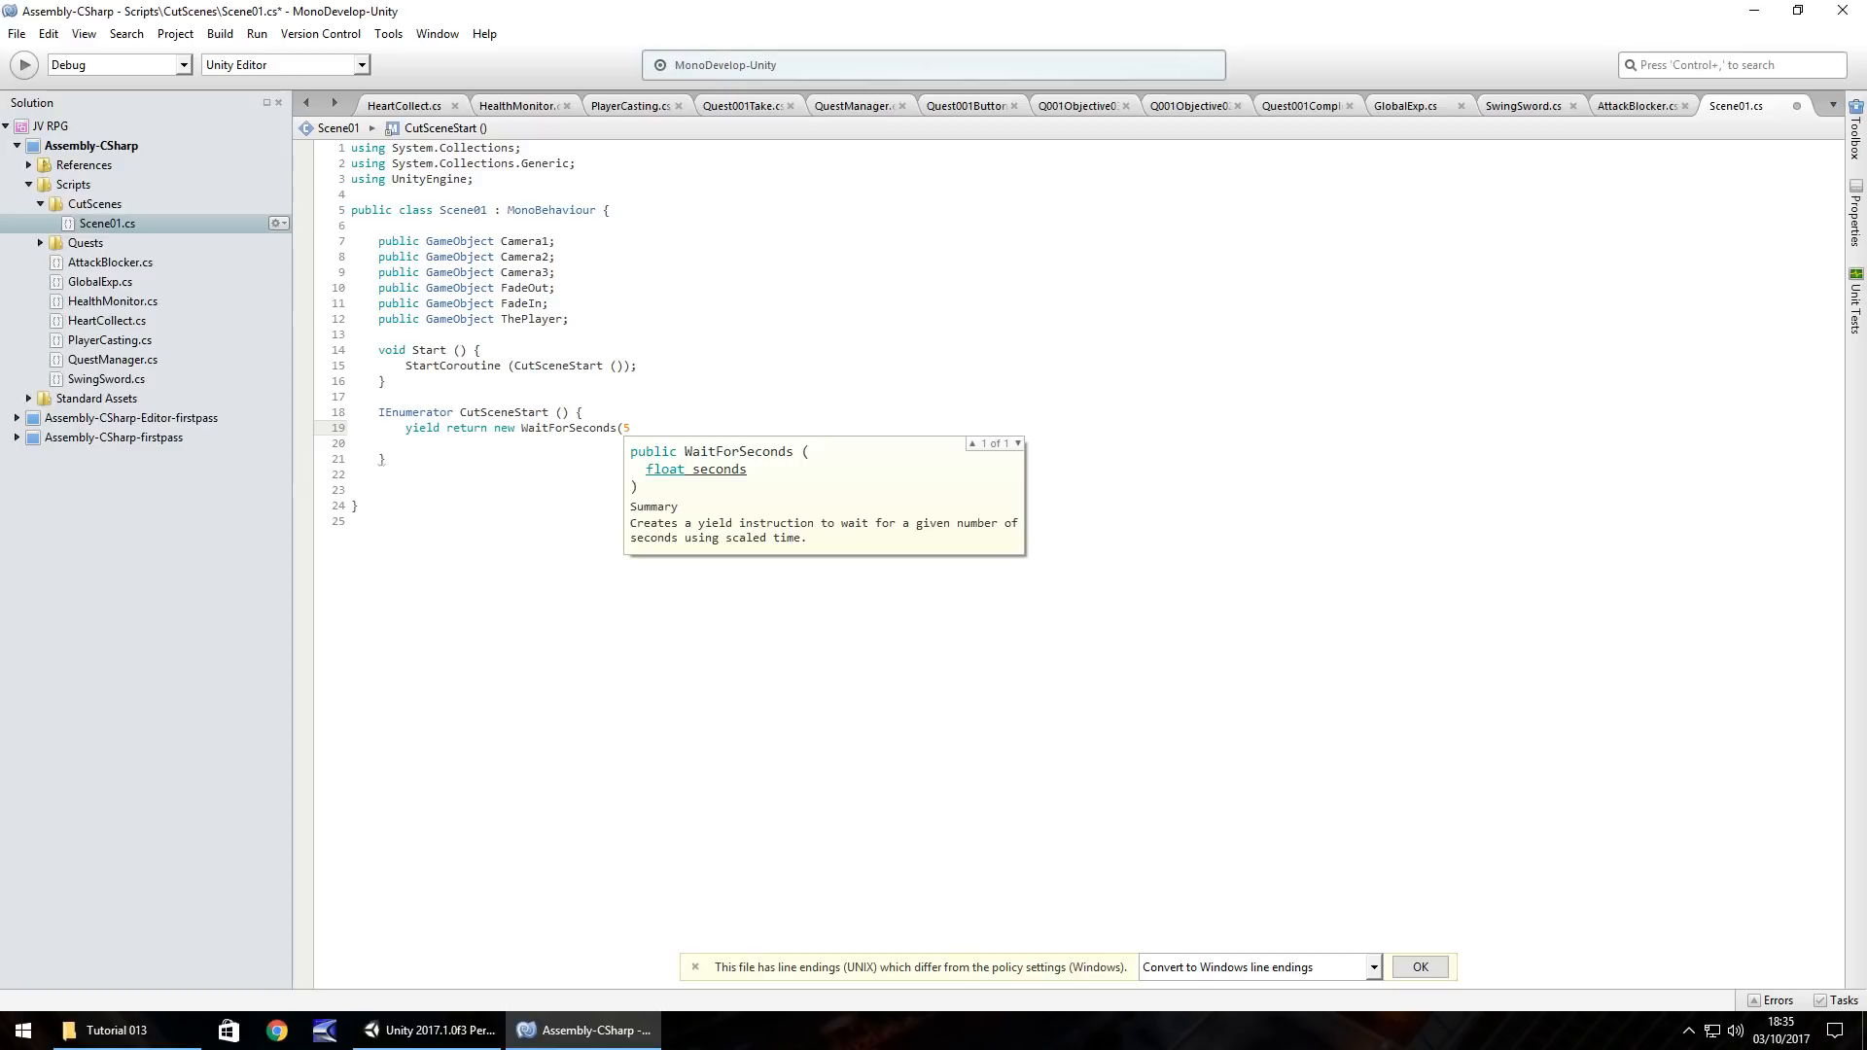
type(");")
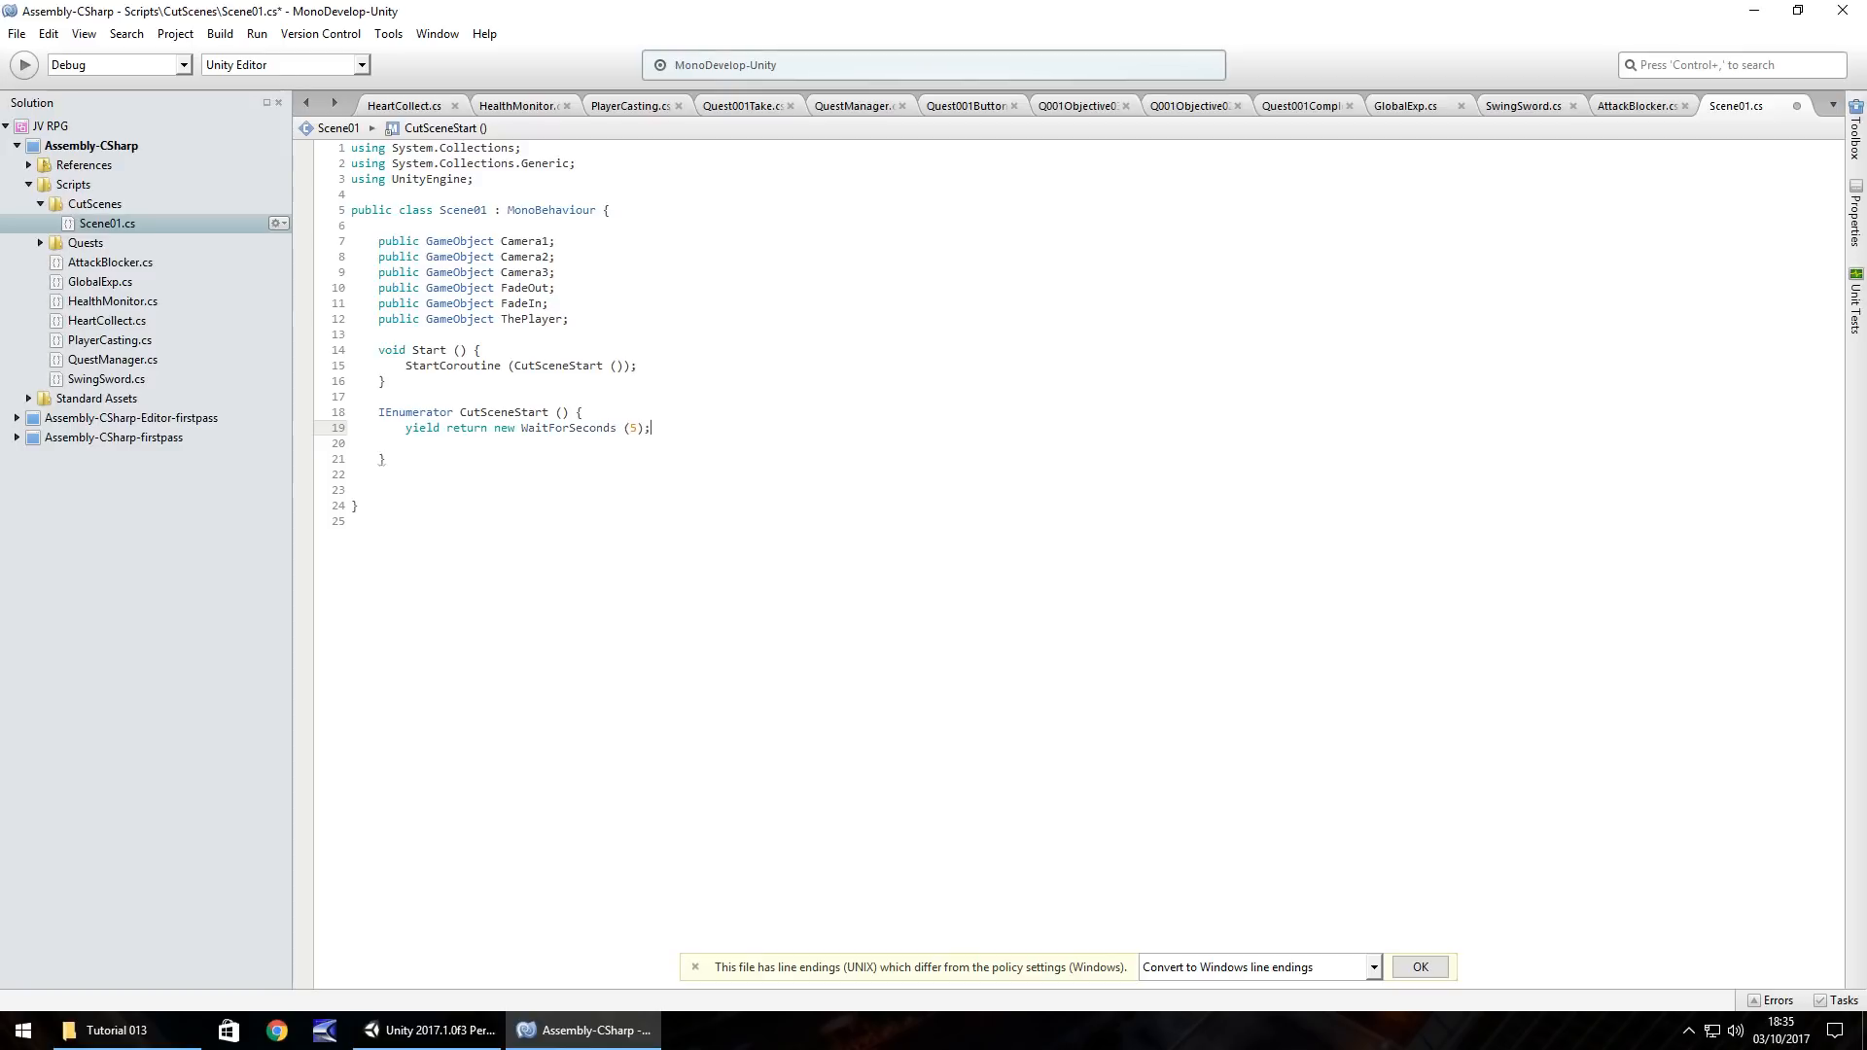
Step: Add Camera2.SetActive (true); and Camera1.SetActive (false); below the 5-second wait in CutSceneStart
key("Return")
type("Camera2.SetAc")
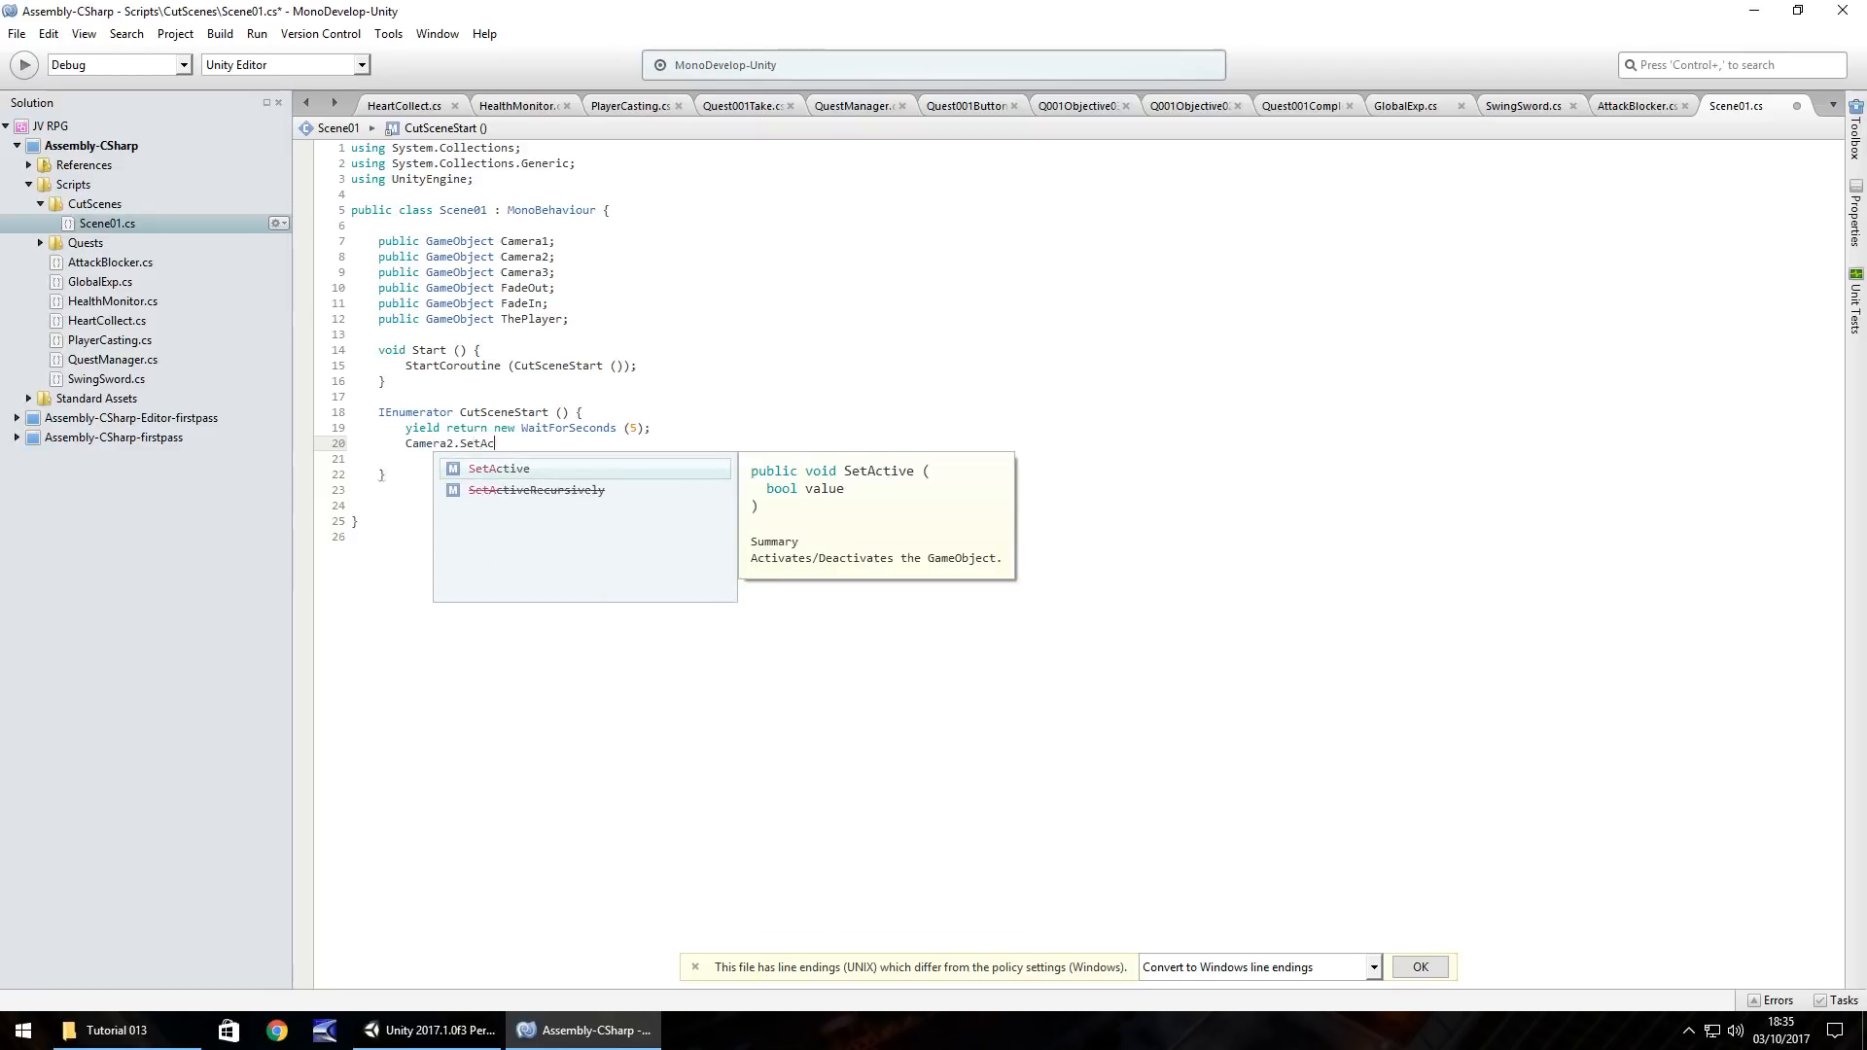
type("tive (true);")
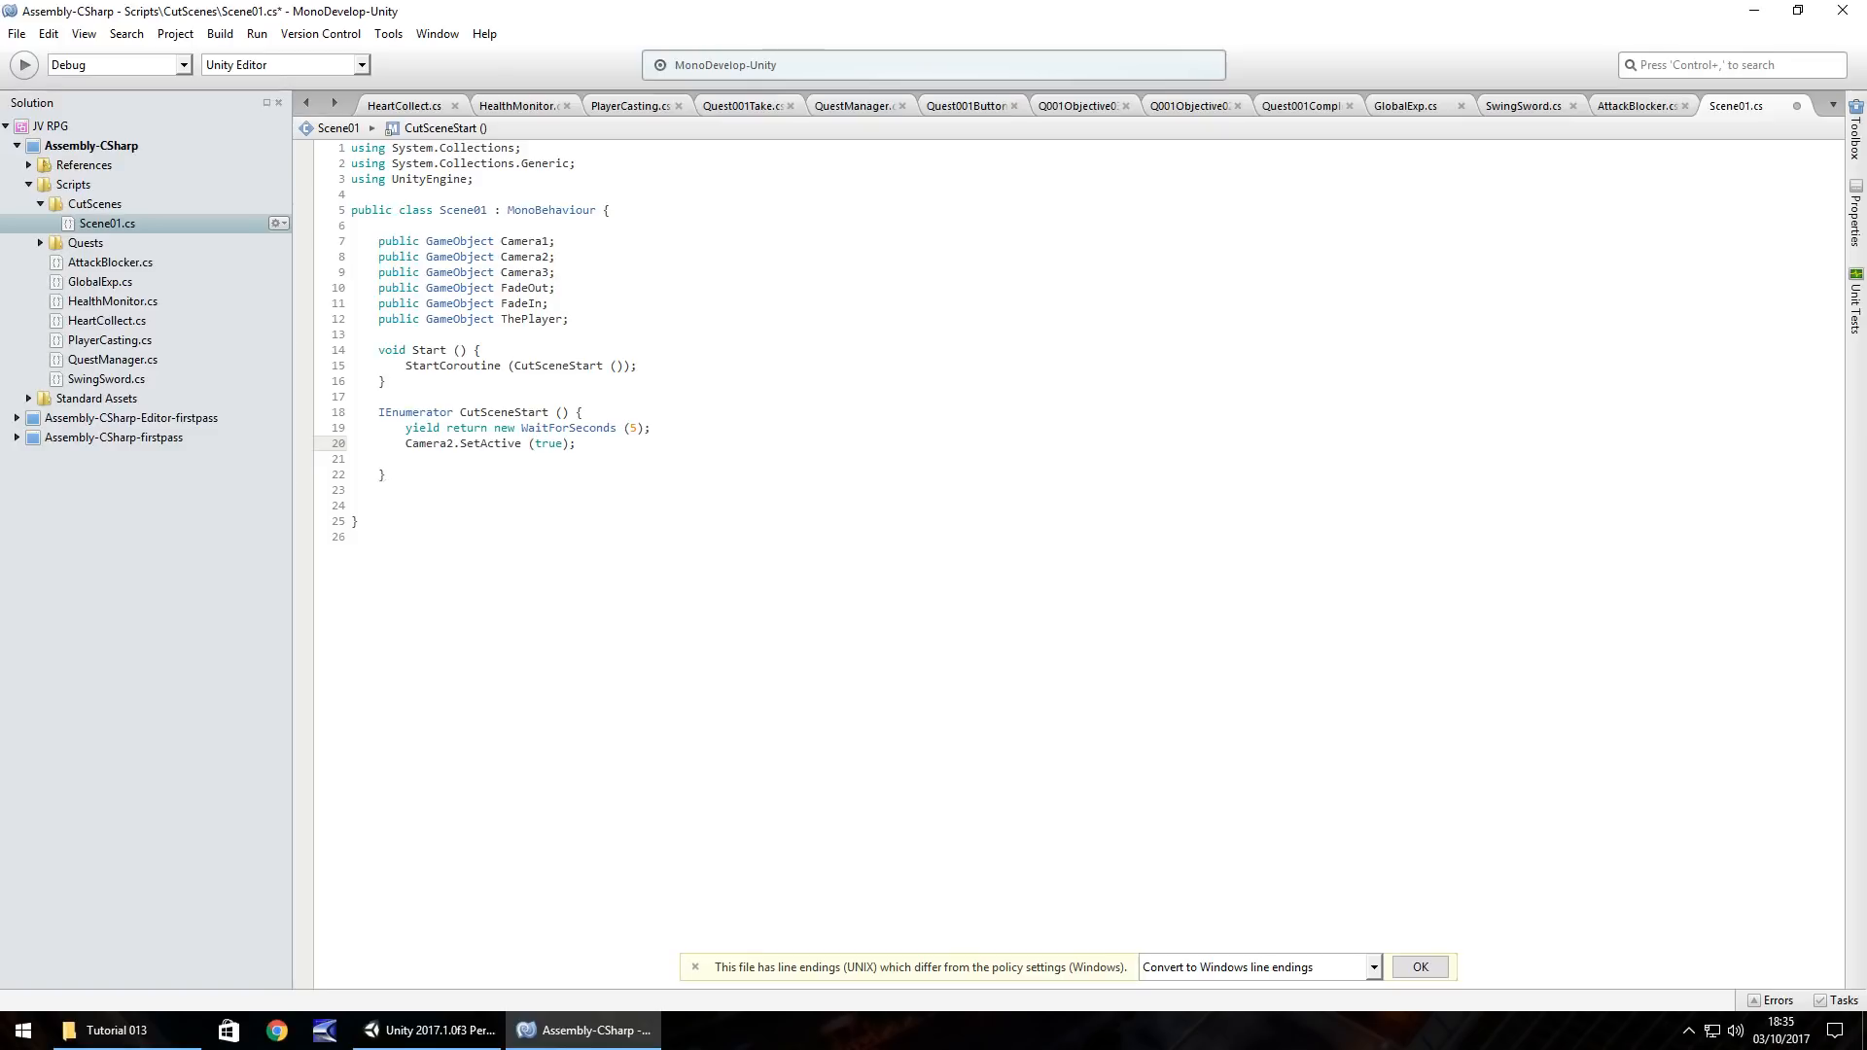
key("Return")
type("Camer")
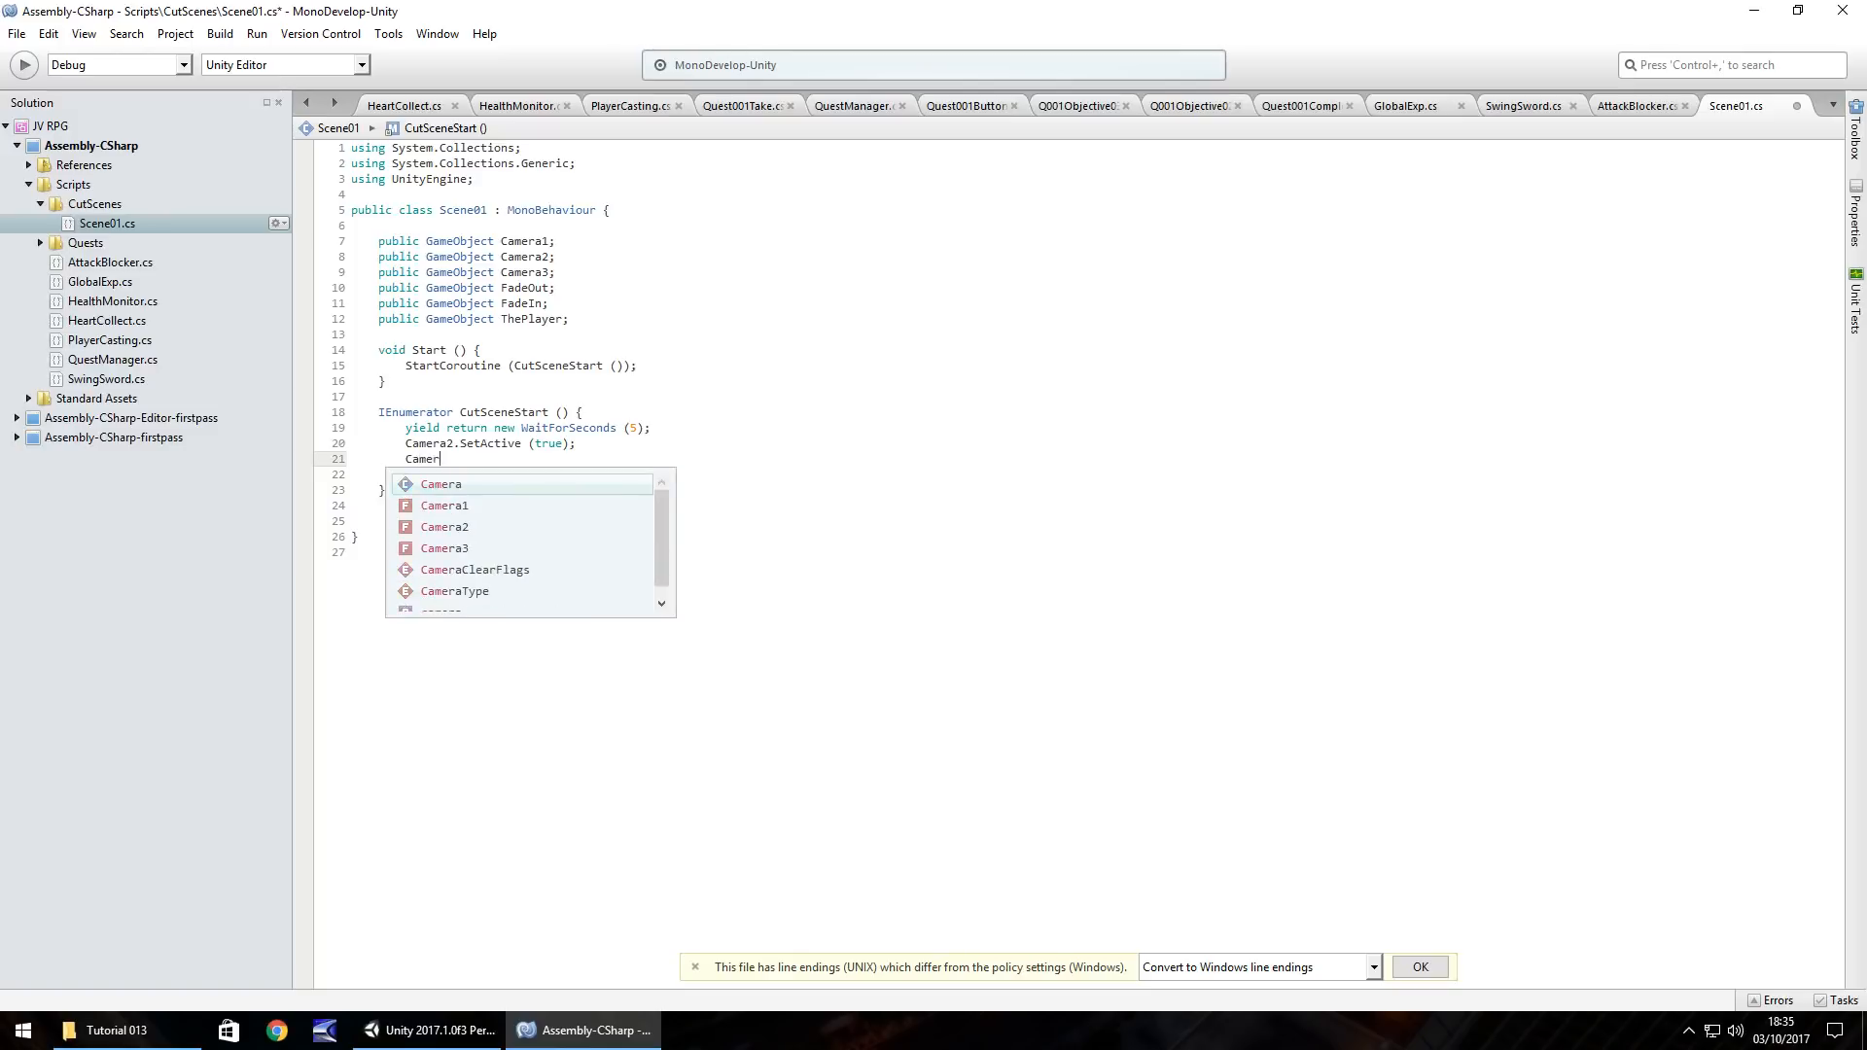
type("a1.SetA")
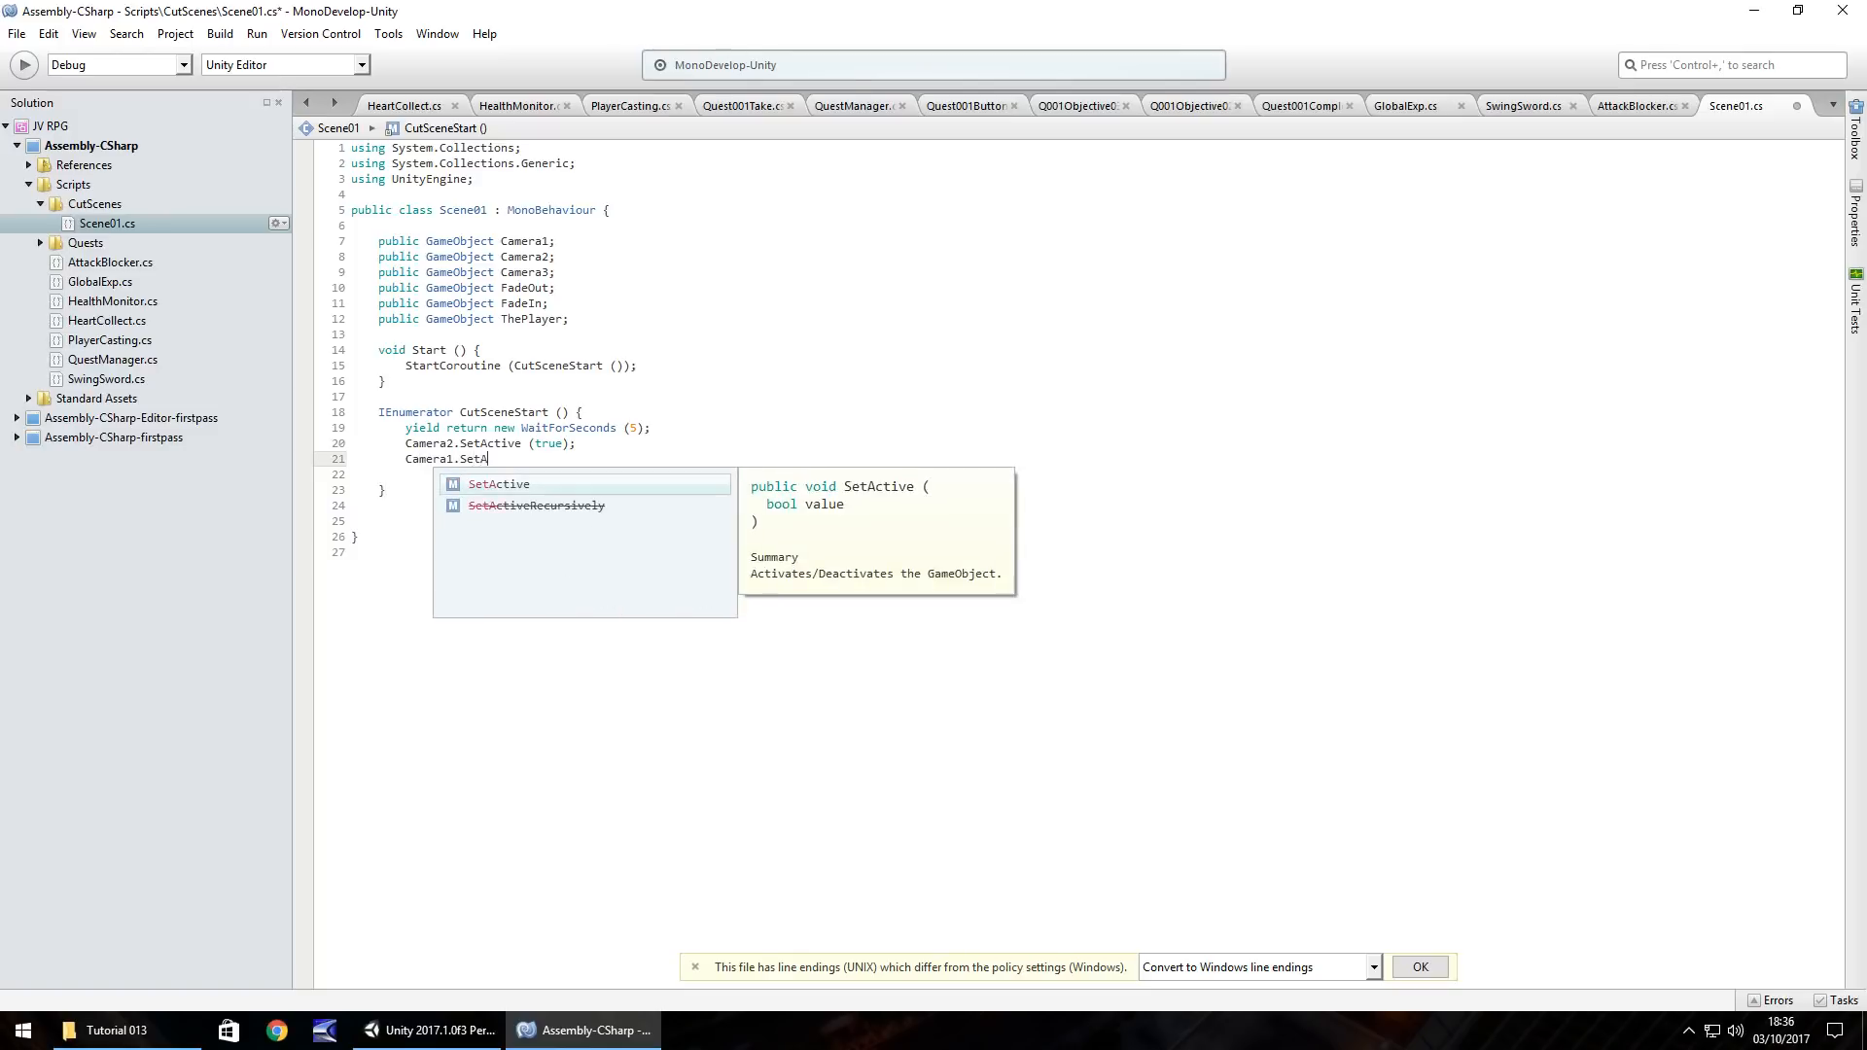
type("ctive (false);")
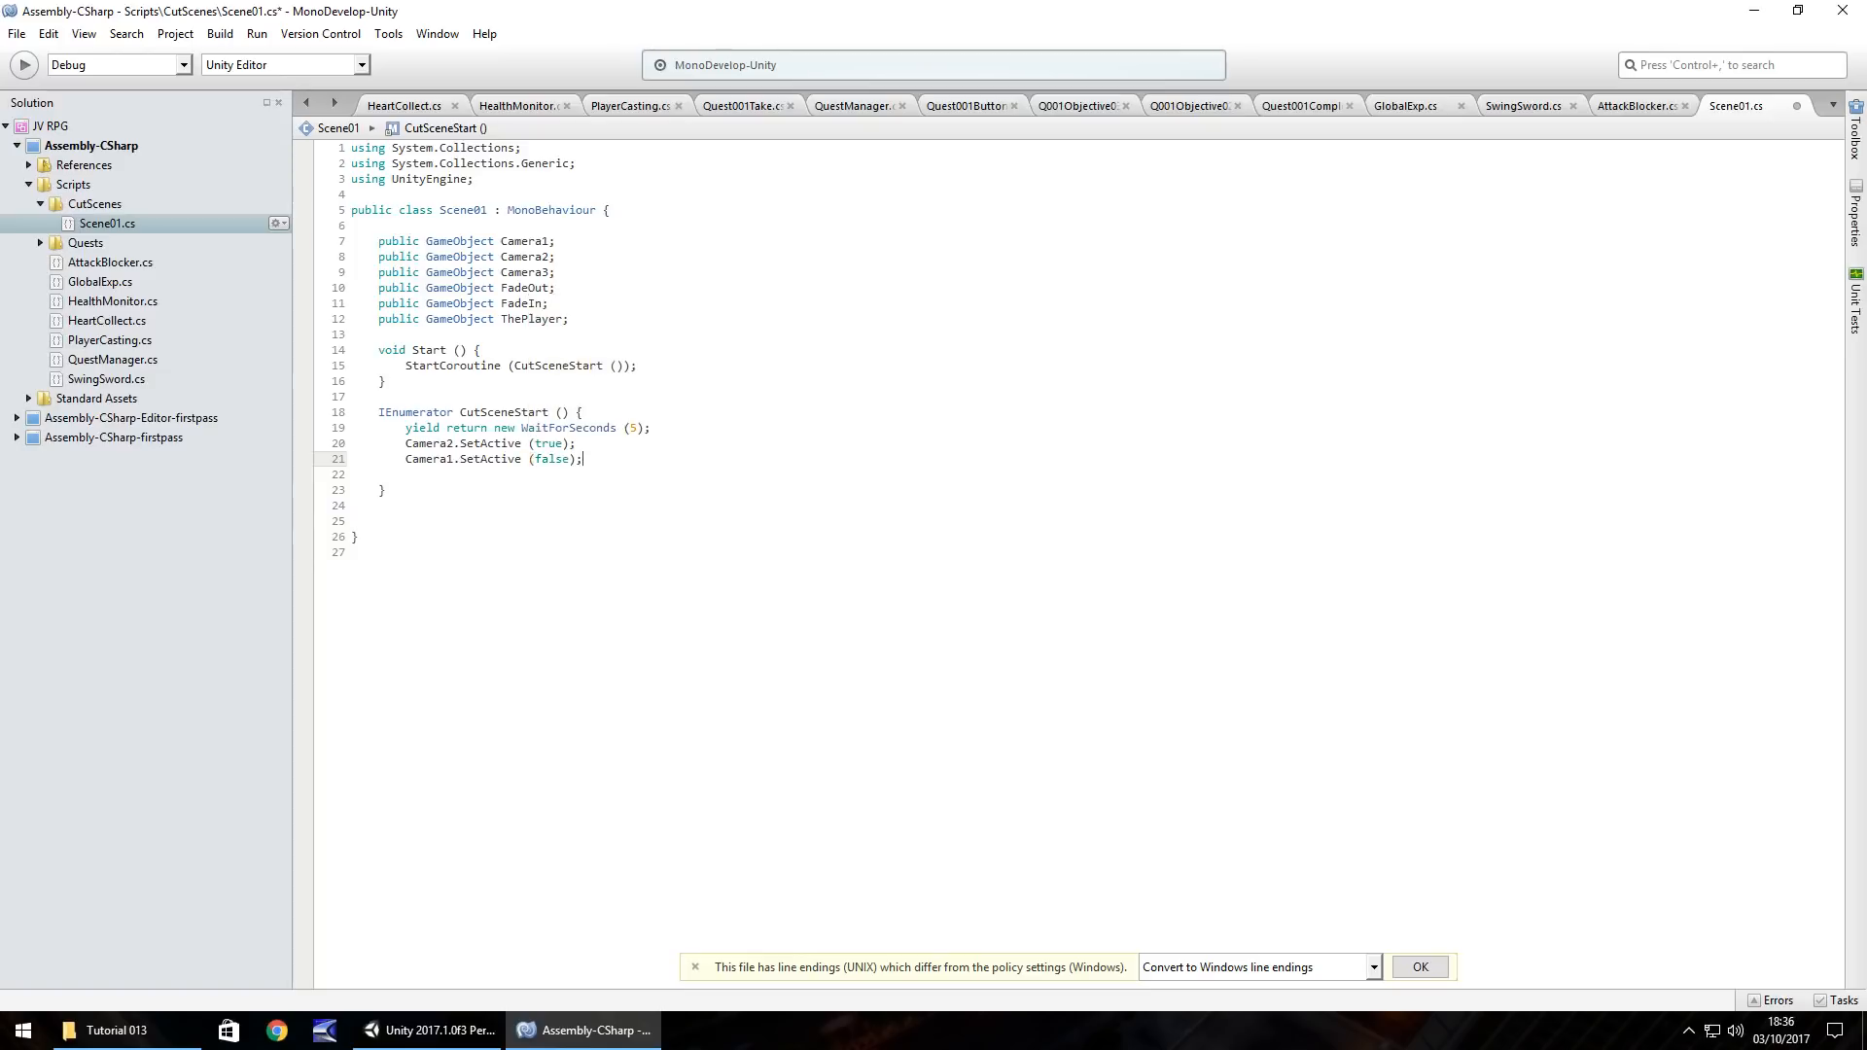
Step: Copy the WaitForSeconds line below the Camera1 deactivation and set the copy's wait to 10 seconds
key("Return")
left_click_drag(665, 428, 406, 429)
key("ctrl+c")
left_click(465, 473)
key("ctrl+v")
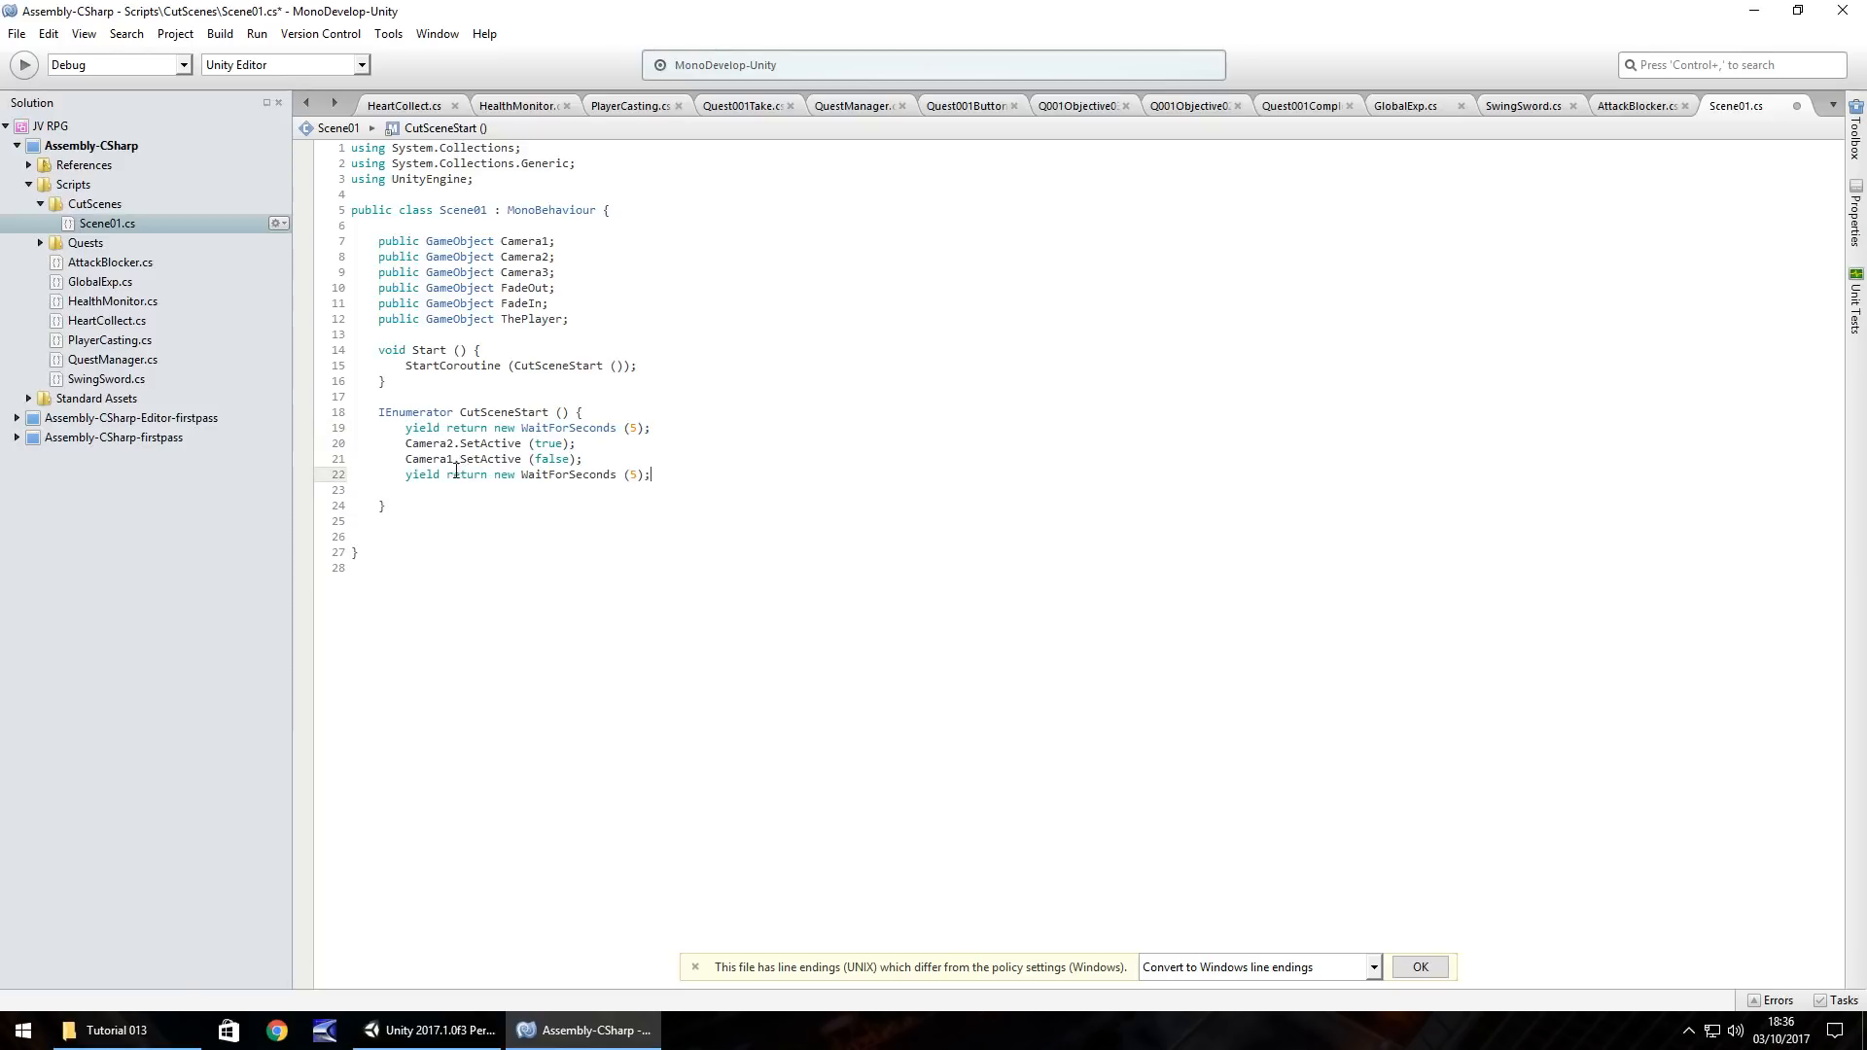
left_click_drag(630, 480, 638, 478)
type("10")
Step: Add Camera3.SetActive (true); and Camera2.SetActive (false); below the 10-second wait
left_click(672, 486)
type("Camera")
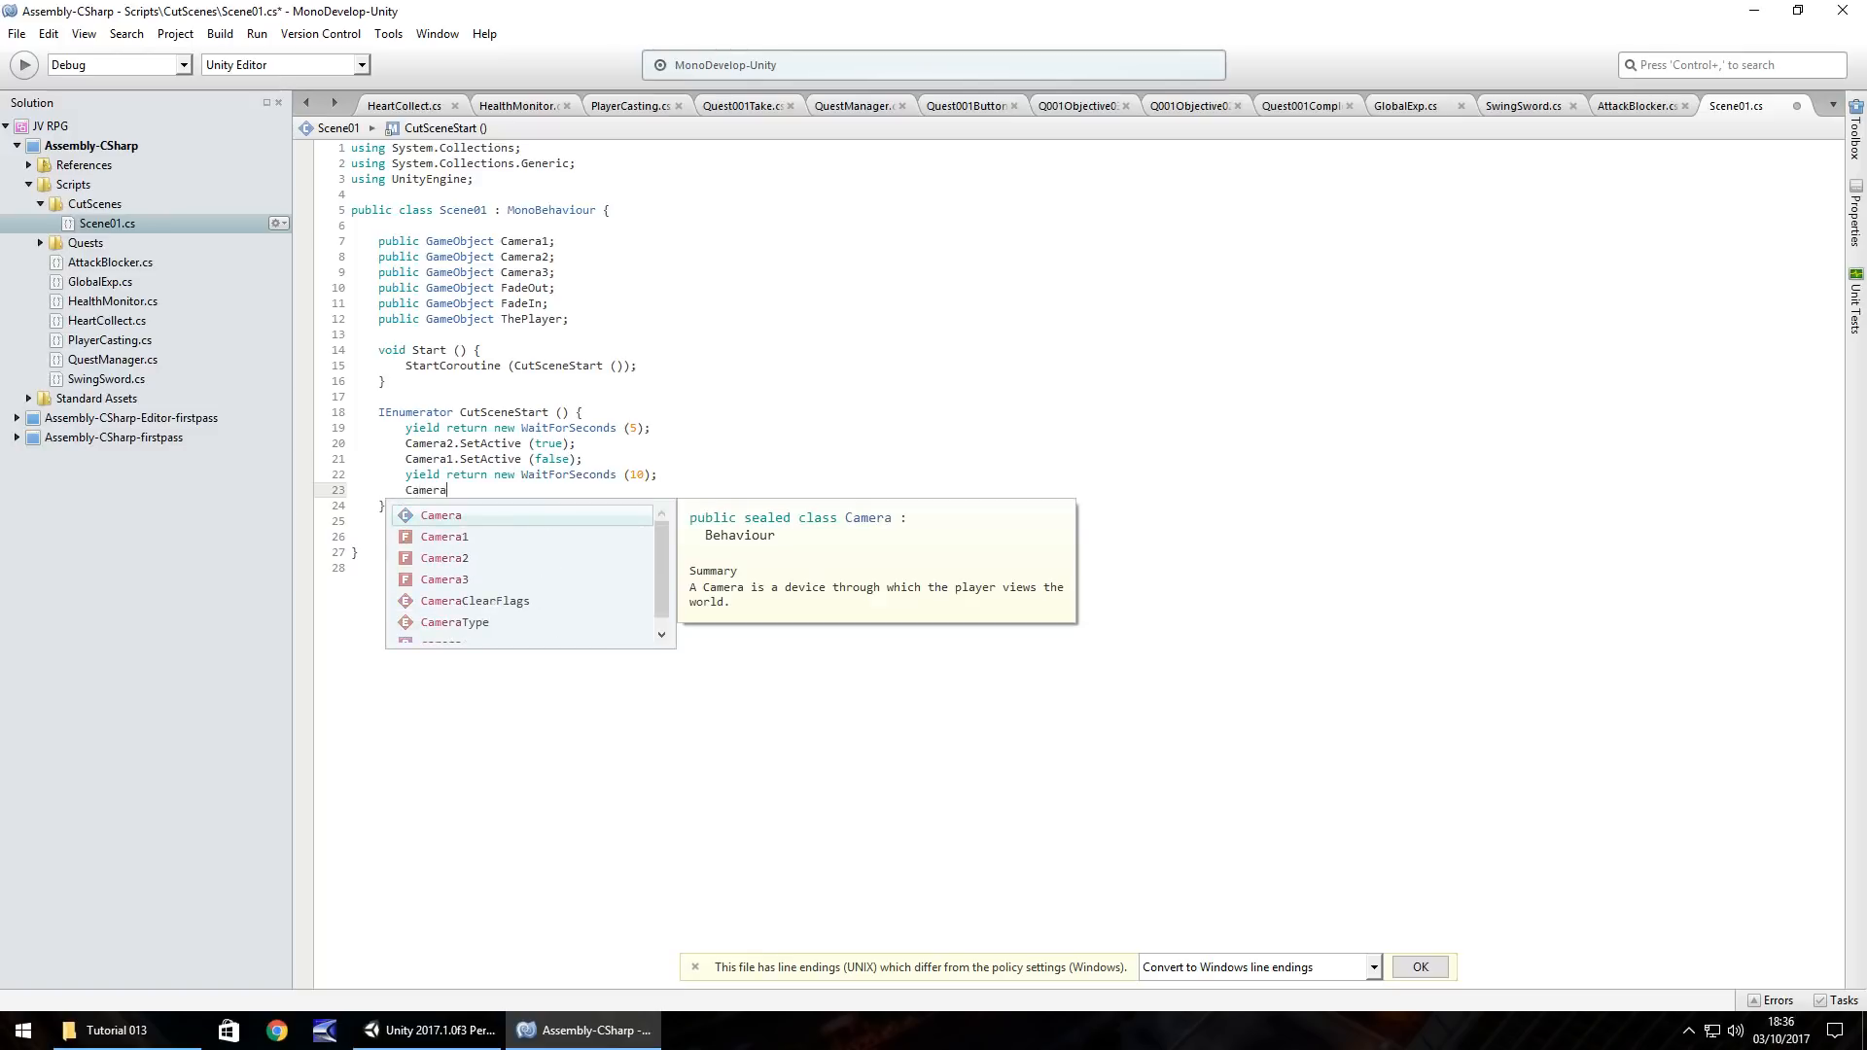
type("3.SetAc")
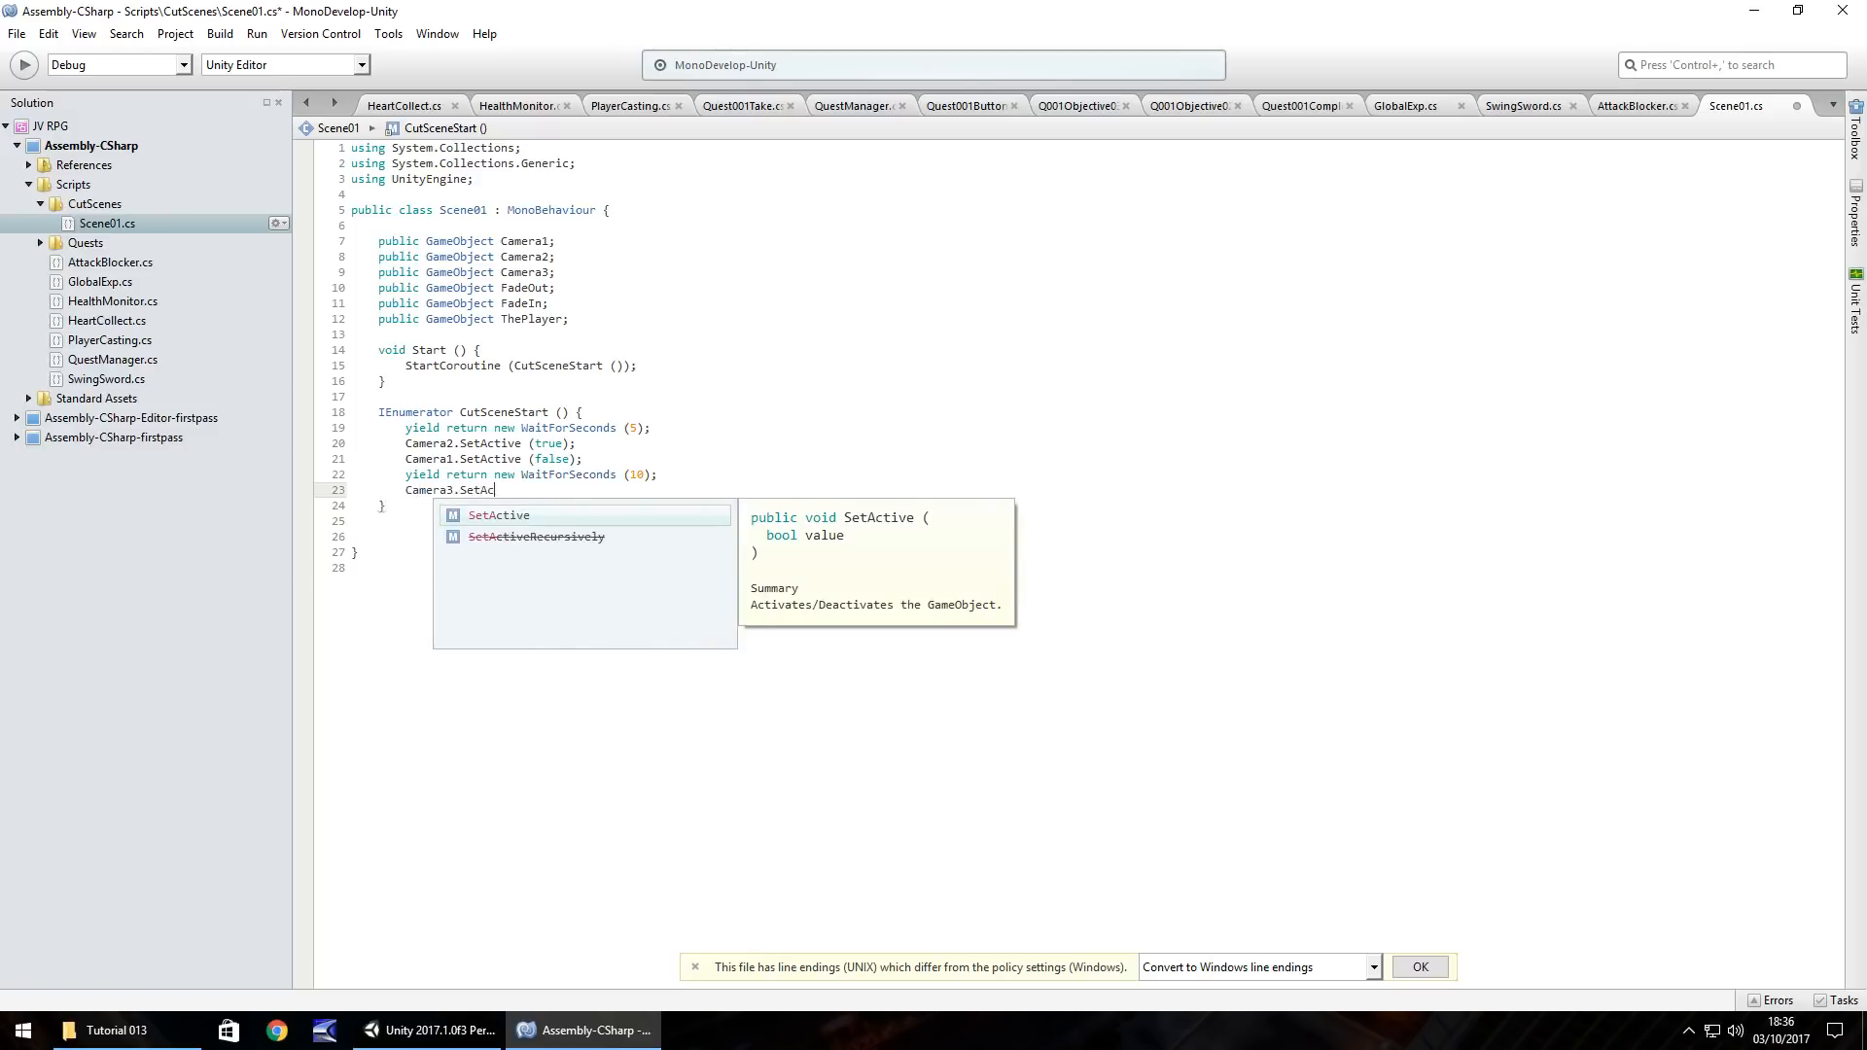
type("tive (true);")
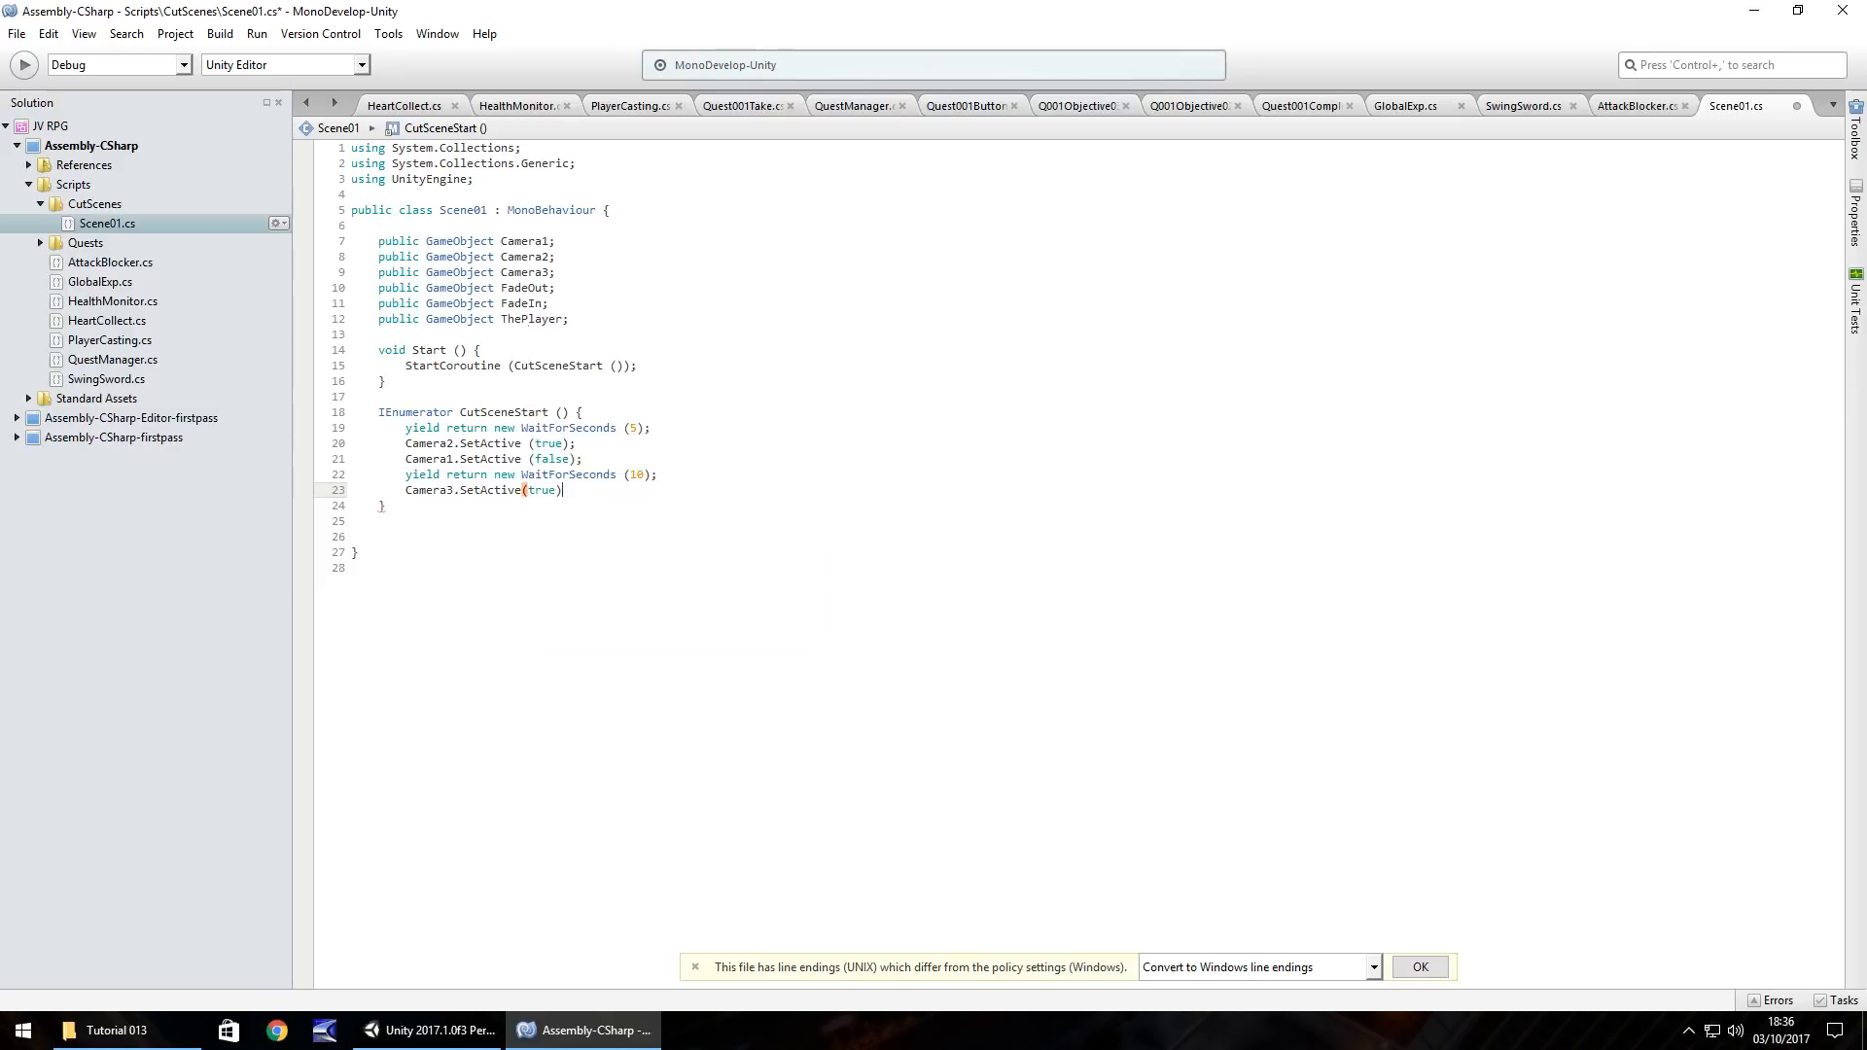
key("Return")
type("Camera")
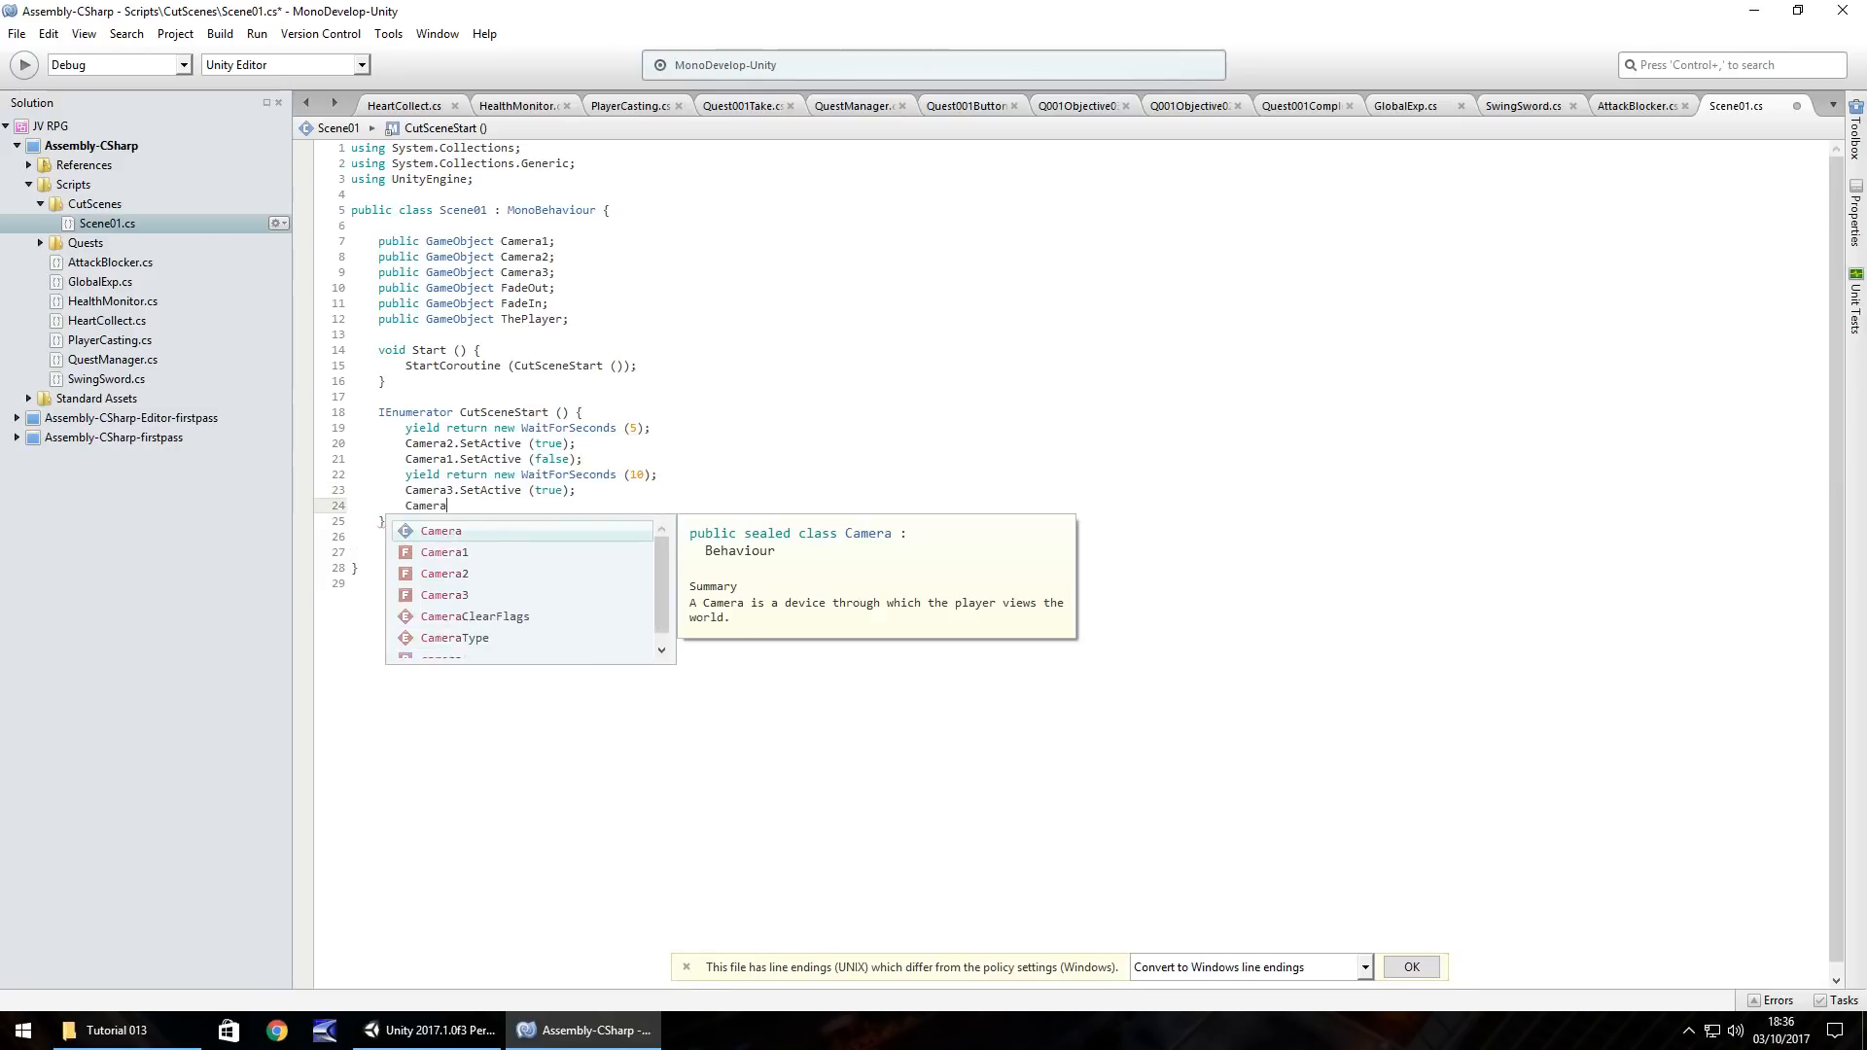
type("2.SetA")
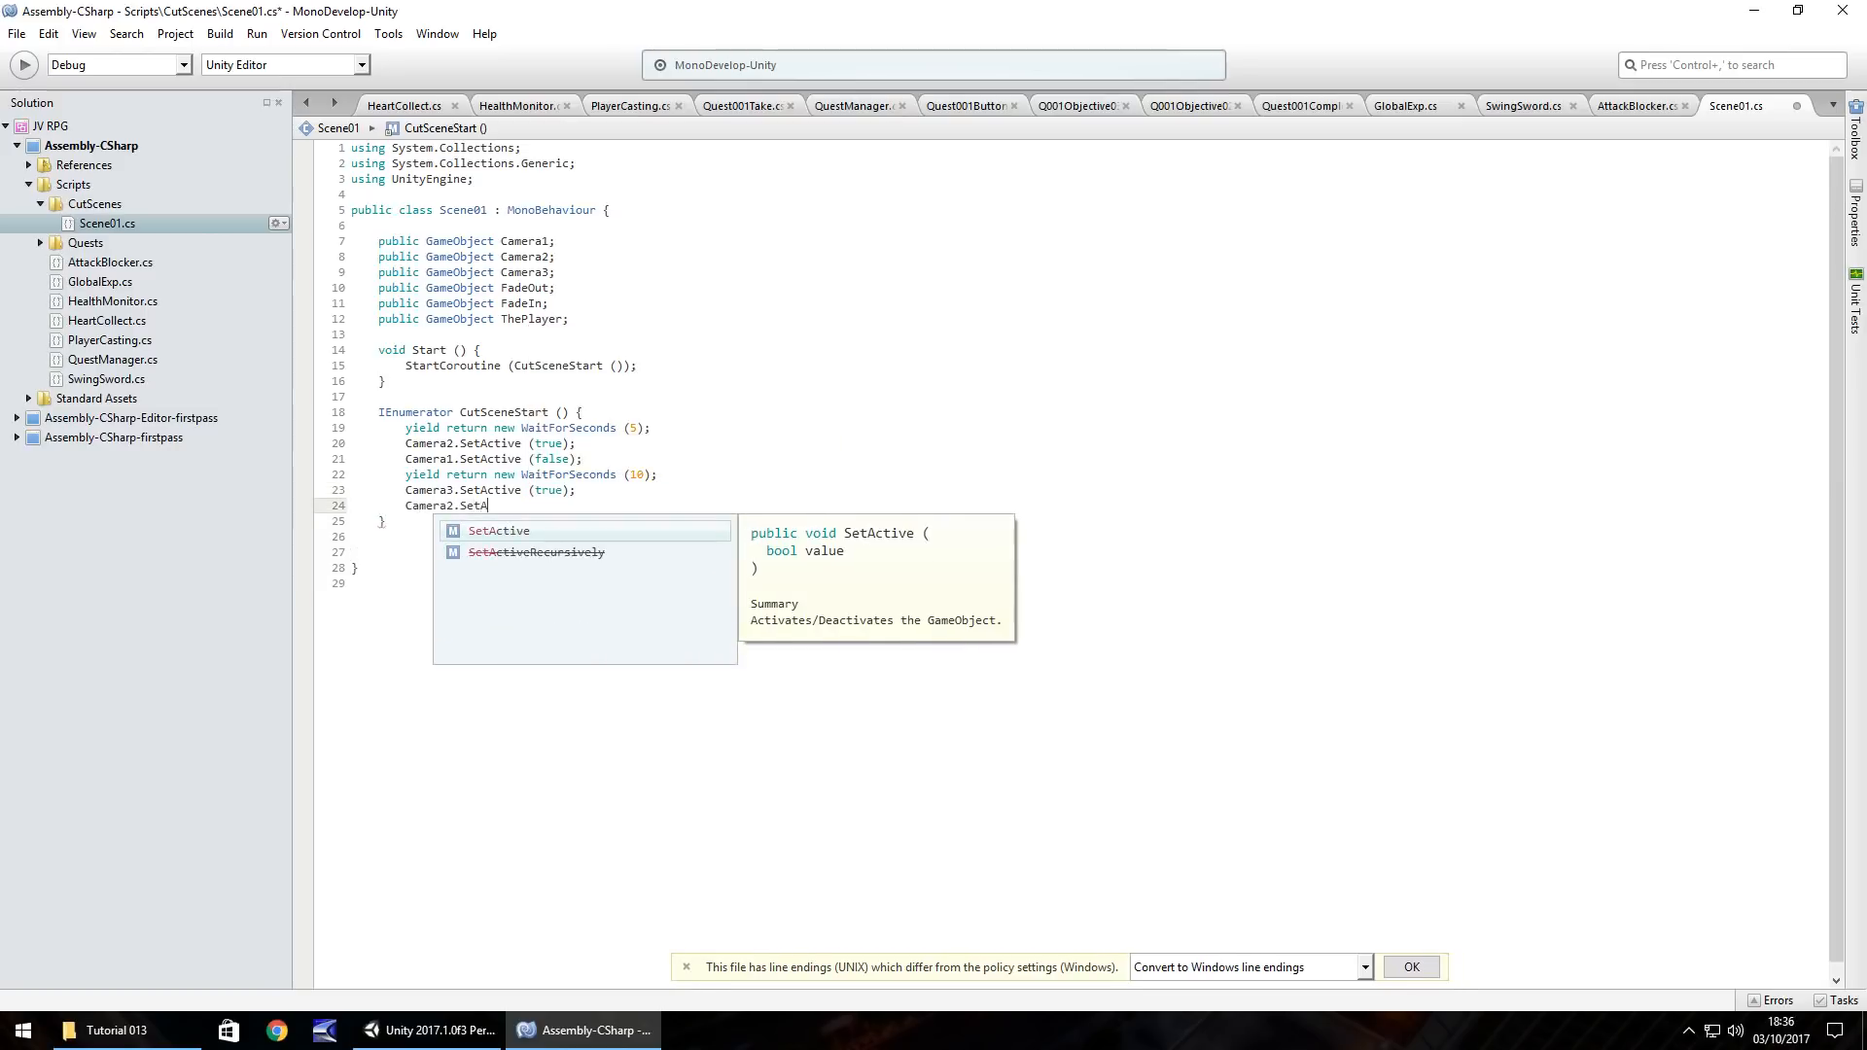
type("ctive (false);")
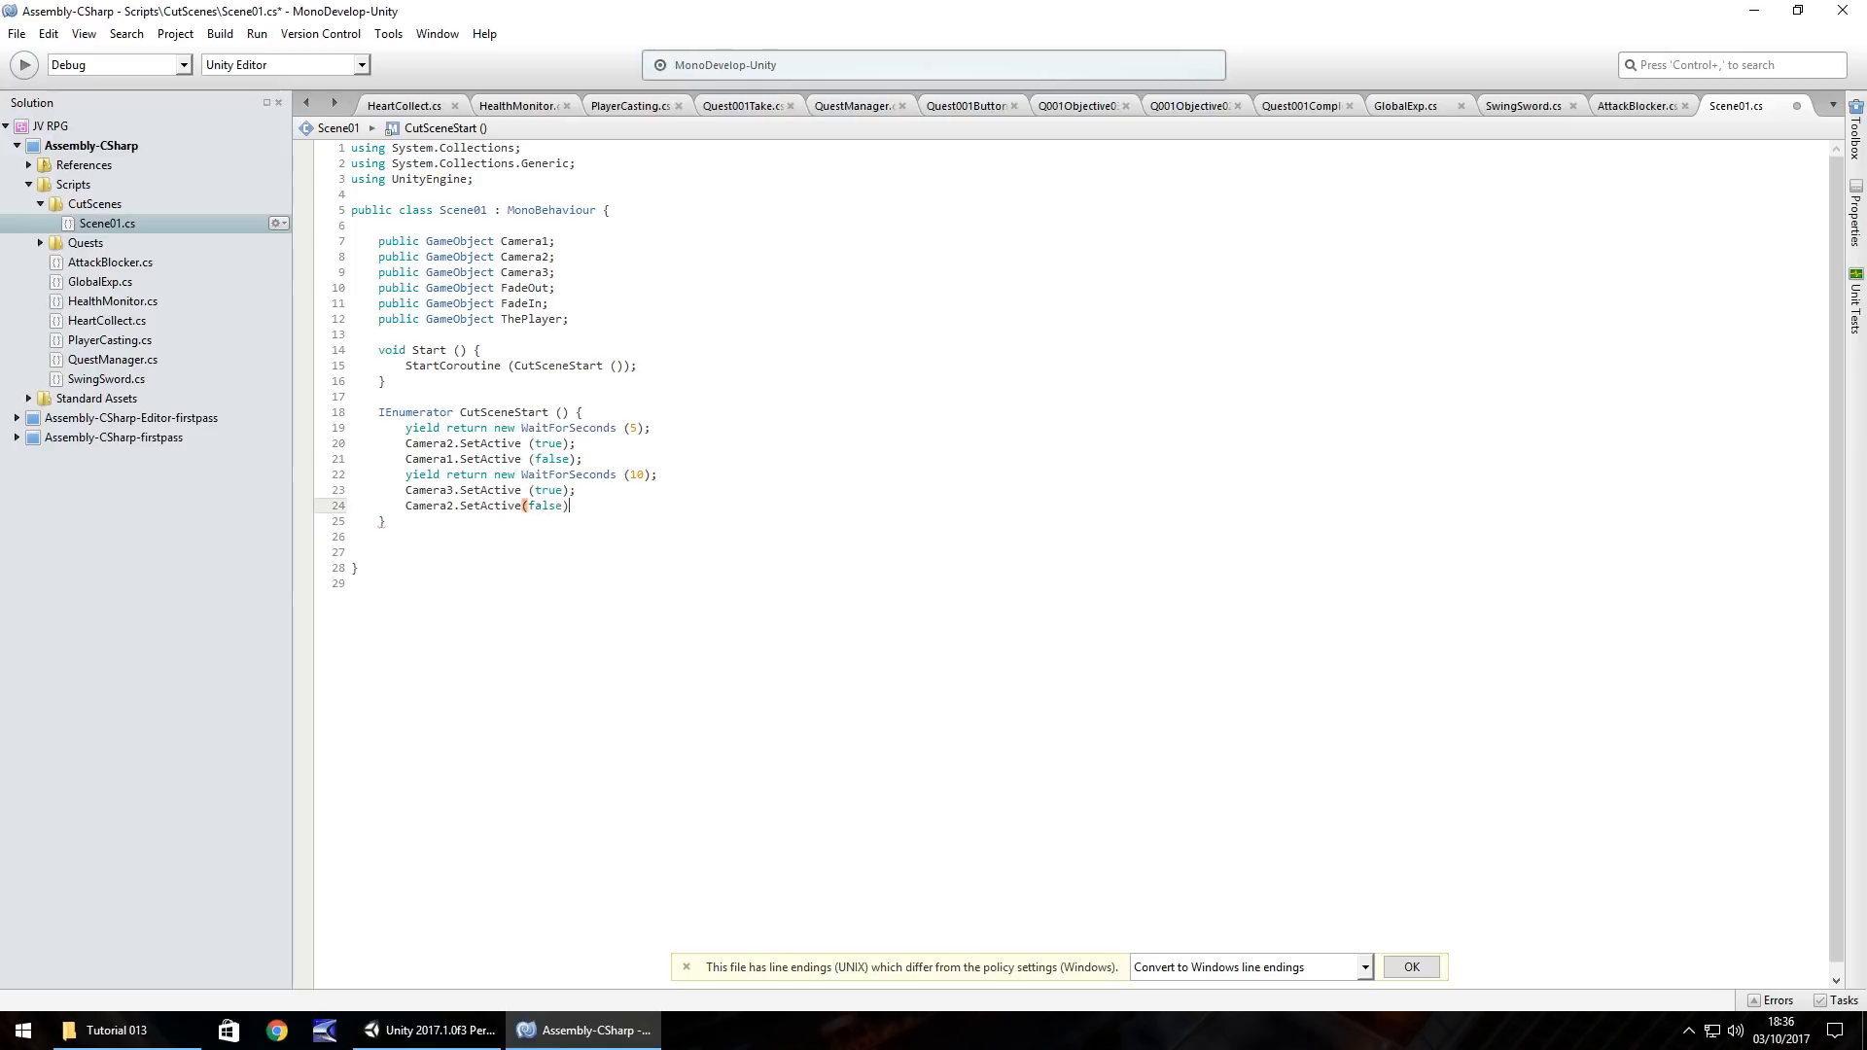
Step: Copy the 5-second WaitForSeconds line below the Camera2 deactivation and set the copy's wait to 4 seconds
key("Return")
left_click_drag(662, 431, 407, 431)
key("ctrl+c")
left_click(439, 521)
key("ctrl+v")
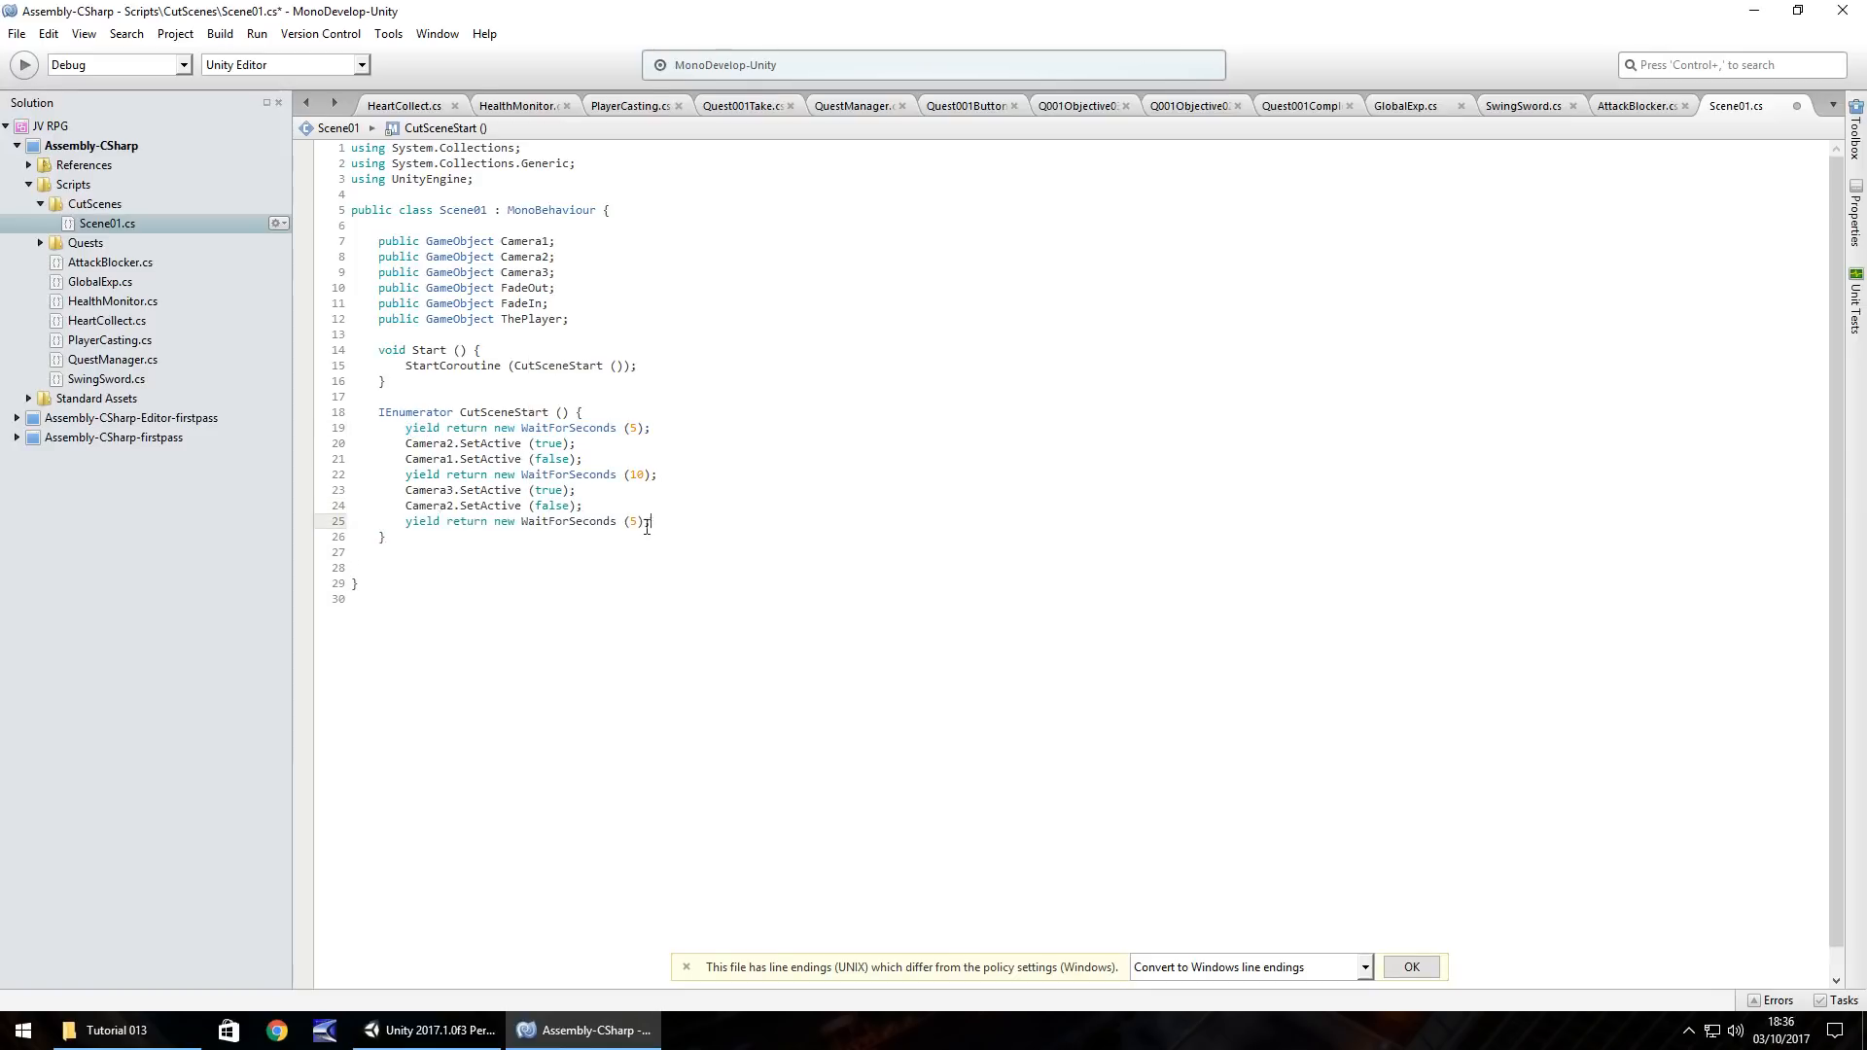
key("Return")
type("Camer")
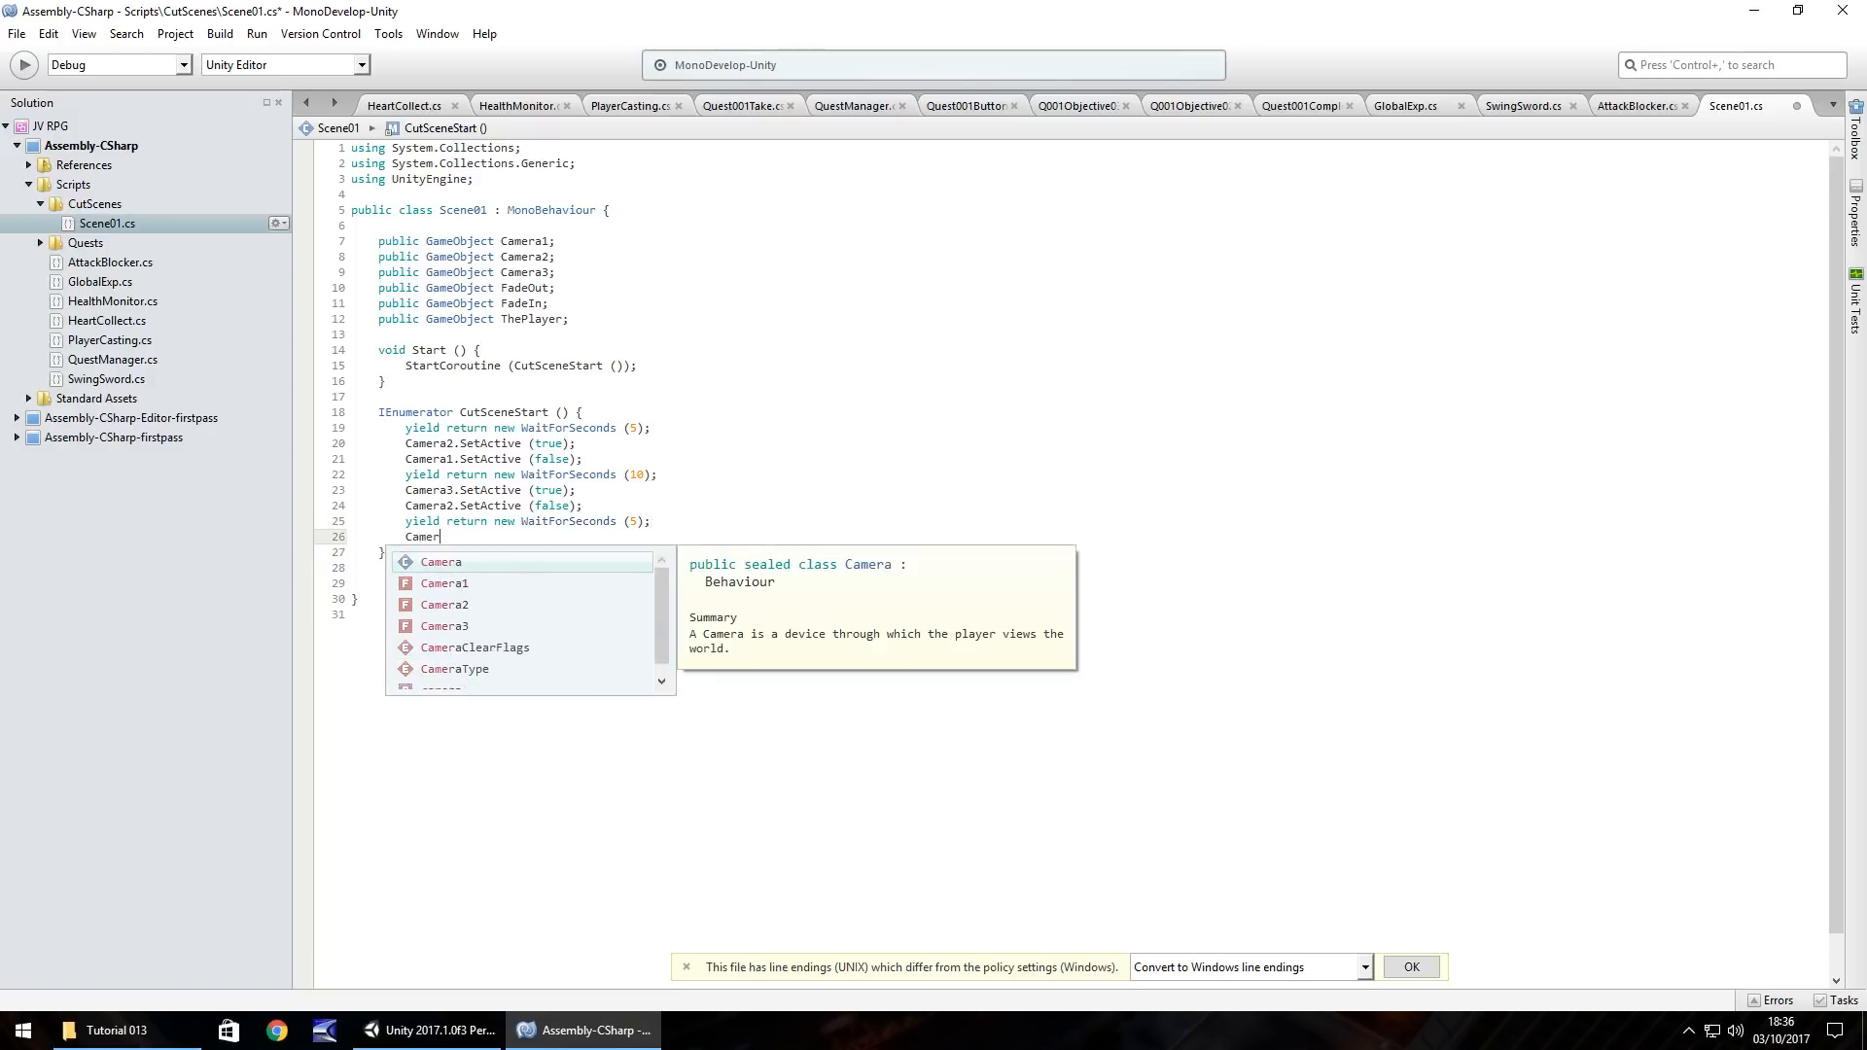
type("a")
left_click(637, 524)
key("BackSpace")
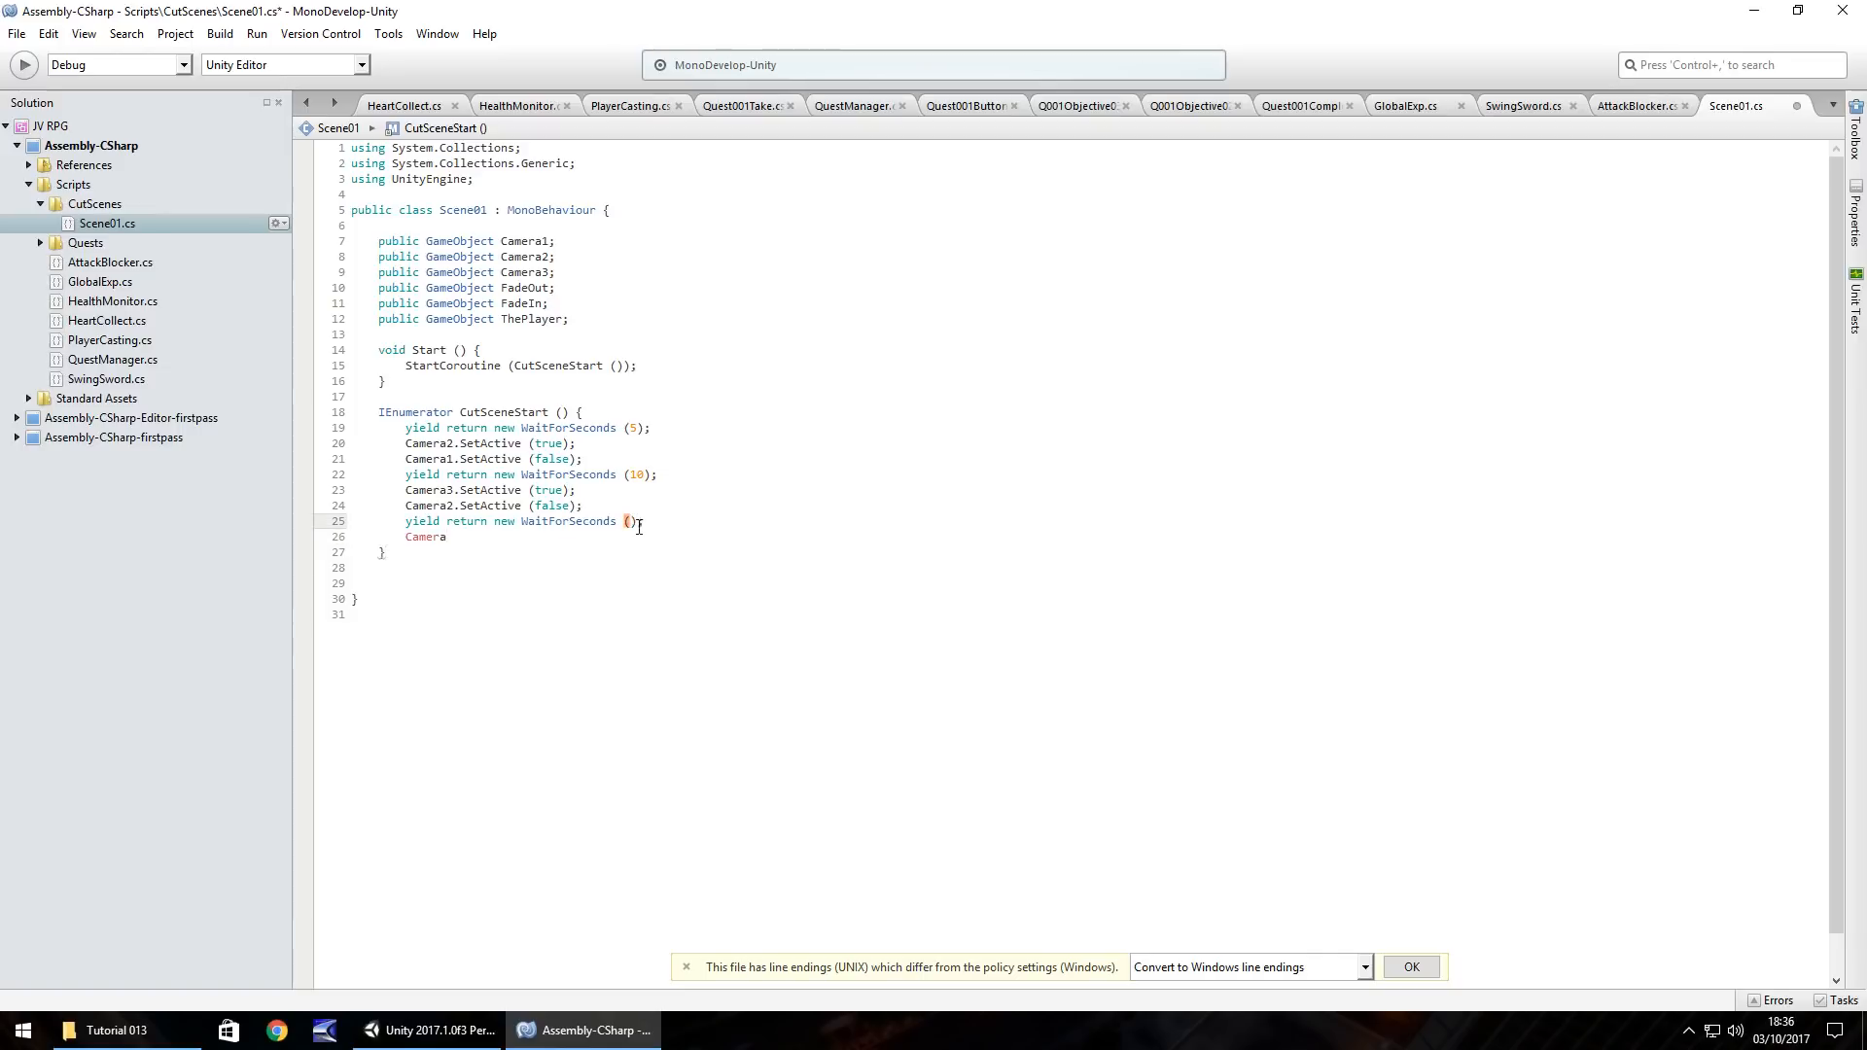
type("4")
Step: Check the FadeIn object in Unity, and replace the unfinished Camera line in the script with FadeOut.SetActive (true);
left_click_drag(448, 538, 409, 538)
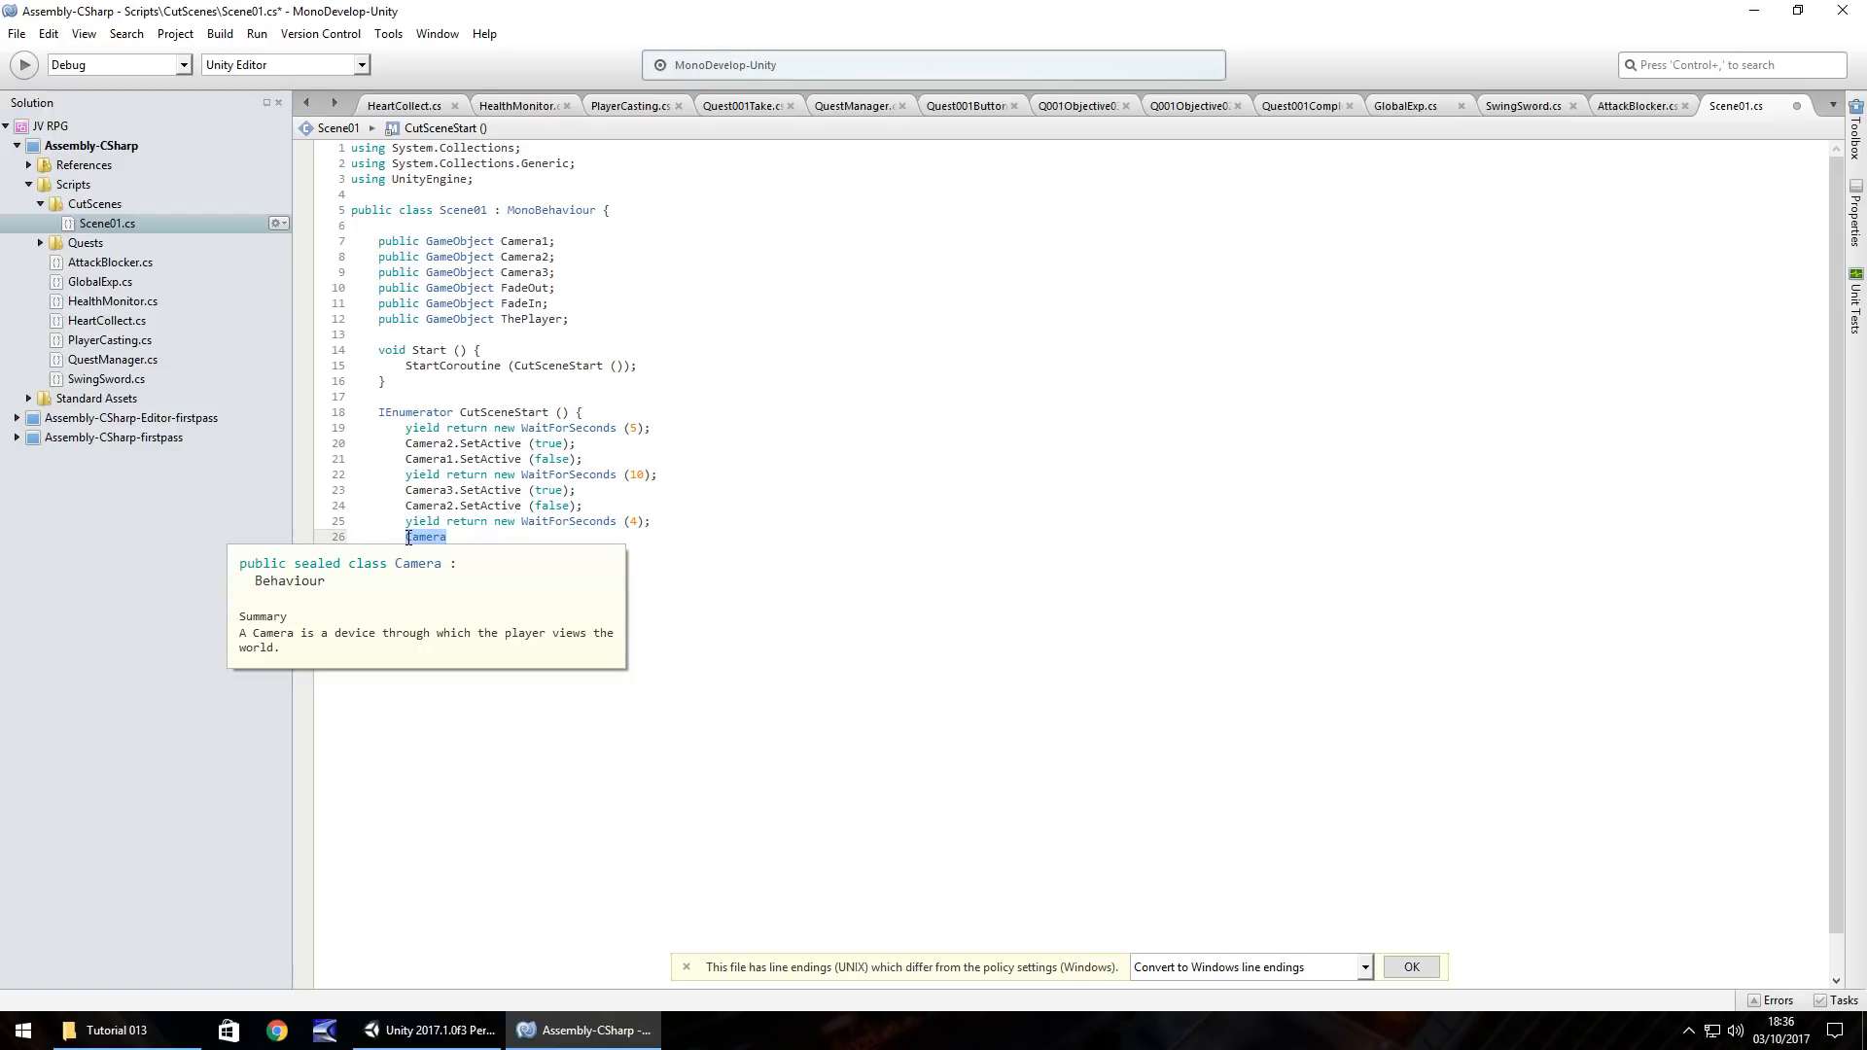
left_click(428, 1030)
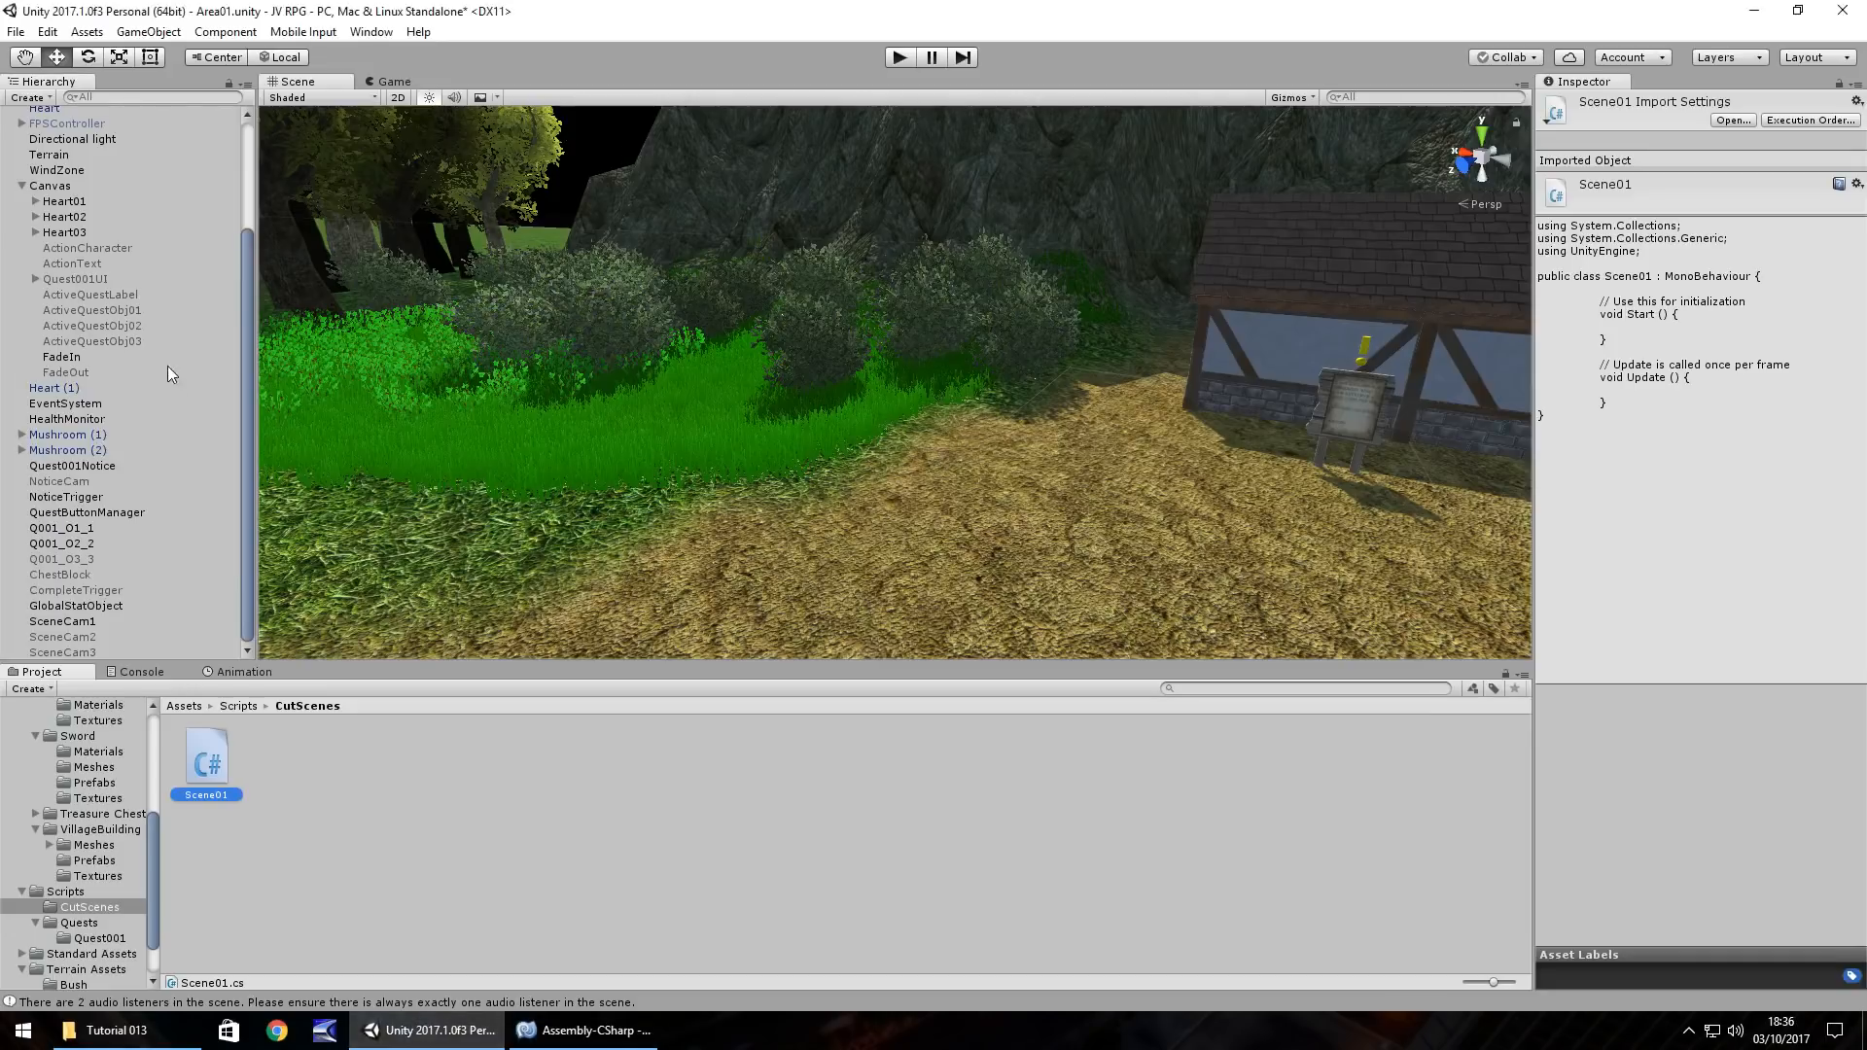
left_click(49, 358)
left_click(562, 1033)
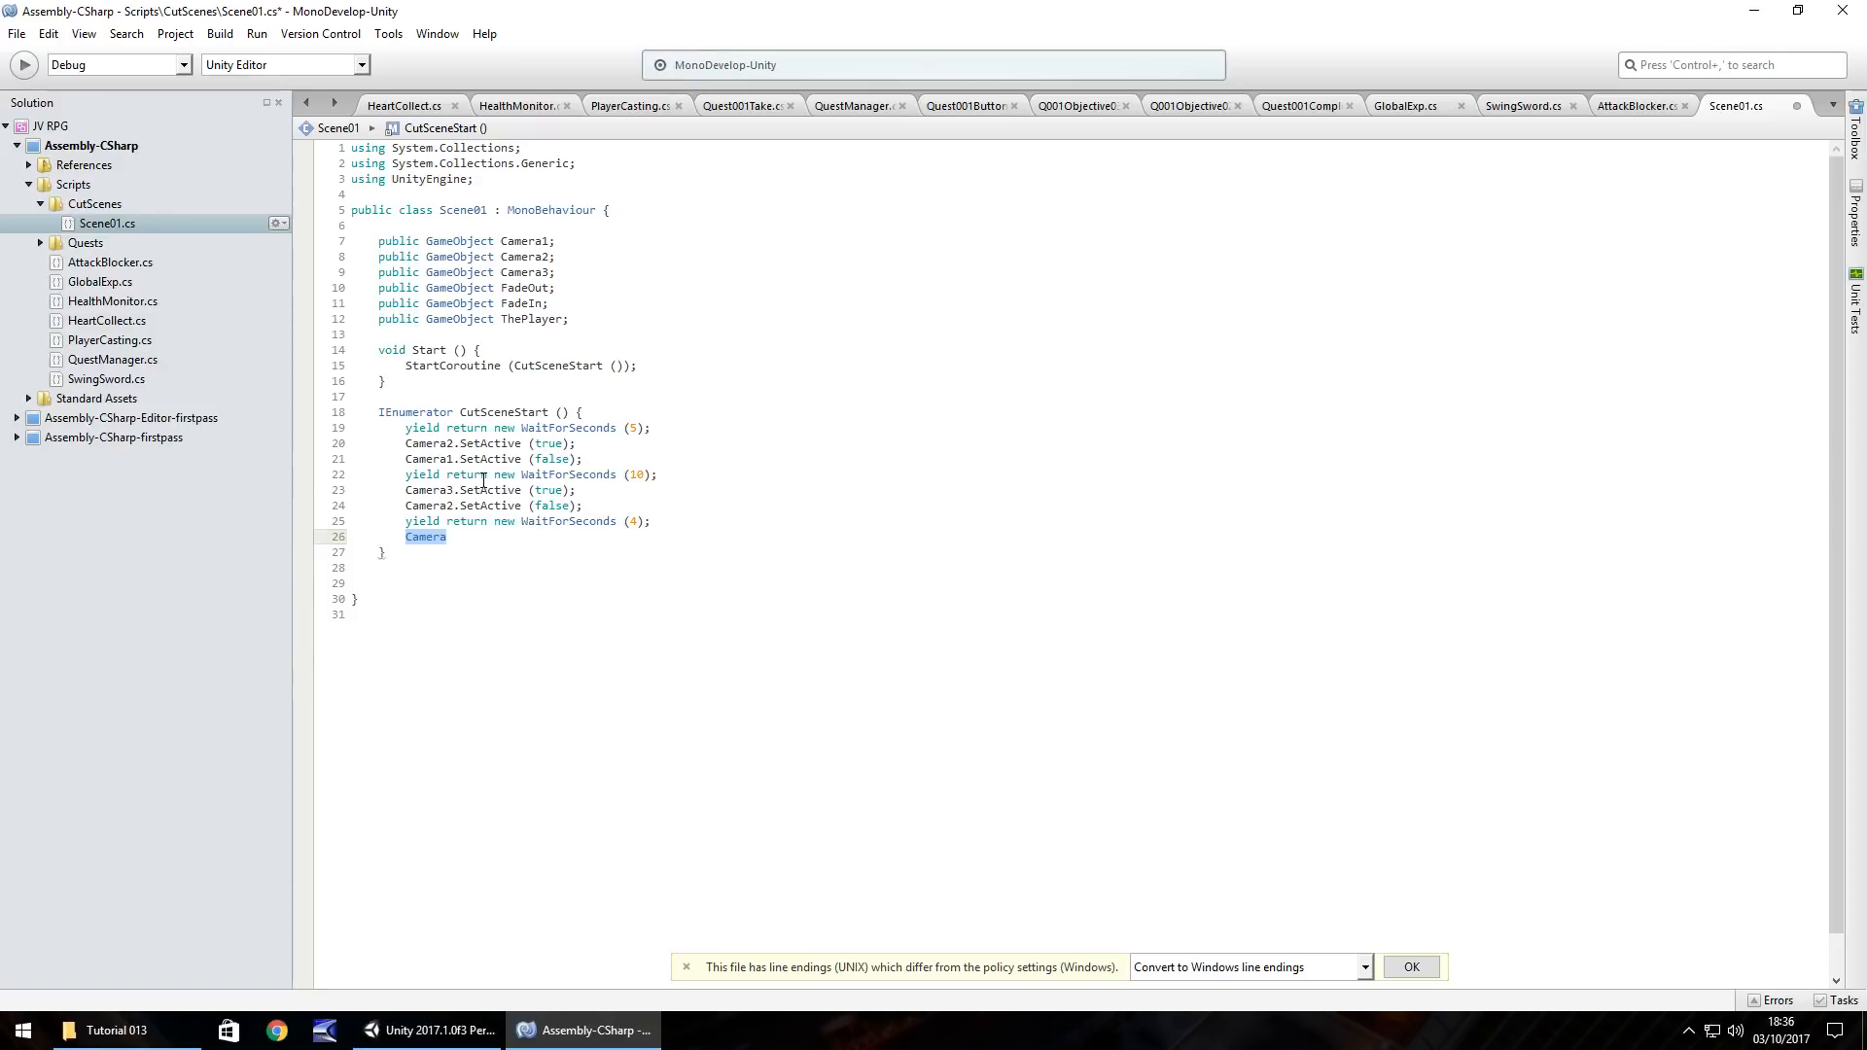
type("FadeO")
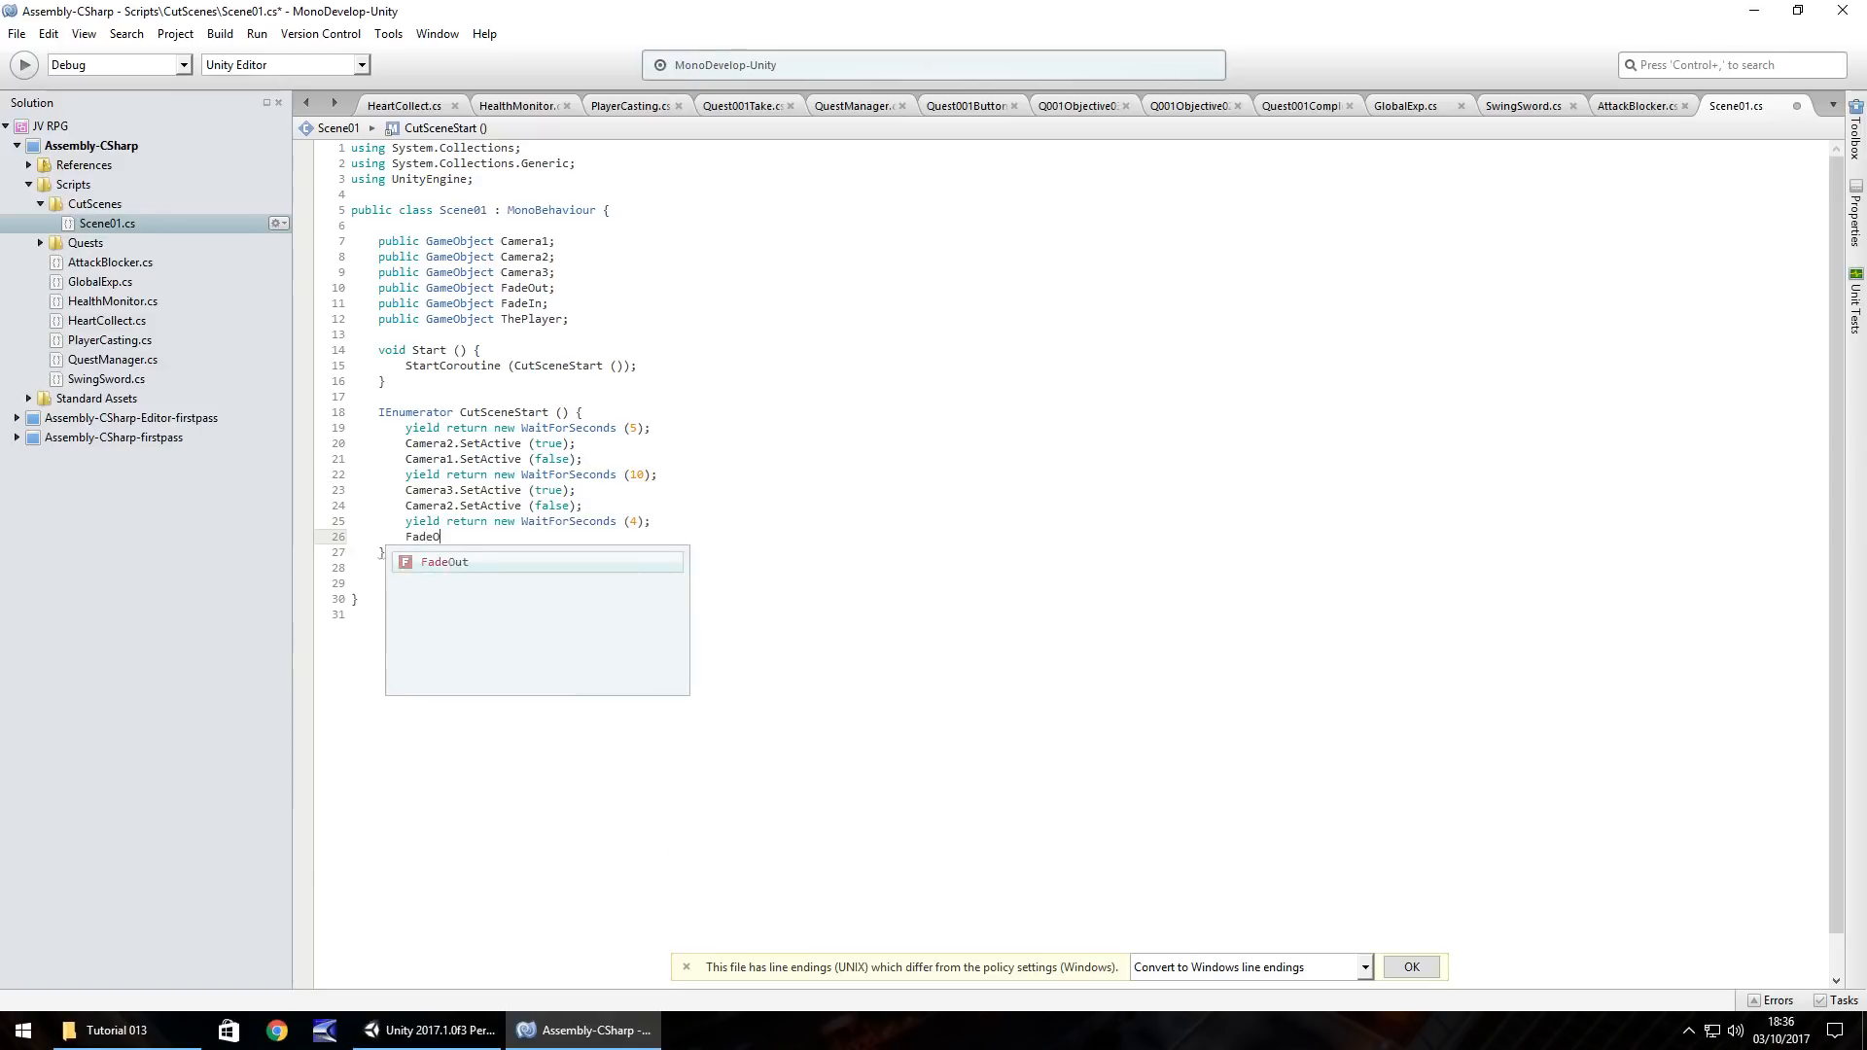
type("ut.SetA")
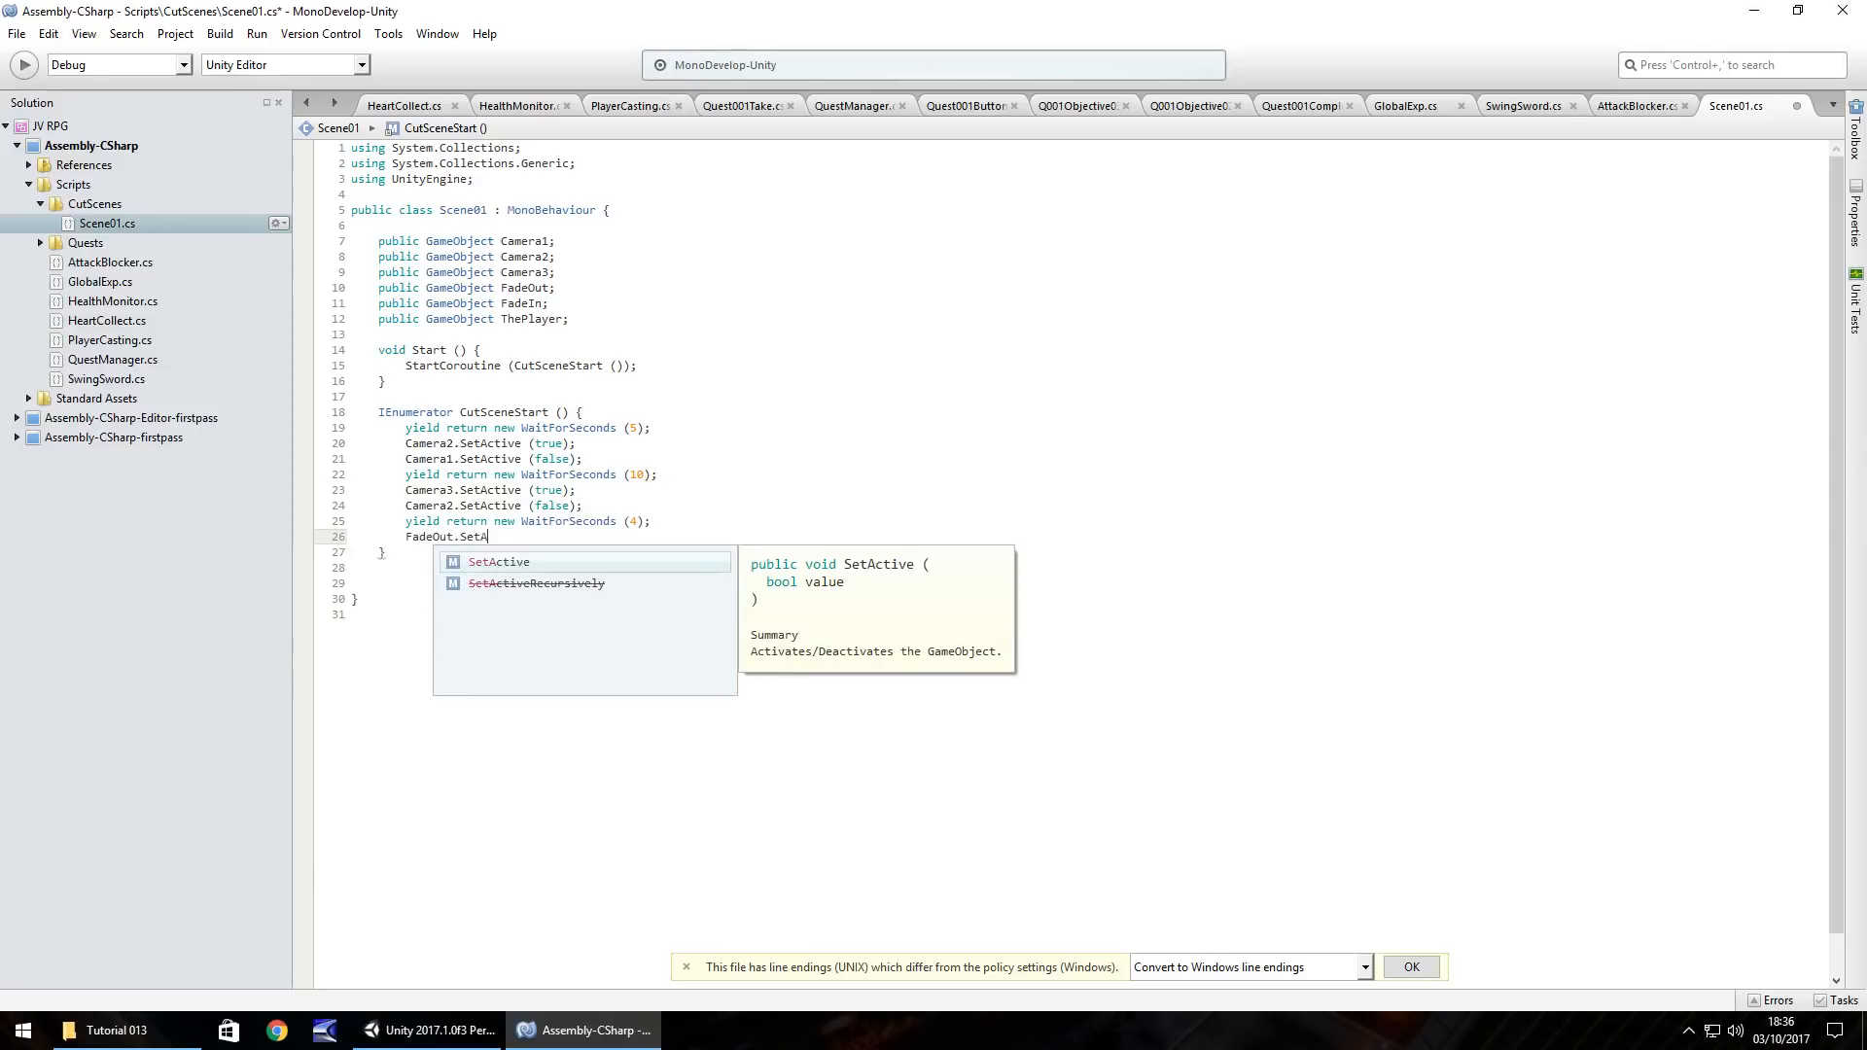
type("ctive (true")
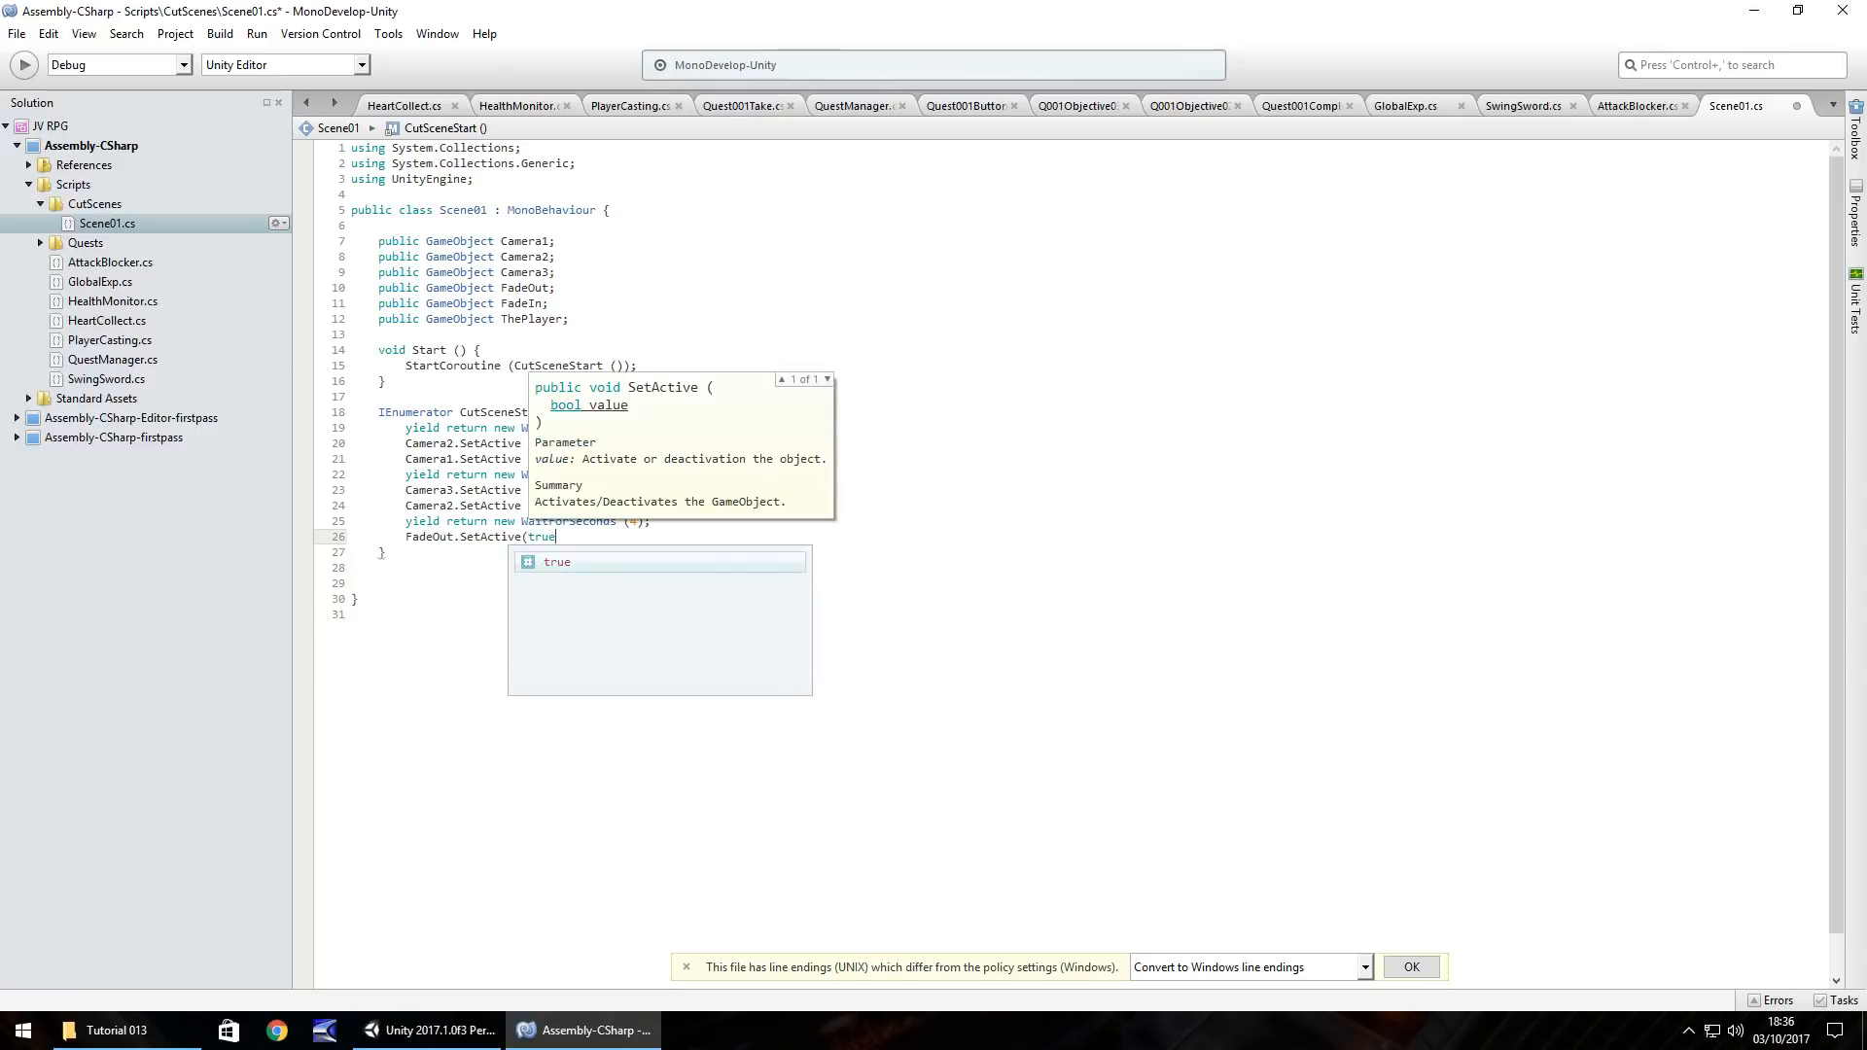
type(");")
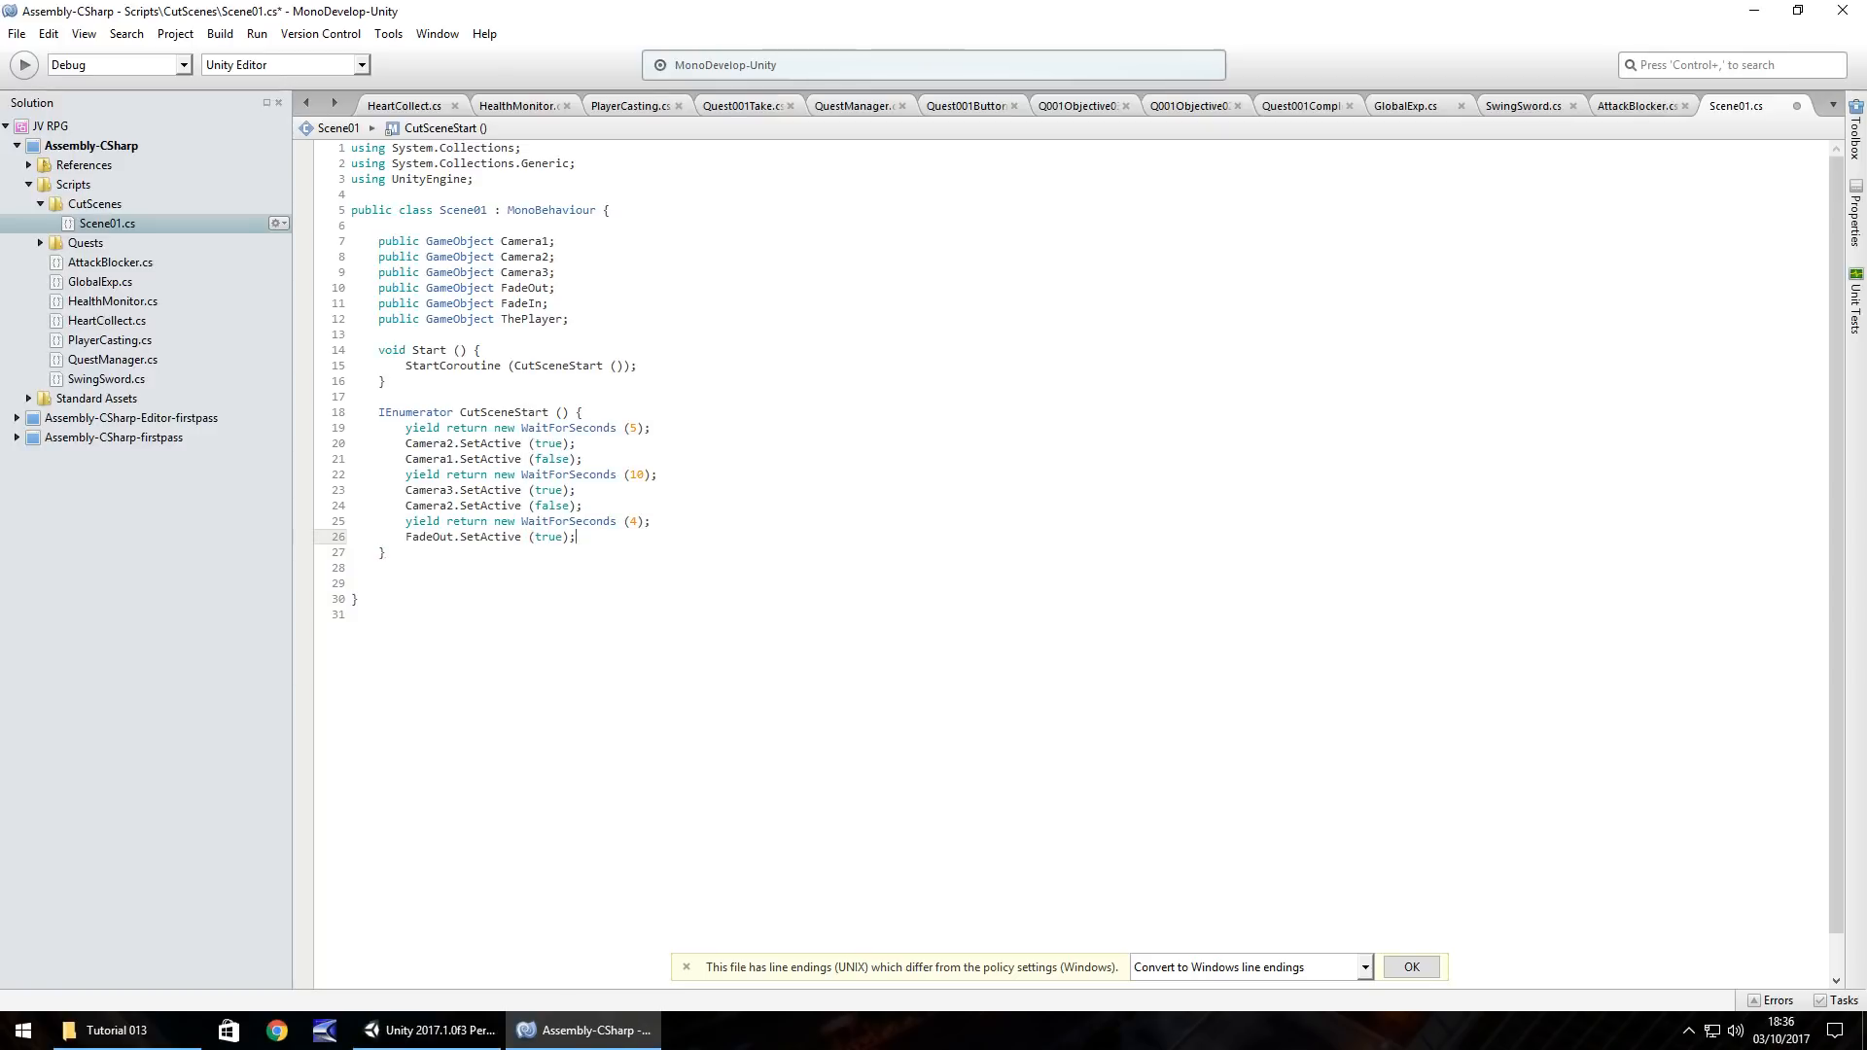
Step: Add yield return new WaitForSeconds (1); below the FadeOut activation
key("Return")
type("yield return")
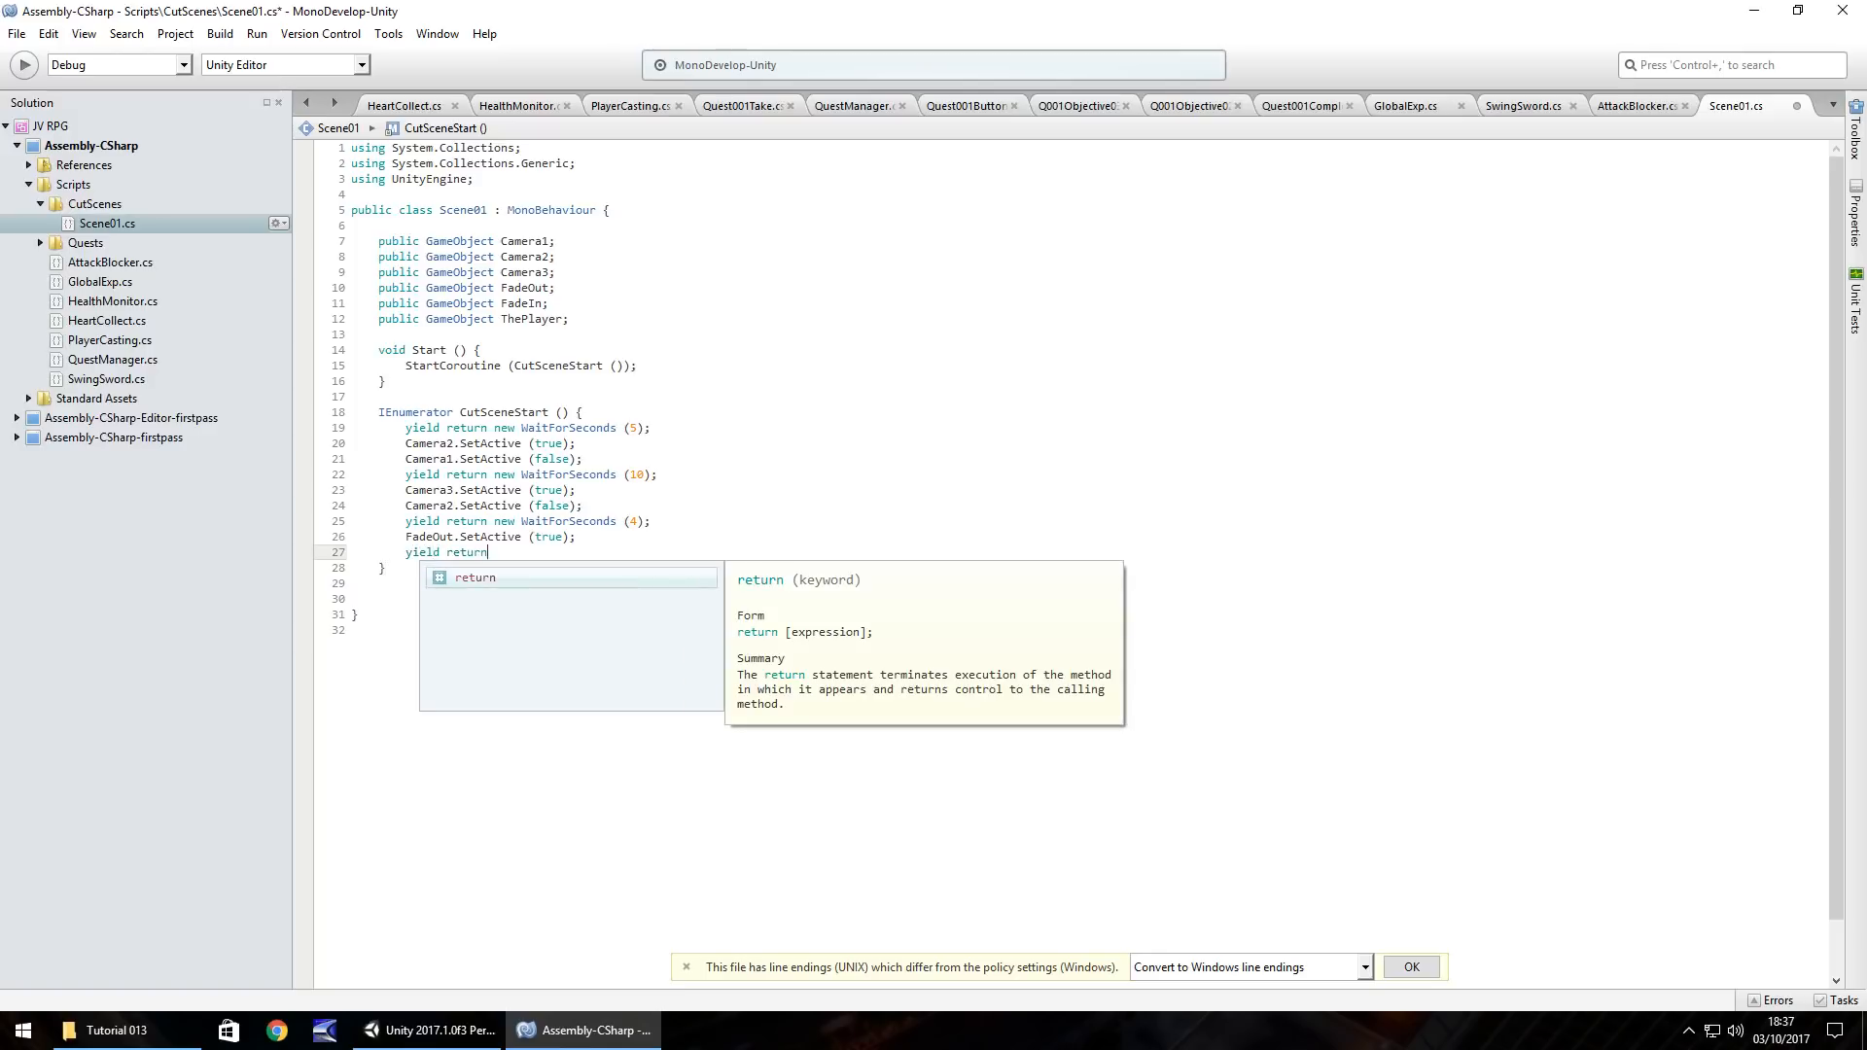
type(" new WaitFor")
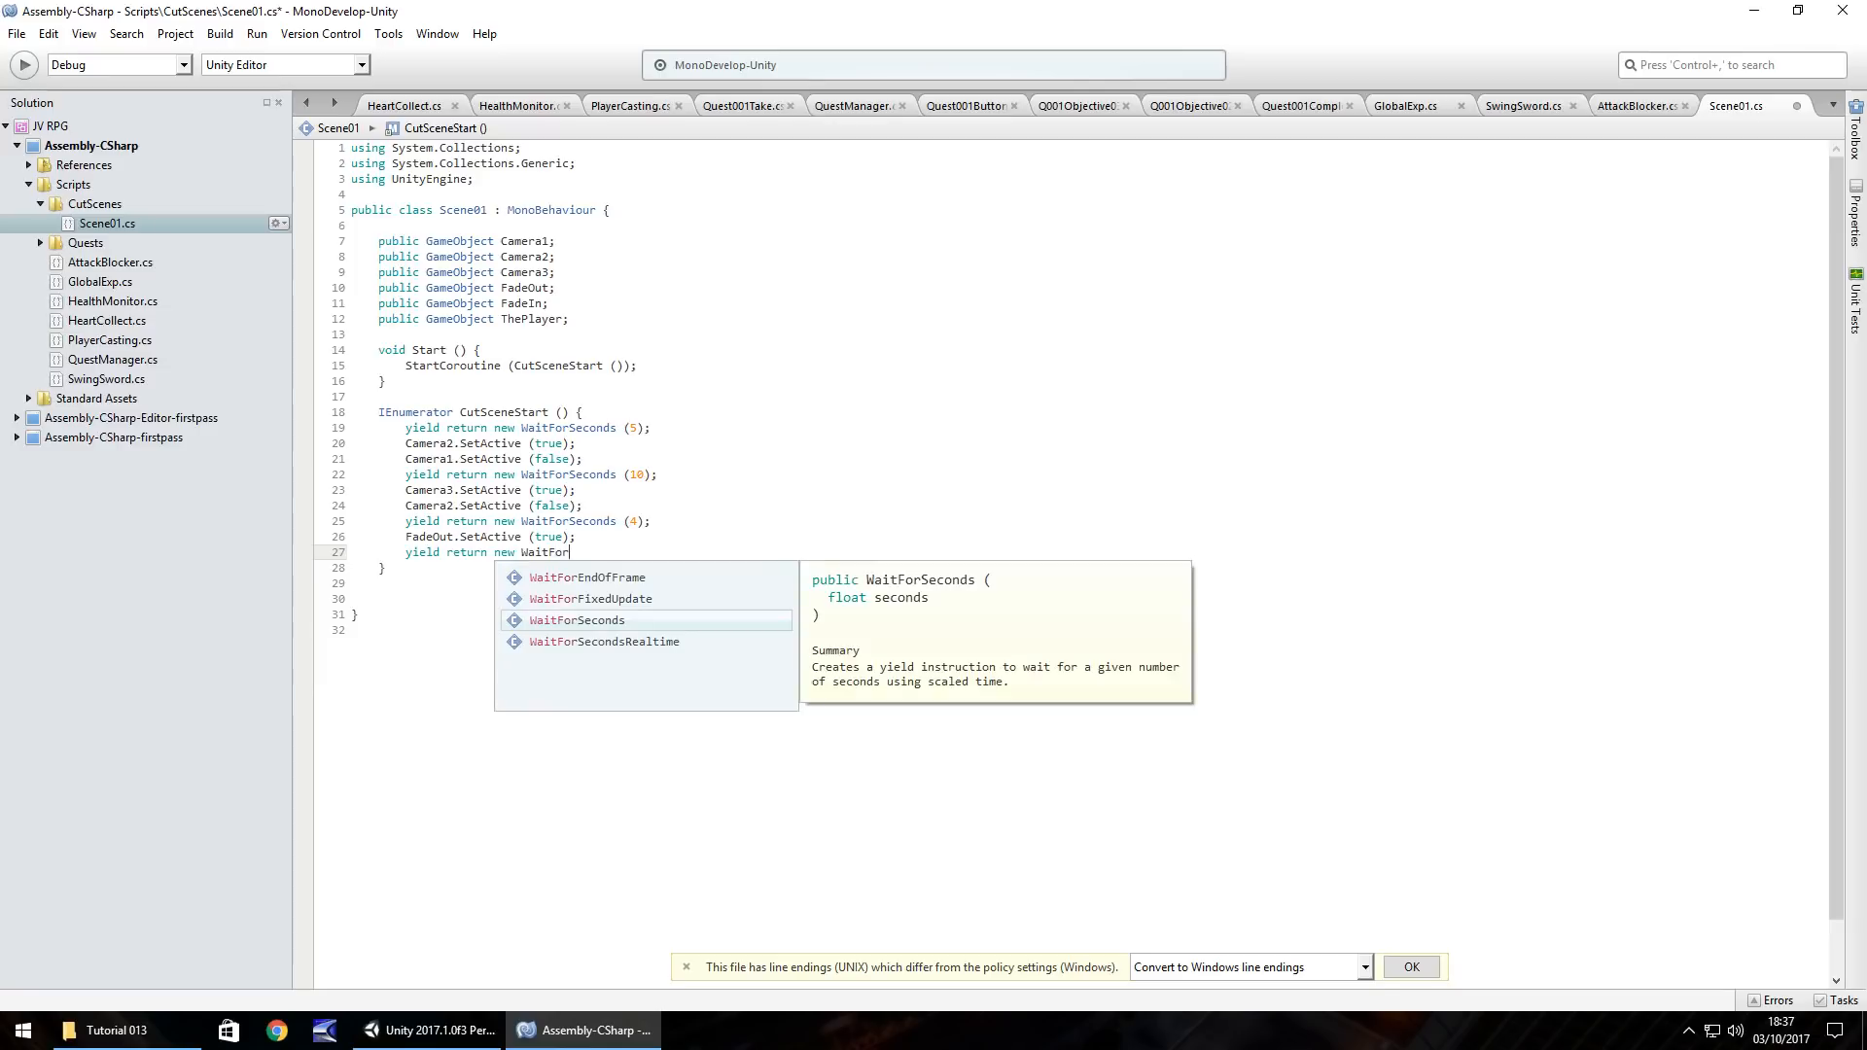
type("Seconds (")
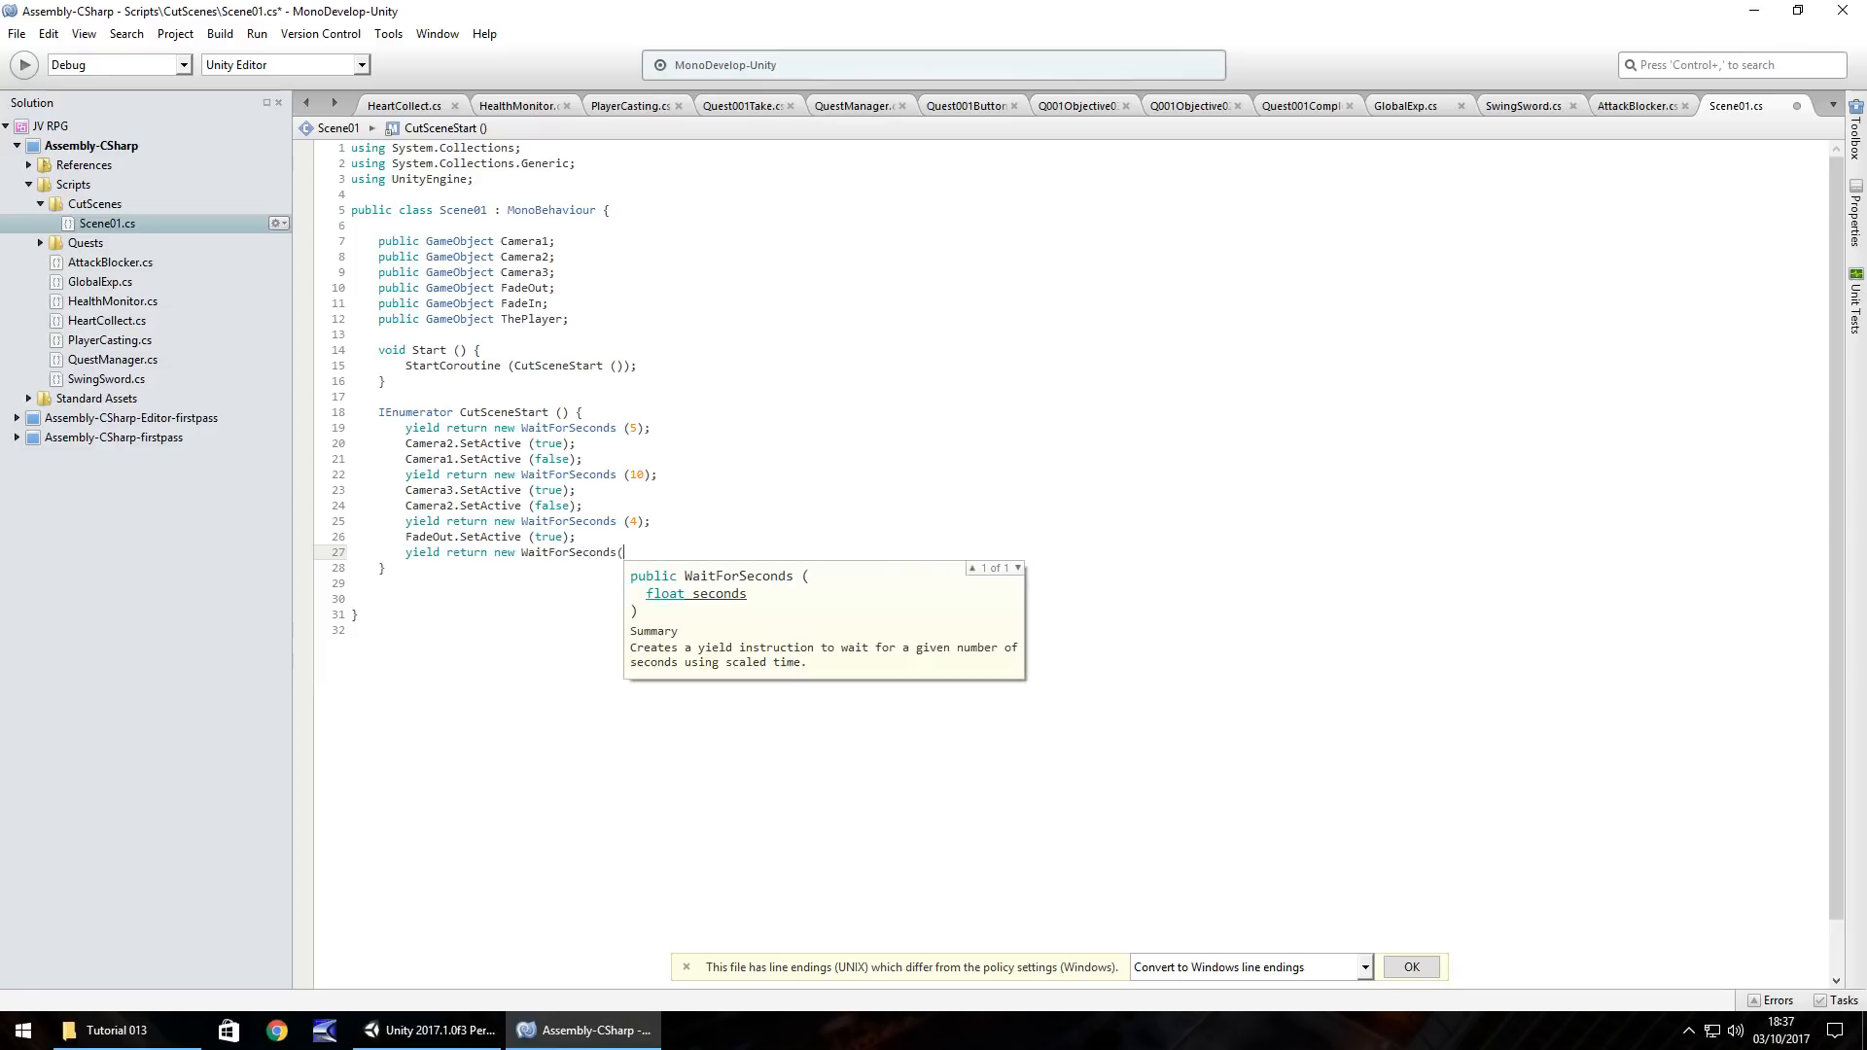
type("1)")
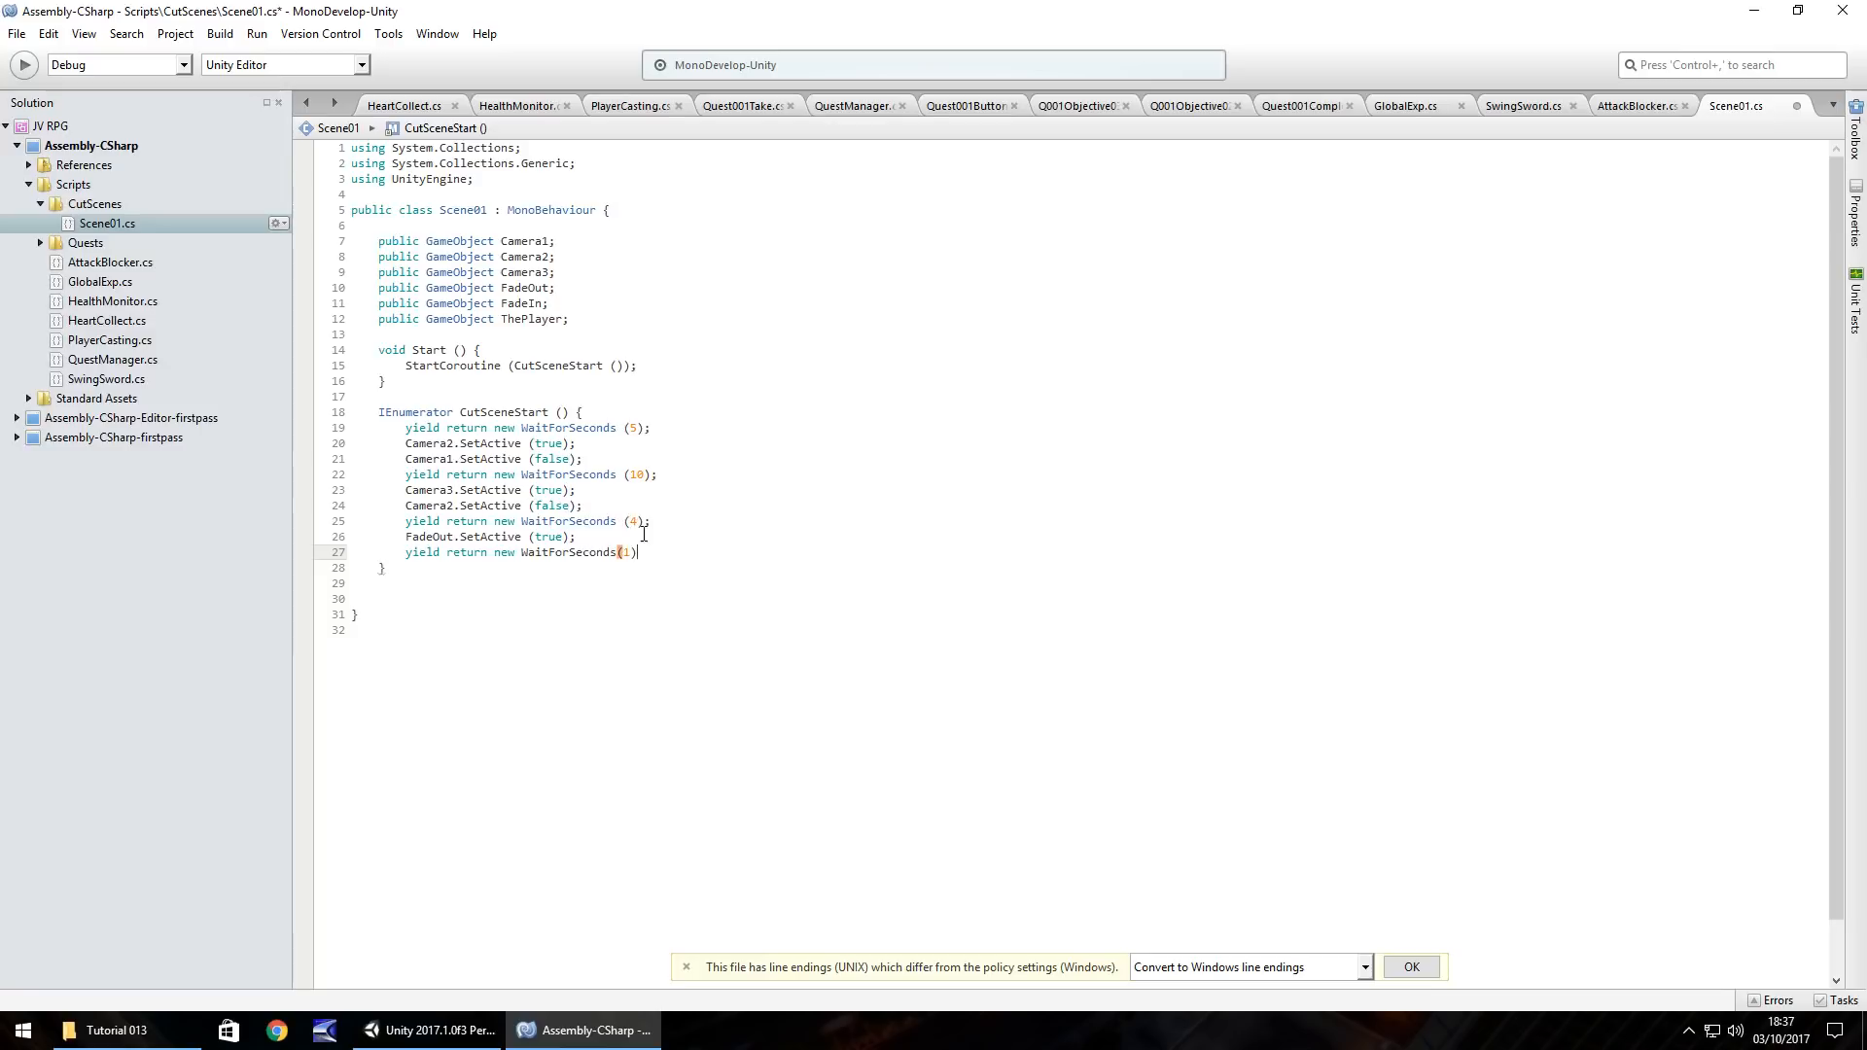
type(";")
Step: Add ThePlayer.SetActive (true); below the 1-second wait, followed by a new blank line
key("Return")
type("TheP")
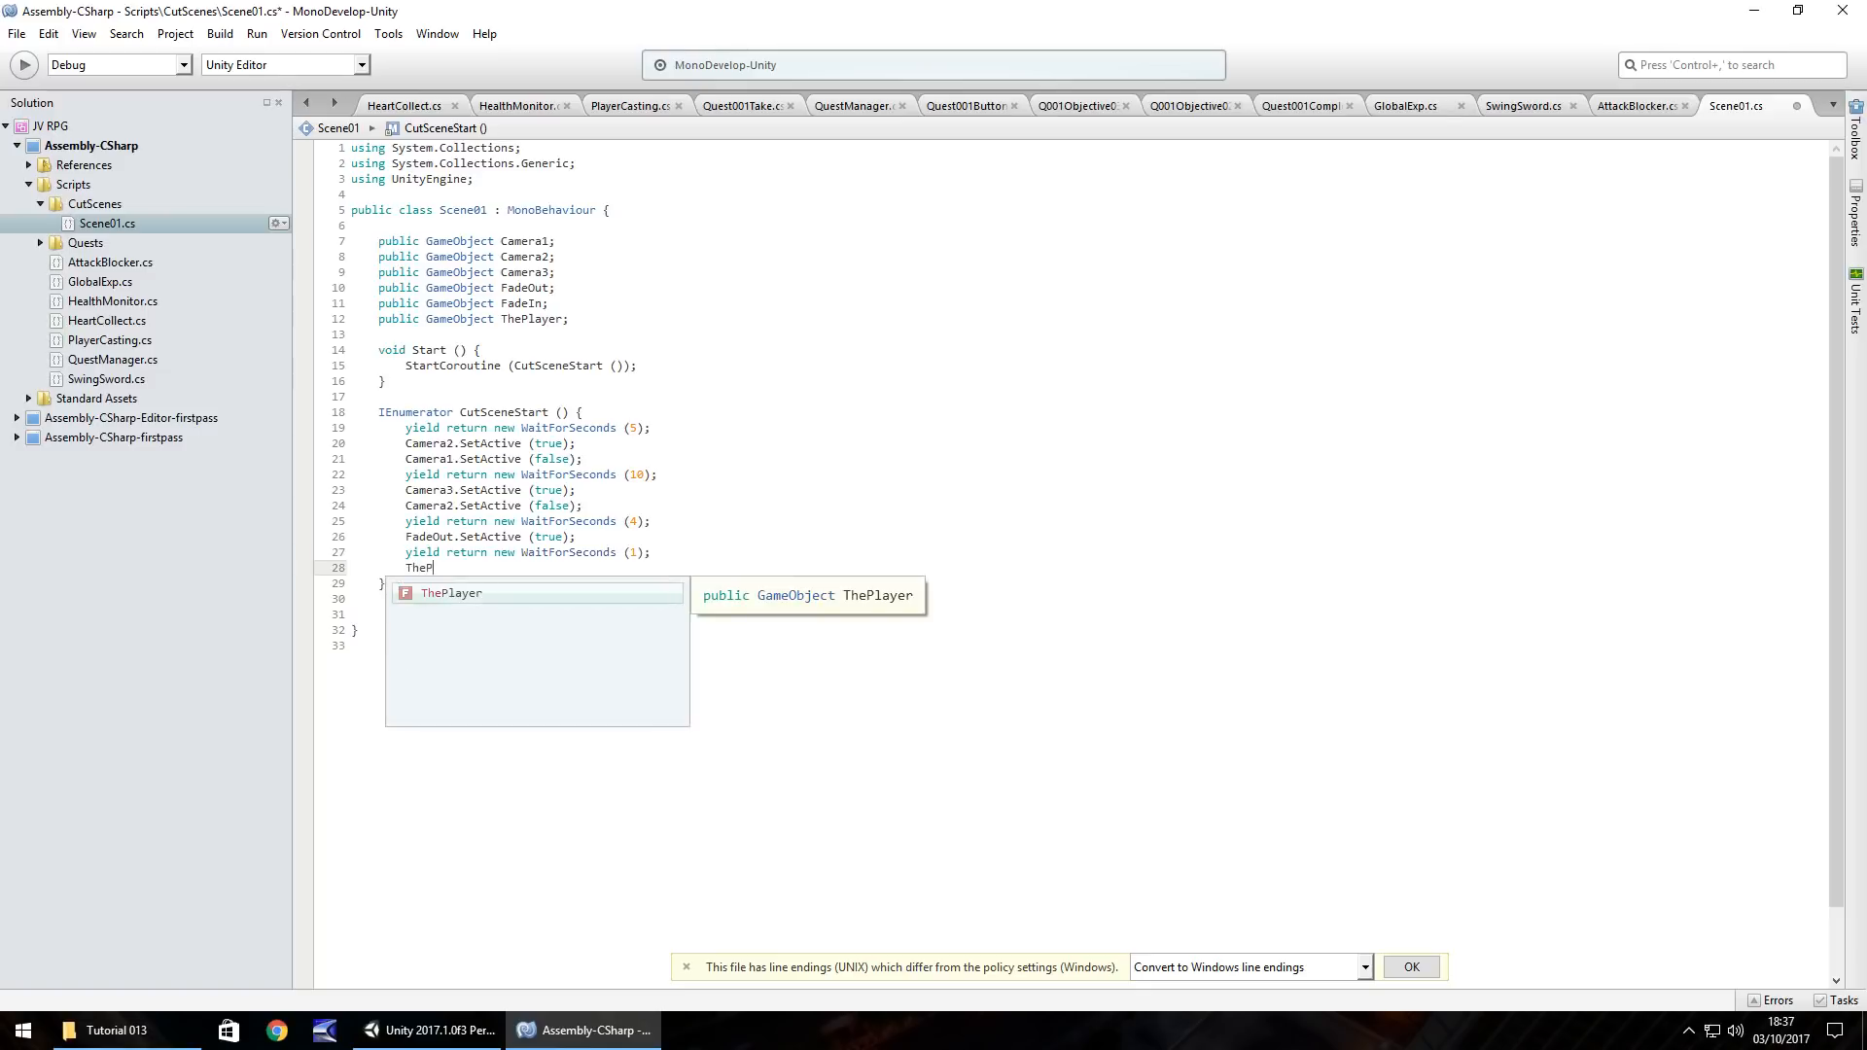
type("layer.SetAc")
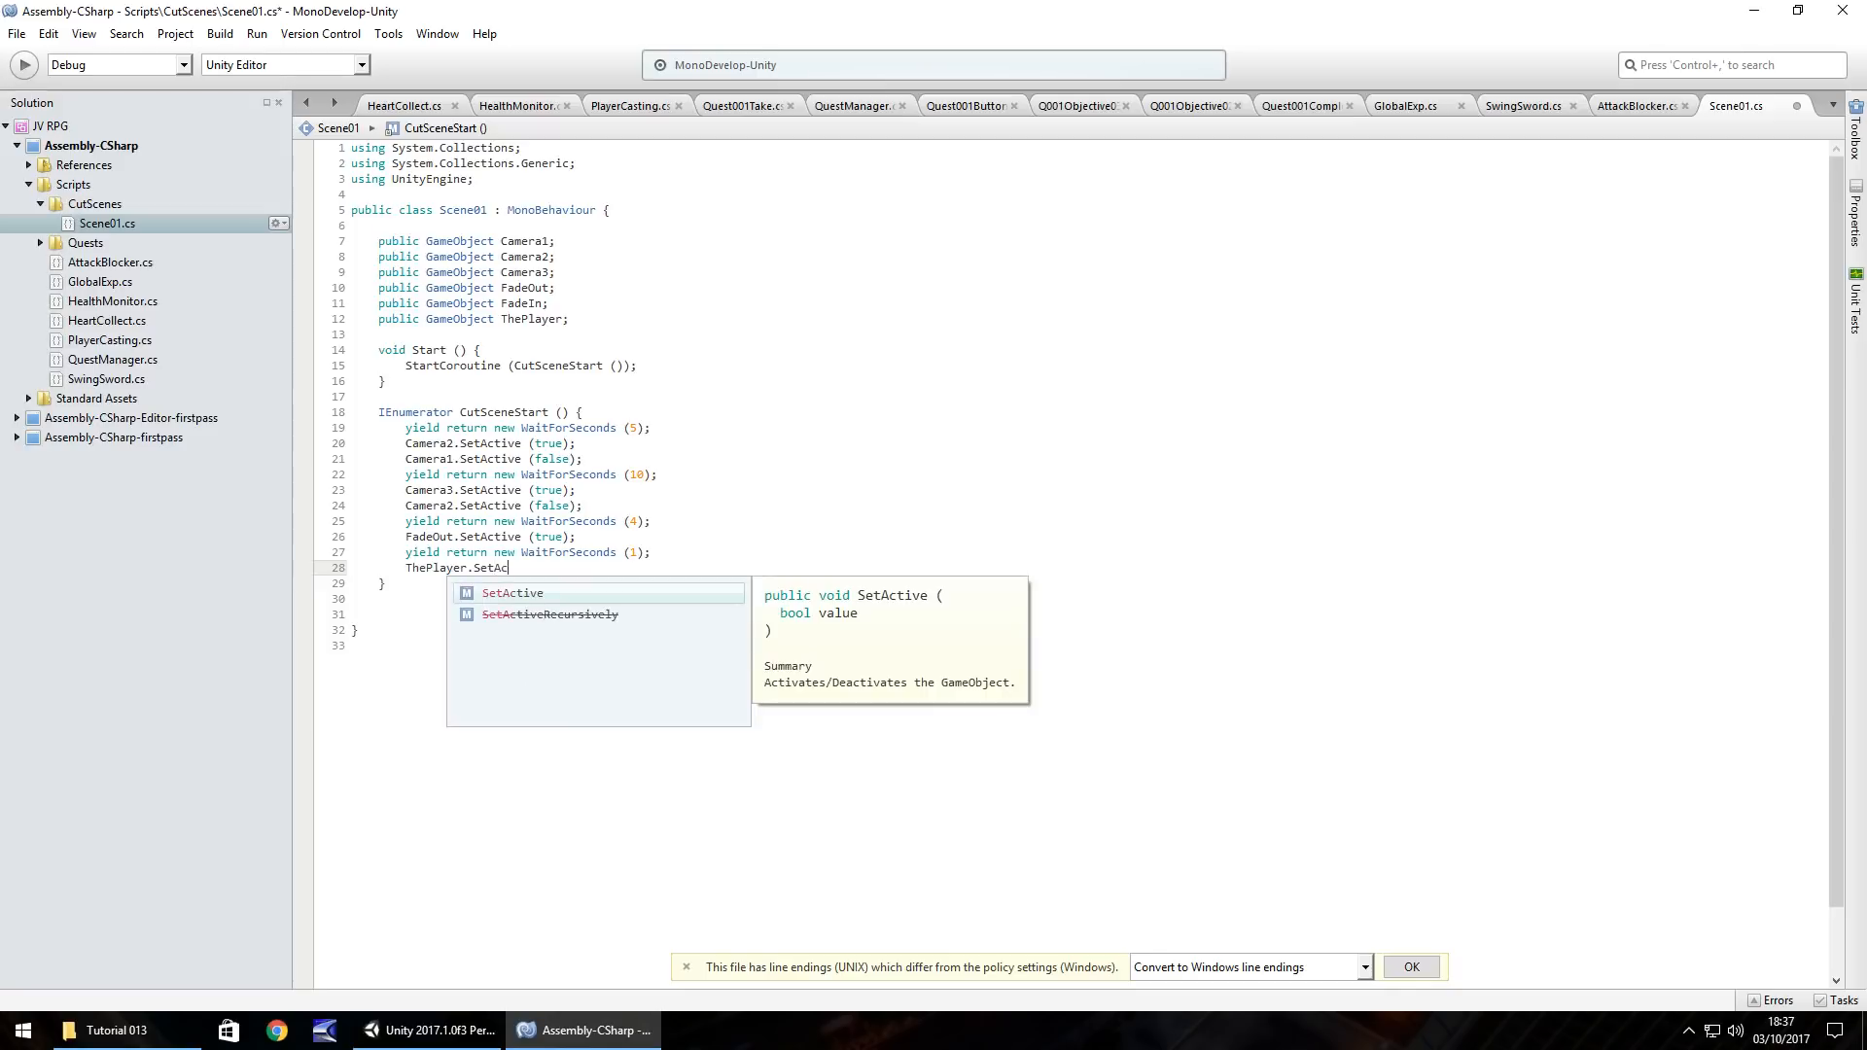
type("tive (true);")
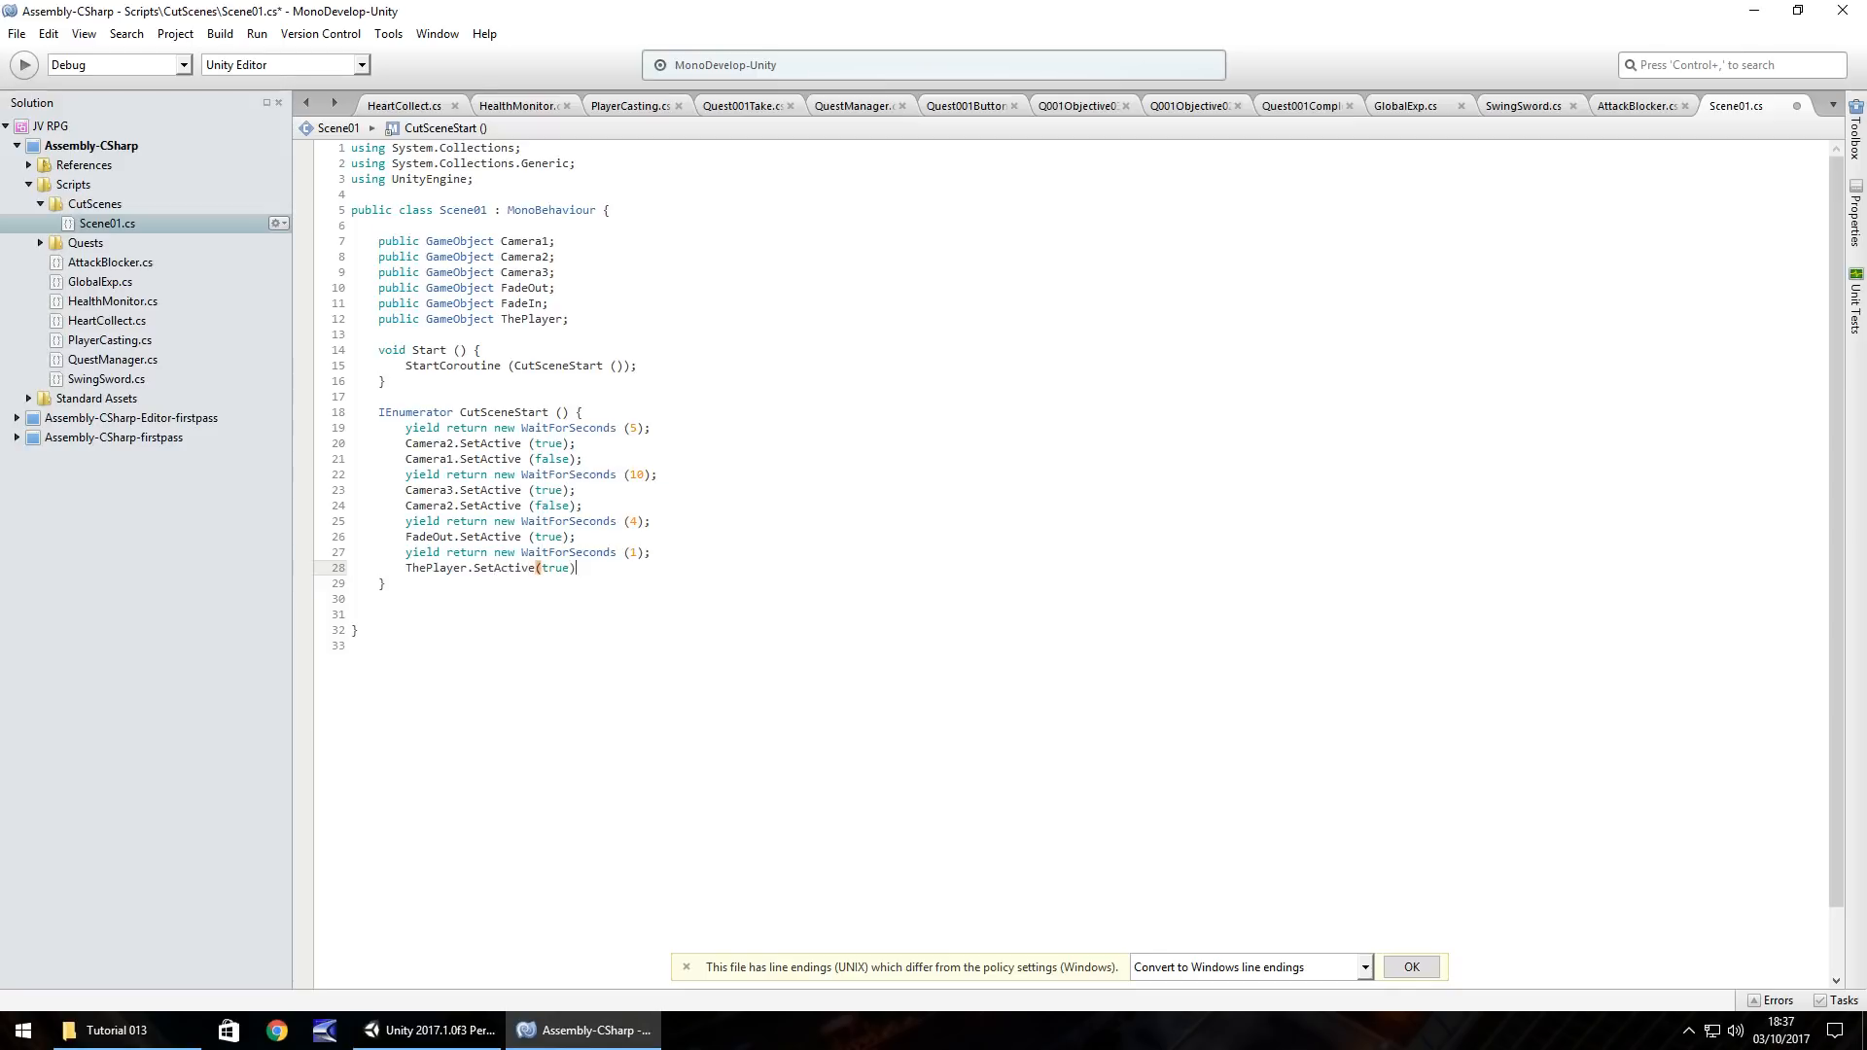
key("Return")
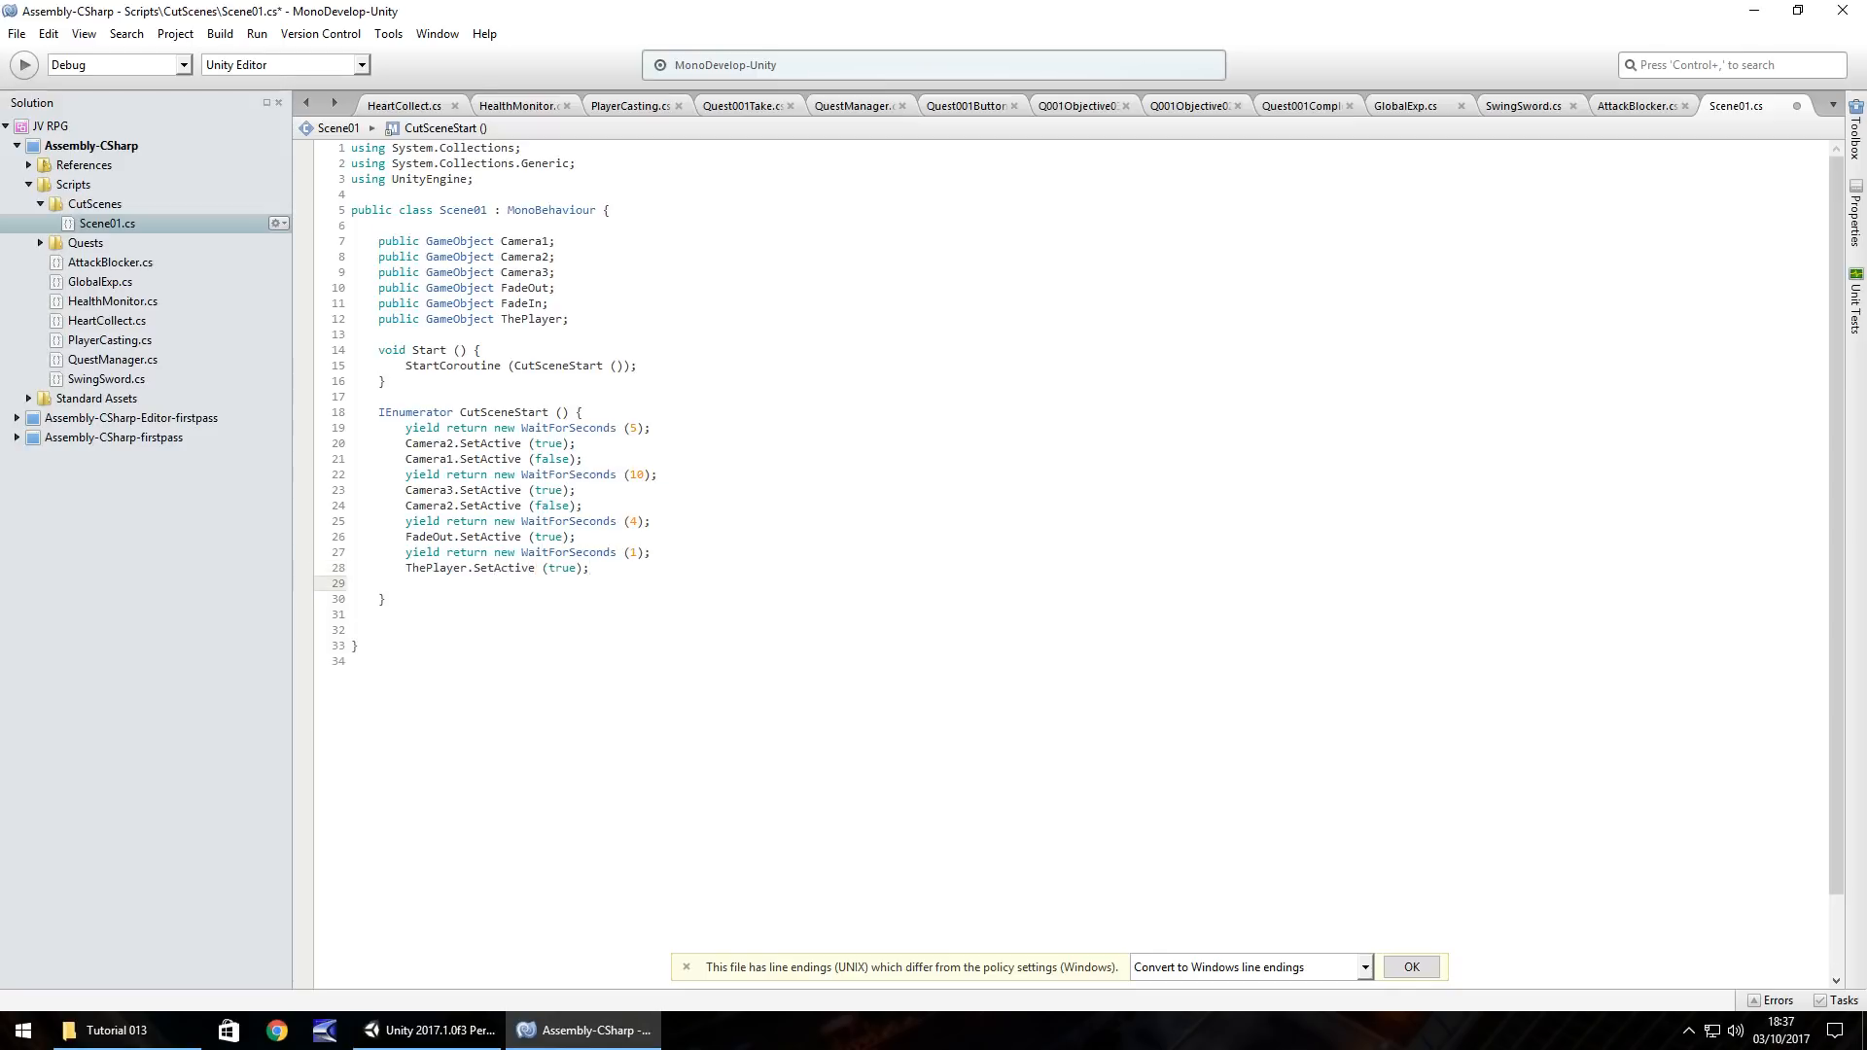
Step: Add Camera3.SetActive (false); below the player activation in the CutSceneStart coroutine and save the script
type("Camer")
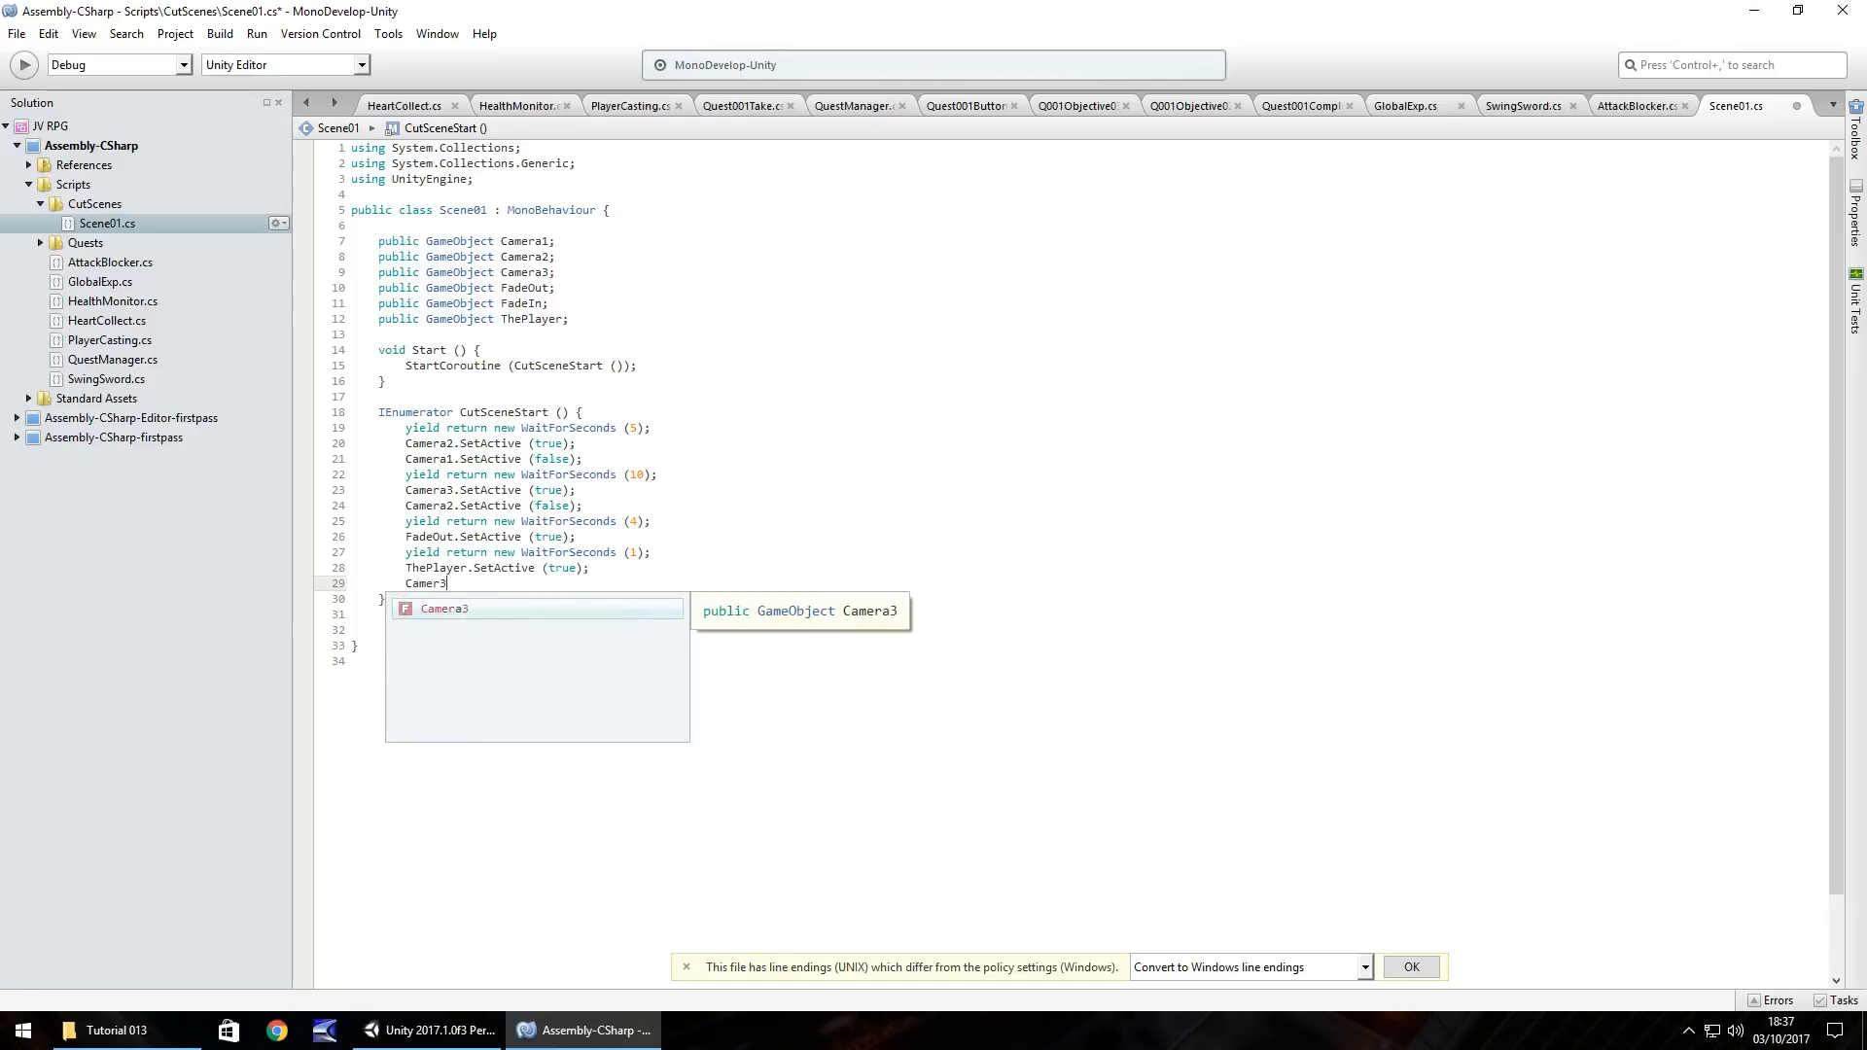
type("a")
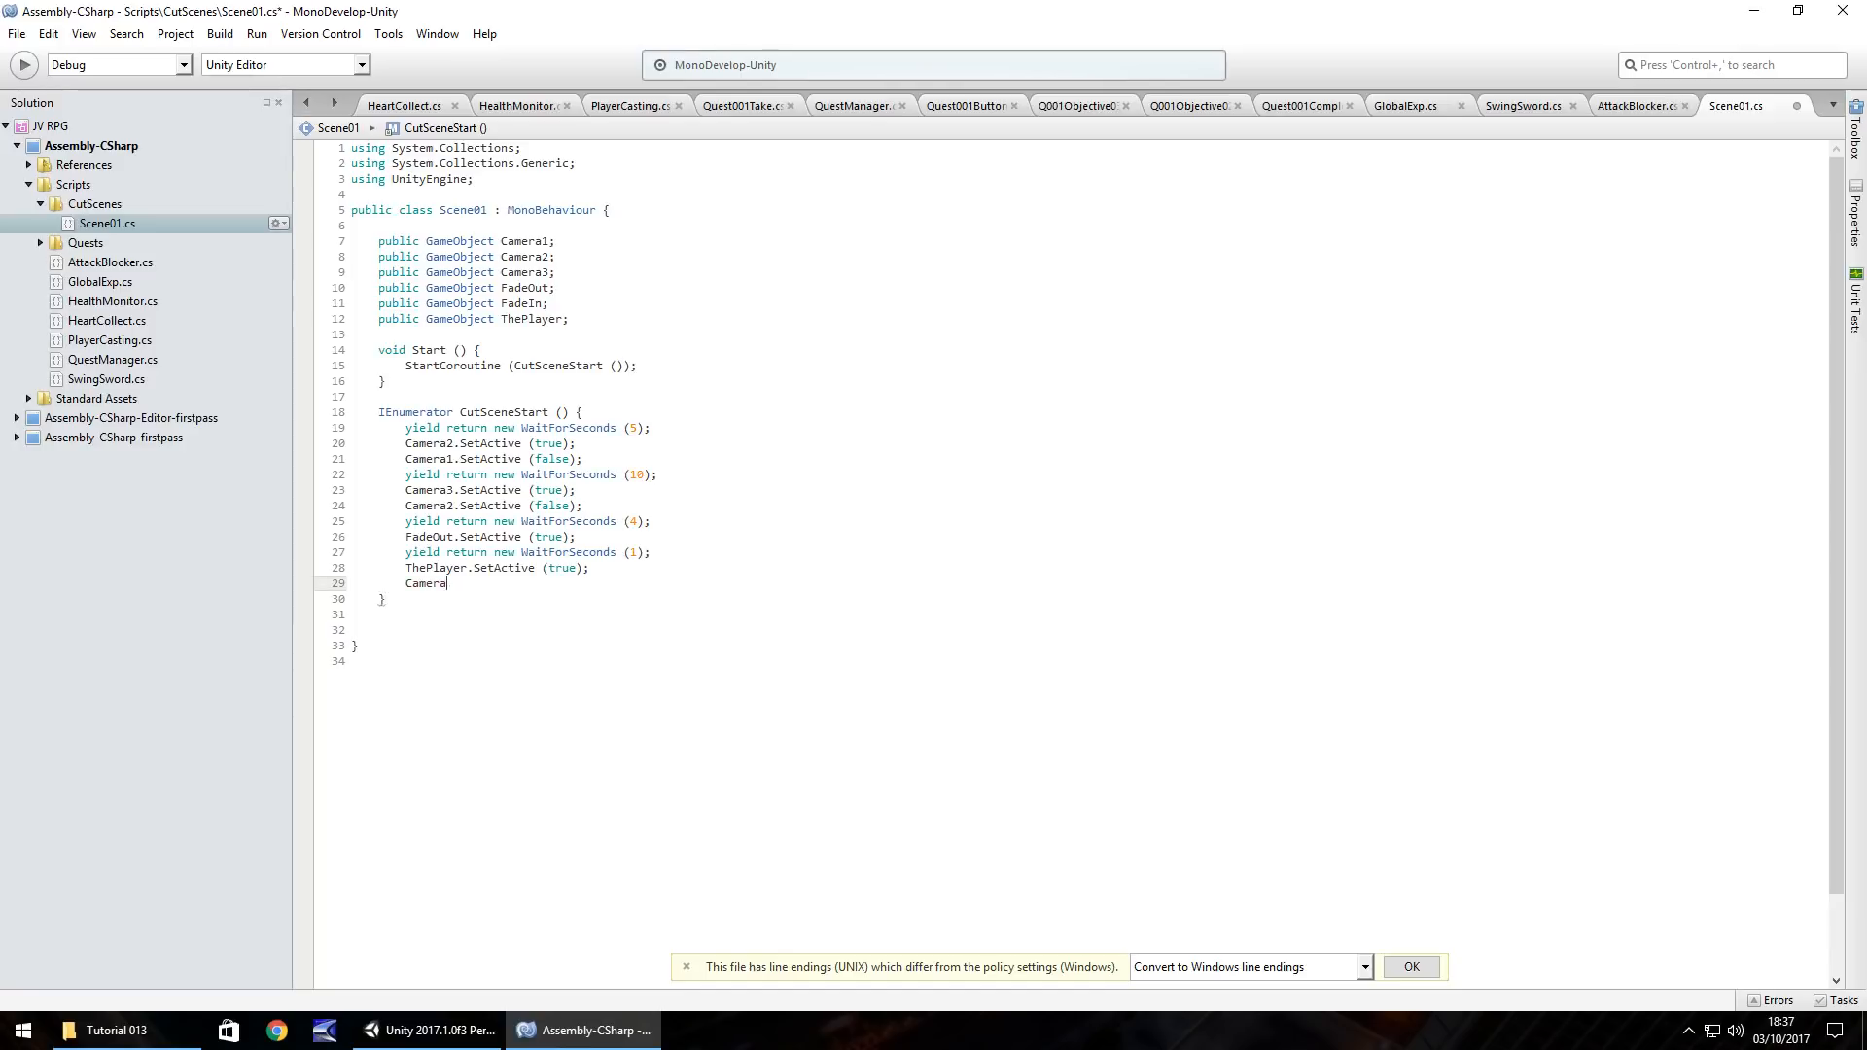
type("3.SetActi")
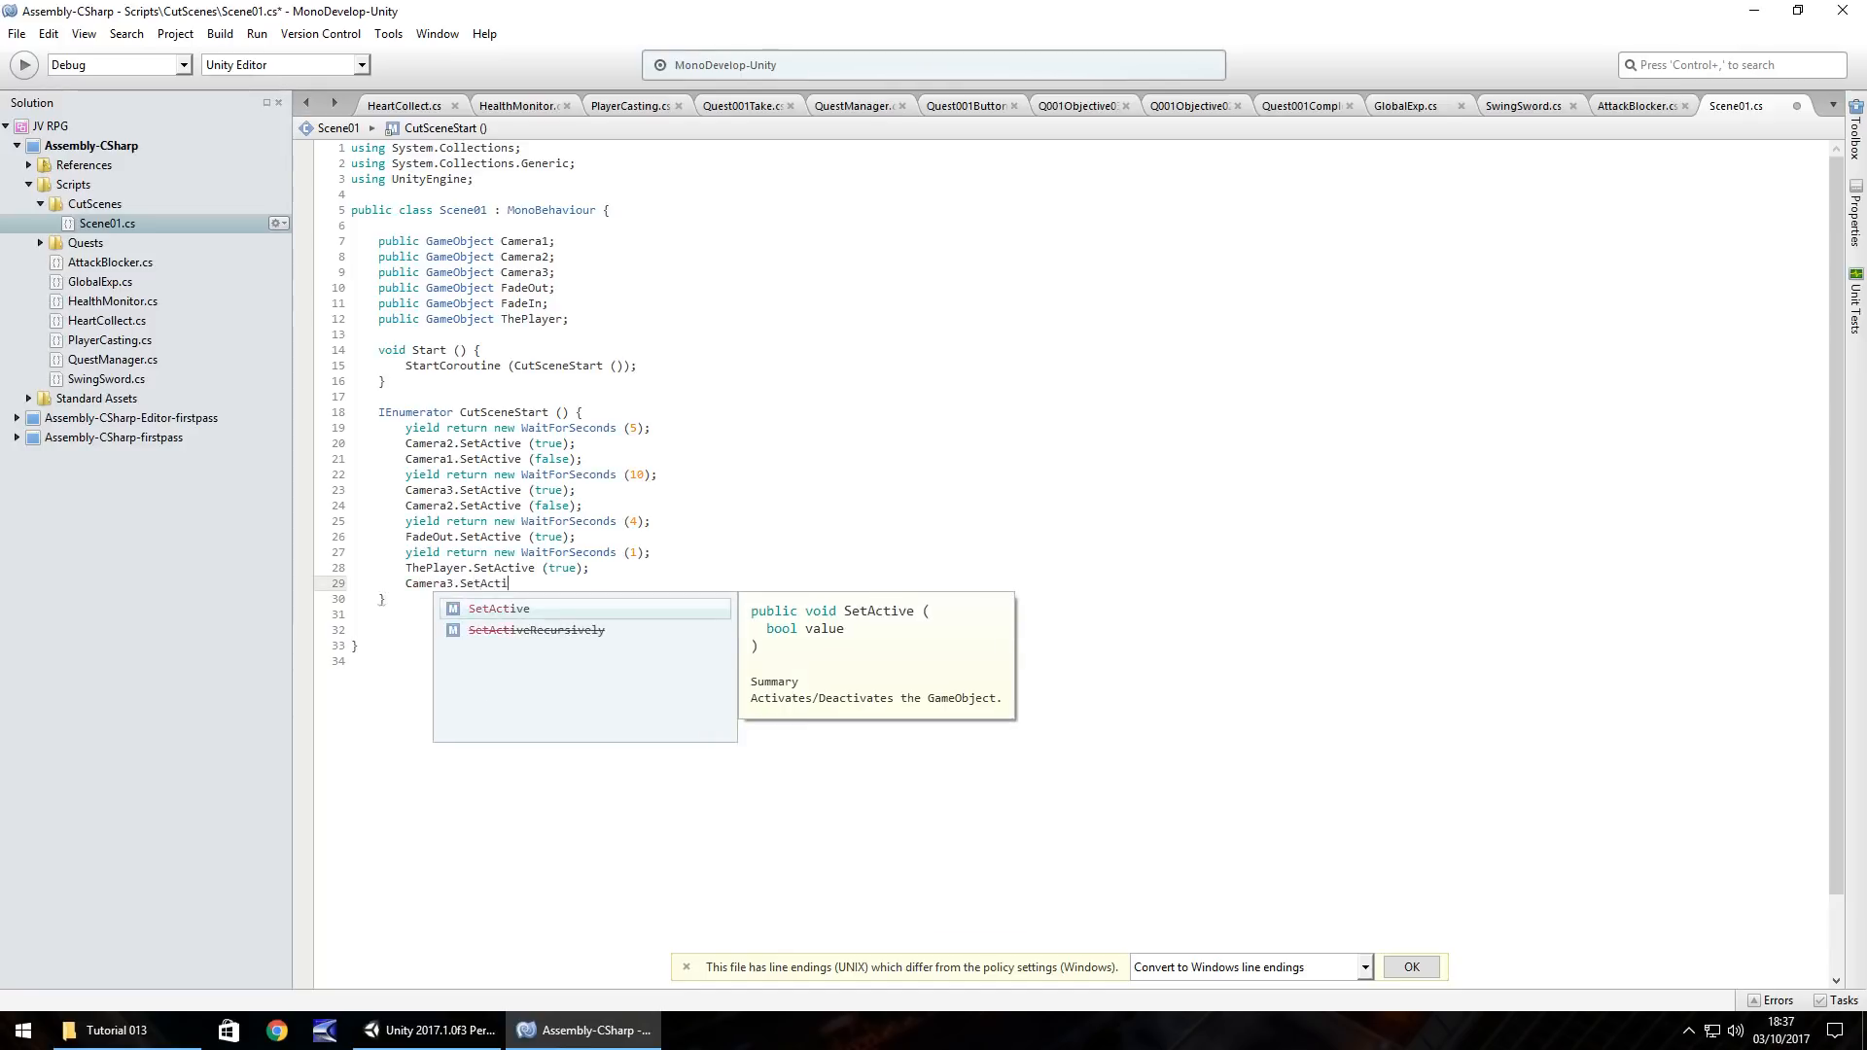
type("ve (false);")
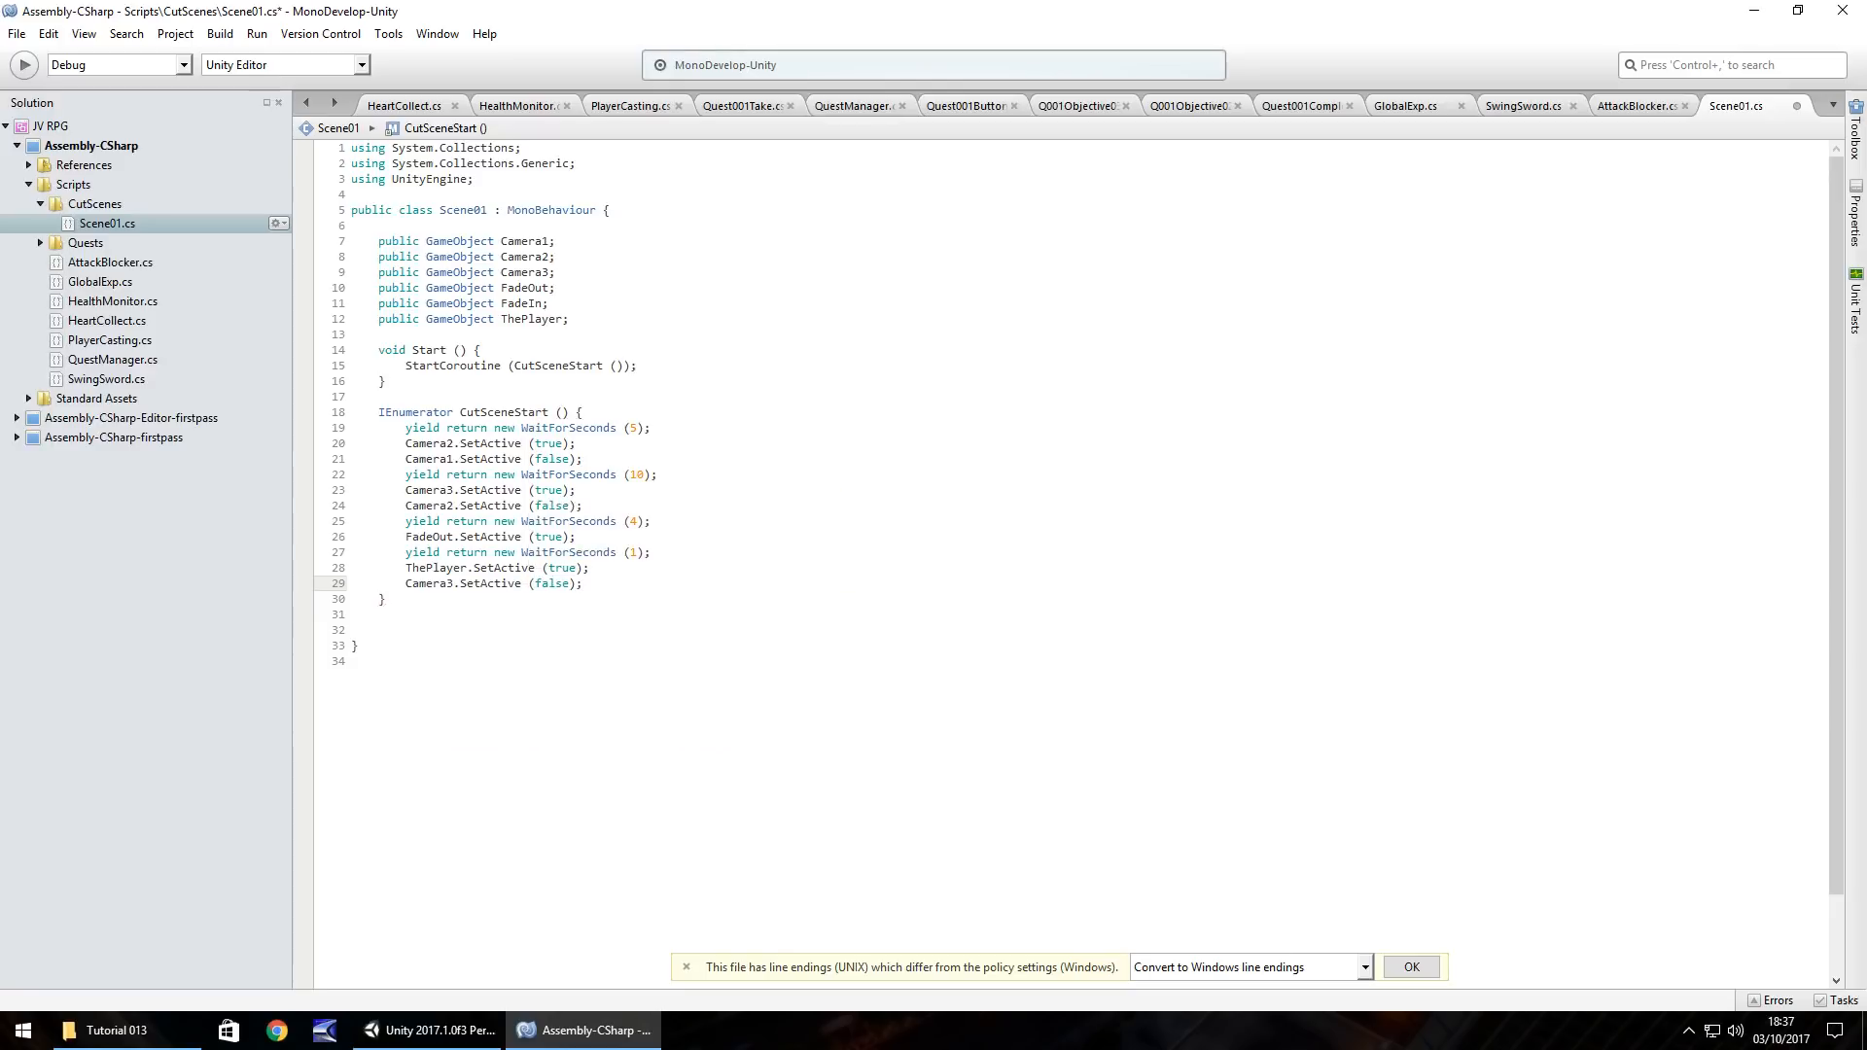
key("ctrl+s")
Step: Insert FadeIn.SetActive (false); on a new line below the Camera1 deactivation
left_click(587, 462)
key("Return")
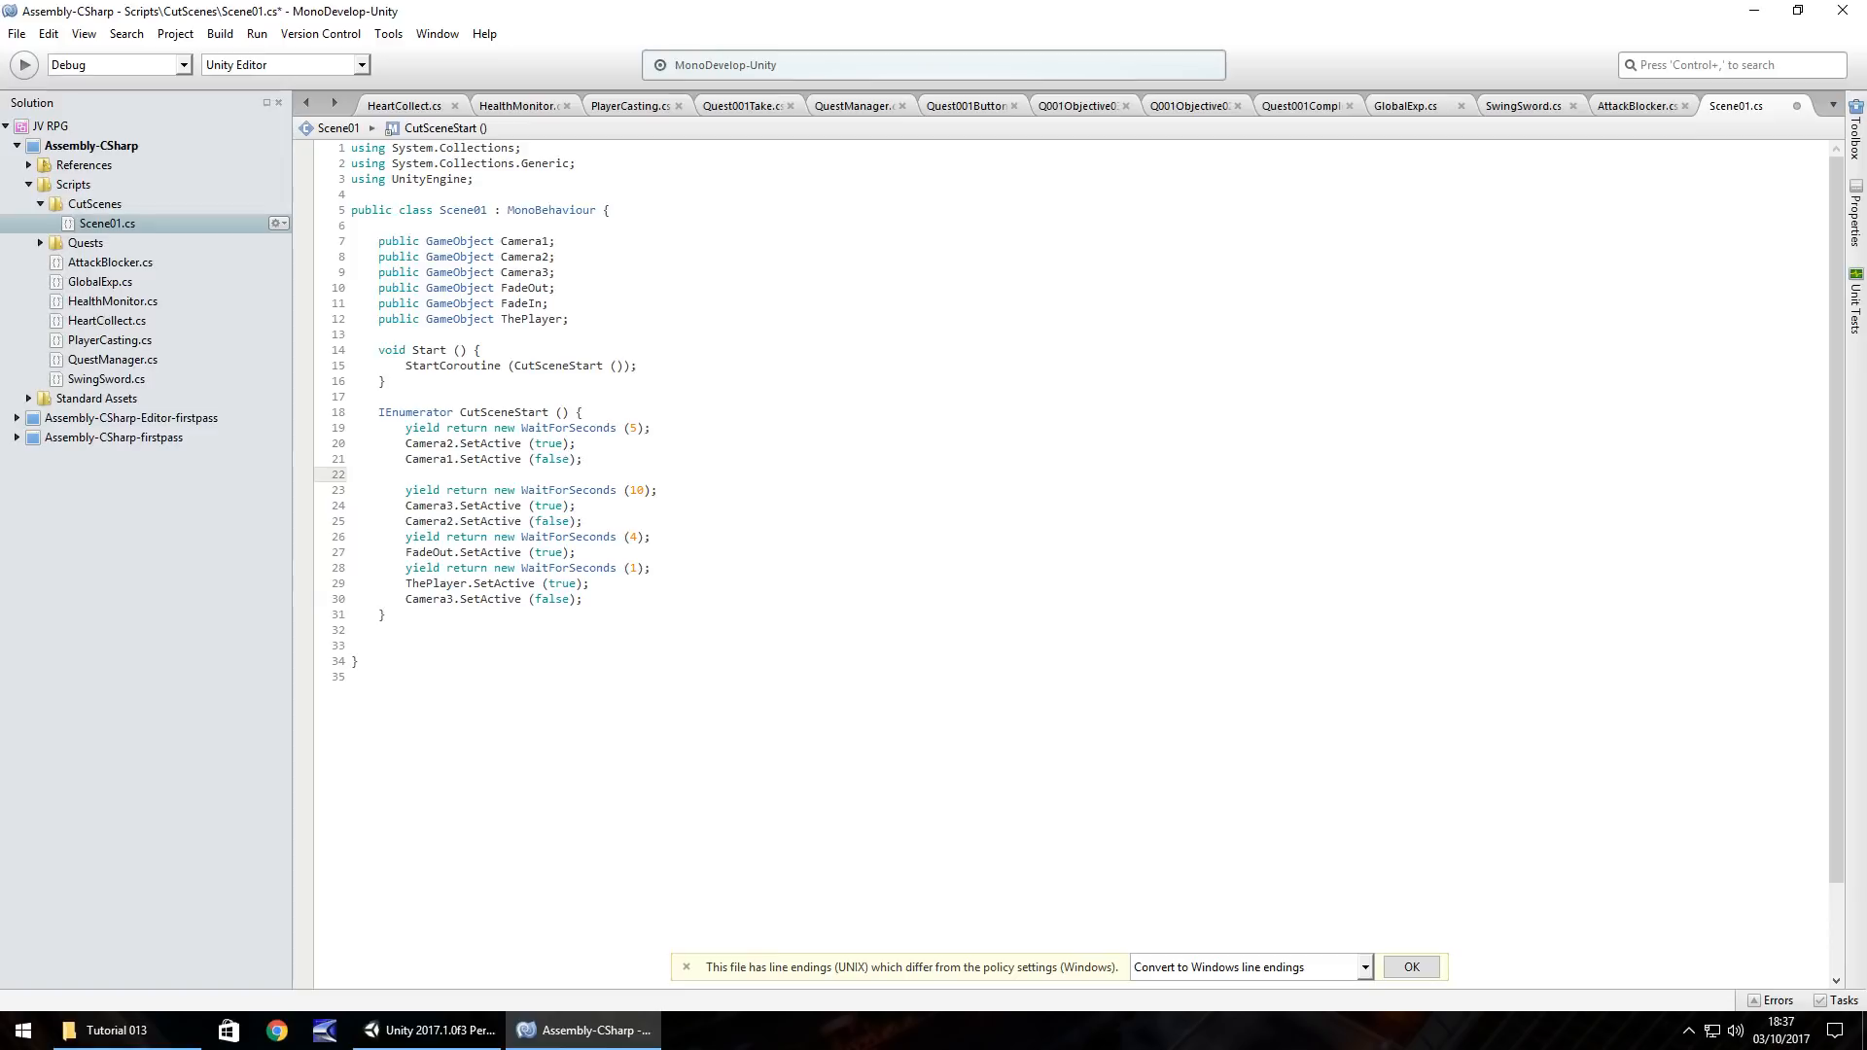
type("Fade")
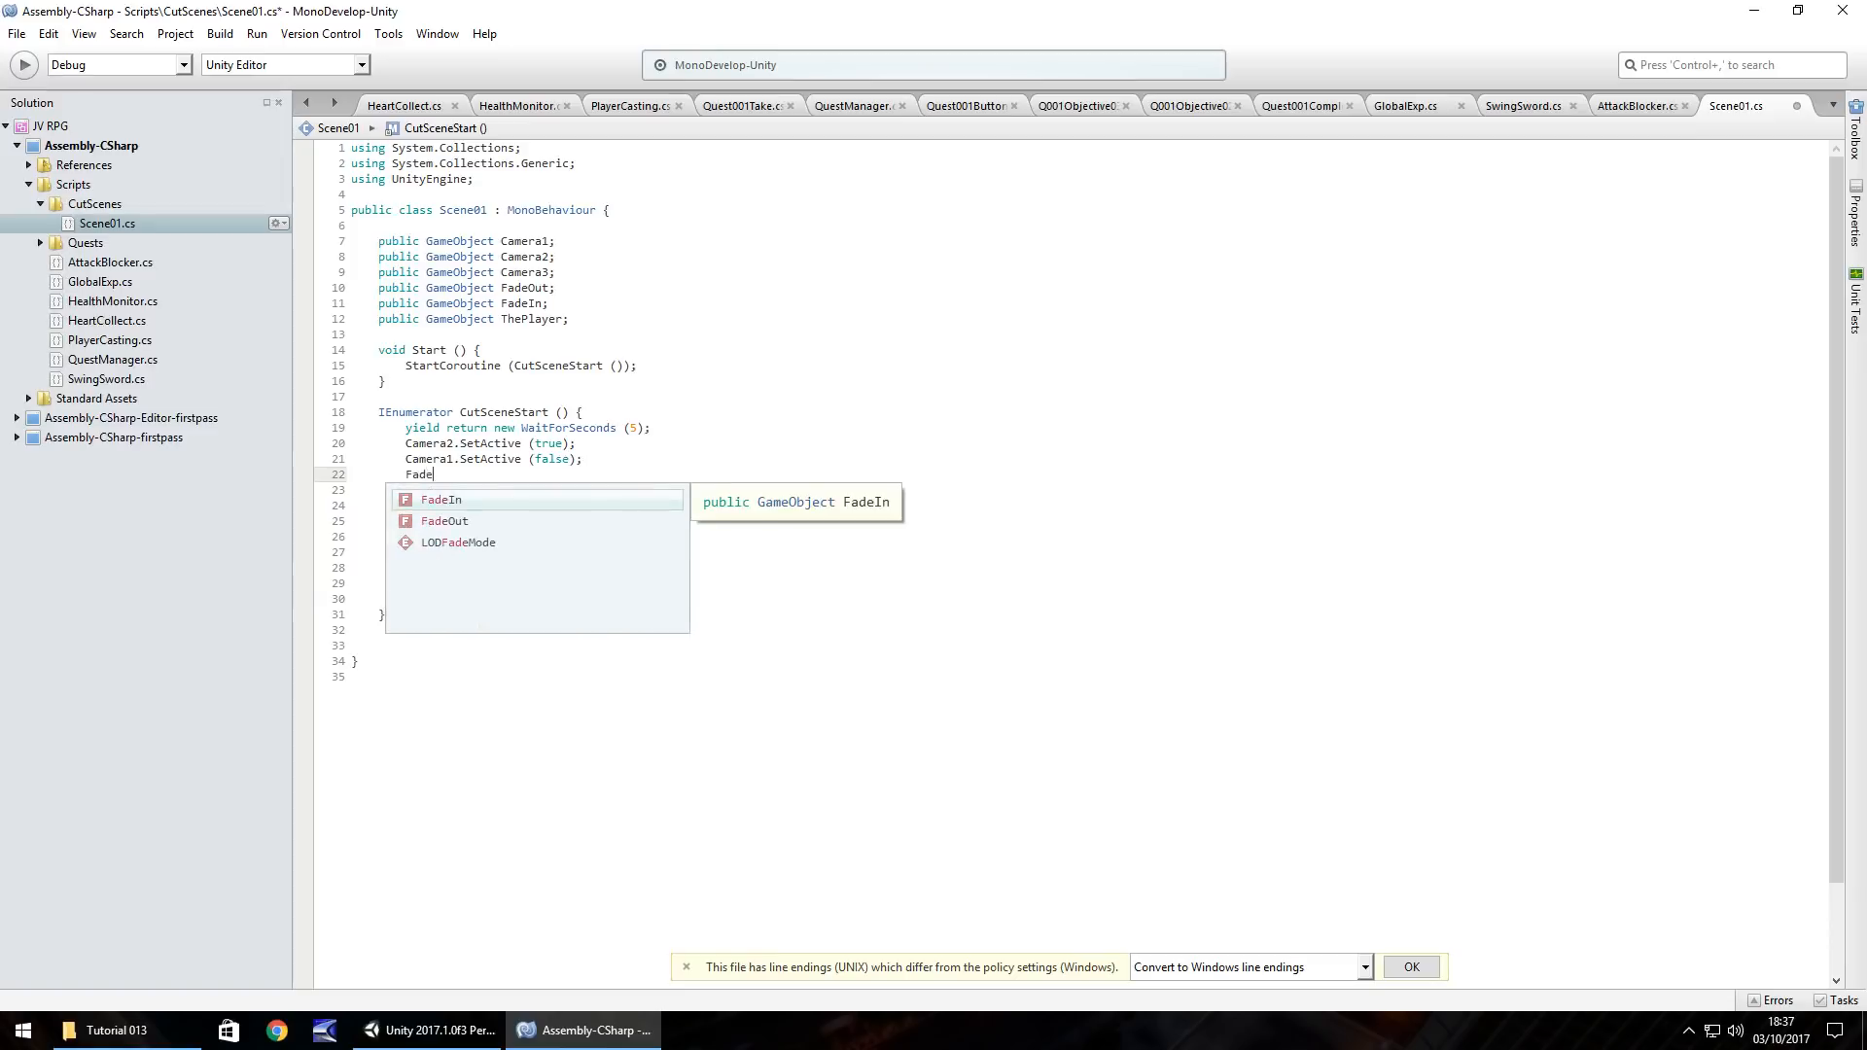
type("In.SetActiv")
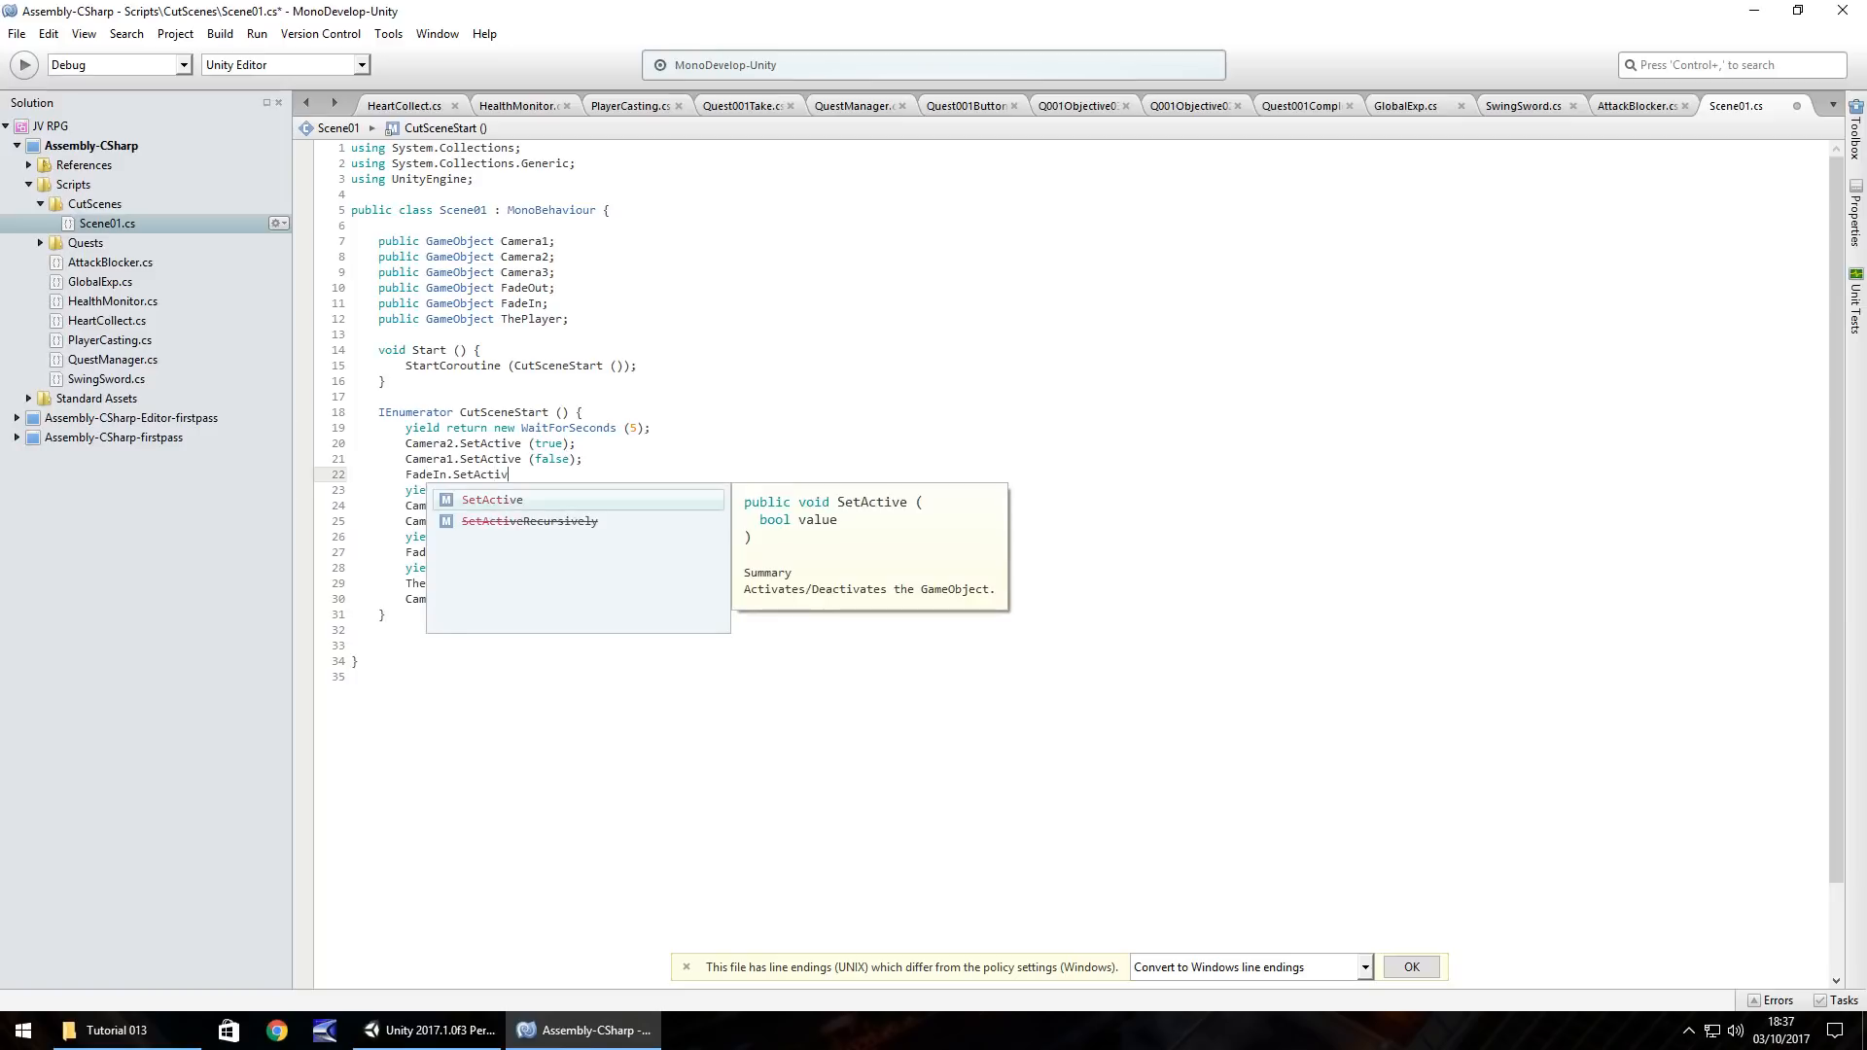
type("e (false);")
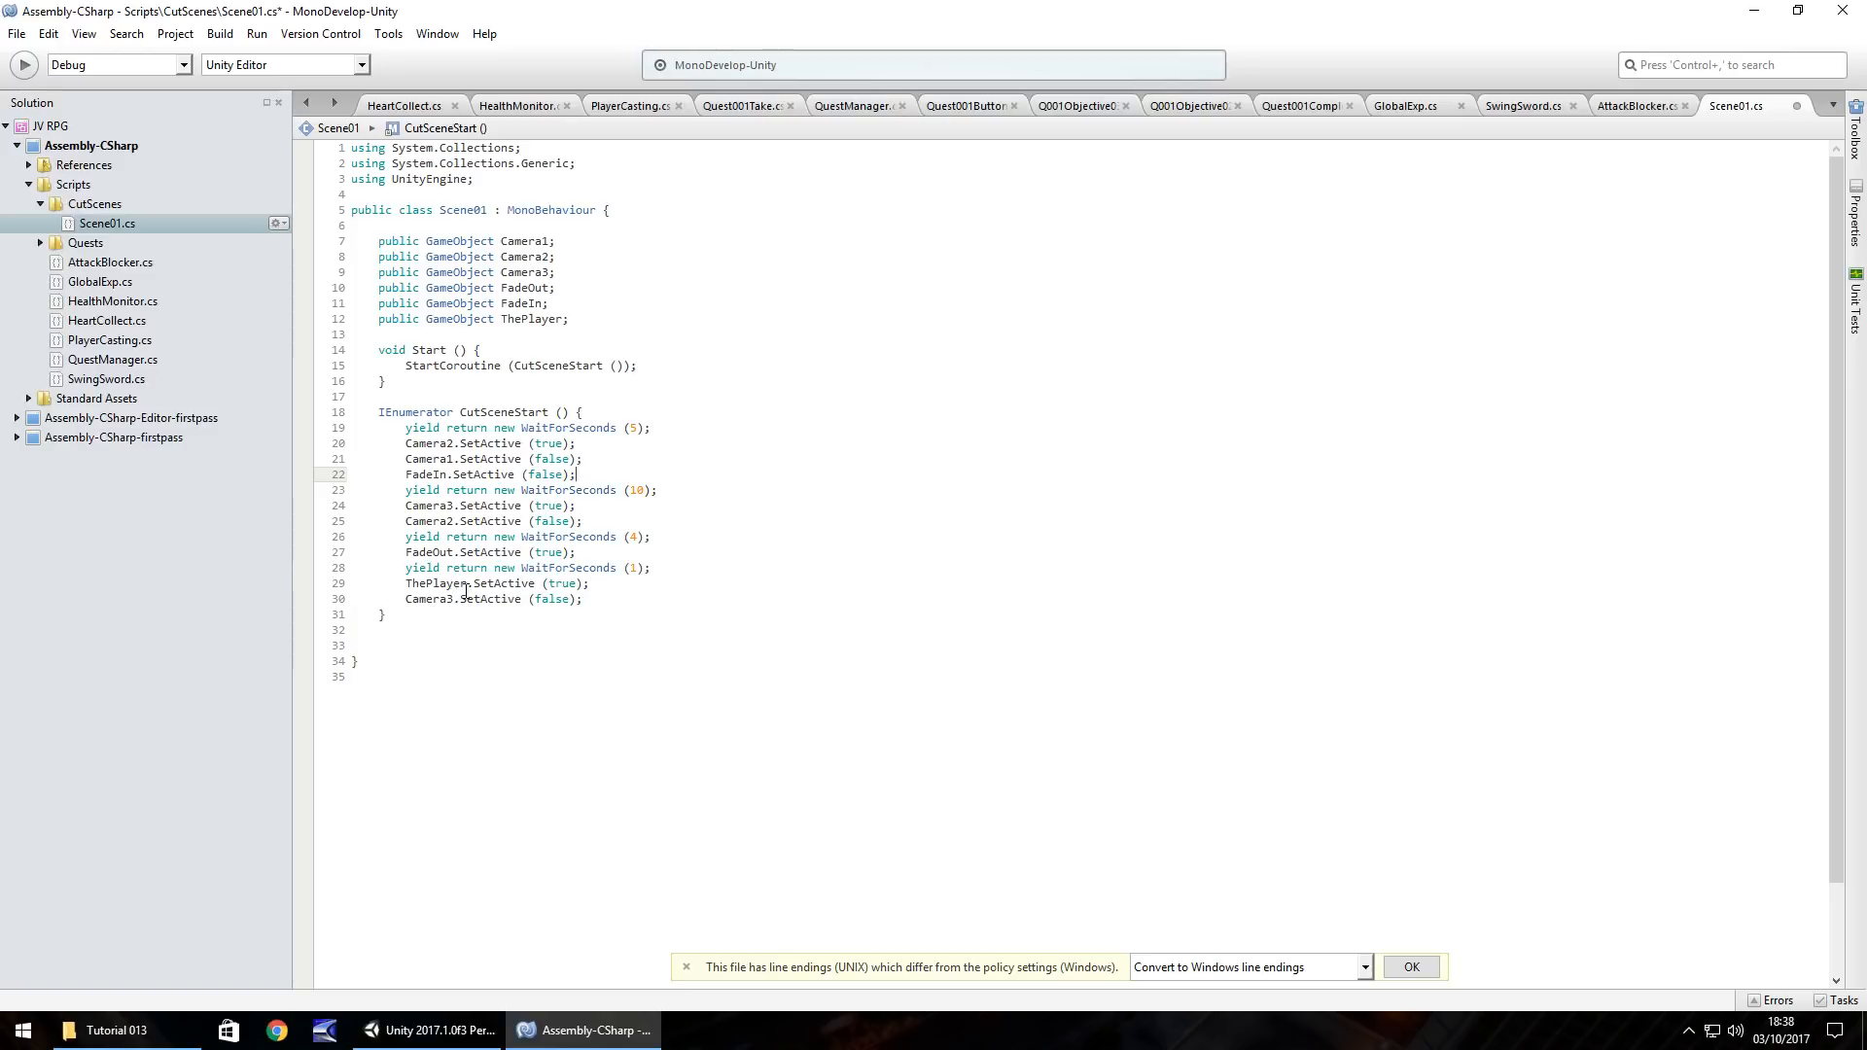
Step: Insert FadeIn.SetActive (true); on a new line below the ThePlayer activation and save the script
left_click(605, 585)
key("Return")
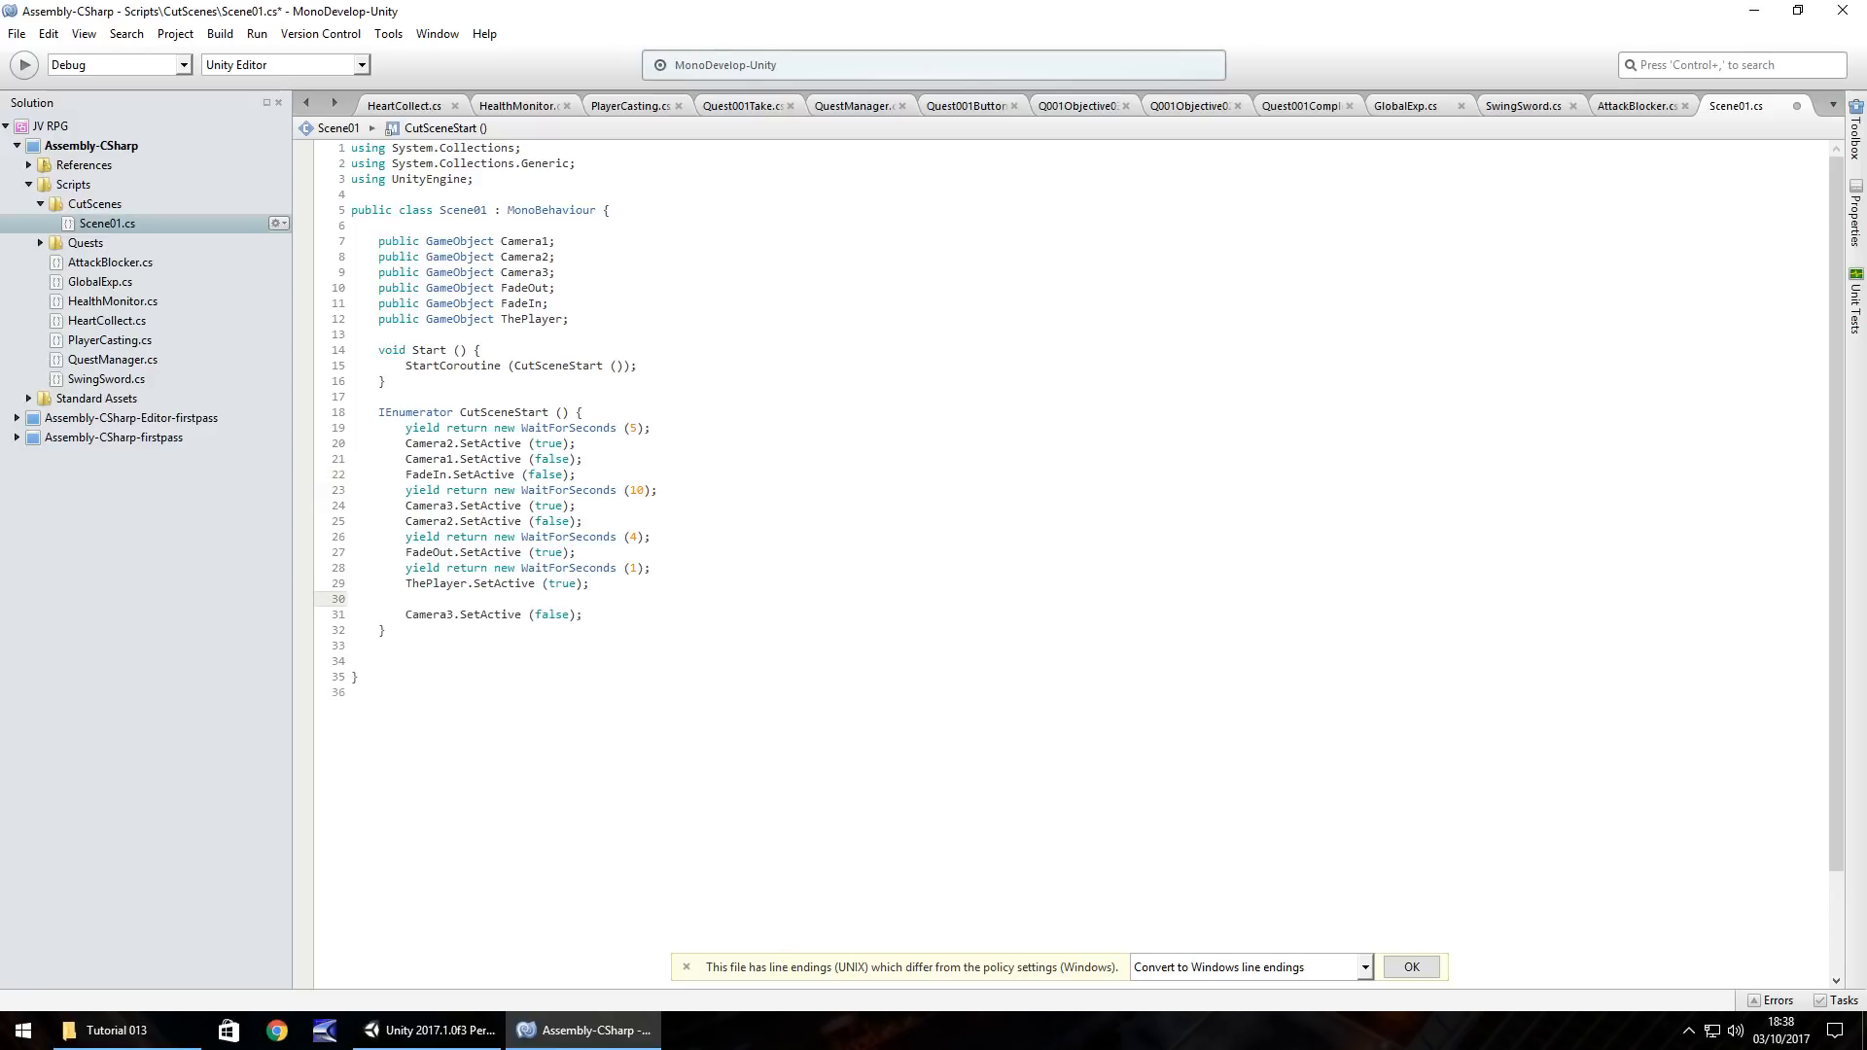
type("FadeIn.")
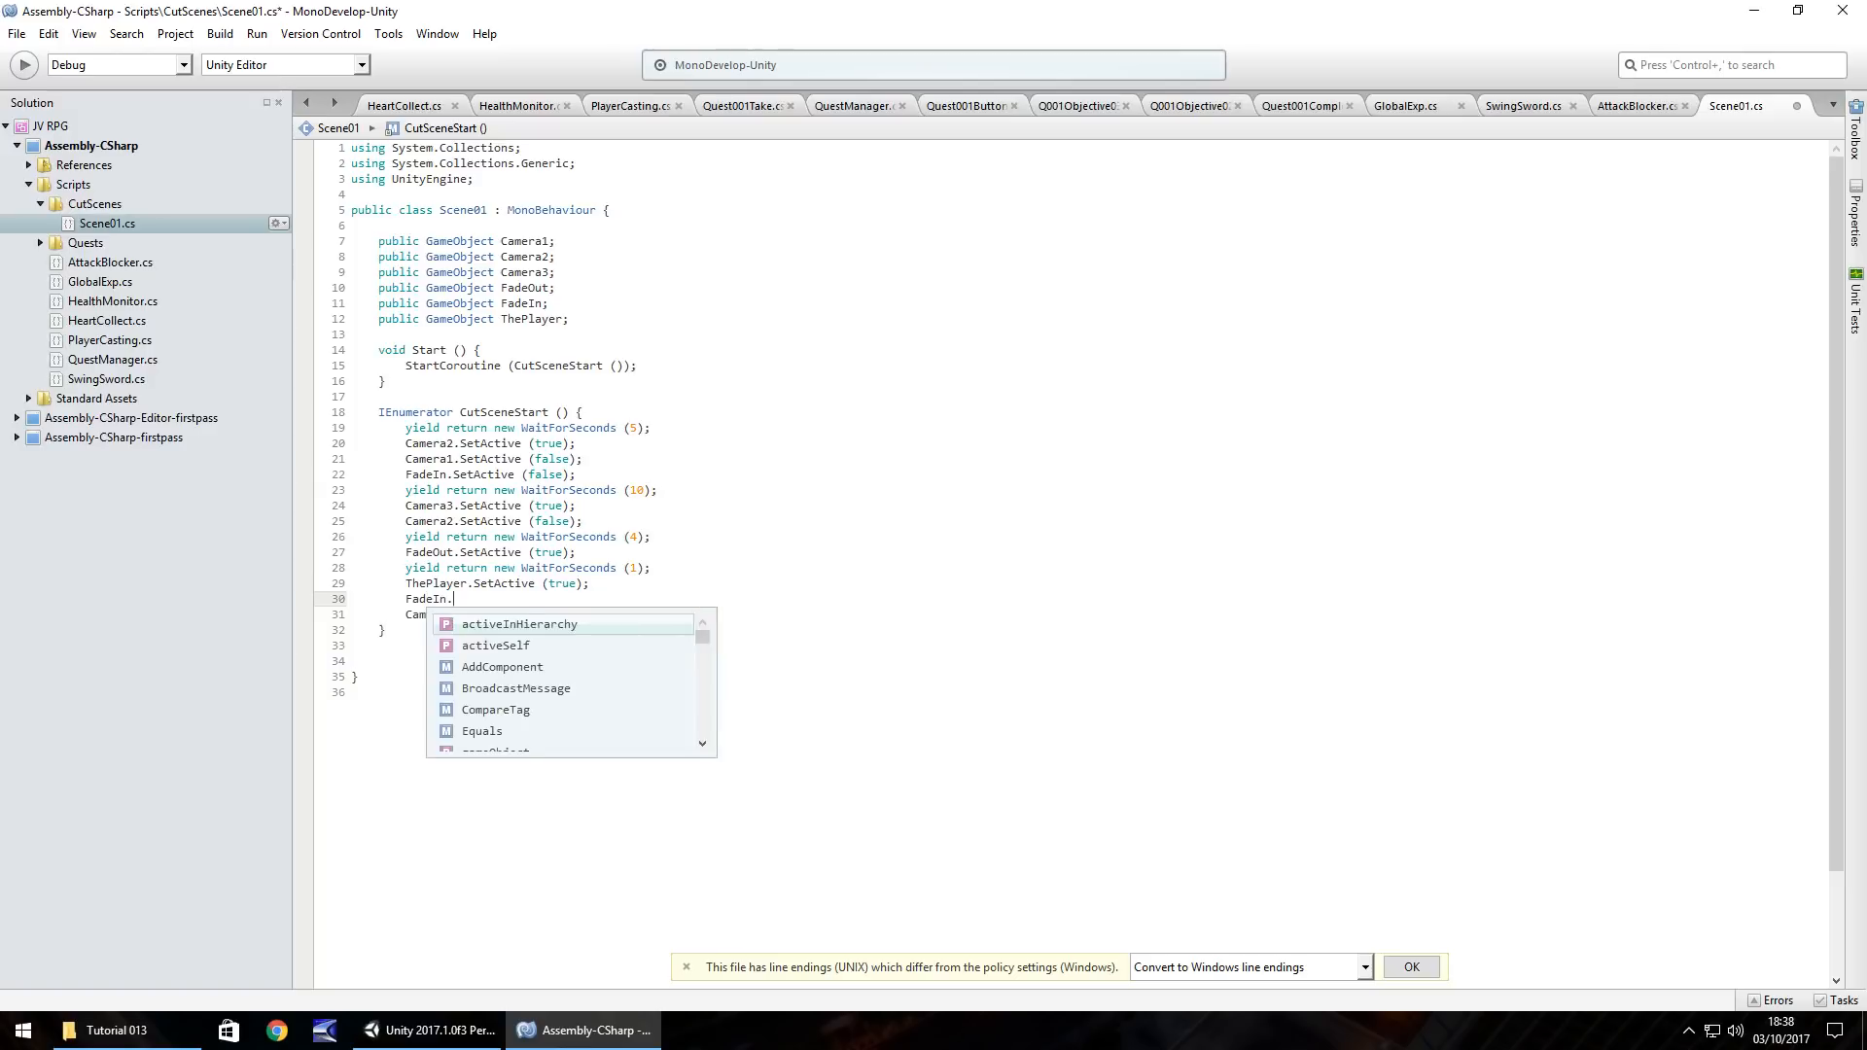
type("SetActive (true")
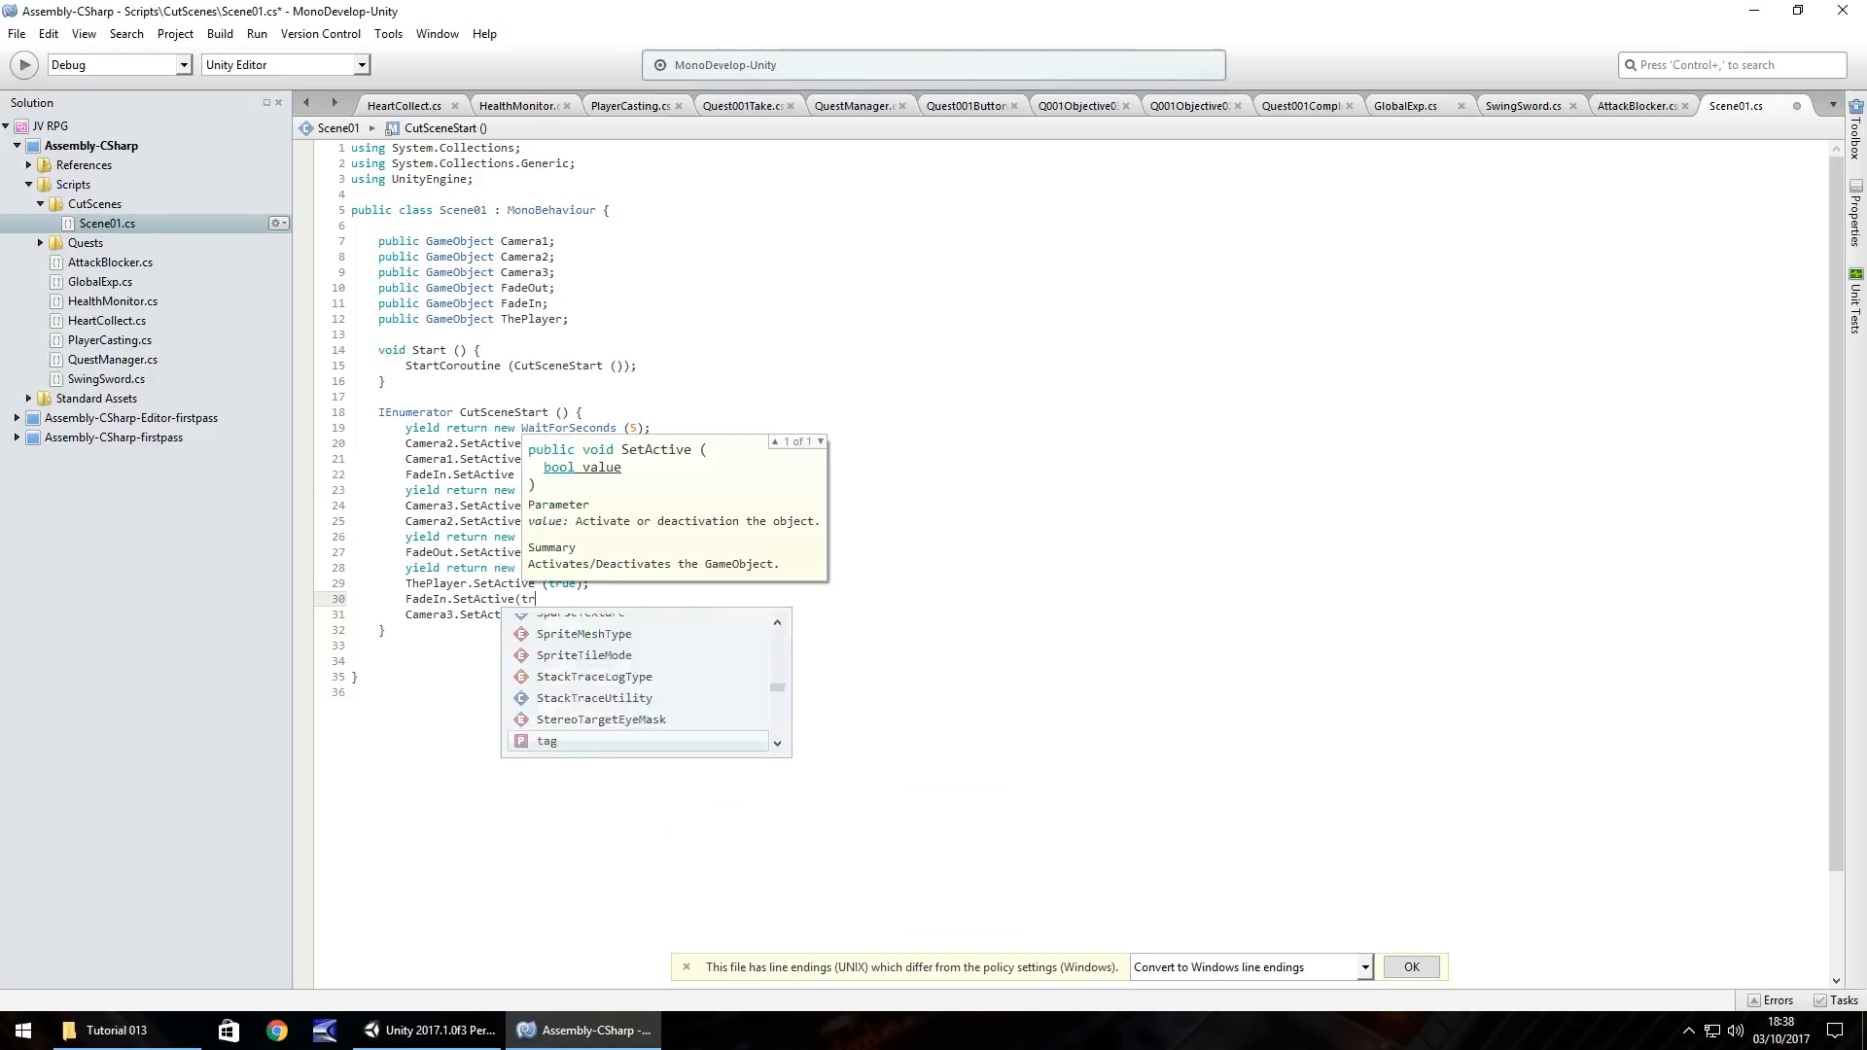
type(");")
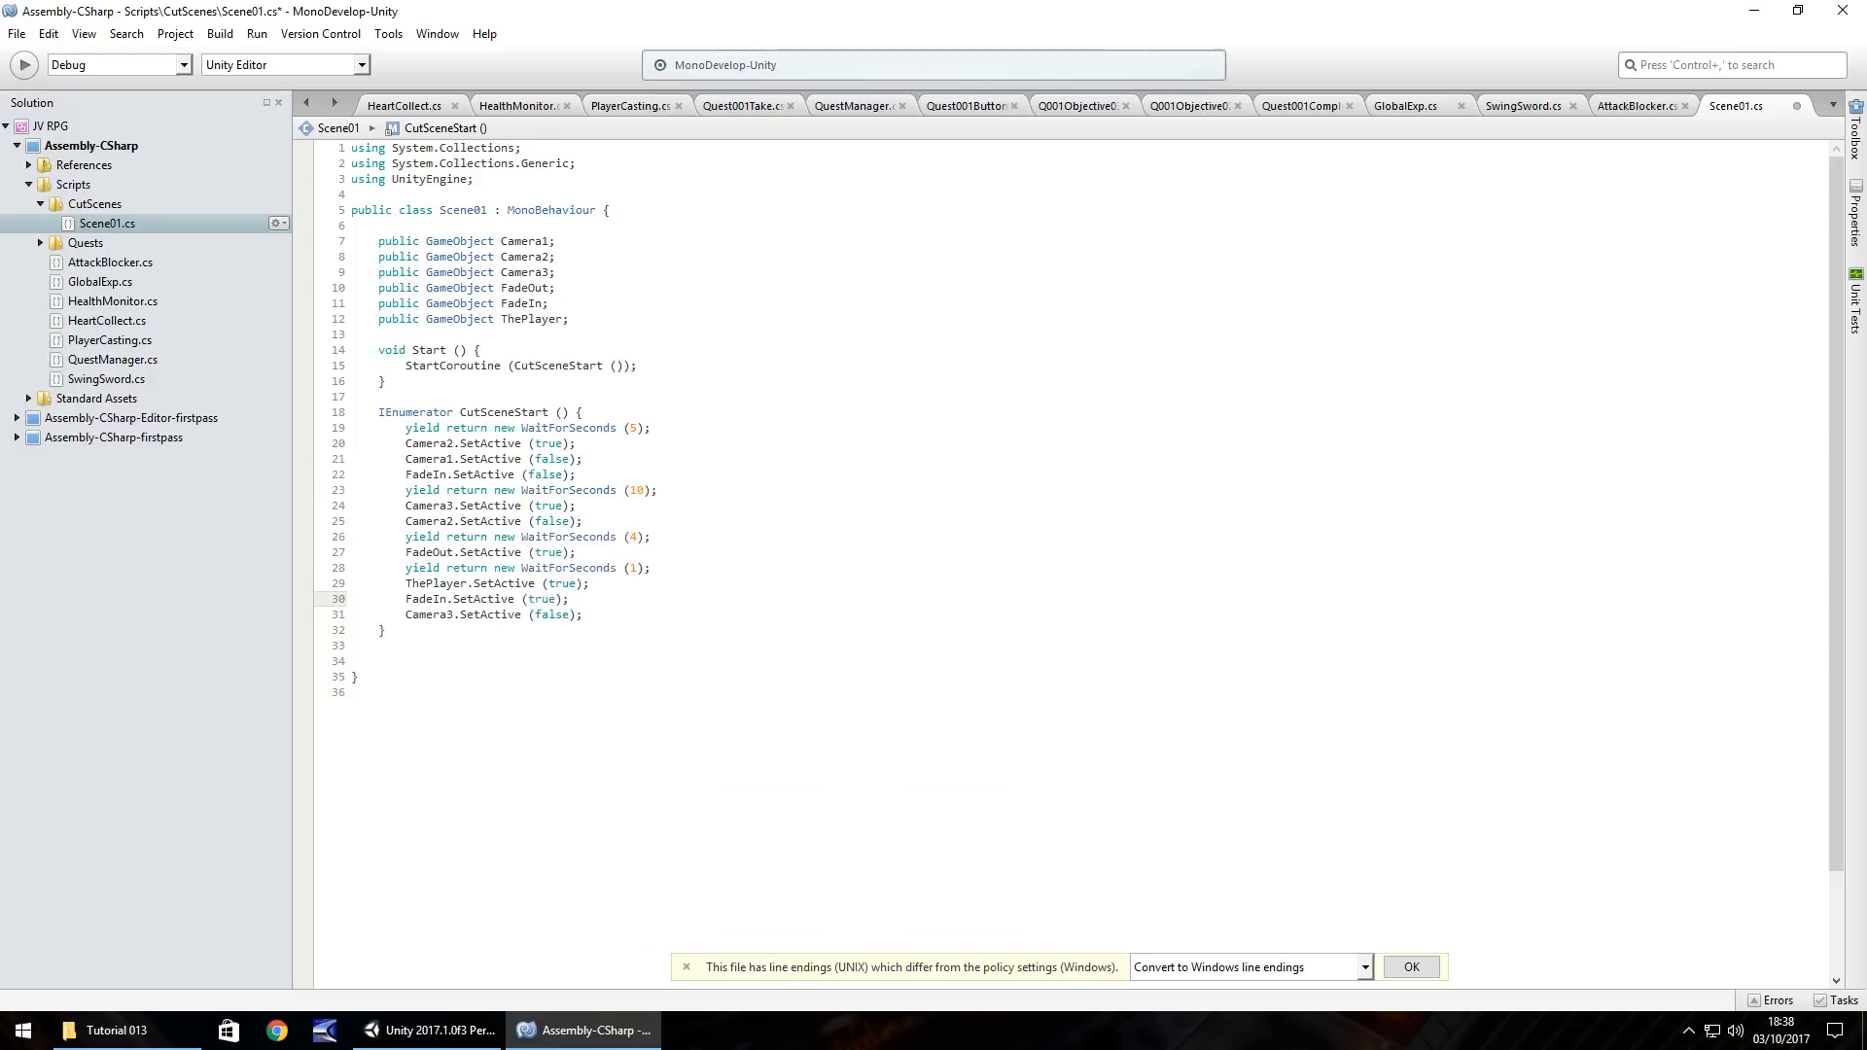
key("ctrl+s")
Step: In Unity, create an empty game object and move it onto the open village ground, at about X 77.2, Z 78.38
left_click(424, 1035)
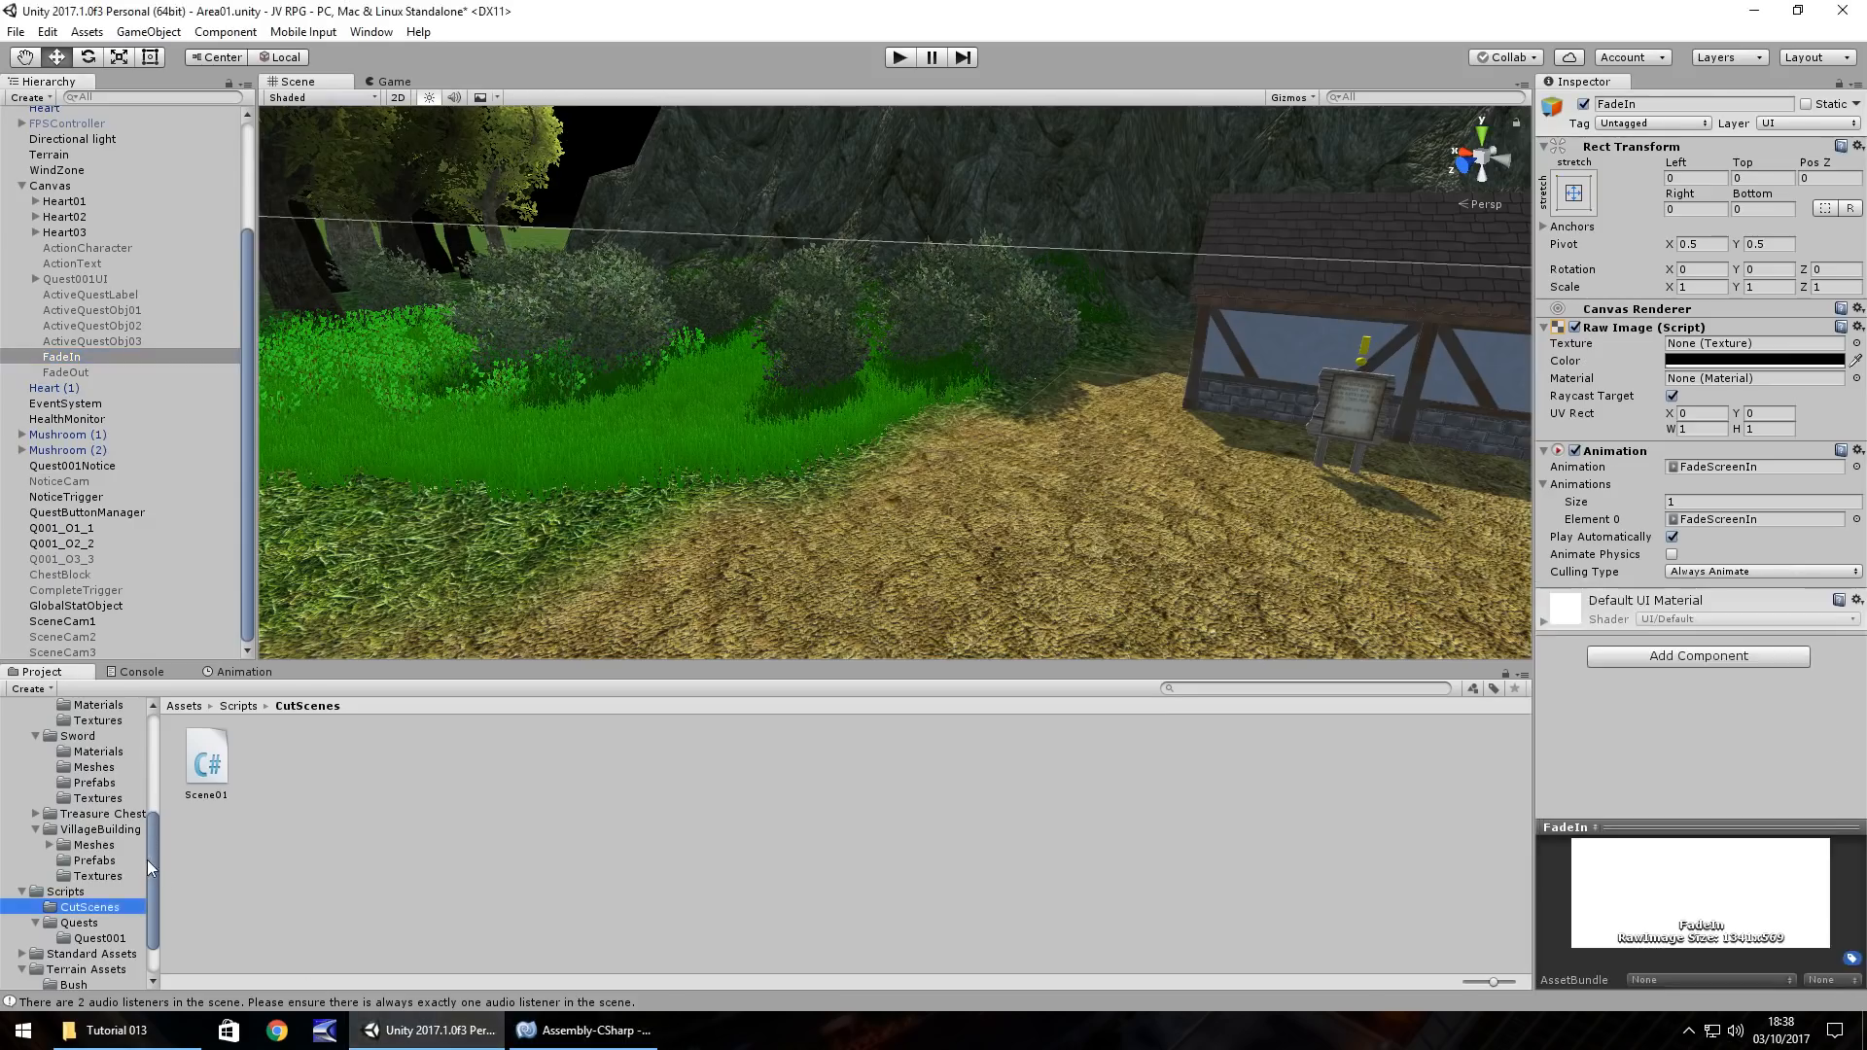
scroll(148, 860, "up", 5)
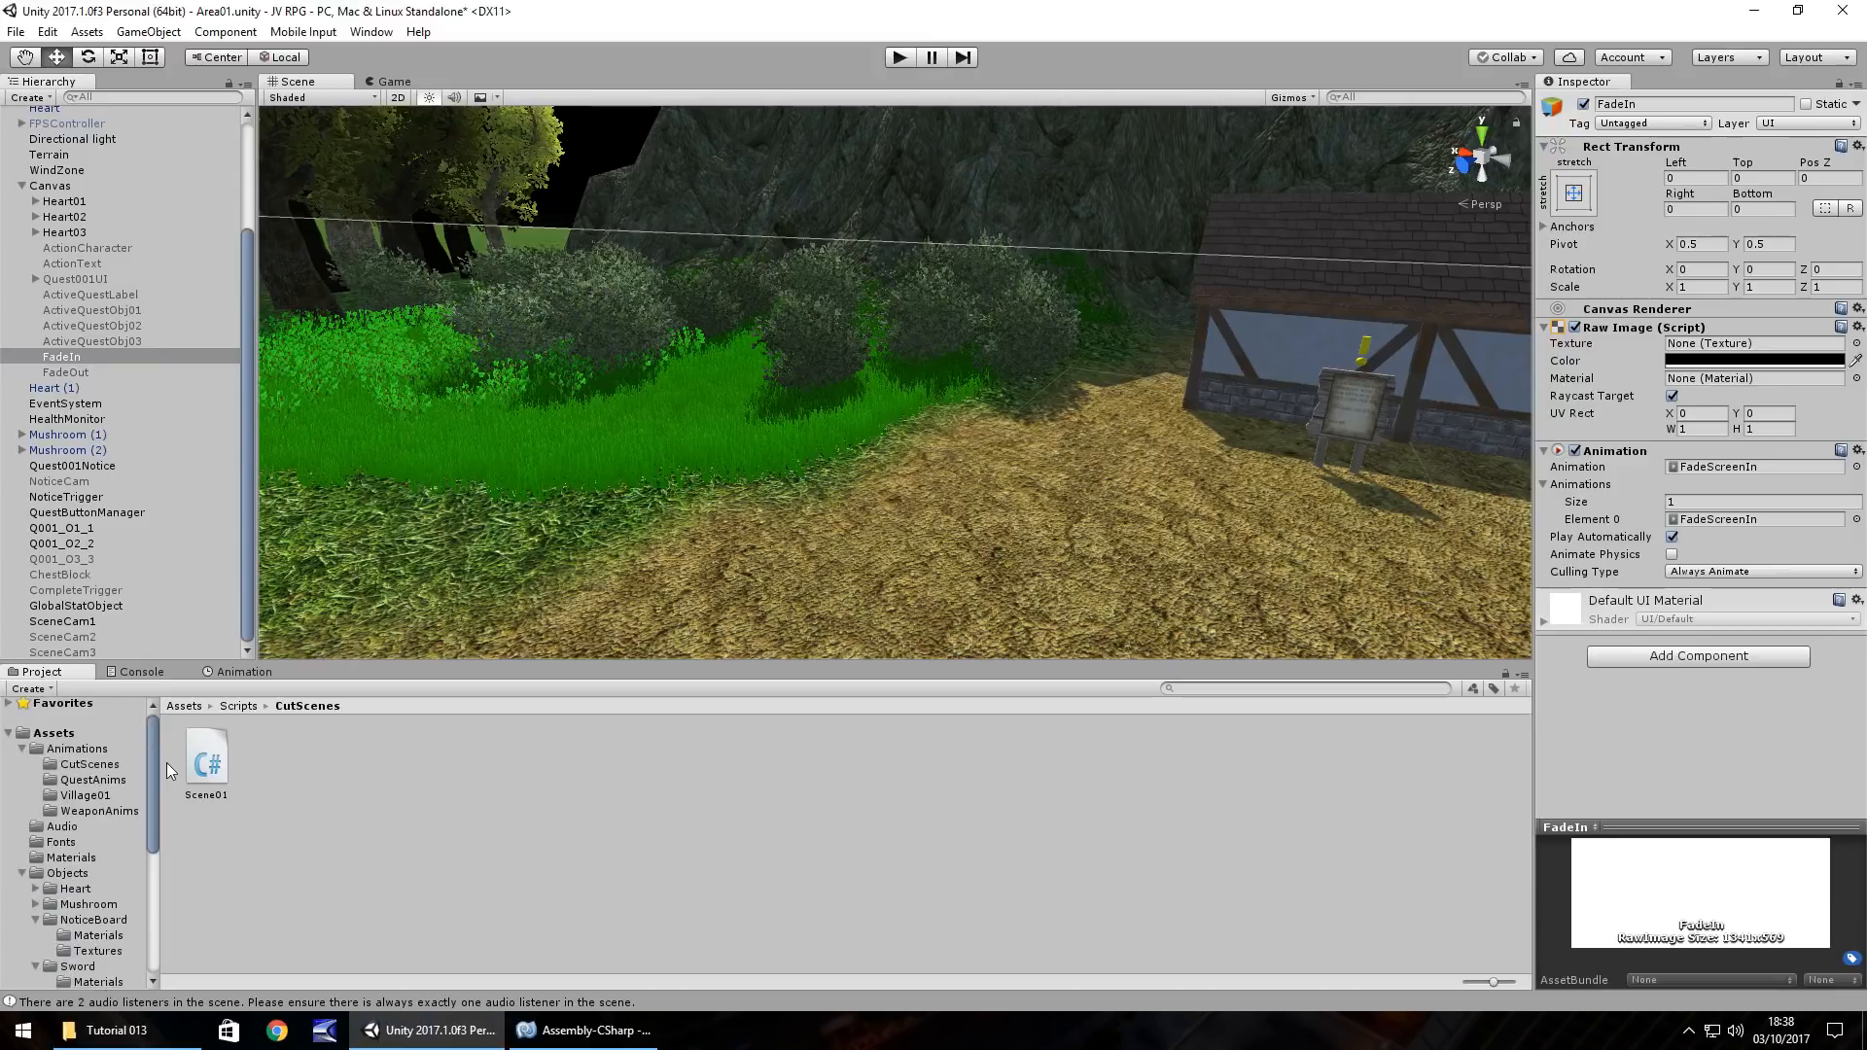
left_click(148, 32)
left_click(178, 56)
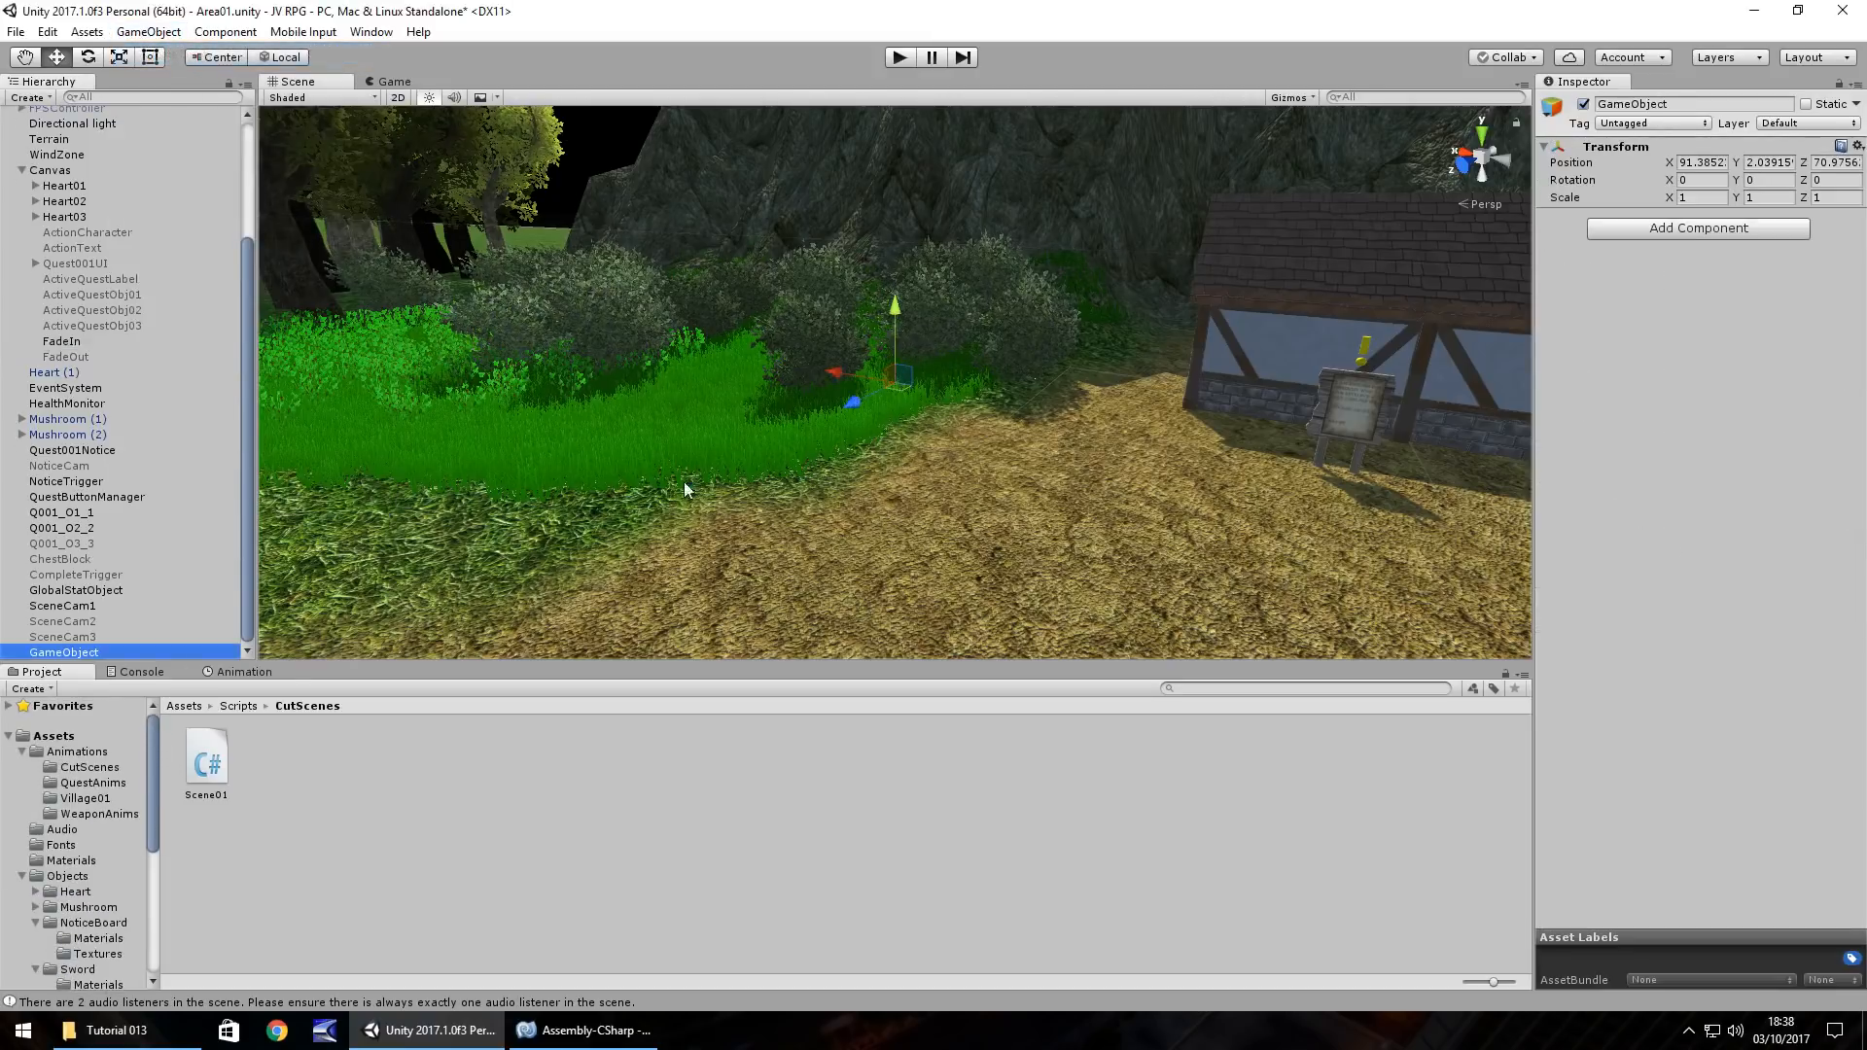
right_click_drag(1031, 440, 1351, 492)
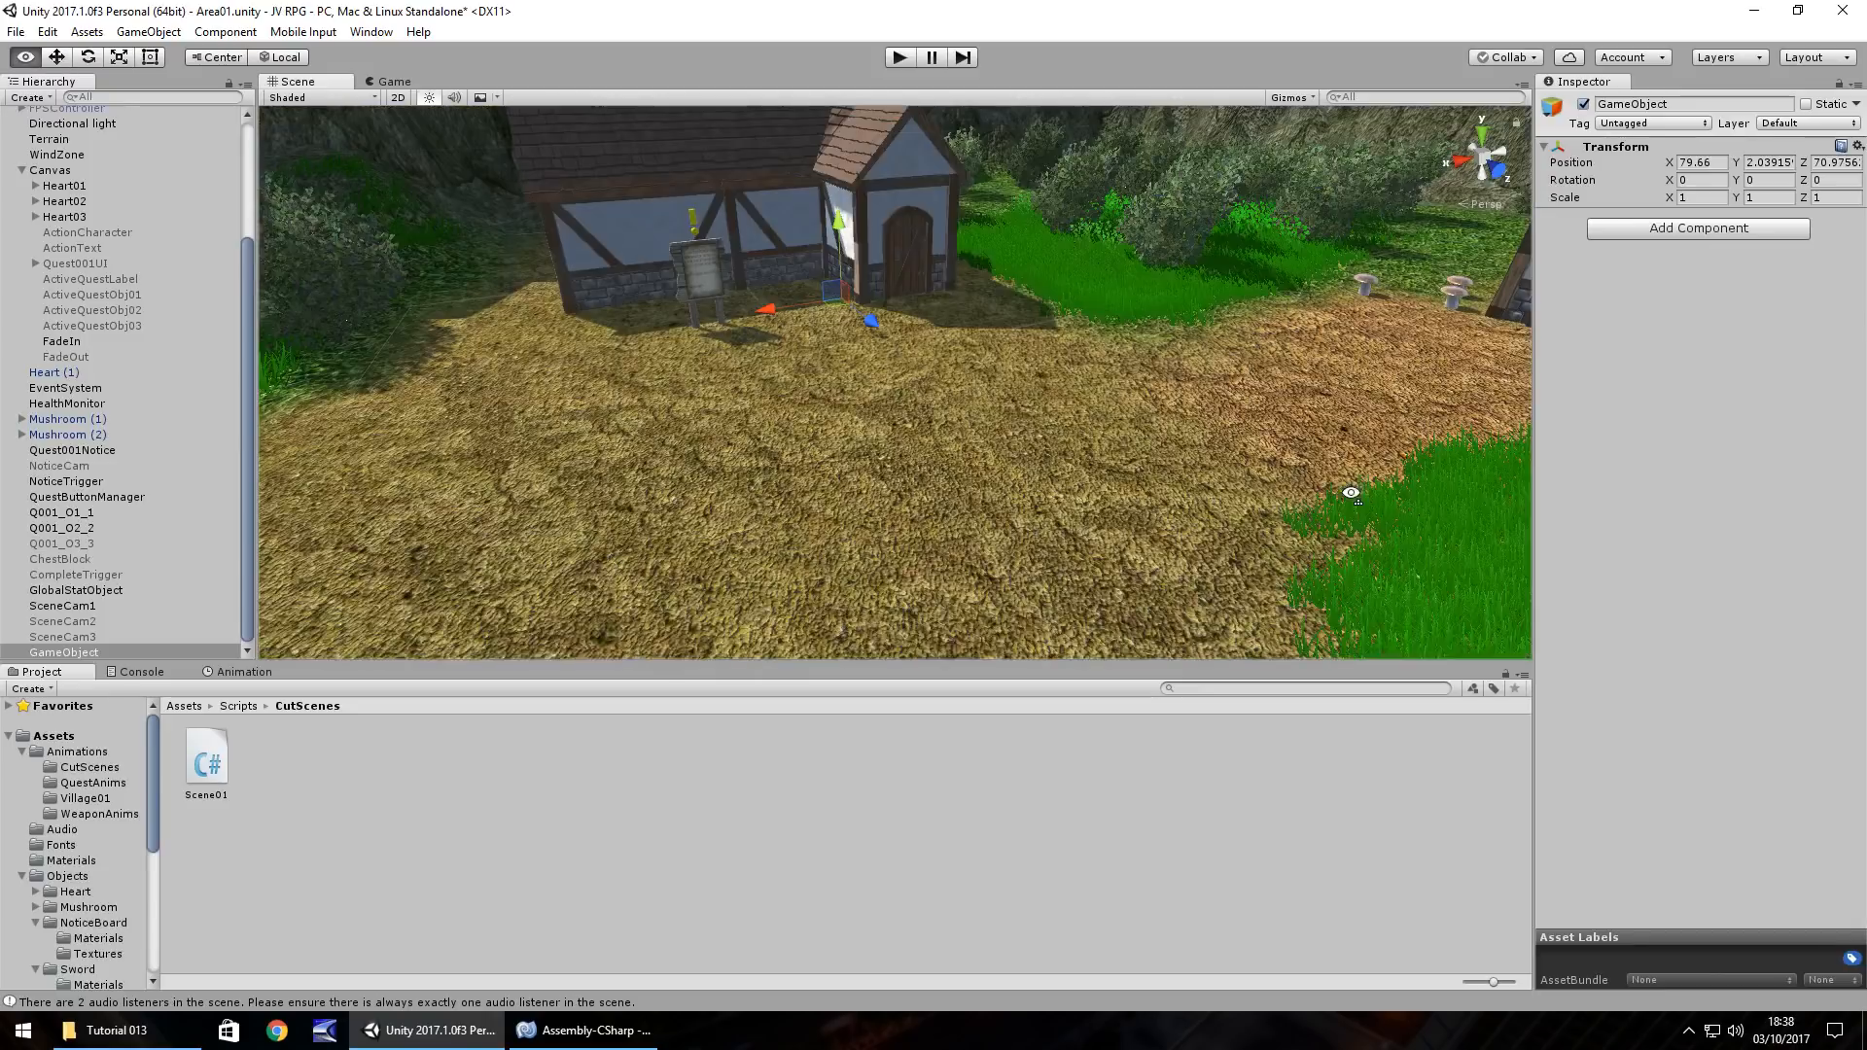
left_click_drag(873, 319, 1133, 505)
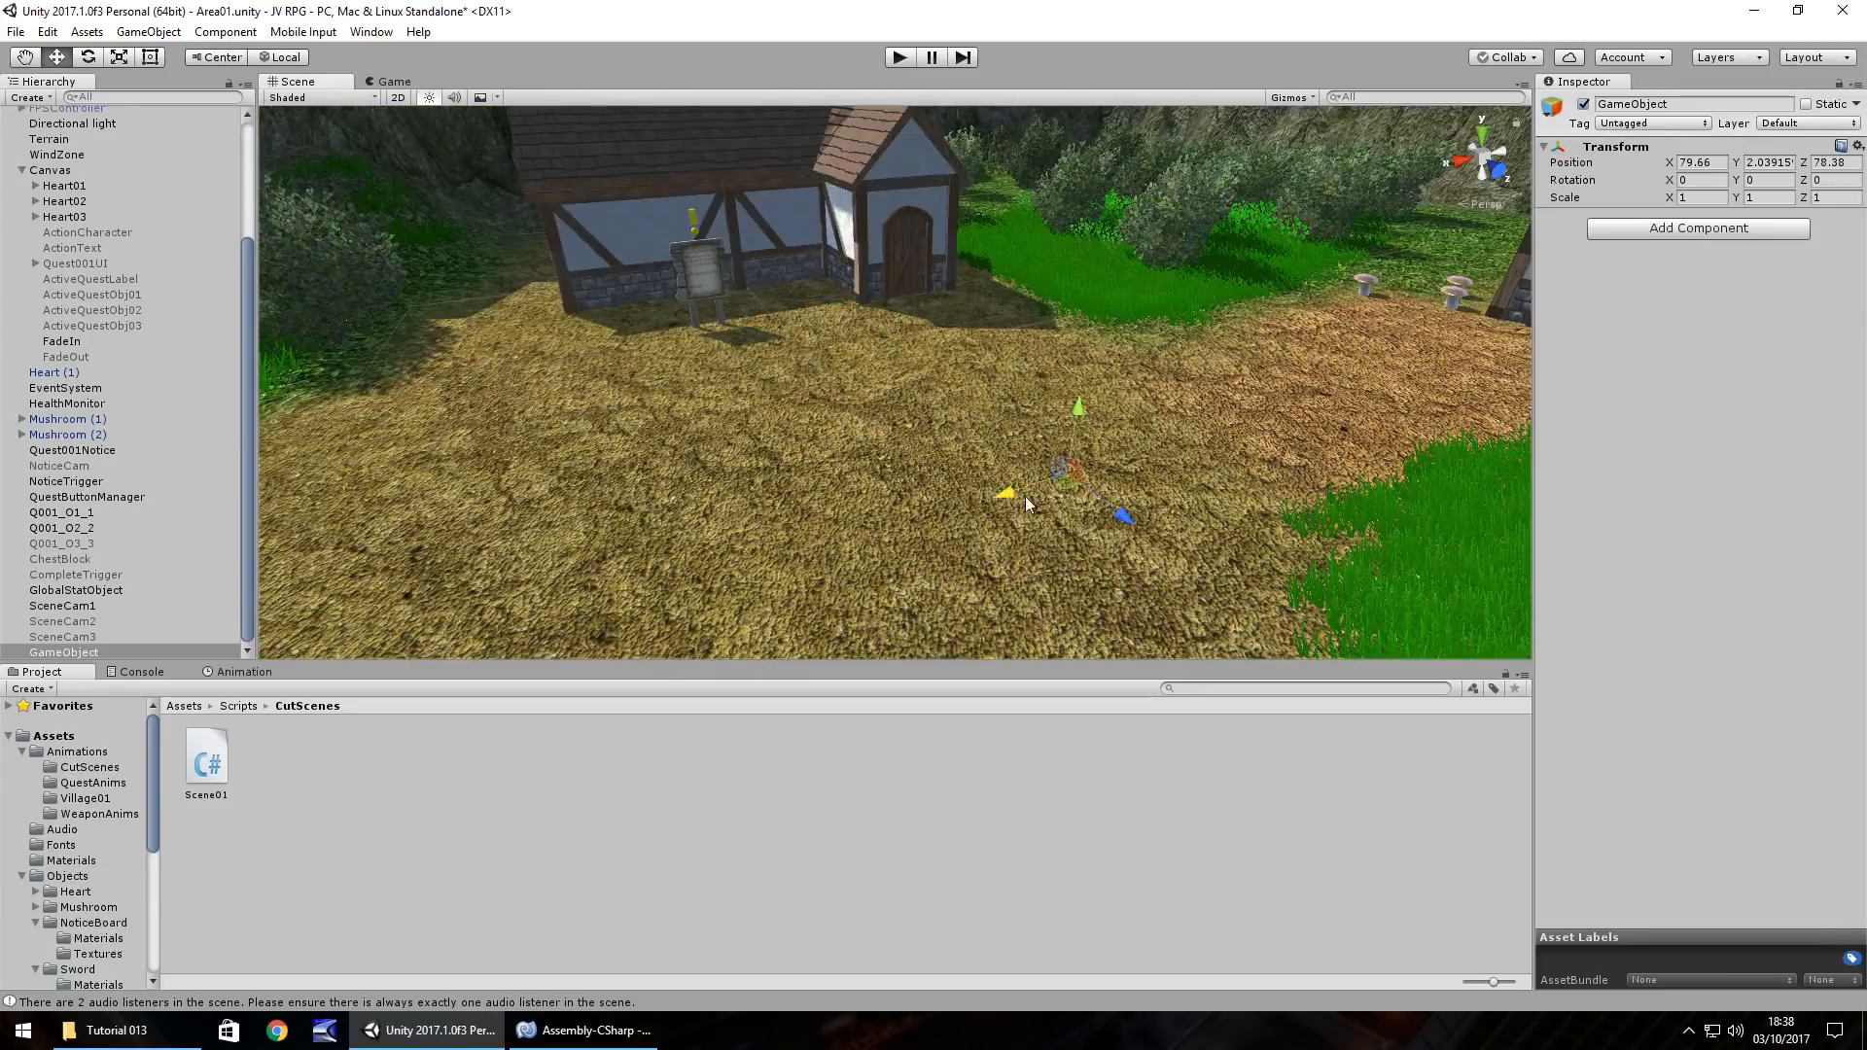
left_click_drag(1008, 493, 1152, 444)
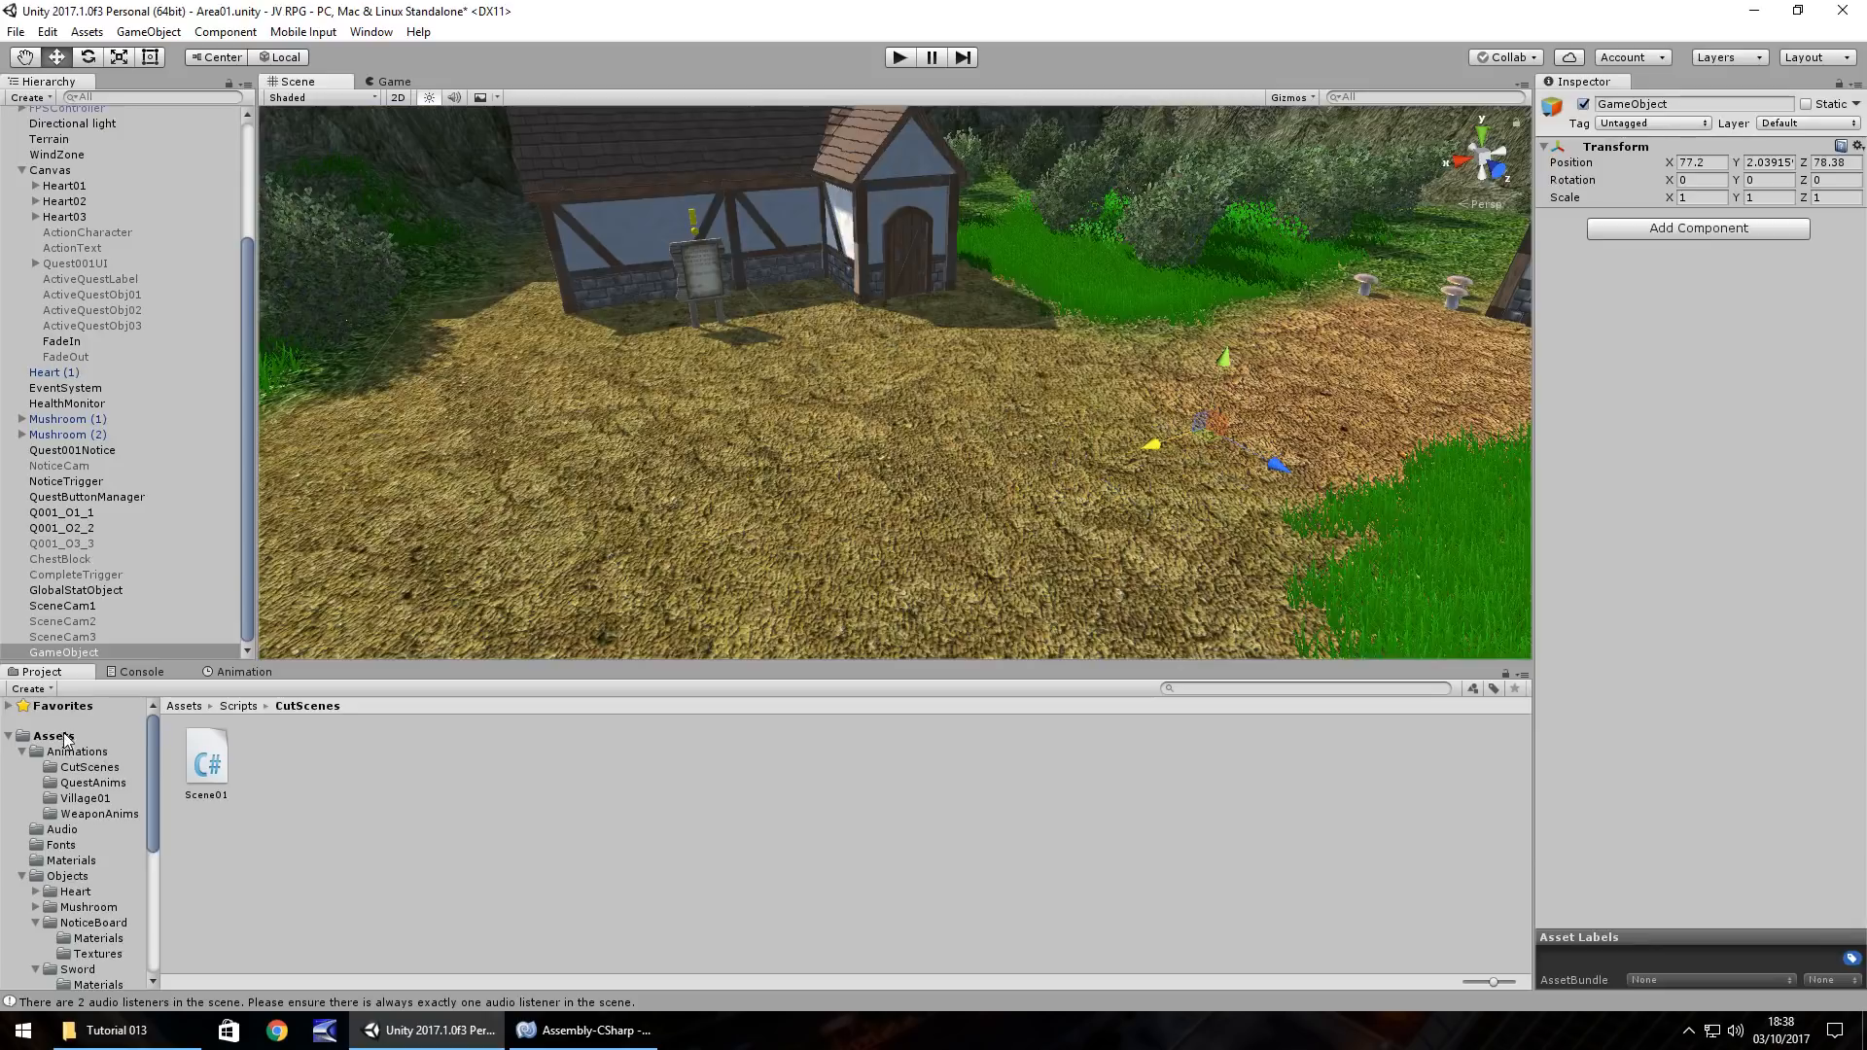
Step: Rename the new empty game object as SceneMusic
right_click(68, 659)
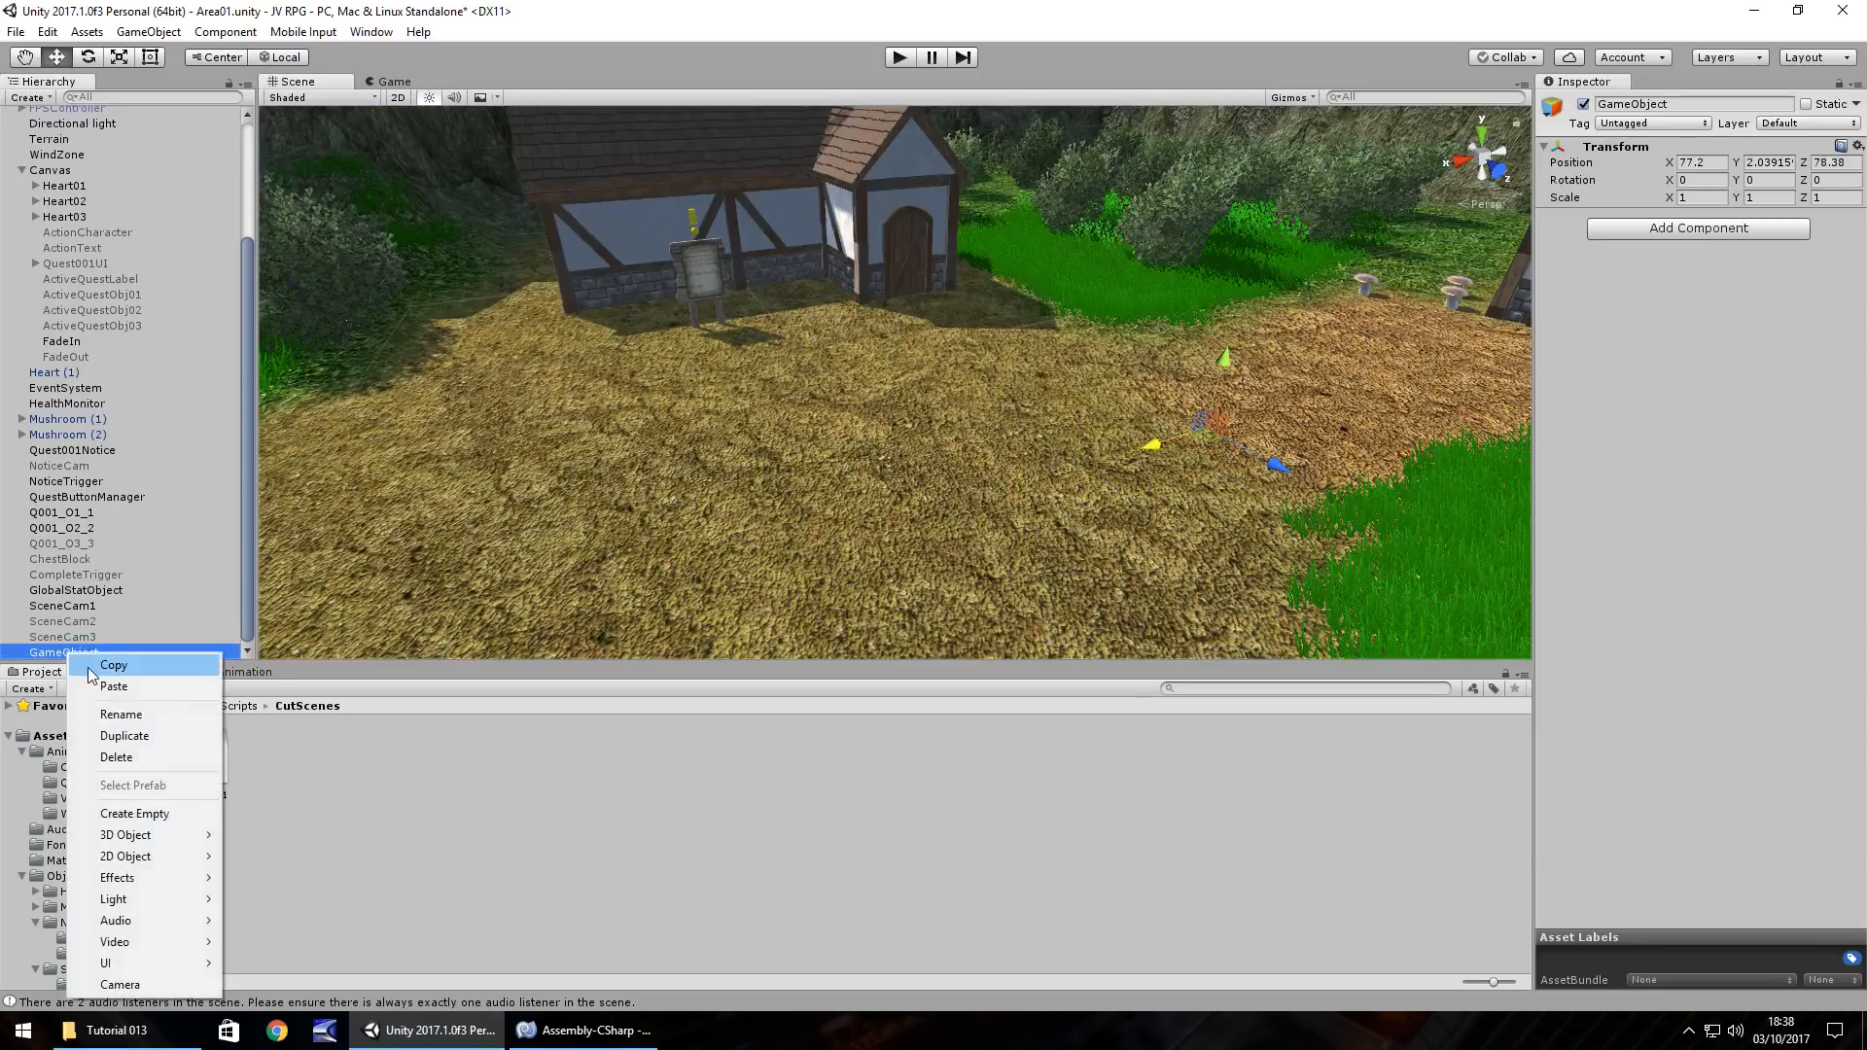
left_click(130, 715)
type("Sce")
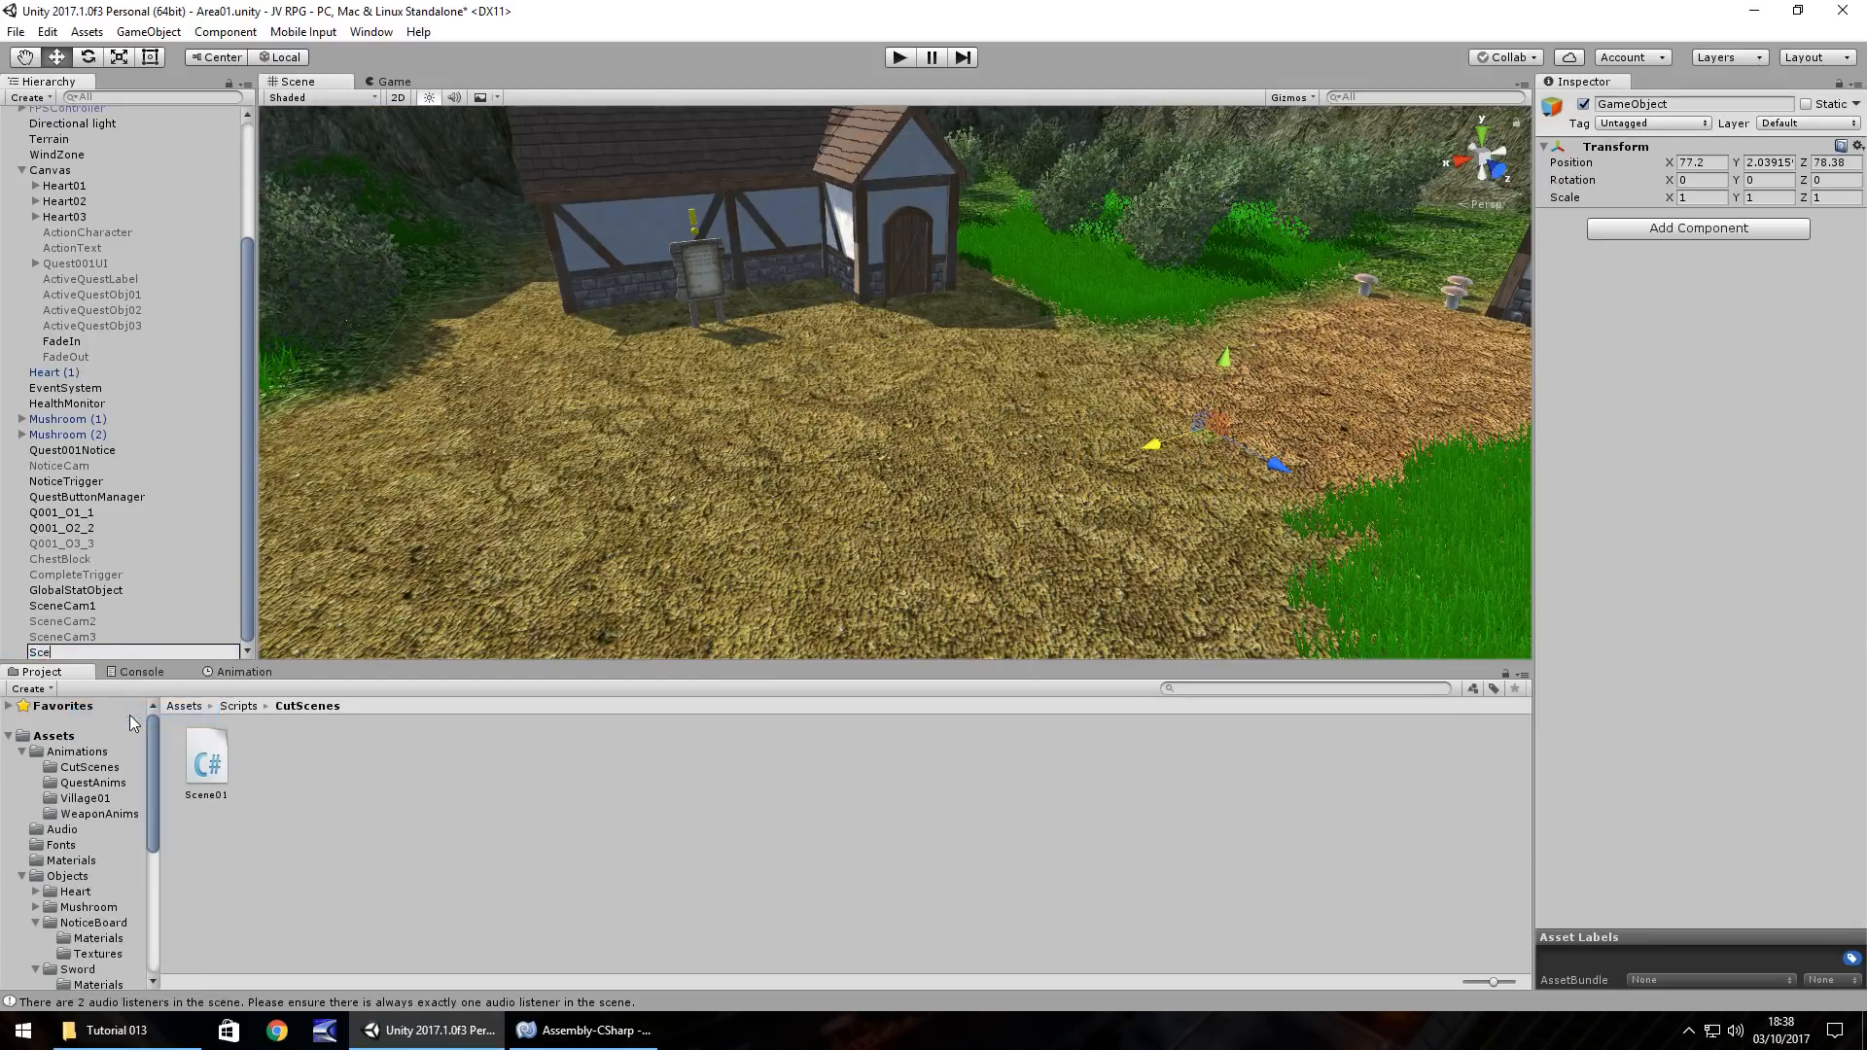
type("neMusic")
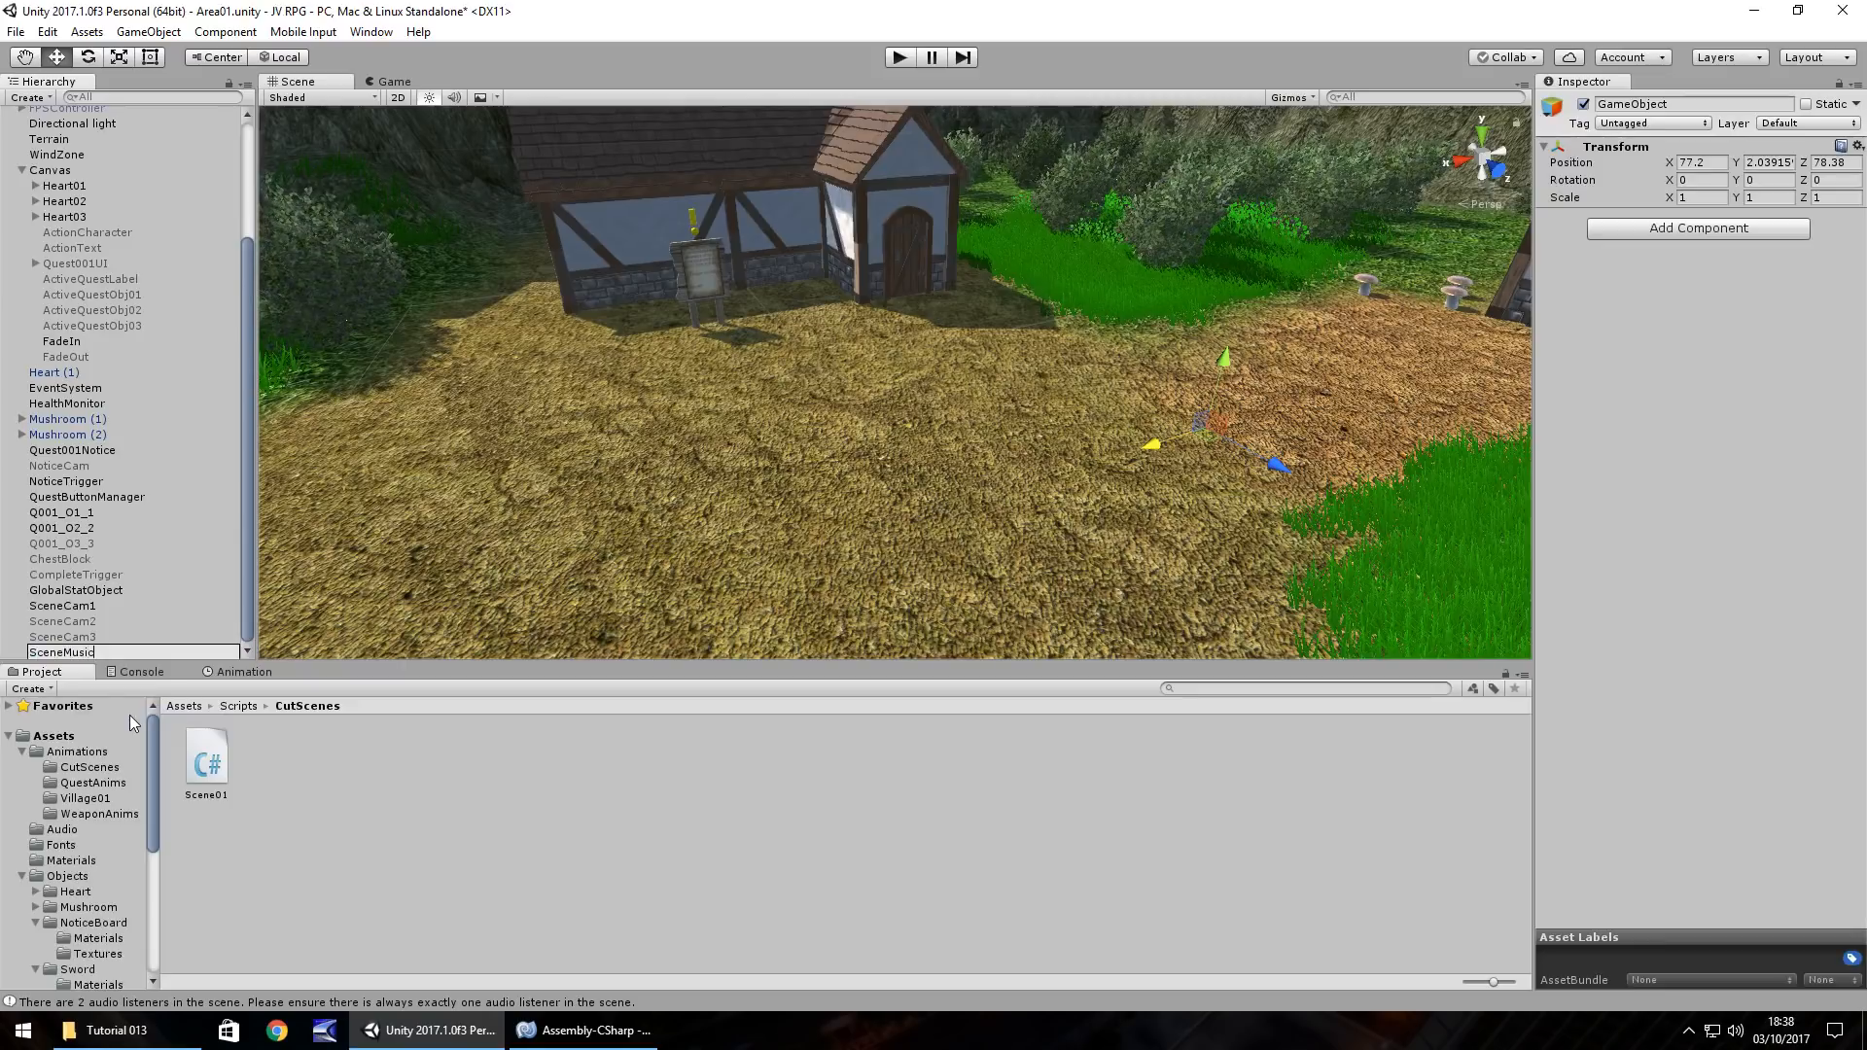
key("Return")
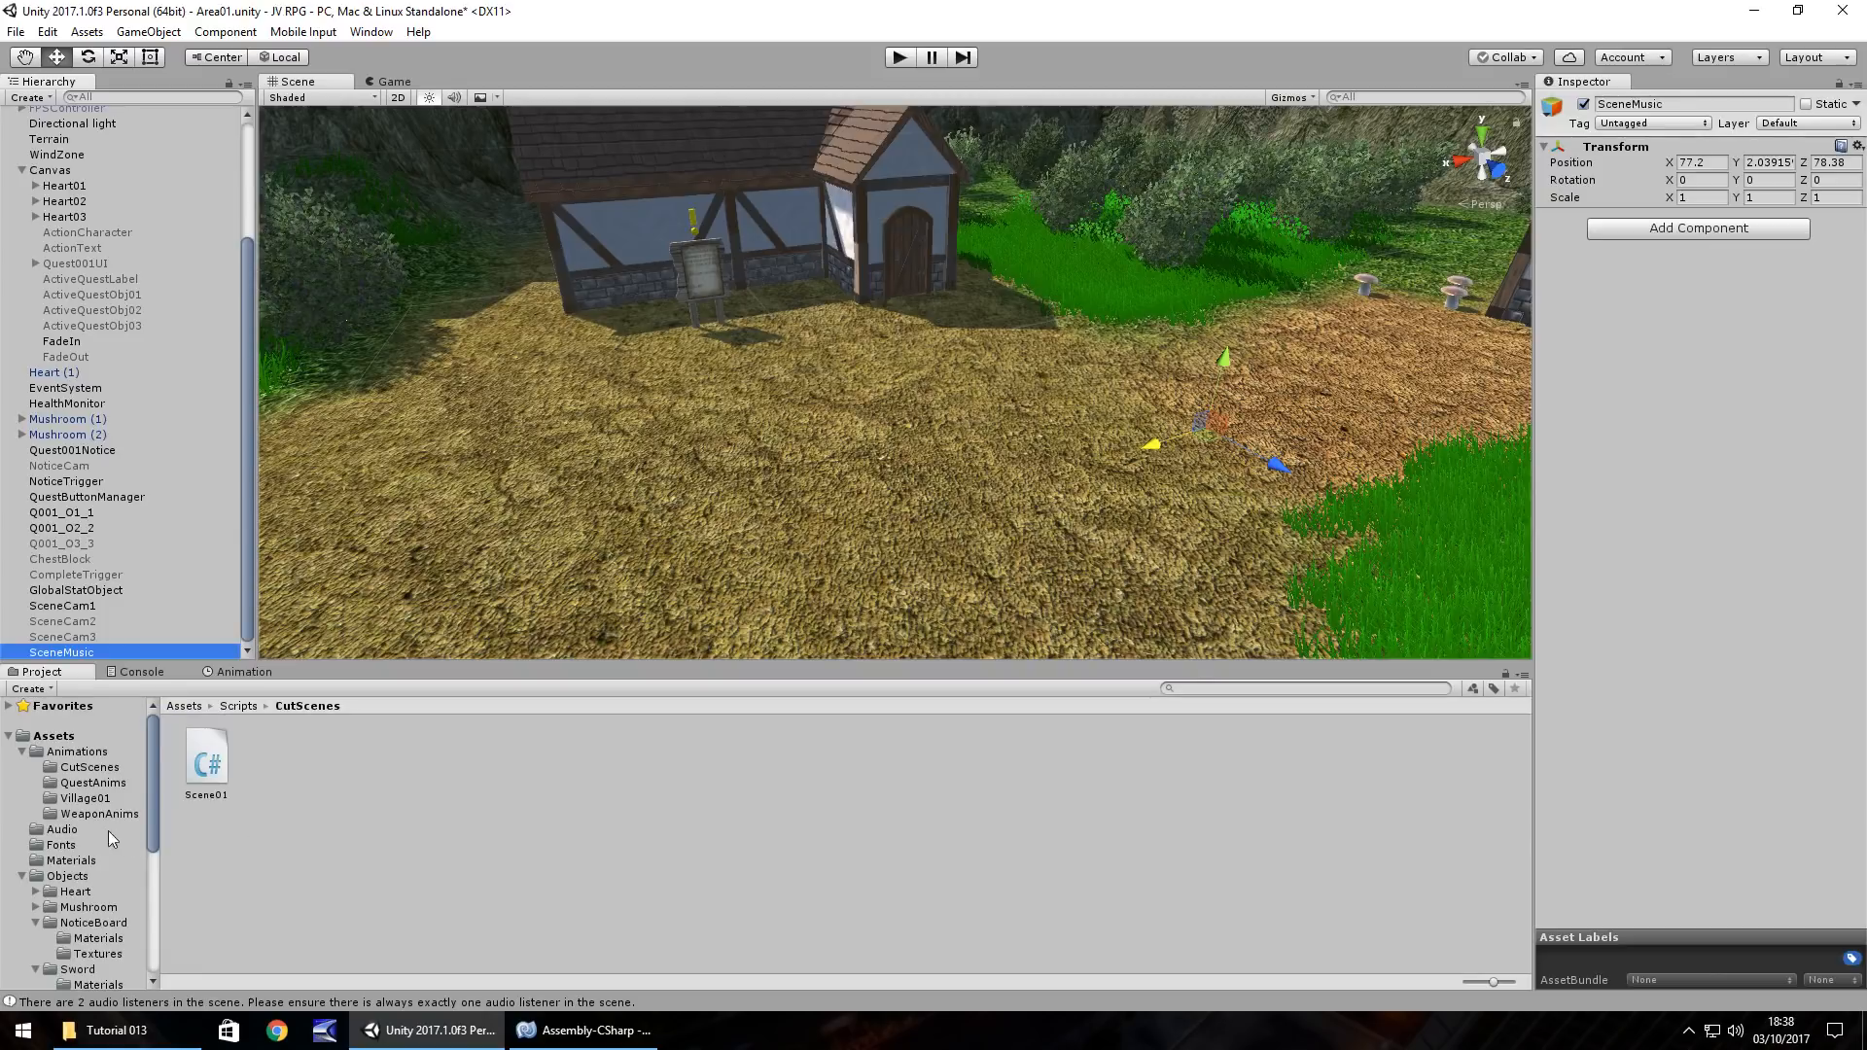
Step: Add the SceneMusic clip from the Audio folder to the SceneMusic object as an audio source, and check the system volume
left_click(80, 830)
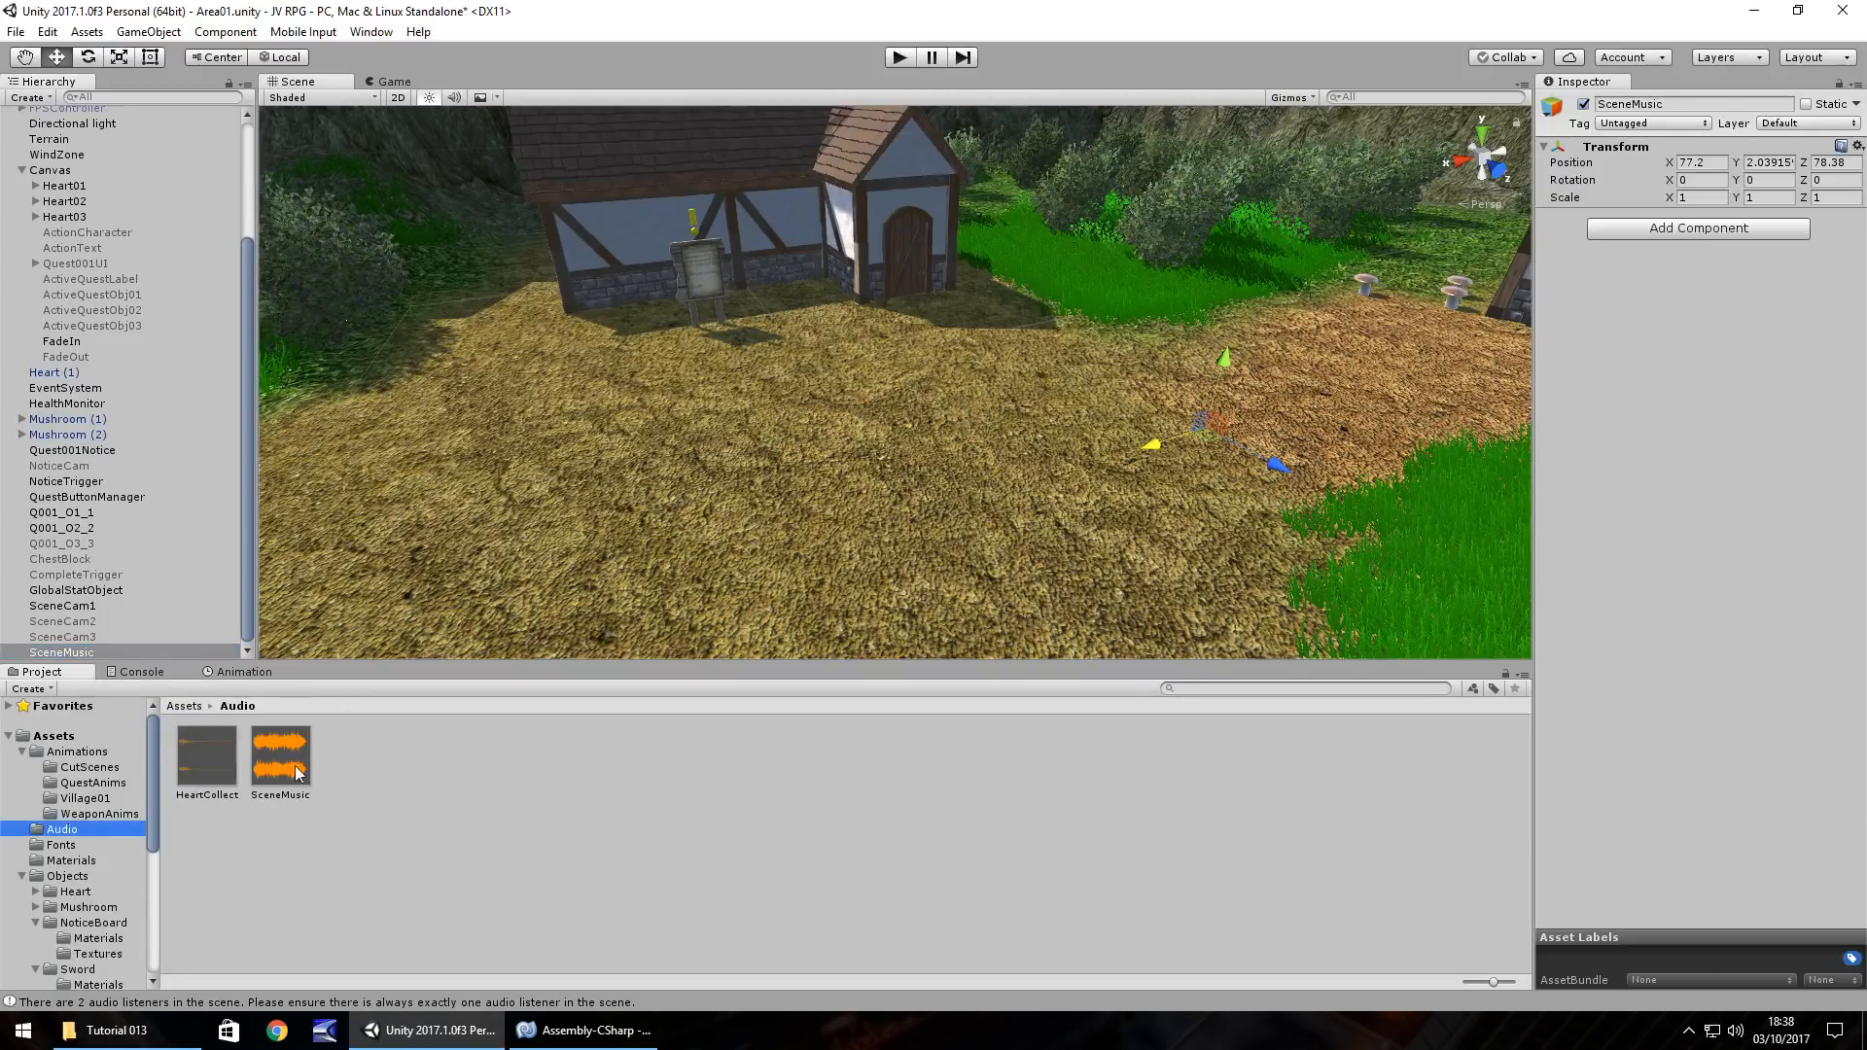
left_click_drag(280, 759, 64, 650)
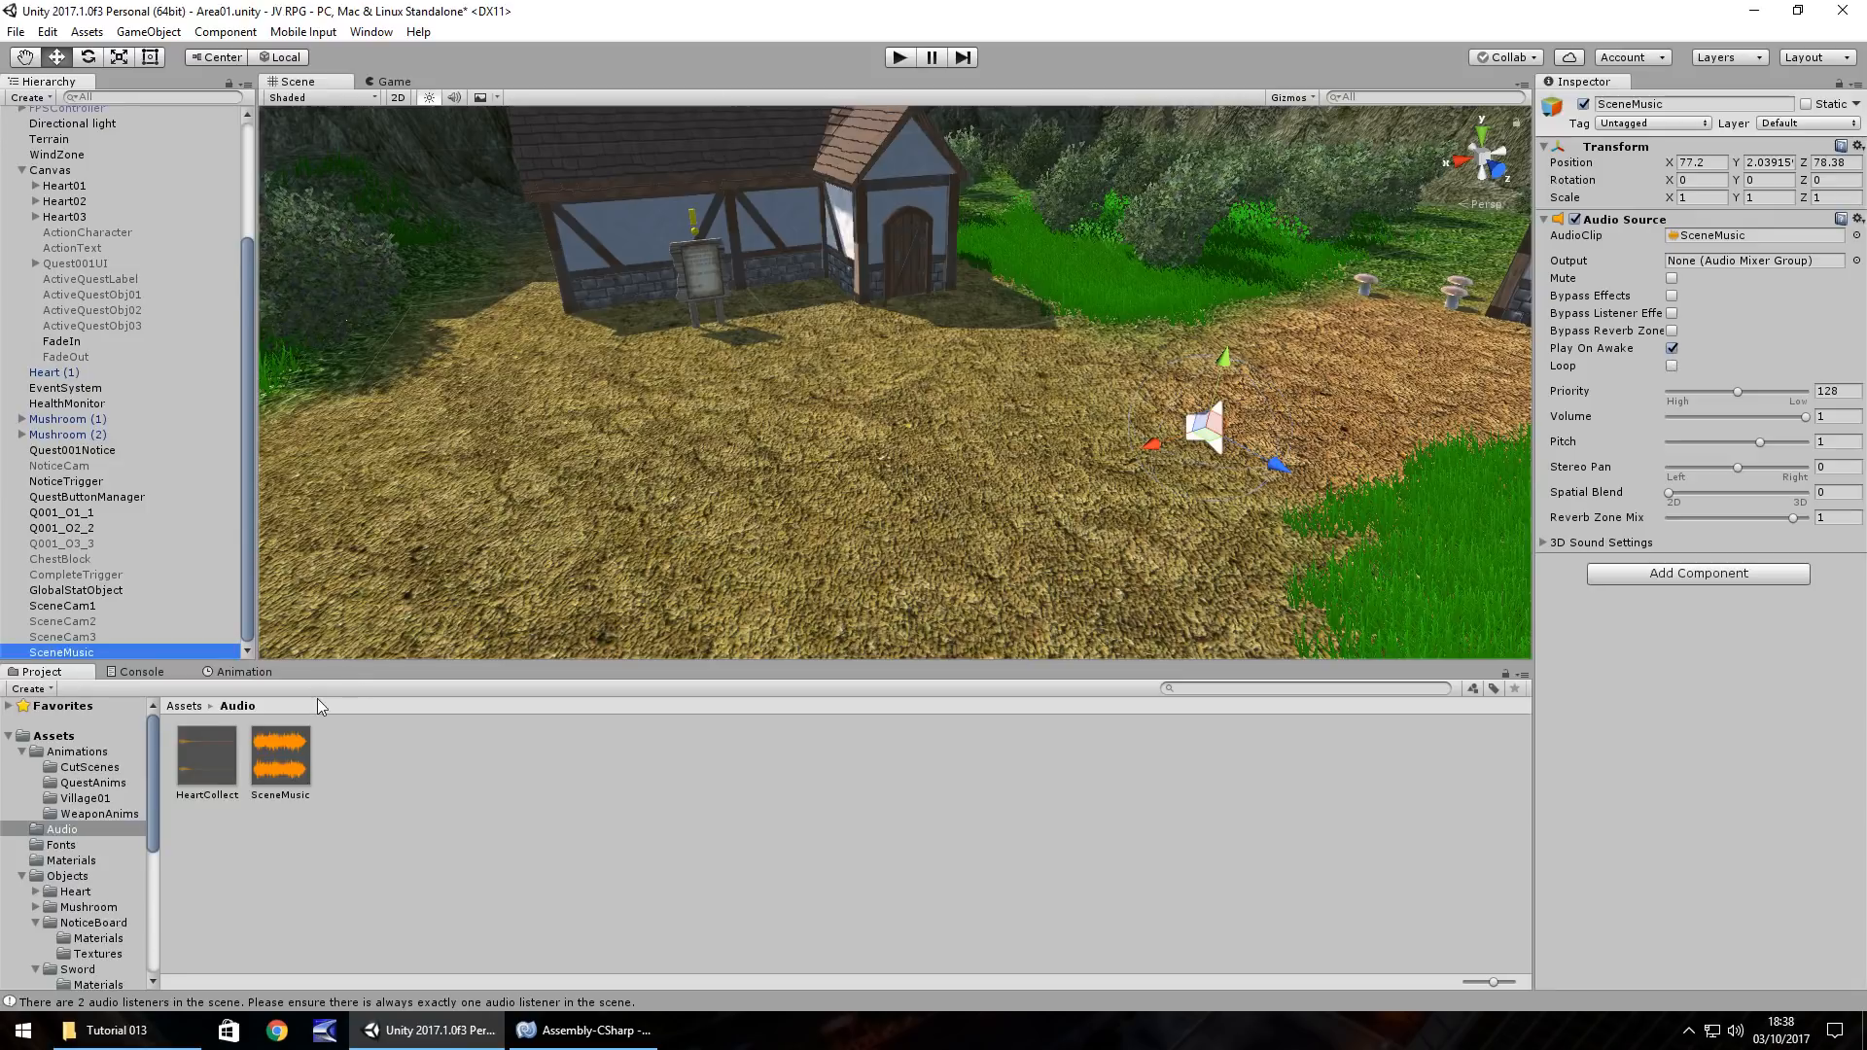
left_click(1737, 1031)
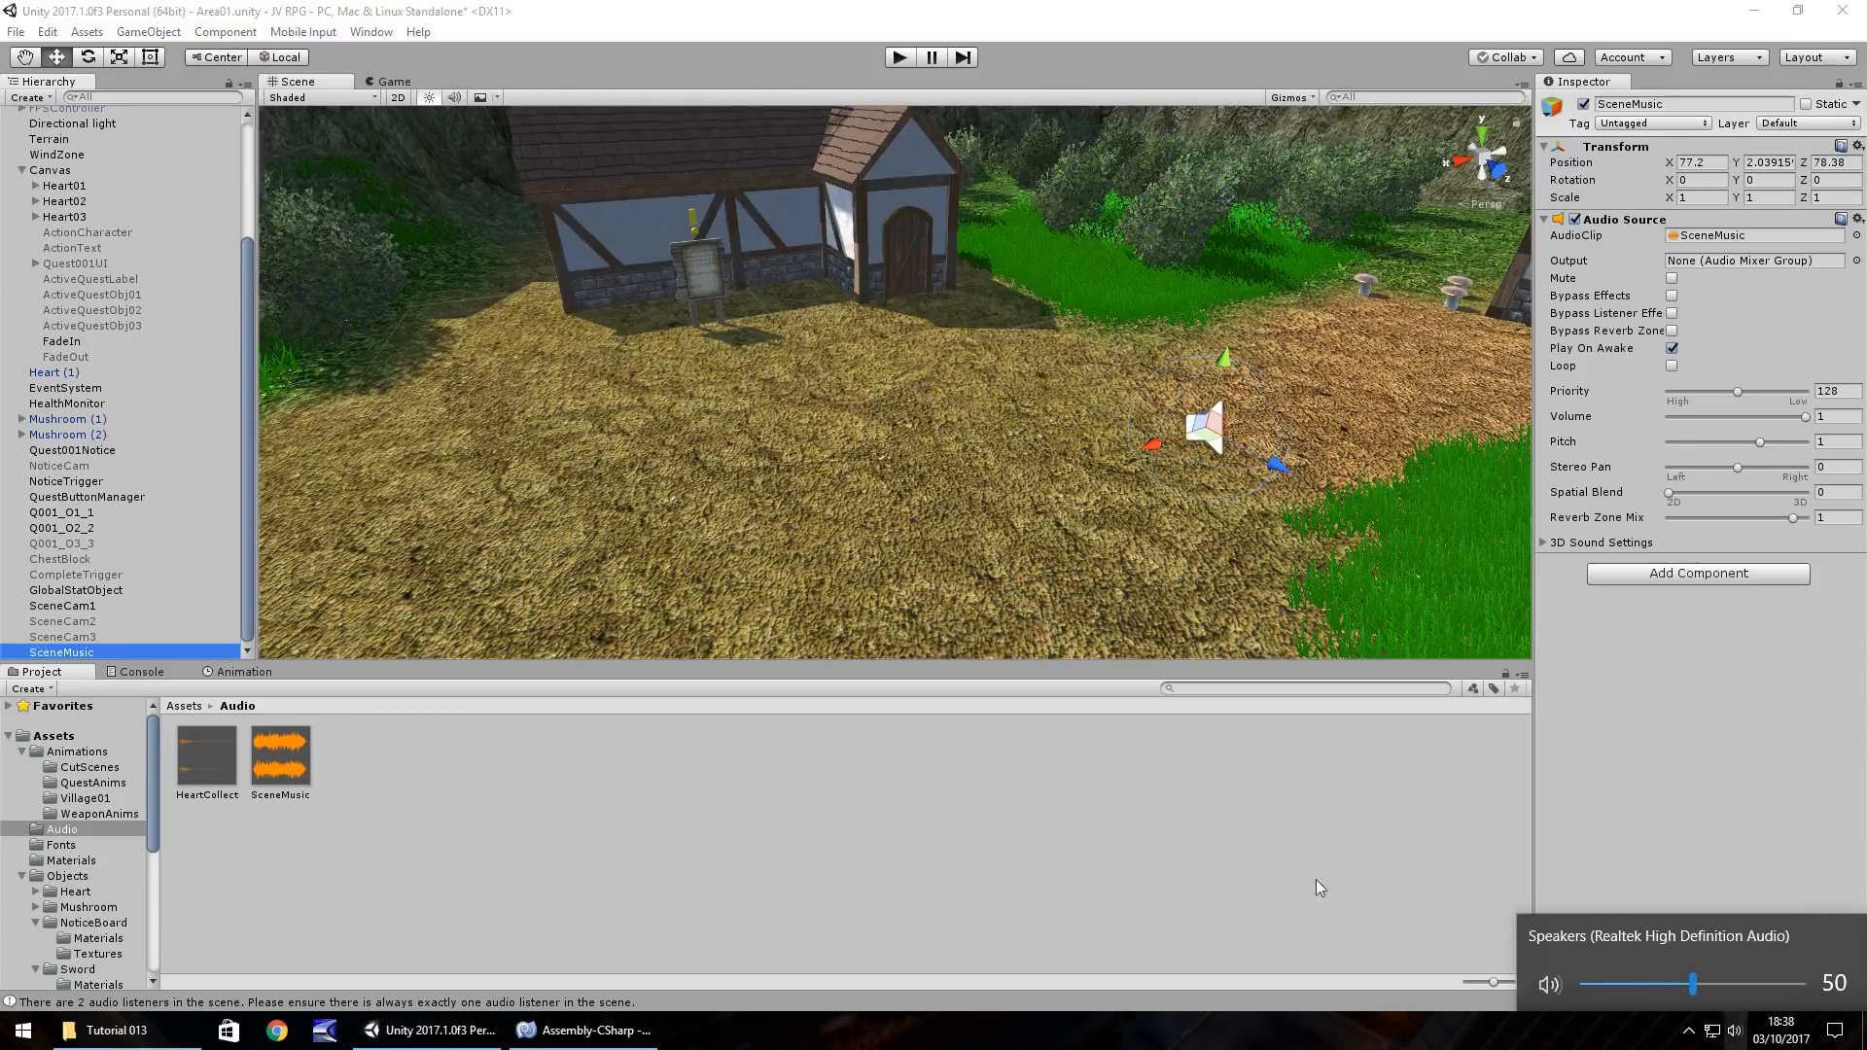
left_click(1076, 849)
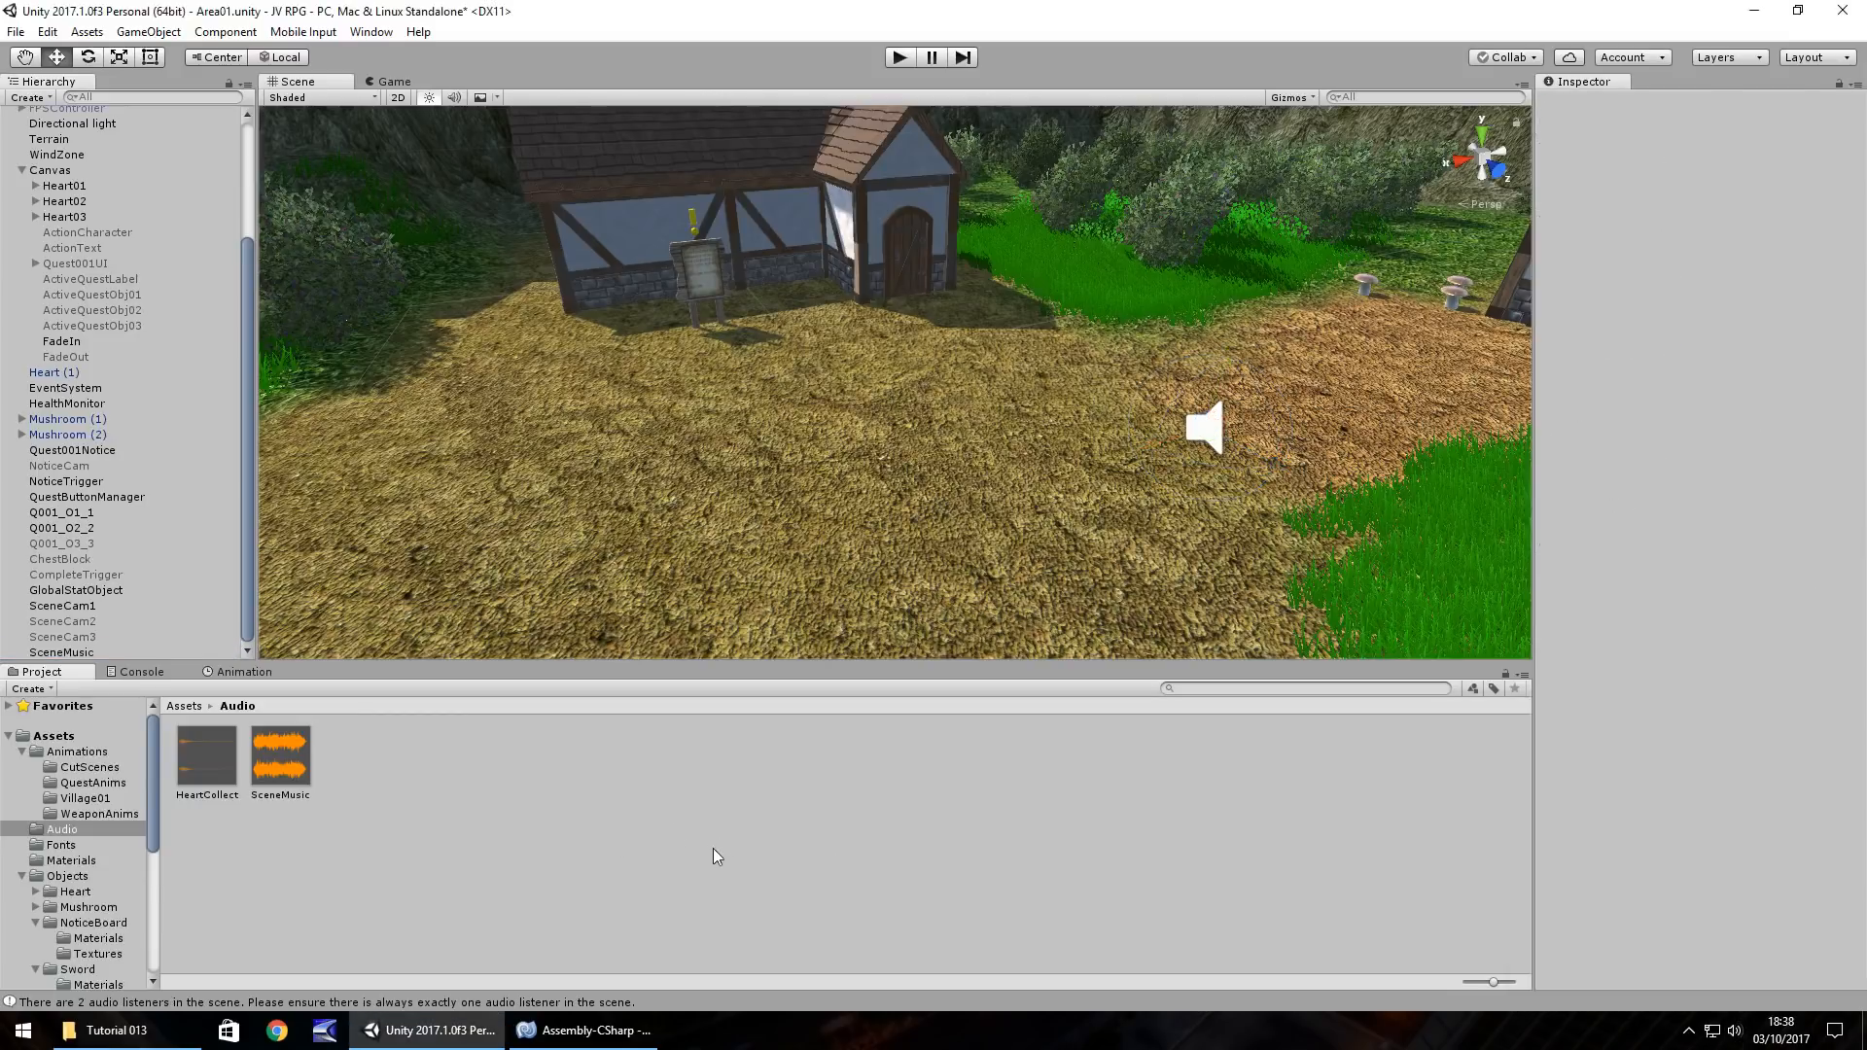
Step: Create another empty game object and name it CutSceneObject
left_click(148, 31)
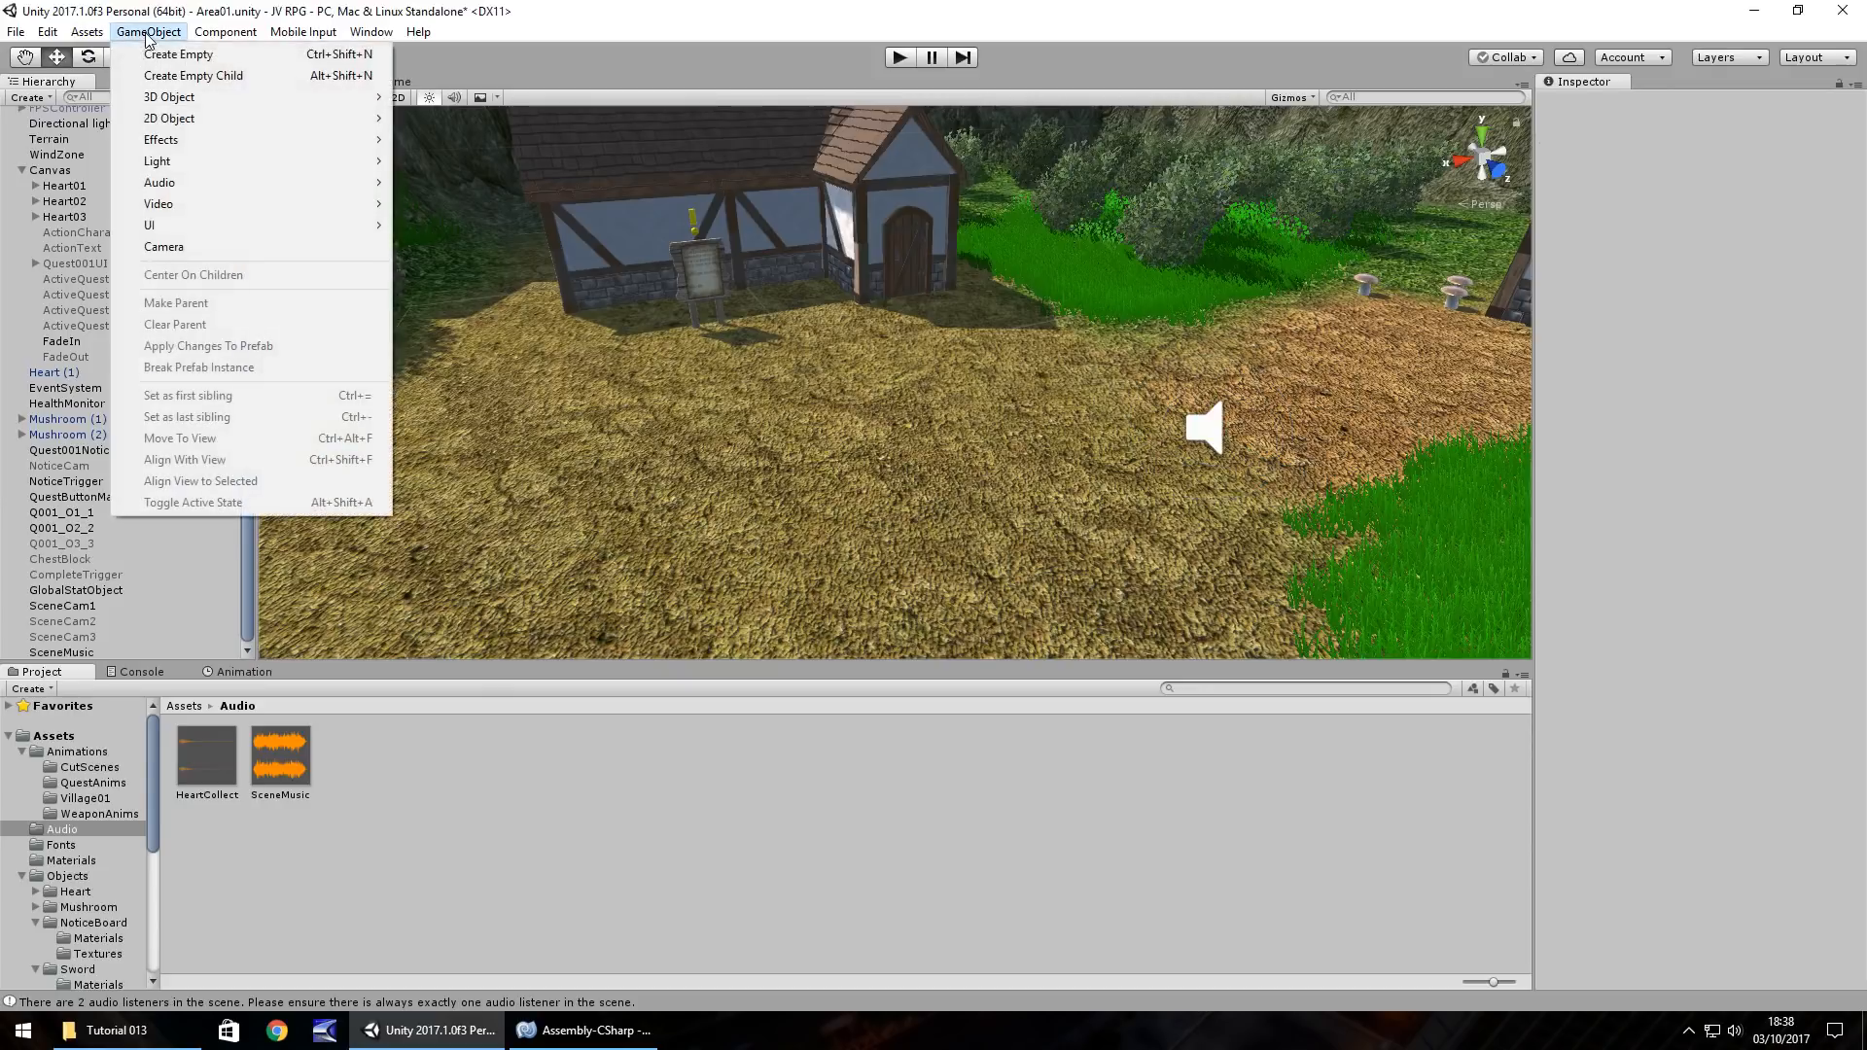
left_click(161, 54)
key("F2")
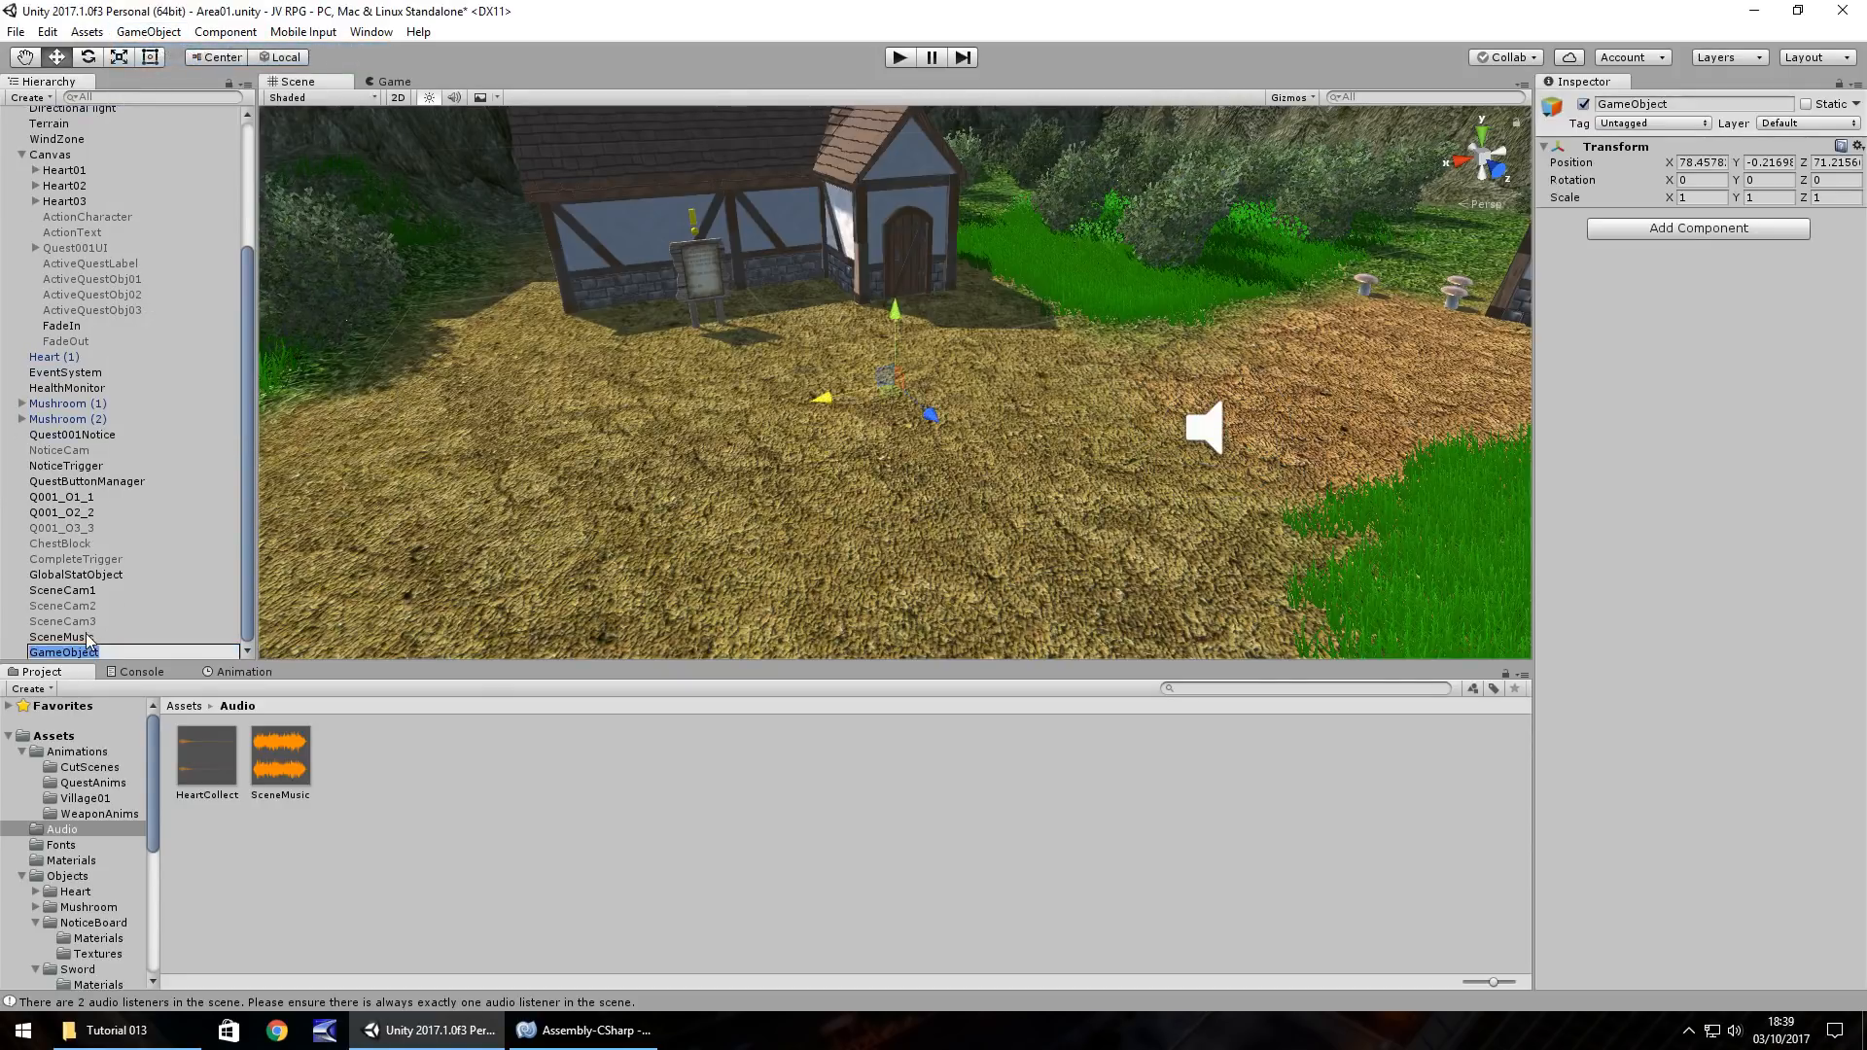
type("CutScene")
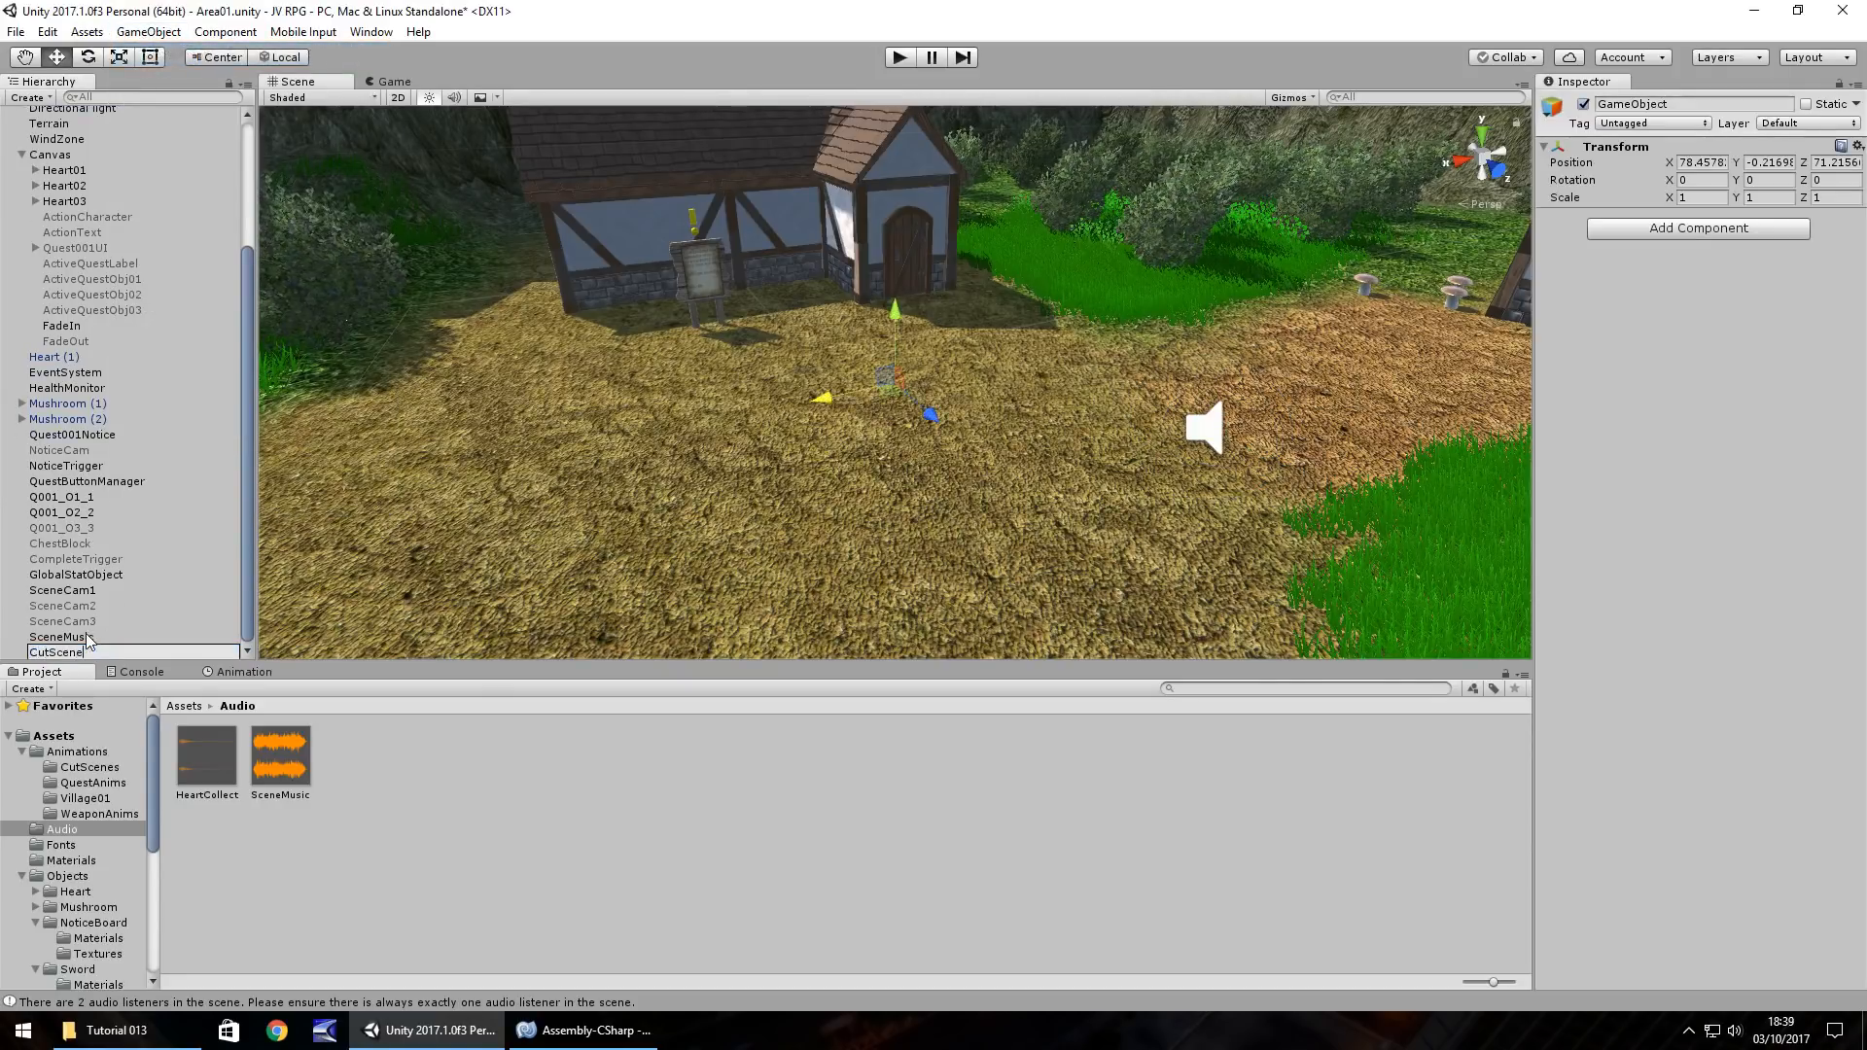
type("Object")
key("Return")
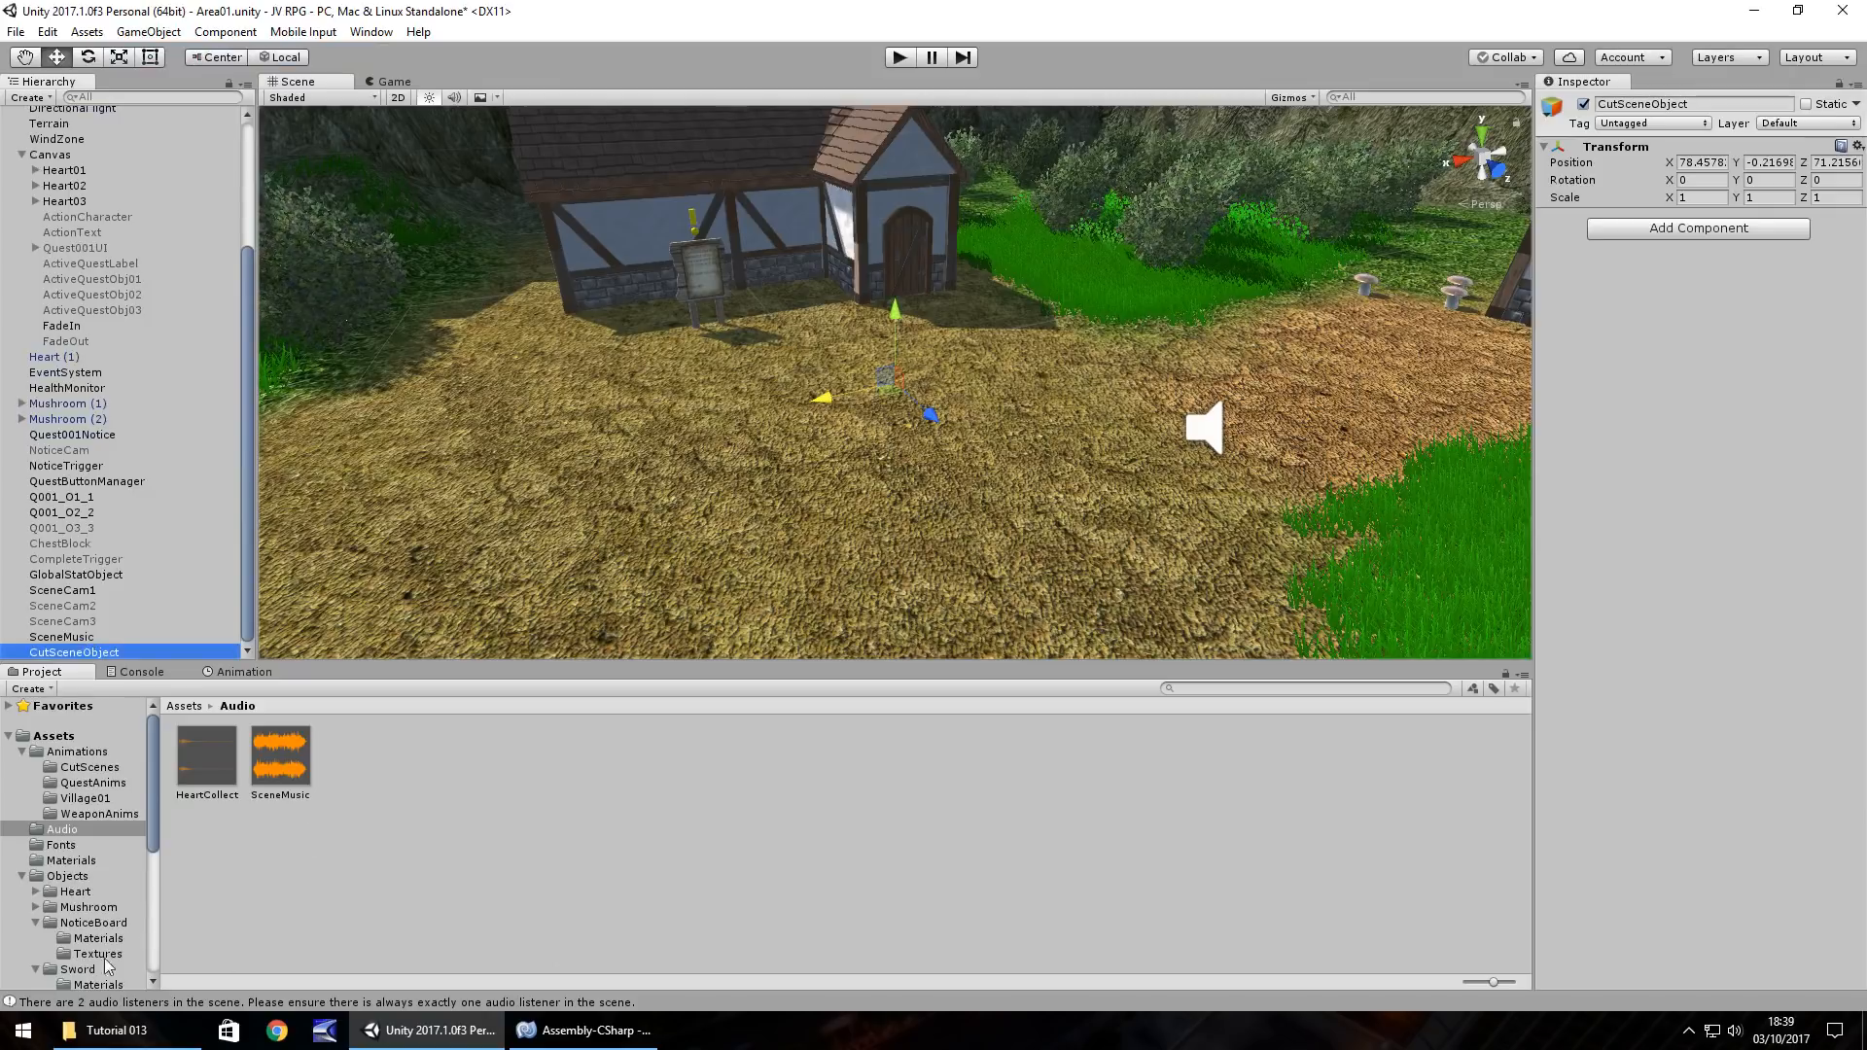
Step: Attach the Scene01 script from the Scripts/CutScenes folder to CutSceneObject
scroll(107, 966, "down", 2)
scroll(112, 958, "down", 3)
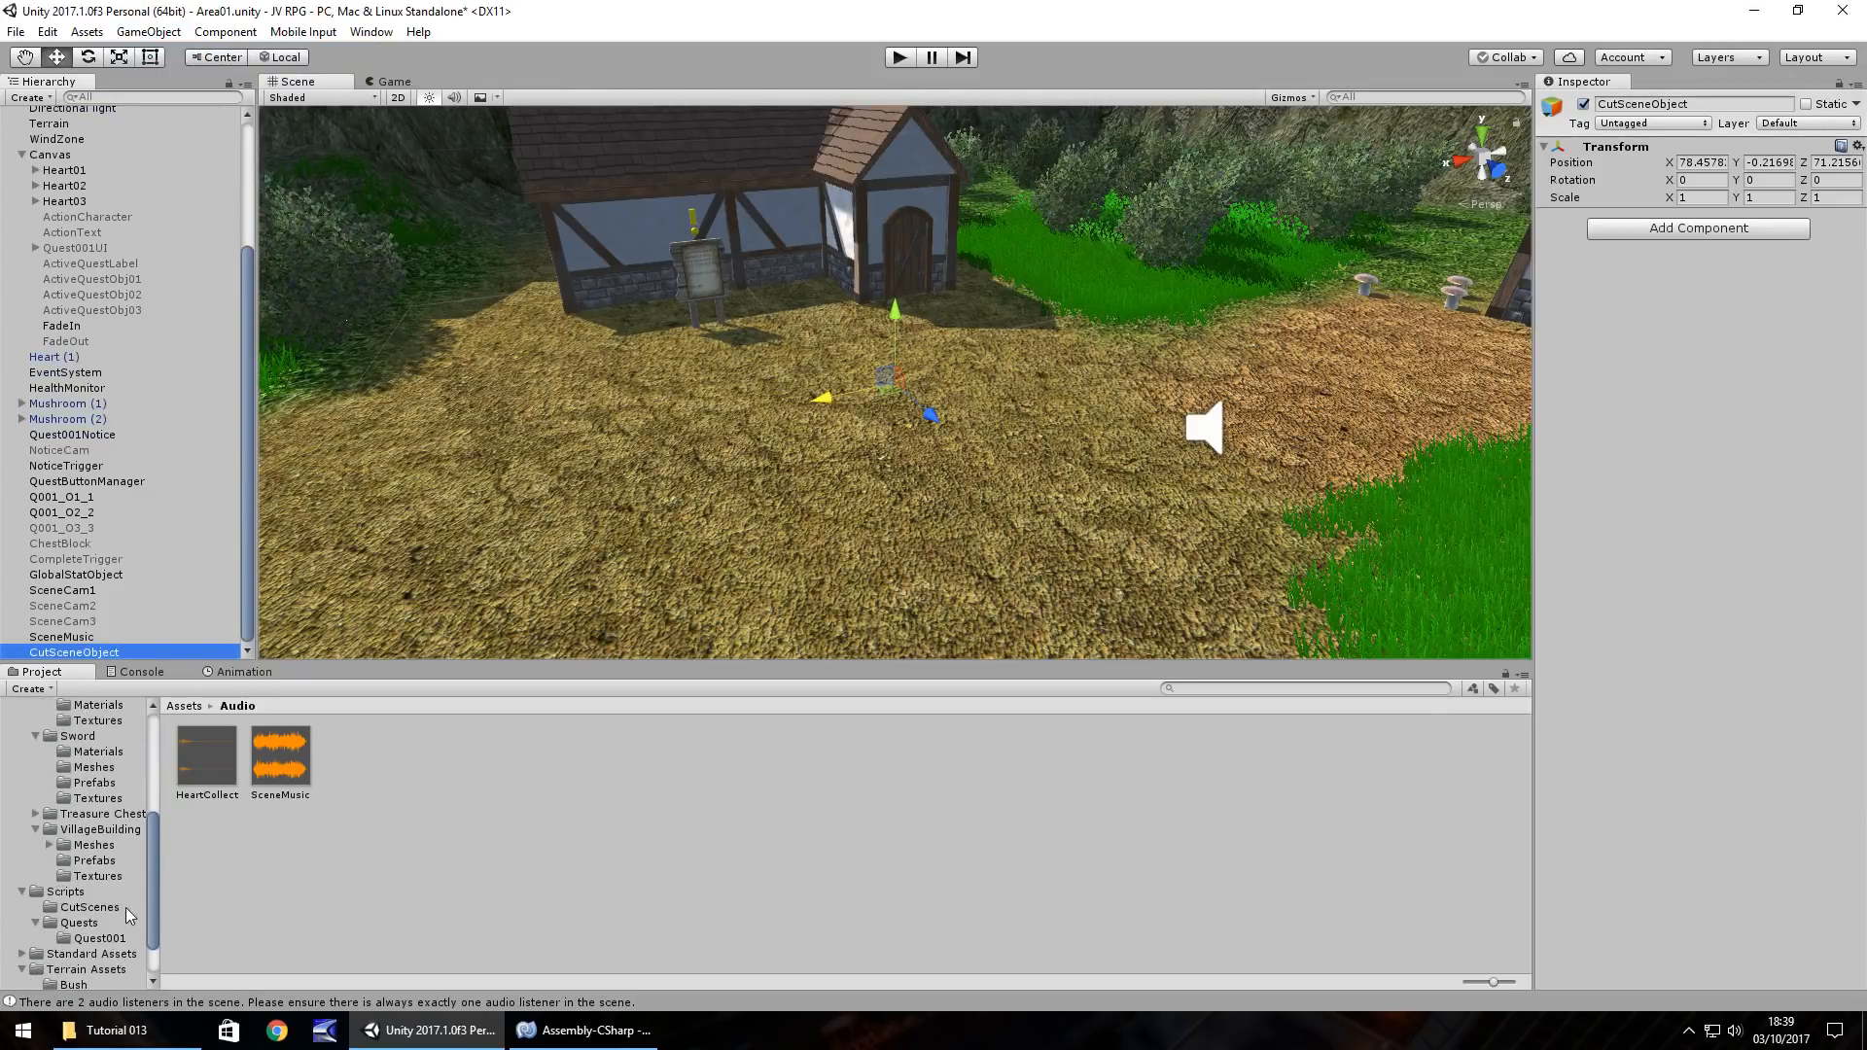
left_click(85, 907)
left_click_drag(214, 768, 79, 659)
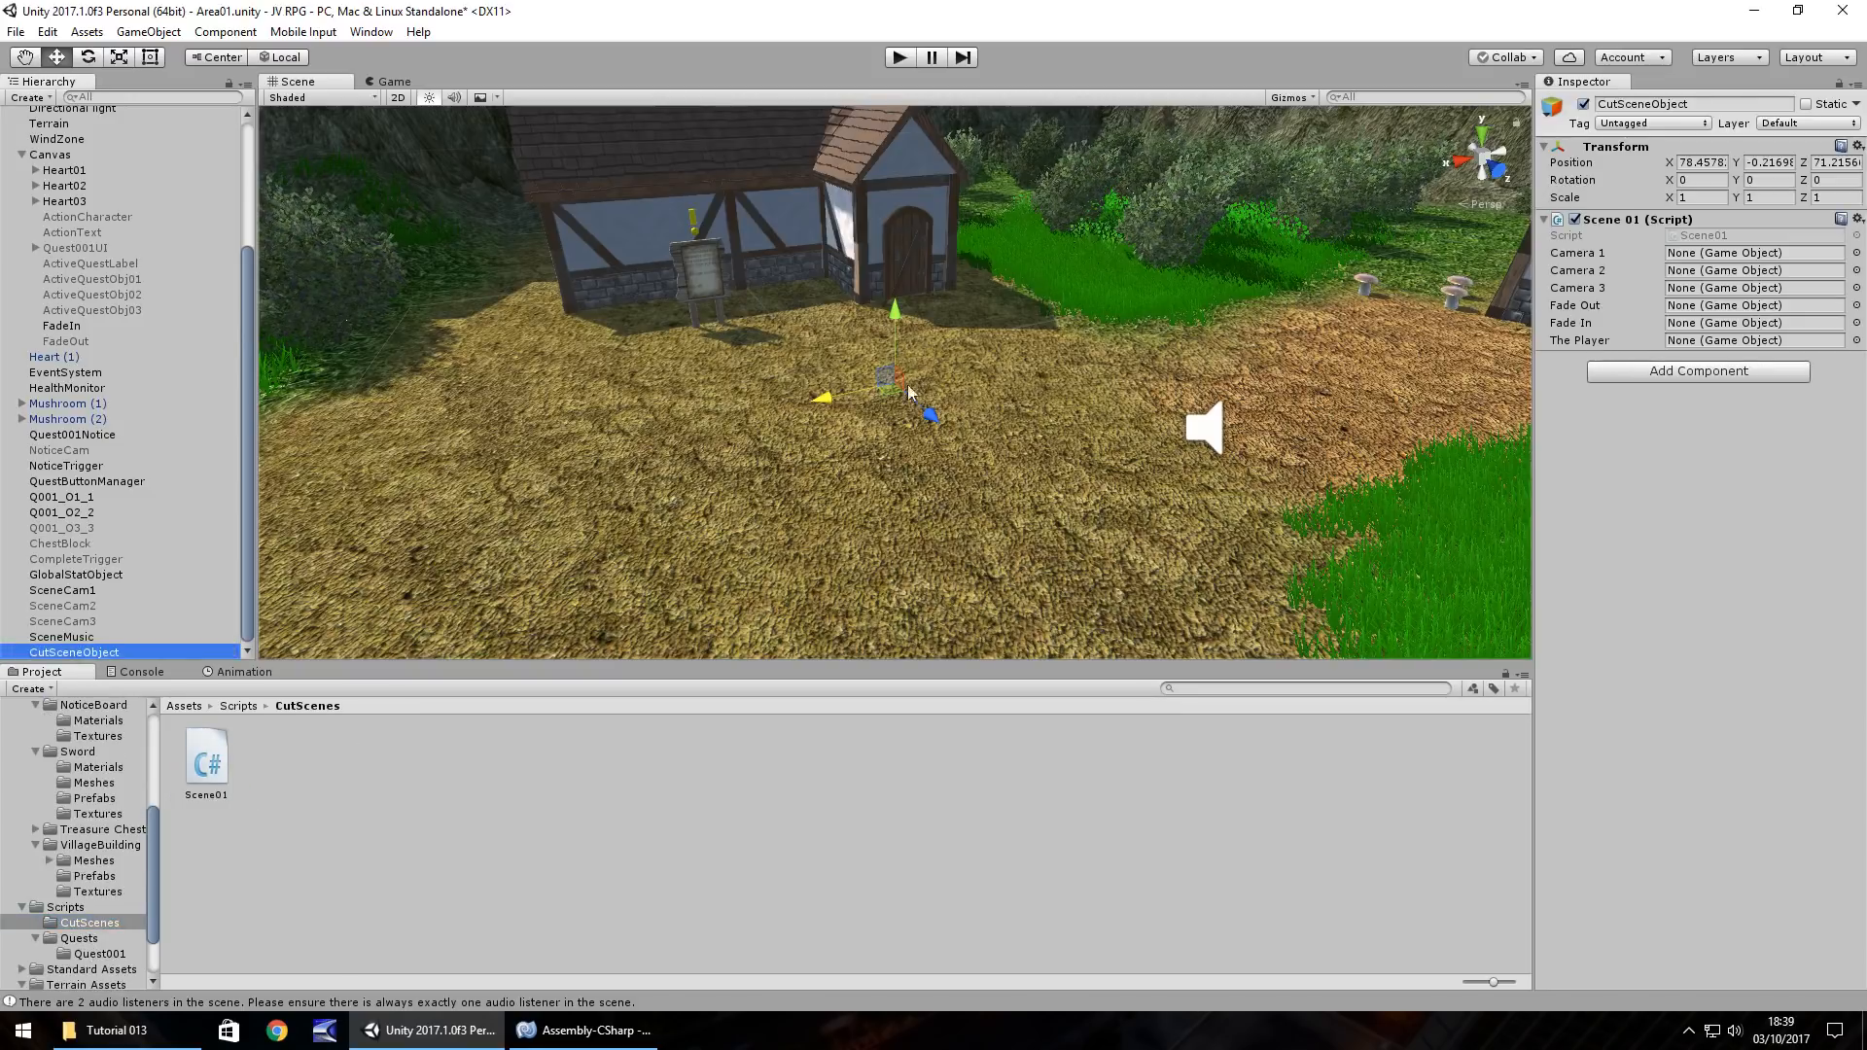
Step: Assign SceneCam1, SceneCam2 and SceneCam3 to the Scene01 script's Camera 1, Camera 2 and Camera 3 references on CutSceneObject
left_click(94, 593)
left_click_drag(95, 592, 1579, 287)
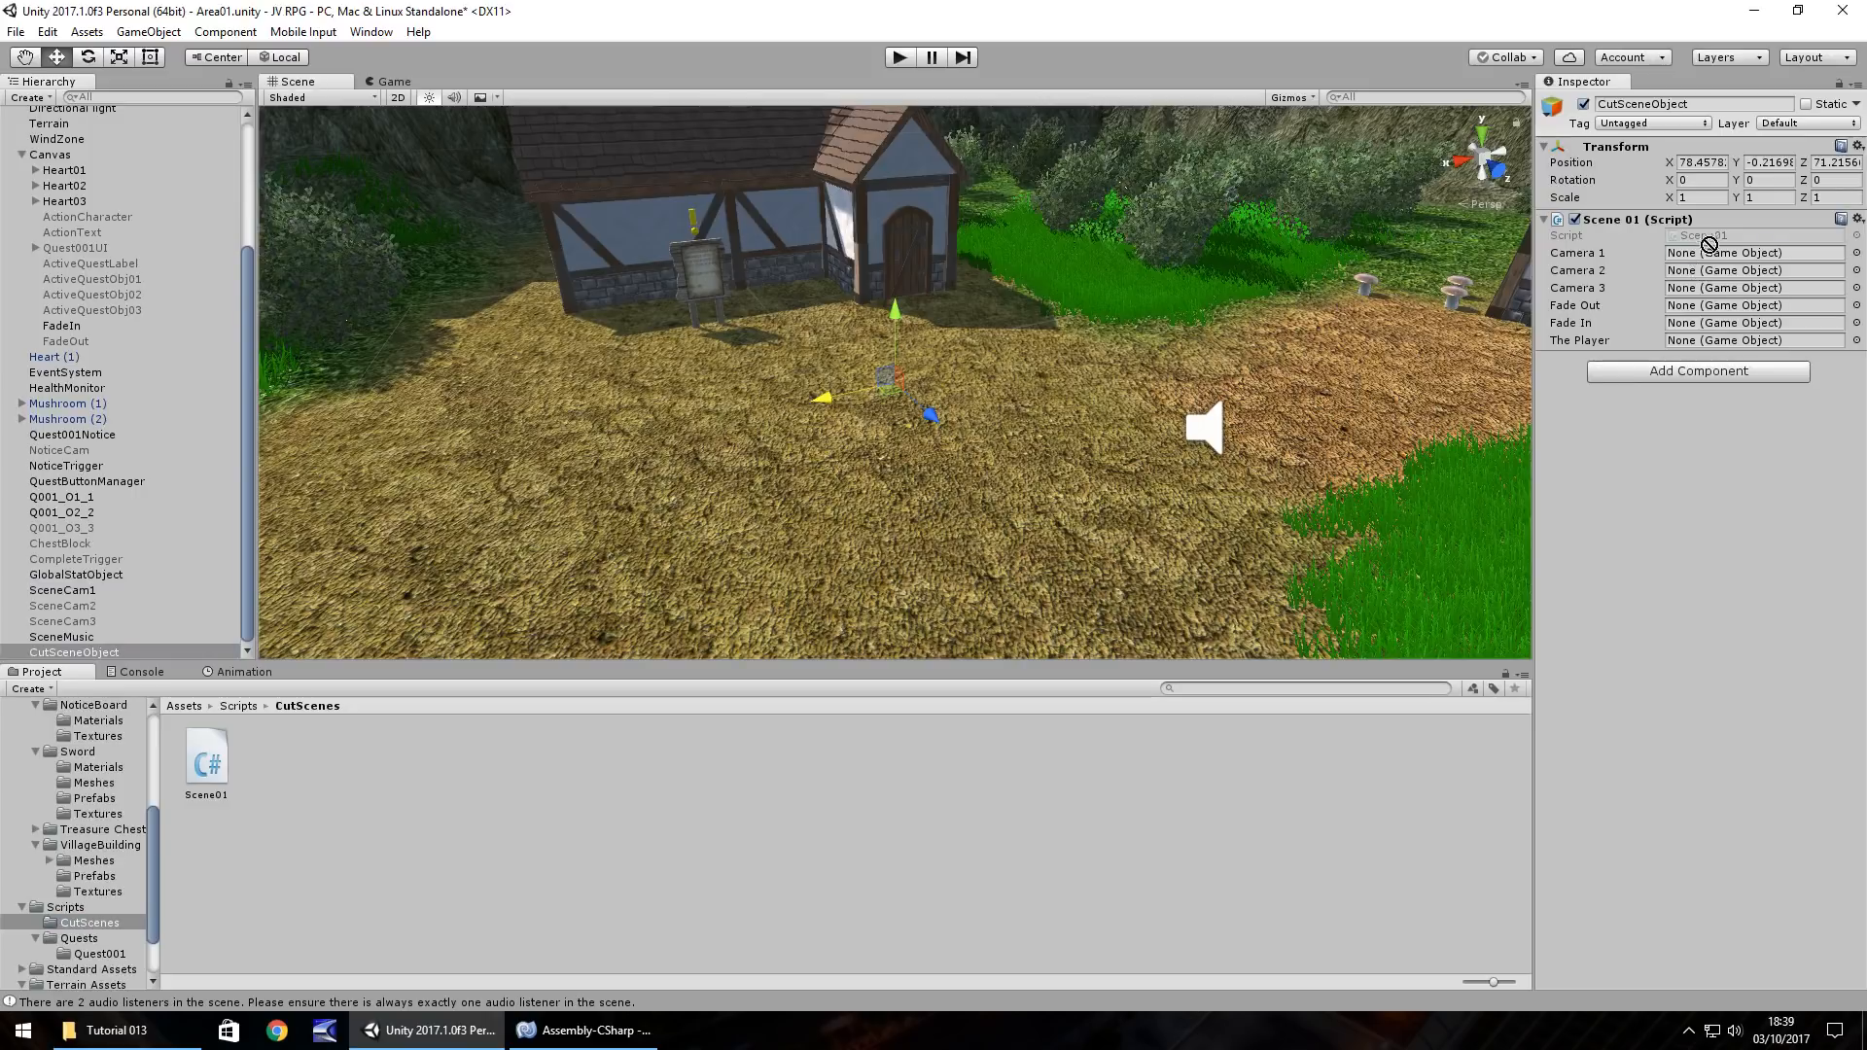
left_click_drag(1708, 244, 1711, 252)
left_click_drag(63, 606, 1720, 274)
left_click_drag(76, 620, 1722, 289)
Step: Assign FadeOut, FadeIn and FPSController to the script's Fade Out, Fade In and The Player references, and save the scene
left_click_drag(54, 347, 1751, 307)
left_click_drag(68, 328, 1741, 324)
scroll(59, 458, "up", 5)
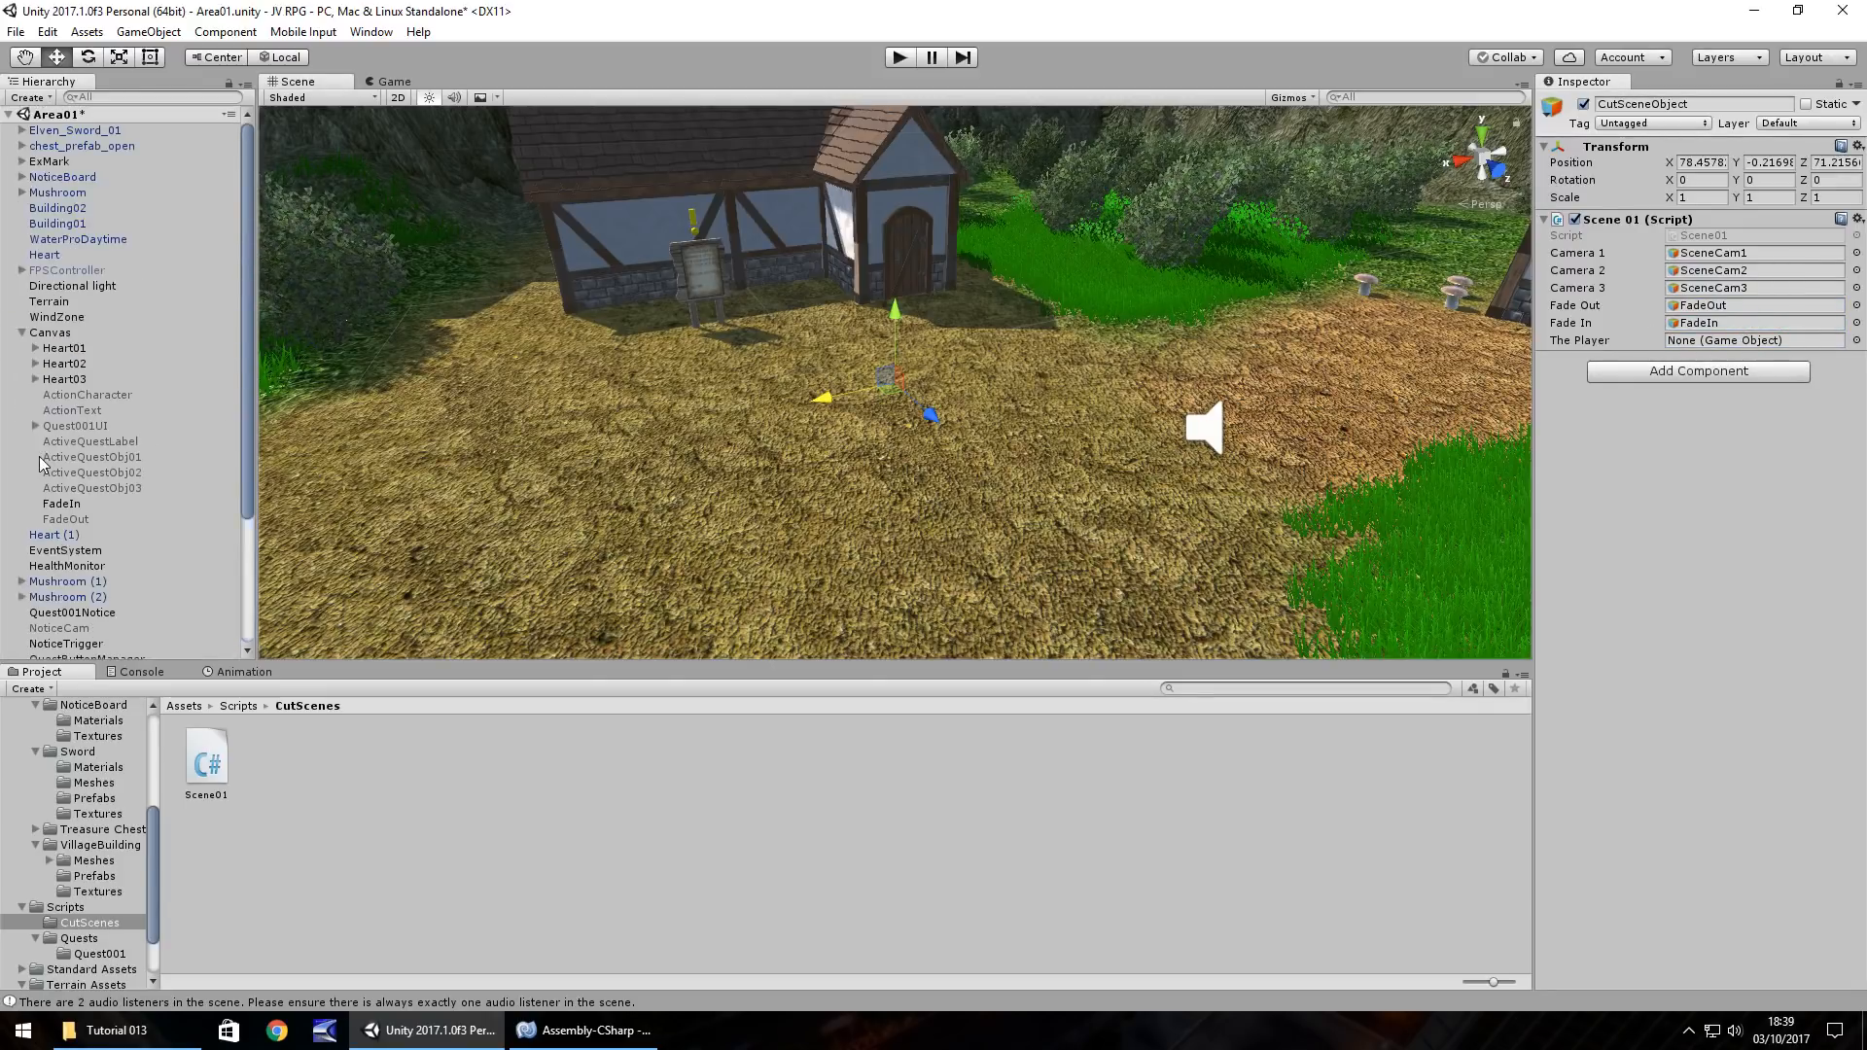
left_click_drag(66, 279, 1750, 340)
key("ctrl+s")
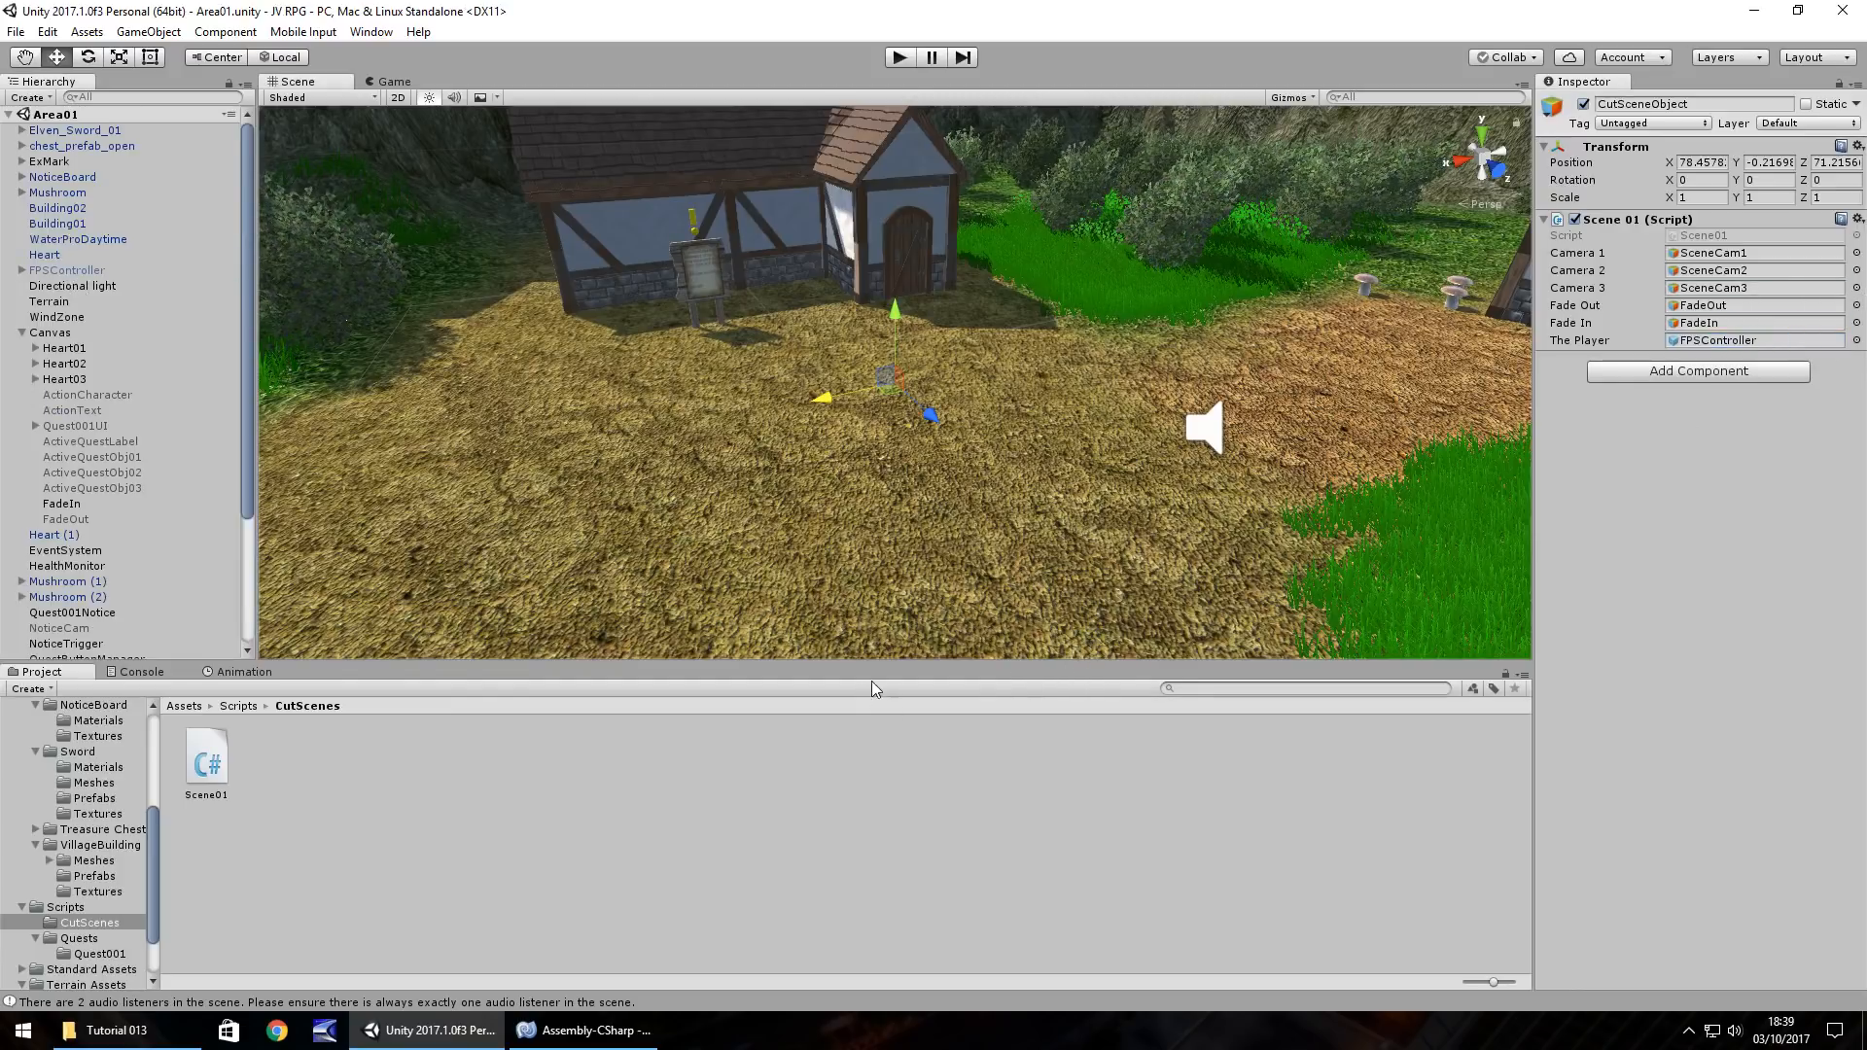
Step: Play-test the cutscene, add FadeOut.SetActive (false); after FadeIn.SetActive (true); in the Scene01 script's CutSceneStart routine, and save the script
left_click(900, 59)
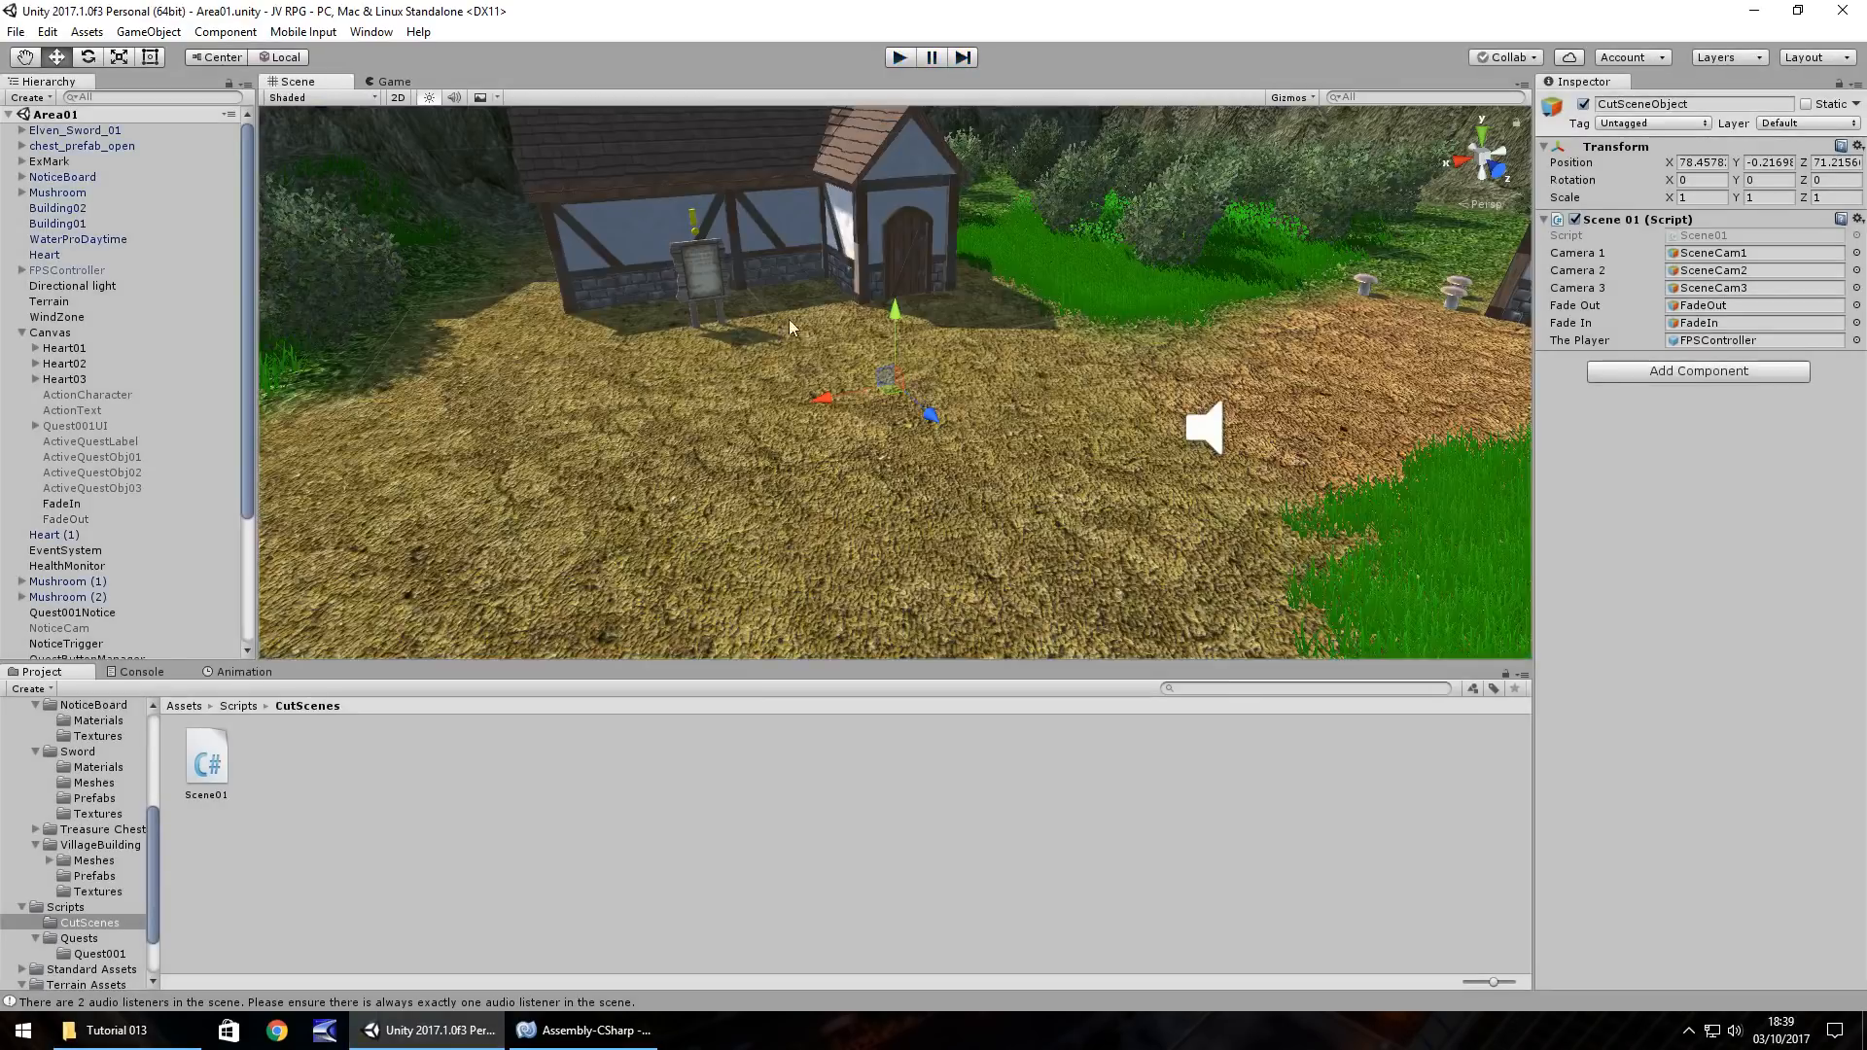
left_click(588, 1030)
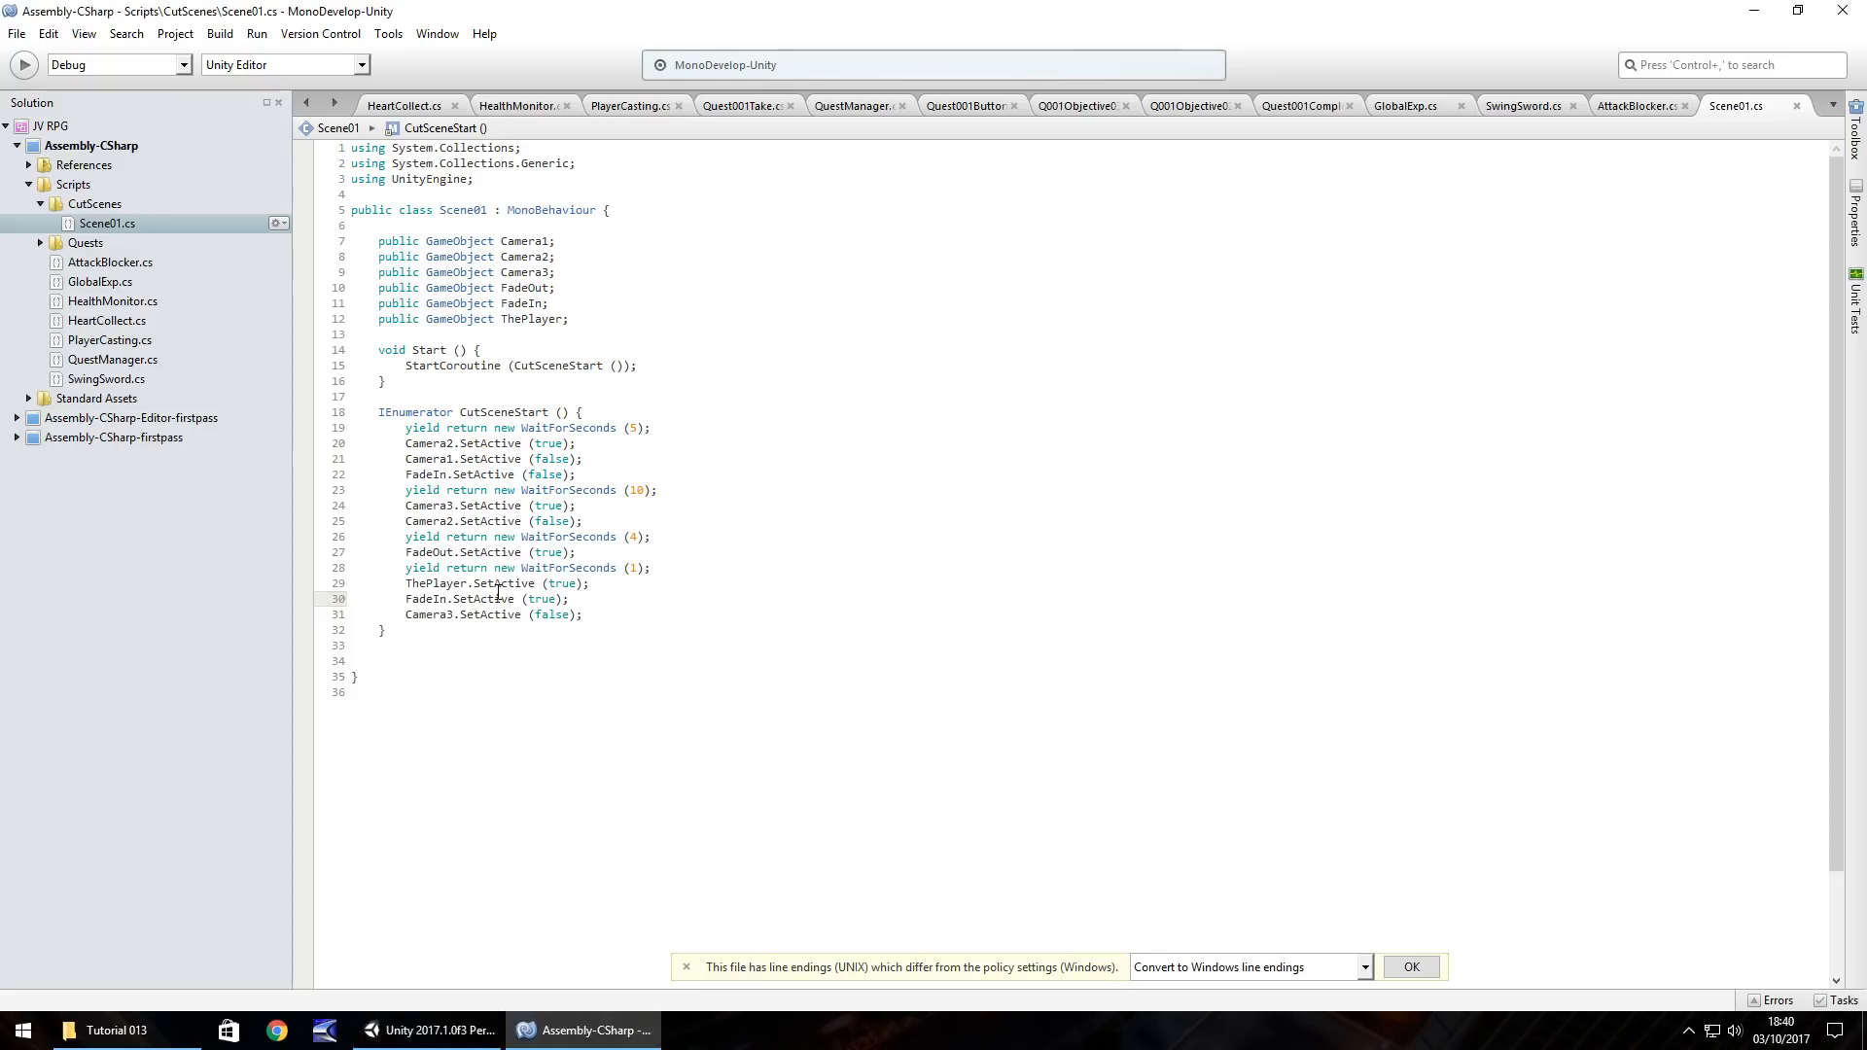
left_click_drag(582, 551, 443, 554)
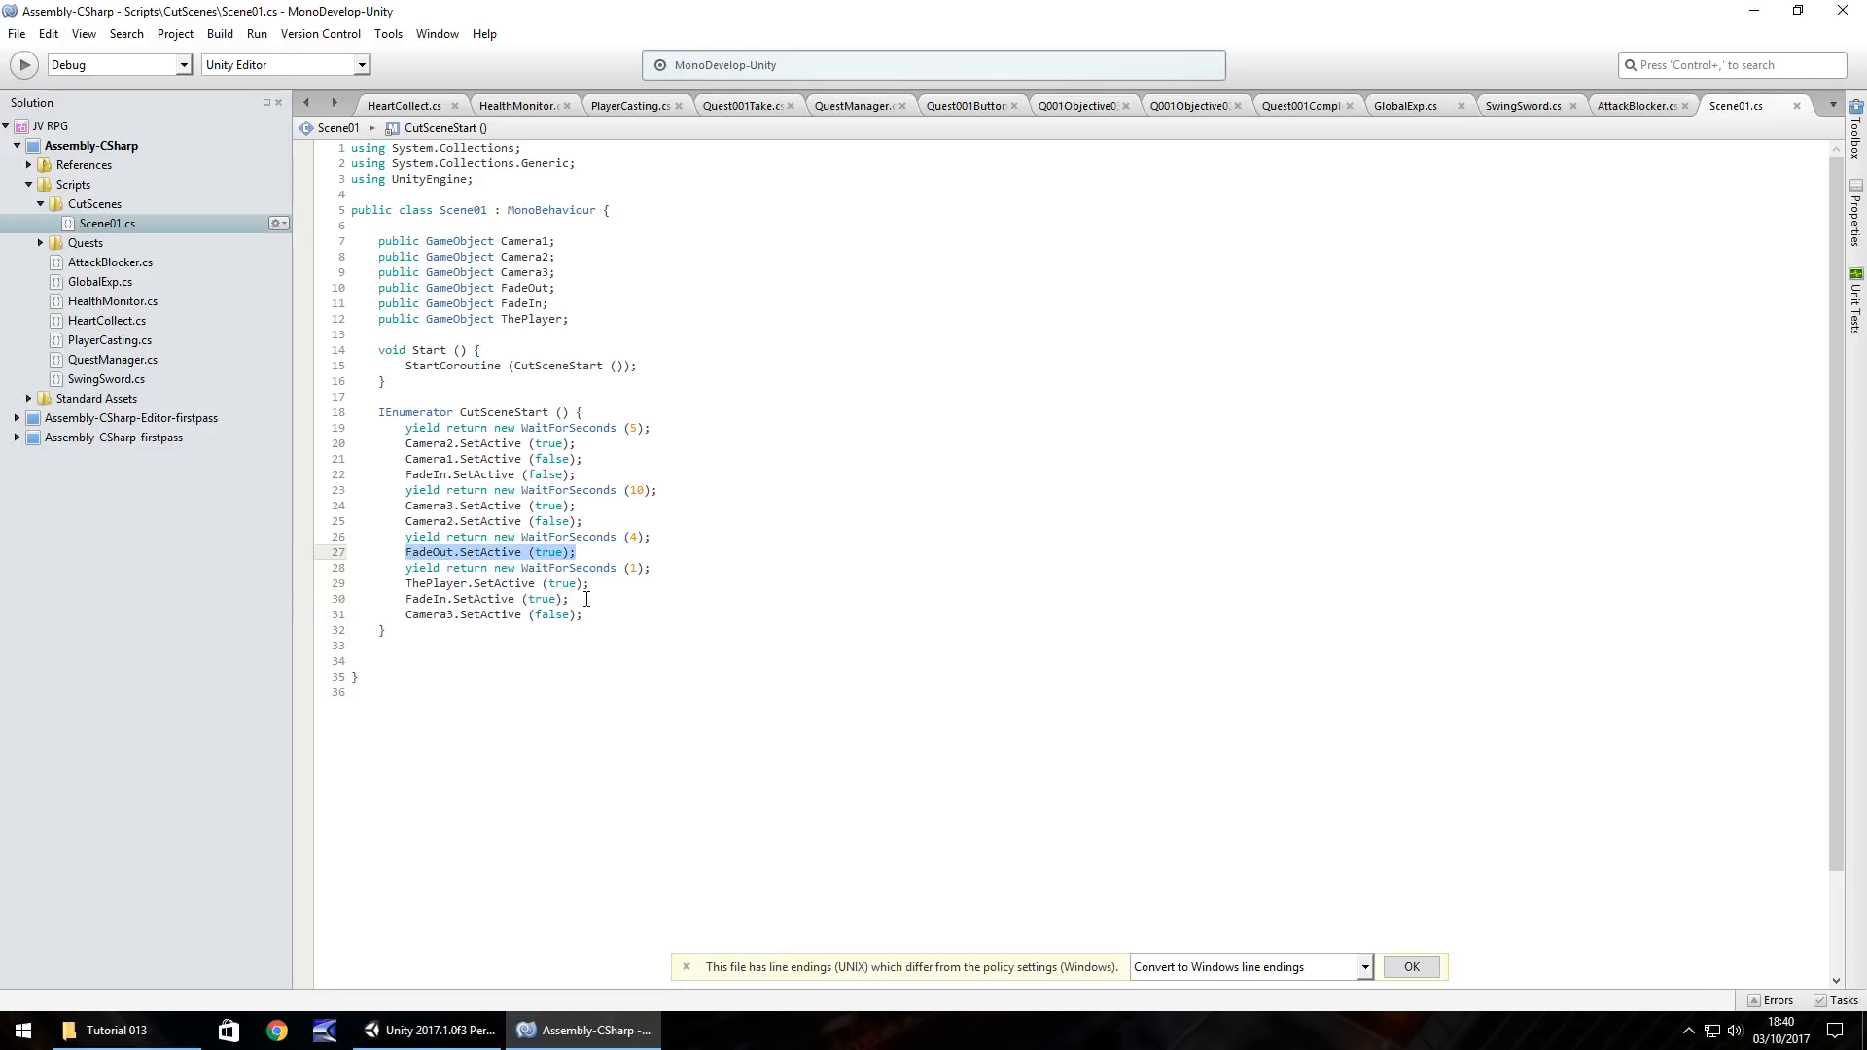
left_click(587, 599)
key("Return")
type("FadeOut.SetActive (true);")
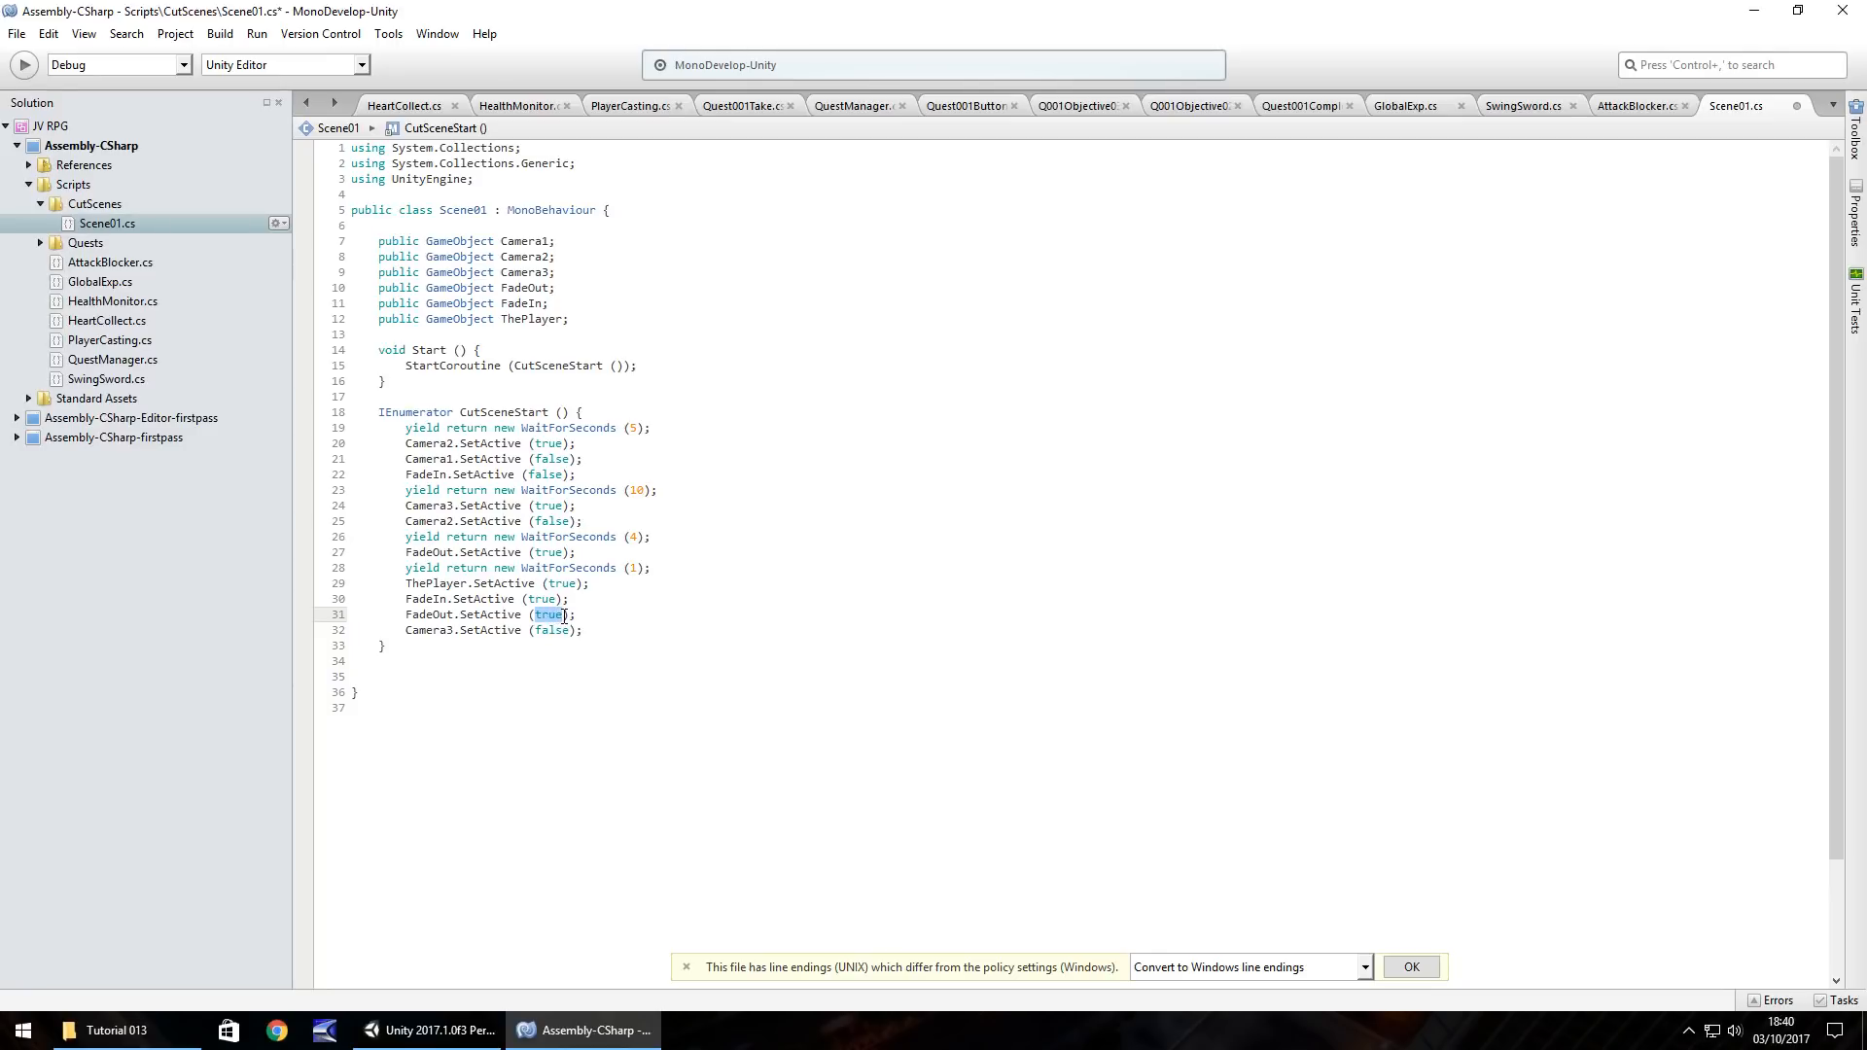
type("false")
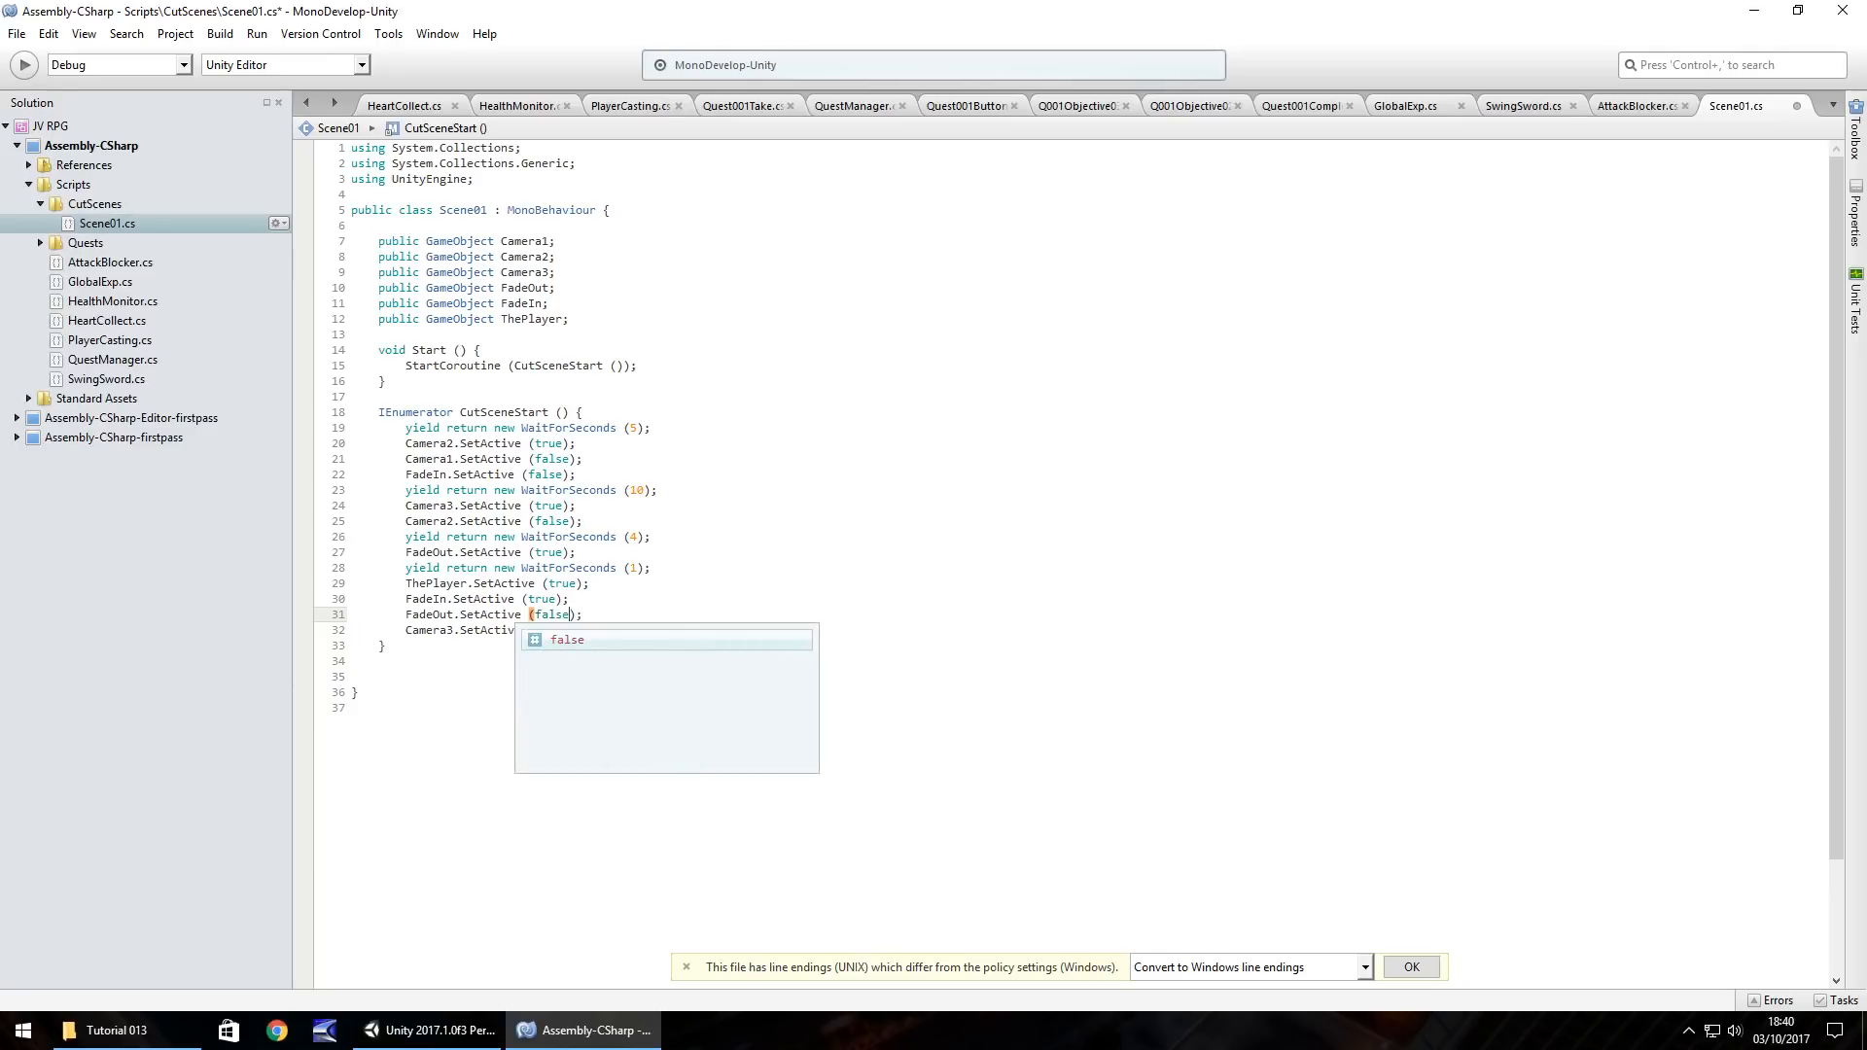
key("ctrl+s")
Step: Switch back to Unity and play the cutscene through to the player's view to check the fades and camera changes
left_click(454, 1033)
left_click(899, 58)
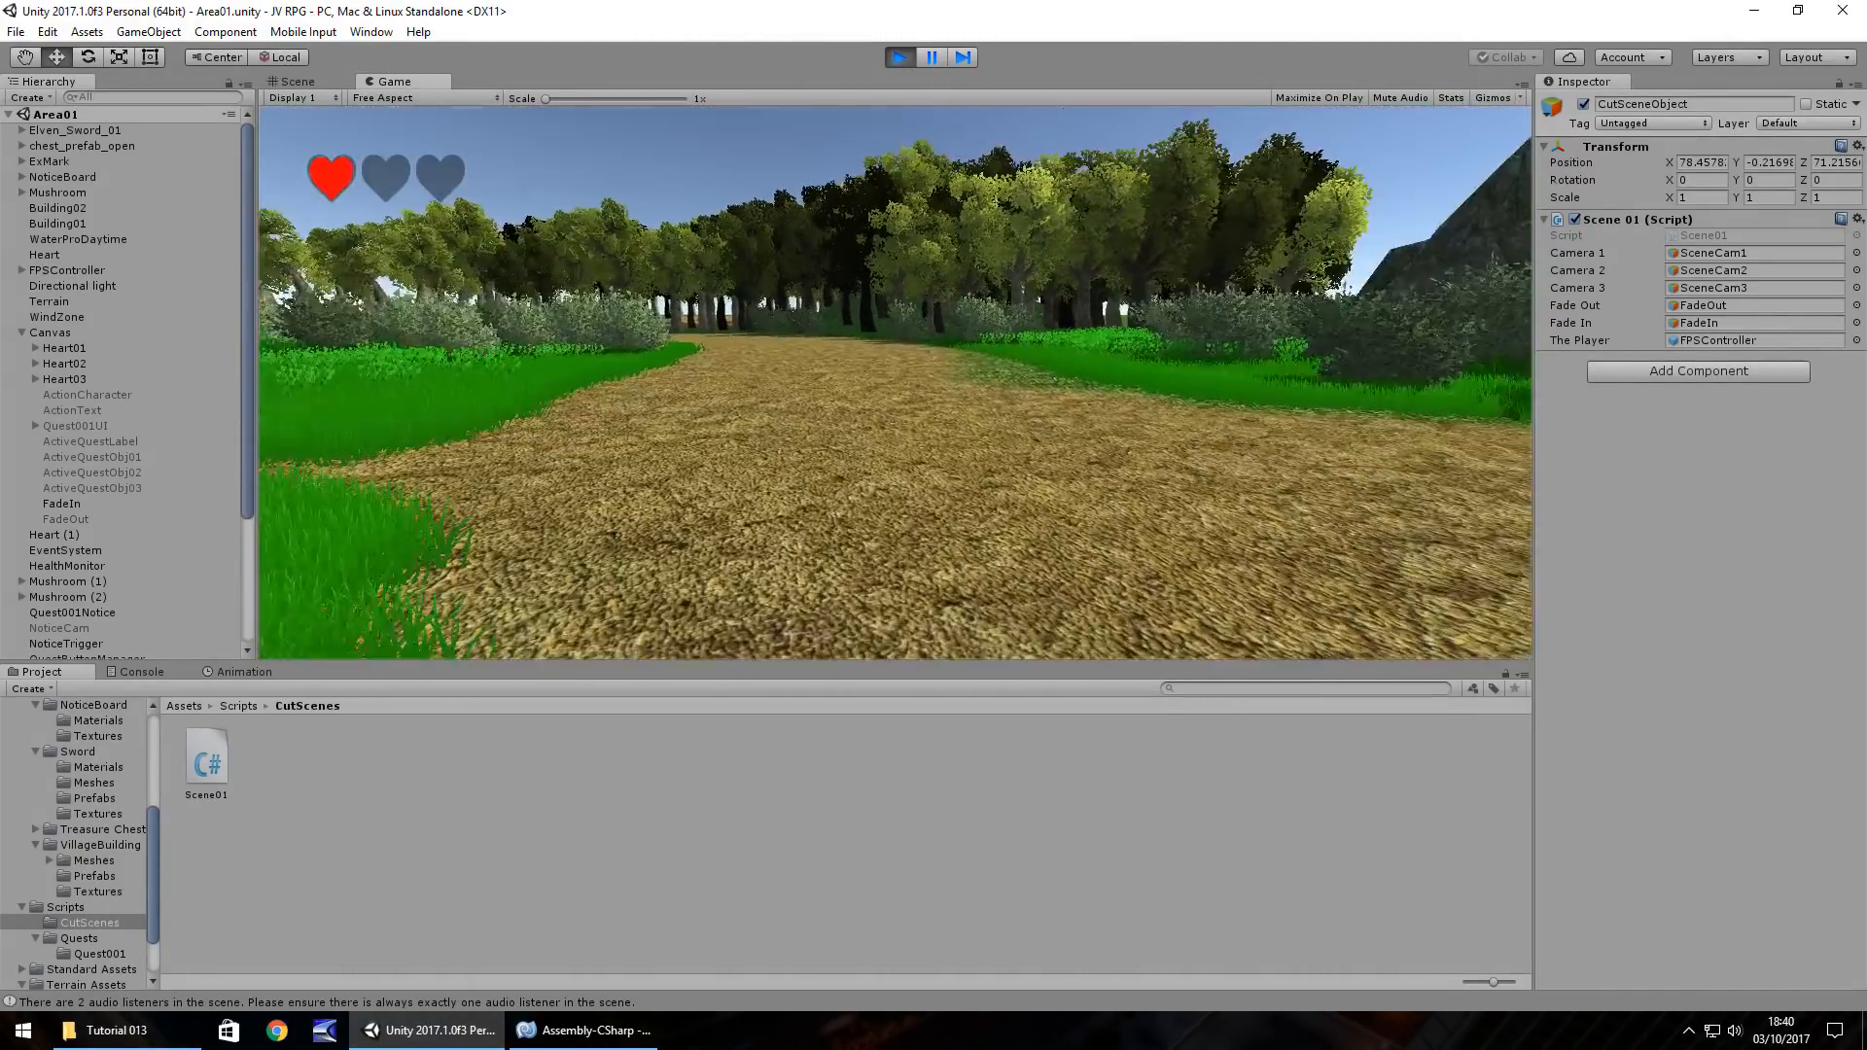
key("ctrl+p")
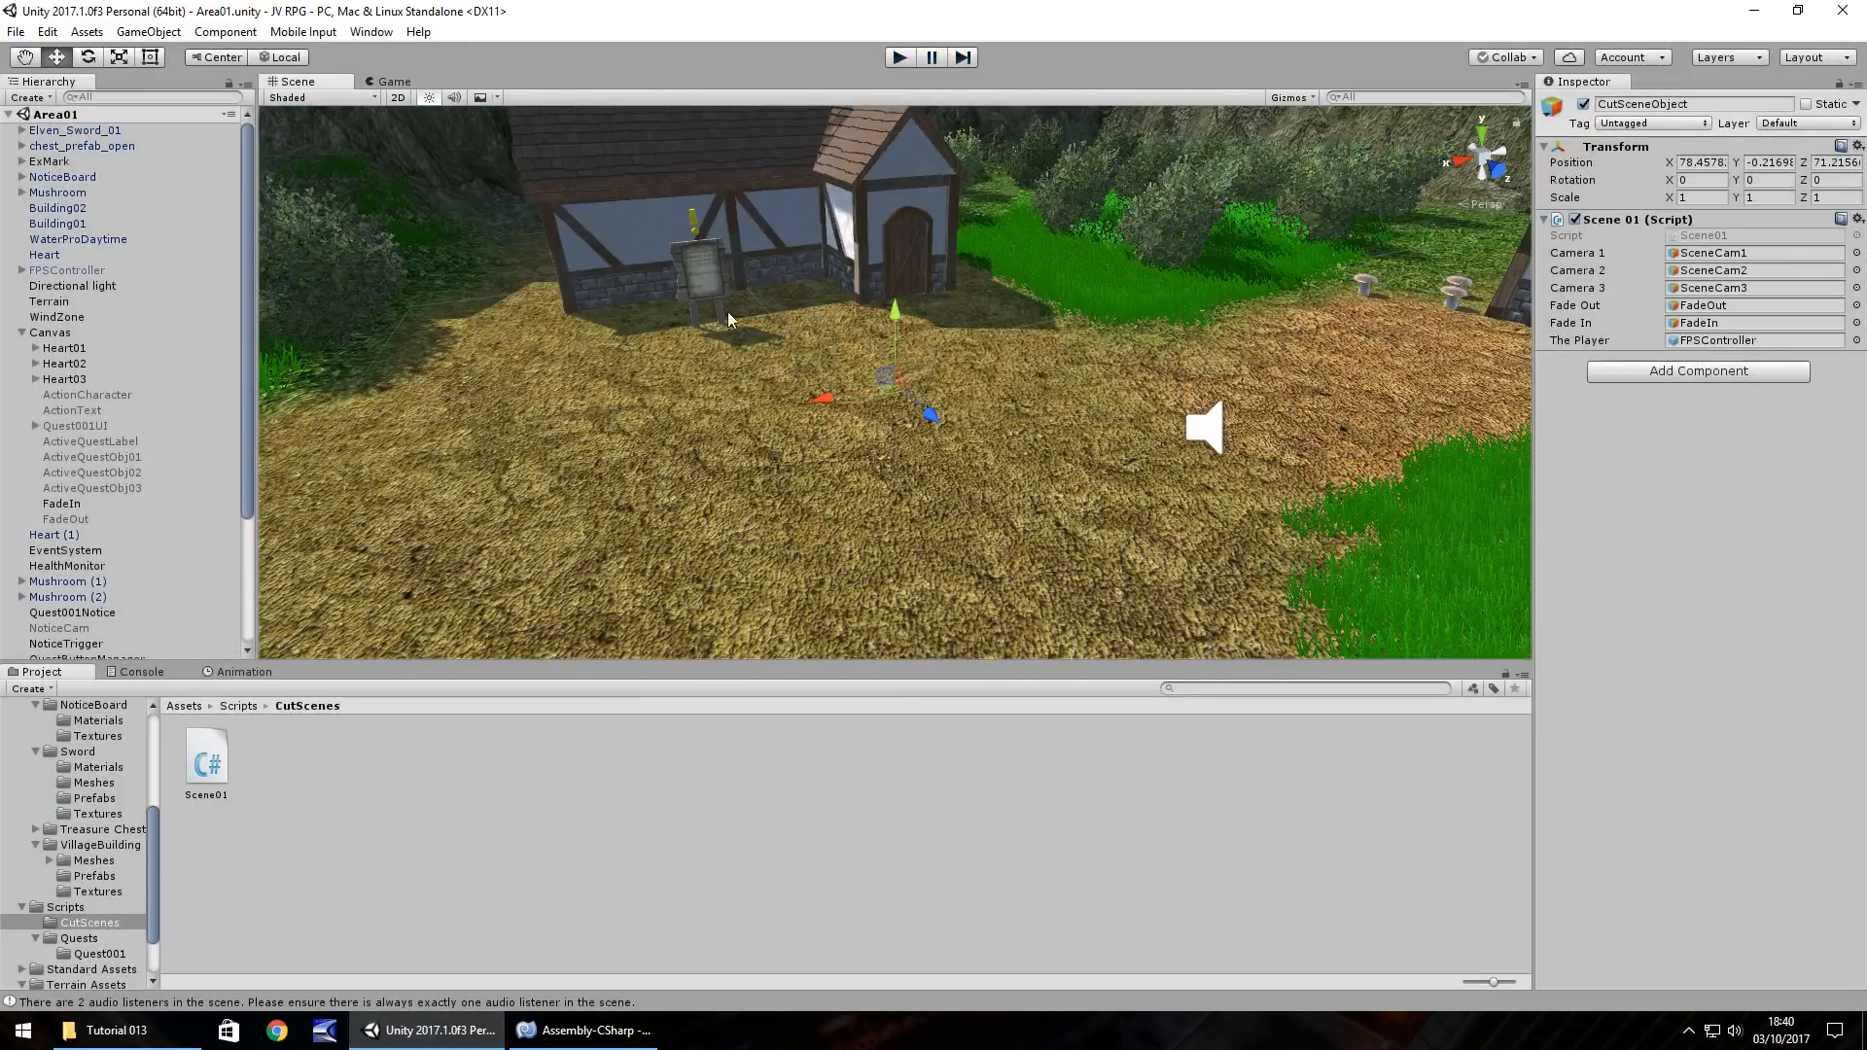
Step: Add a UI Text object to the Canvas and set its Pos X and Pos Y to 0
left_click(130, 37)
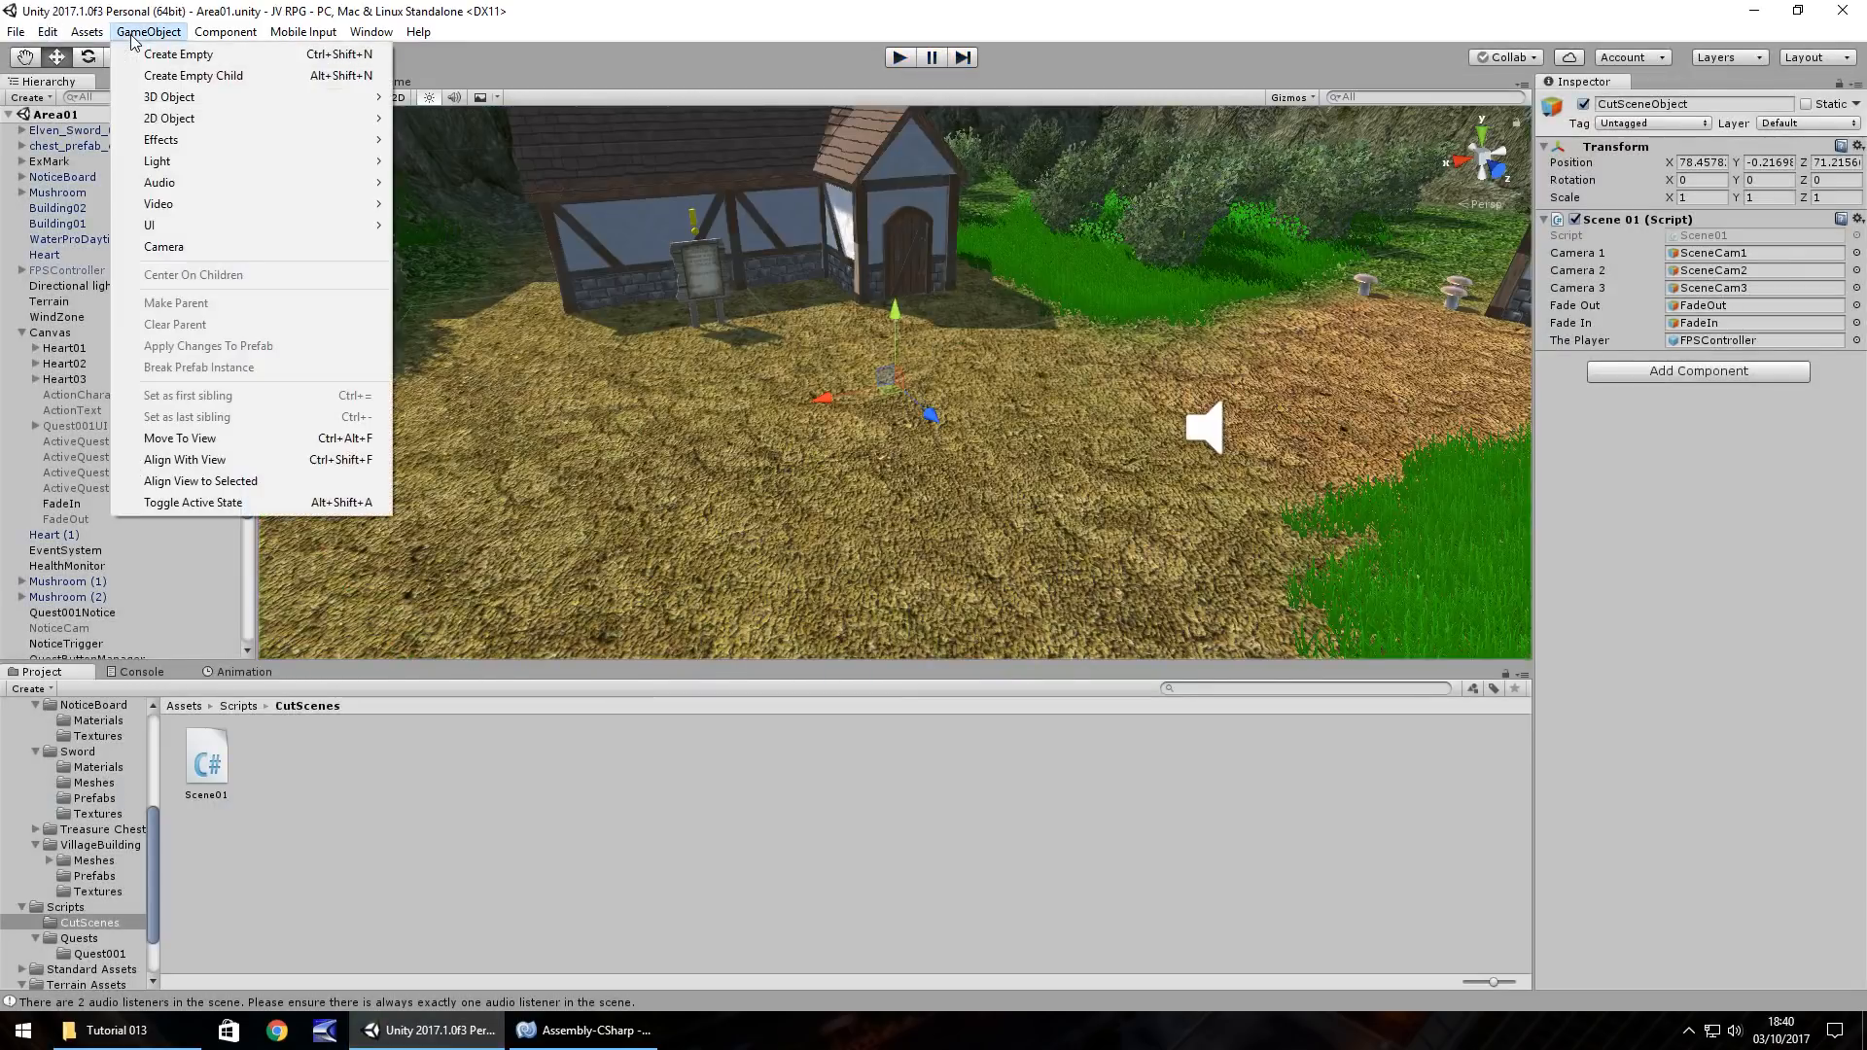
mouse_move(178, 229)
left_click(464, 231)
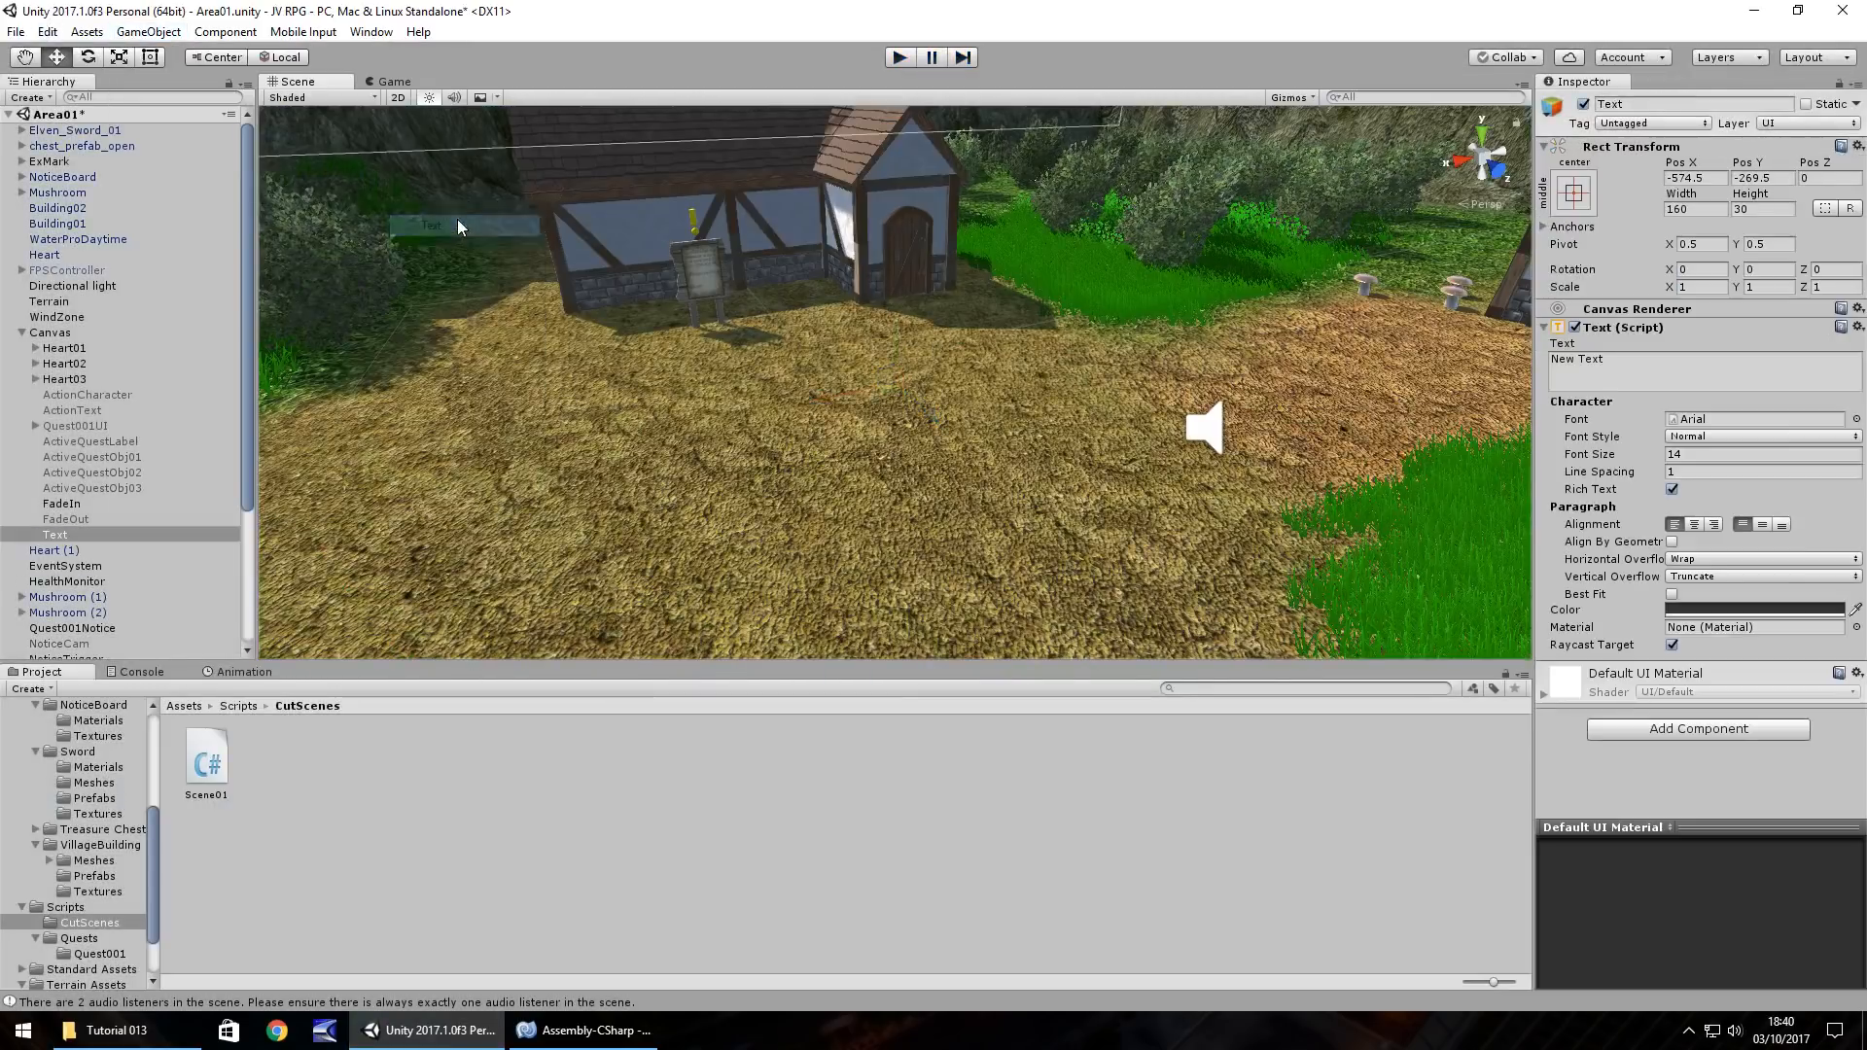
double_click(69, 535)
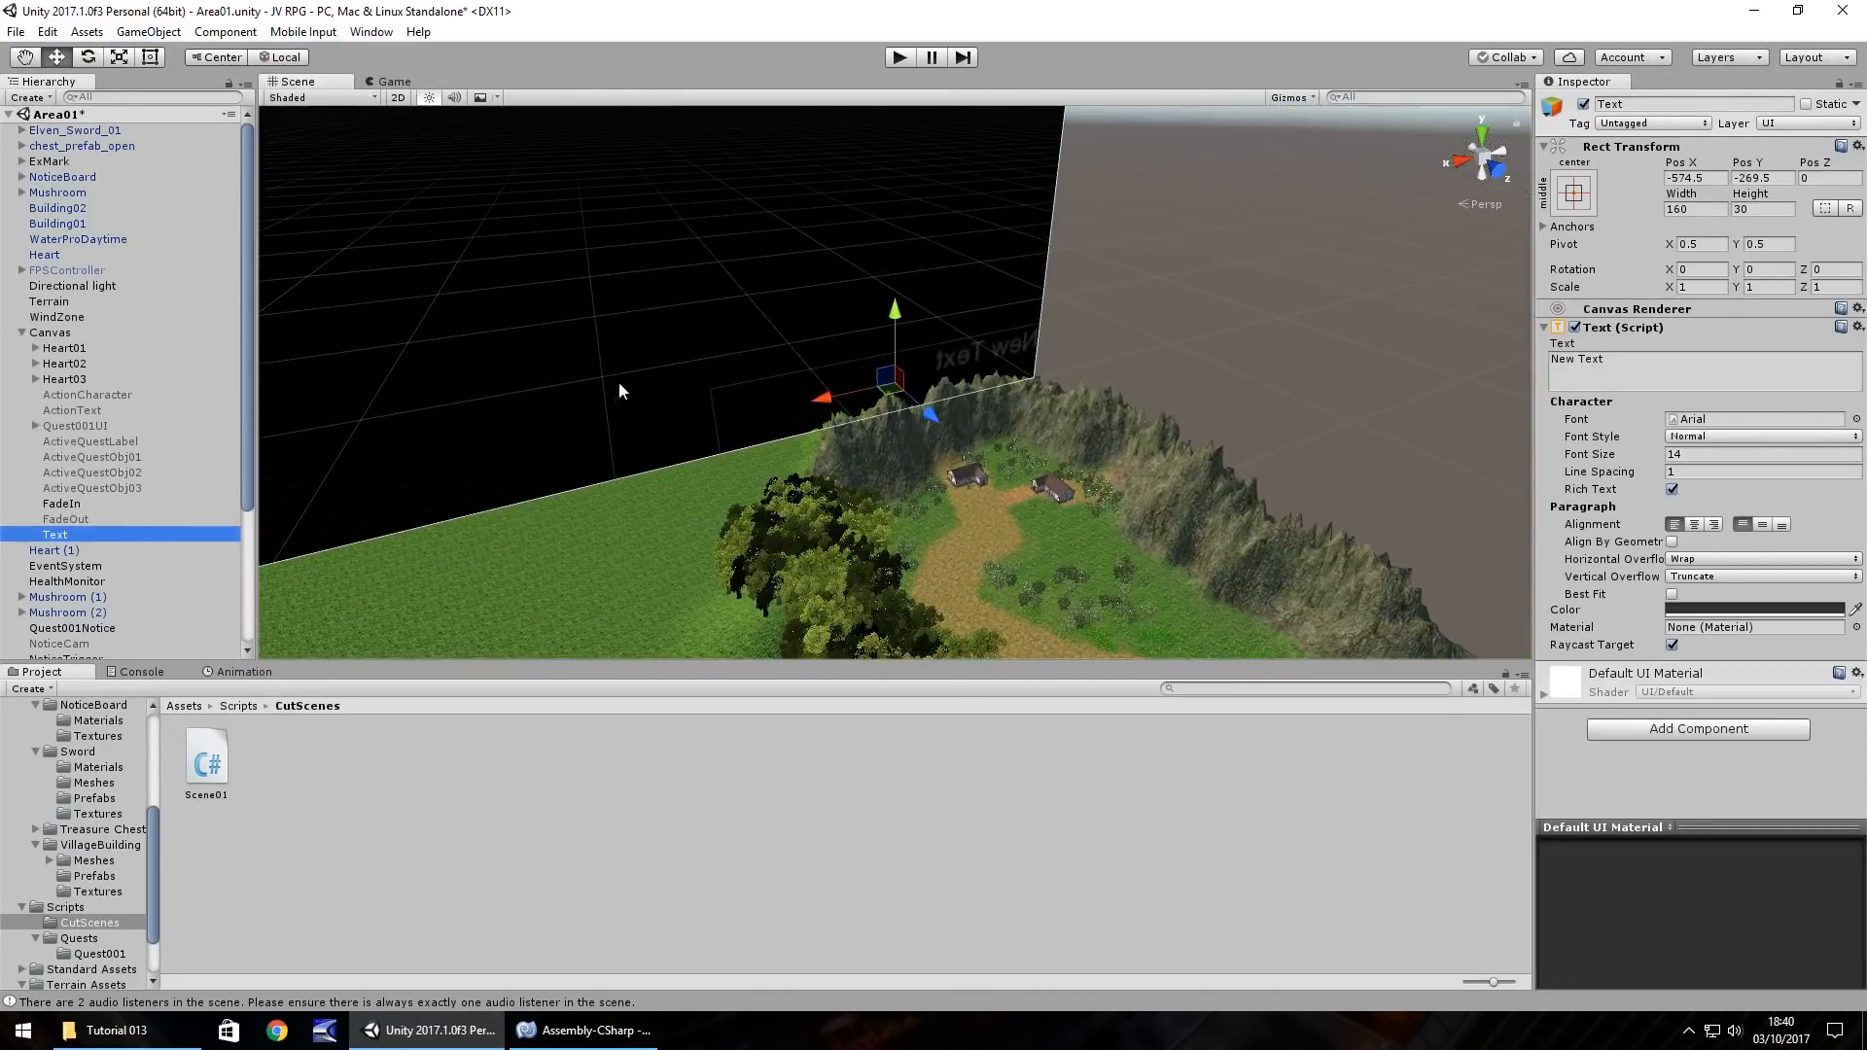
right_click_drag(526, 268, 1270, 334)
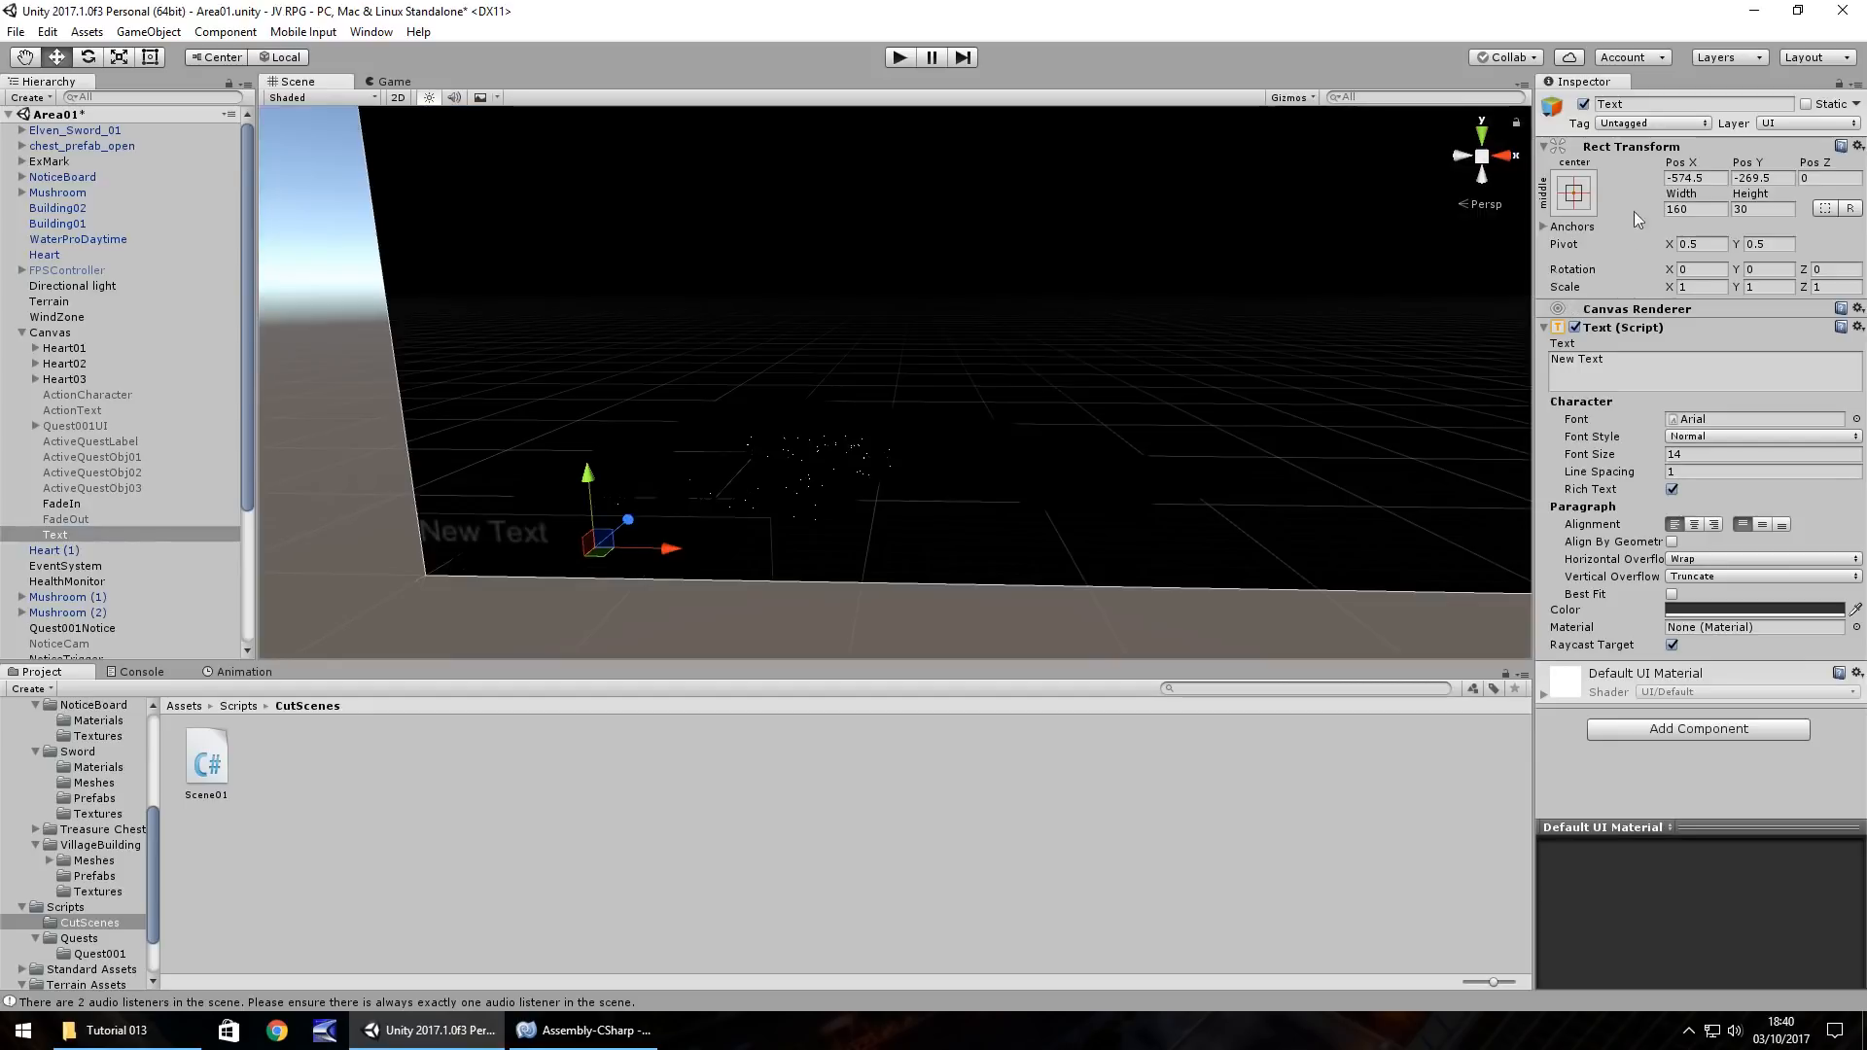
left_click(1712, 179)
type("0")
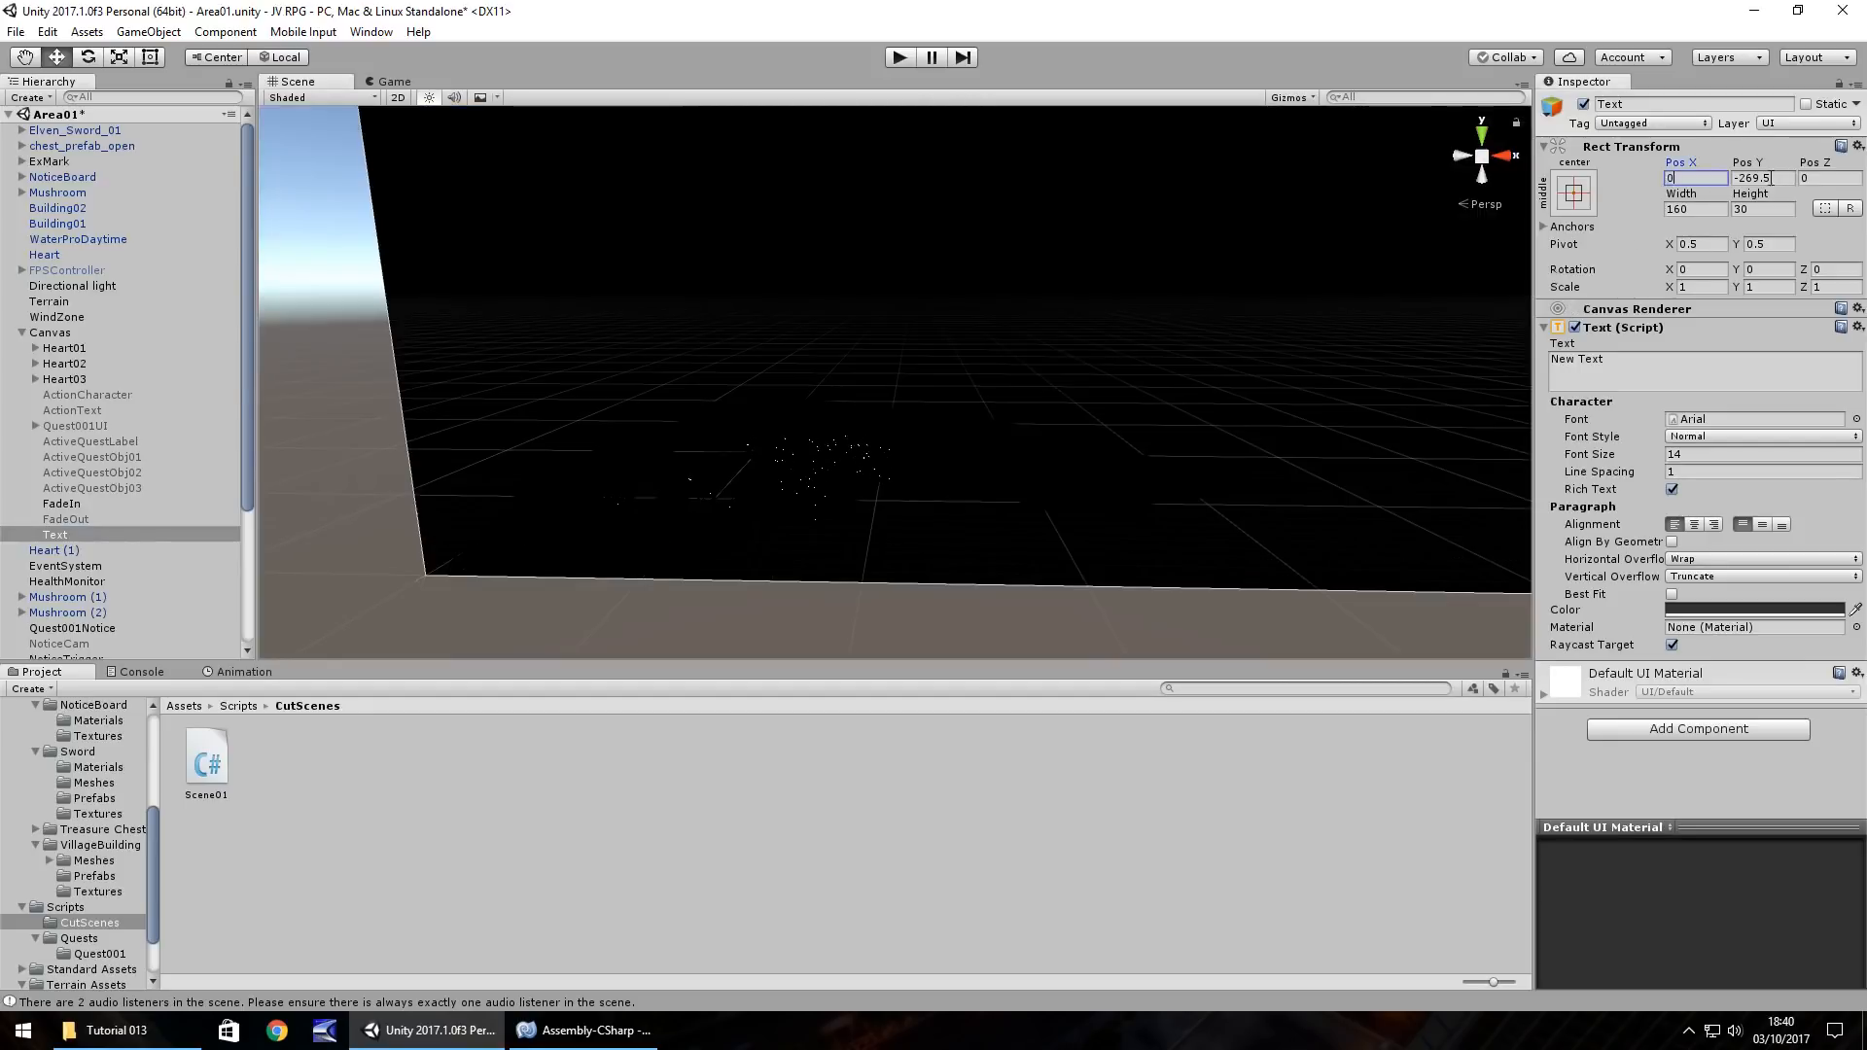
left_click(1763, 178)
type("0")
Step: Change the new Text object's colour to light grey, hex CCCCCC
left_click(1717, 611)
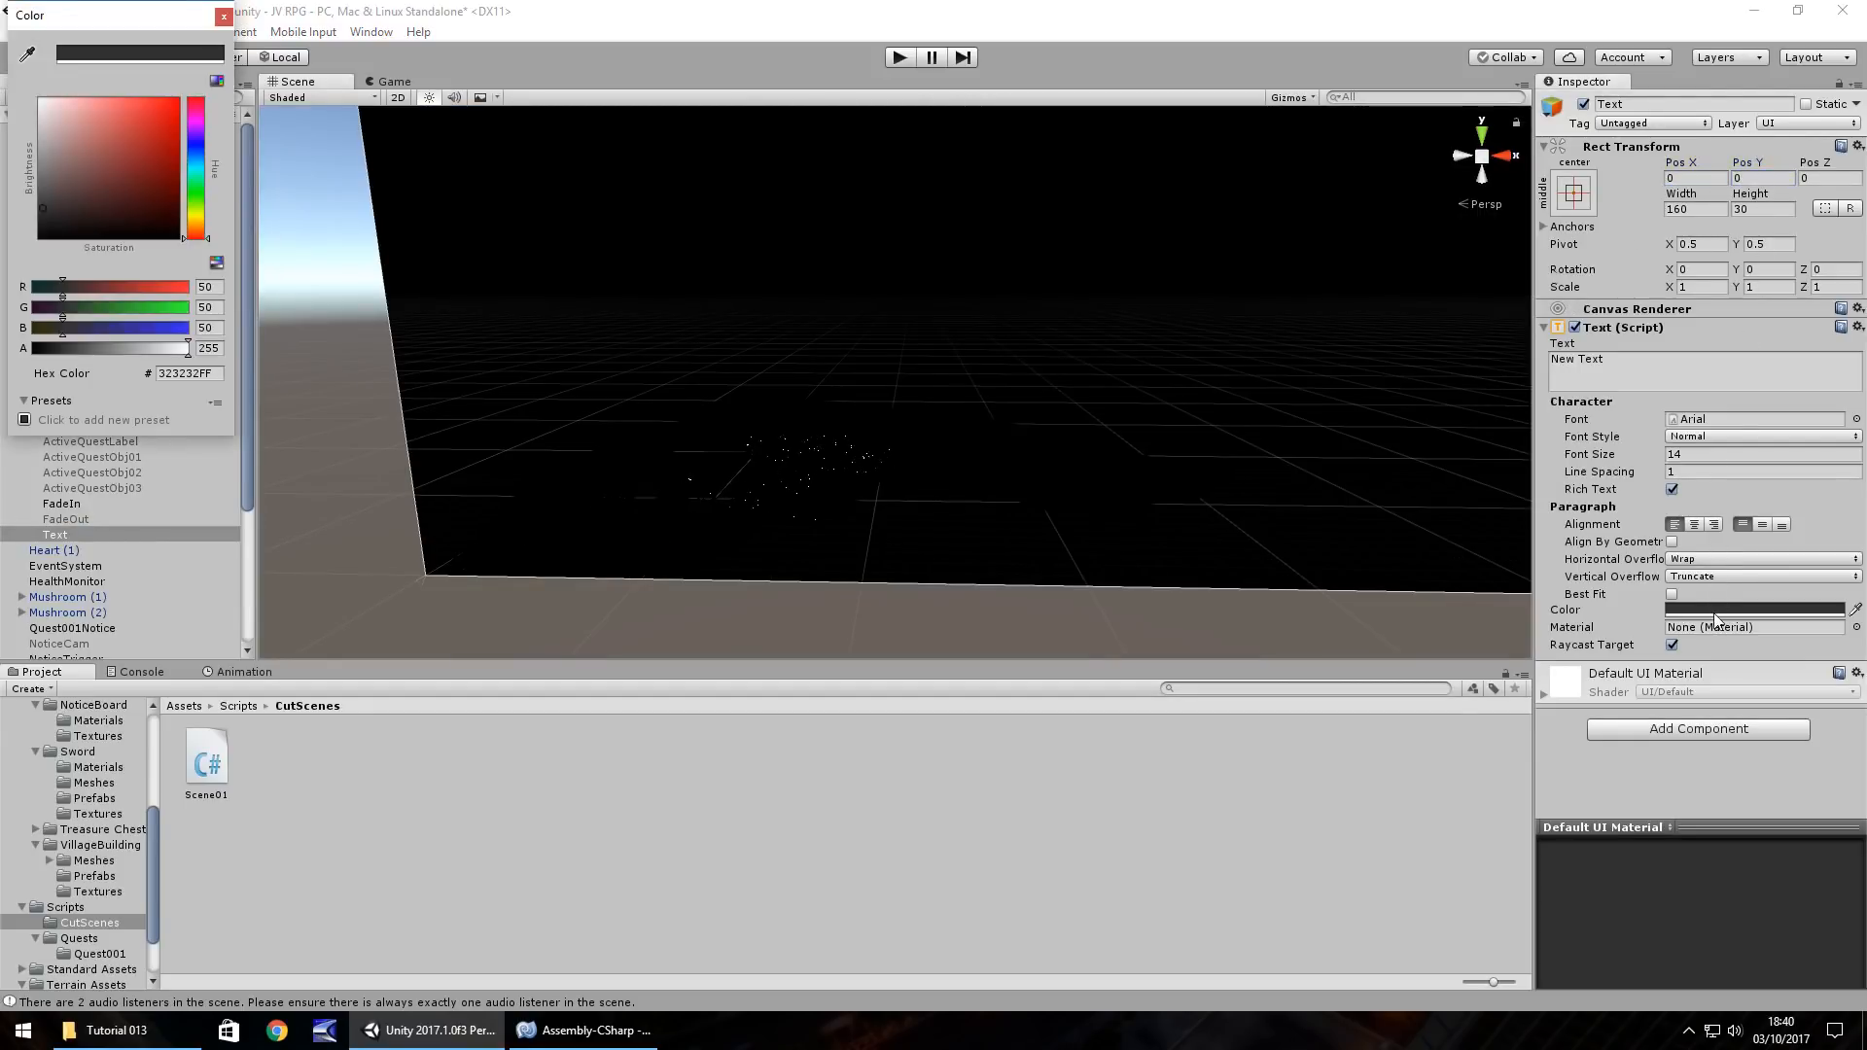
left_click(39, 167)
left_click_drag(38, 167, 23, 117)
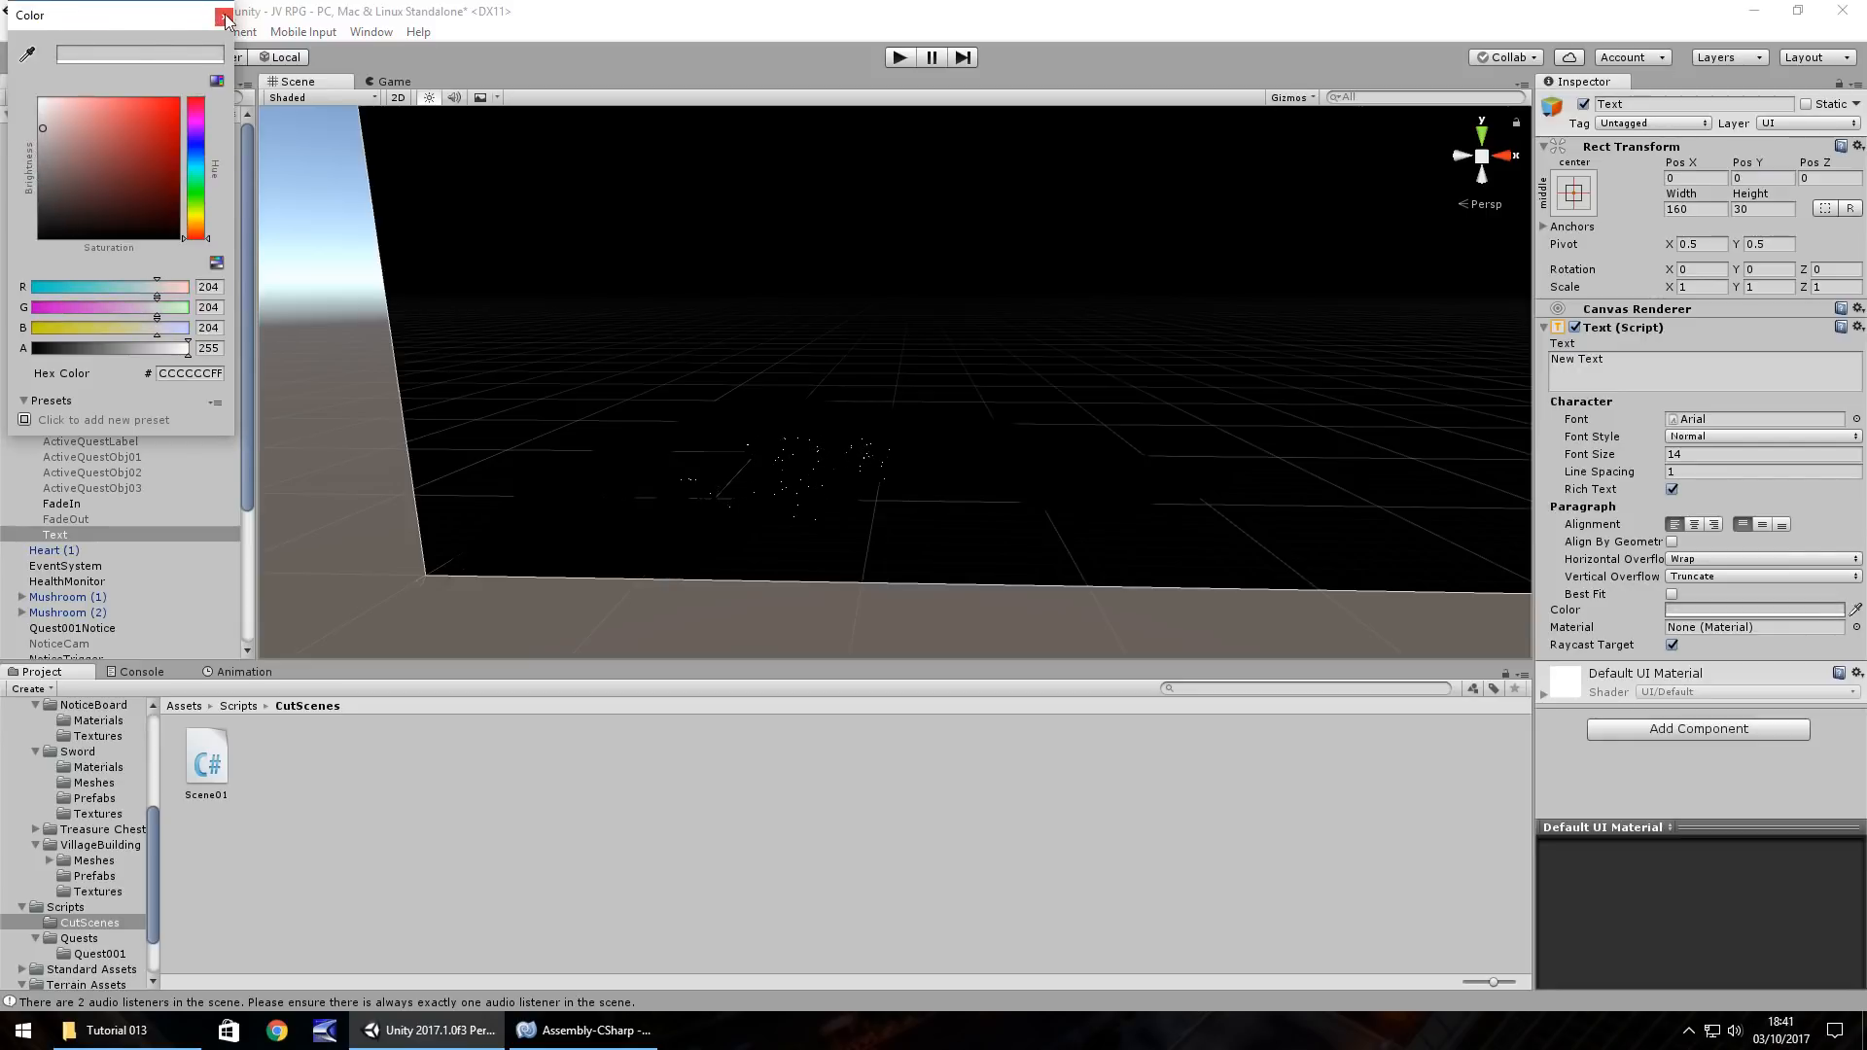
left_click(224, 16)
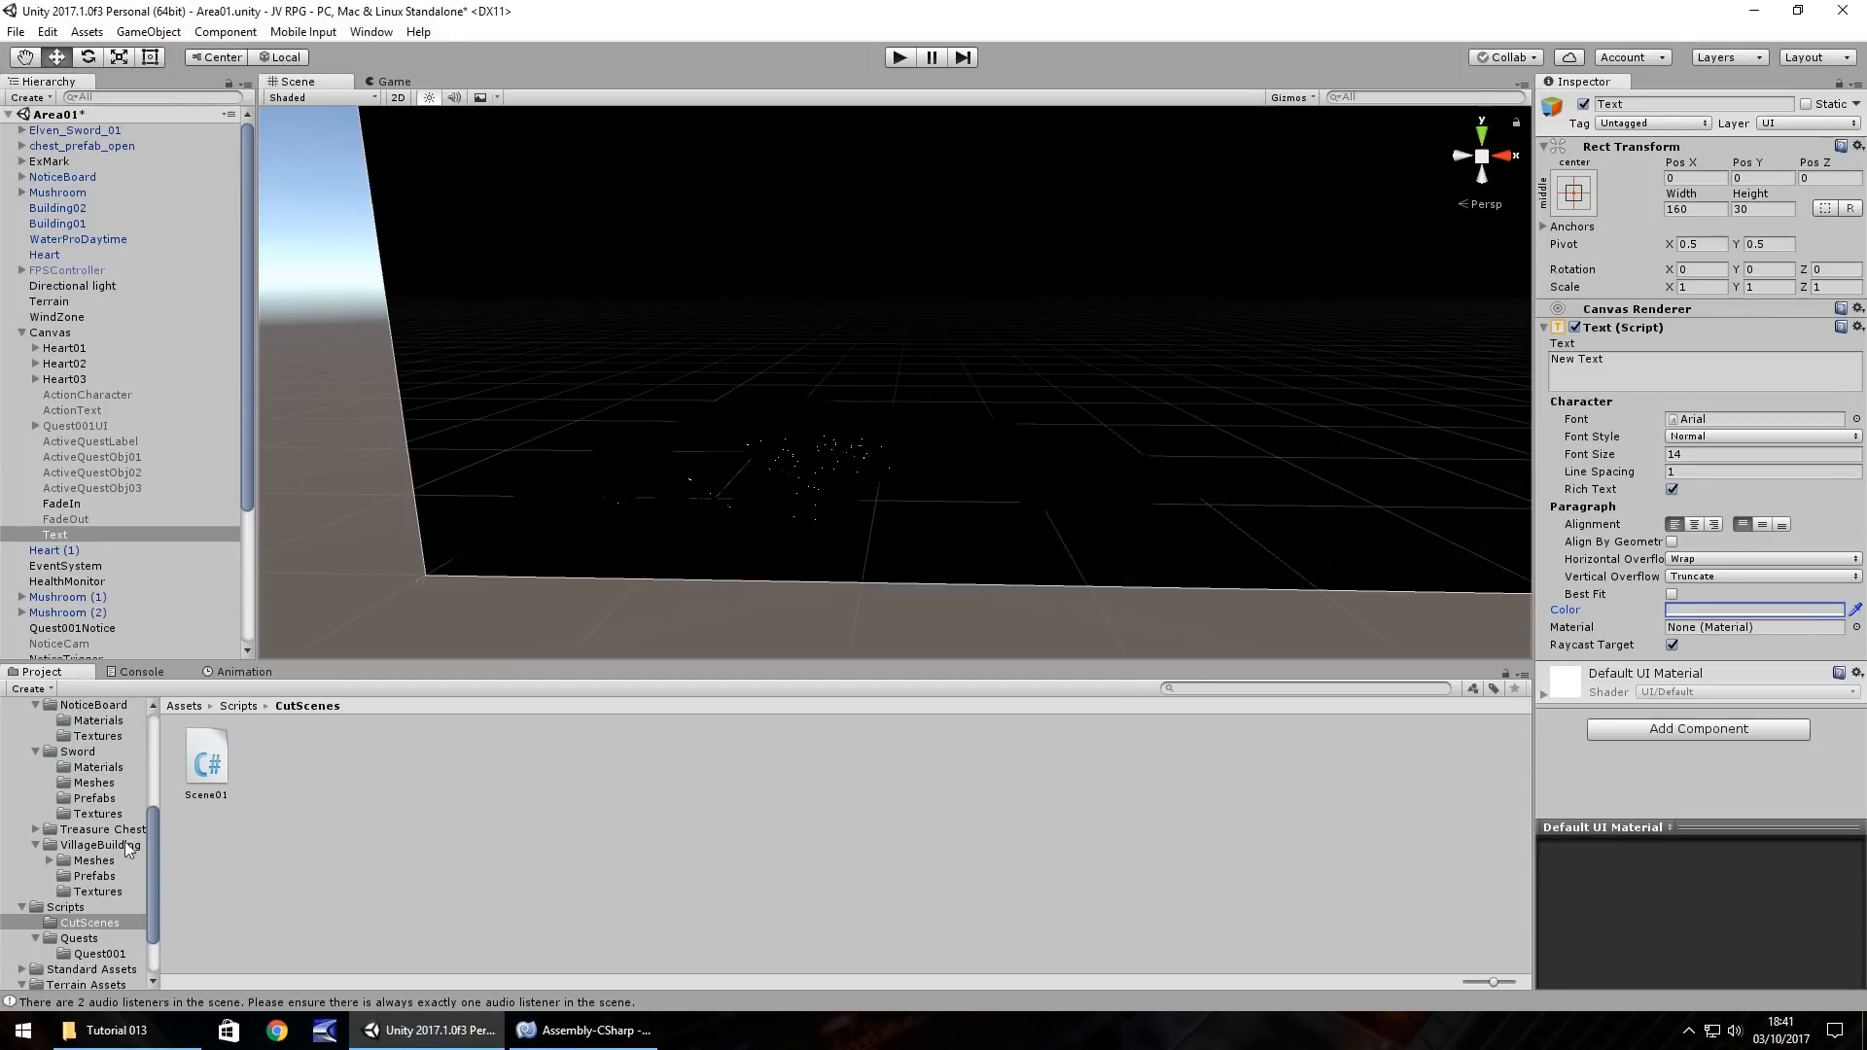
Step: Create a new folder named Fonts in Assets and import the BLKCHCRY font into it from the Tutorial 013 folder
scroll(90, 792, "up", 5)
left_click(54, 736)
right_click(57, 739)
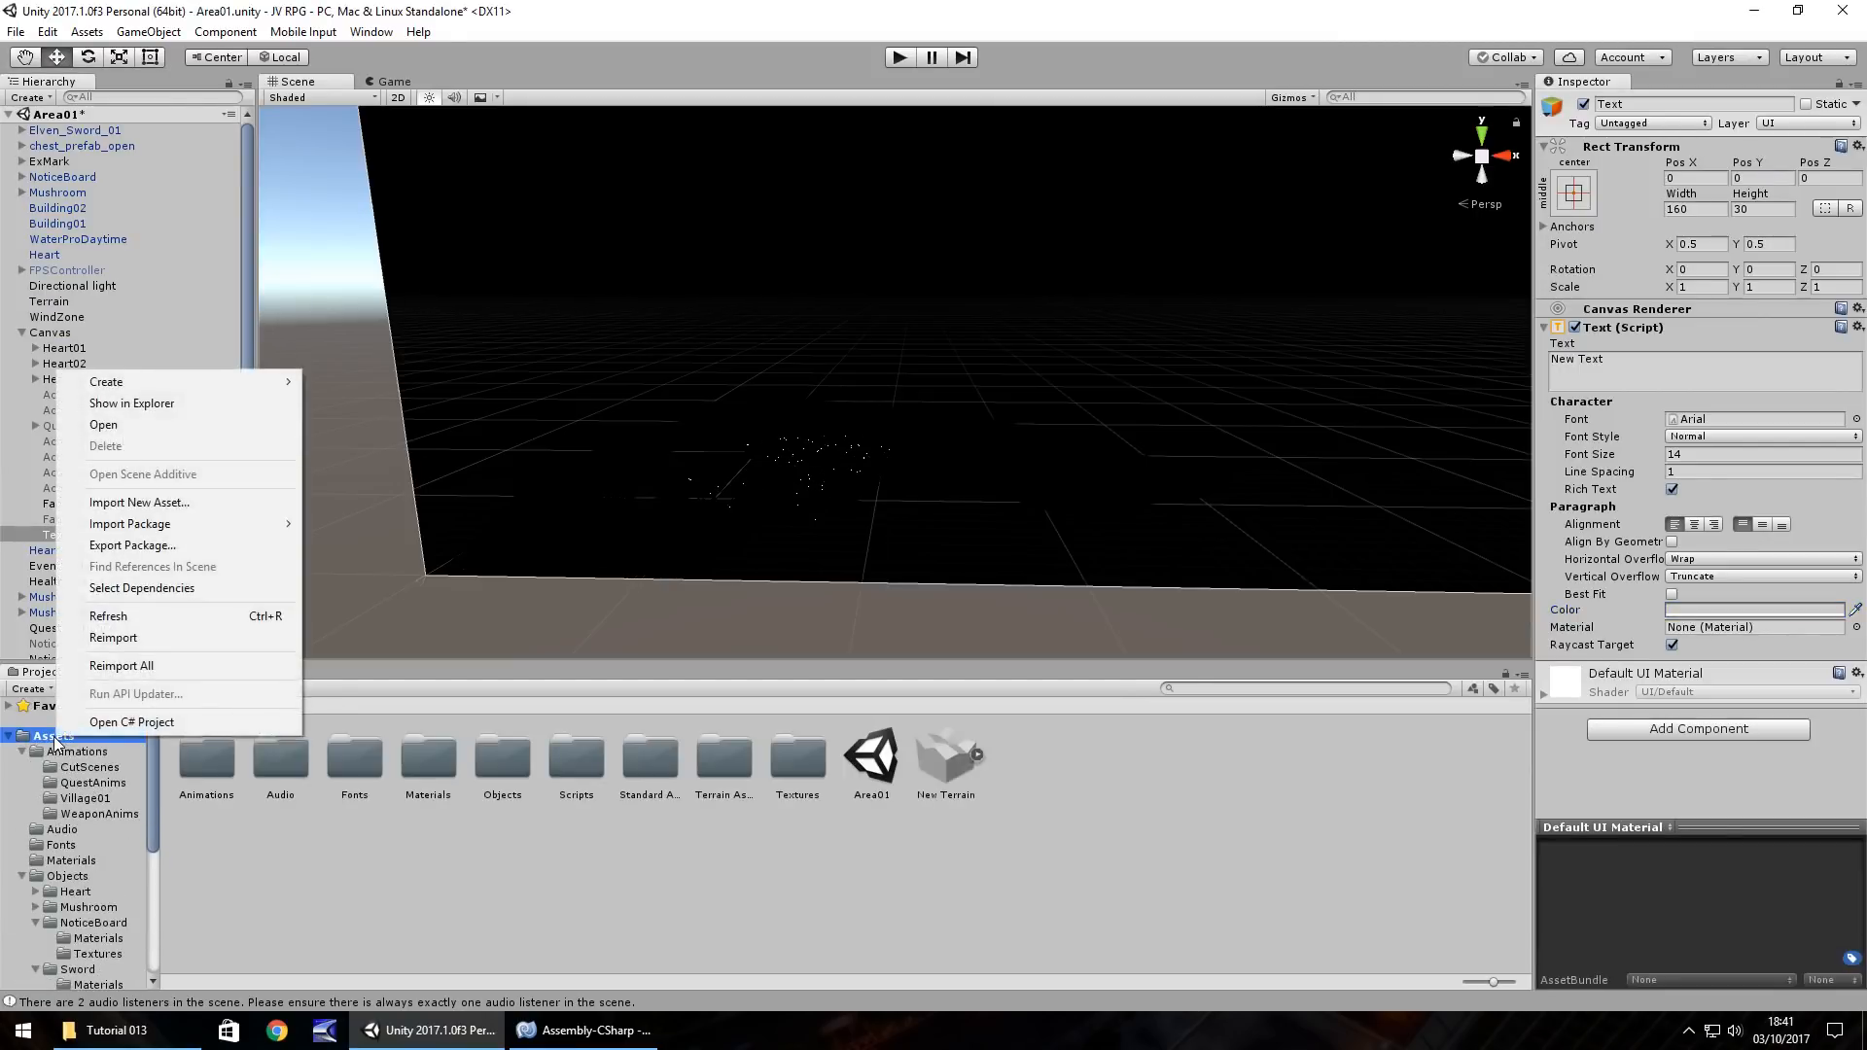
mouse_move(141, 389)
left_click(362, 387)
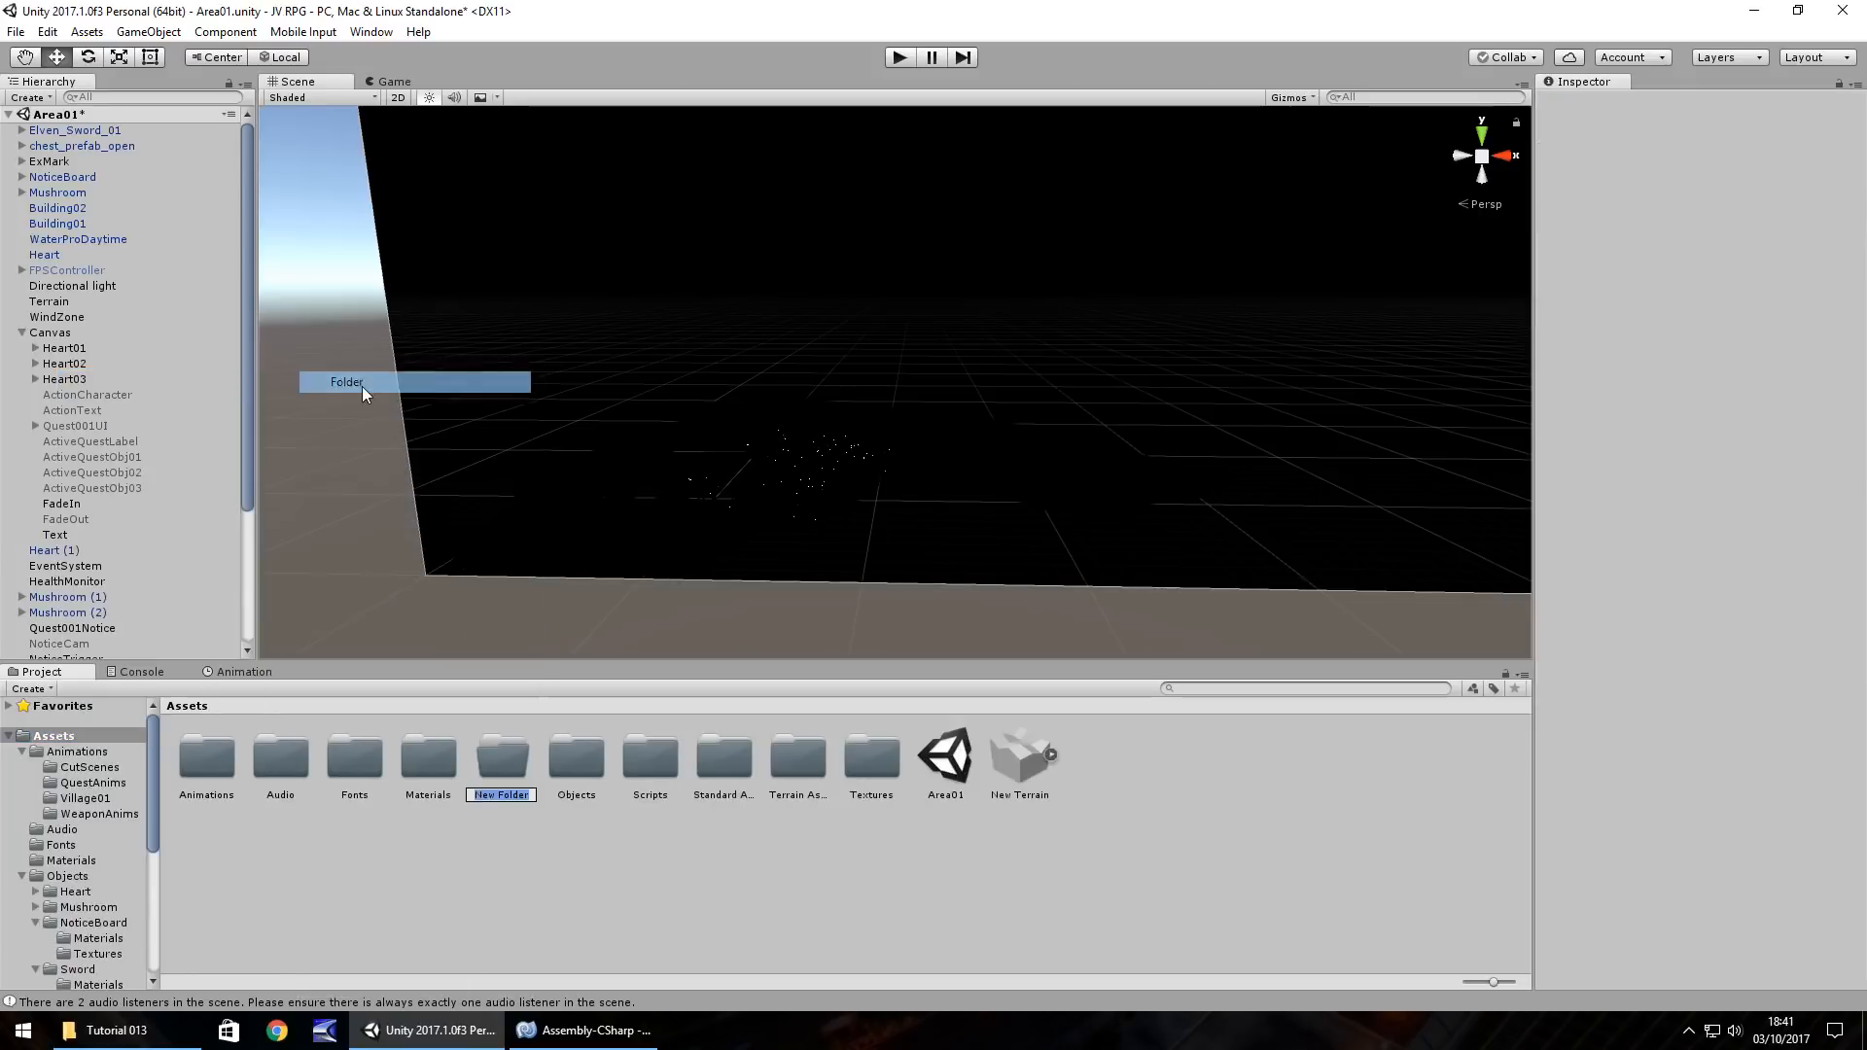
type("Fonts")
key("Return")
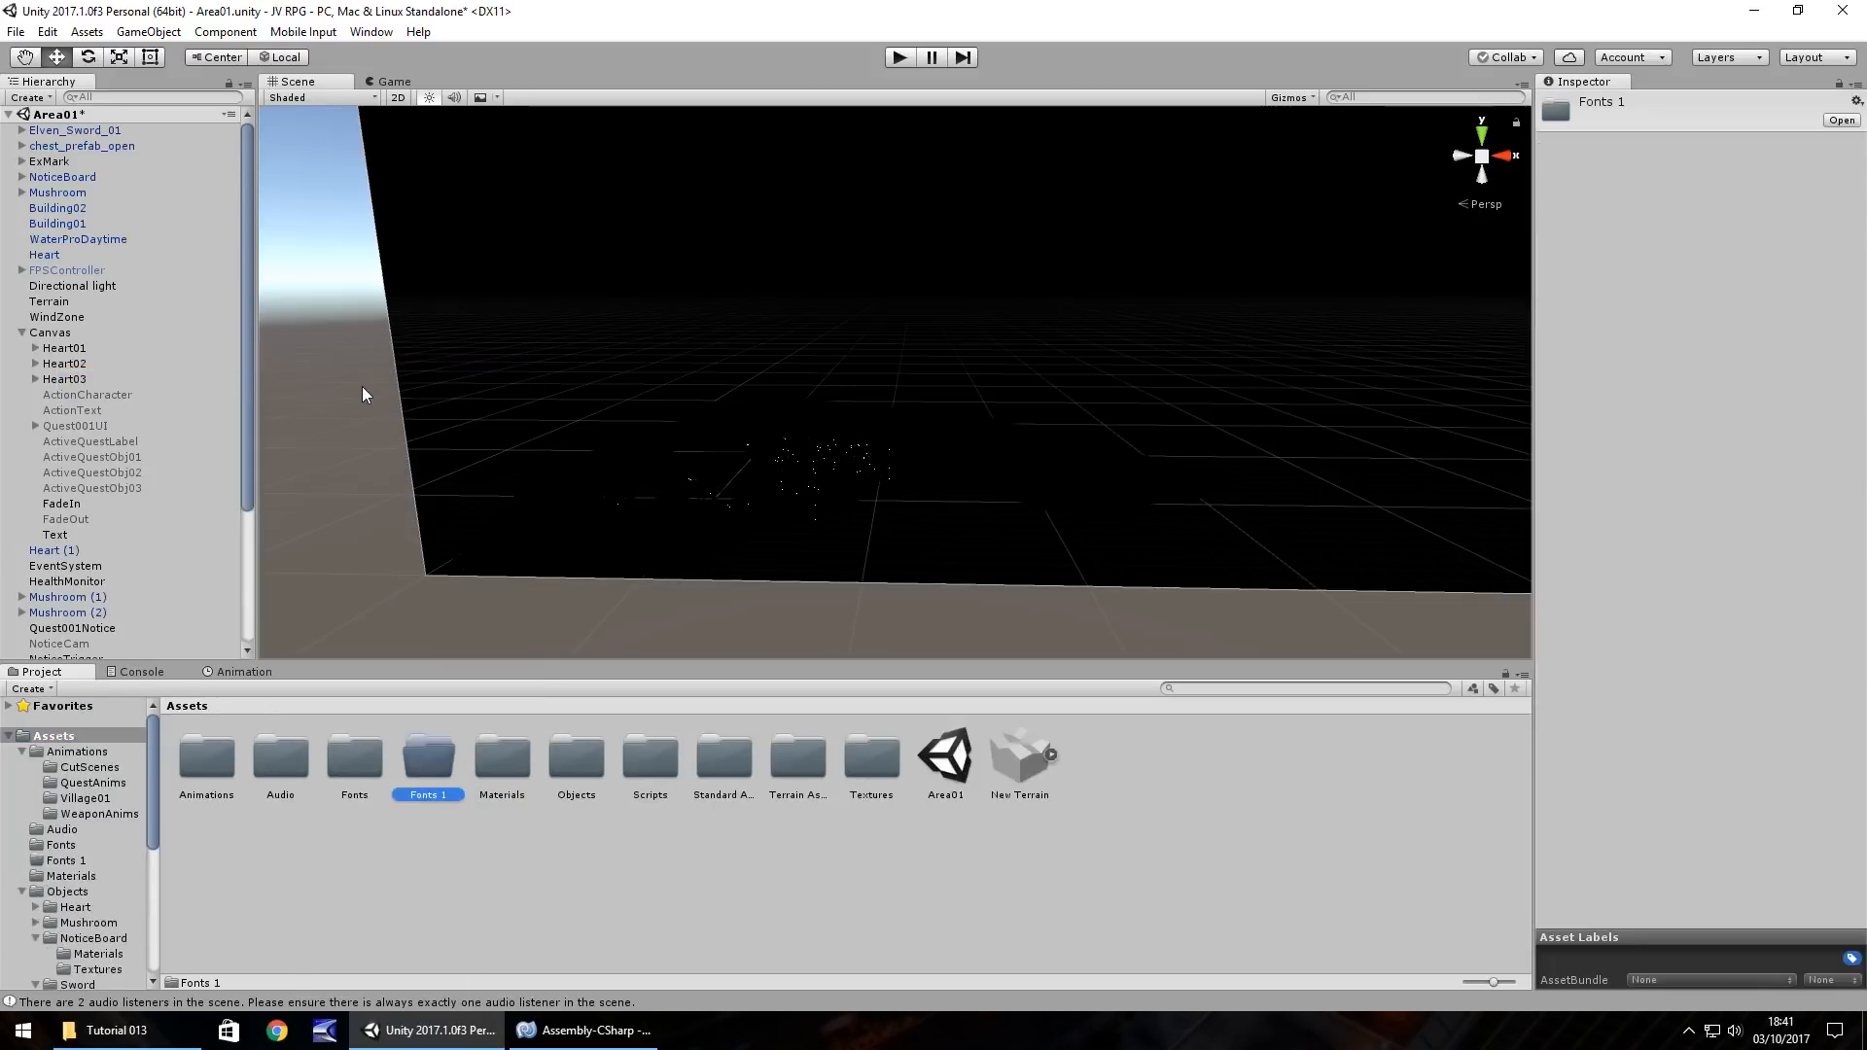
key("Return")
left_click(141, 1033)
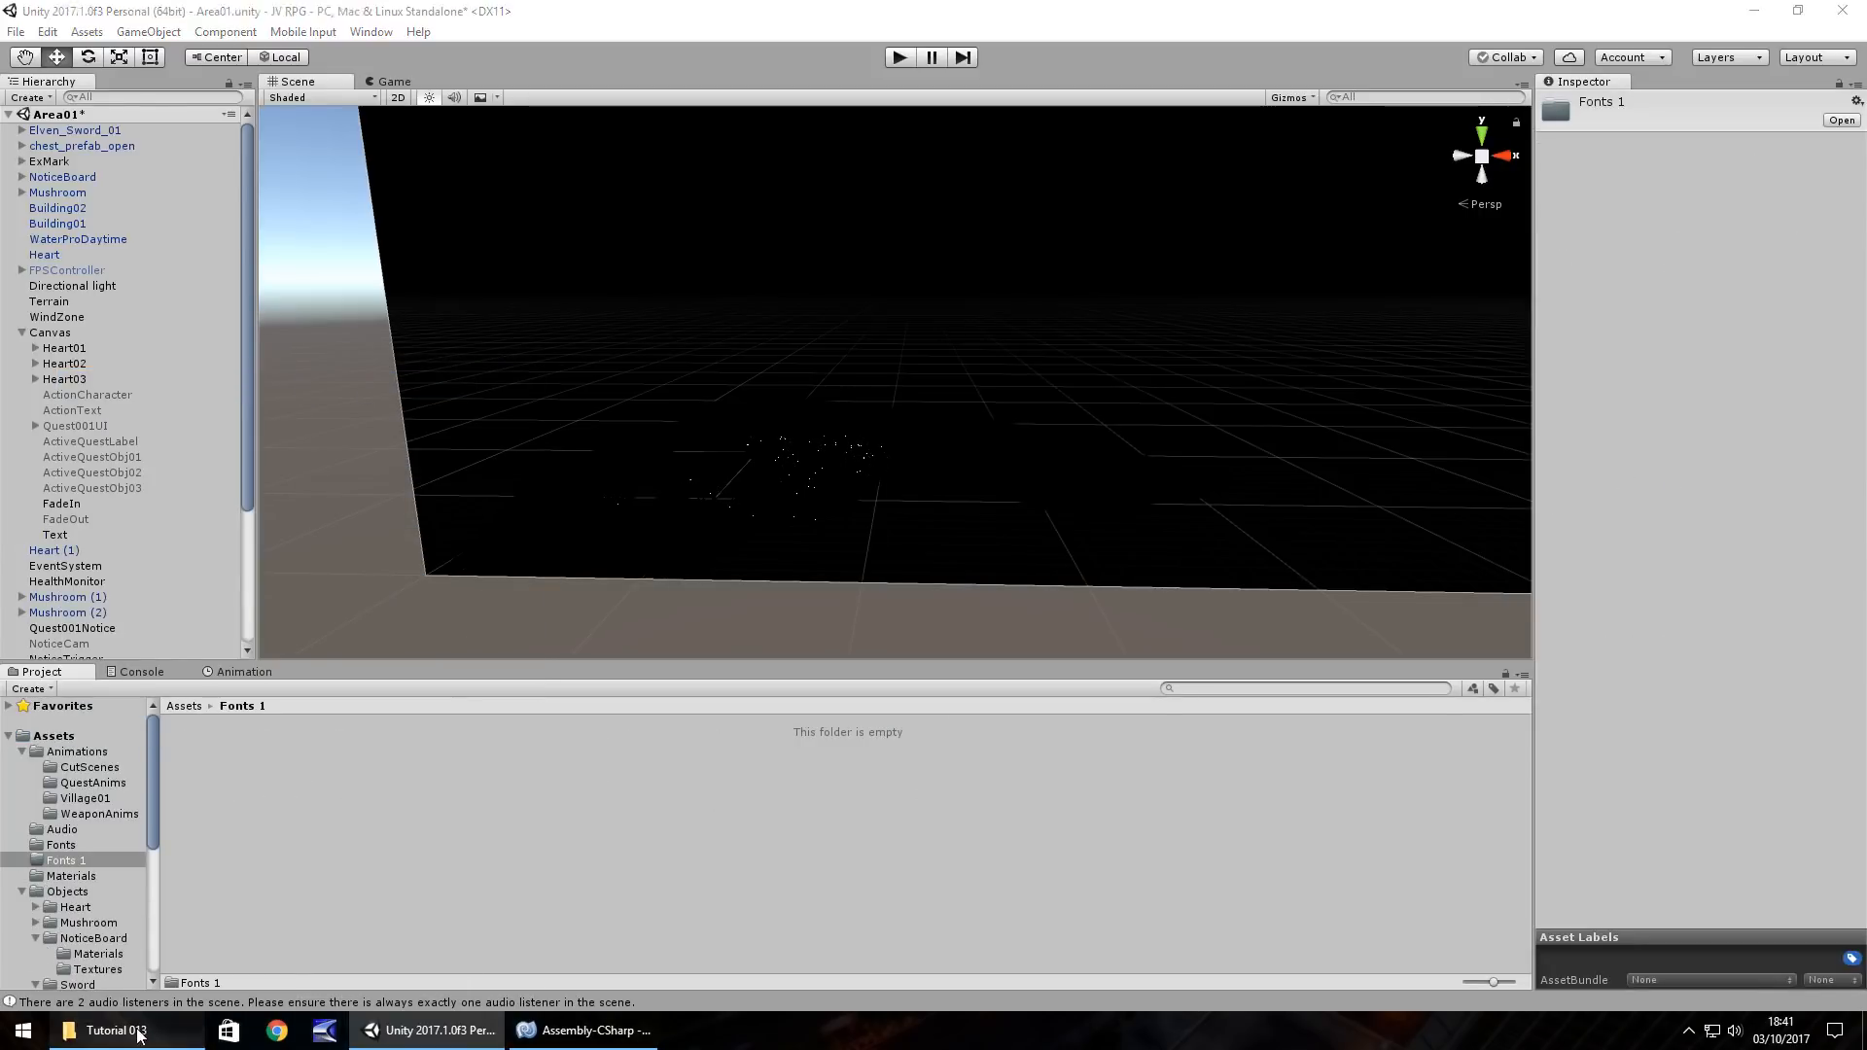
left_click_drag(224, 159, 252, 791)
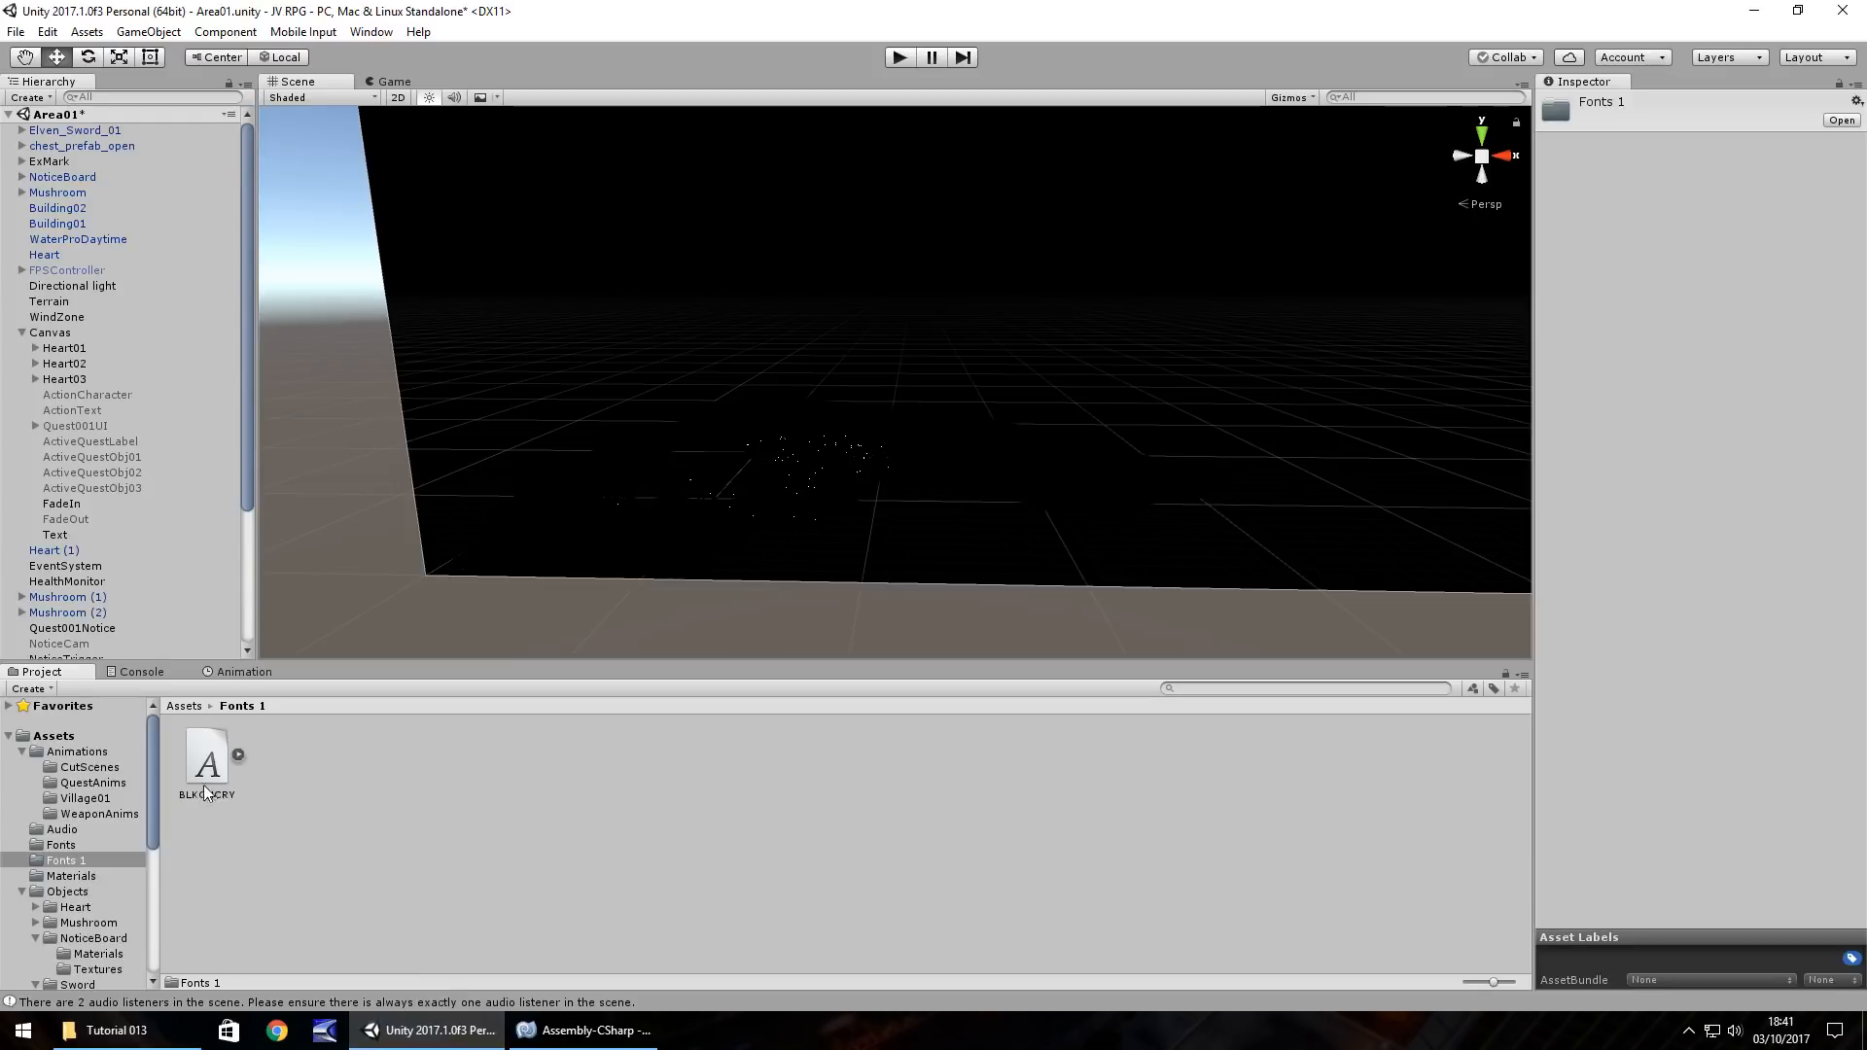
Step: Assign the imported BLKCHCRY font to the Text object and briefly play-test the scene to check the lettering
left_click(56, 845)
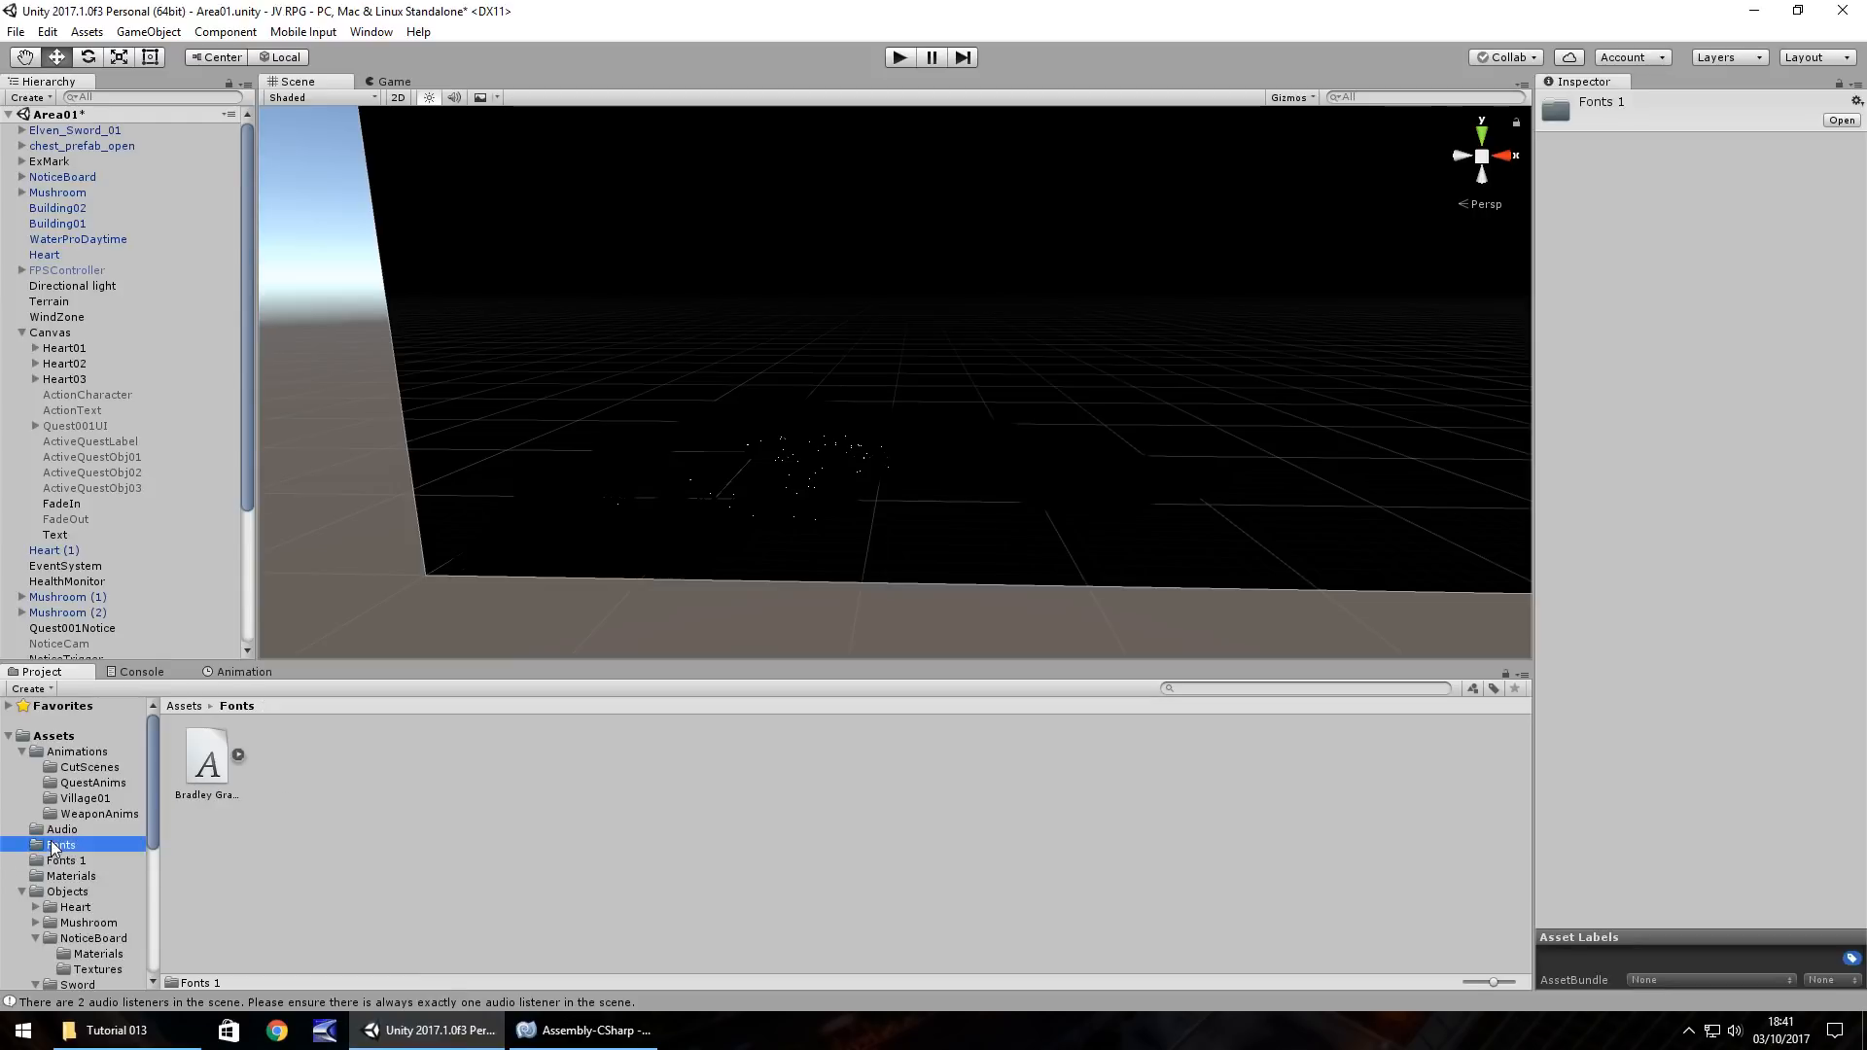
left_click(60, 861)
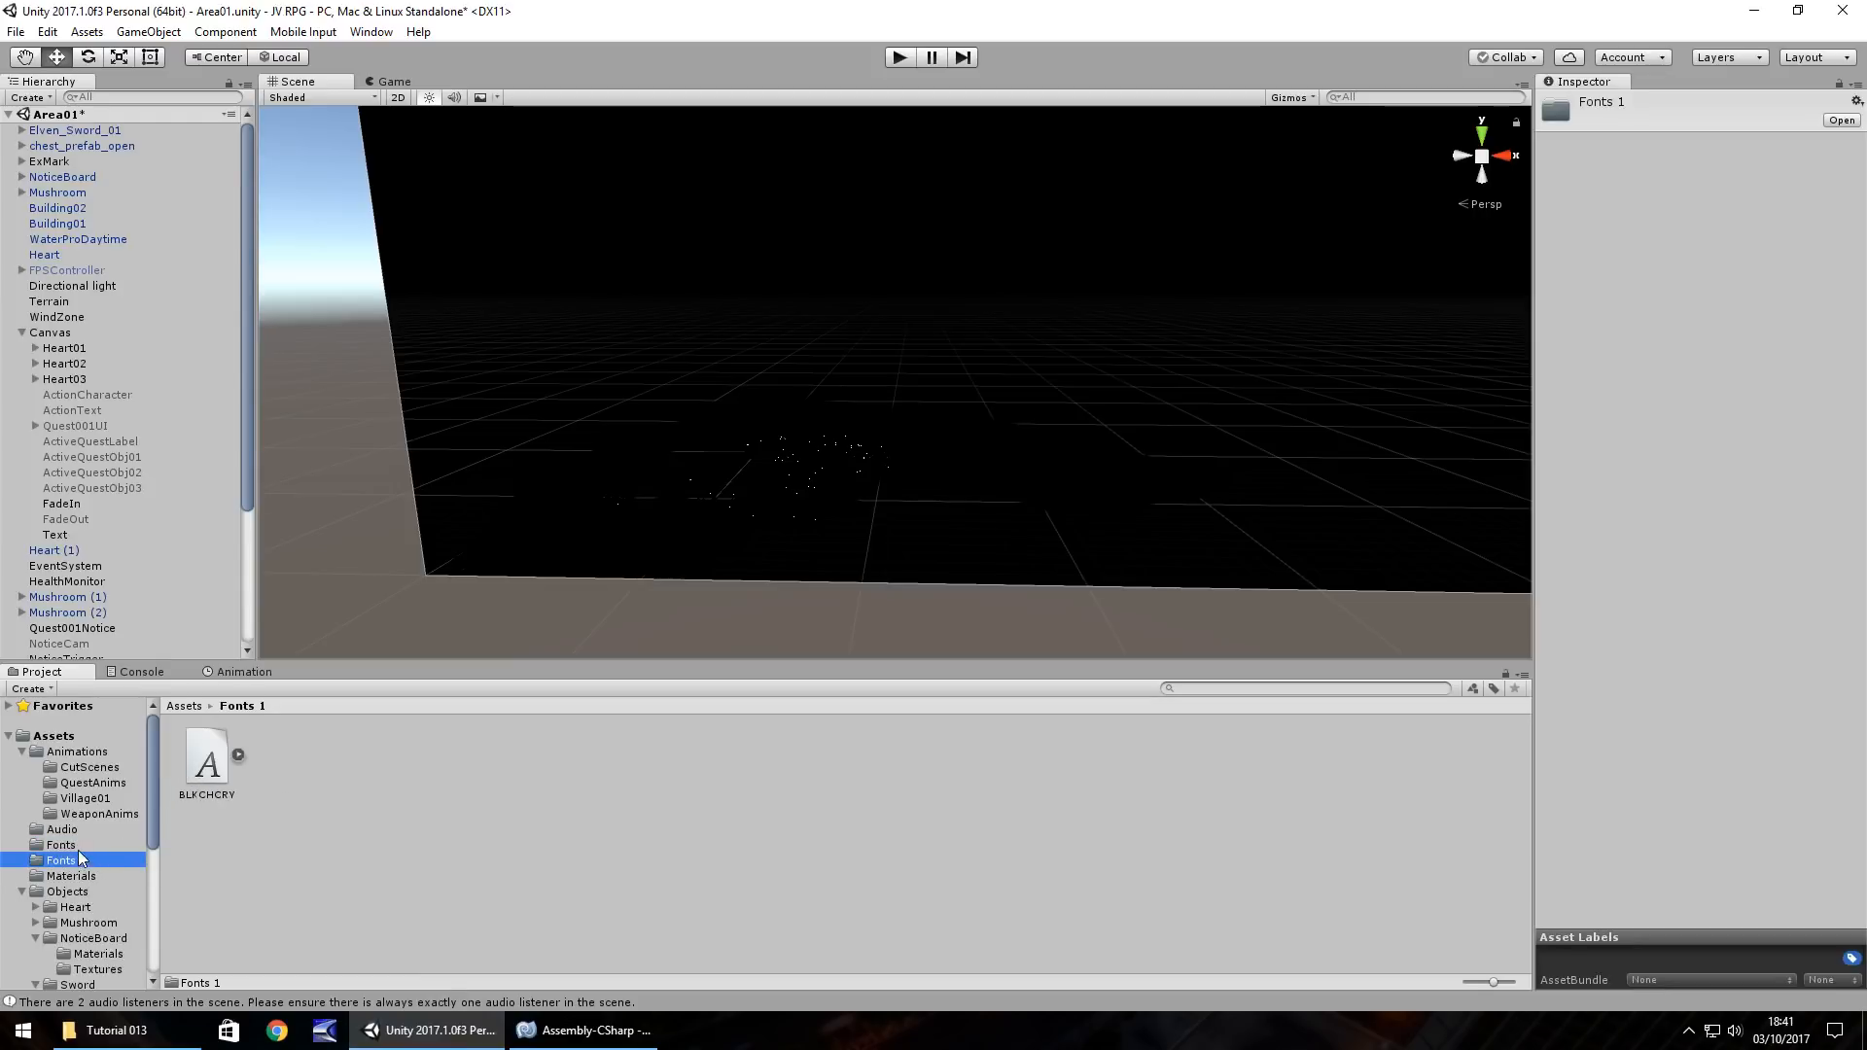
left_click(208, 773)
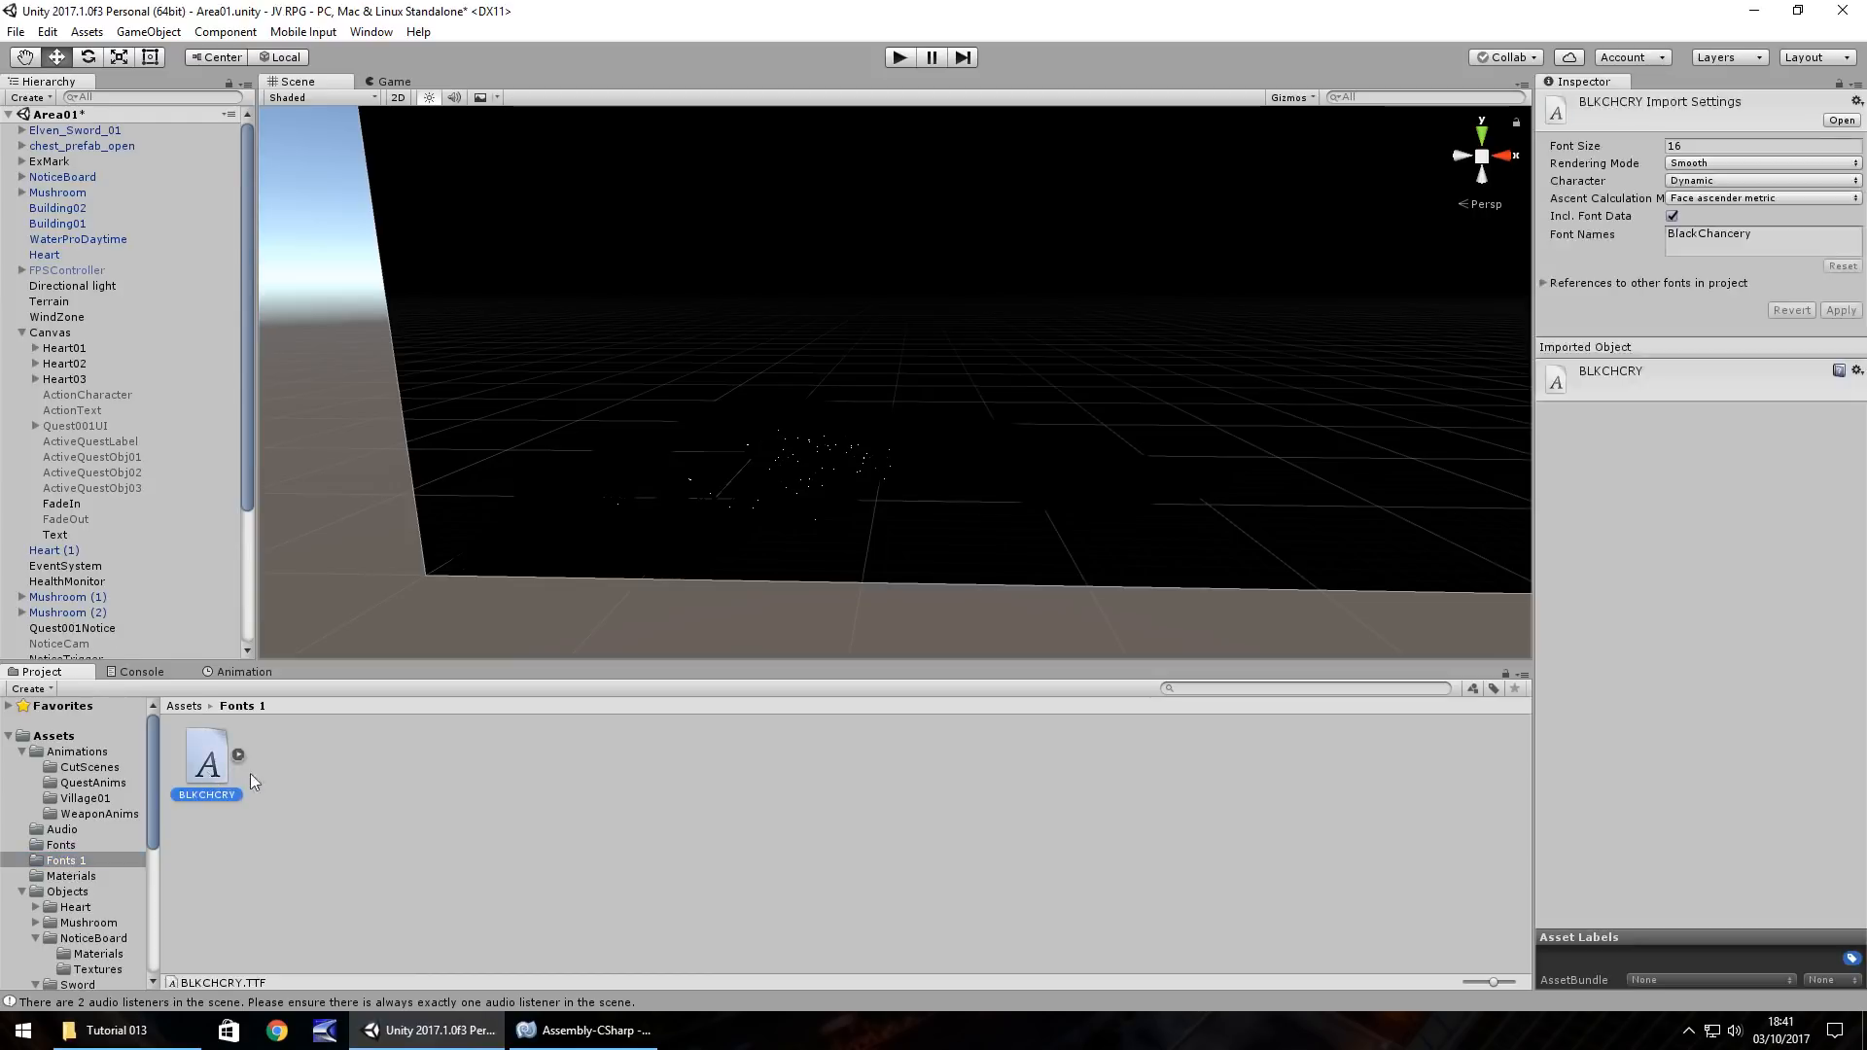
left_click(56, 535)
left_click_drag(223, 756, 1676, 425)
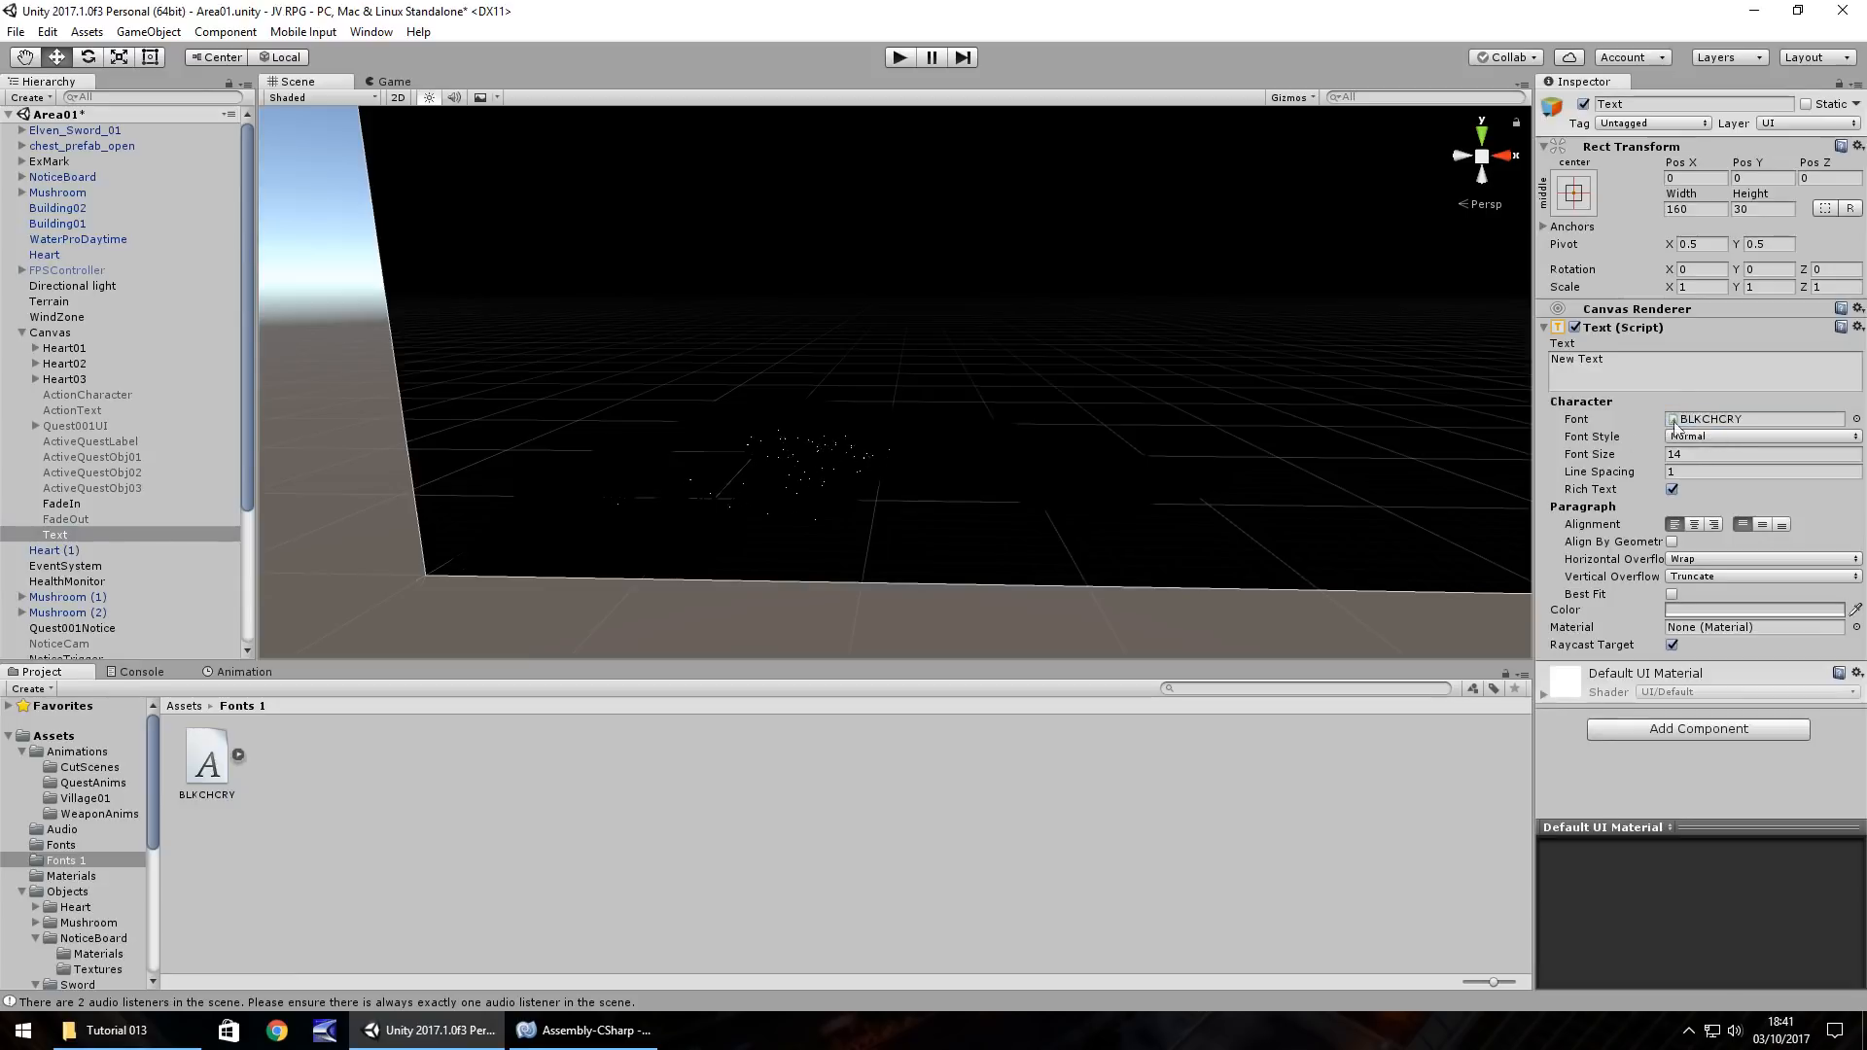
left_click(899, 58)
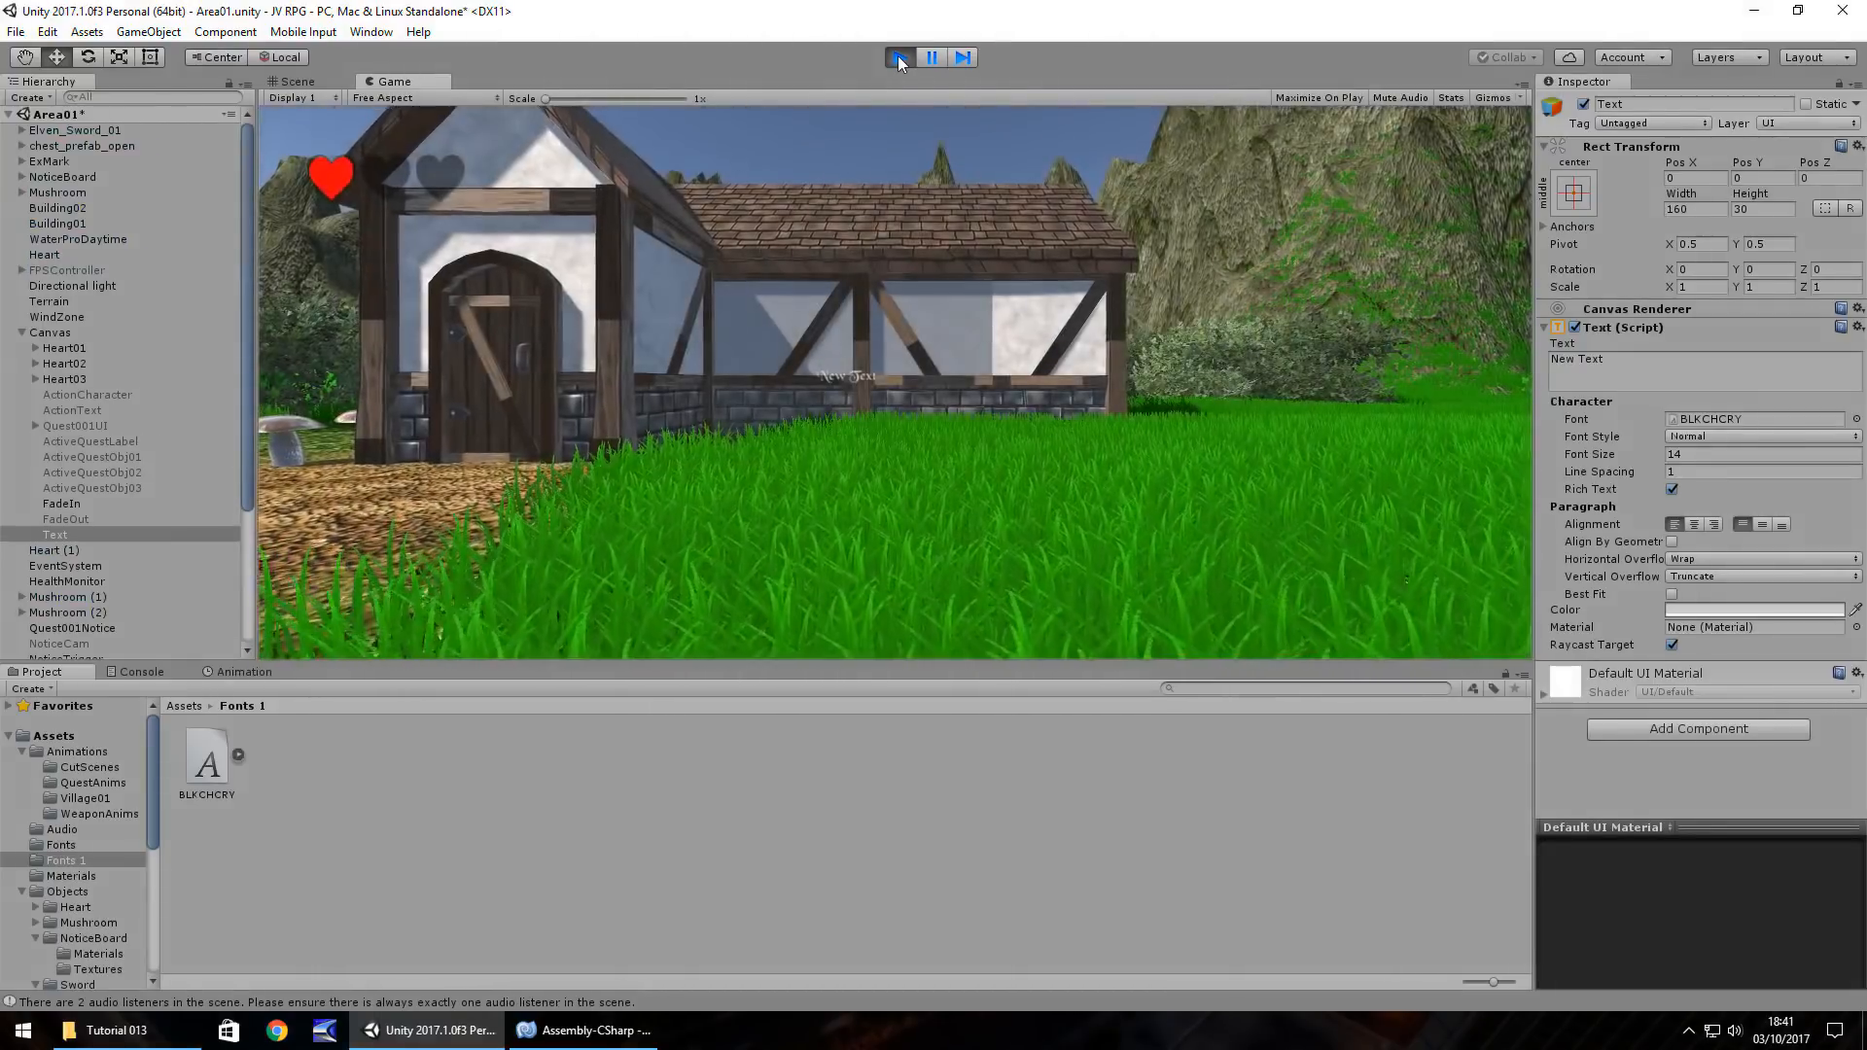
left_click(897, 56)
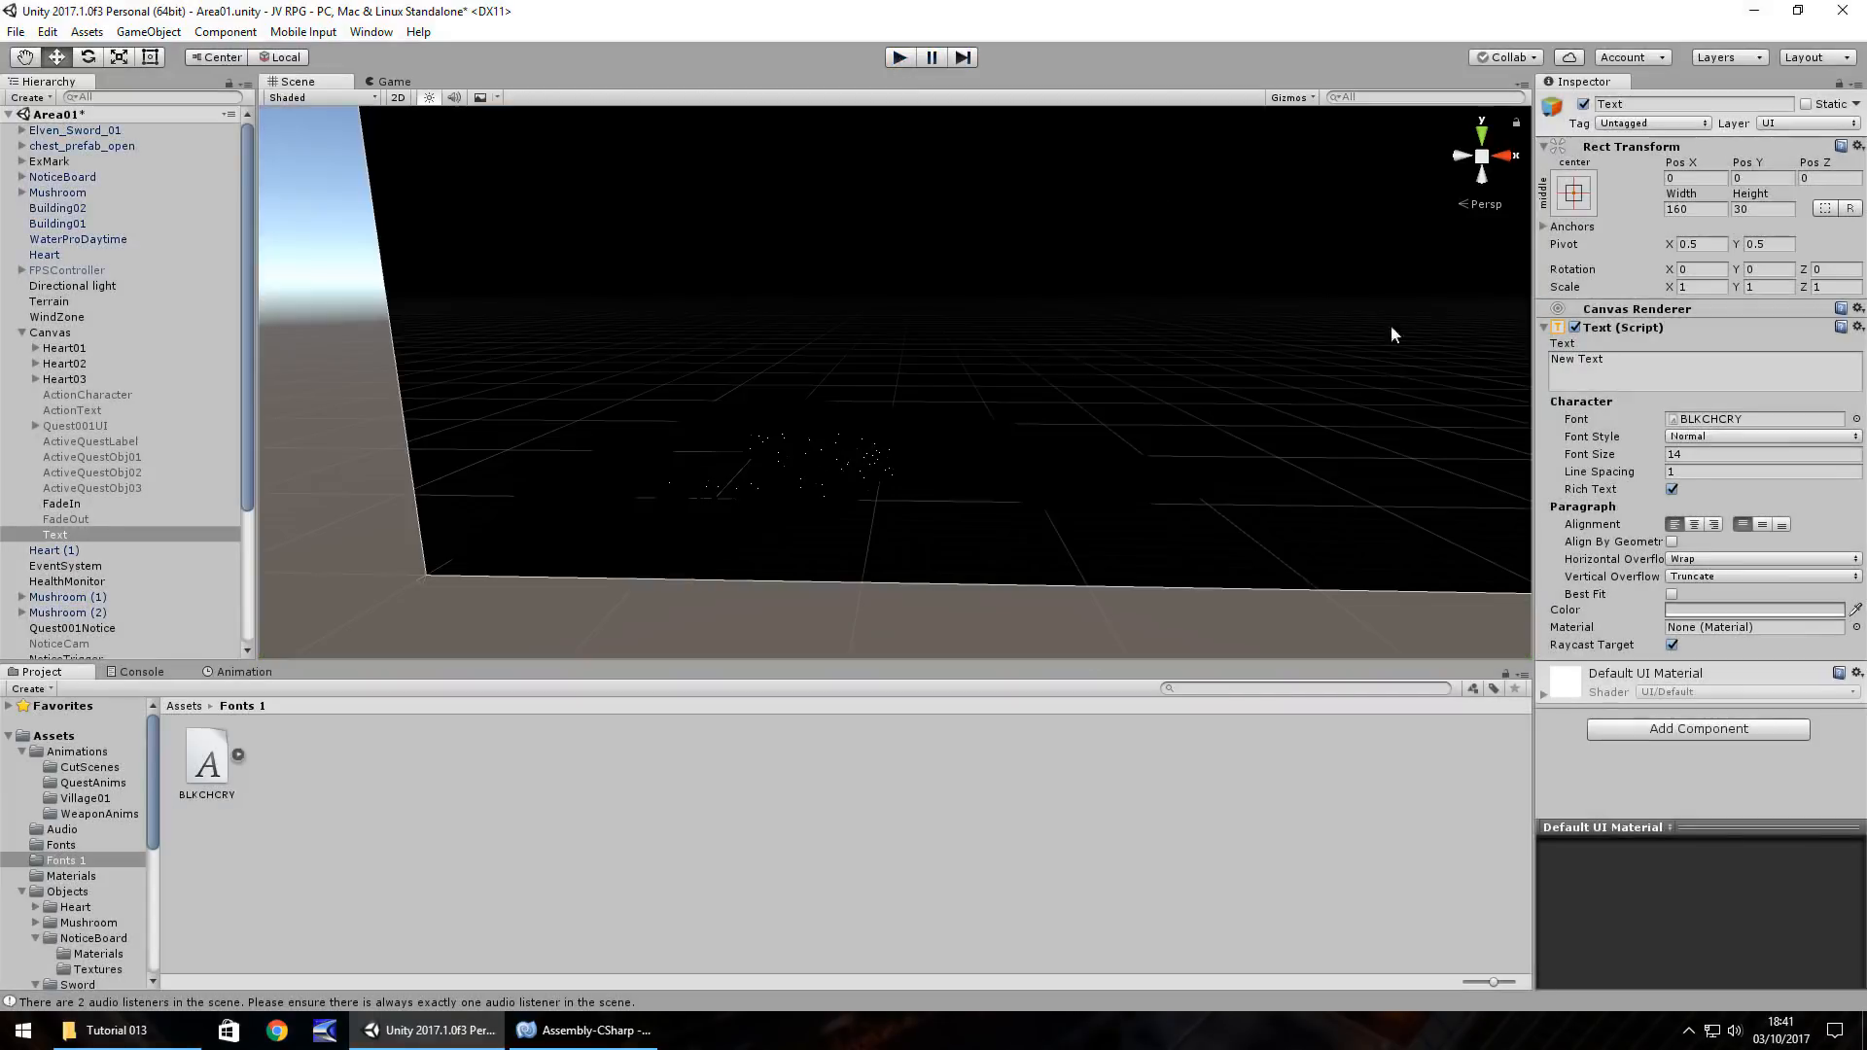
Step: Set the Text object's font size to 40 and enlarge its box to about 293 by 70
left_click(1707, 453)
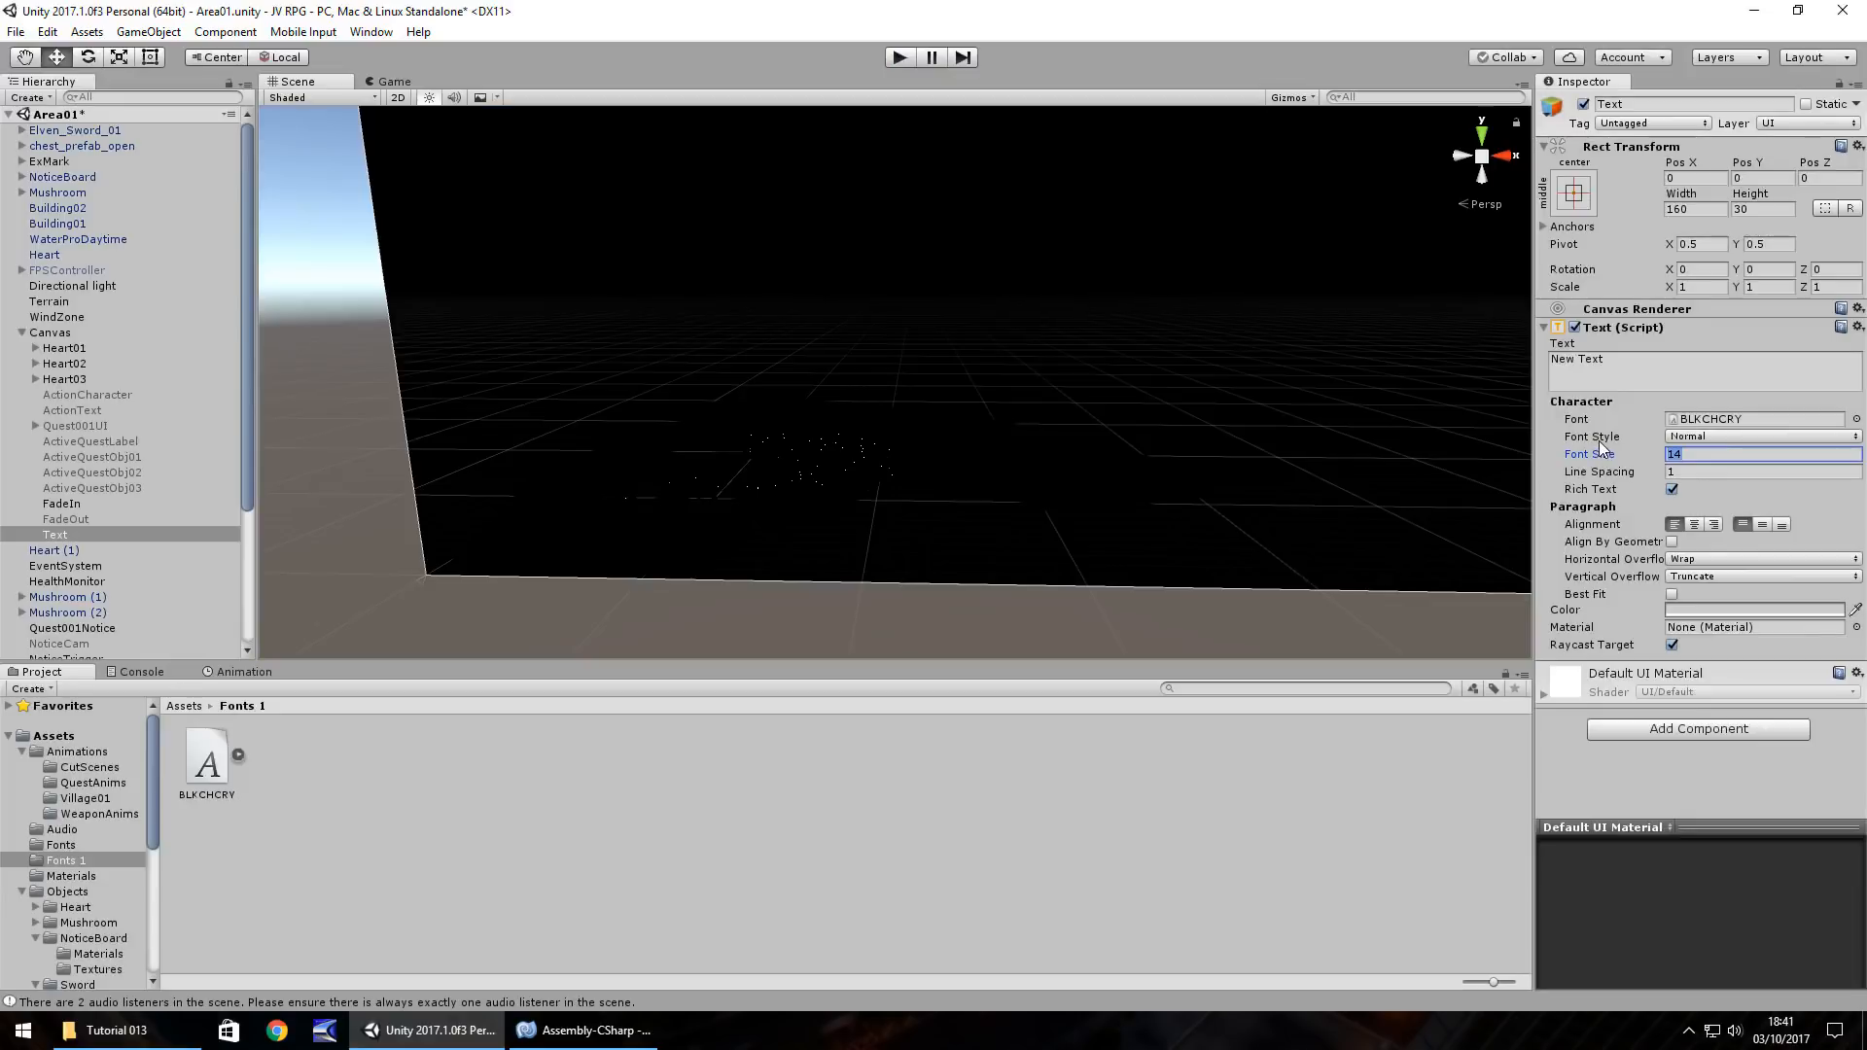
type("40")
left_click(150, 58)
double_click(115, 534)
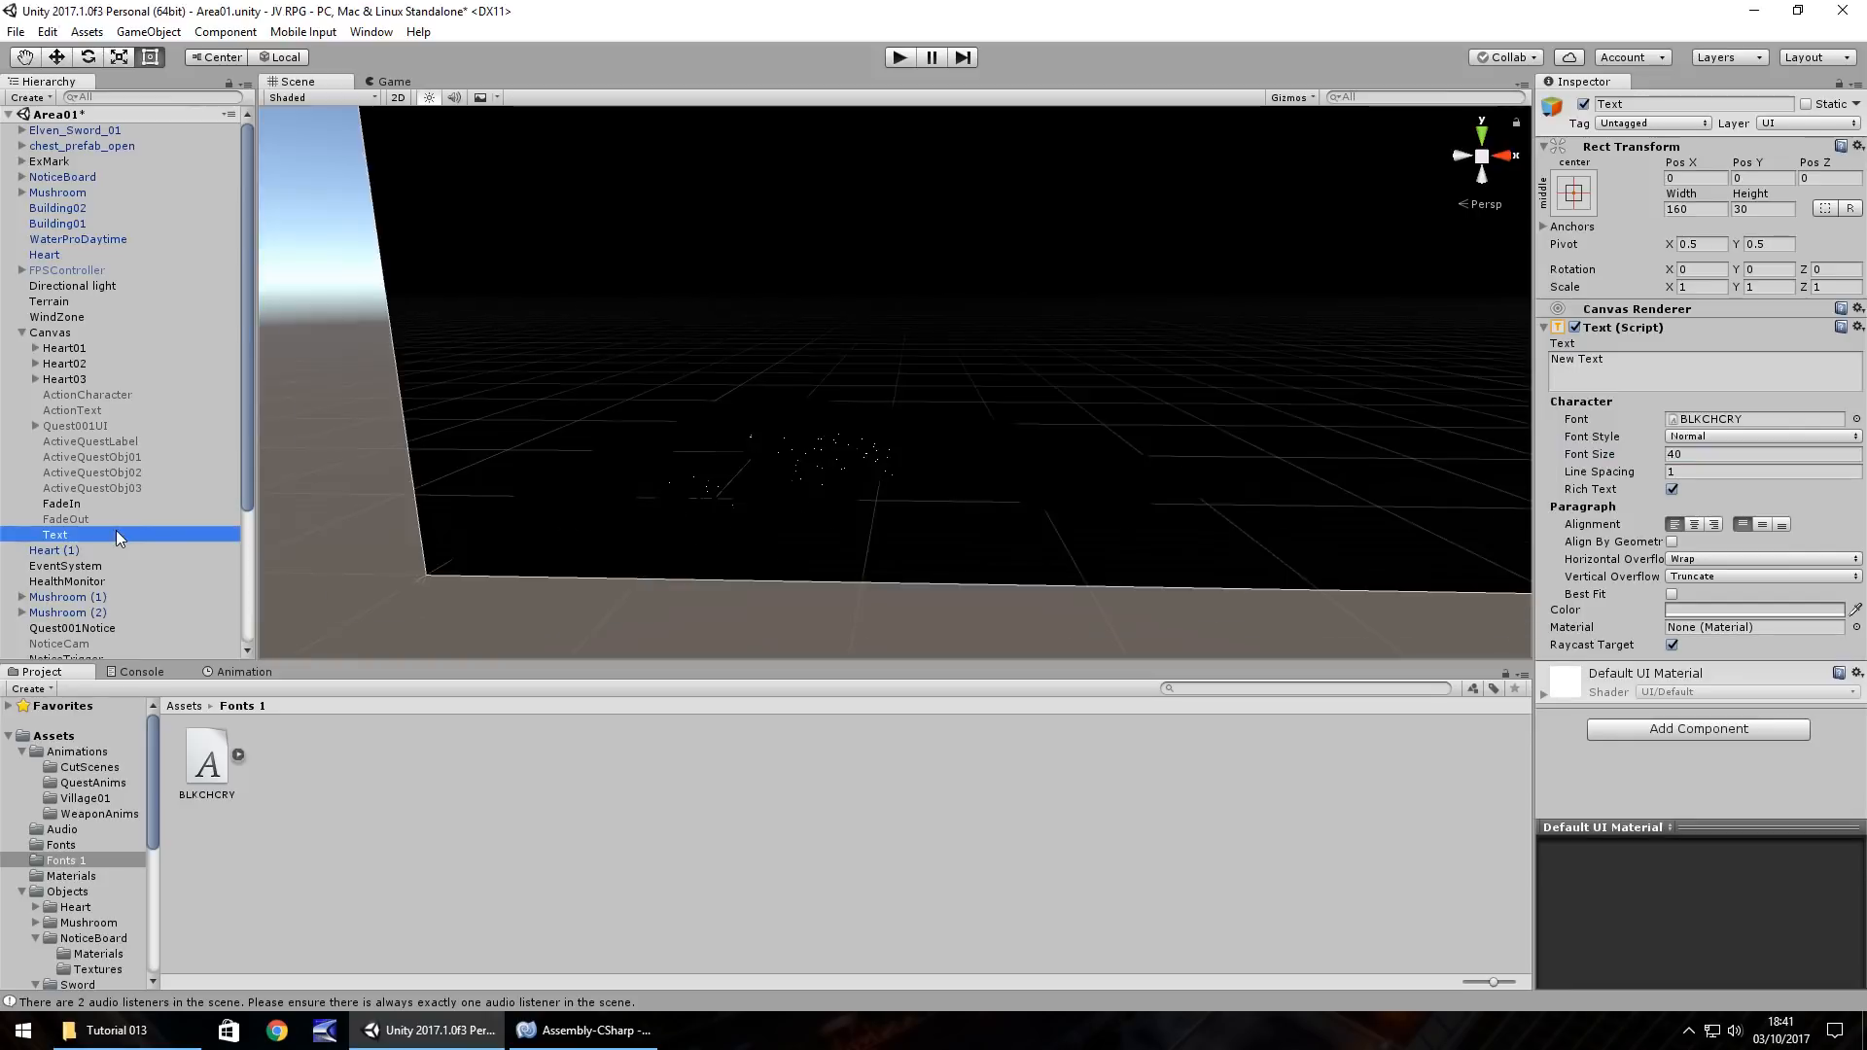
left_click_drag(1074, 347, 1392, 260)
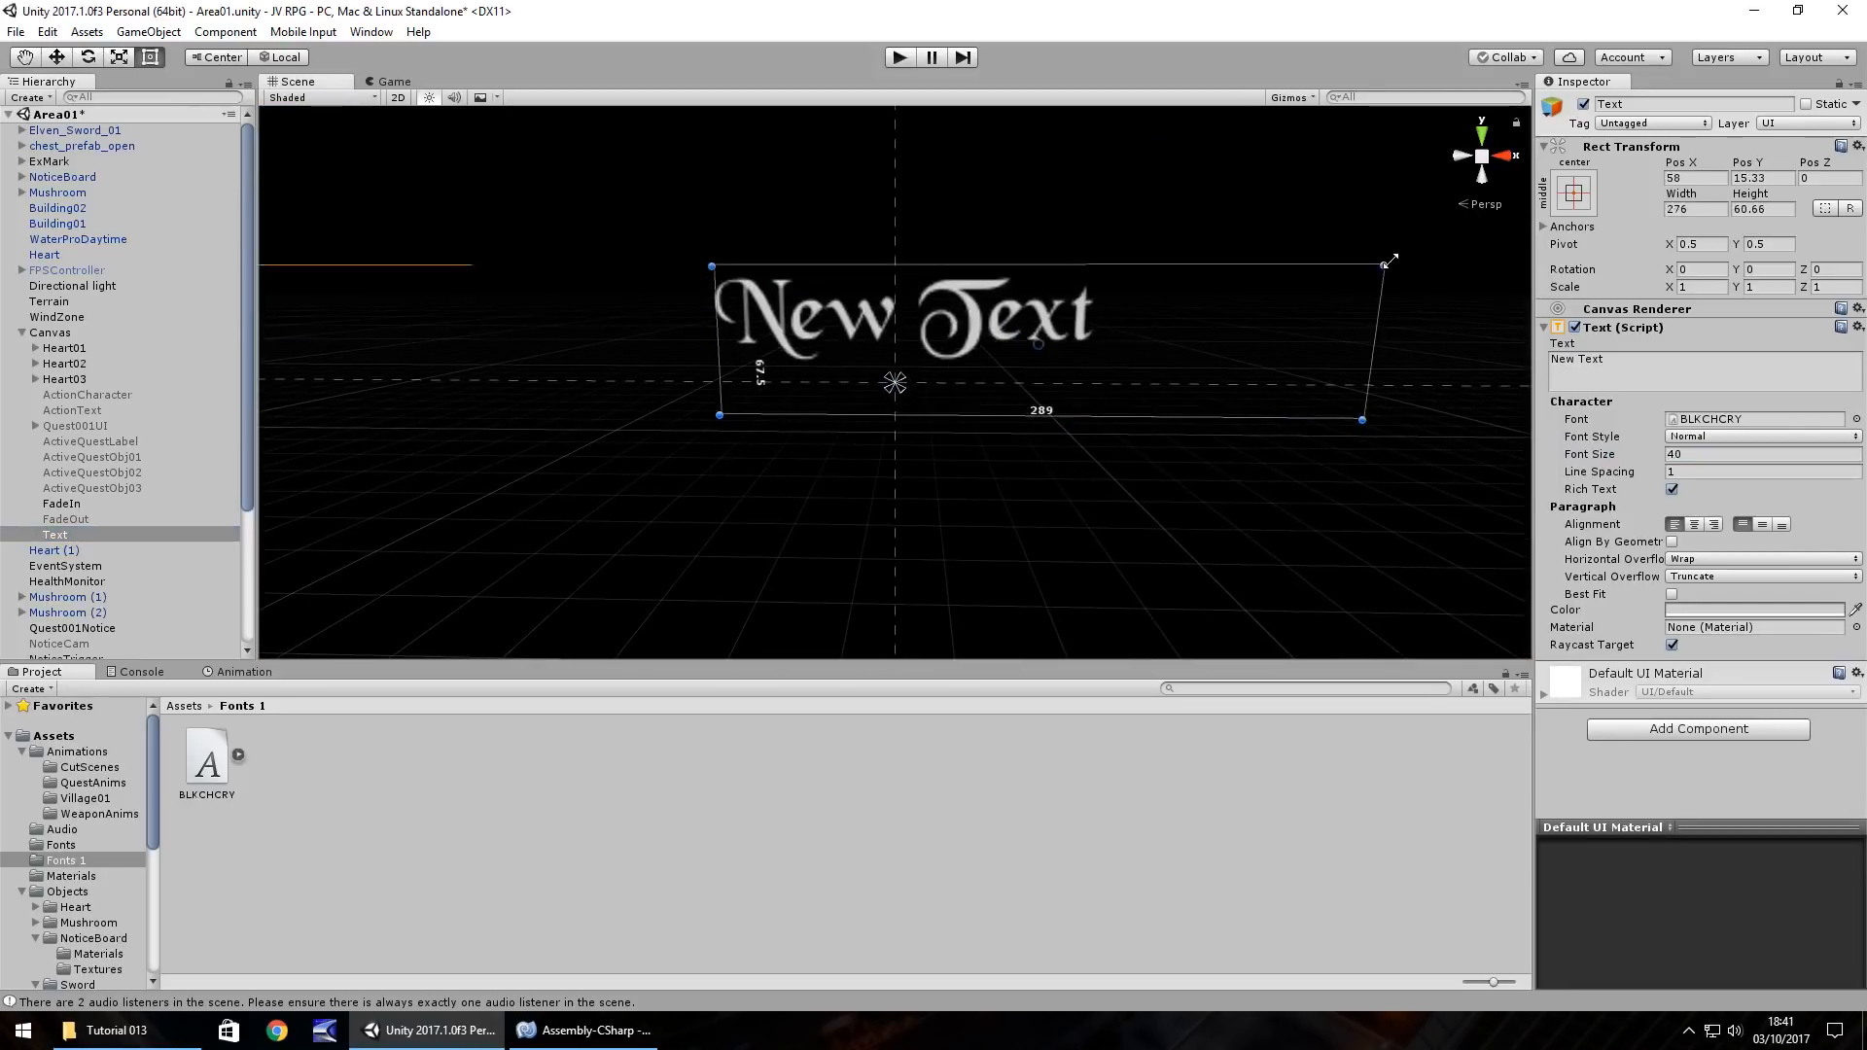
Step: Replace the Text object's placeholder wording with JIMMYTOWN
left_click(1546, 357)
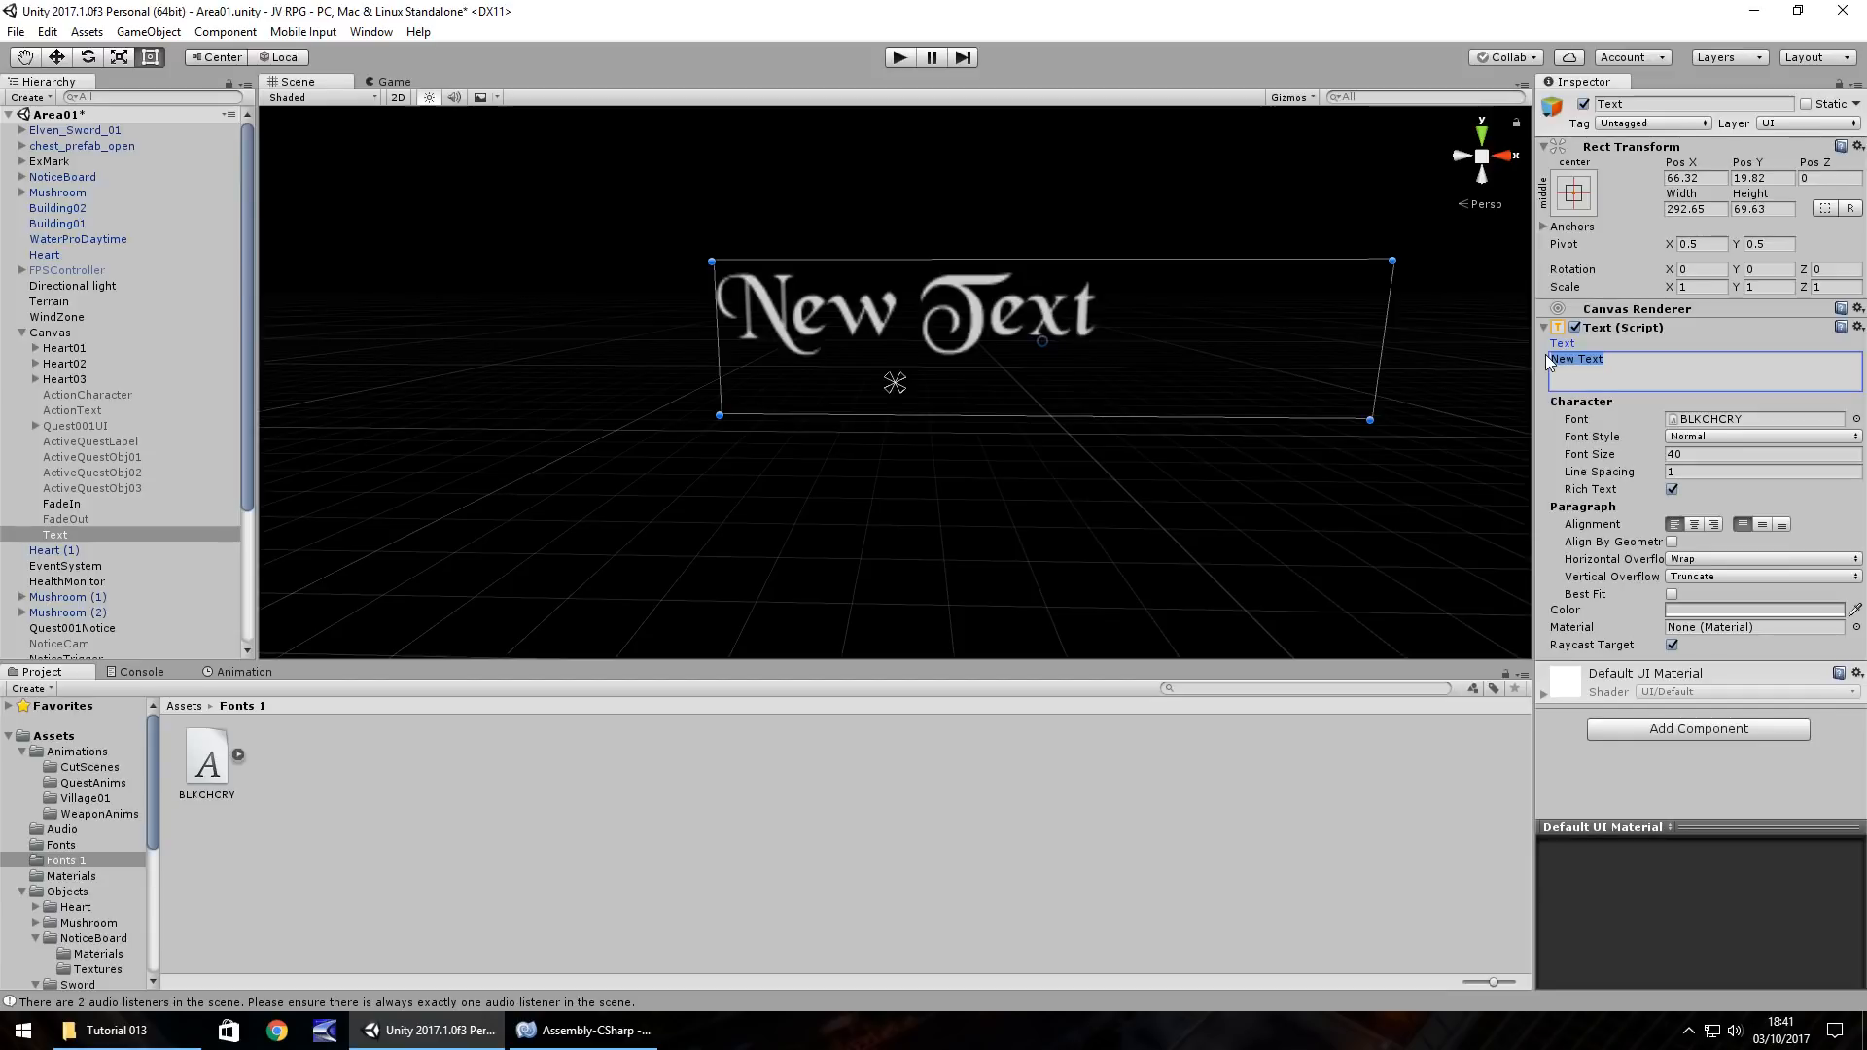
type("JIMMY")
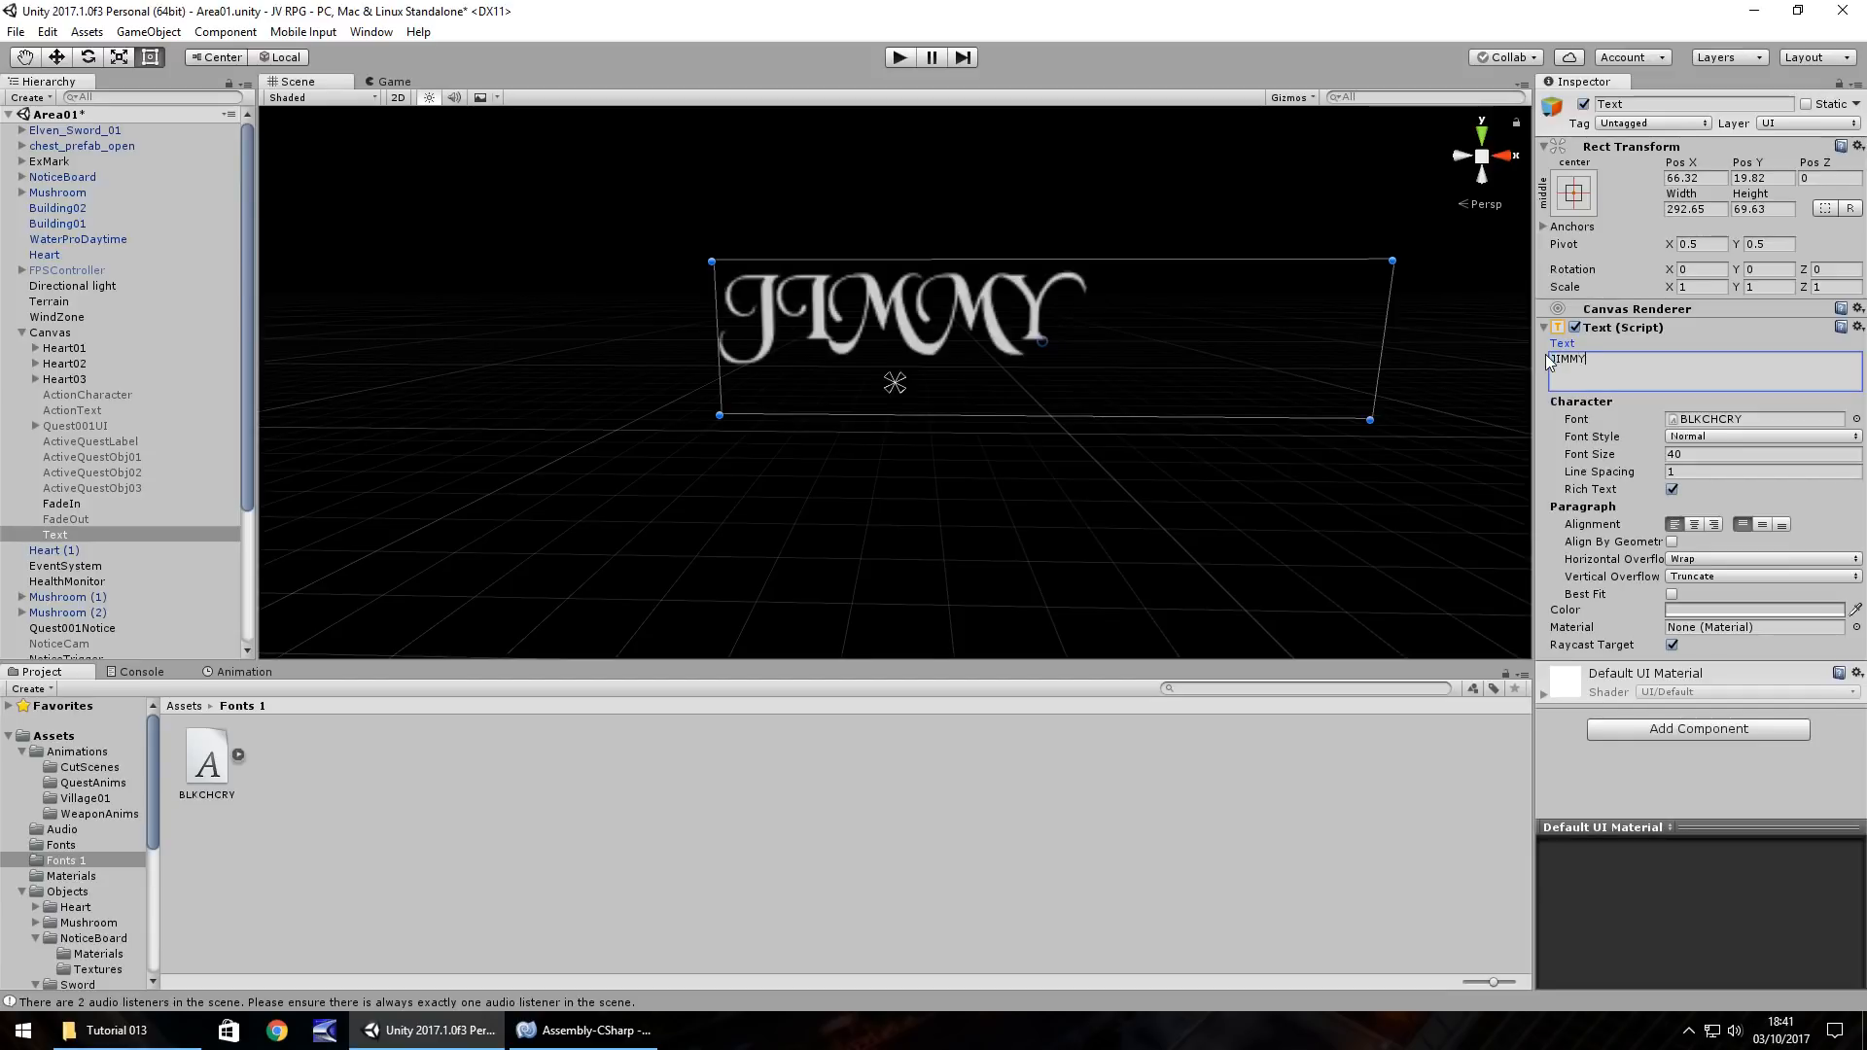
type("WN")
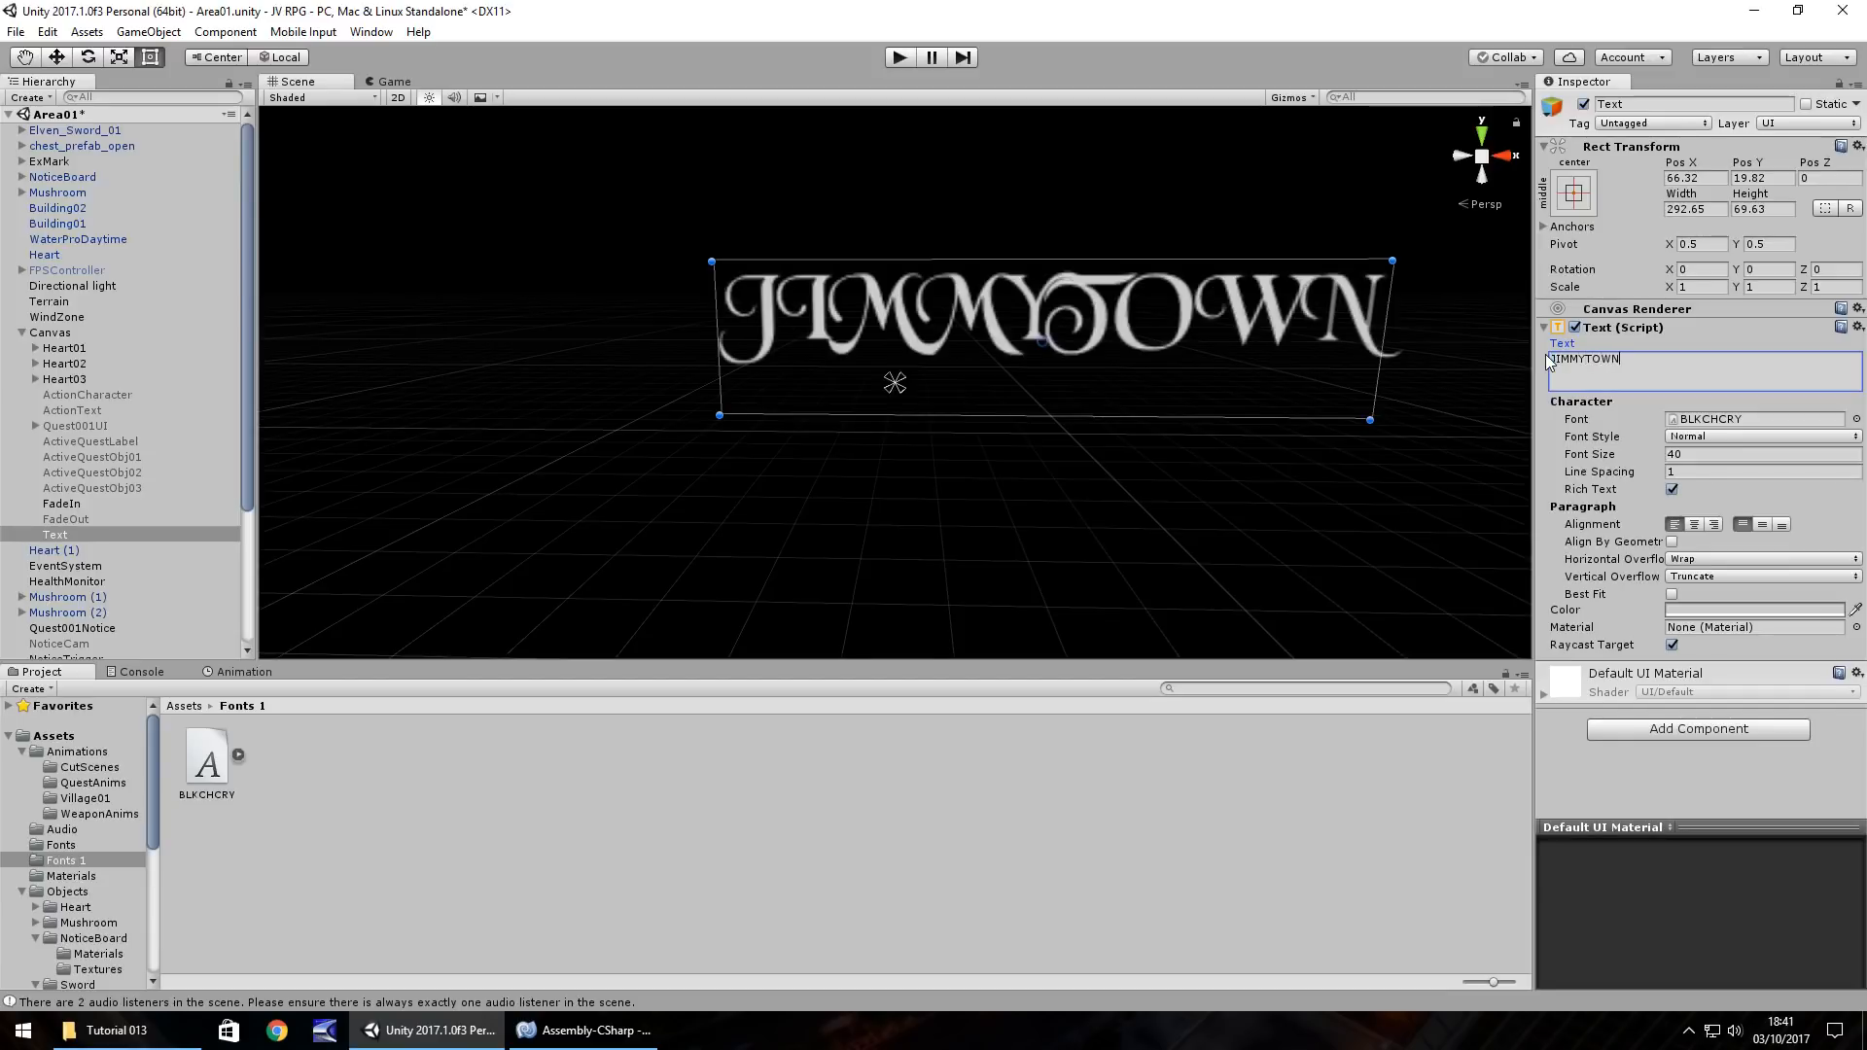
Step: Centre-align the JIMMYTOWN text, resize its box to about 375 by 51, and centre the box horizontally at a Pos Y of about 44
left_click_drag(717, 336, 540, 332)
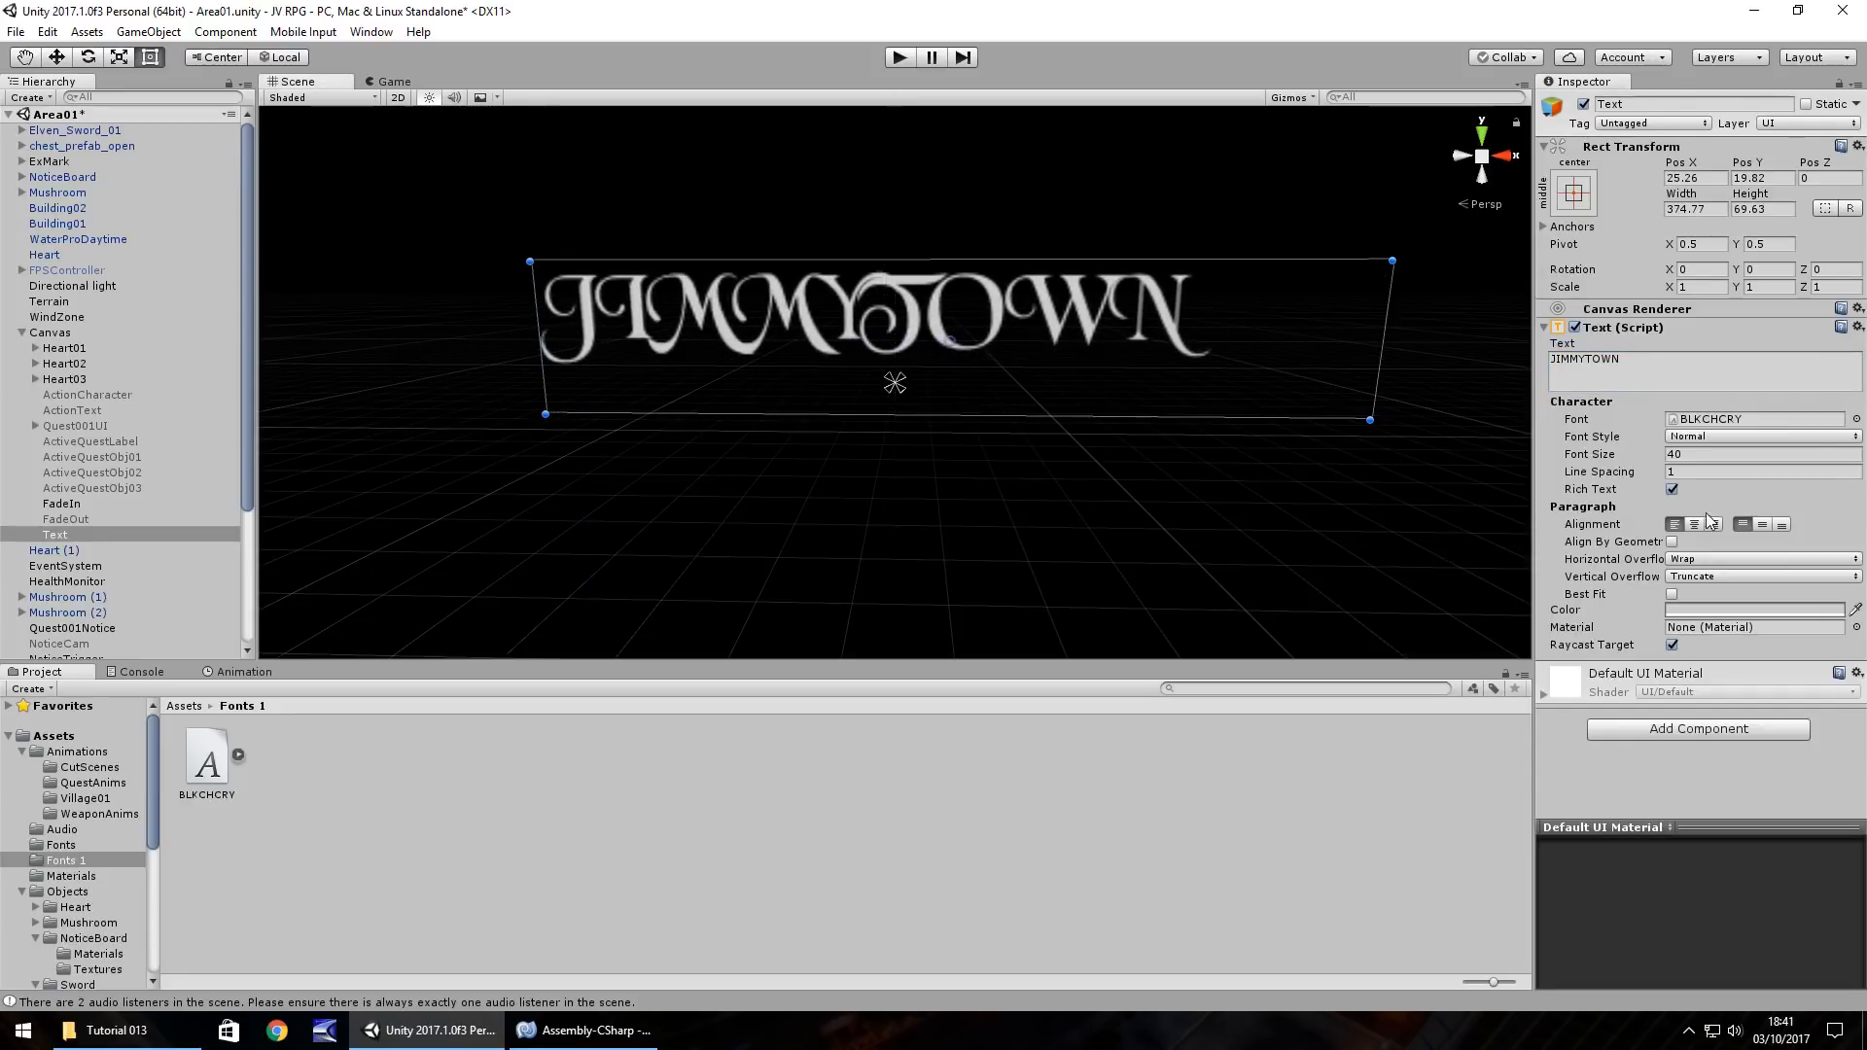
left_click(1695, 524)
left_click_drag(1007, 318, 948, 284)
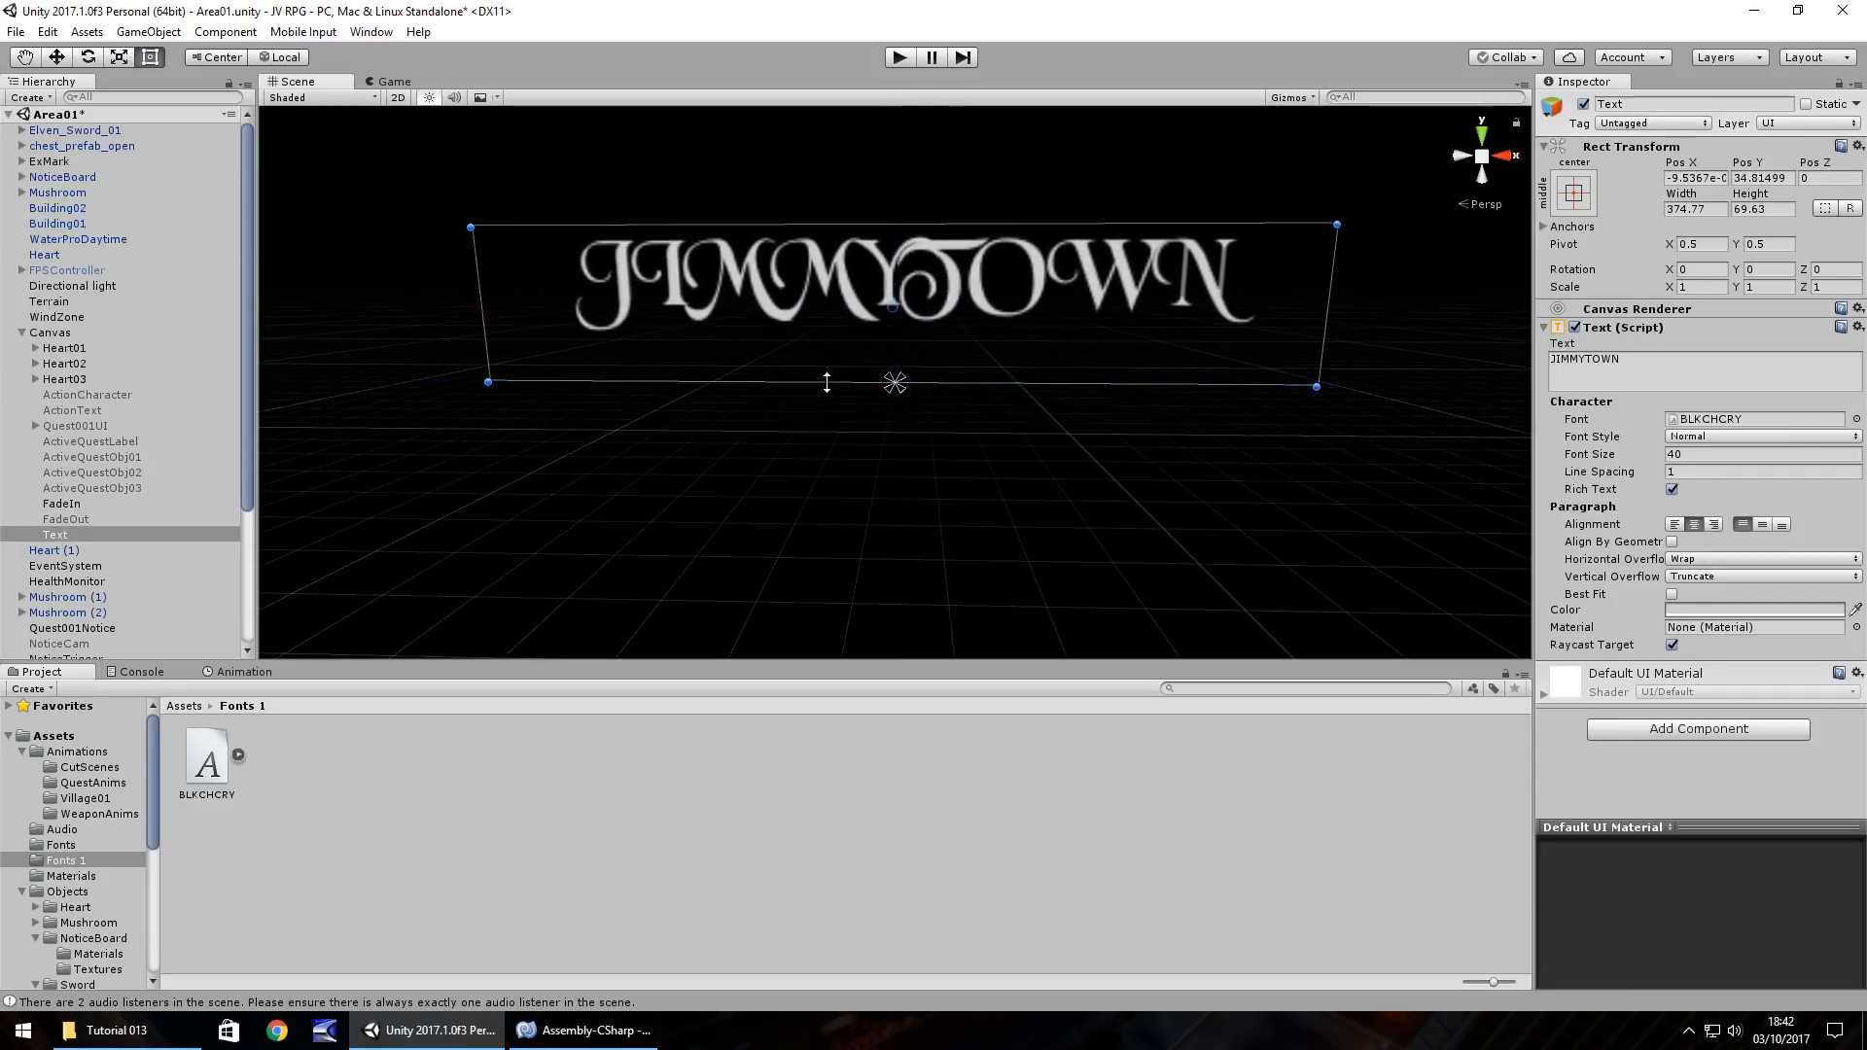
left_click_drag(827, 383, 523, 341)
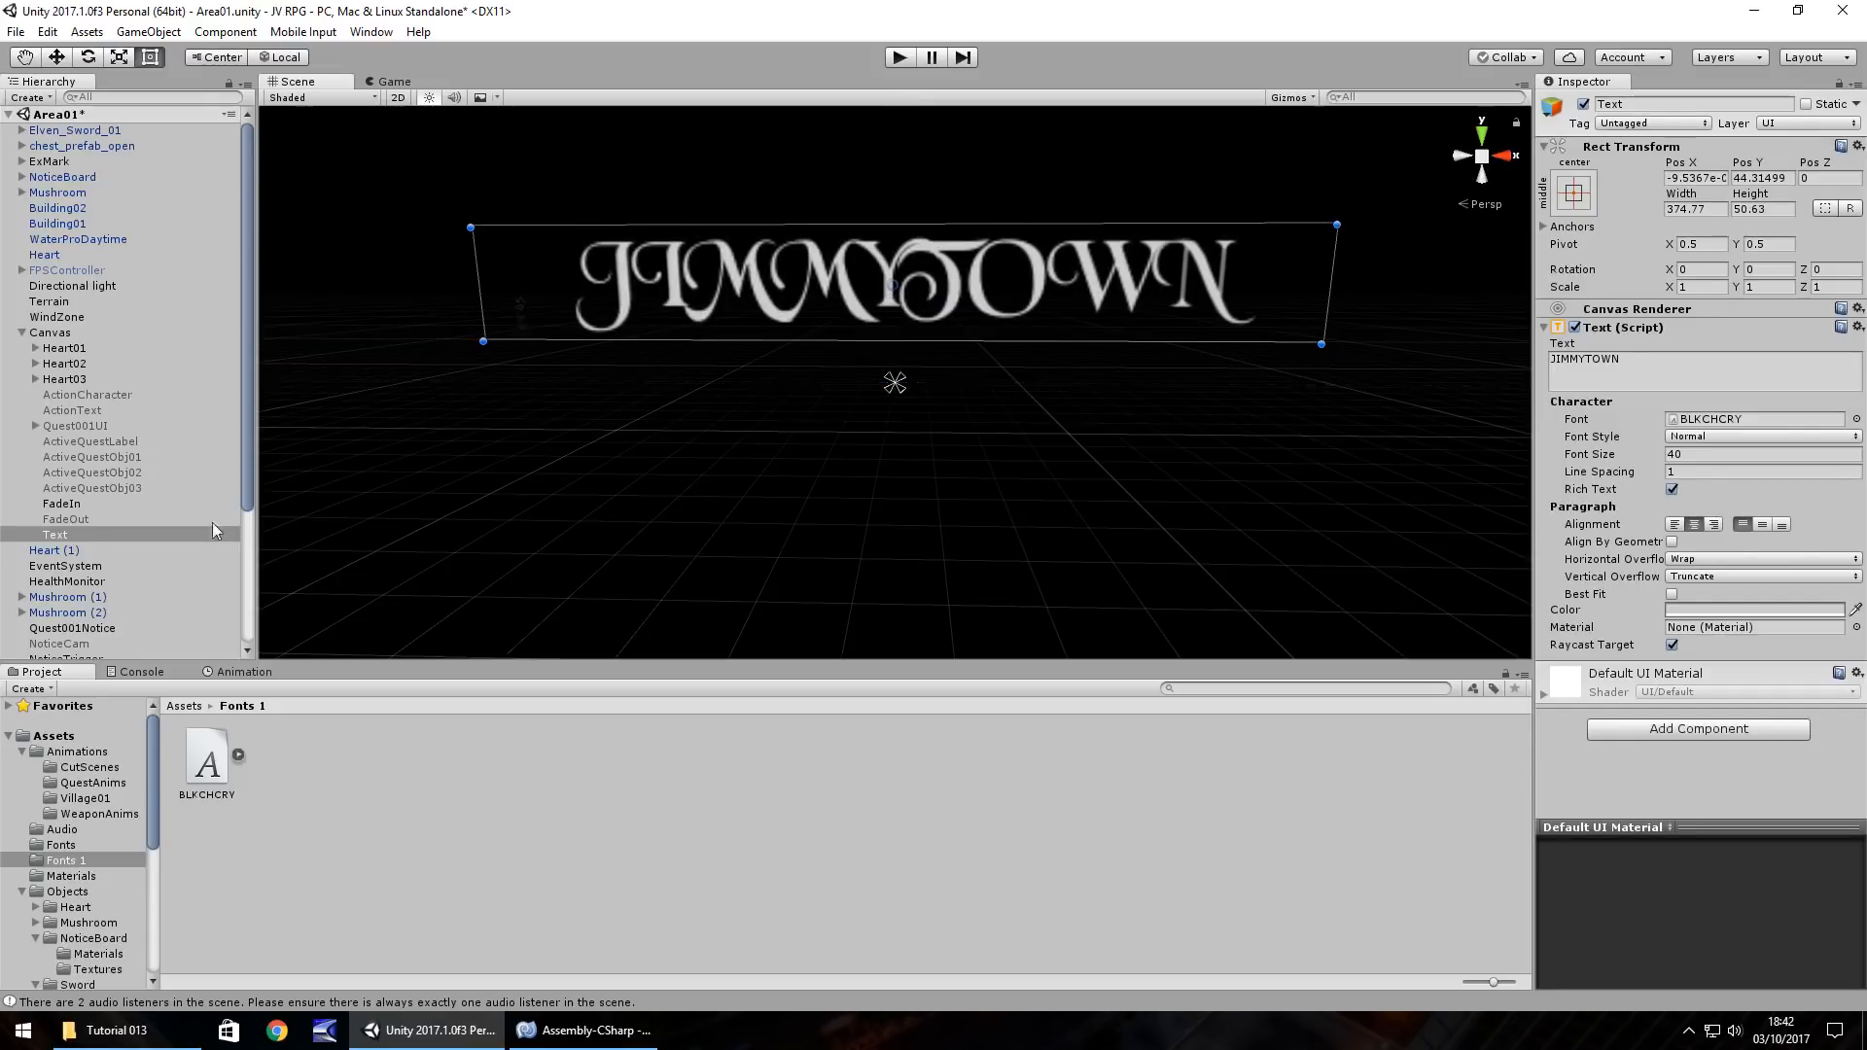
Step: Duplicate the JIMMYTOWN text and place the copy directly beneath it, about 225 wide, at a position of about -49, -6
left_click(67, 535)
key("ctrl+d")
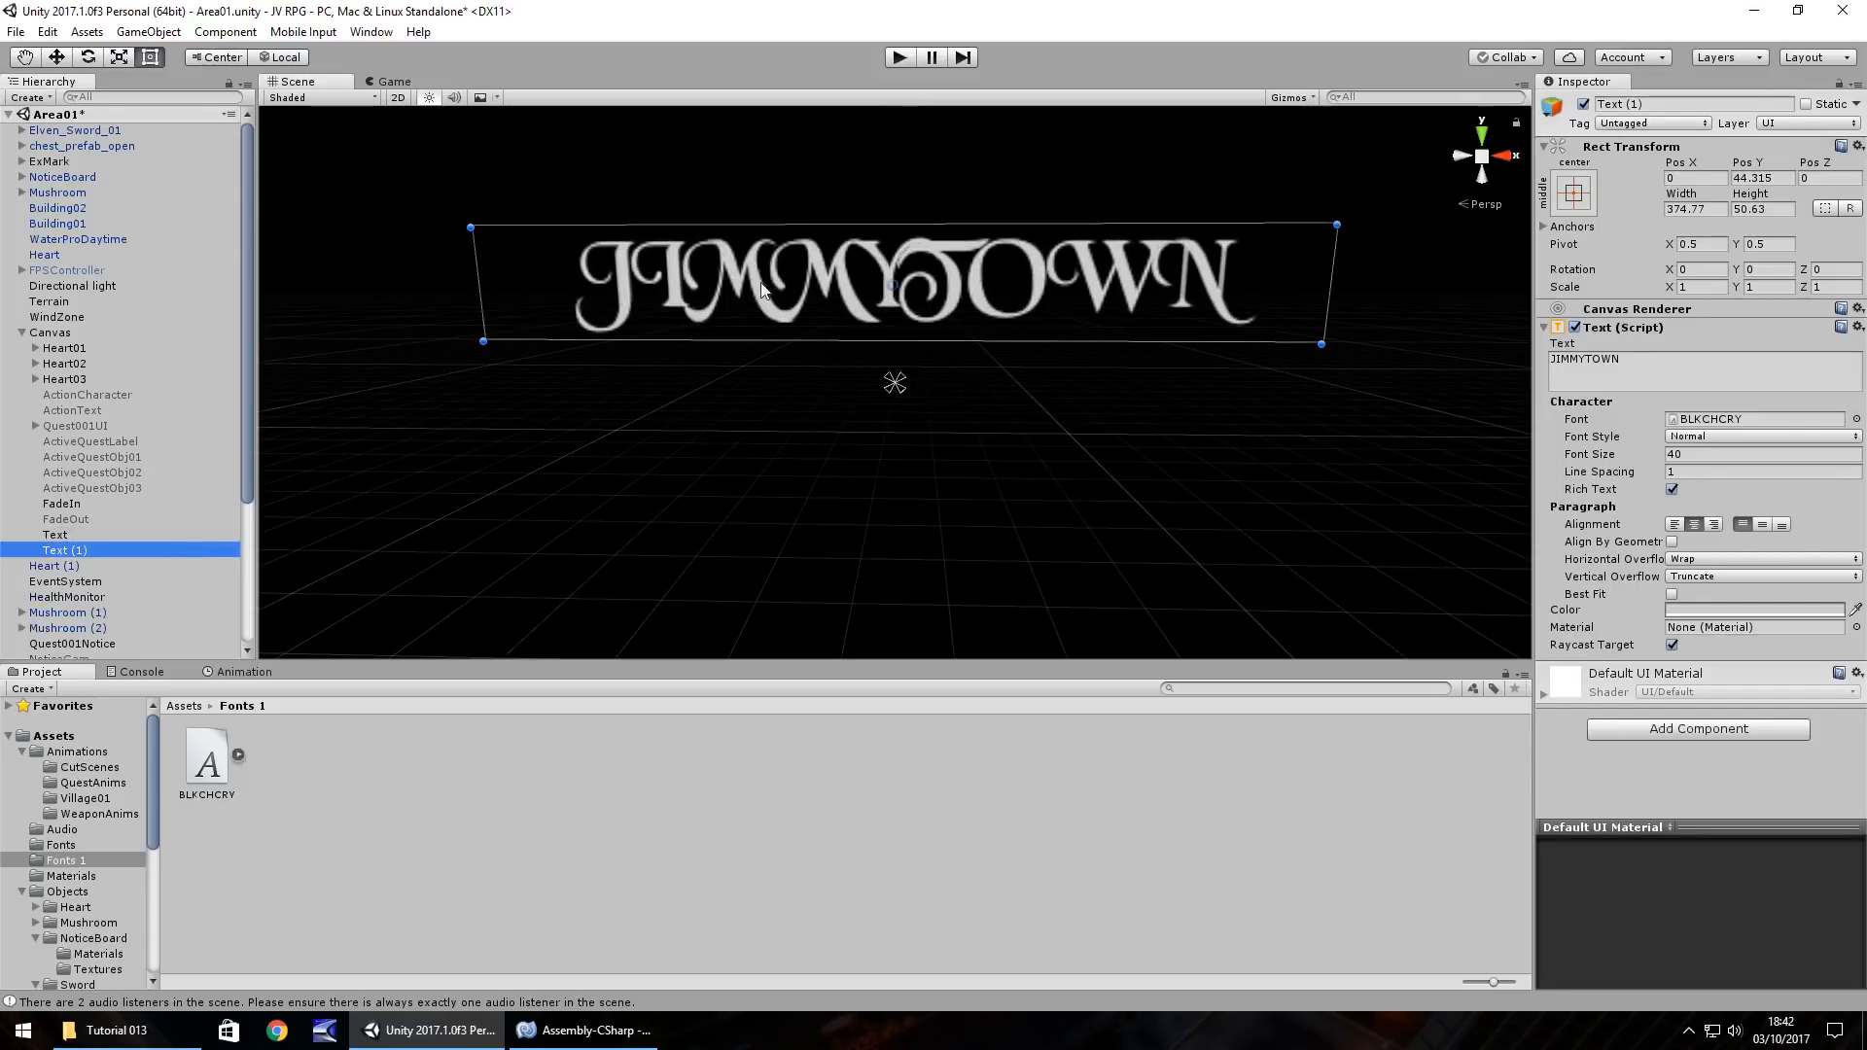
left_click_drag(761, 285, 762, 398)
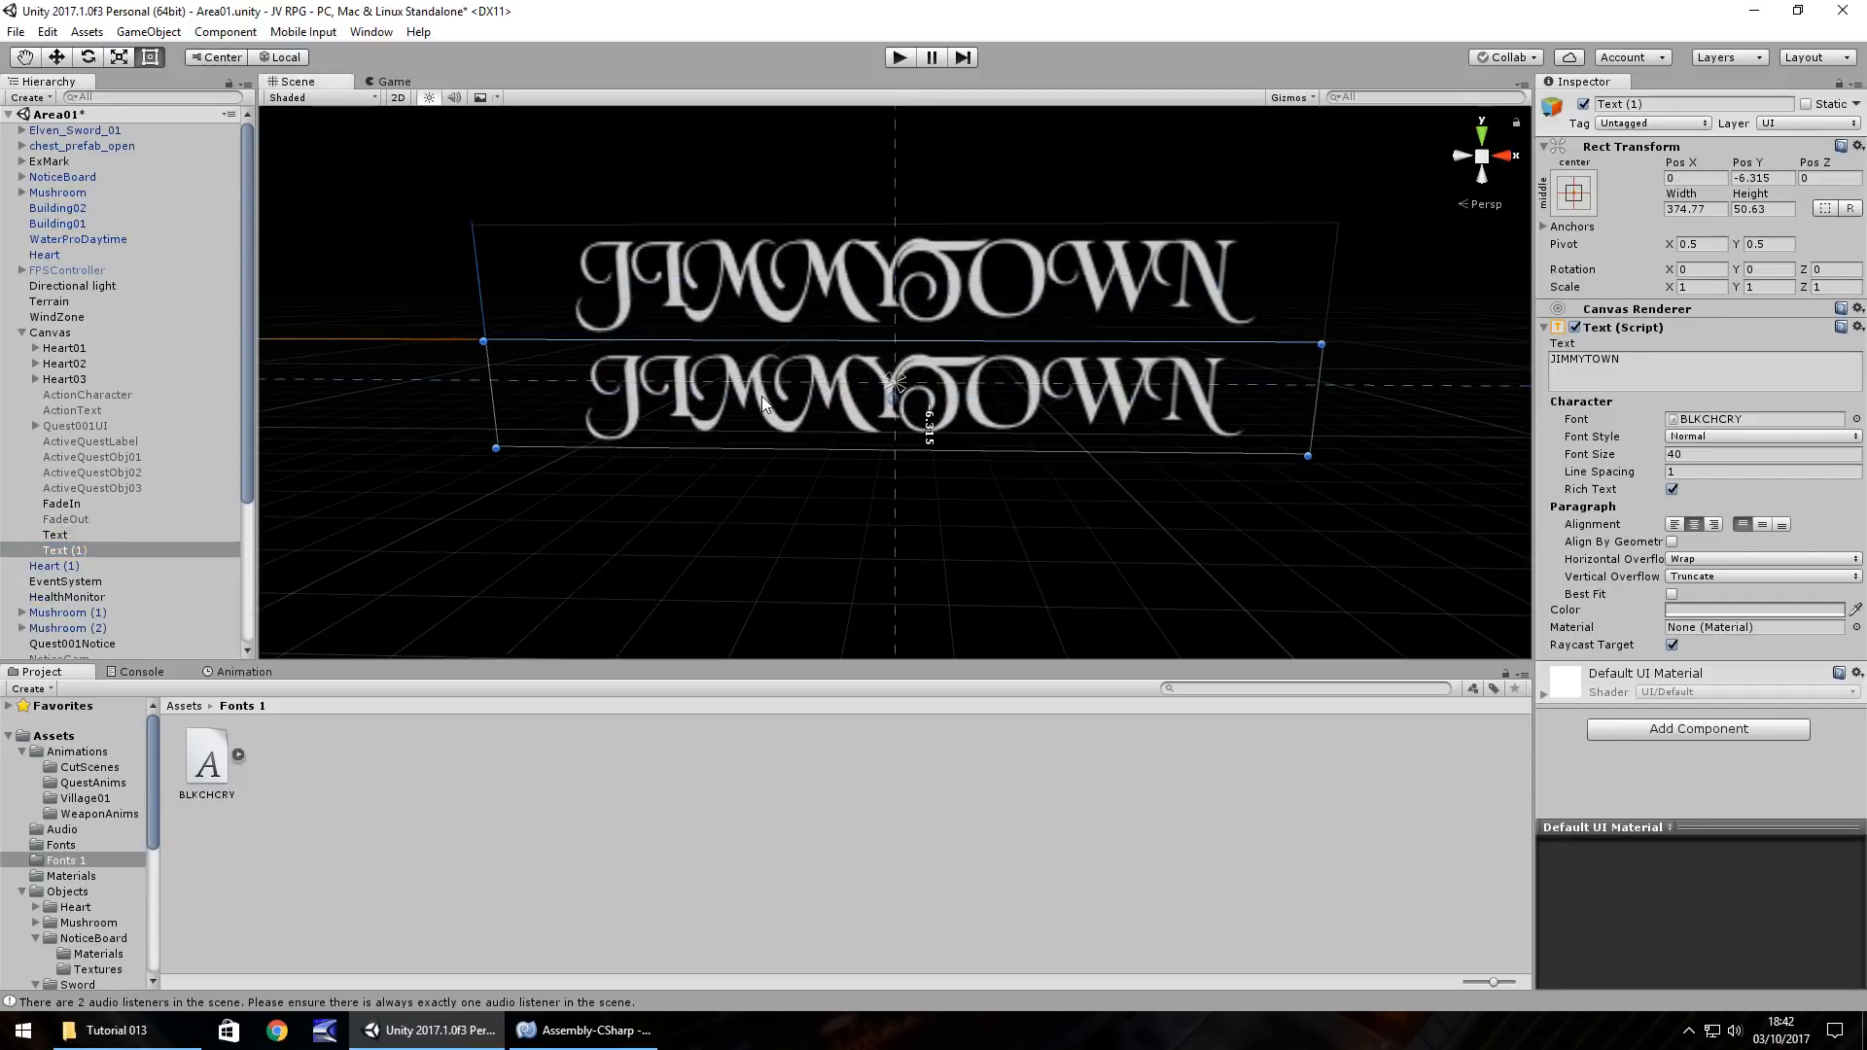
left_click_drag(1315, 395, 978, 397)
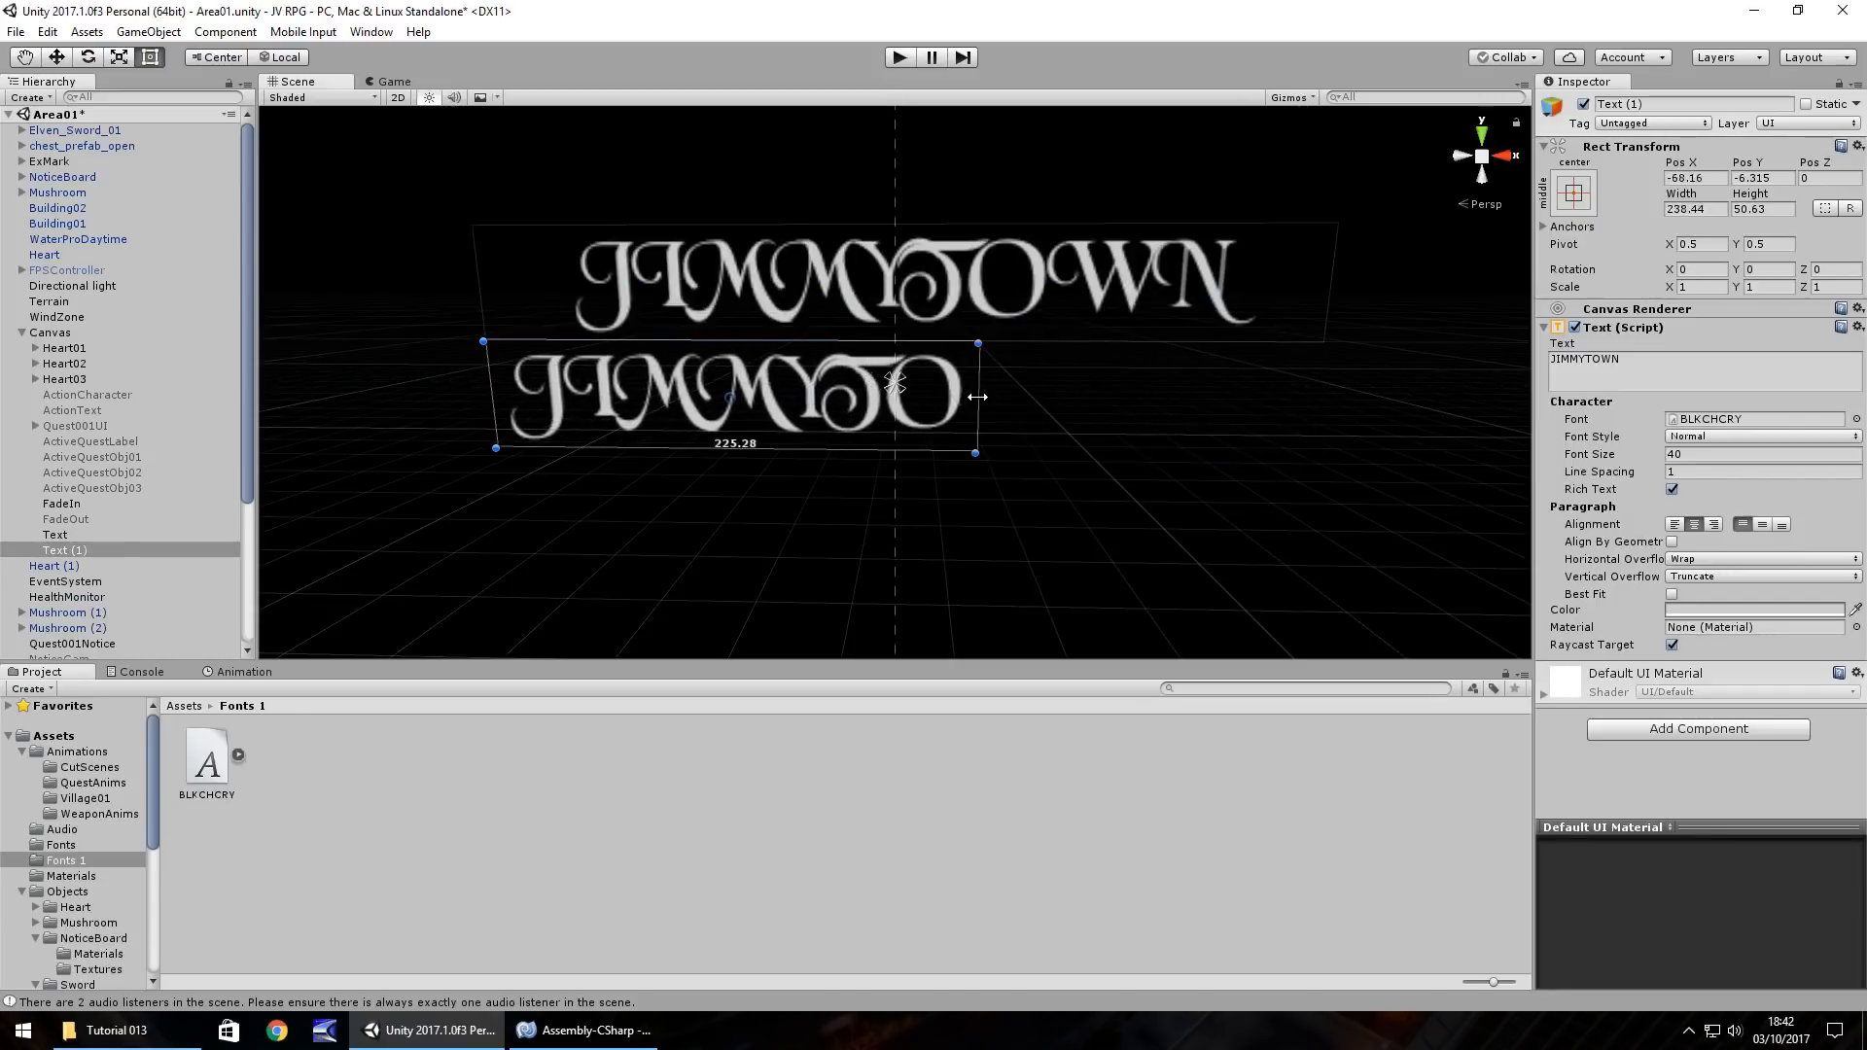
left_click_drag(793, 399, 835, 407)
Step: Replace the duplicated text's wording with AD 1717
left_click(1678, 373)
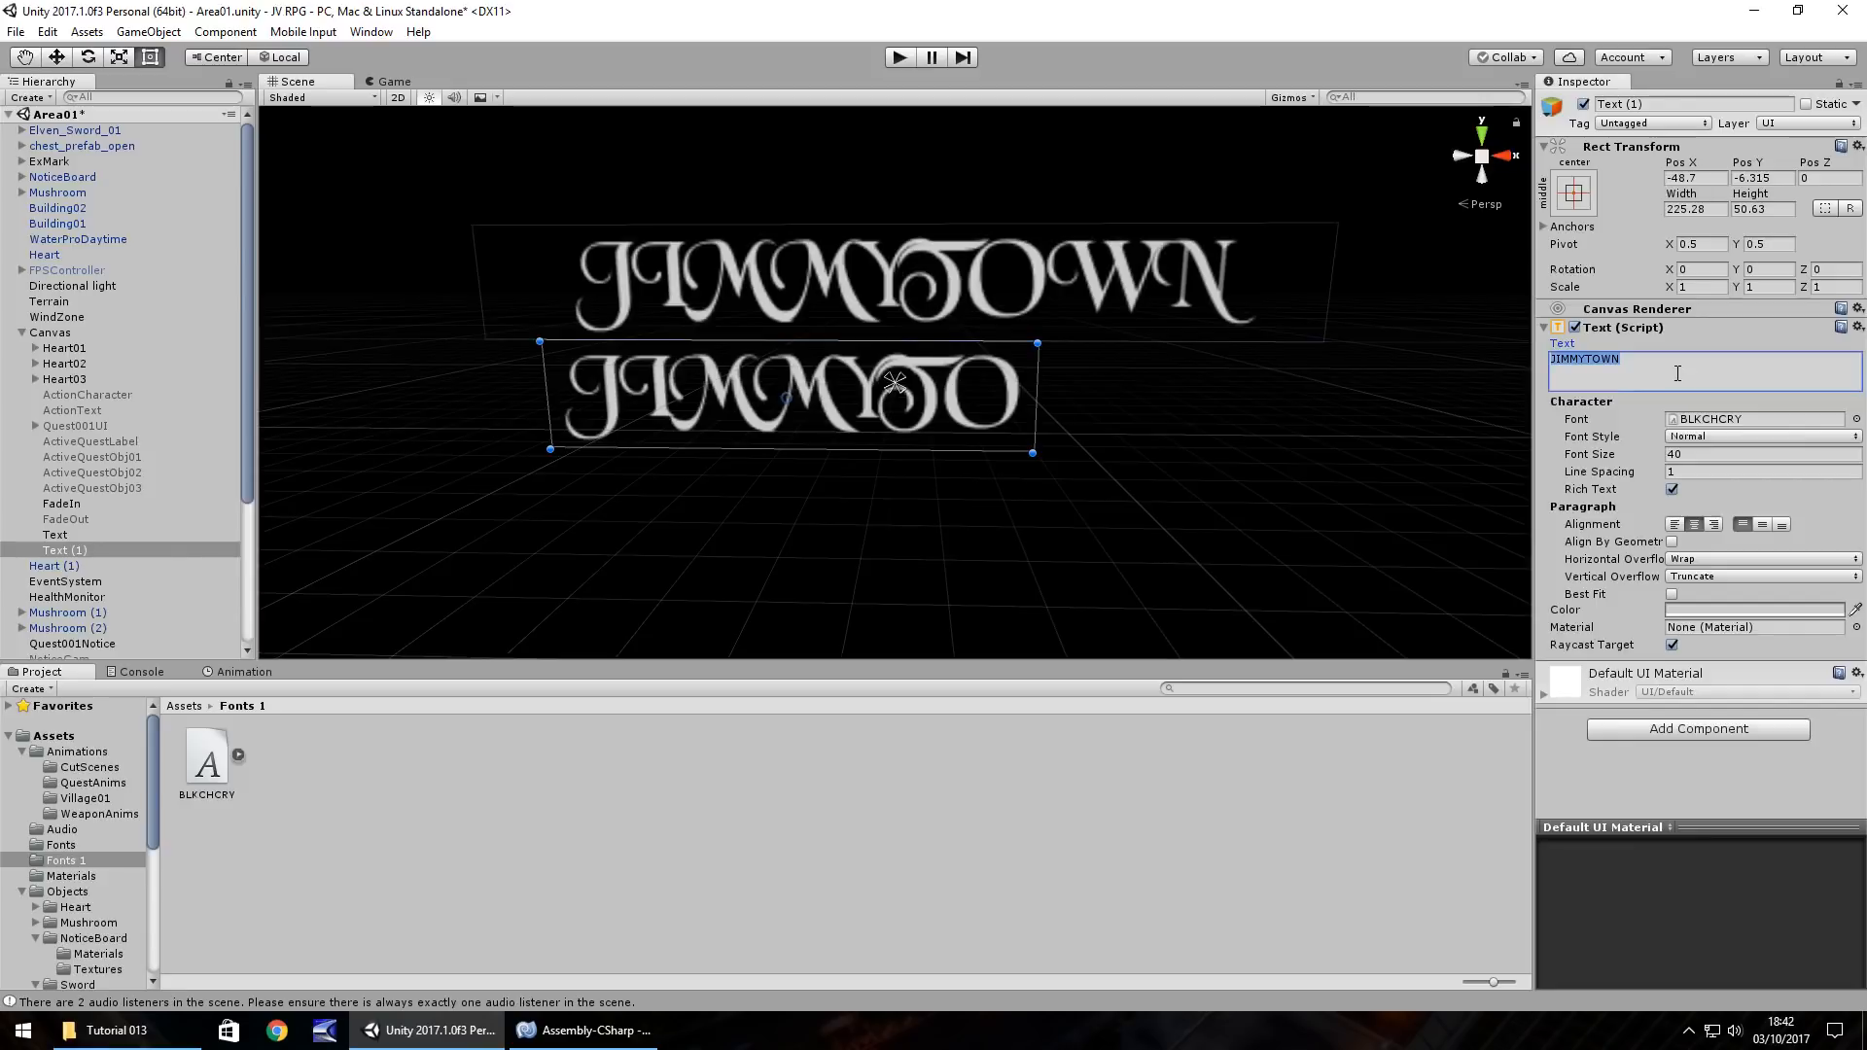
type("ad")
key("BackSpace")
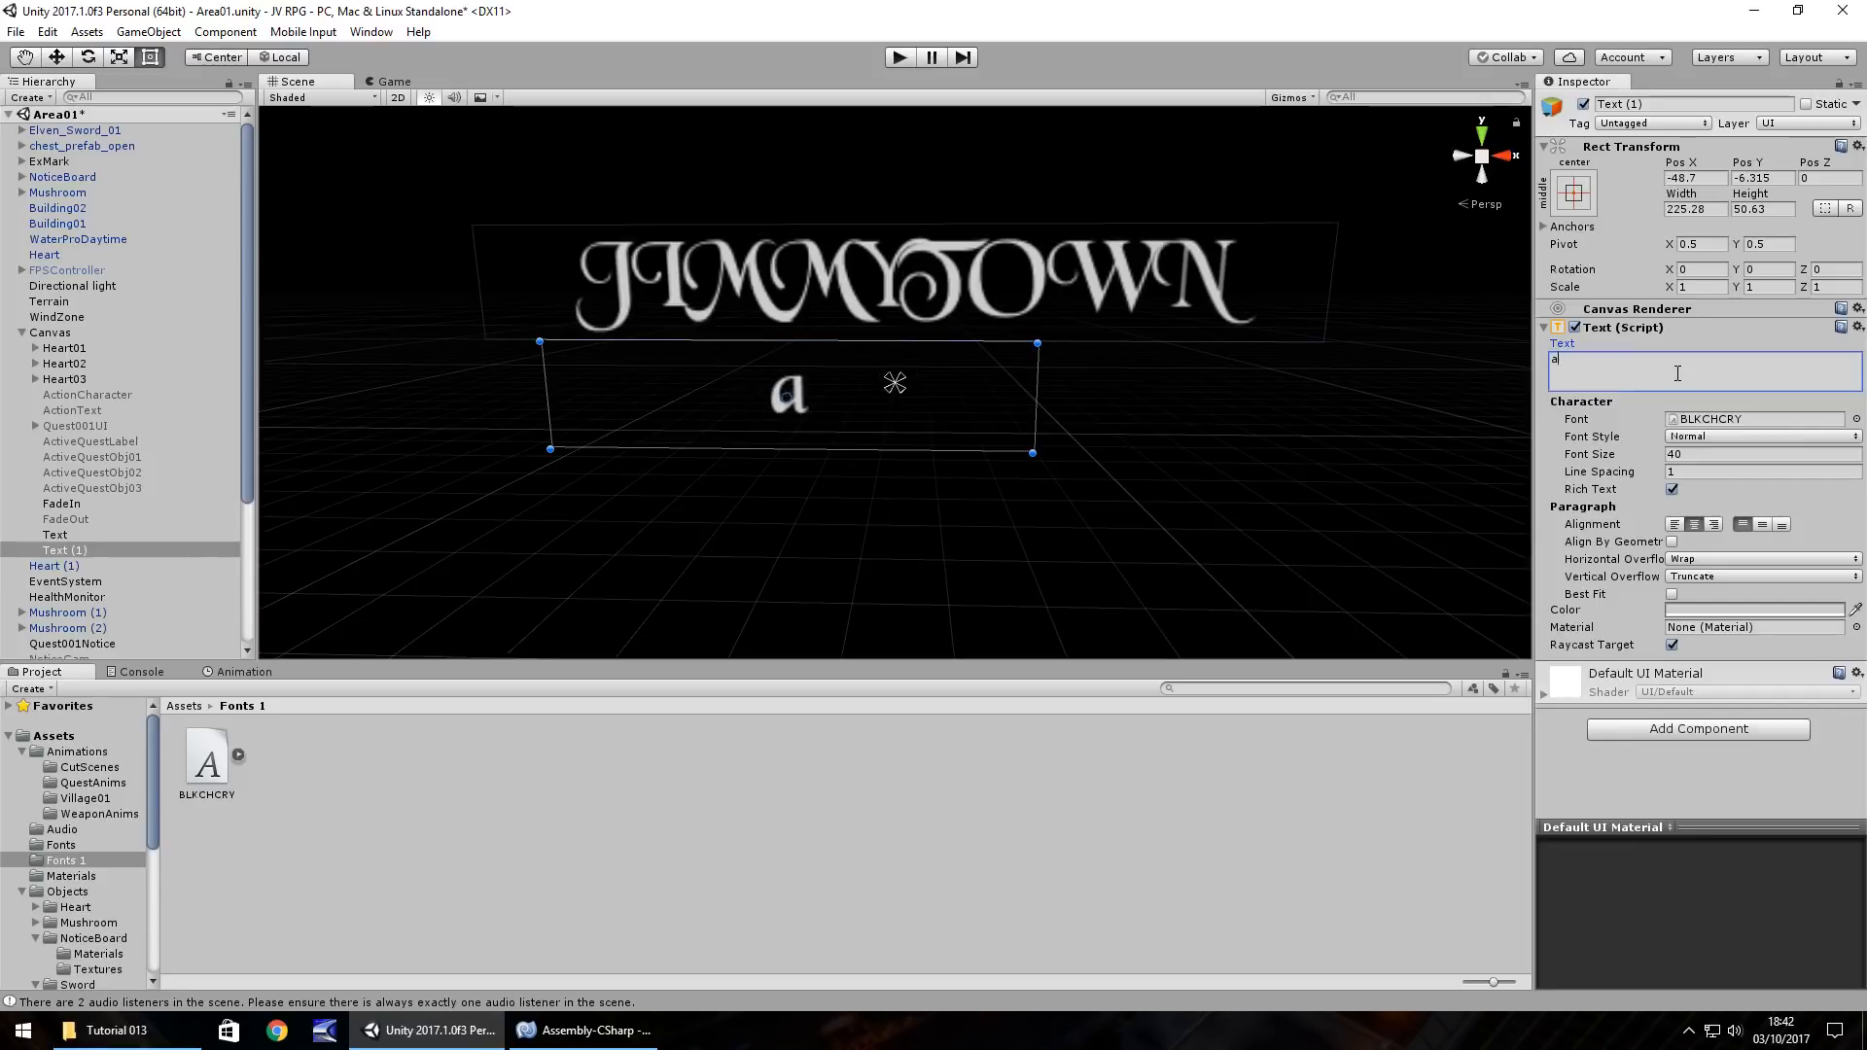
key("BackSpace")
type("AD 1717")
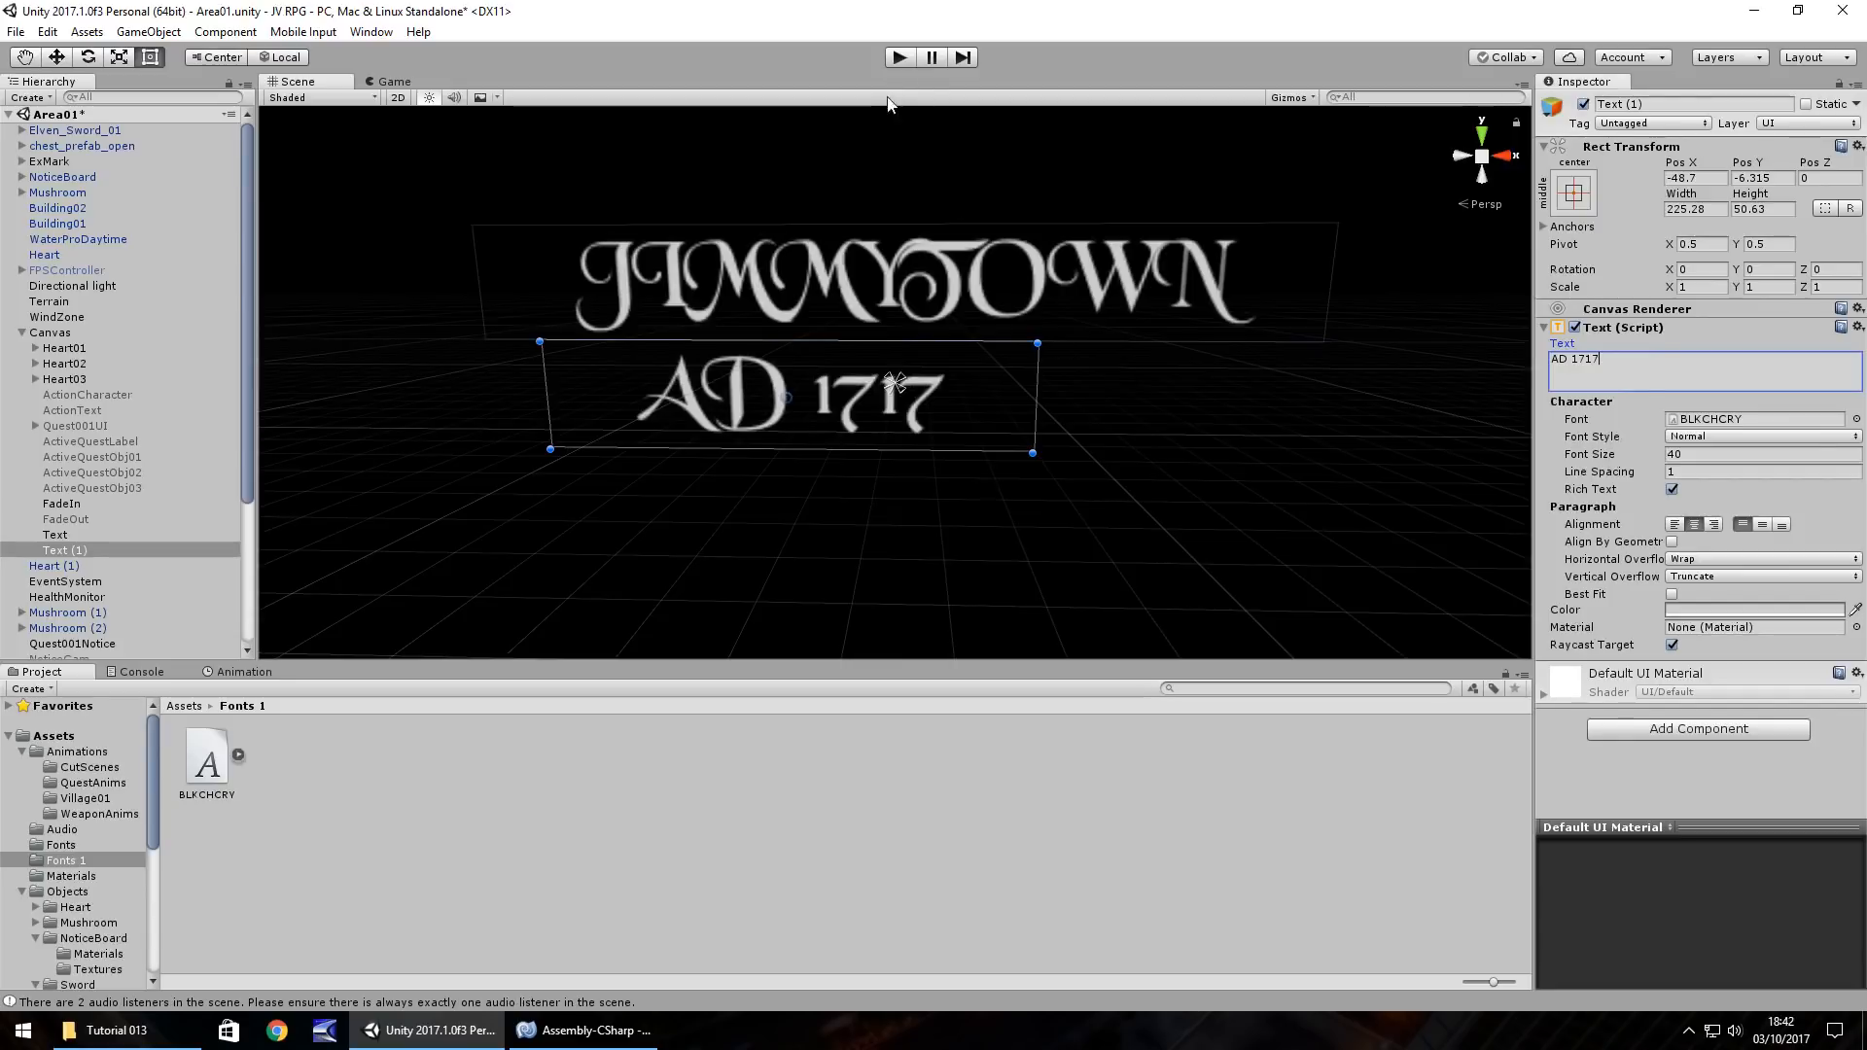
Step: Play-test the scene to check both title lines over the village shot, stop it, and clear the selection
left_click(901, 58)
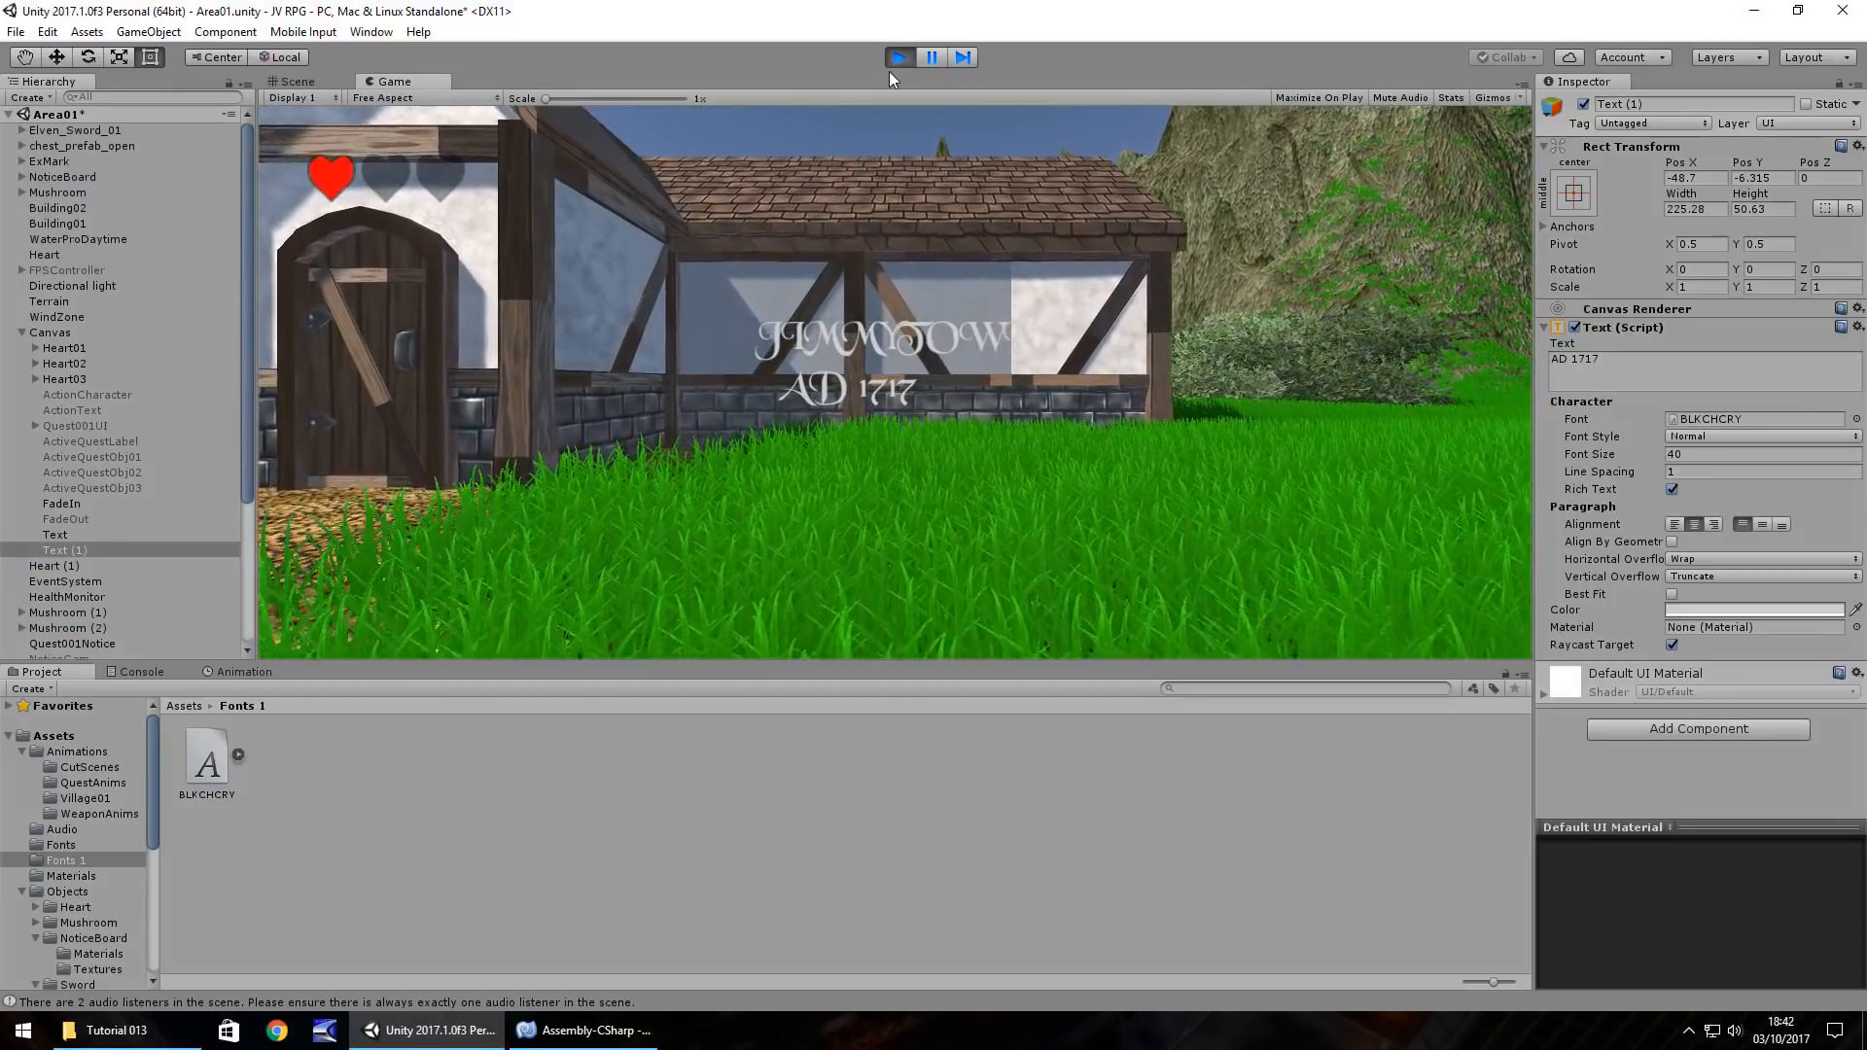
key("ctrl+p")
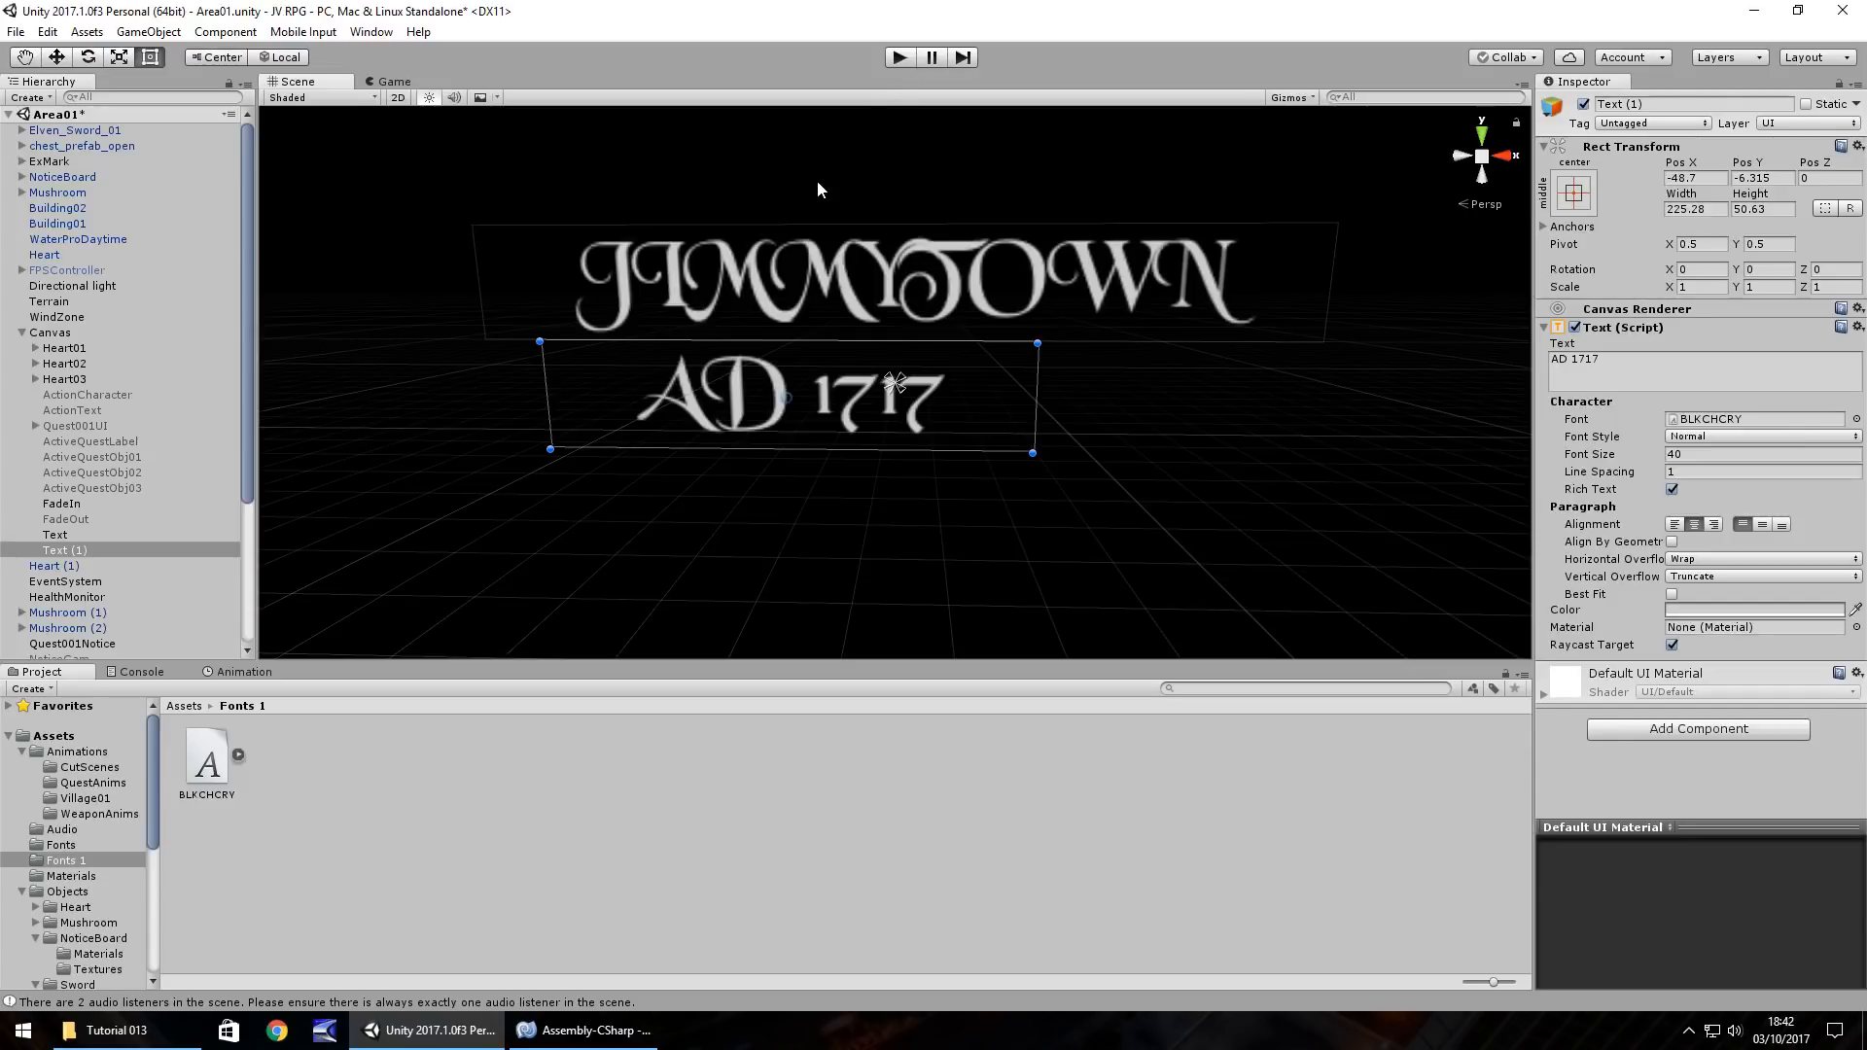
left_click(739, 884)
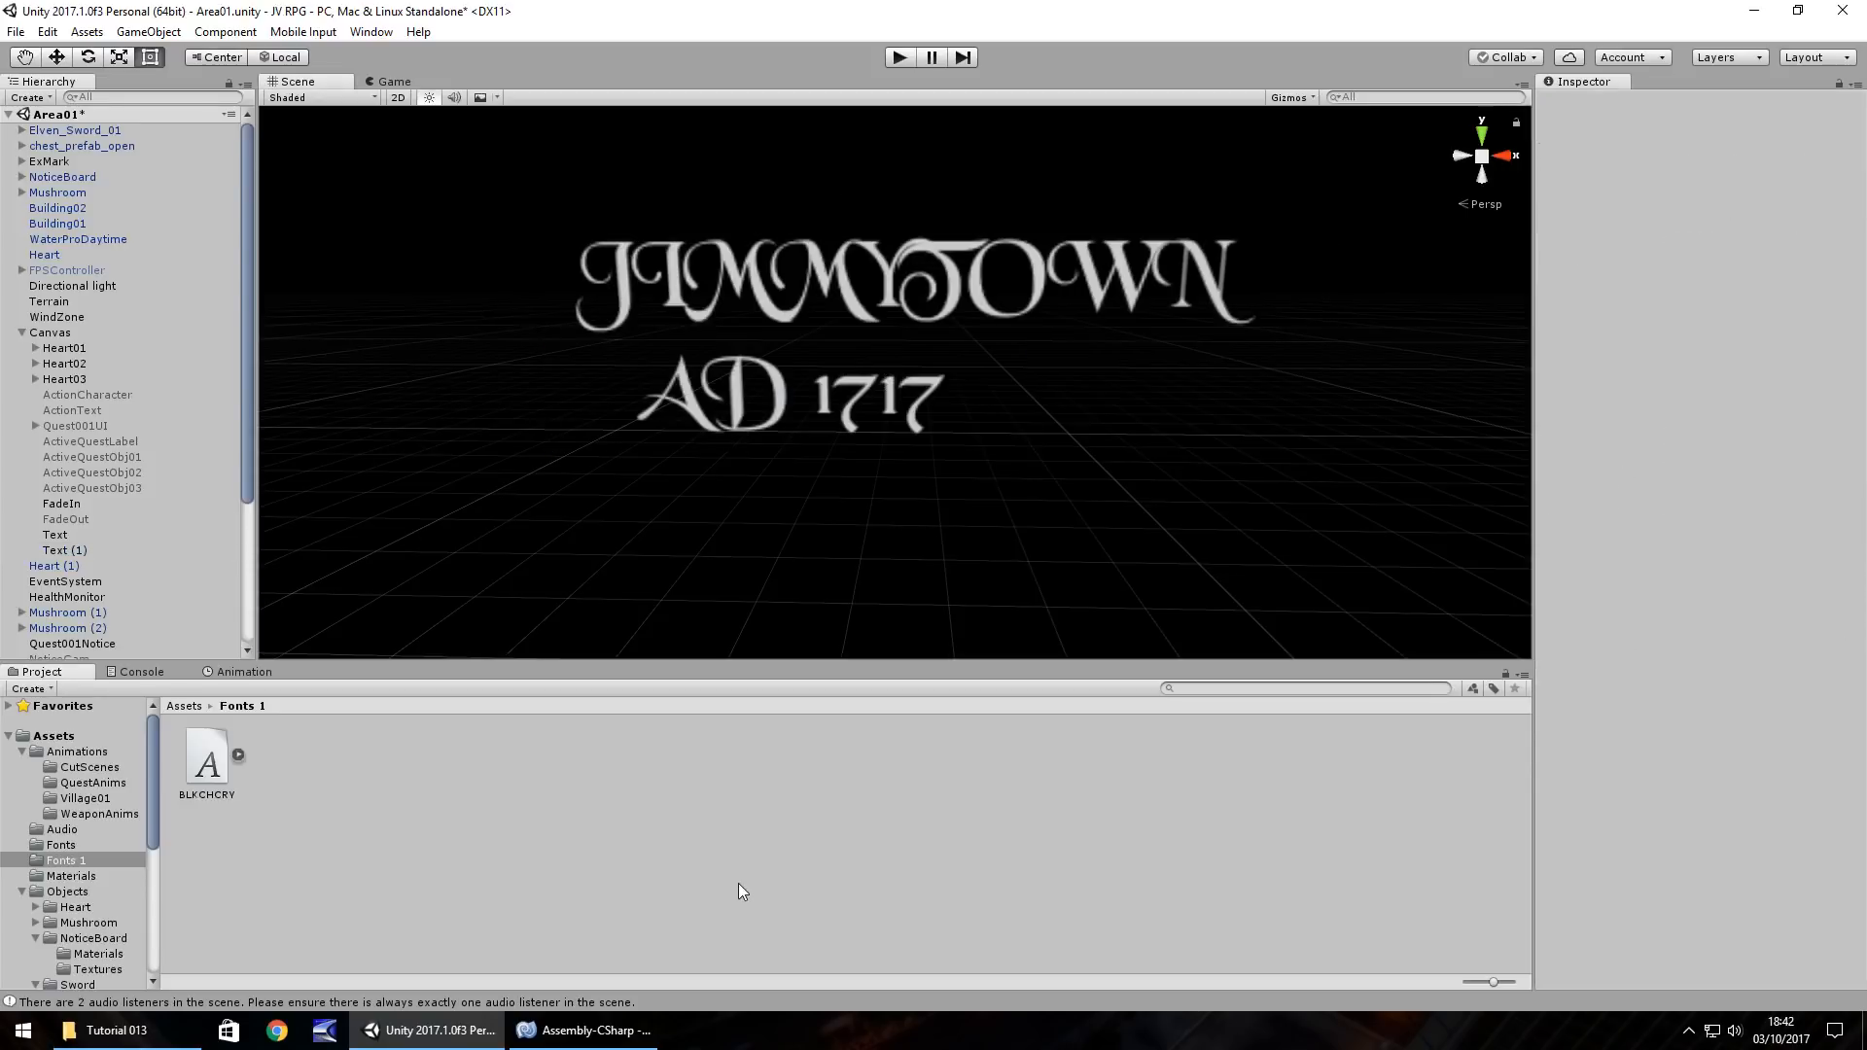